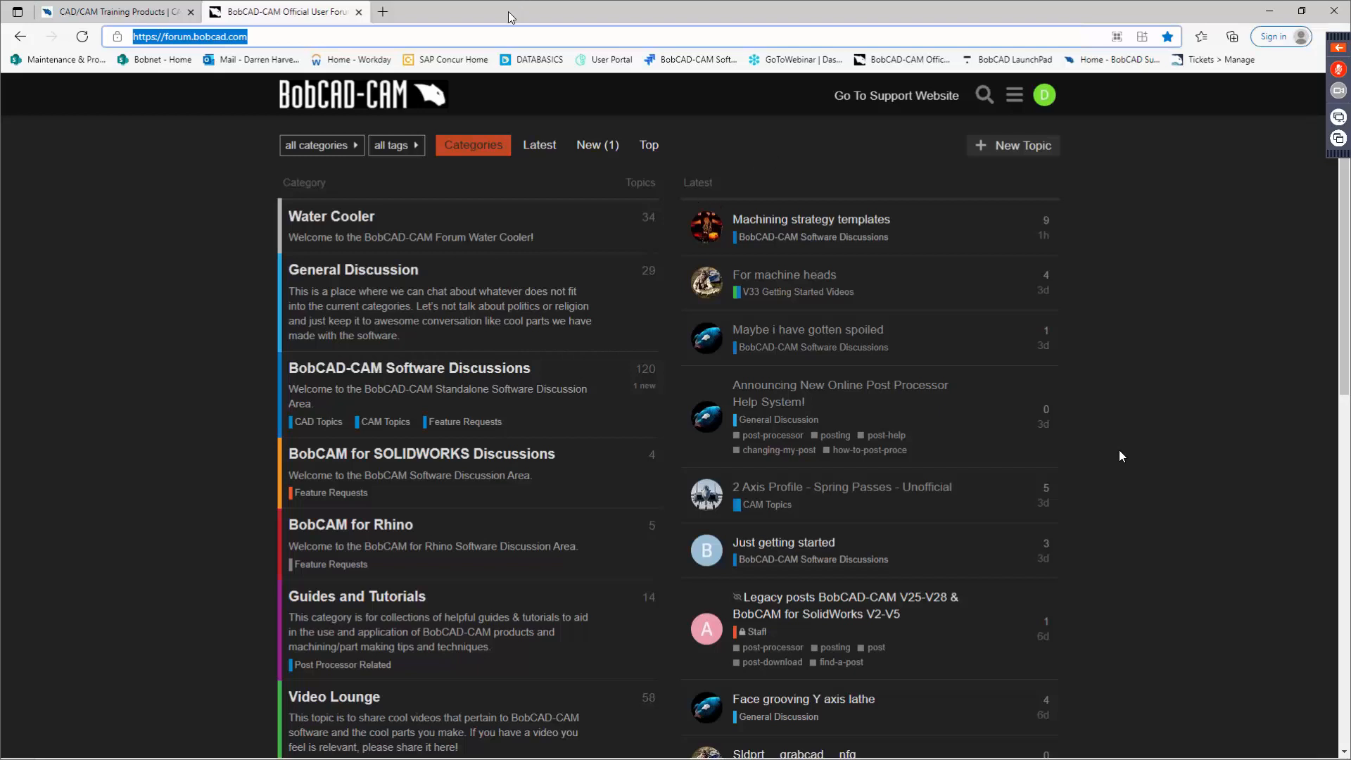
# Step: Switch to SOLIDWORKS and review the Add-Ins list for BobCAM for SOLIDWORKS and the document's unit system options
pyautogui.moveTo(508, 12); pyautogui.dragTo(1350, 156)
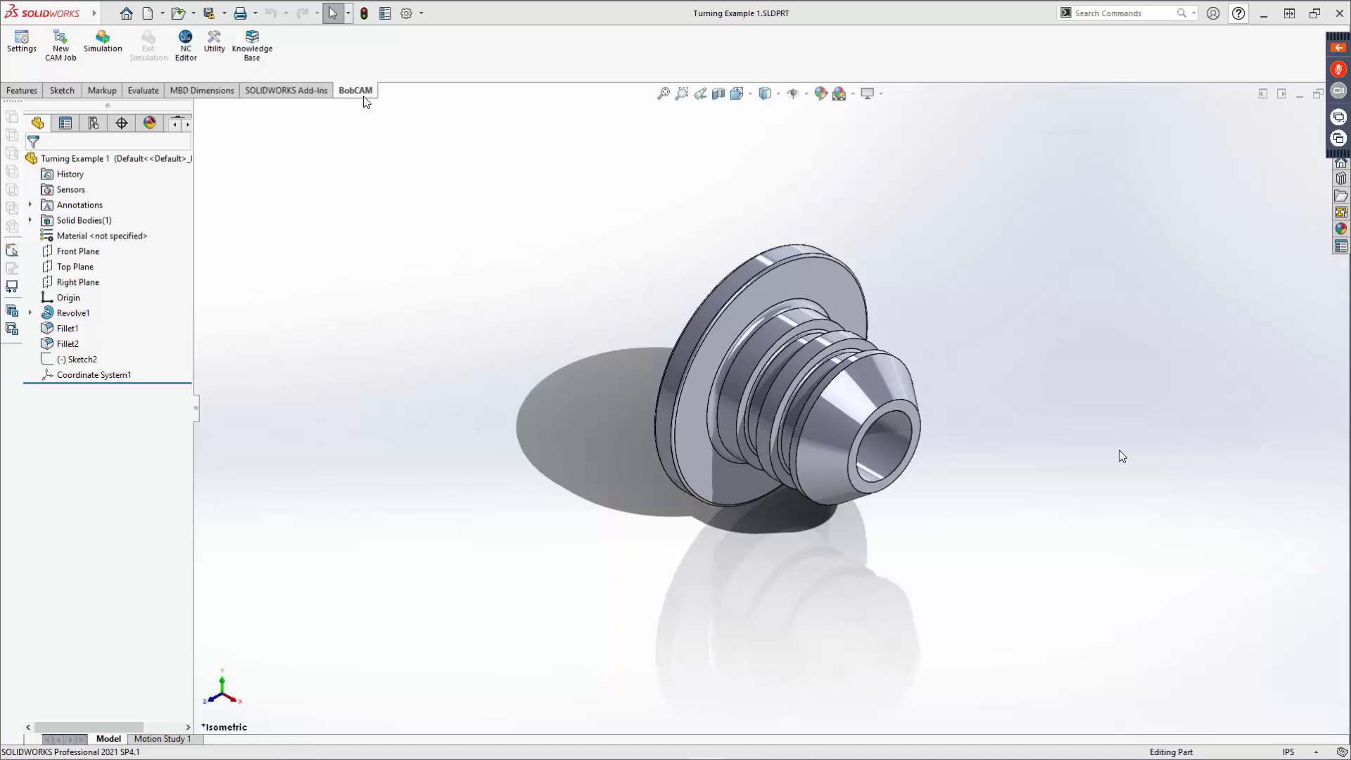
pyautogui.click(421, 13)
pyautogui.click(435, 66)
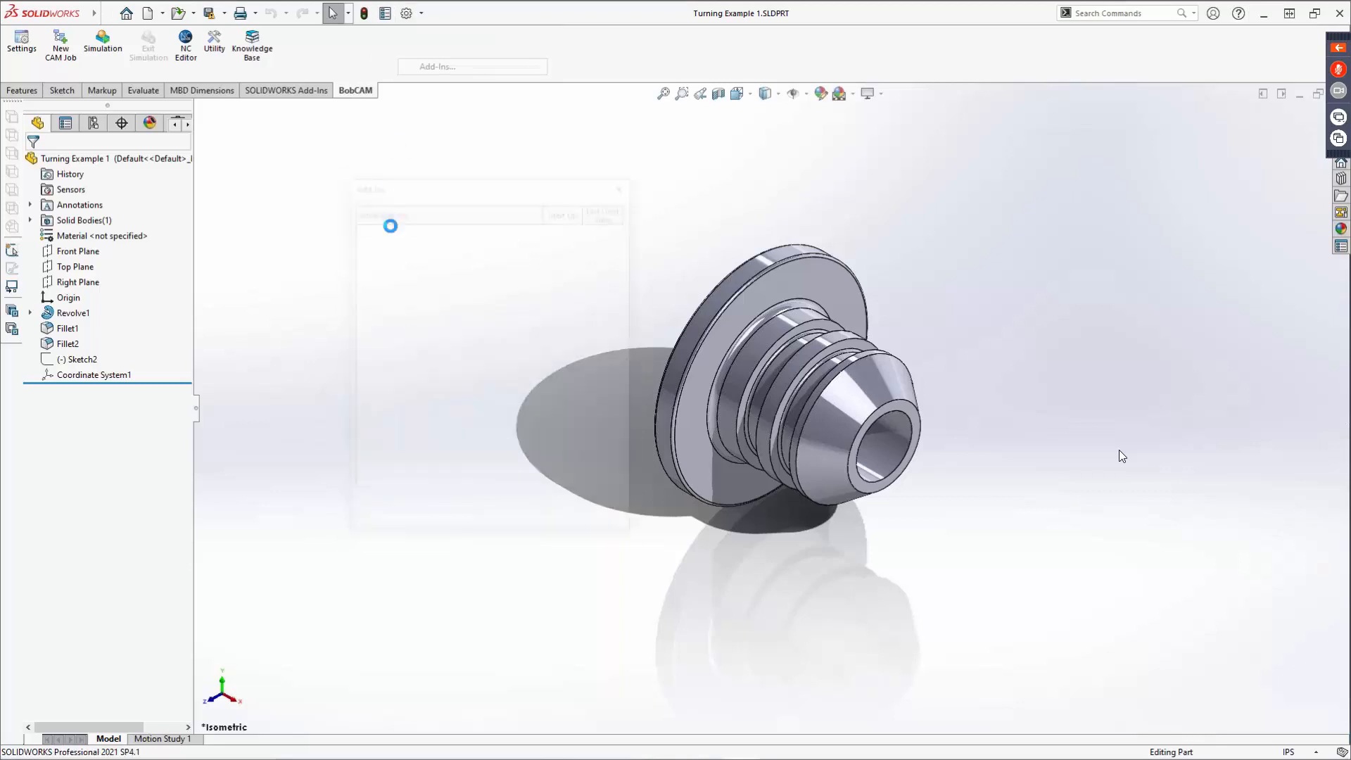
pyautogui.scroll(-1, 373, 430)
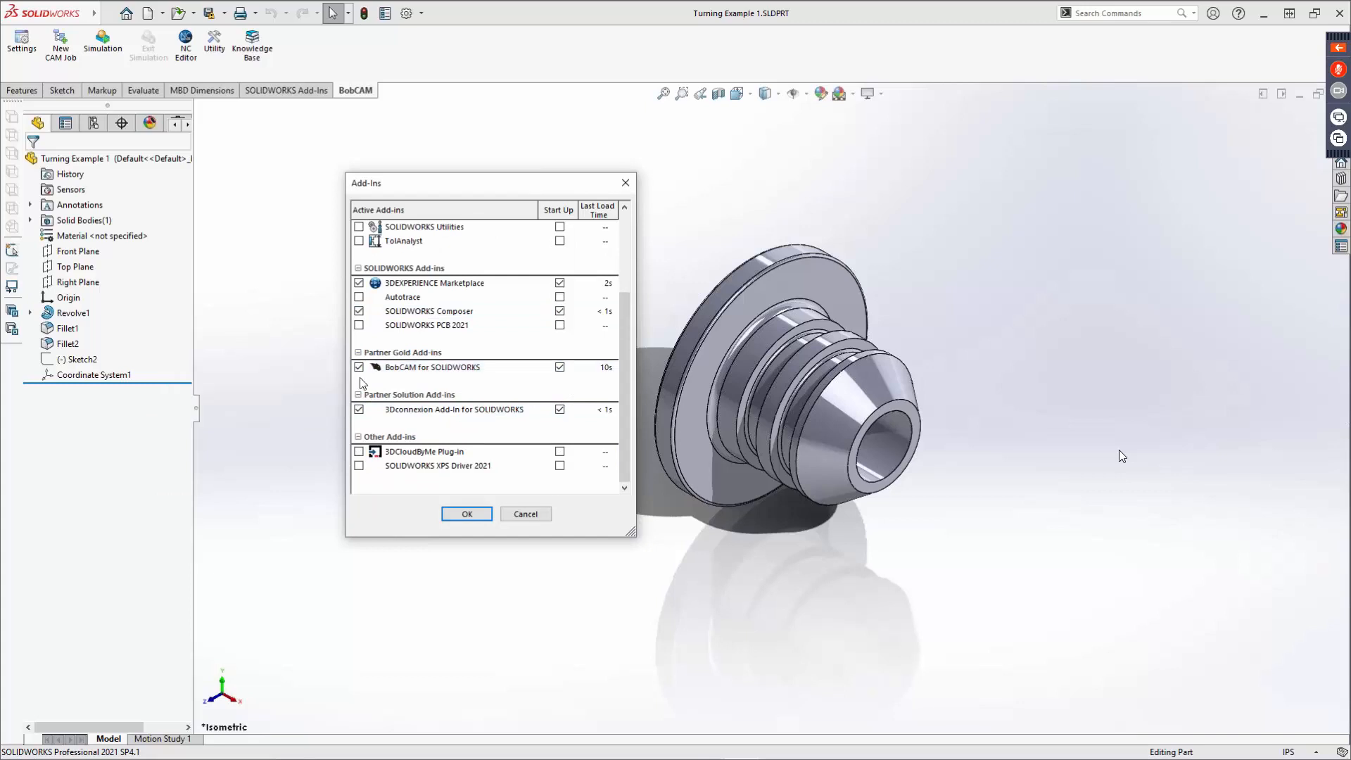
pyautogui.click(526, 515)
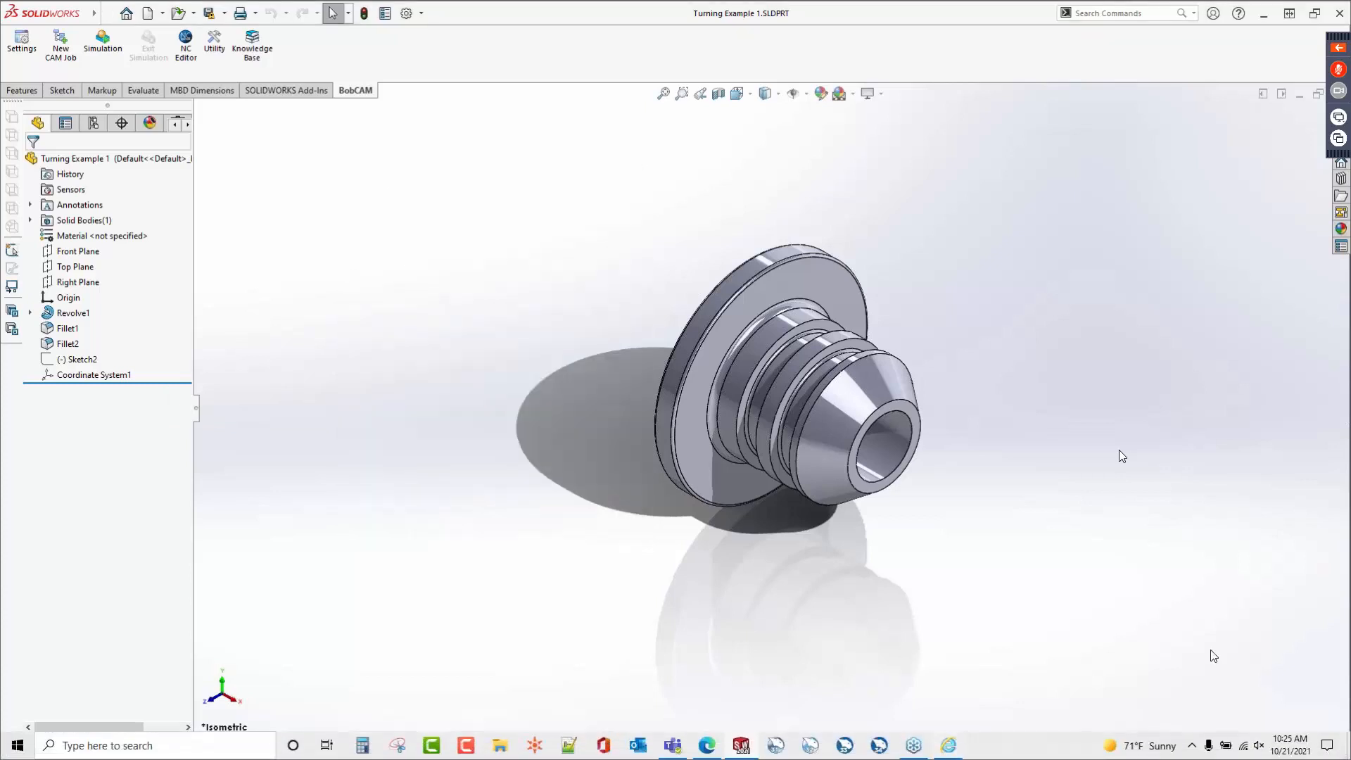
pyautogui.click(1314, 751)
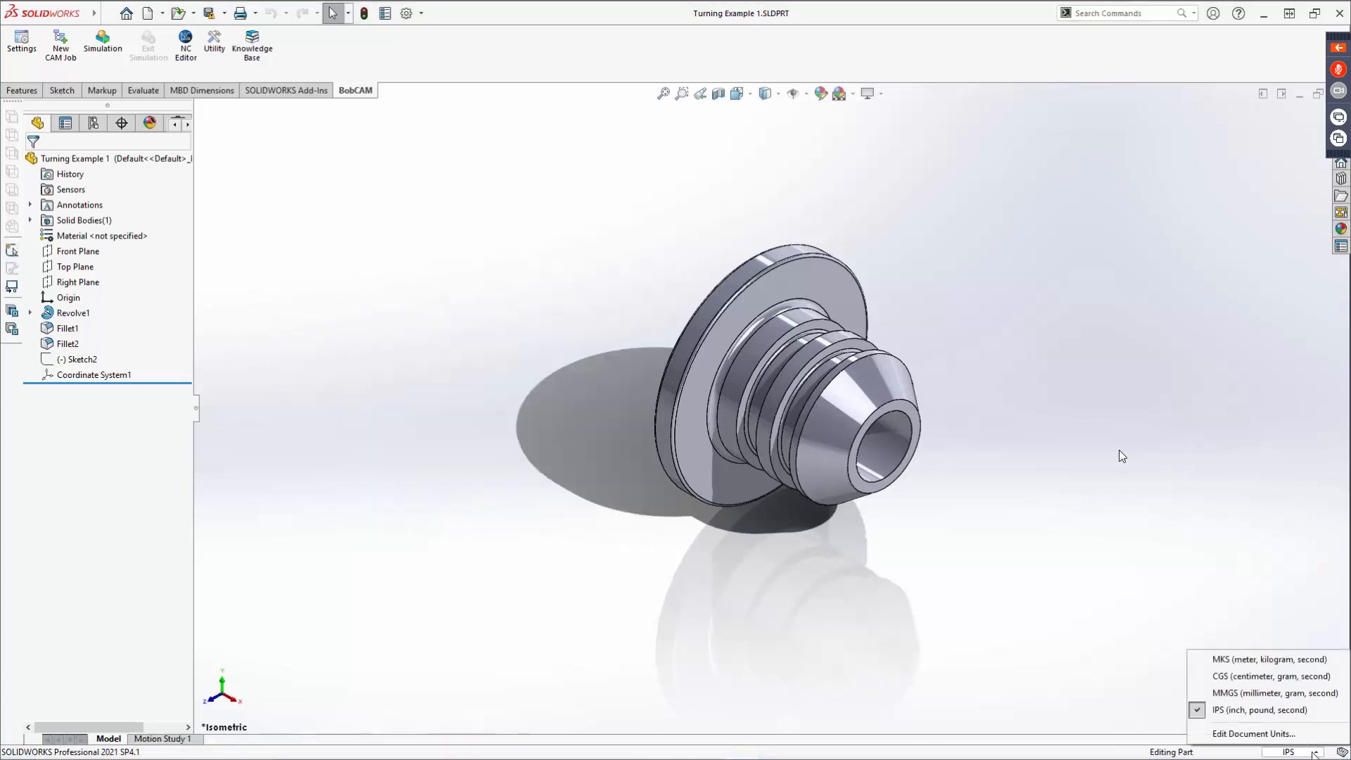
pyautogui.click(1225, 538)
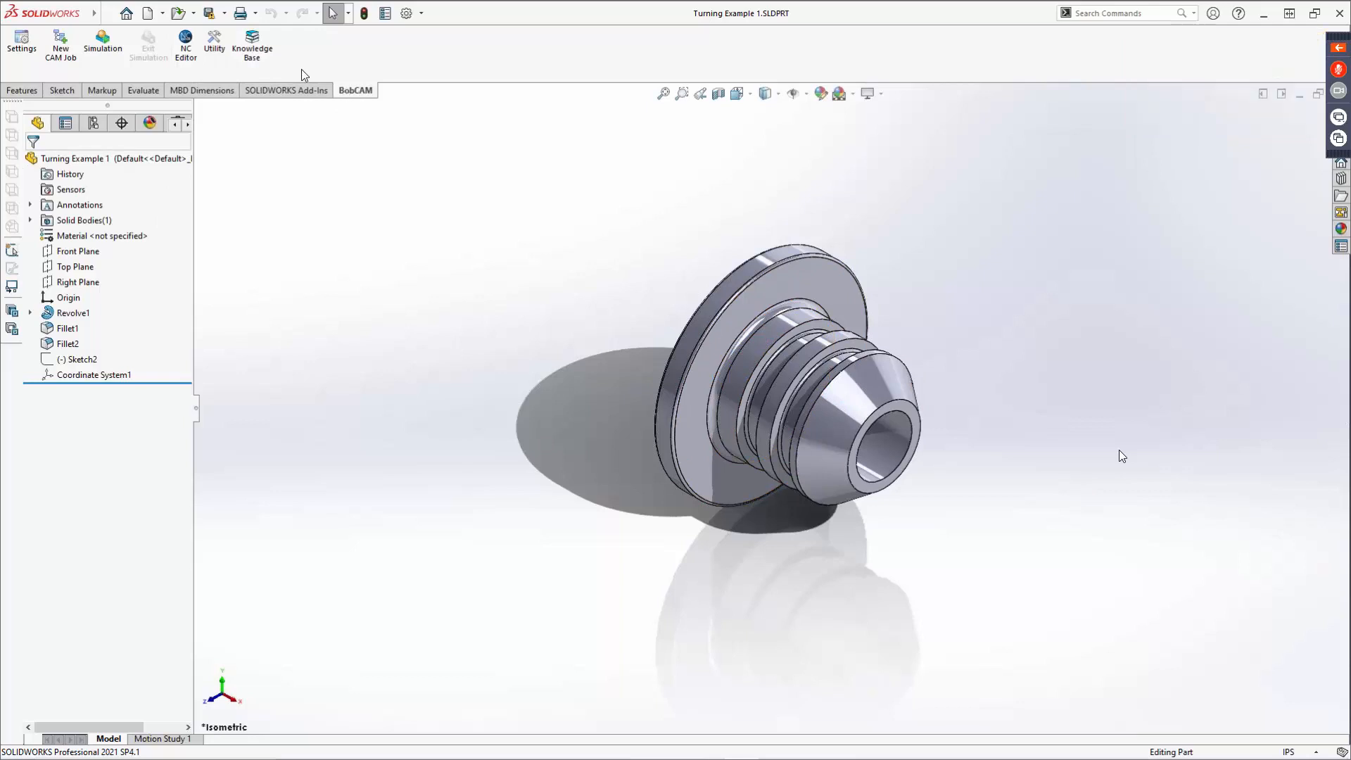
# Step: Examine the Basic Template's hole rules in the BobCAM Knowledge Base and the feature-to-template conversion utility, keeping no changes
pyautogui.click(254, 57)
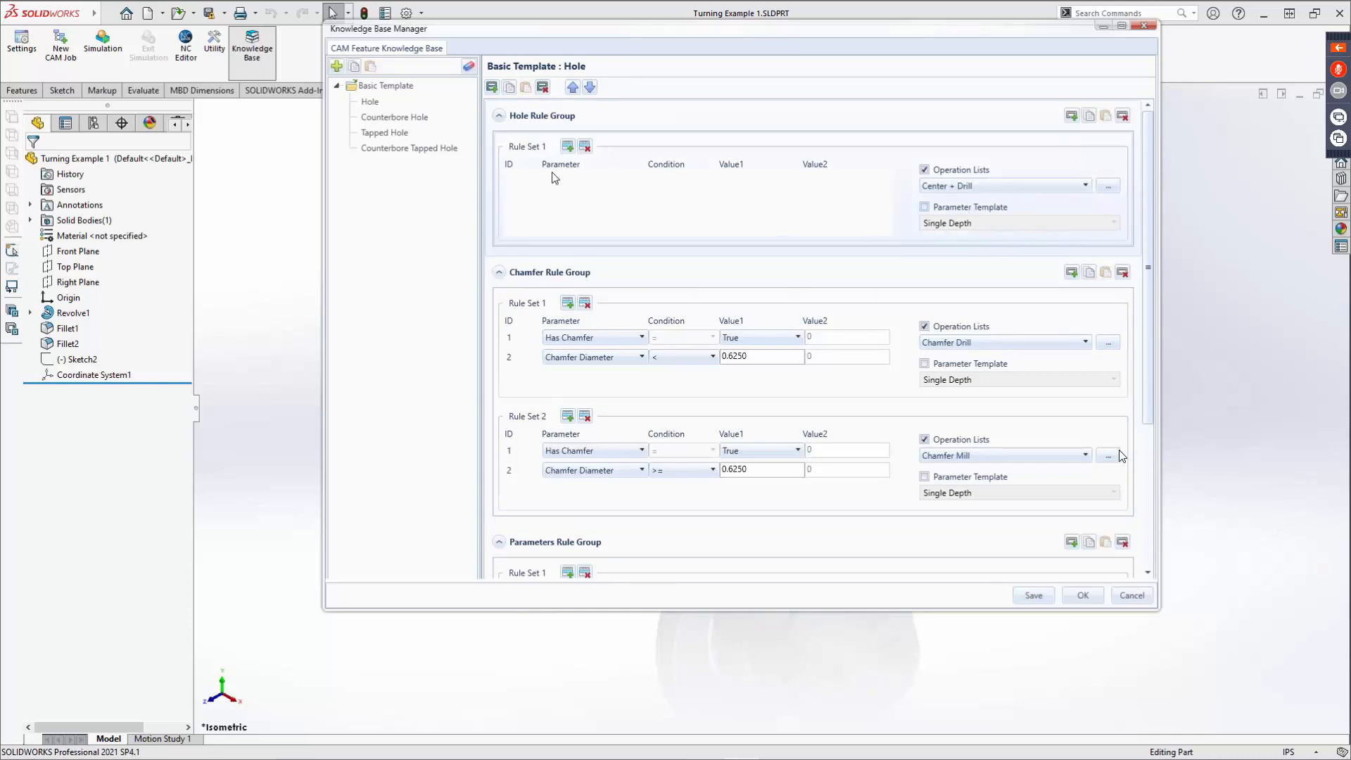
pyautogui.click(932, 211)
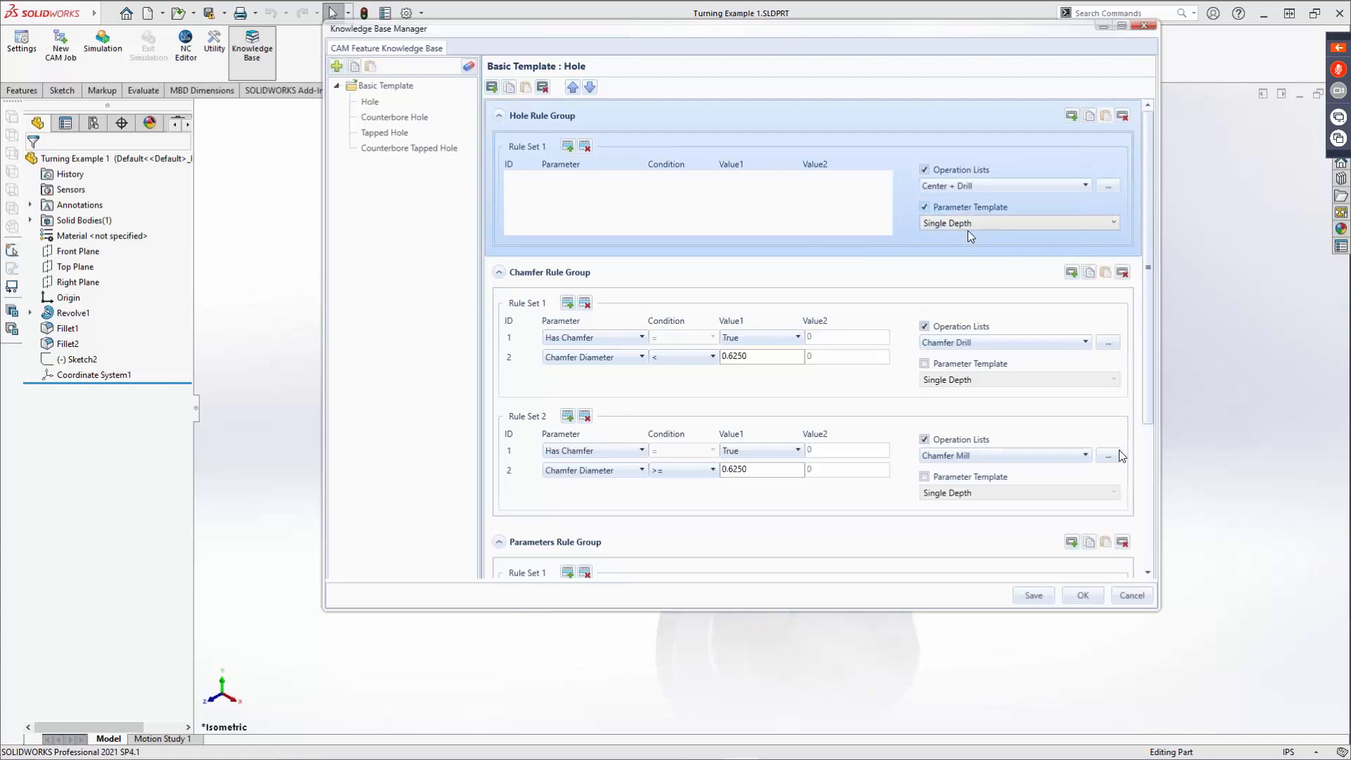
pyautogui.click(969, 225)
pyautogui.click(977, 236)
pyautogui.moveTo(1151, 318); pyautogui.dragTo(1141, 491)
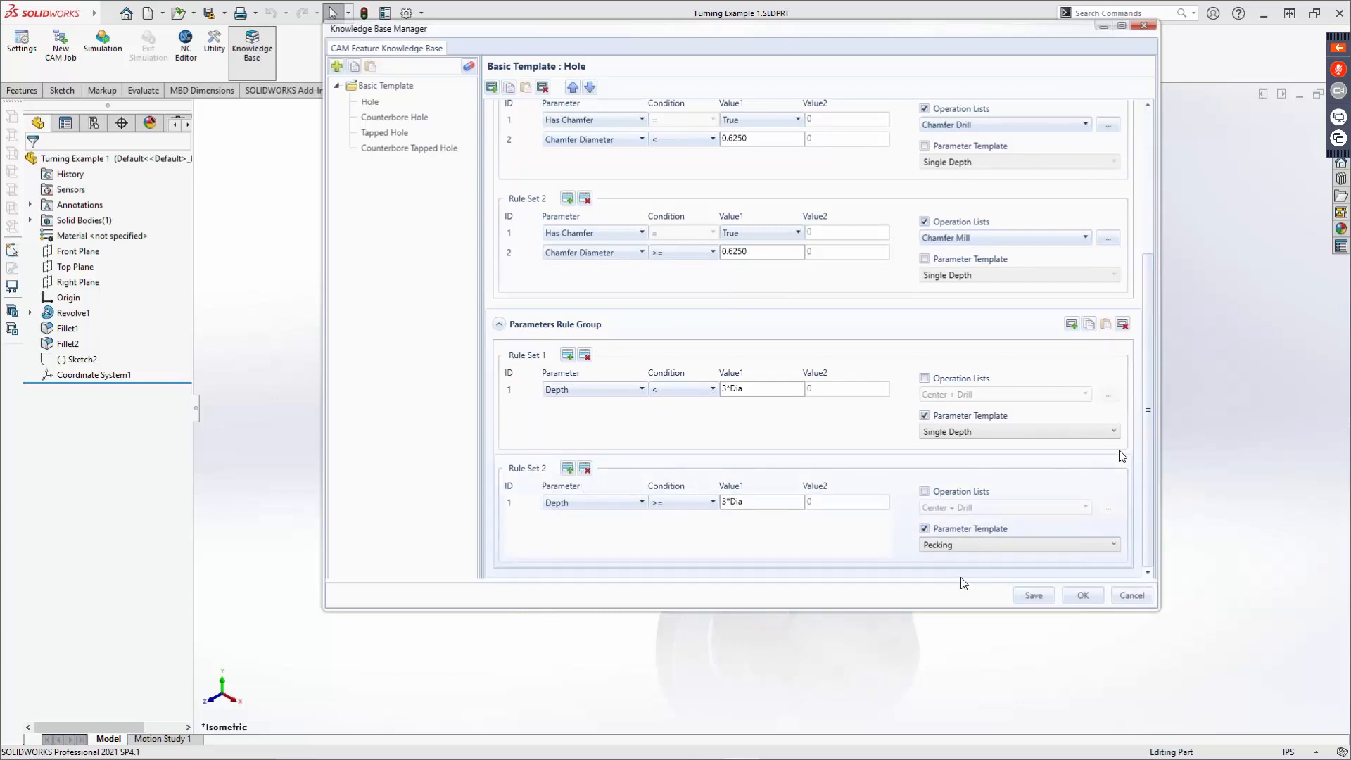
pyautogui.click(1139, 595)
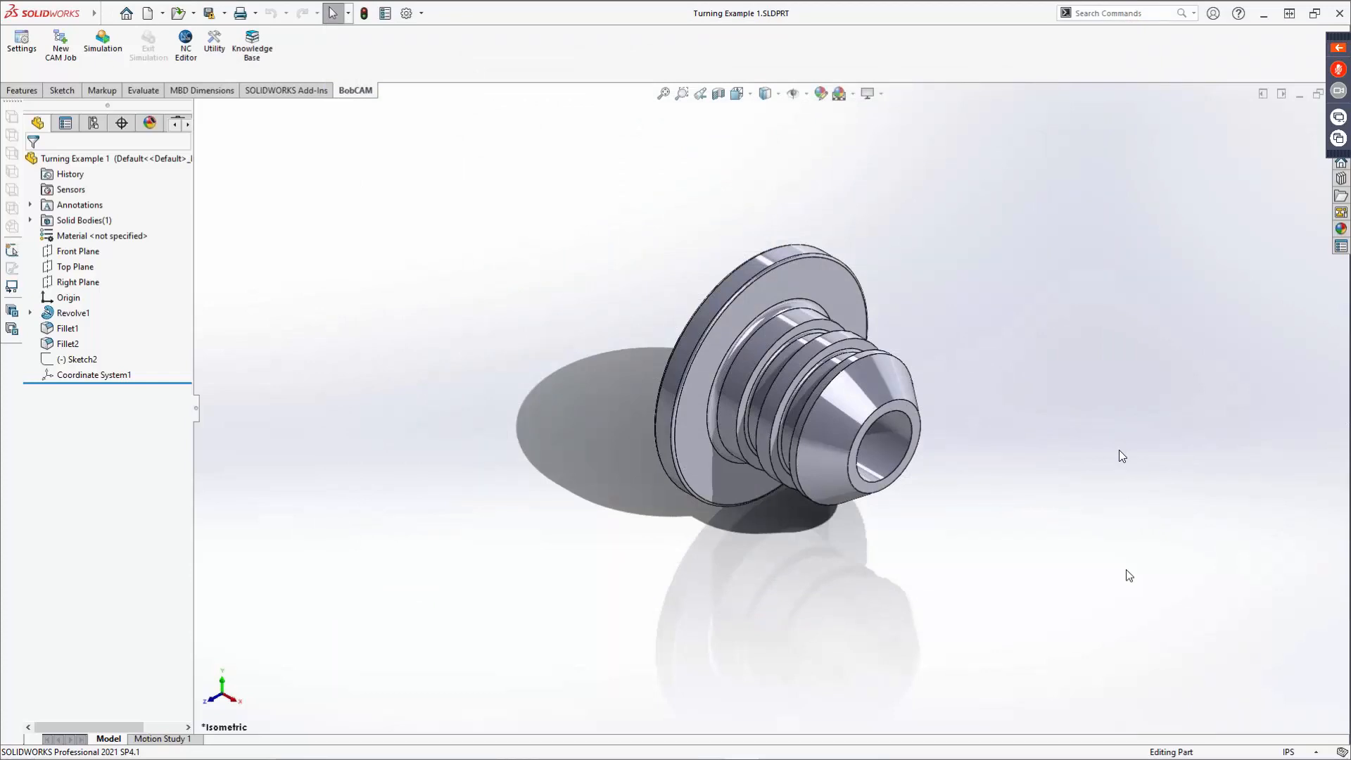
pyautogui.click(215, 51)
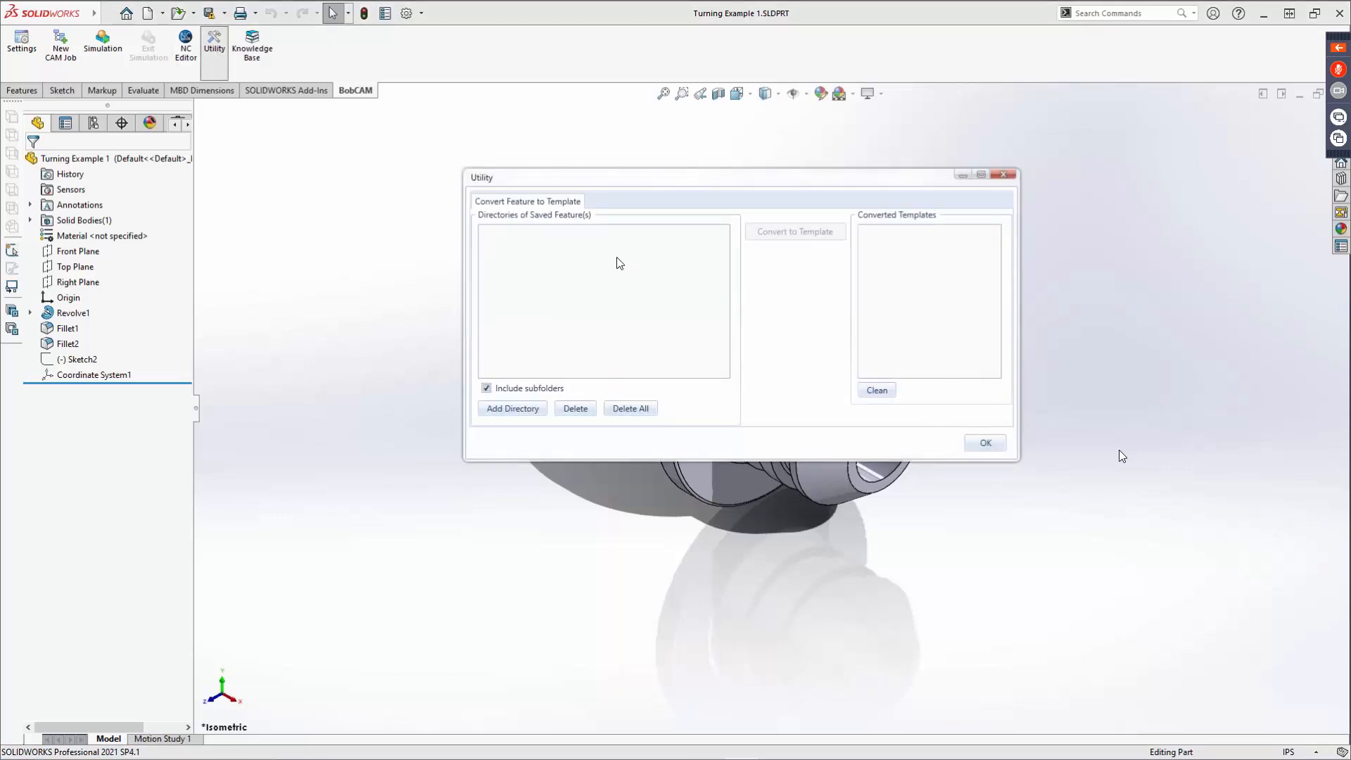
pyautogui.click(988, 444)
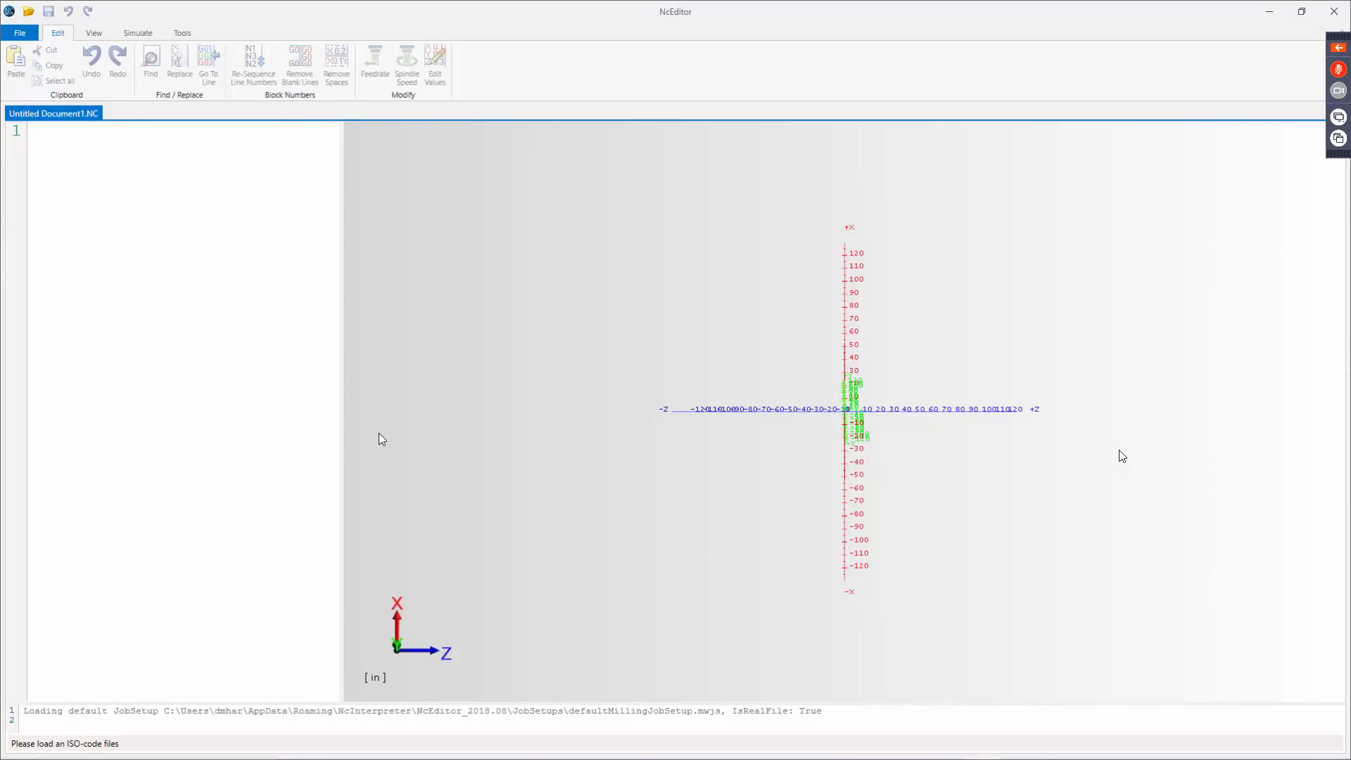
# Step: Widen the code area in the NC Editor and review the DNC transfer's serial connection and communication protocol settings
pyautogui.moveTo(341, 419); pyautogui.dragTo(1289, 405)
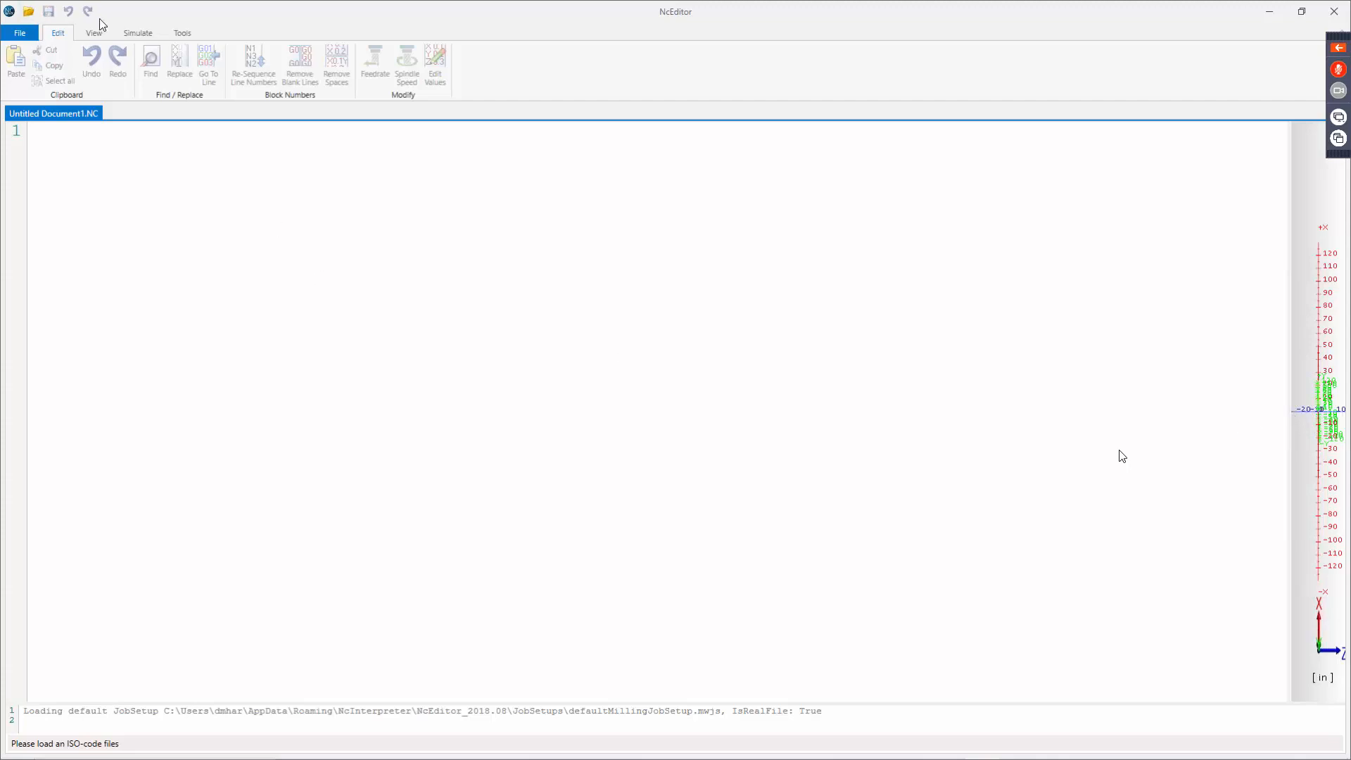
pyautogui.click(182, 33)
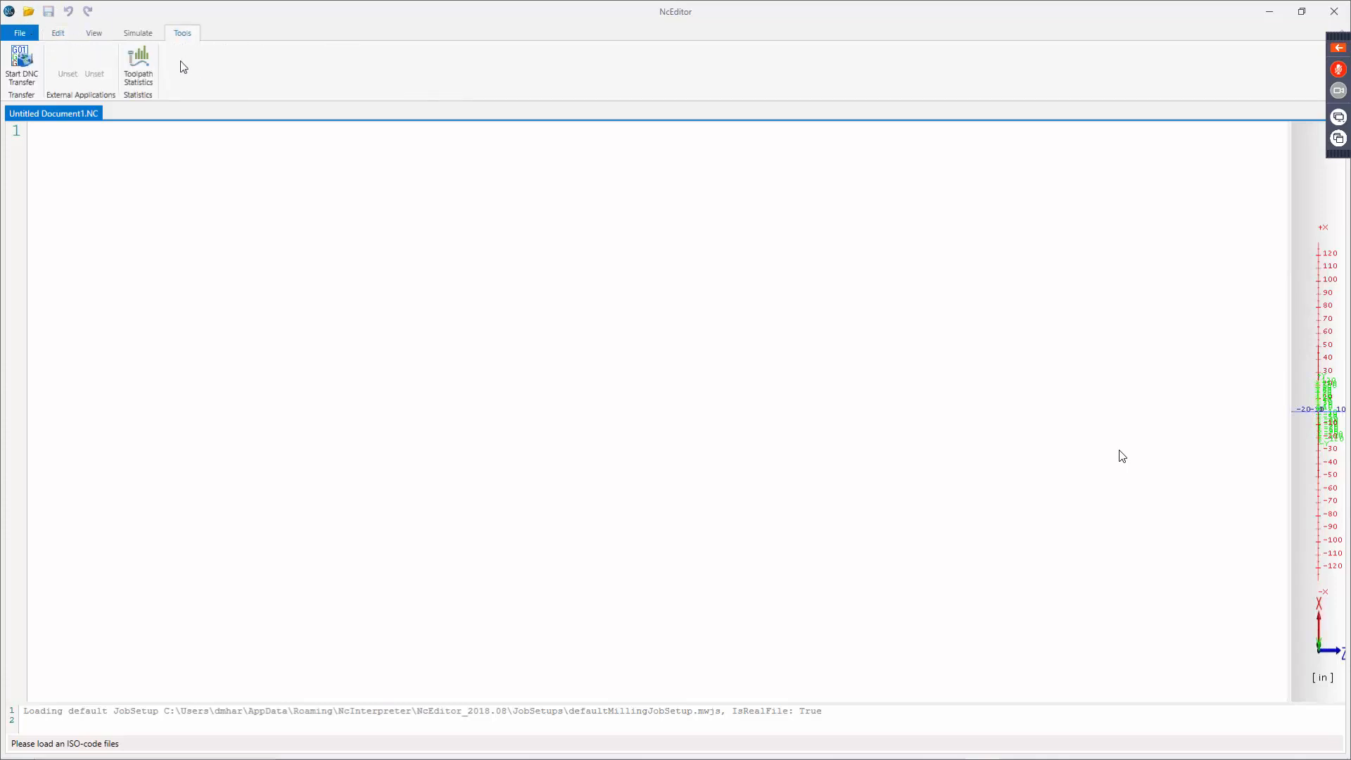
pyautogui.click(26, 72)
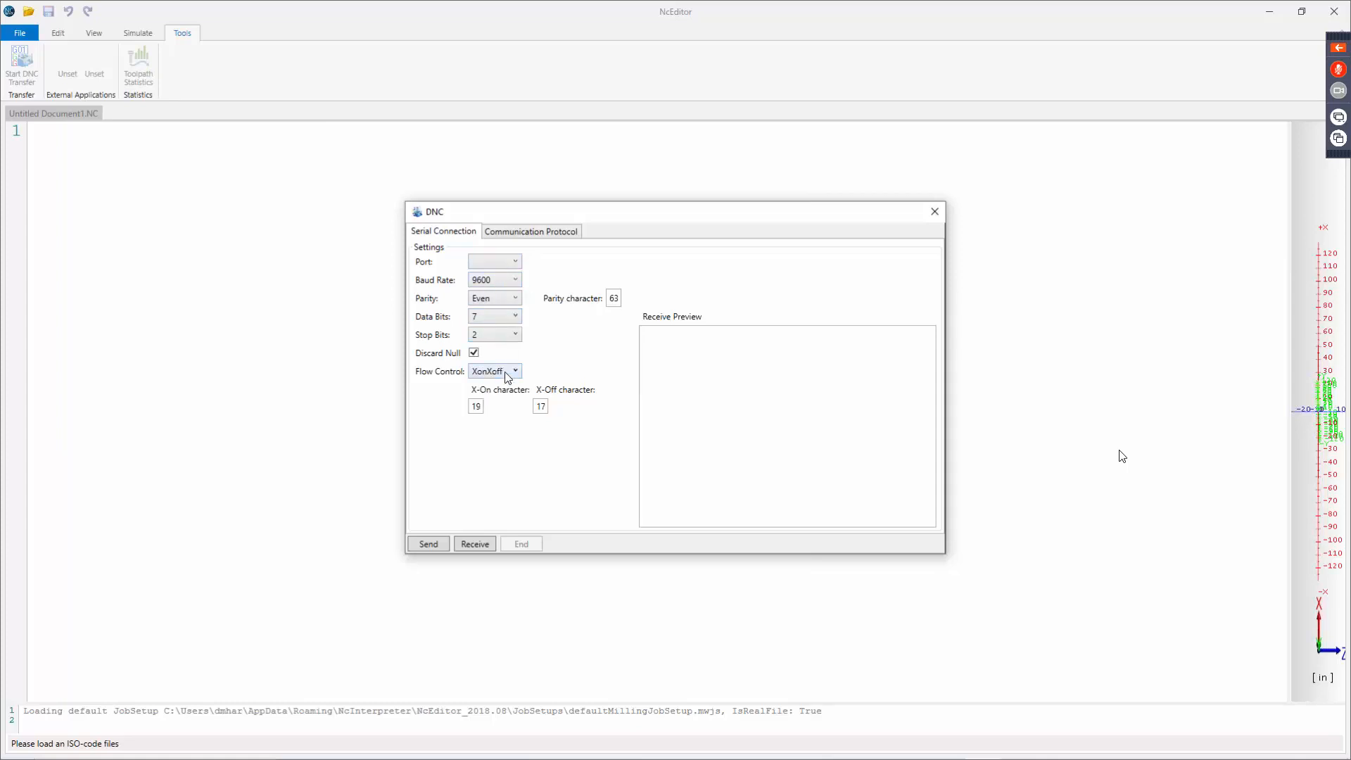
pyautogui.click(538, 231)
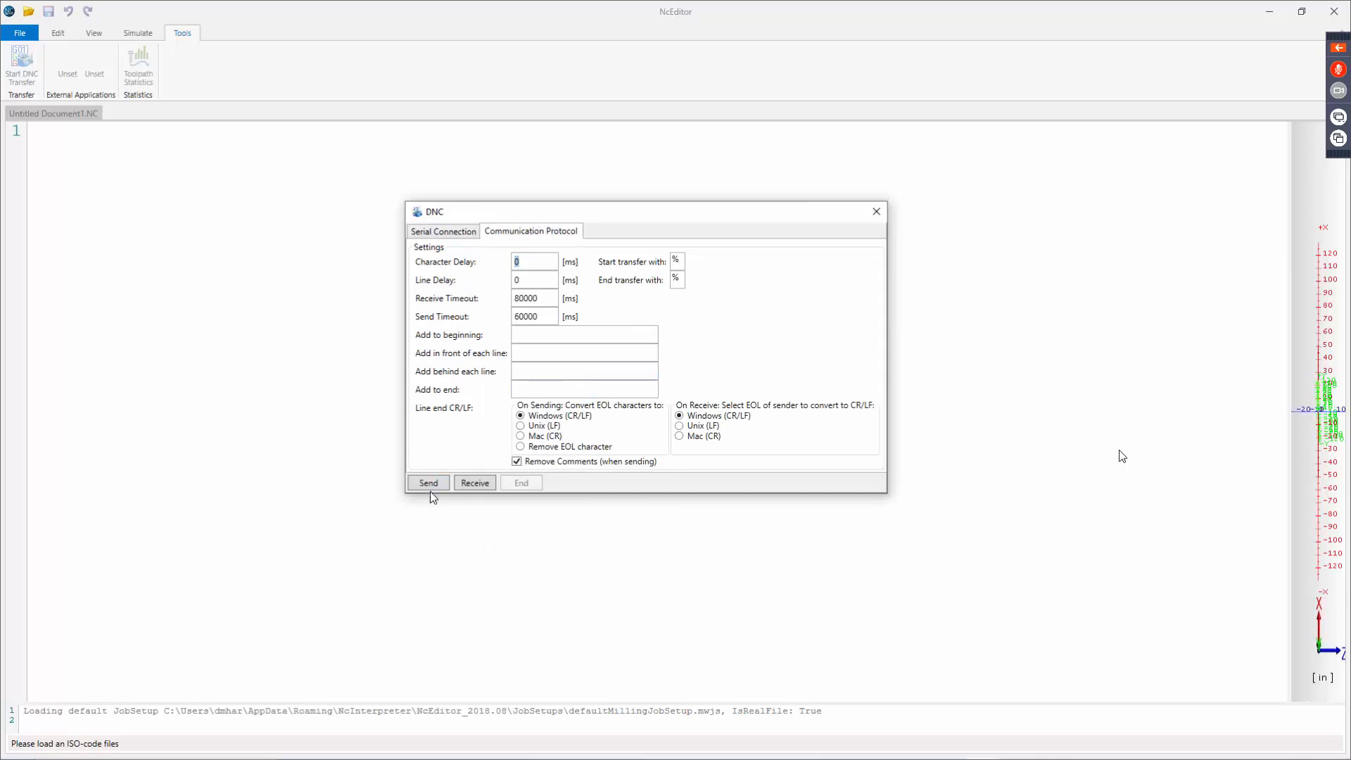
pyautogui.click(444, 232)
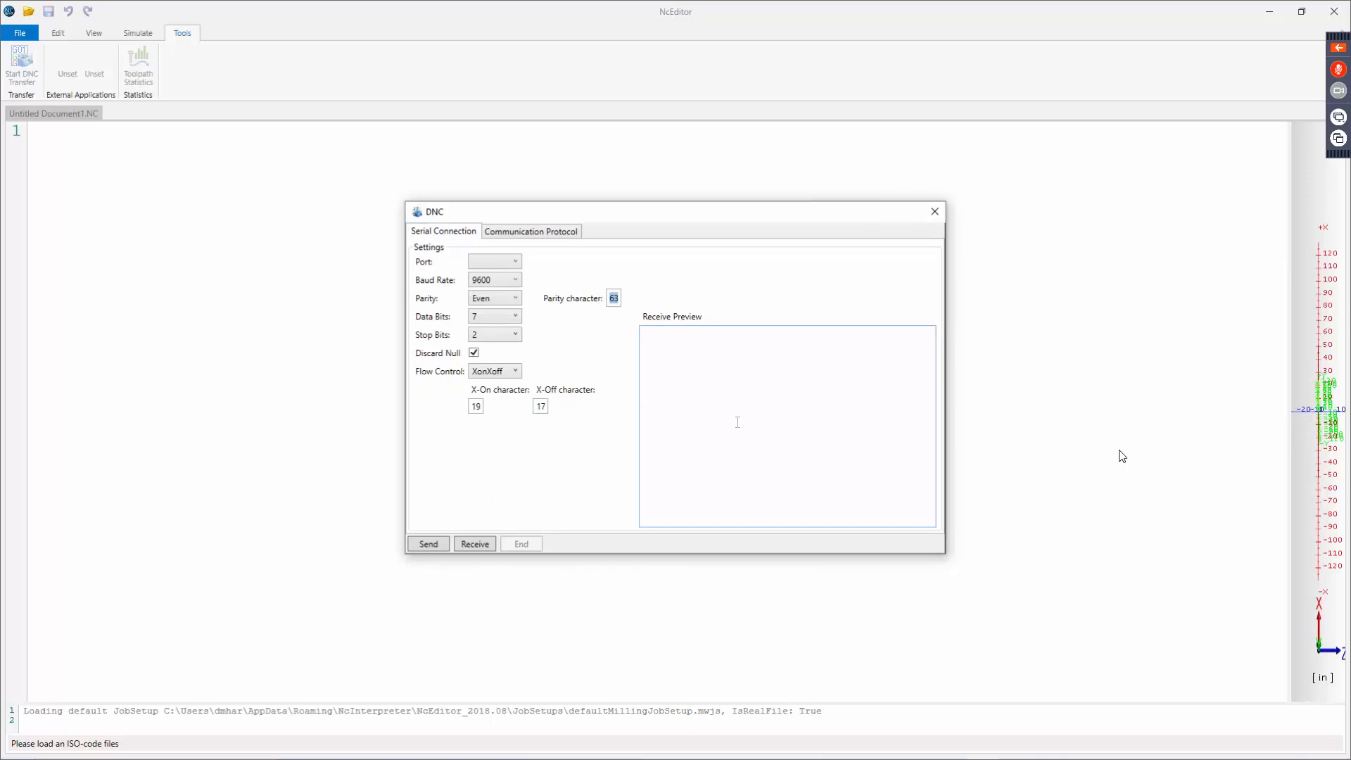
pyautogui.click(932, 213)
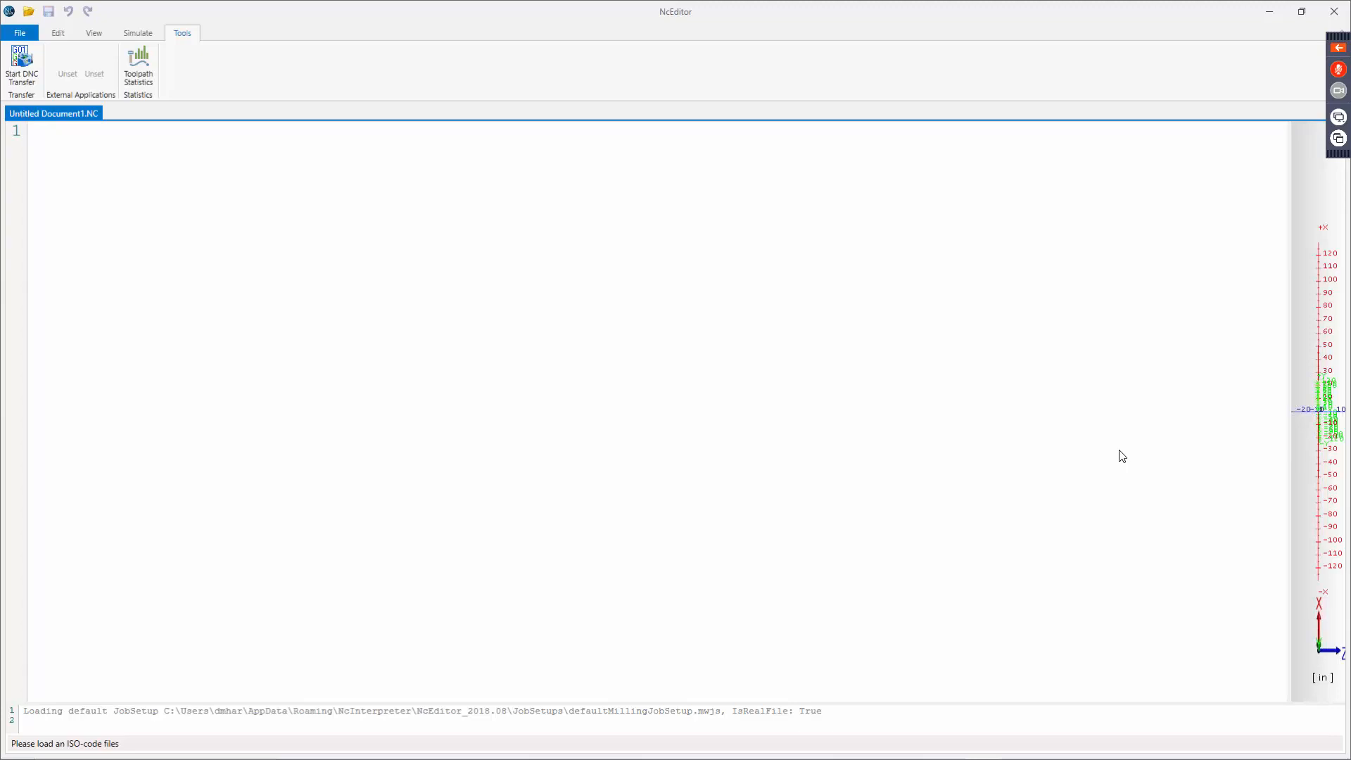
pyautogui.click(1269, 16)
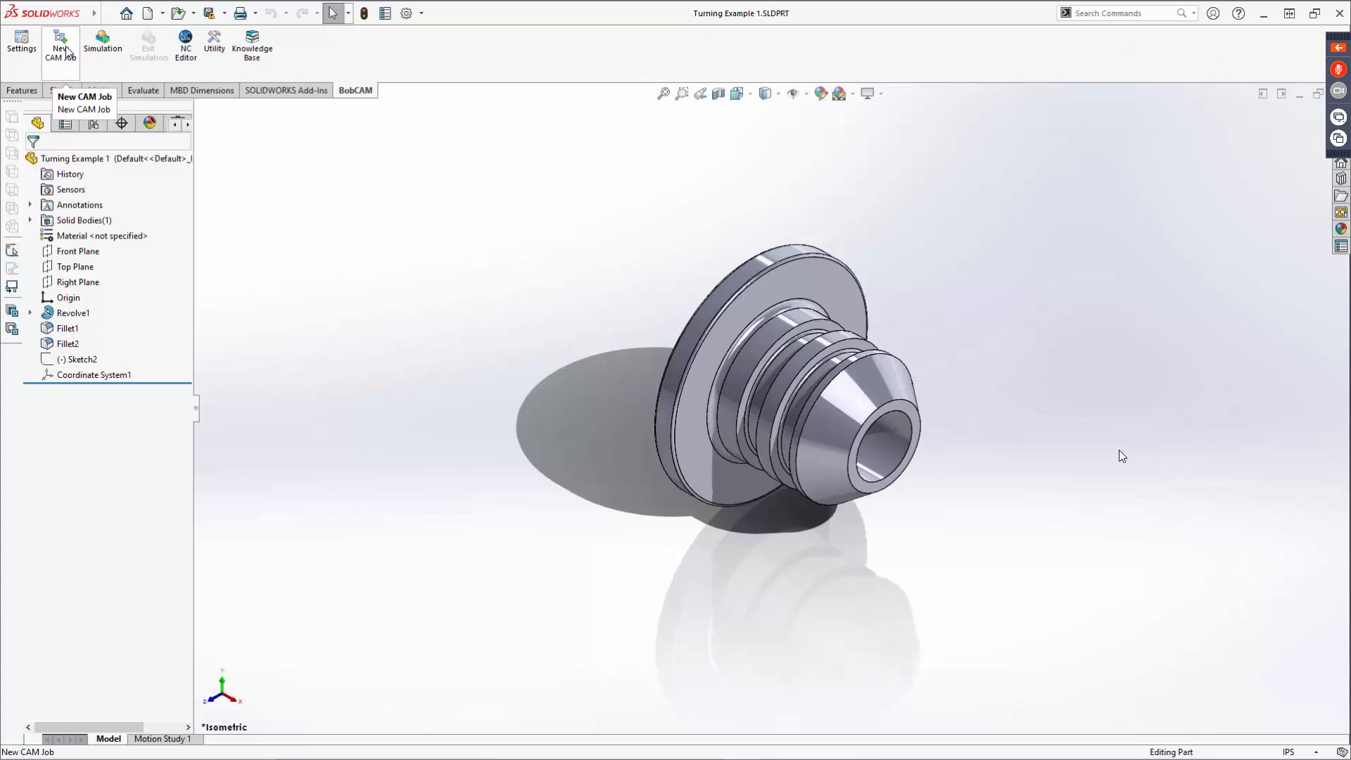
# Step: Set the current document's toolpath color to standard green in the BobCAM settings
pyautogui.click(22, 45)
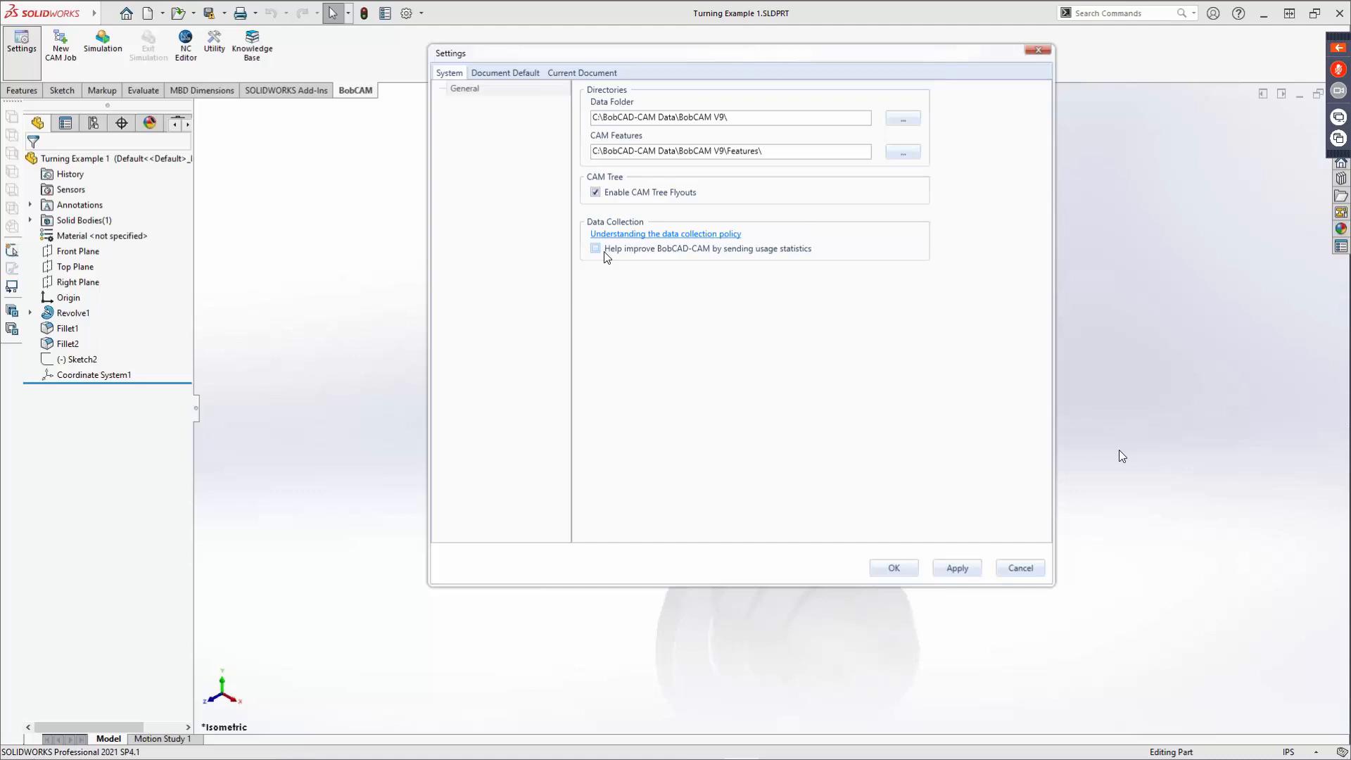
pyautogui.click(509, 69)
pyautogui.click(583, 73)
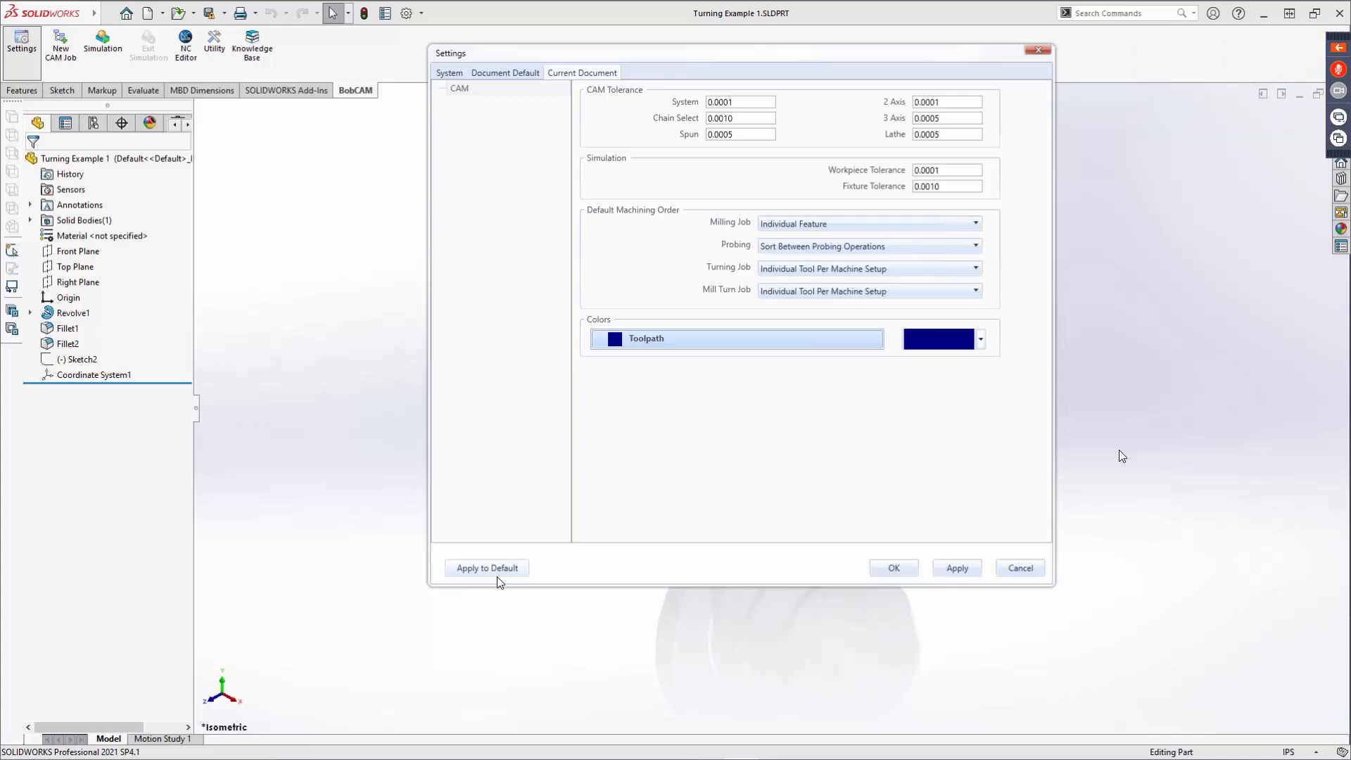
pyautogui.click(501, 73)
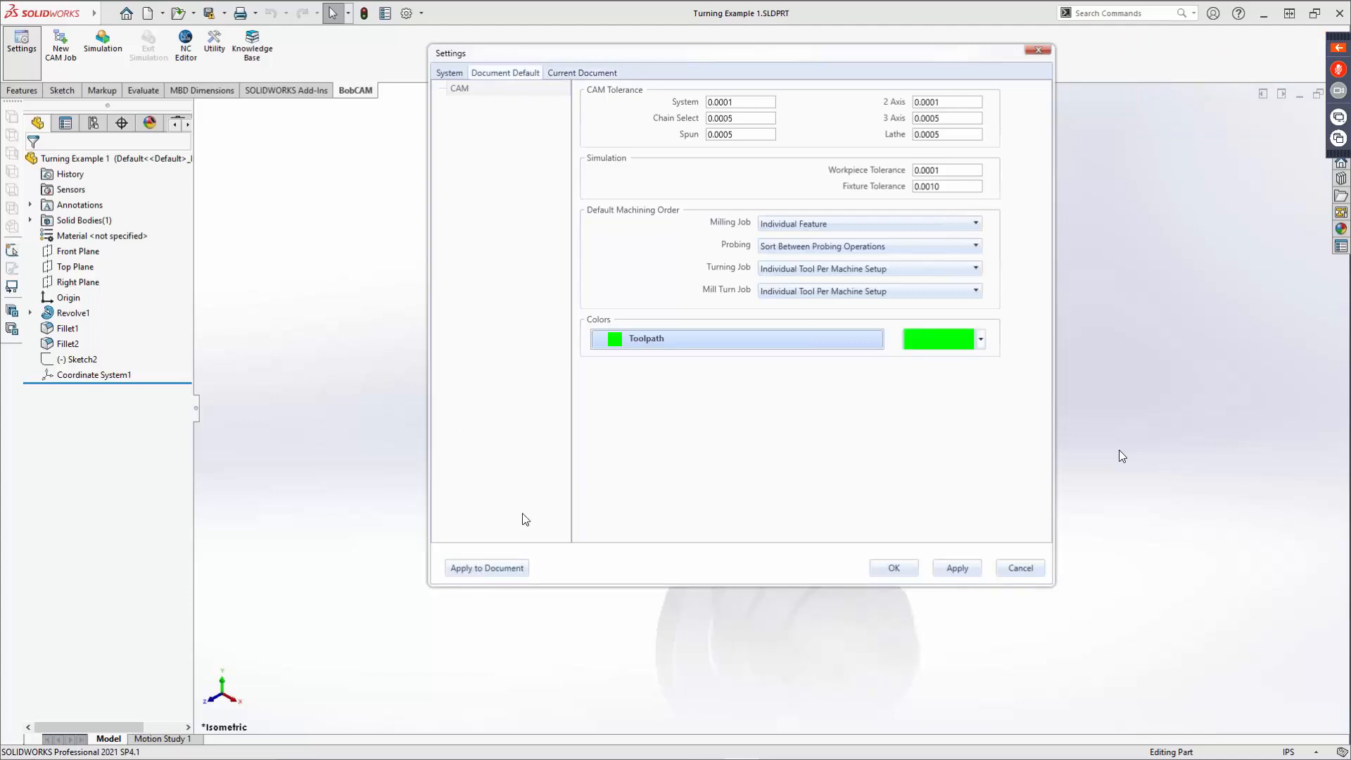
pyautogui.click(565, 73)
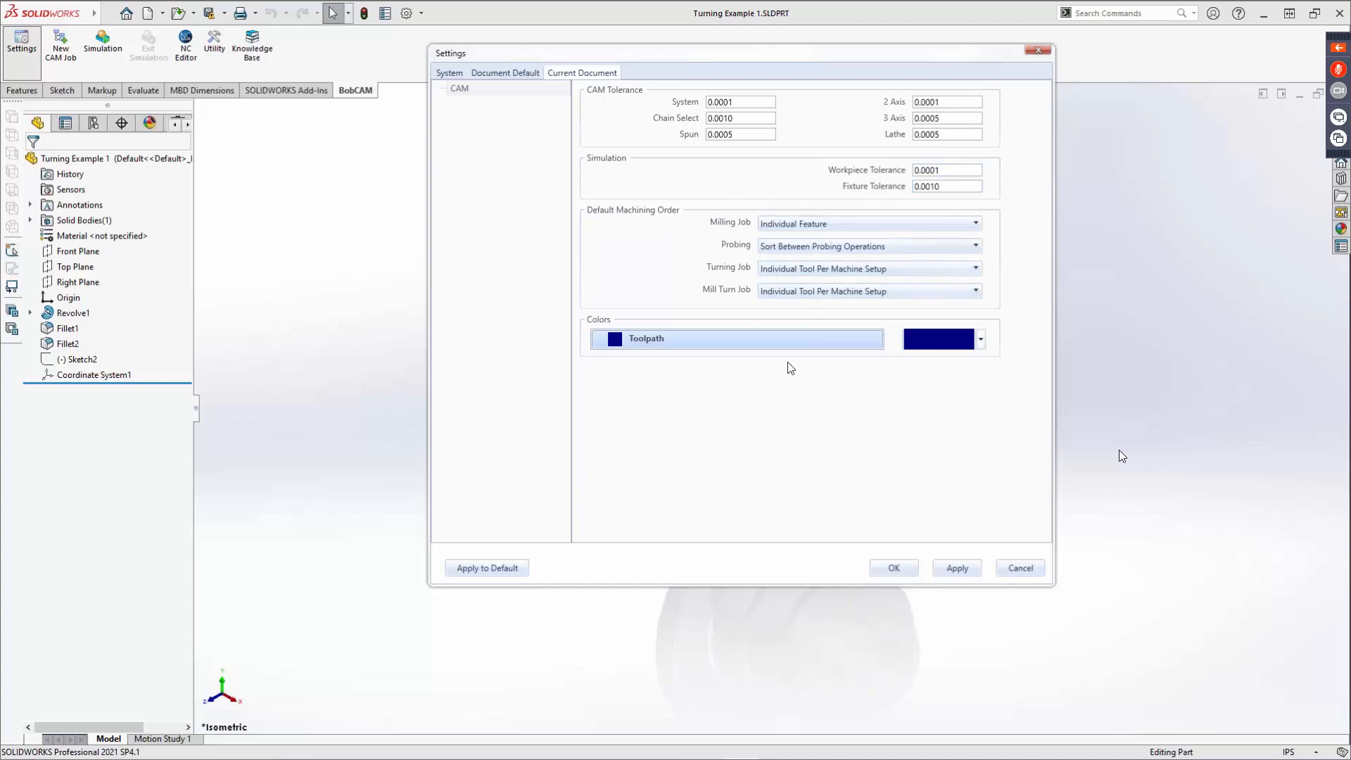
pyautogui.click(980, 341)
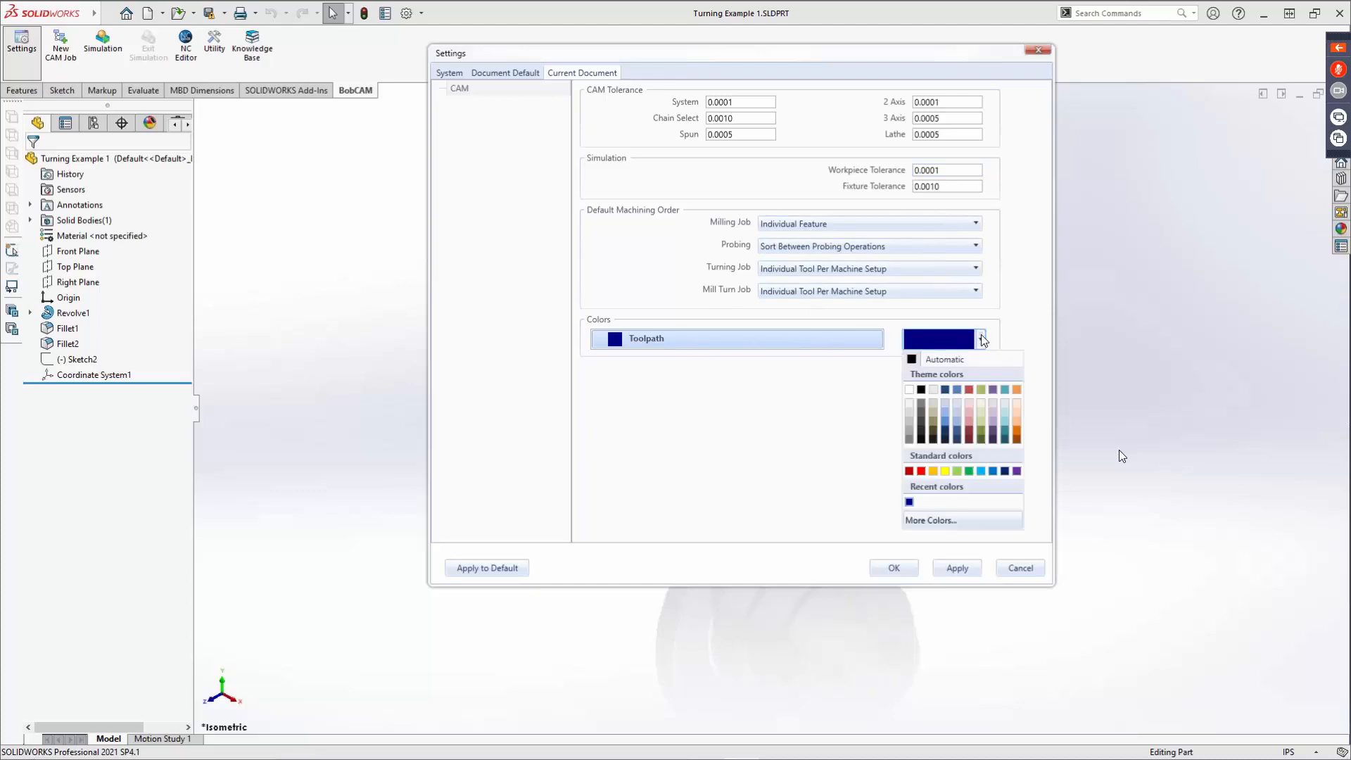
pyautogui.click(969, 471)
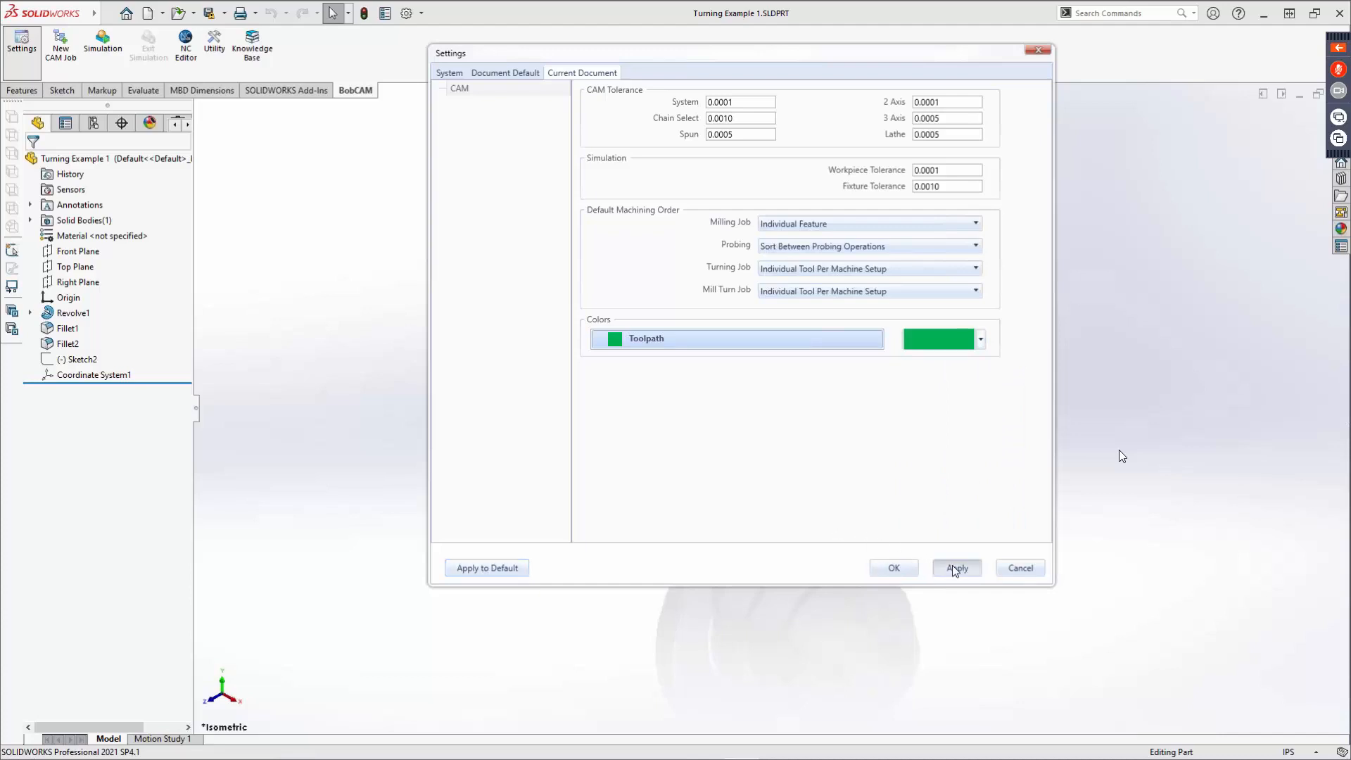
pyautogui.click(902, 568)
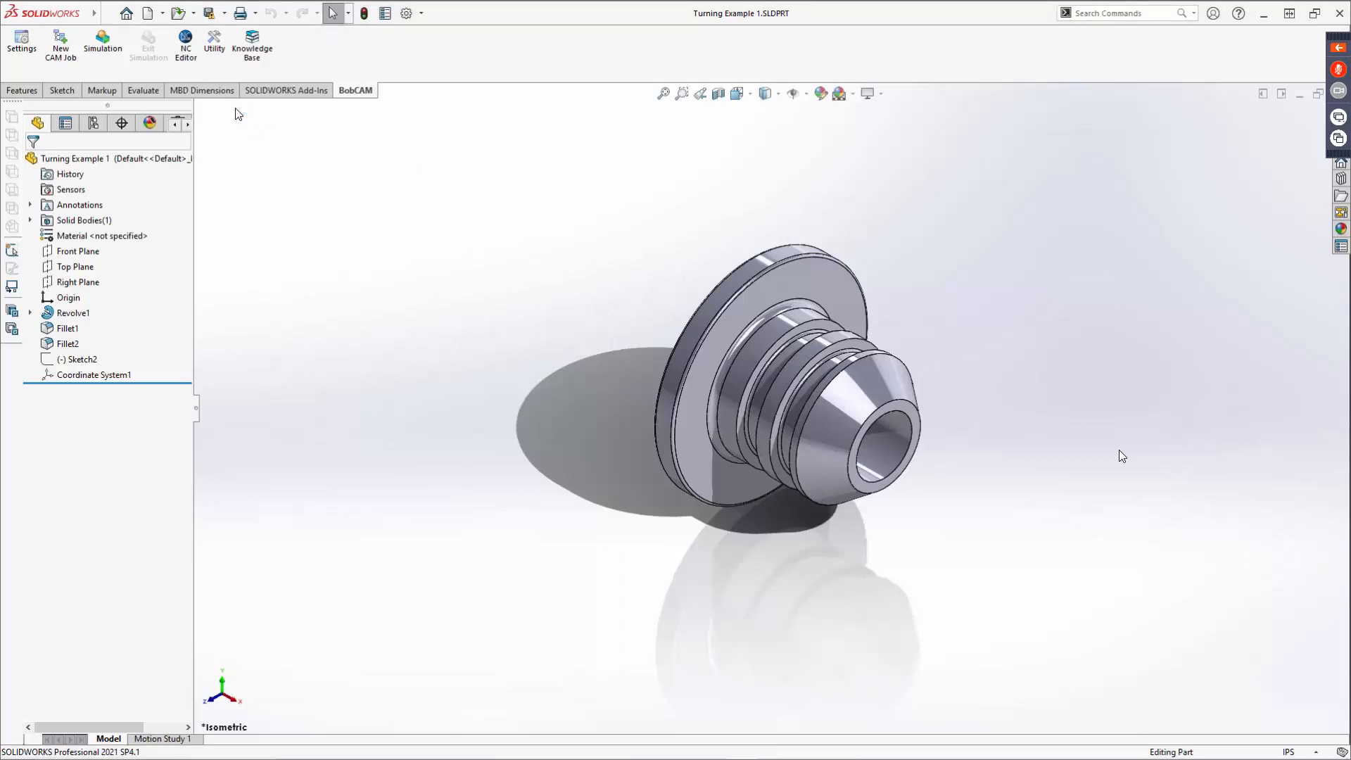
# Step: Create a new Turning job on the BC_2x_Lathe machine with the System Default parameter template and the Stock Wizard started
pyautogui.click(67, 45)
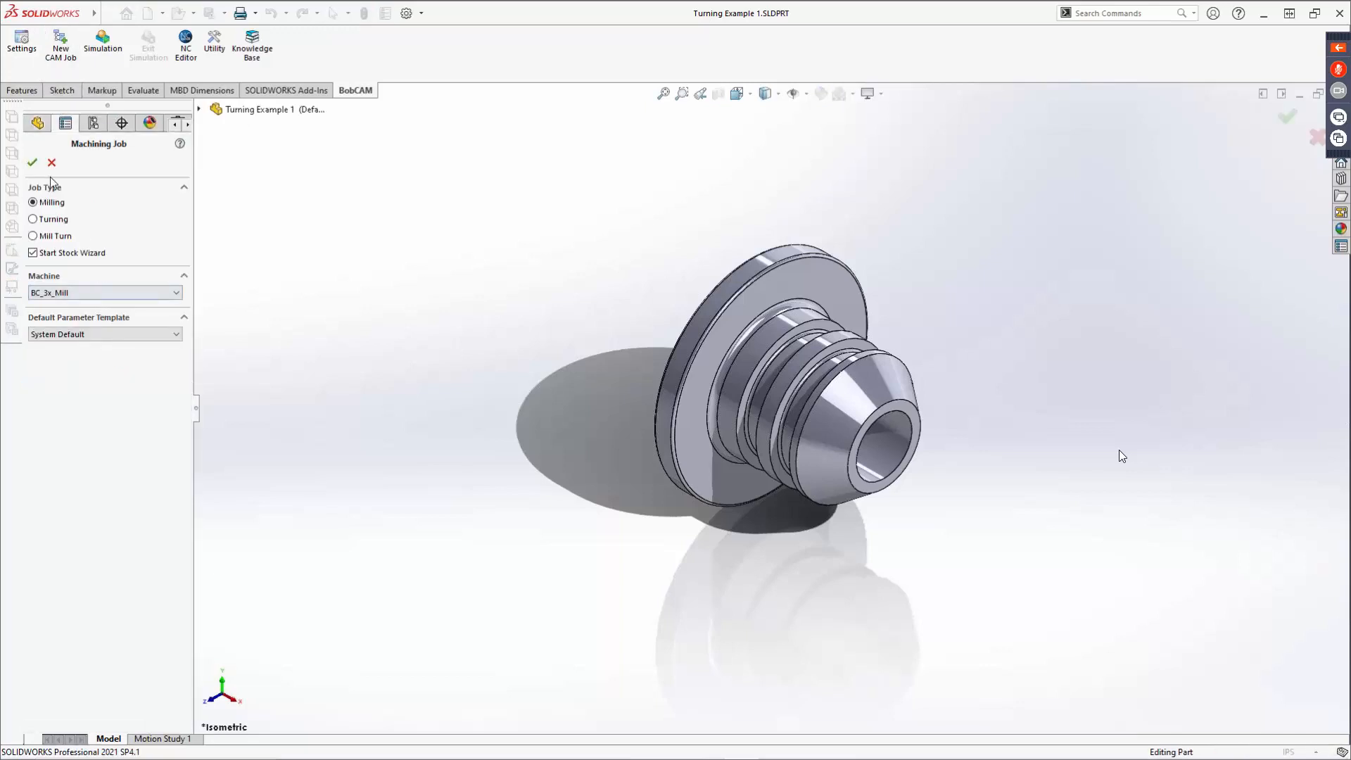
pyautogui.click(33, 219)
pyautogui.click(85, 295)
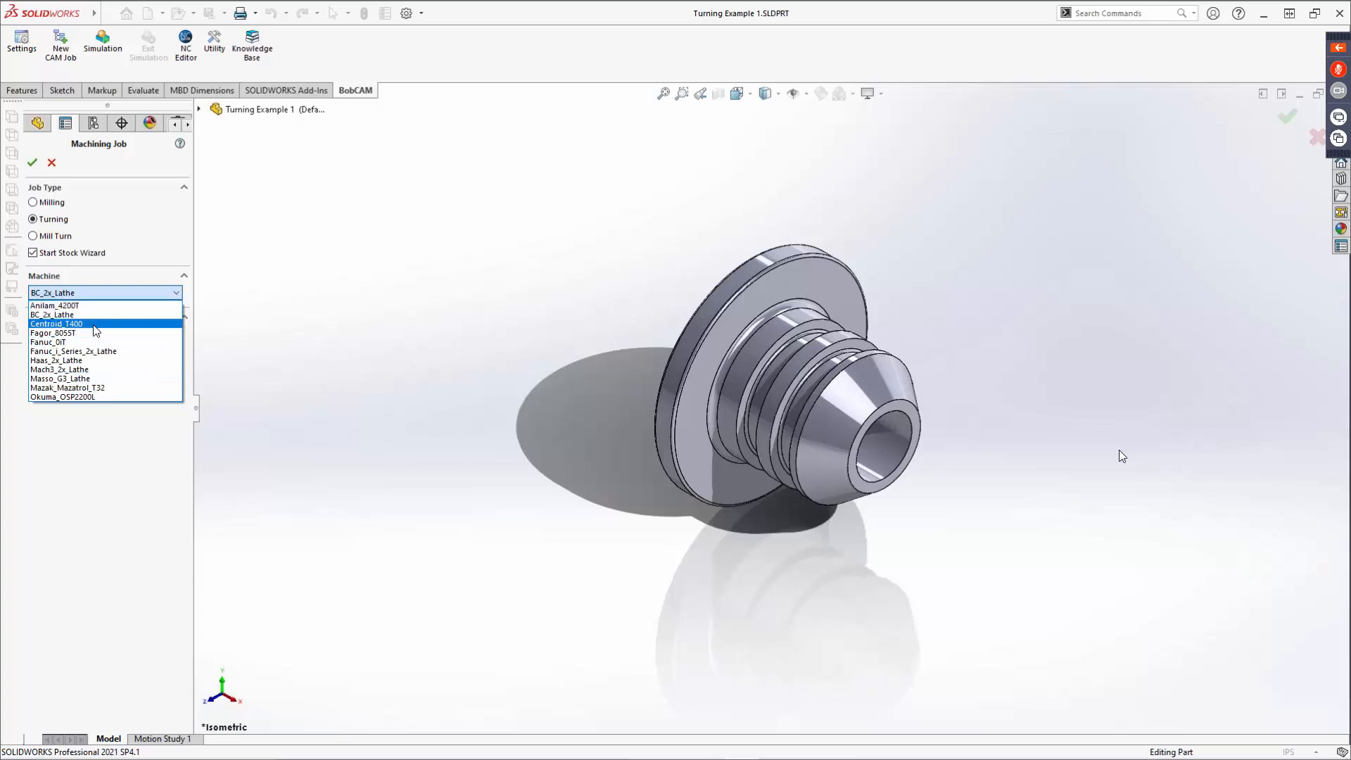
pyautogui.click(109, 293)
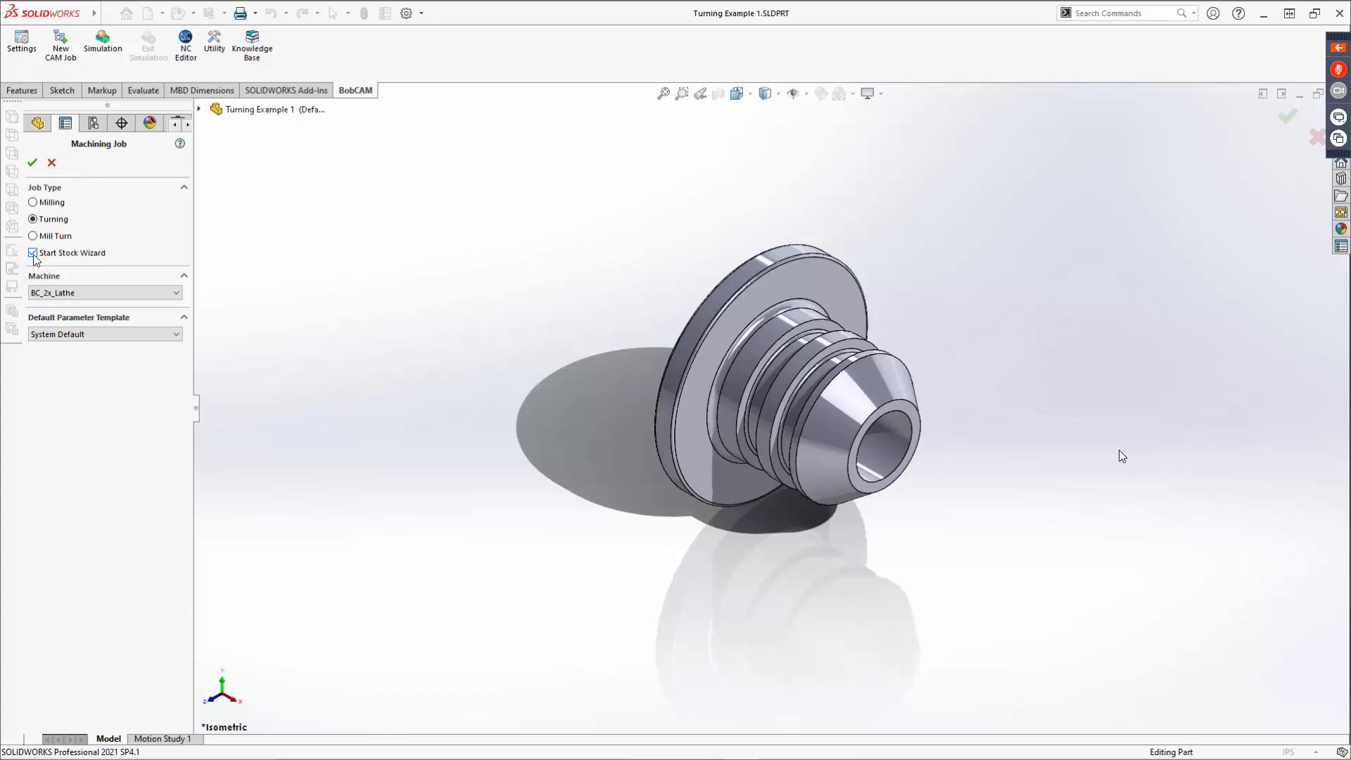
pyautogui.click(32, 163)
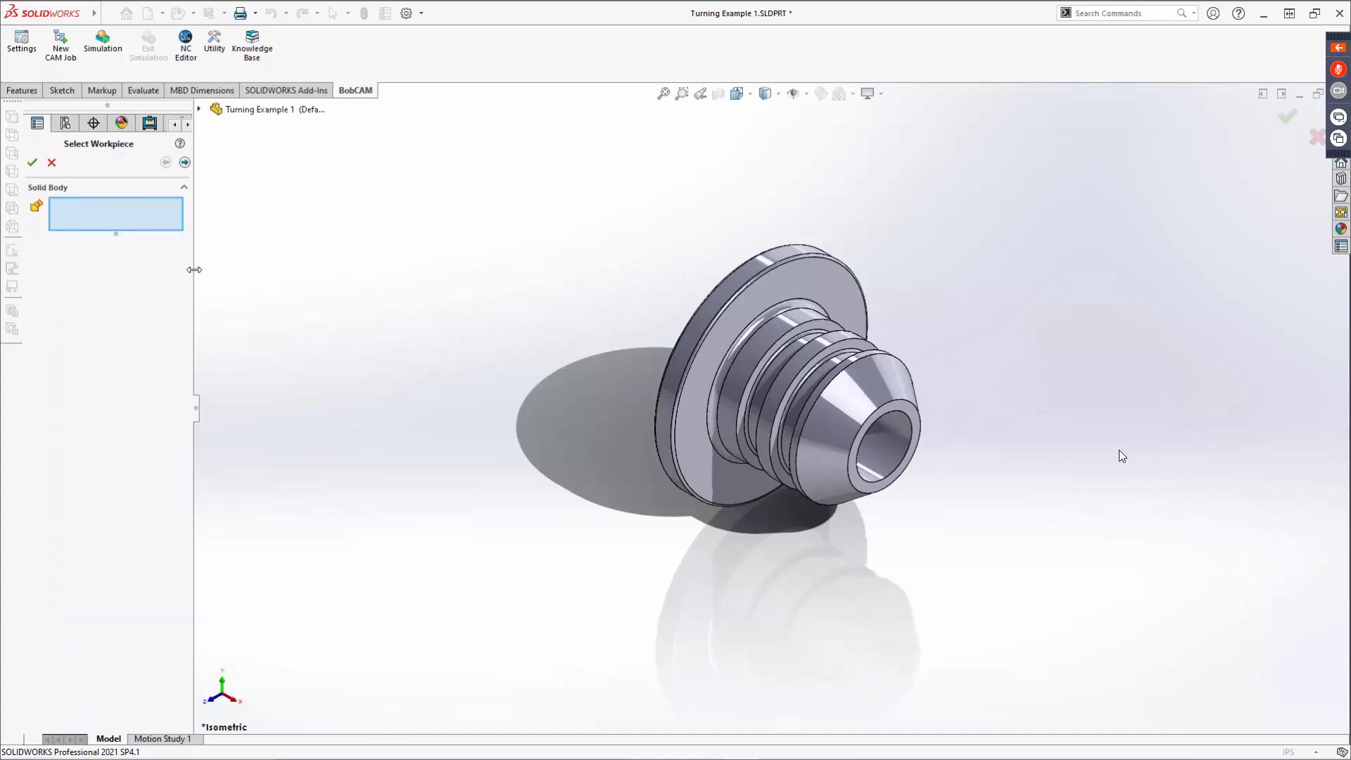
# Step: Proceed past the workpiece selection and assign Coordinate System1 as the stock coordinate system for the cylindrical stock
pyautogui.moveTo(194, 269); pyautogui.dragTo(296, 269)
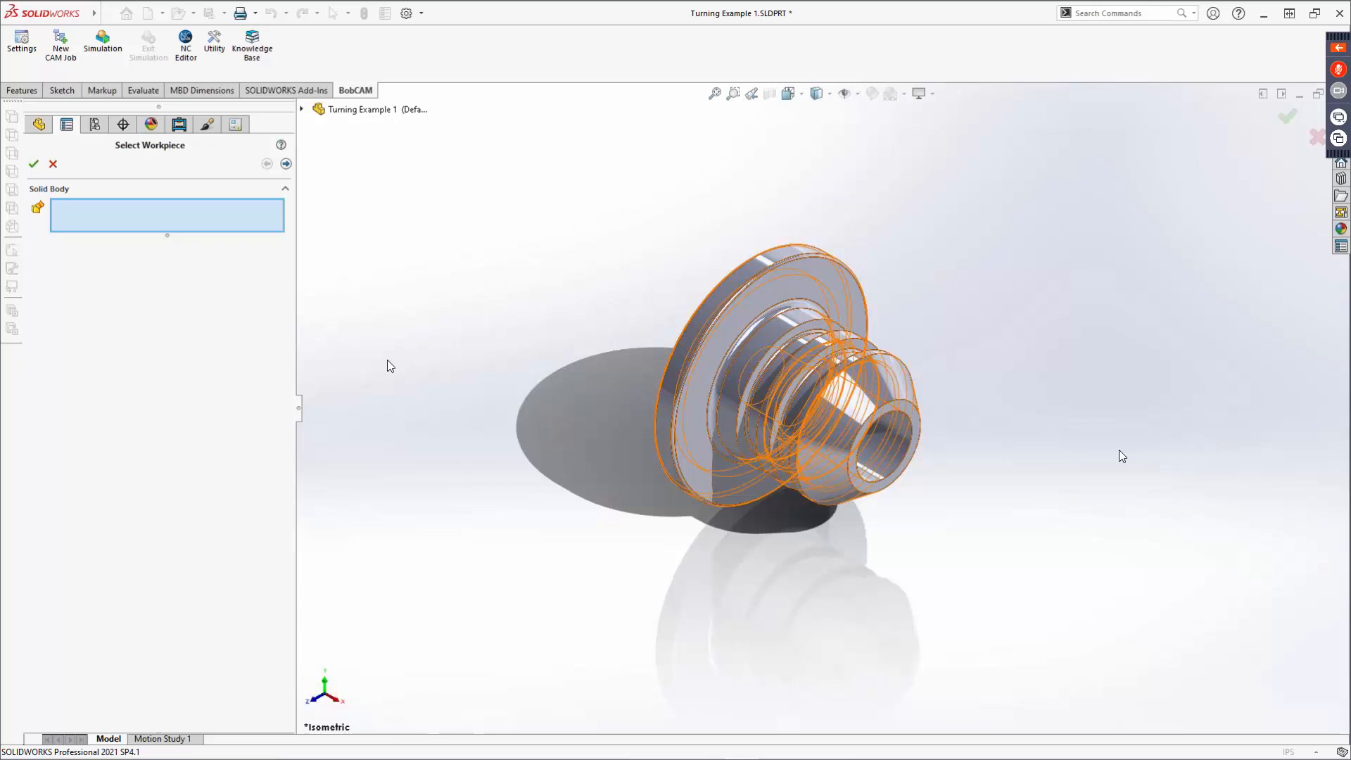
pyautogui.click(286, 164)
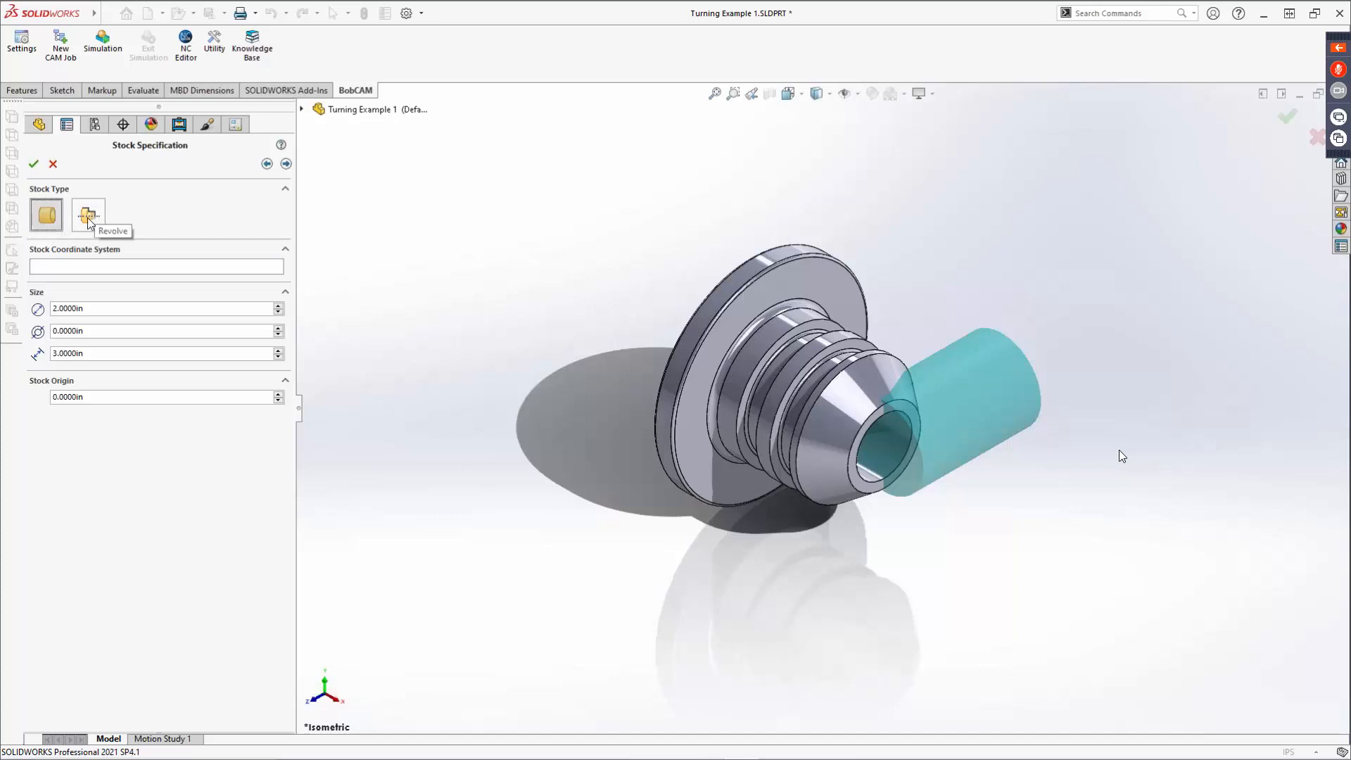
pyautogui.click(176, 267)
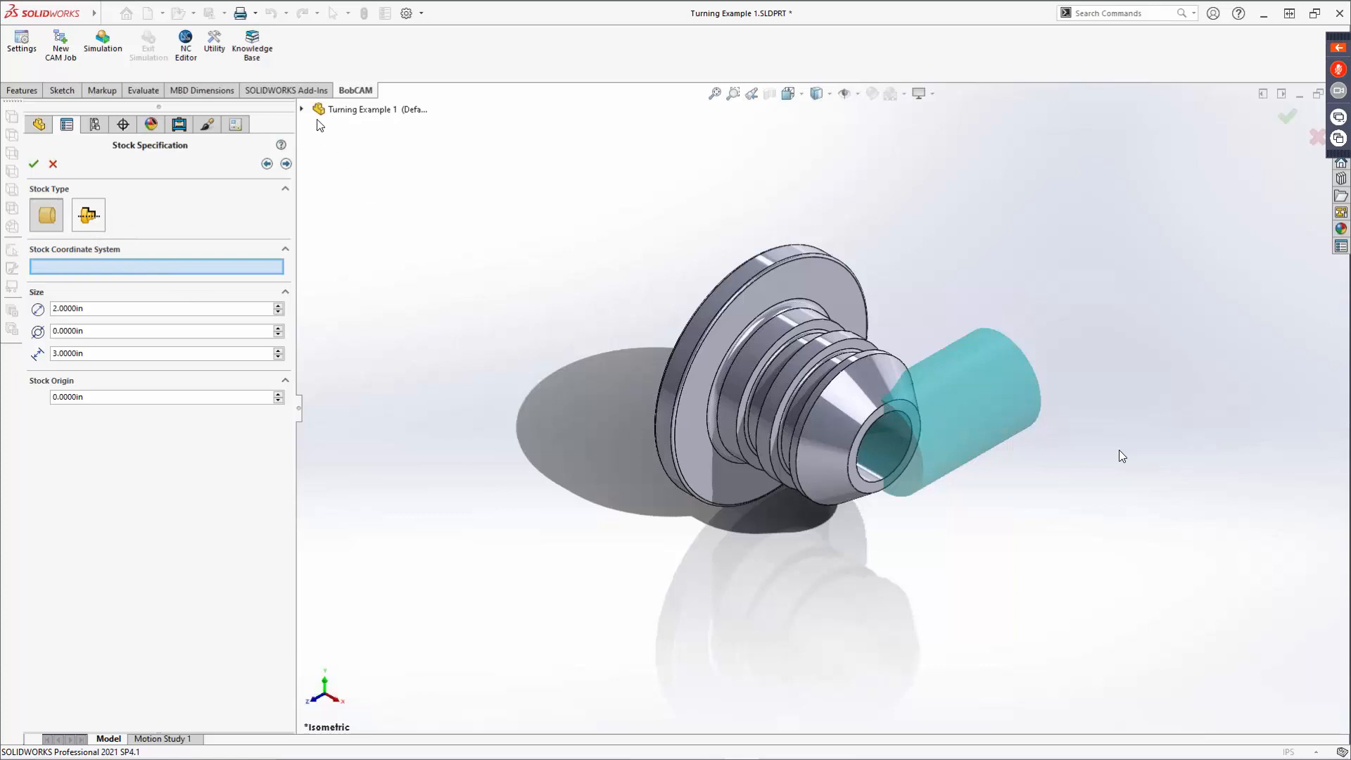
pyautogui.click(301, 109)
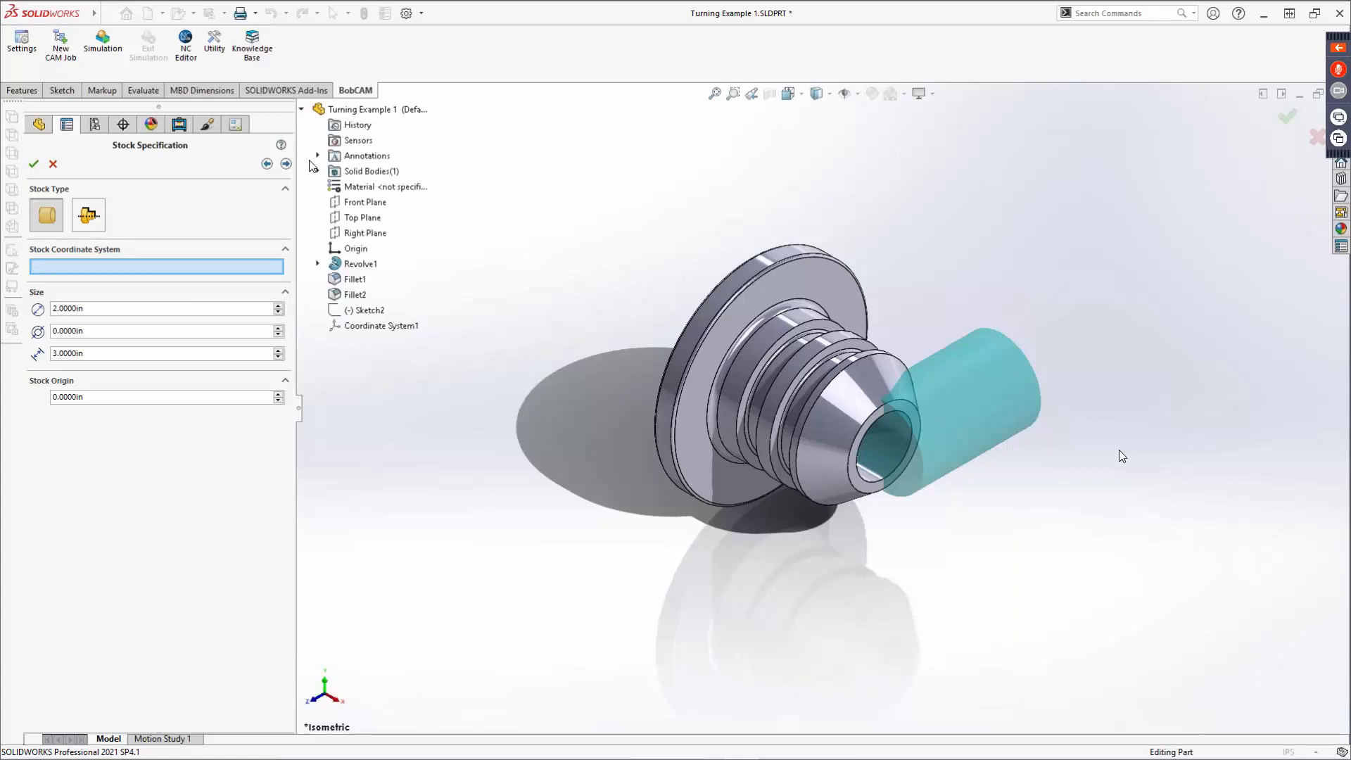
pyautogui.click(360, 328)
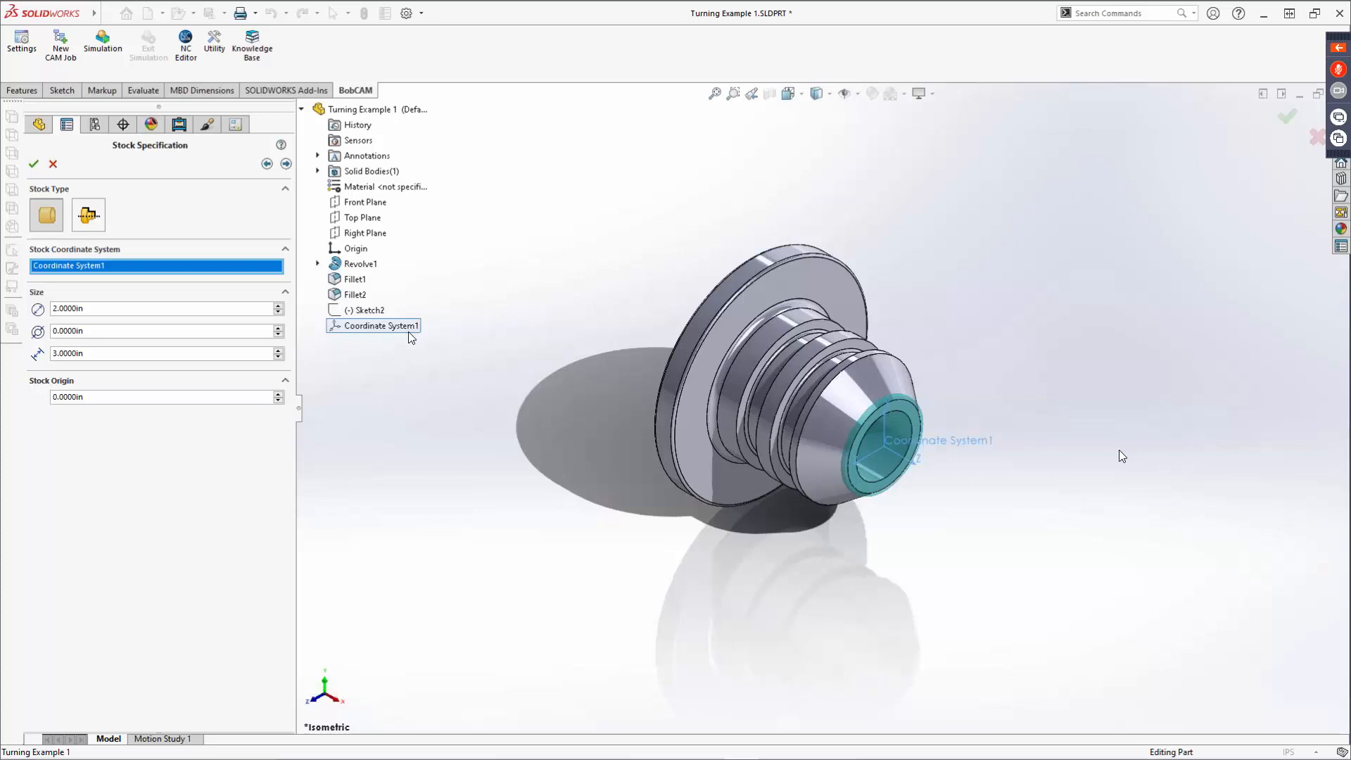
# Step: Set the cylindrical stock's outer diameter to 5 in
pyautogui.doubleClick(117, 307)
pyautogui.write('5')
pyautogui.press('Return')
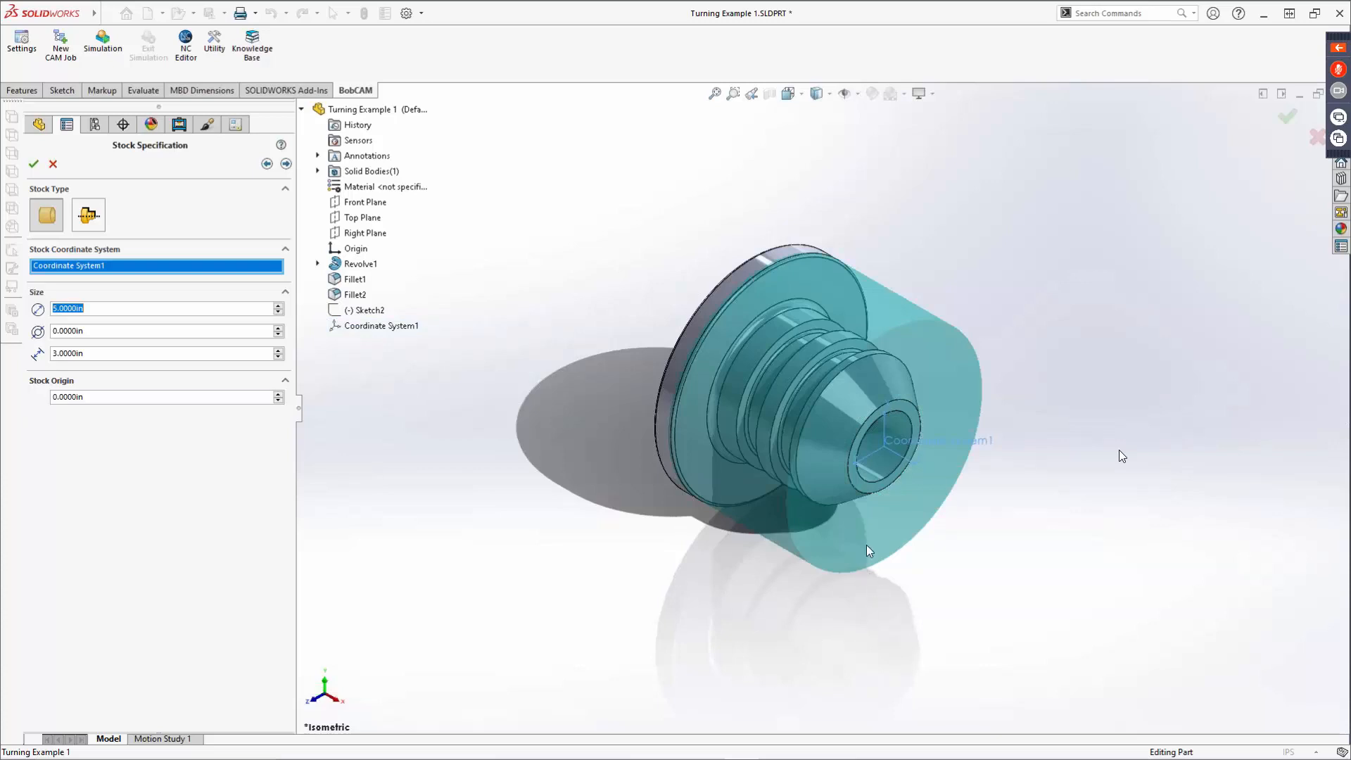
# Step: Set the cylindrical stock's length to 6 in to extend it past the part's flange
pyautogui.moveTo(867, 545); pyautogui.dragTo(952, 364, button='middle')
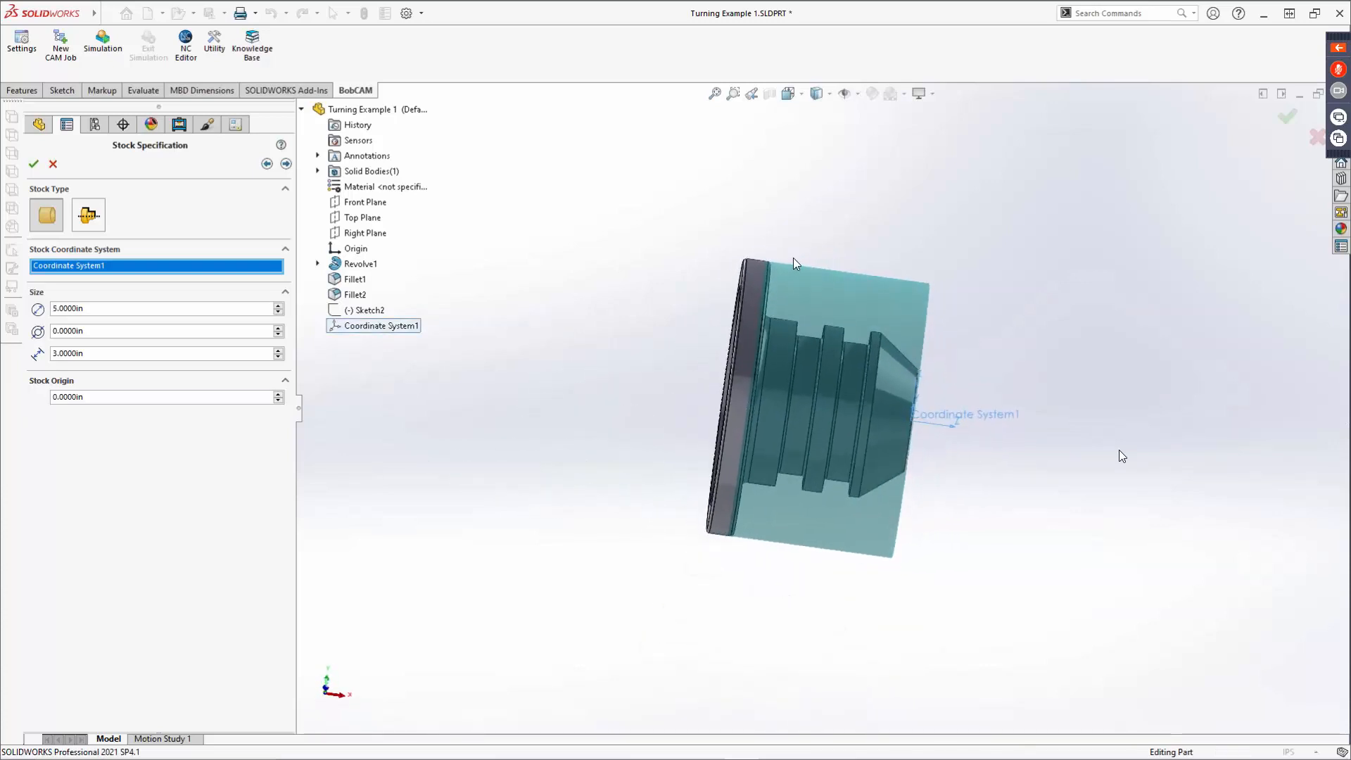
pyautogui.scroll(-5, 795, 311)
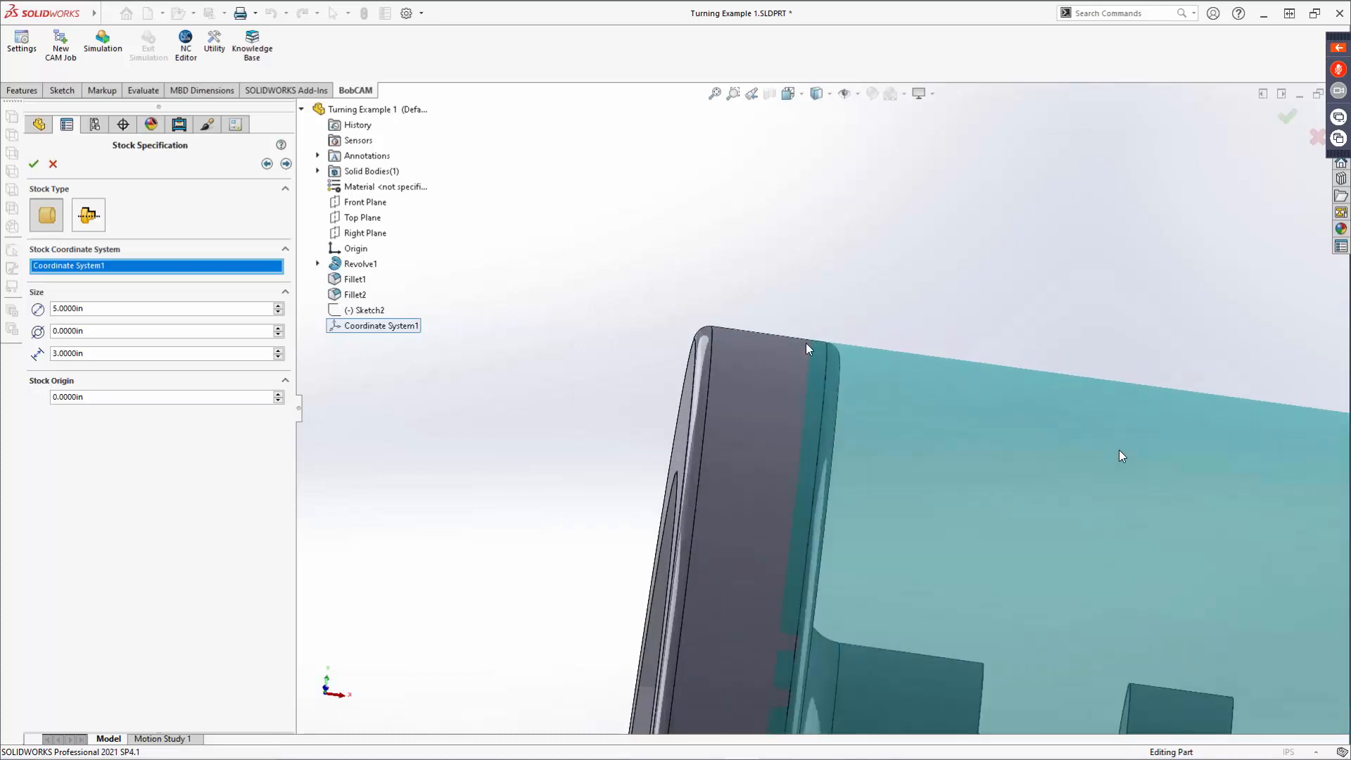
pyautogui.scroll(5, 805, 343)
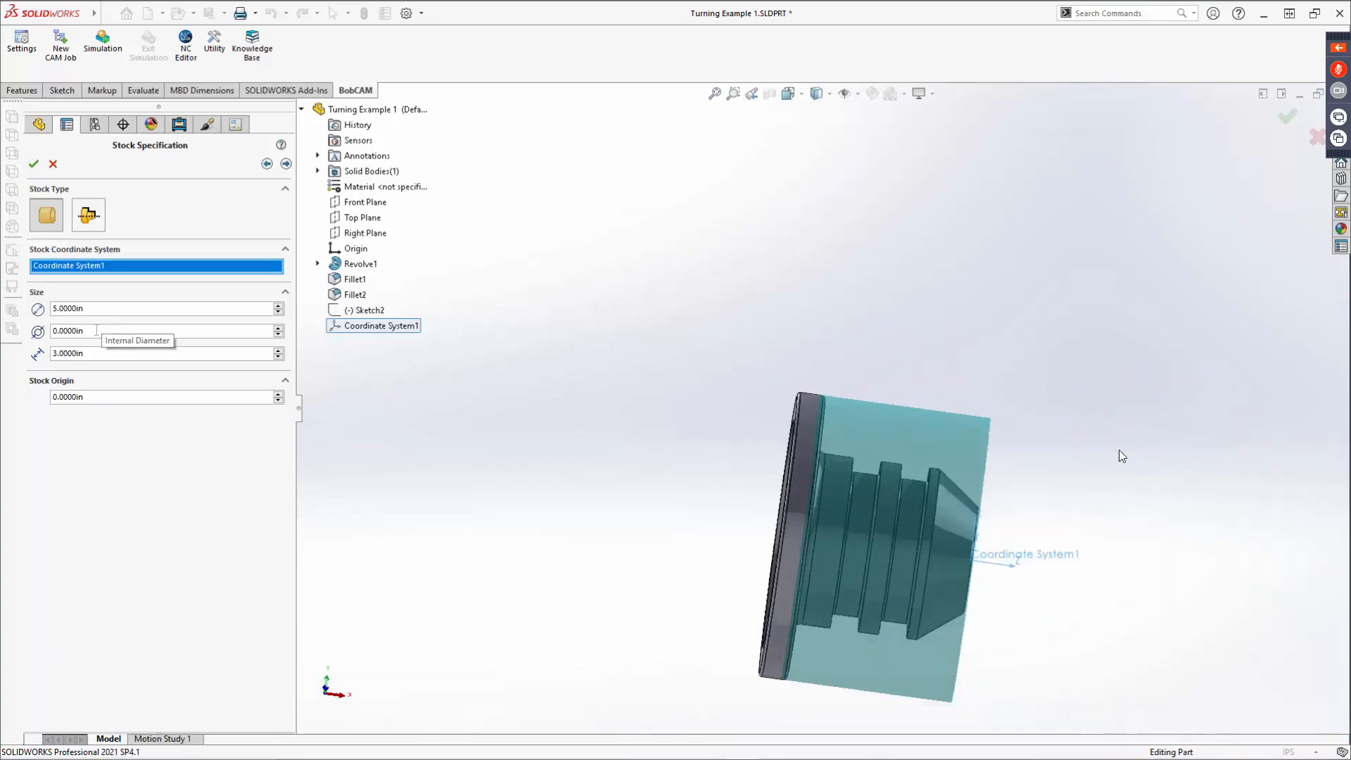
pyautogui.moveTo(863, 478); pyautogui.dragTo(761, 484, button='middle')
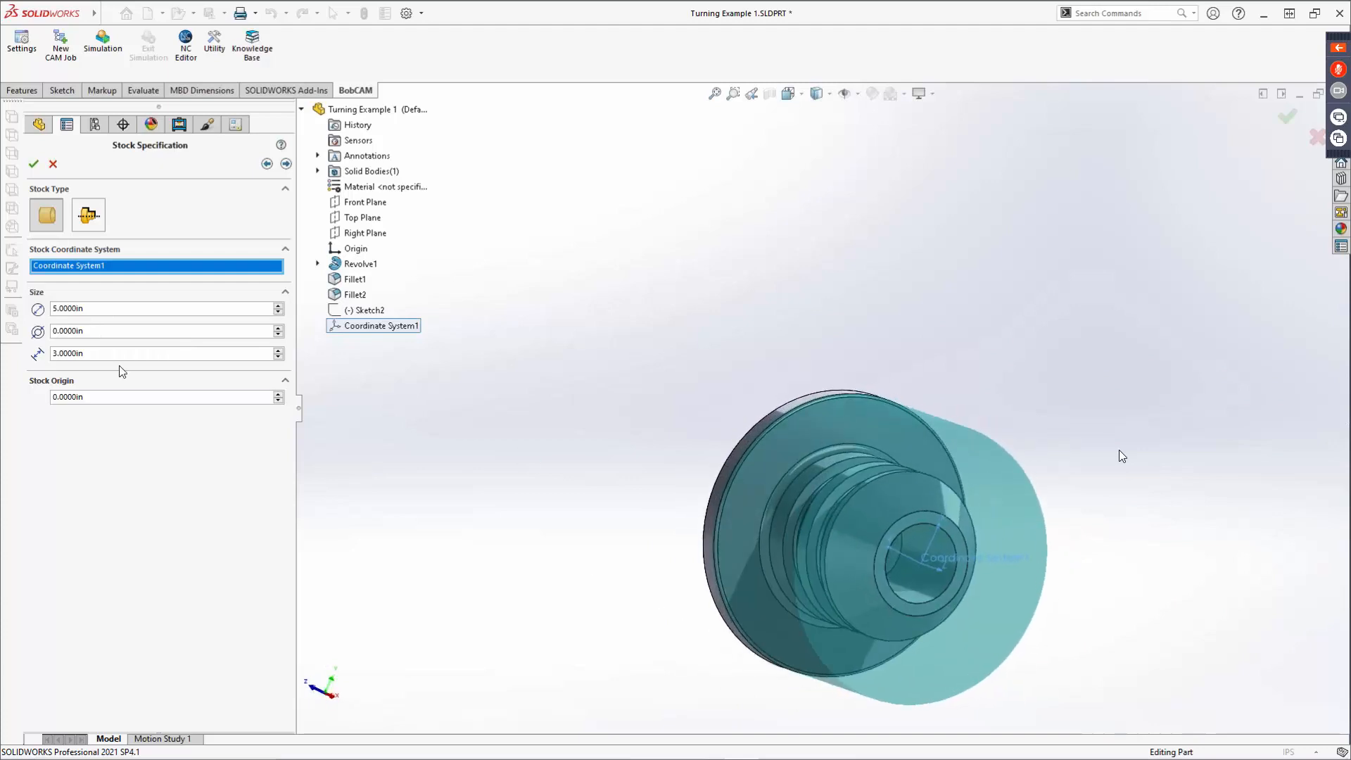
pyautogui.moveTo(98, 355); pyautogui.dragTo(11, 352)
pyautogui.write('6')
pyautogui.press('Return')
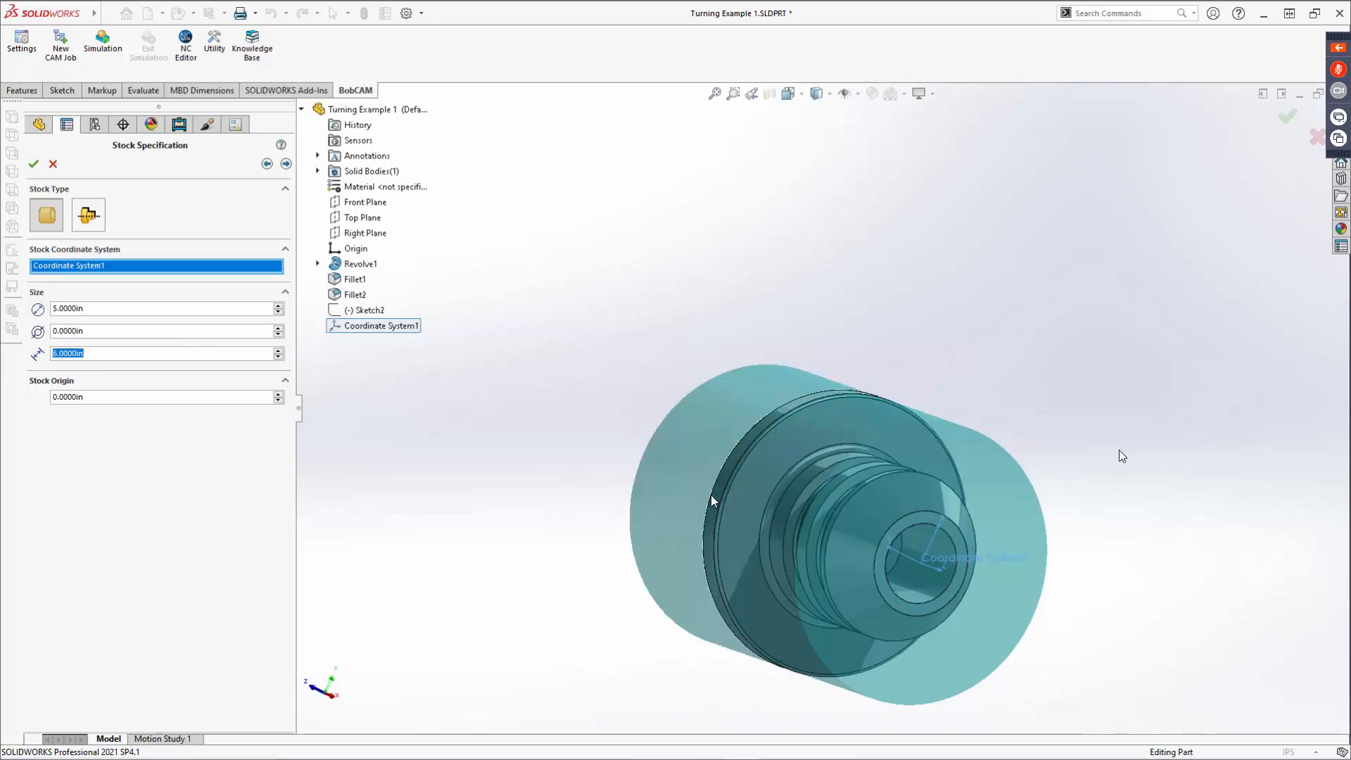
# Step: Set the stock origin to 0.25 in to leave extra material in front of the part's face
pyautogui.moveTo(711, 500); pyautogui.dragTo(817, 324, button='middle')
pyautogui.moveTo(778, 573); pyautogui.dragTo(904, 551, button='middle')
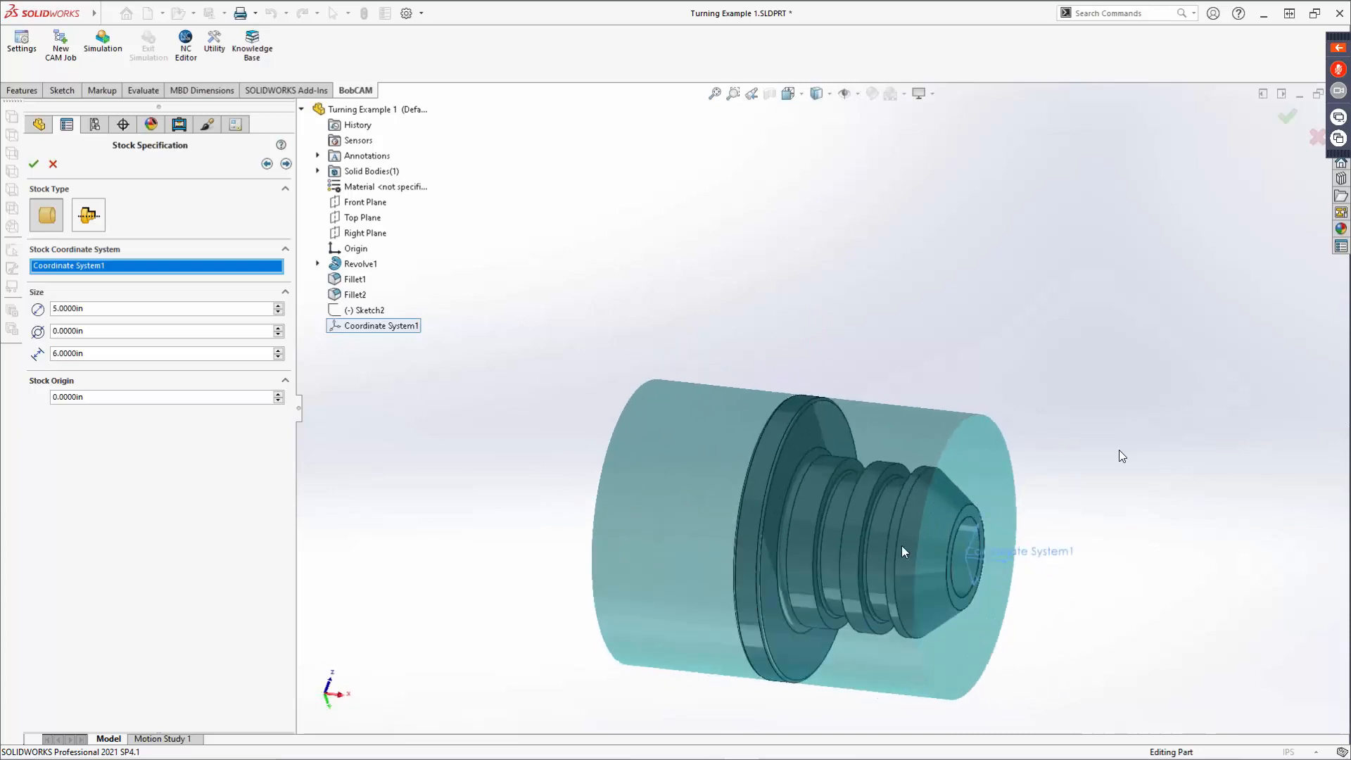
pyautogui.scroll(-5, 903, 551)
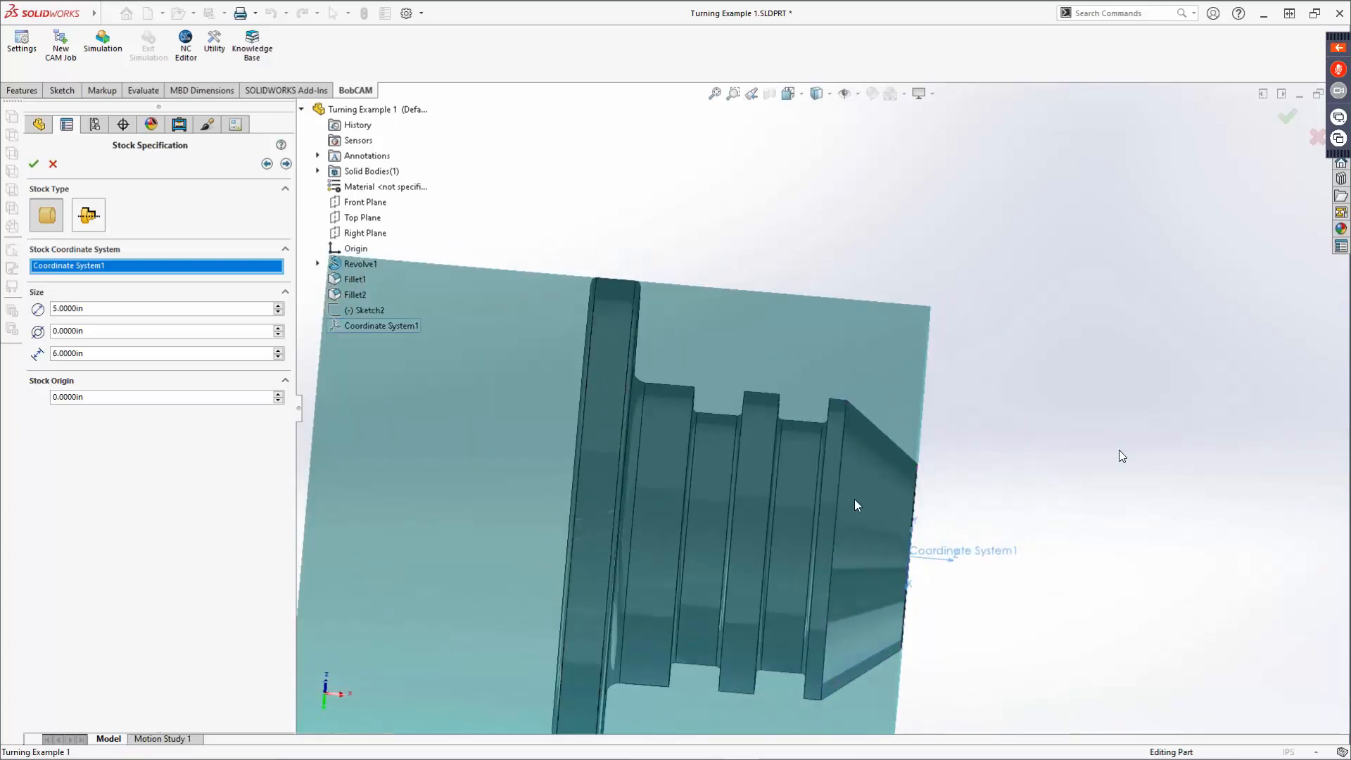
pyautogui.click(829, 95)
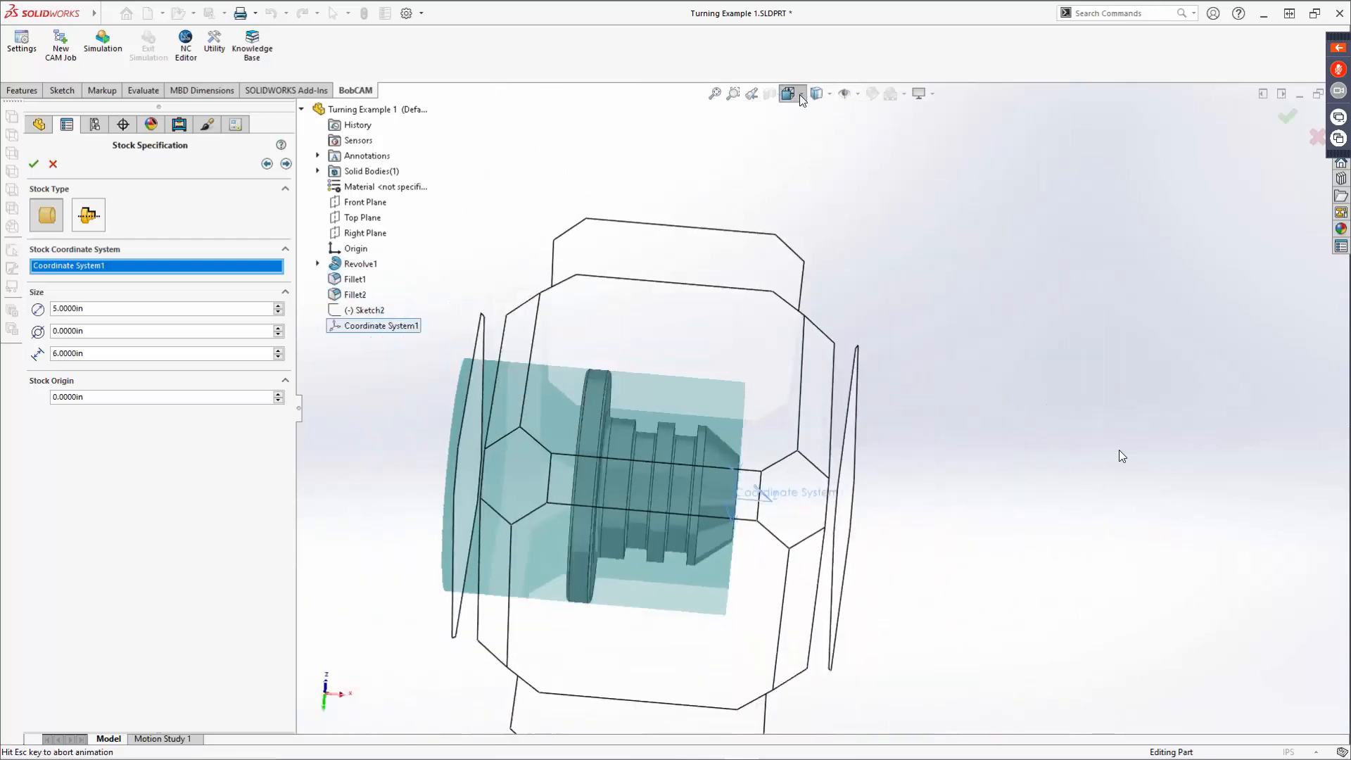
pyautogui.click(799, 95)
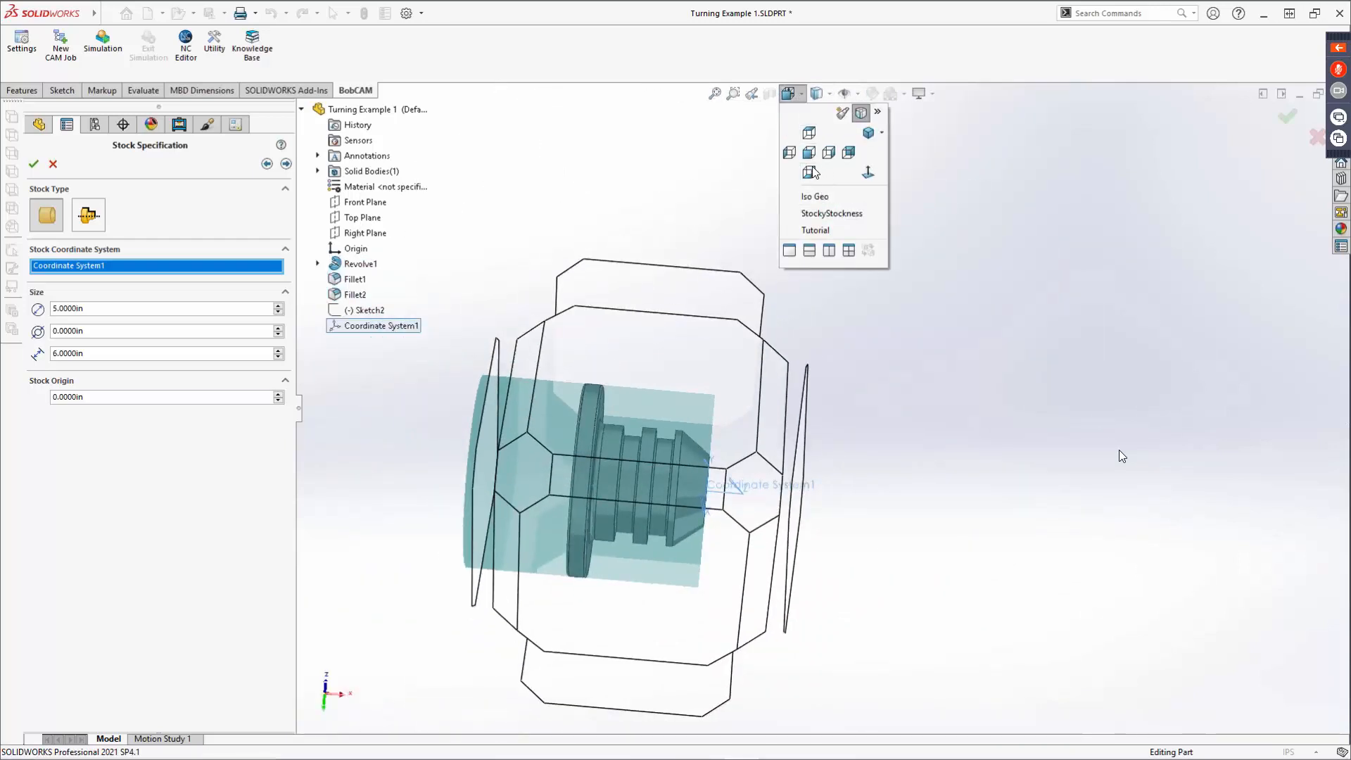
pyautogui.click(809, 155)
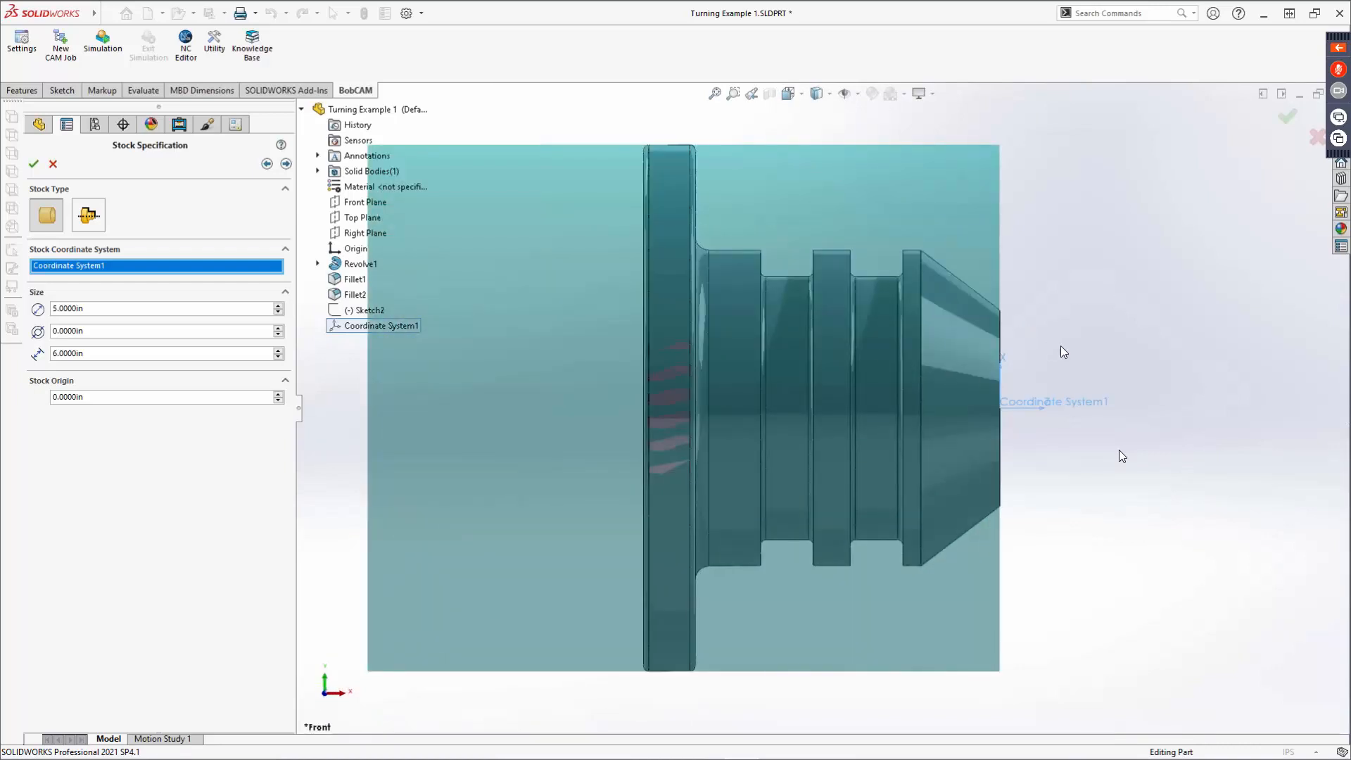
pyautogui.scroll(2, 1053, 415)
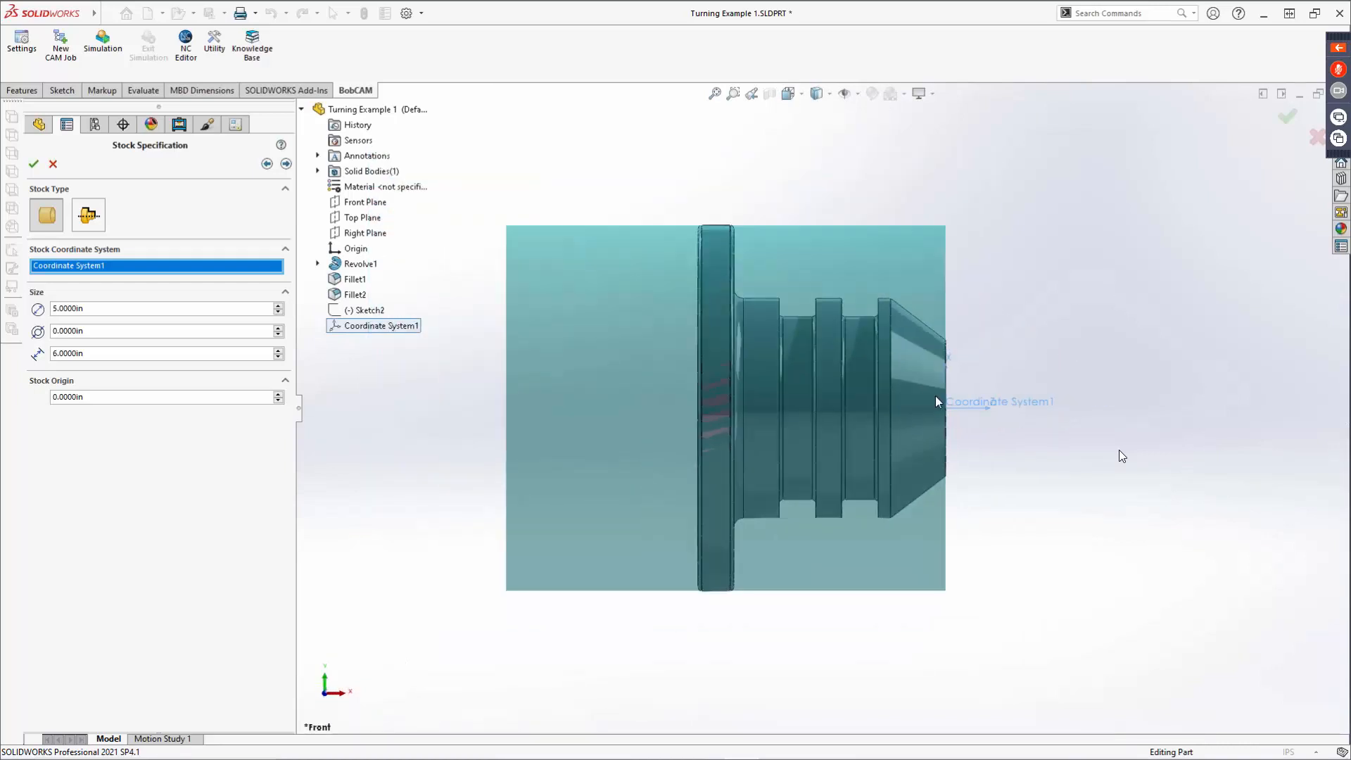
pyautogui.scroll(-1, 936, 396)
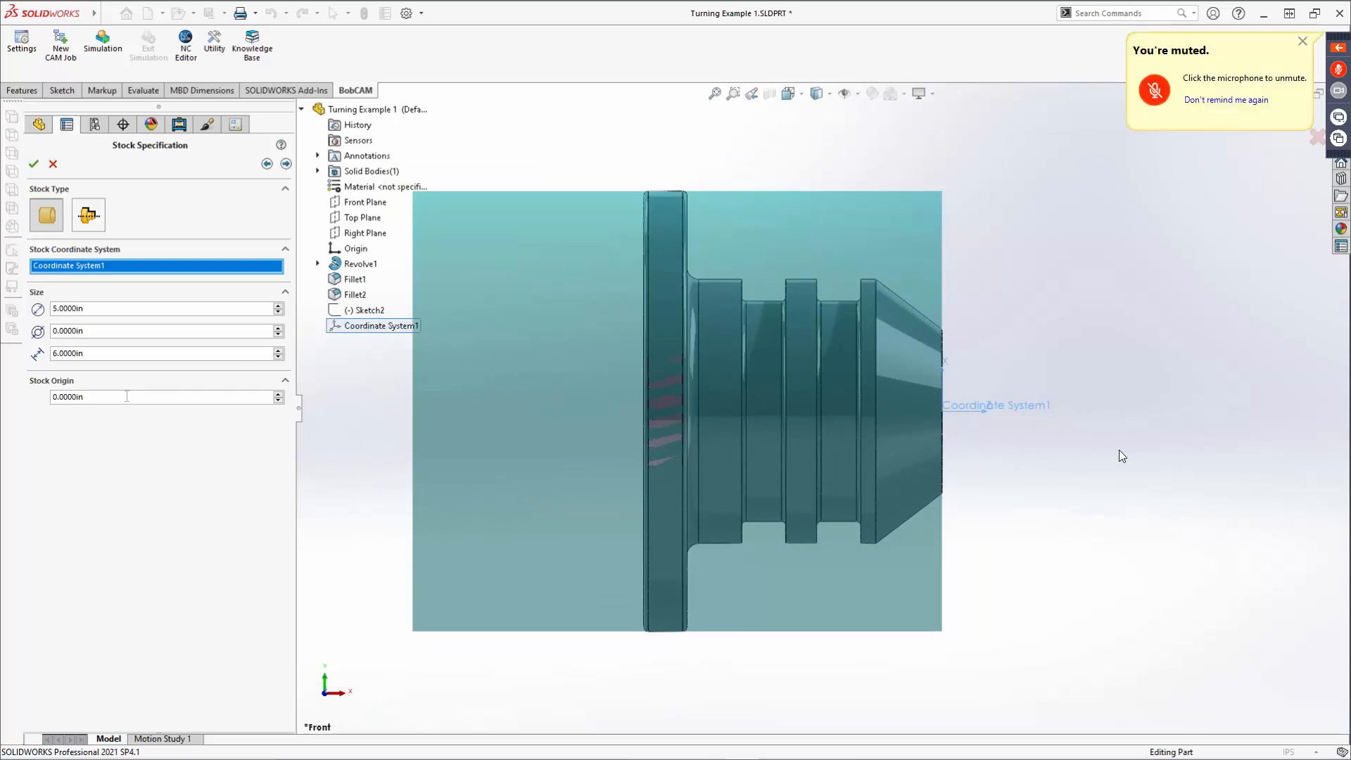
pyautogui.moveTo(173, 396); pyautogui.dragTo(9, 401)
pyautogui.write('.25')
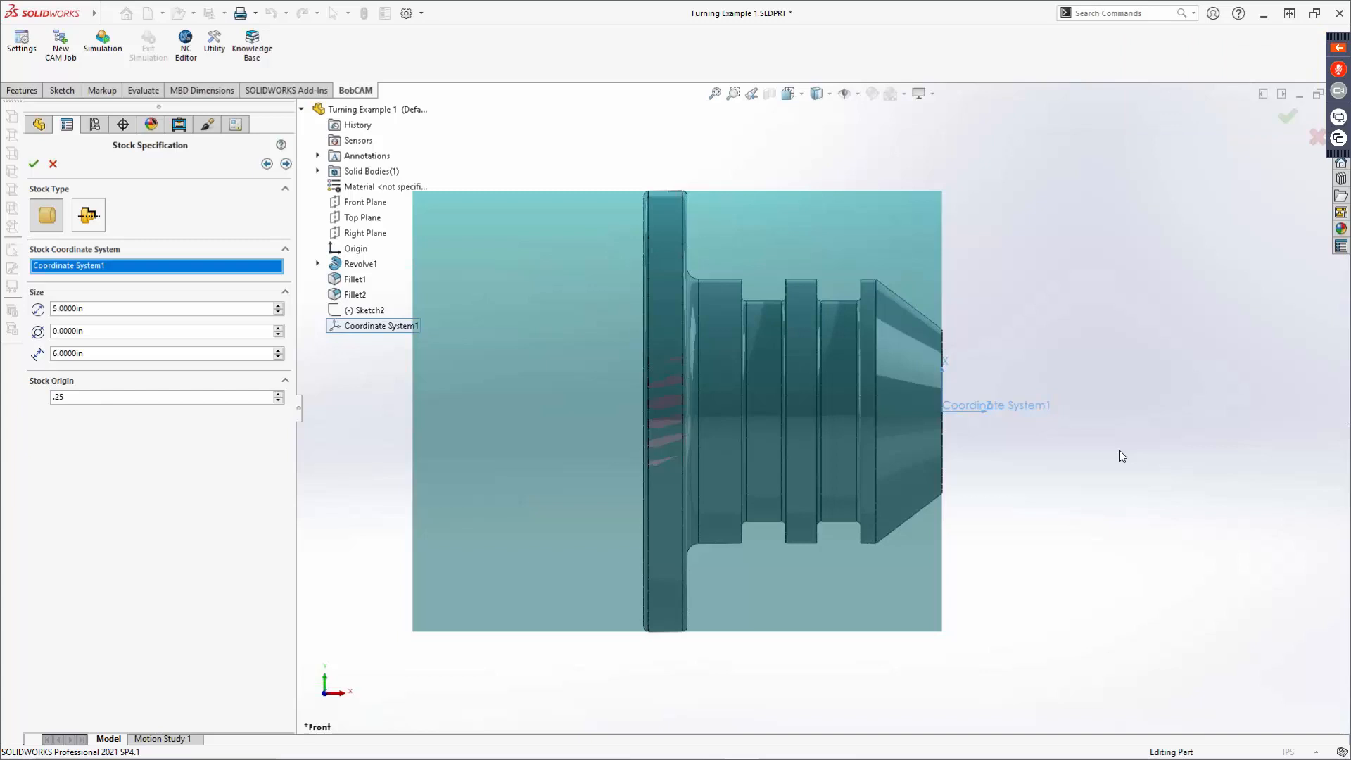
pyautogui.press('Return')
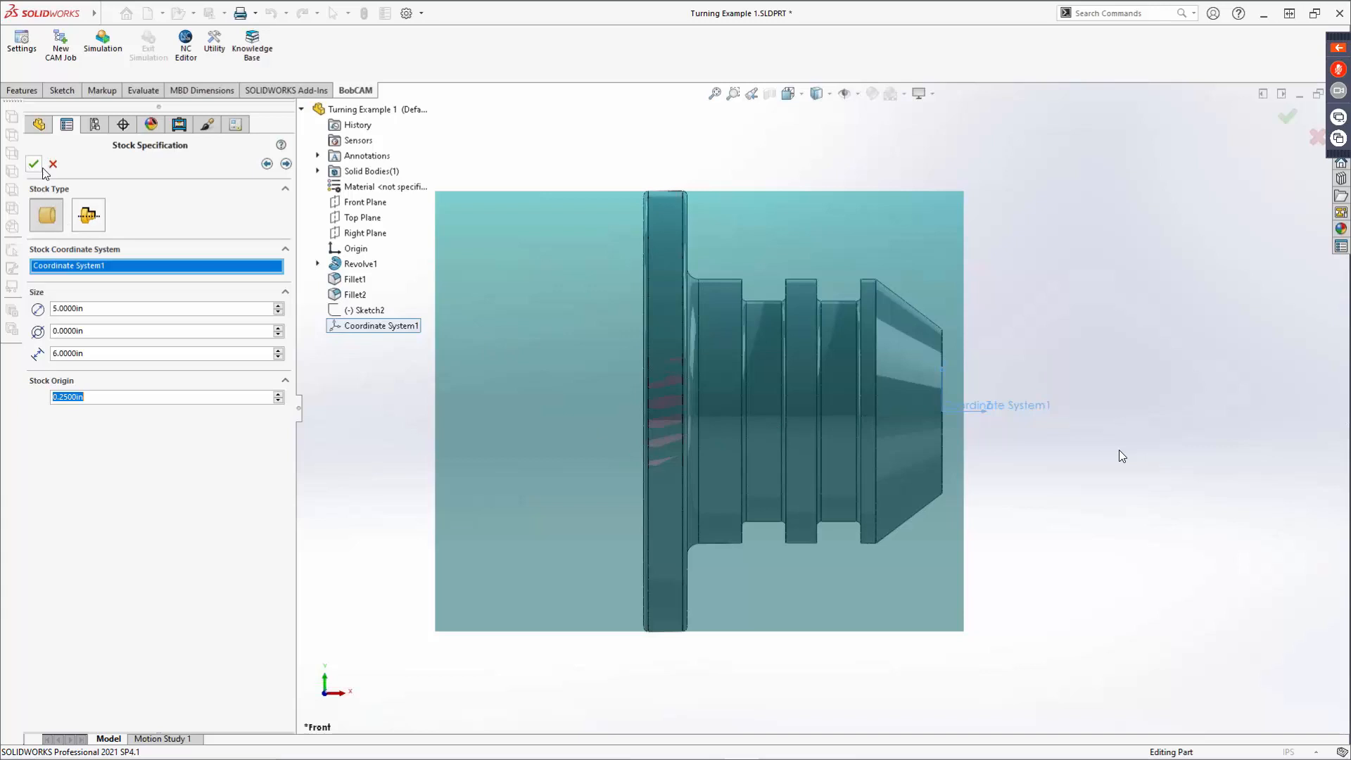
# Step: Accept the stock specification, assign Coordinate System1 to the machine setup, and finish the job wizard
pyautogui.click(286, 164)
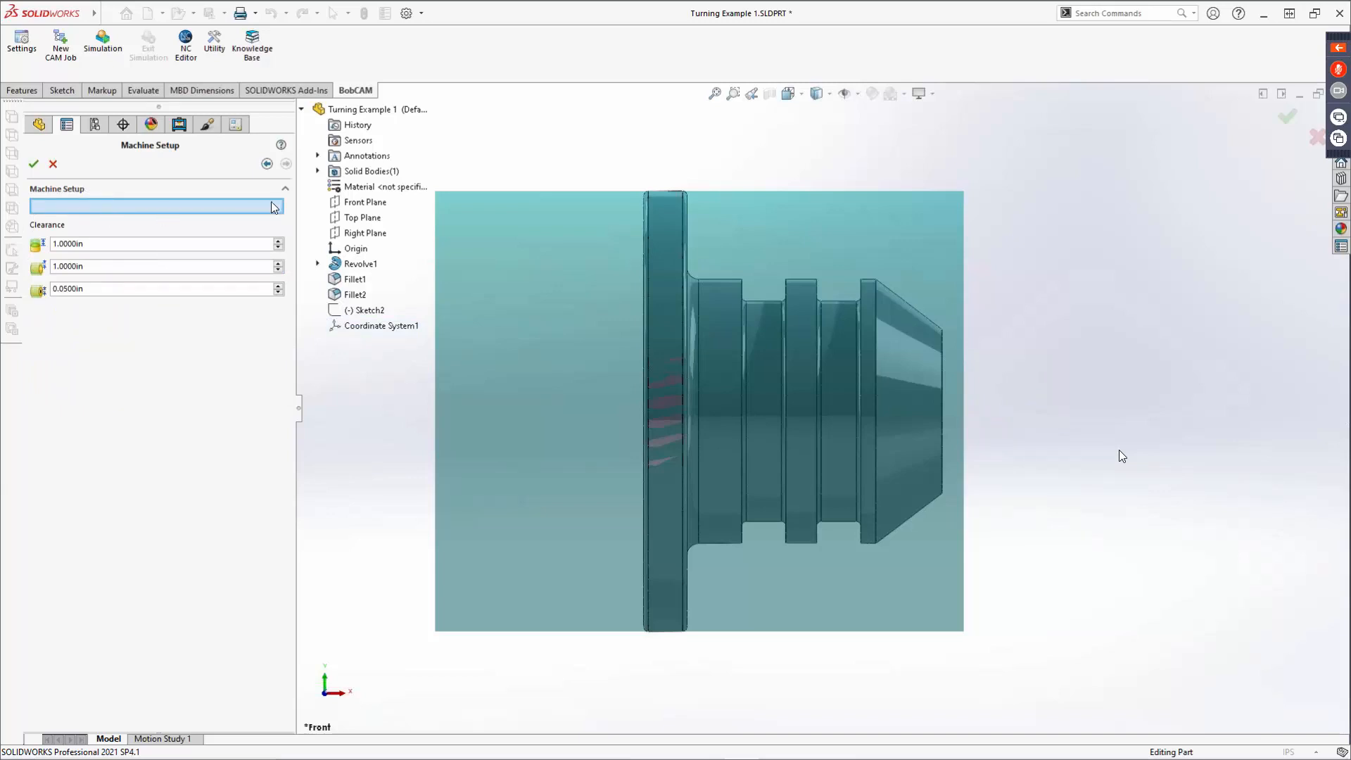
pyautogui.click(377, 326)
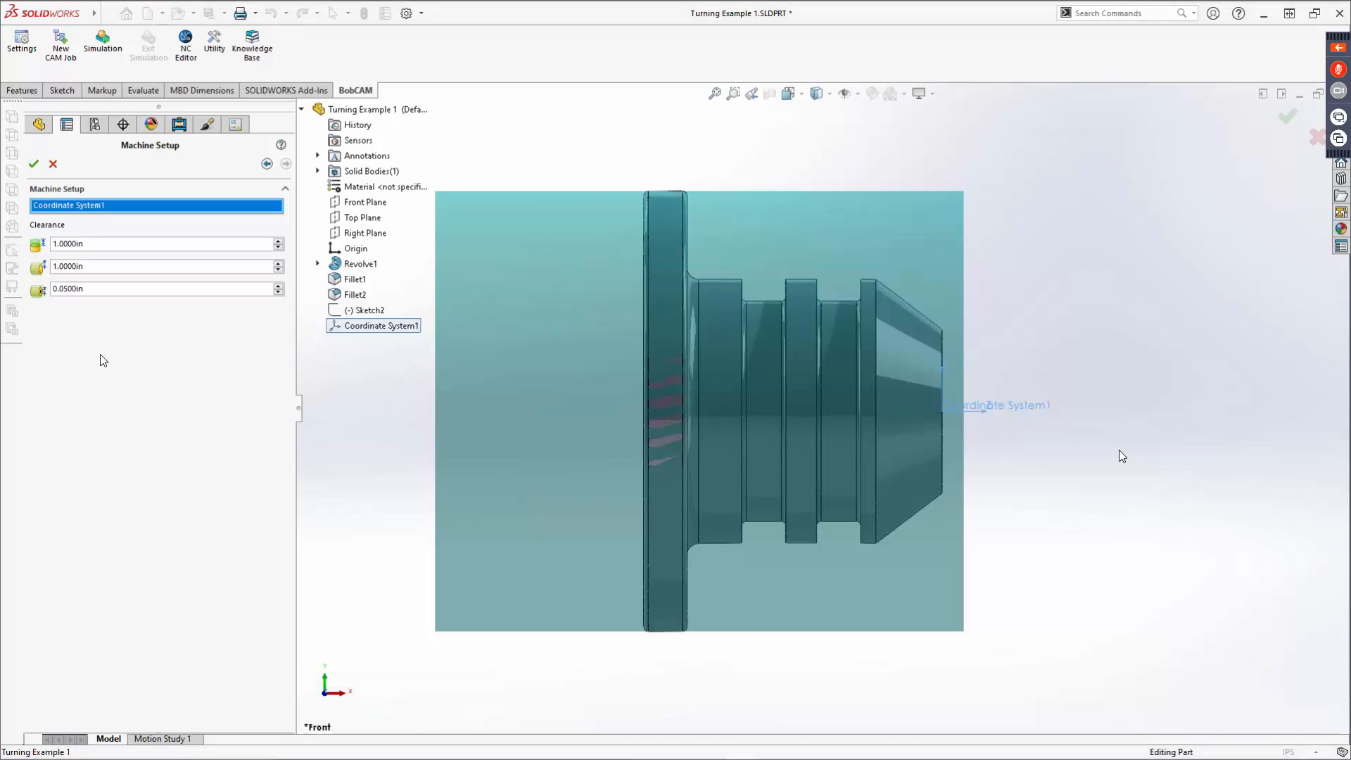
pyautogui.click(33, 166)
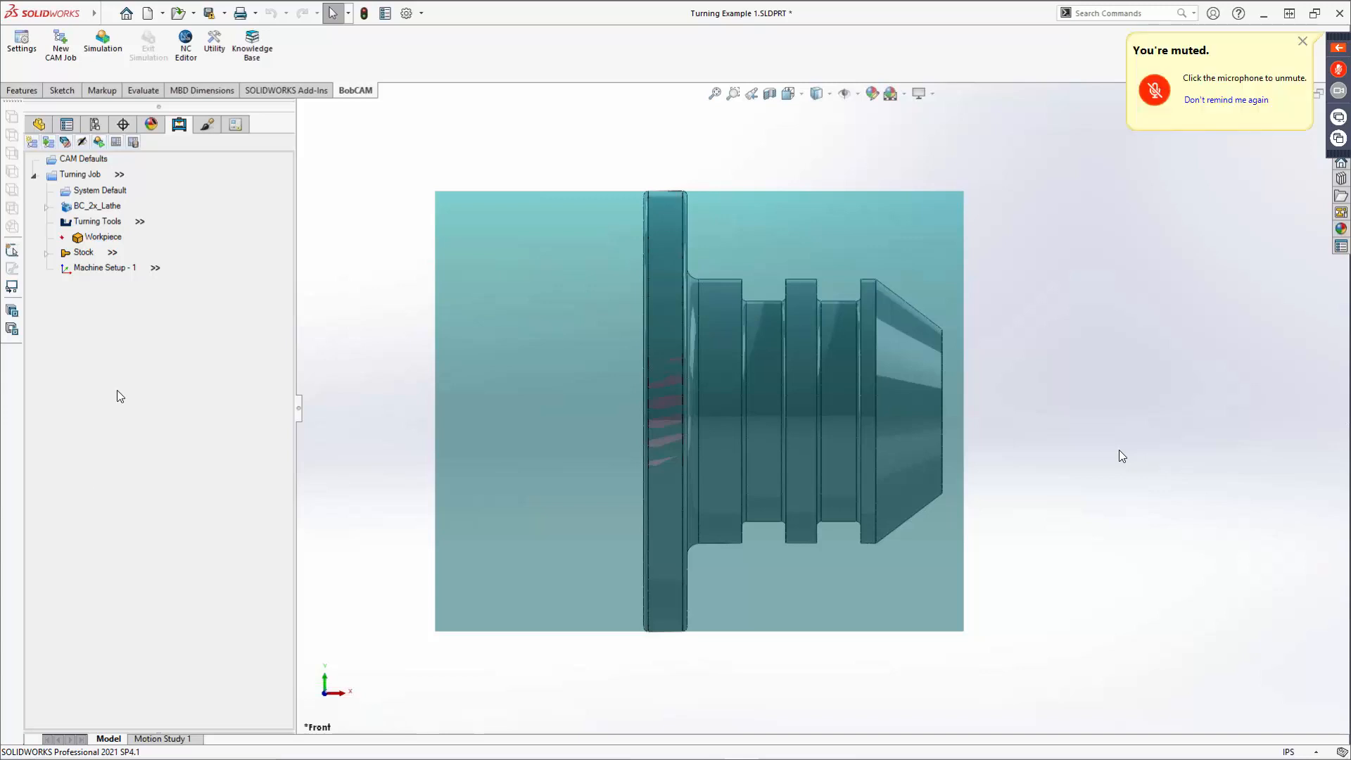
# Step: Open the current settings of the CAM Defaults and choose BC_2x_Lathe as the machine make
pyautogui.rightClick(79, 159)
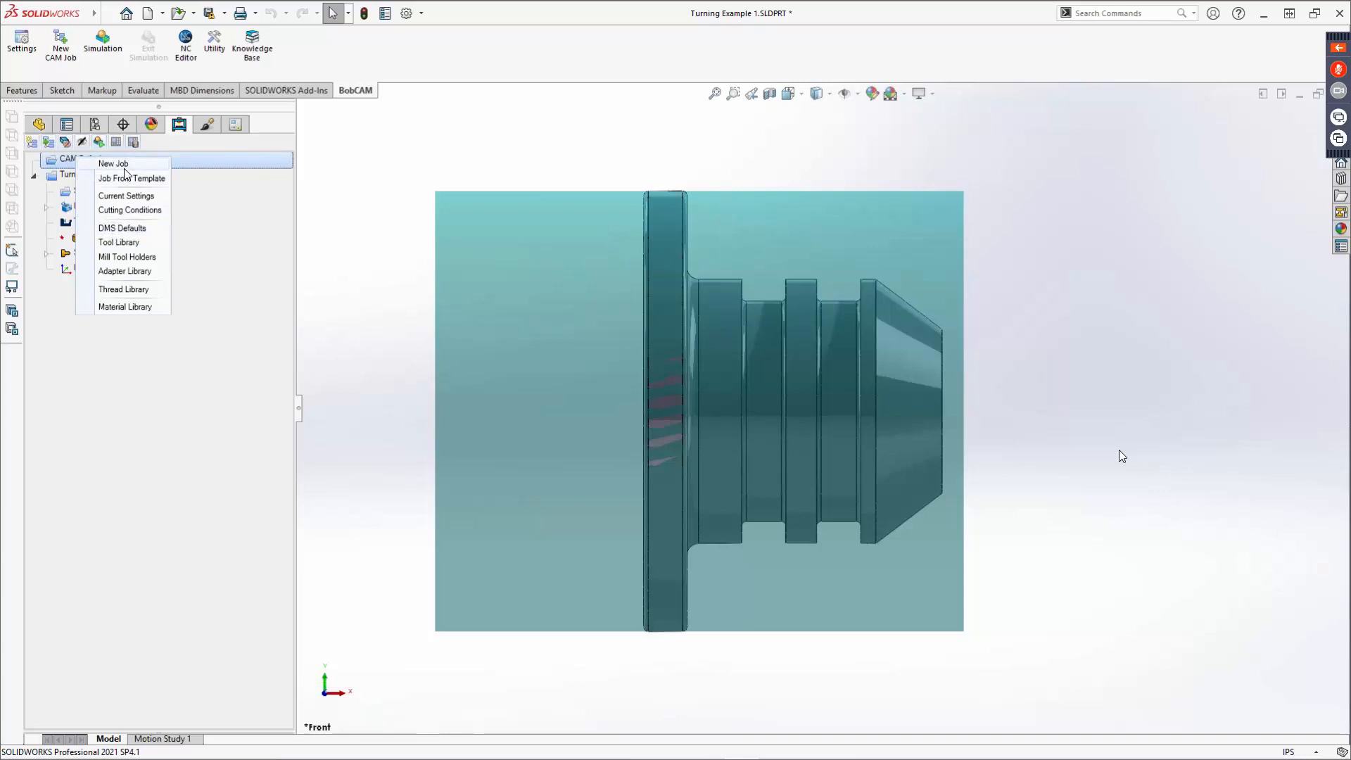
pyautogui.click(125, 197)
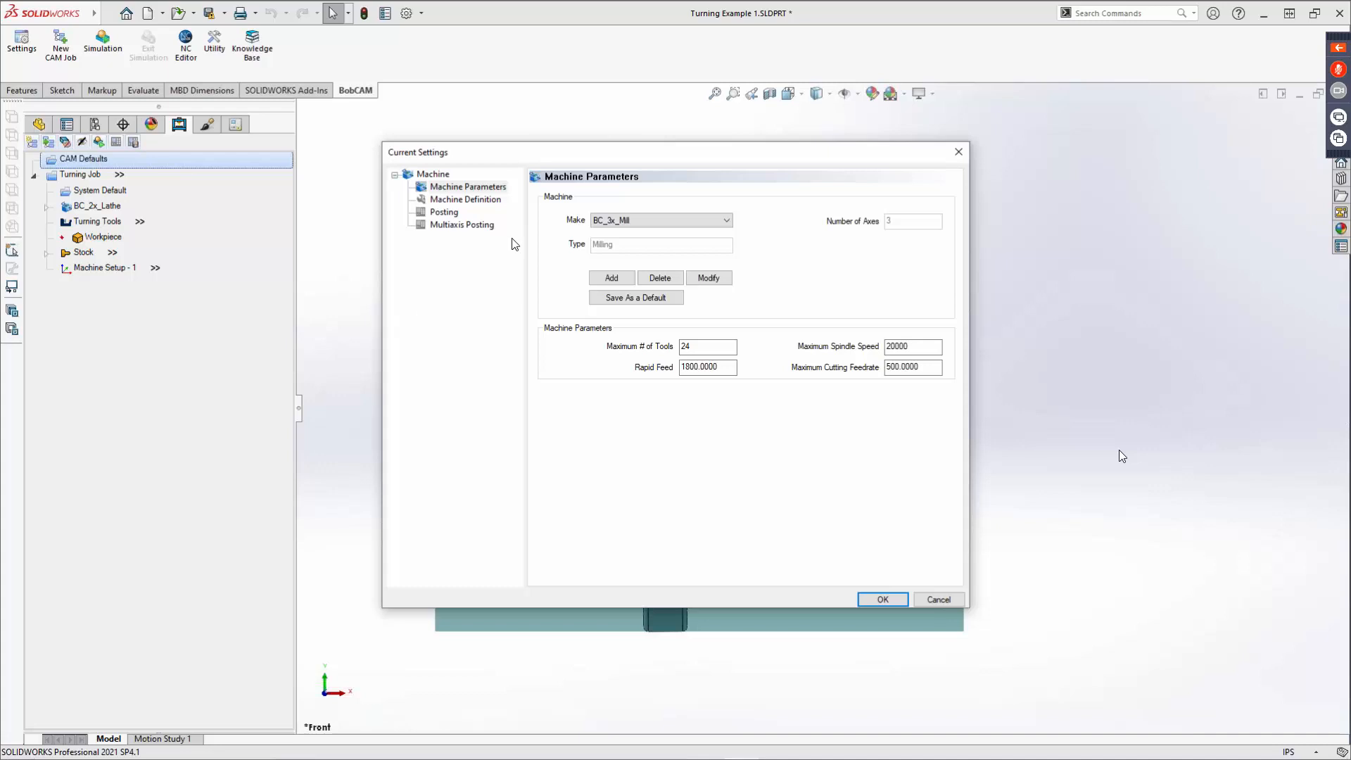
pyautogui.click(640, 224)
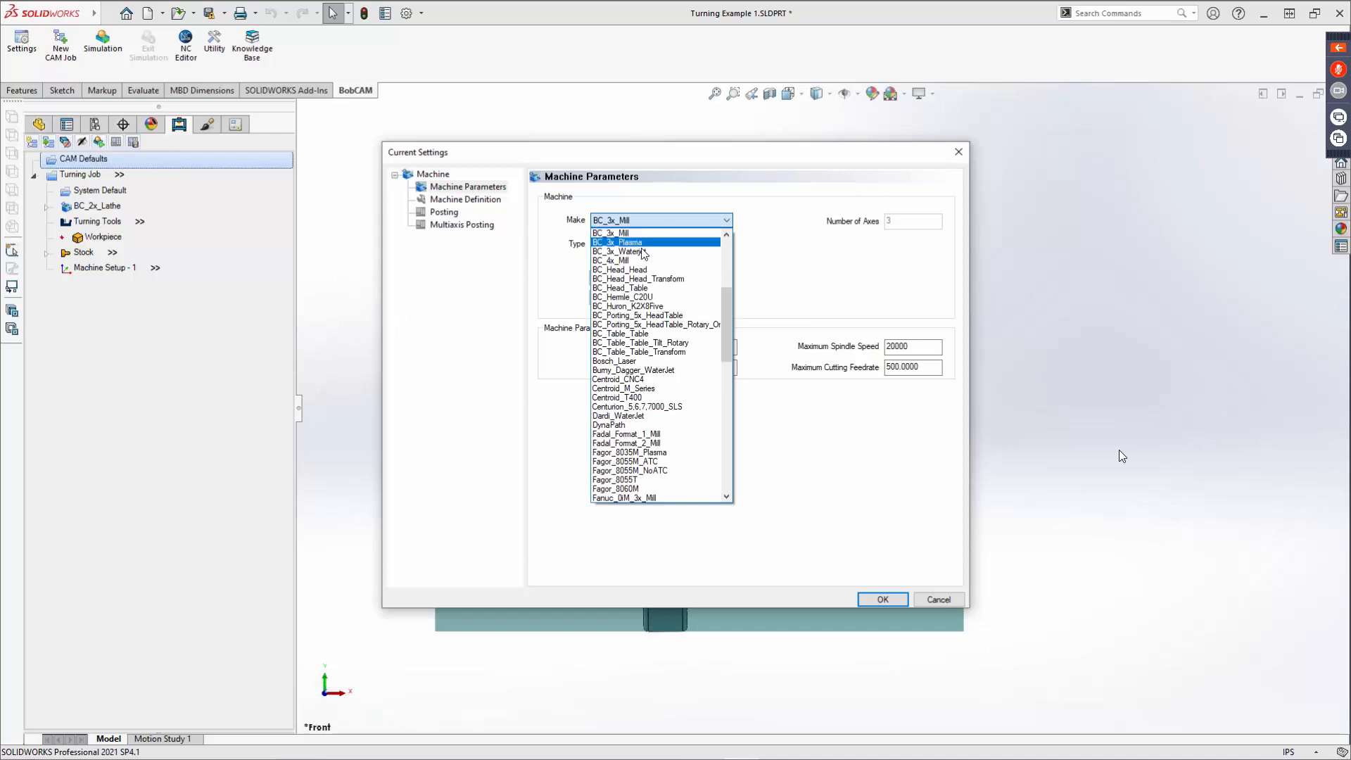
pyautogui.scroll(-3, 640, 432)
pyautogui.scroll(-2, 640, 425)
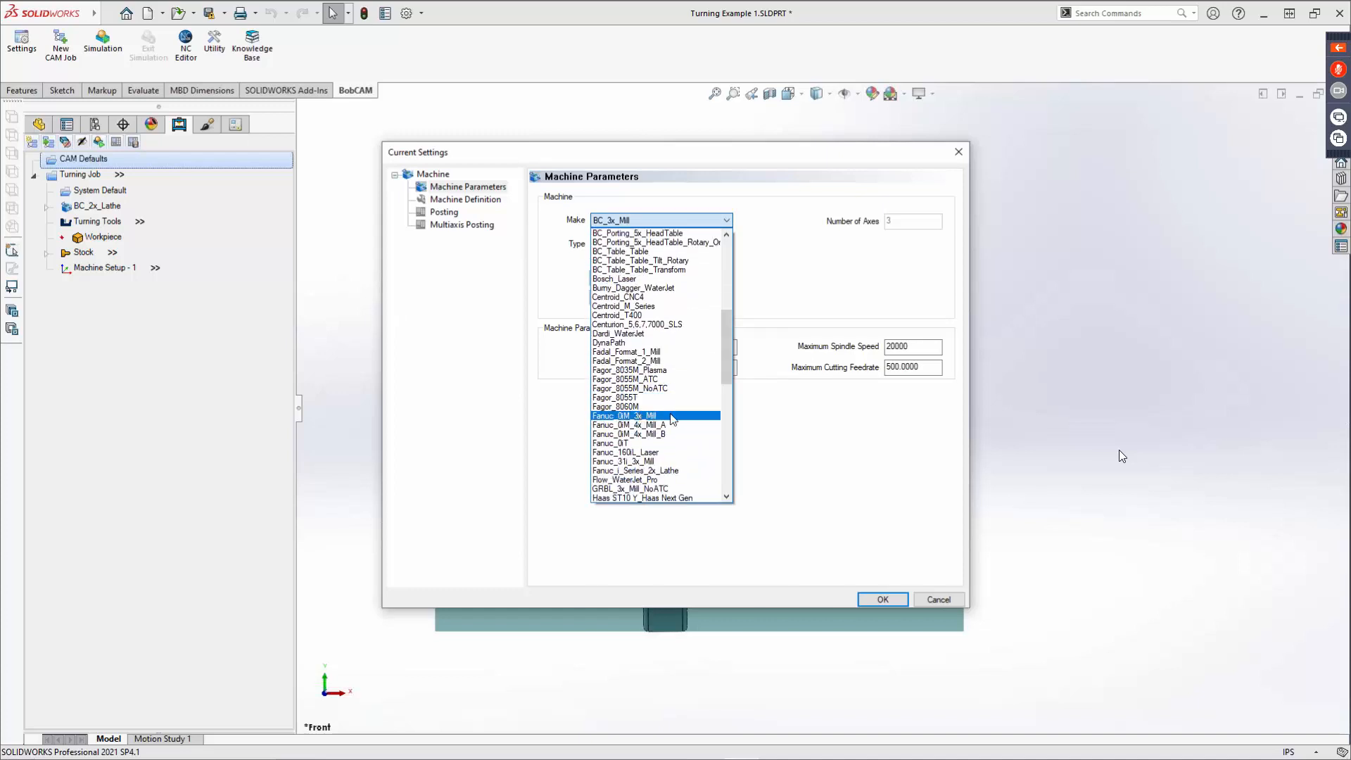
pyautogui.scroll(5, 652, 391)
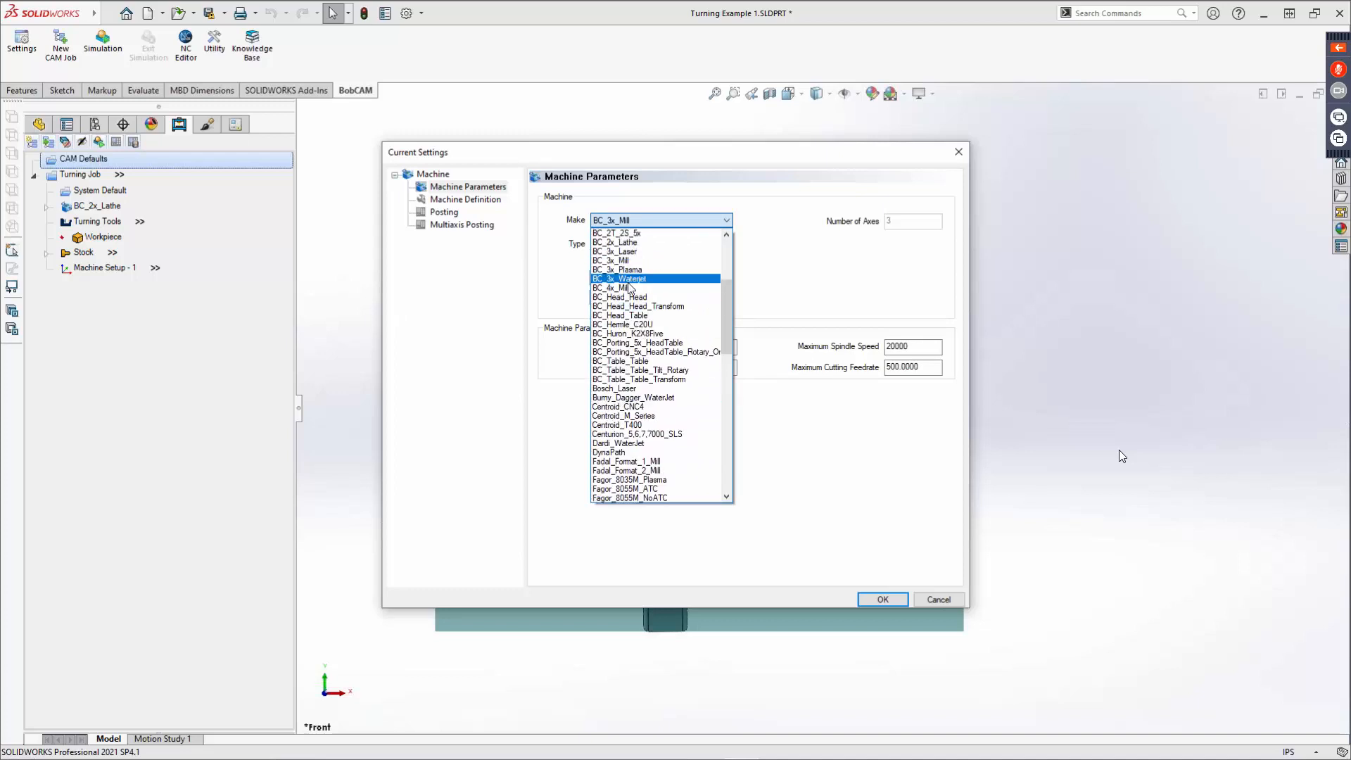
pyautogui.click(649, 243)
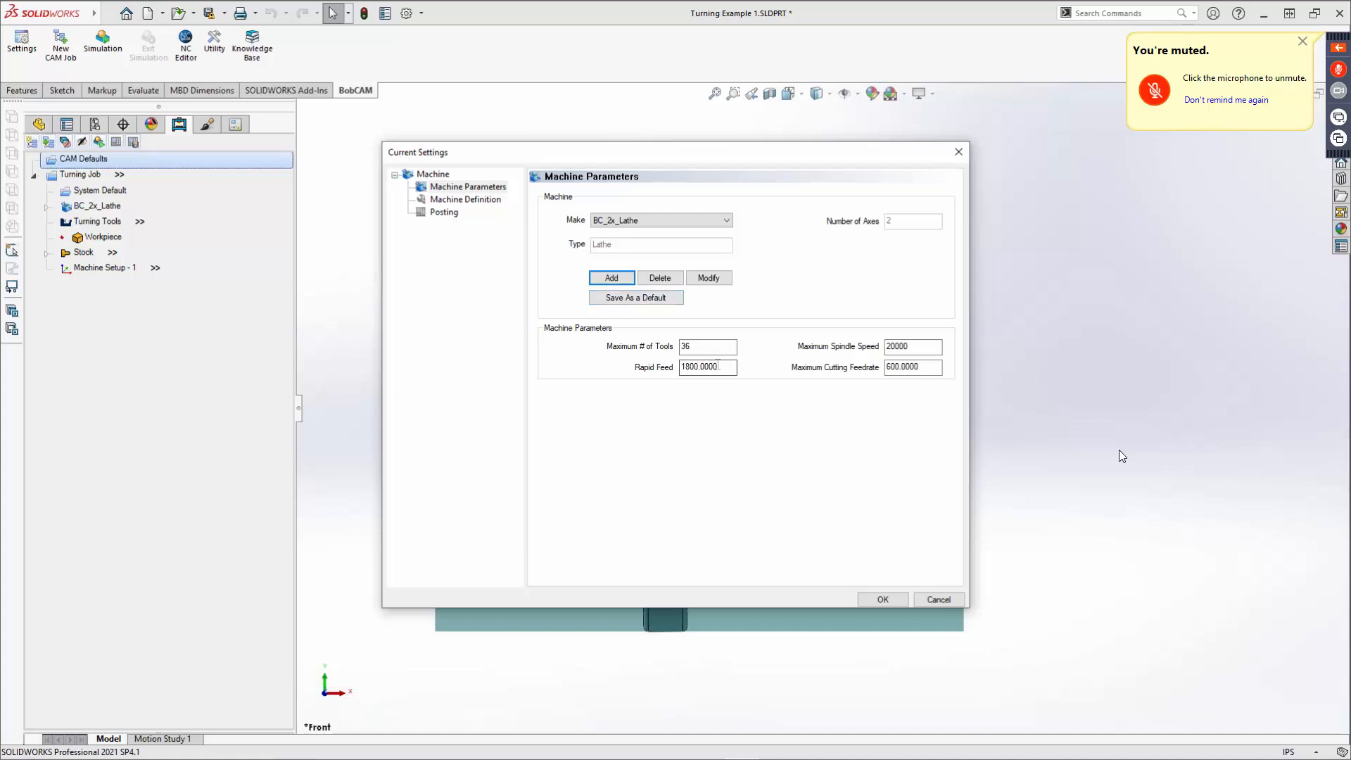
# Step: Review the lathe's maximum number of tools, rapid feed, maximum cutting feedrate and maximum spindle speed parameters
pyautogui.doubleClick(686, 346)
pyautogui.moveTo(725, 368); pyautogui.dragTo(632, 383)
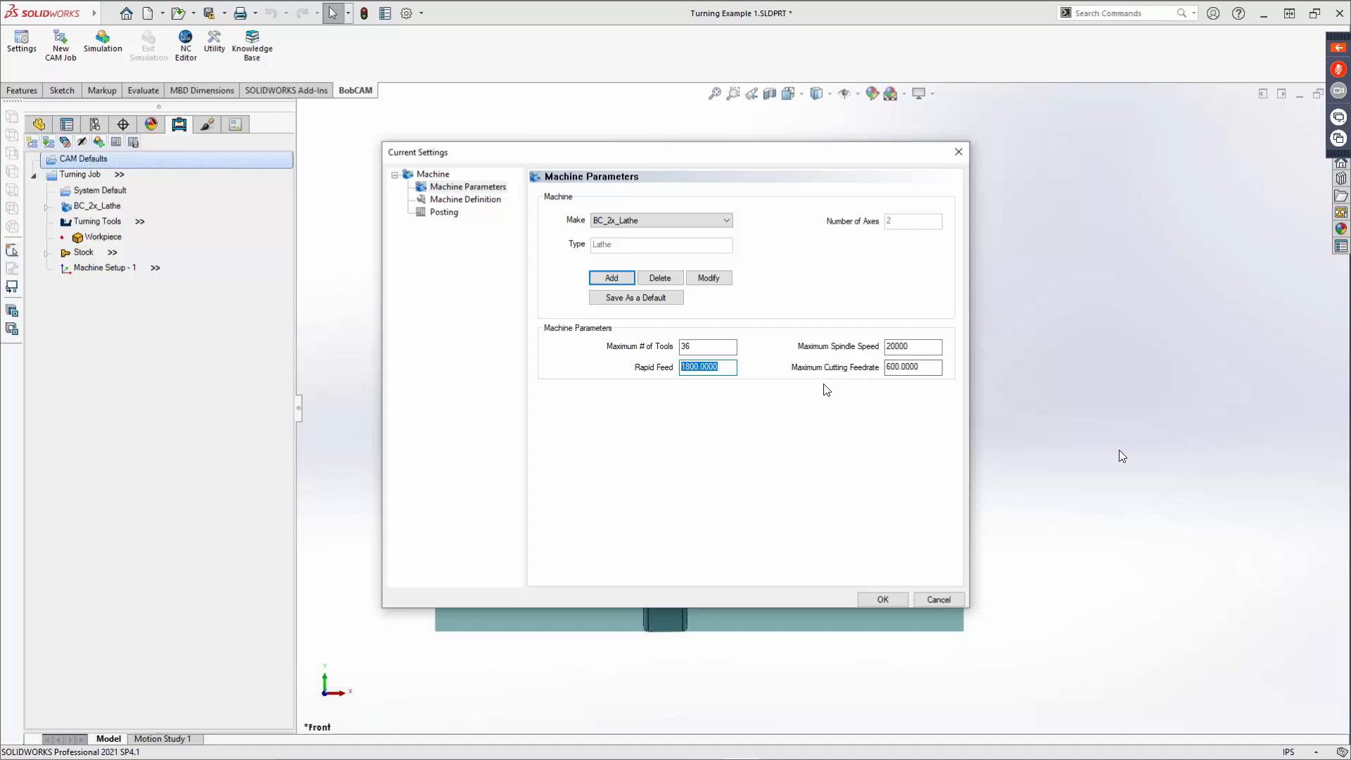
pyautogui.click(917, 366)
pyautogui.moveTo(913, 364); pyautogui.dragTo(829, 353)
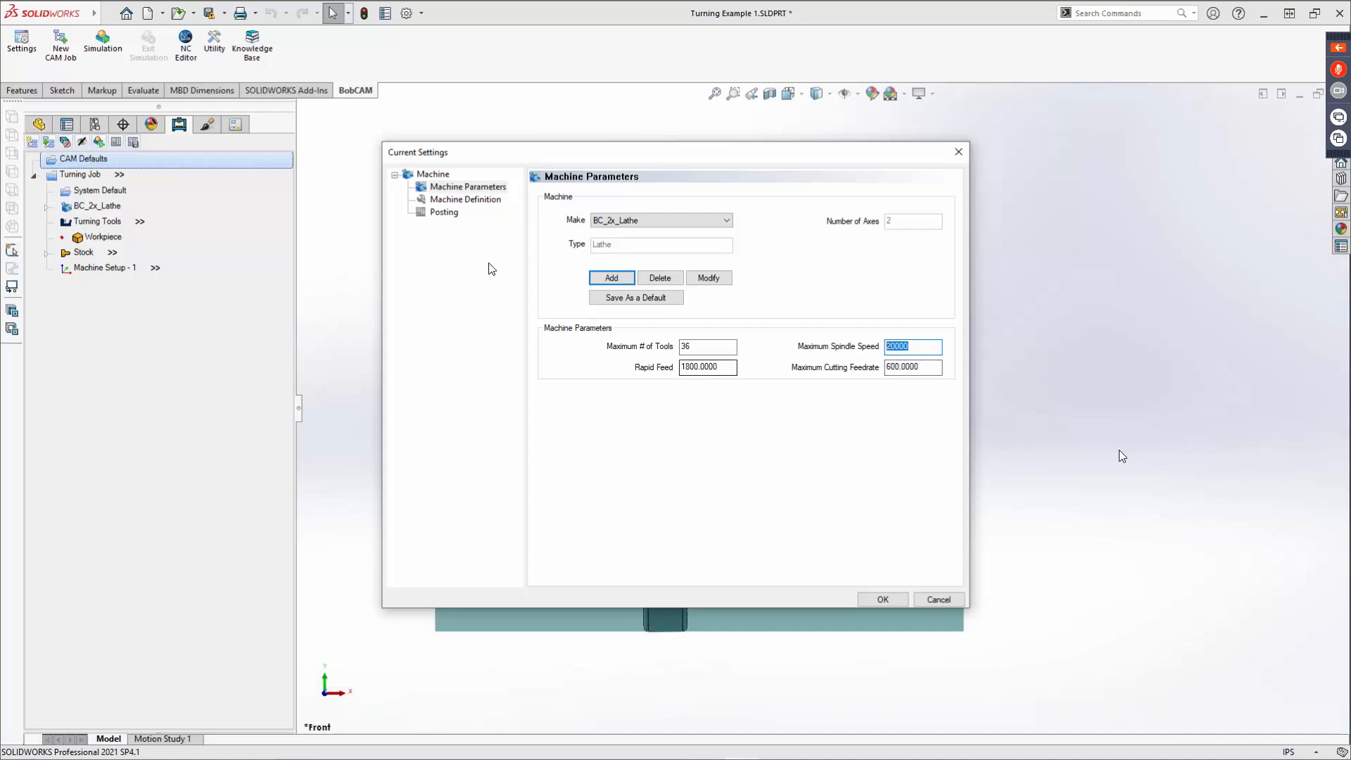
# Step: Examine the machine definition of BC_2x_Lathe, including its C and Y axes, workpiece transform, initial stock, stock and workpiece
pyautogui.click(466, 203)
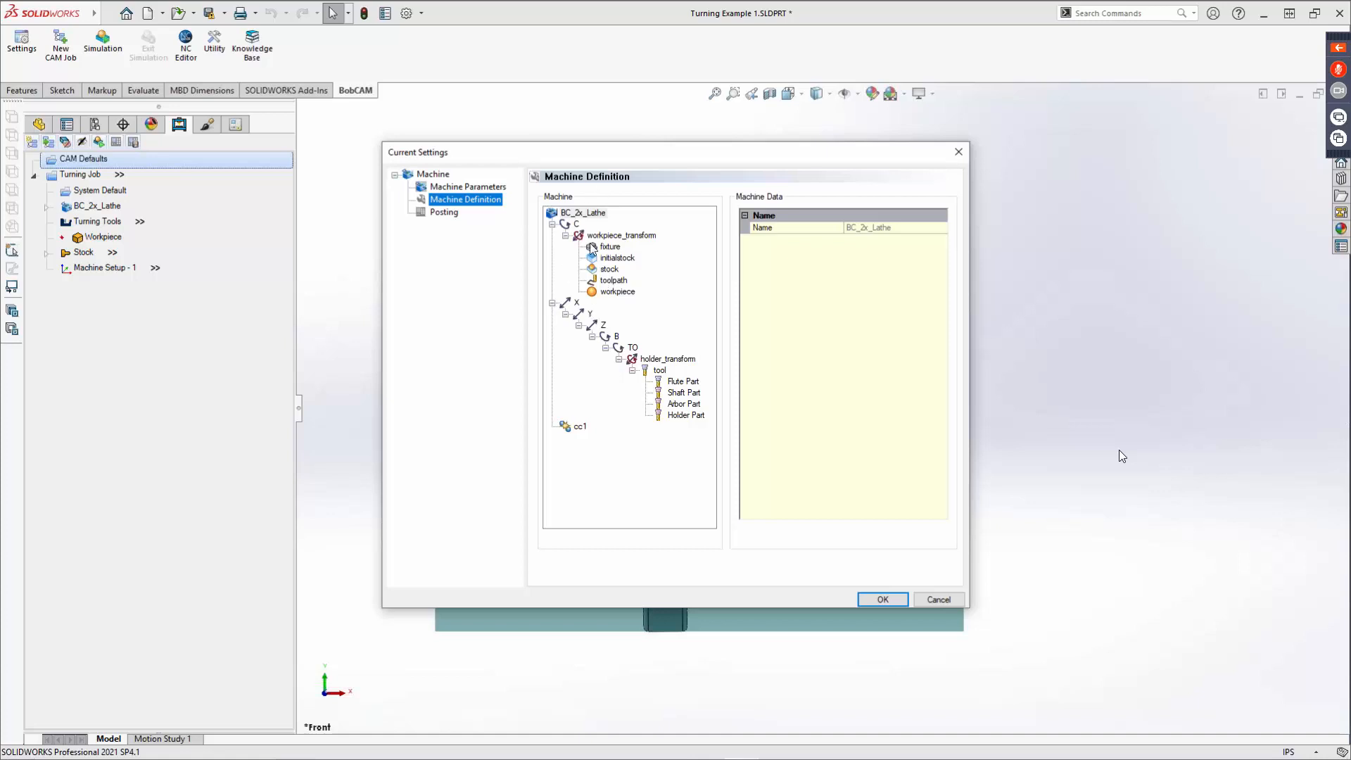
pyautogui.click(574, 225)
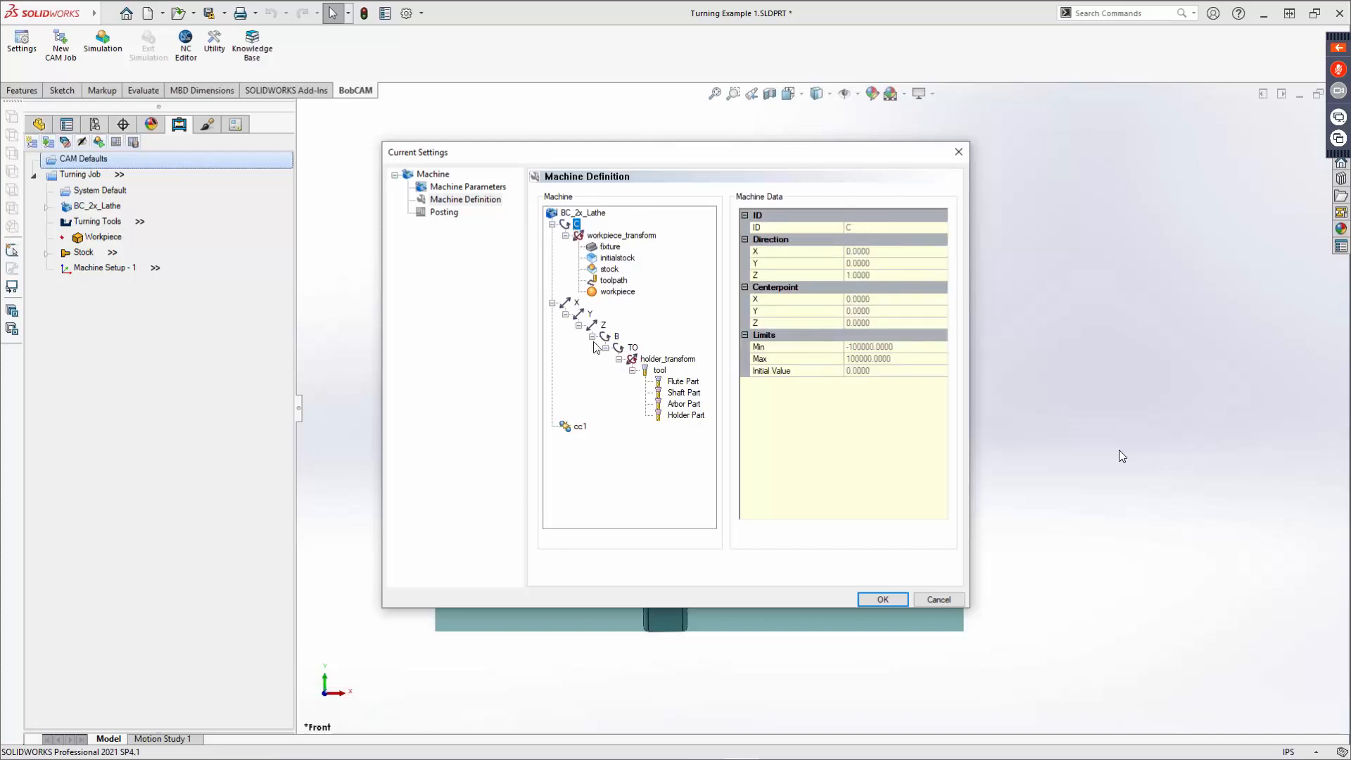
pyautogui.click(589, 314)
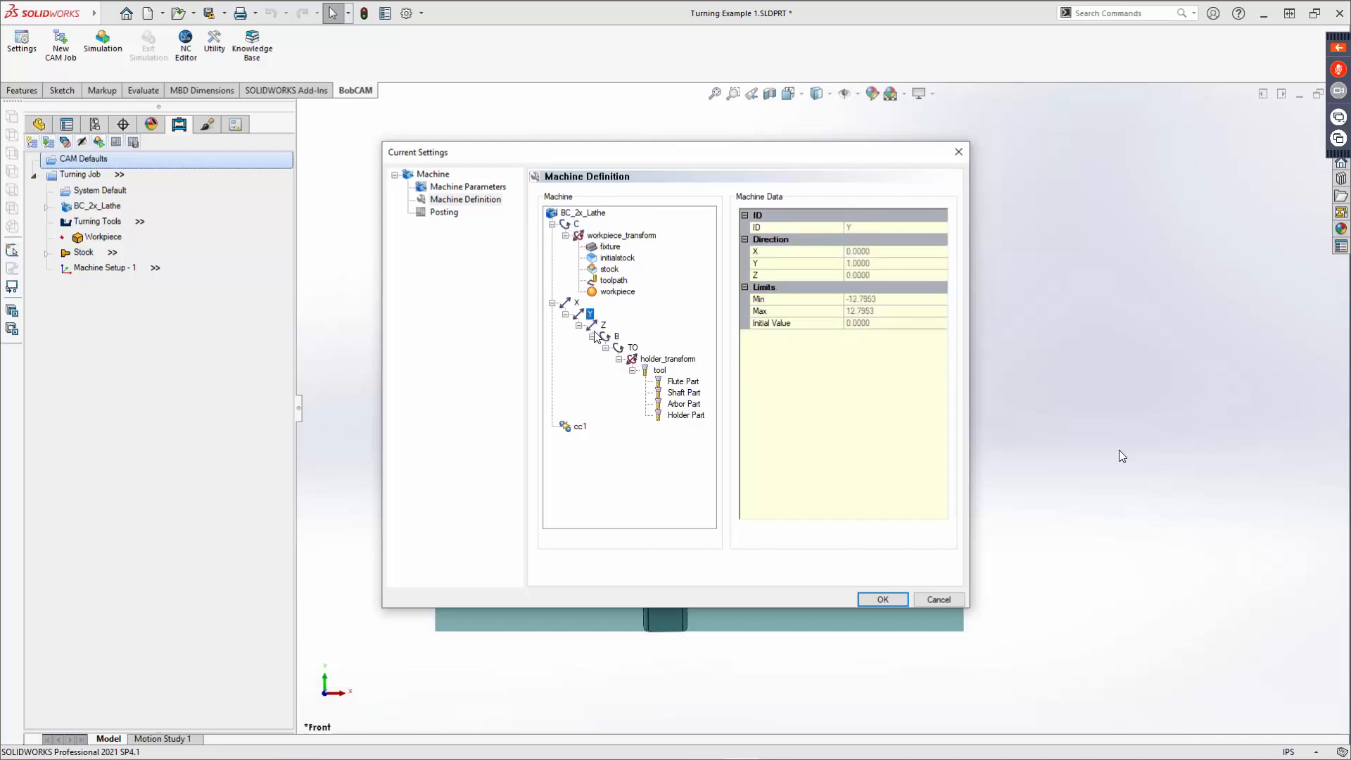
pyautogui.click(614, 238)
pyautogui.click(616, 258)
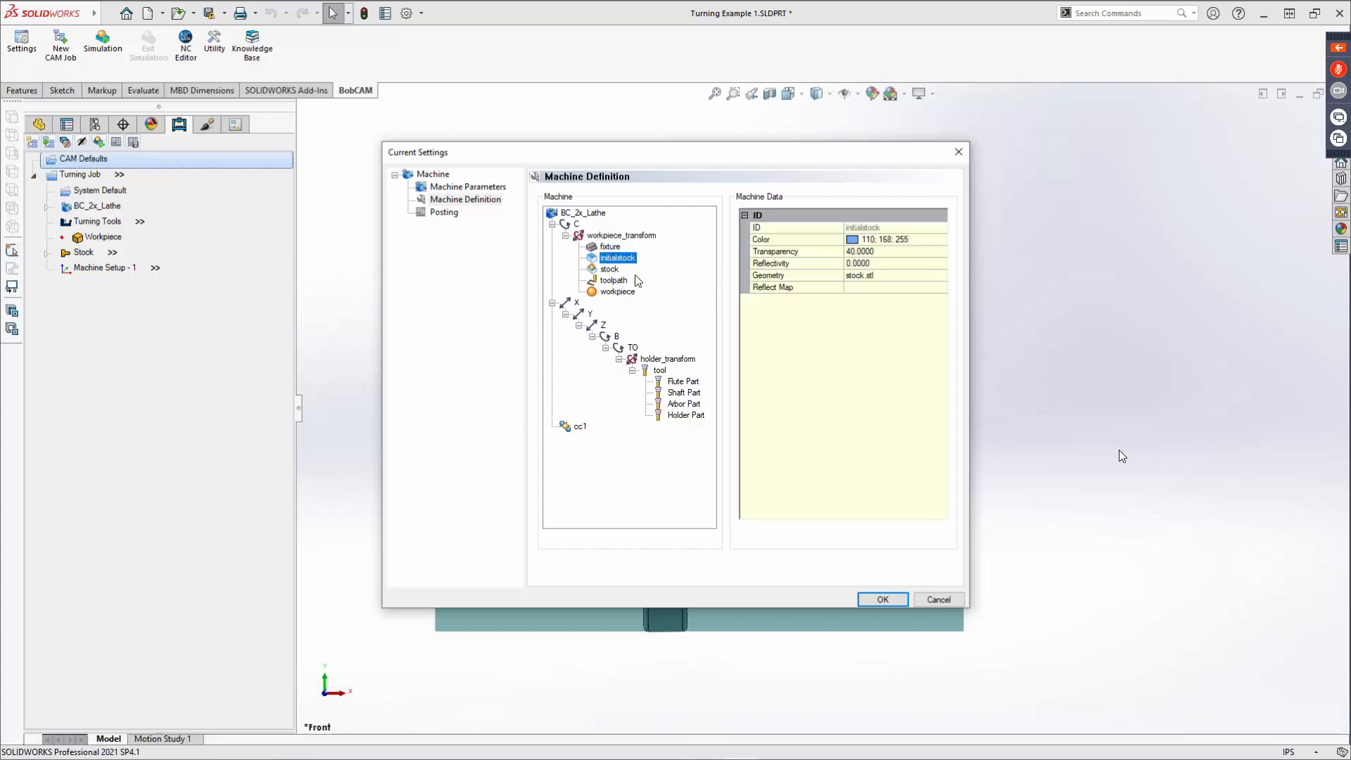
pyautogui.click(620, 273)
pyautogui.click(623, 291)
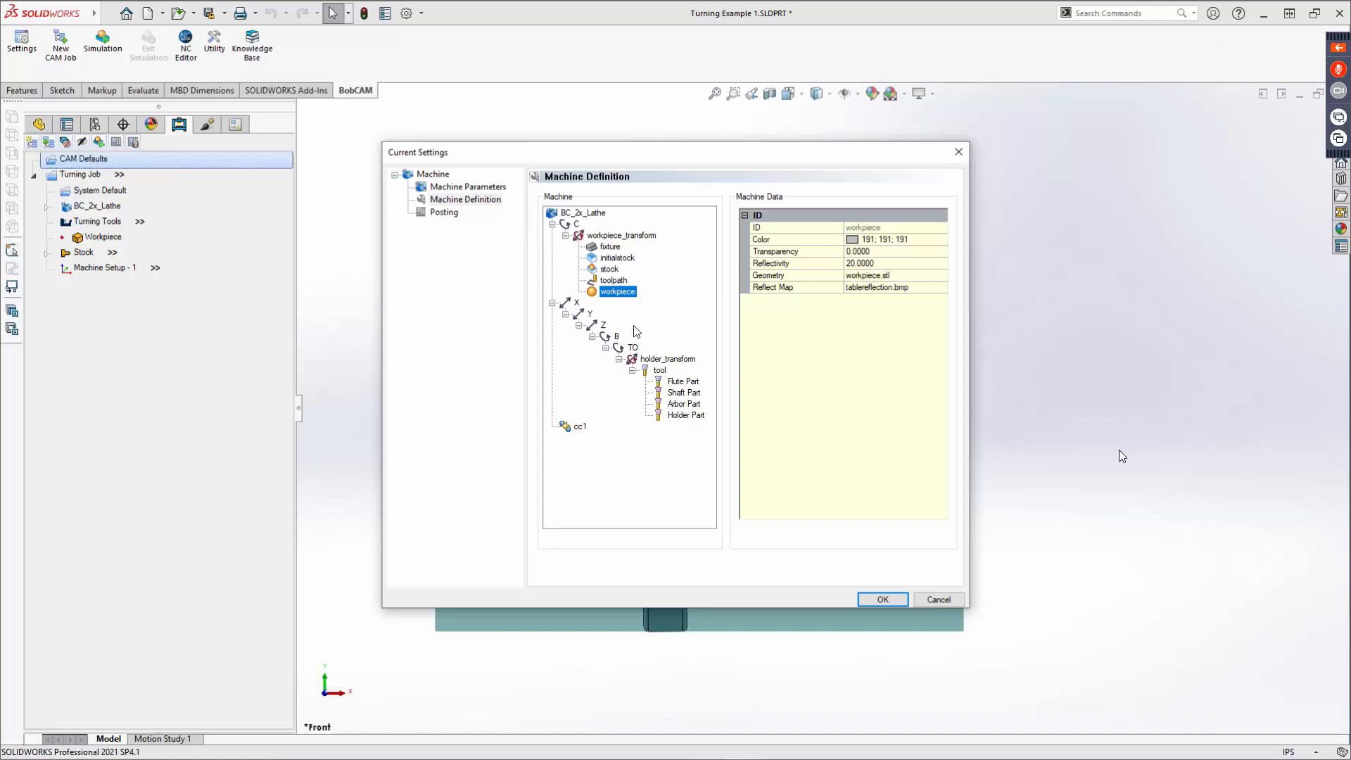
# Step: Review the lathe's NC file extension and sequence start number in the posting settings, and accept the current settings
pyautogui.click(446, 214)
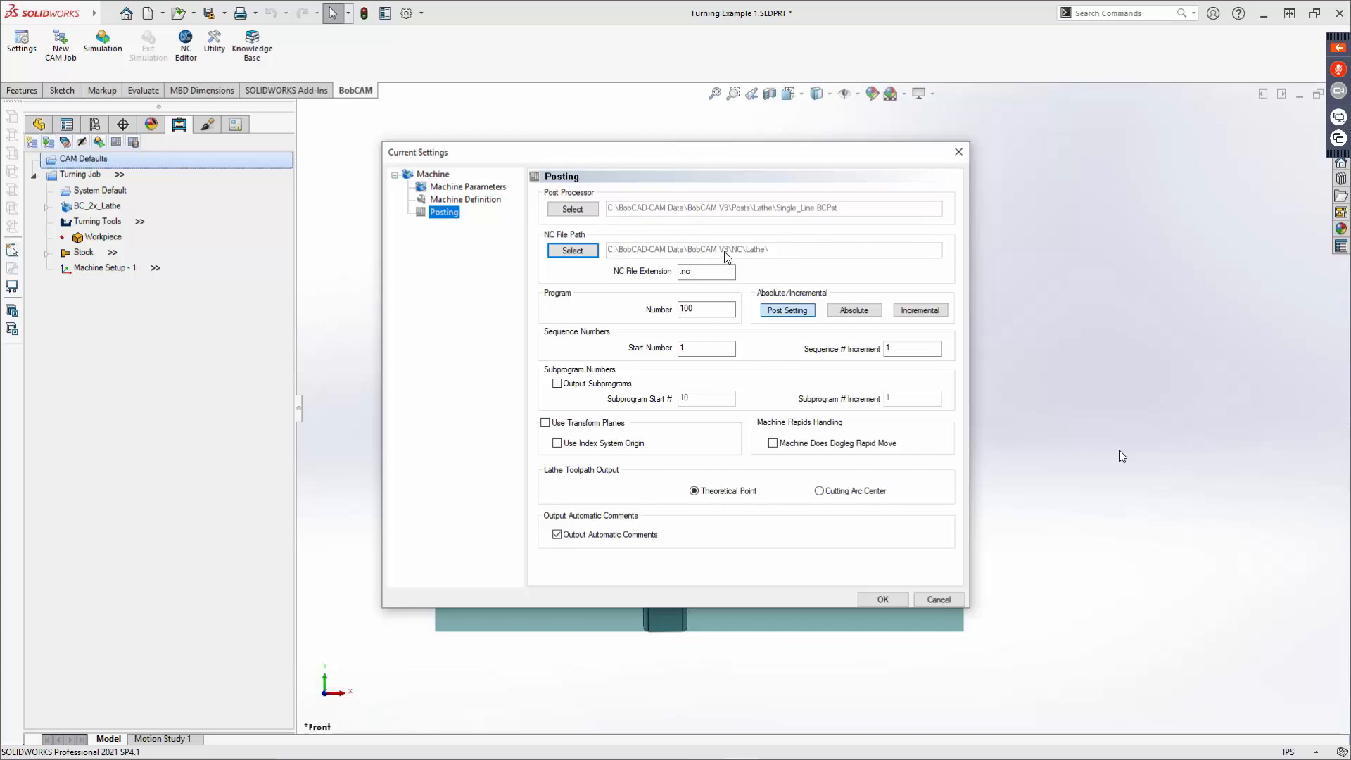
pyautogui.moveTo(702, 272); pyautogui.dragTo(653, 280)
pyautogui.click(701, 344)
pyautogui.click(458, 188)
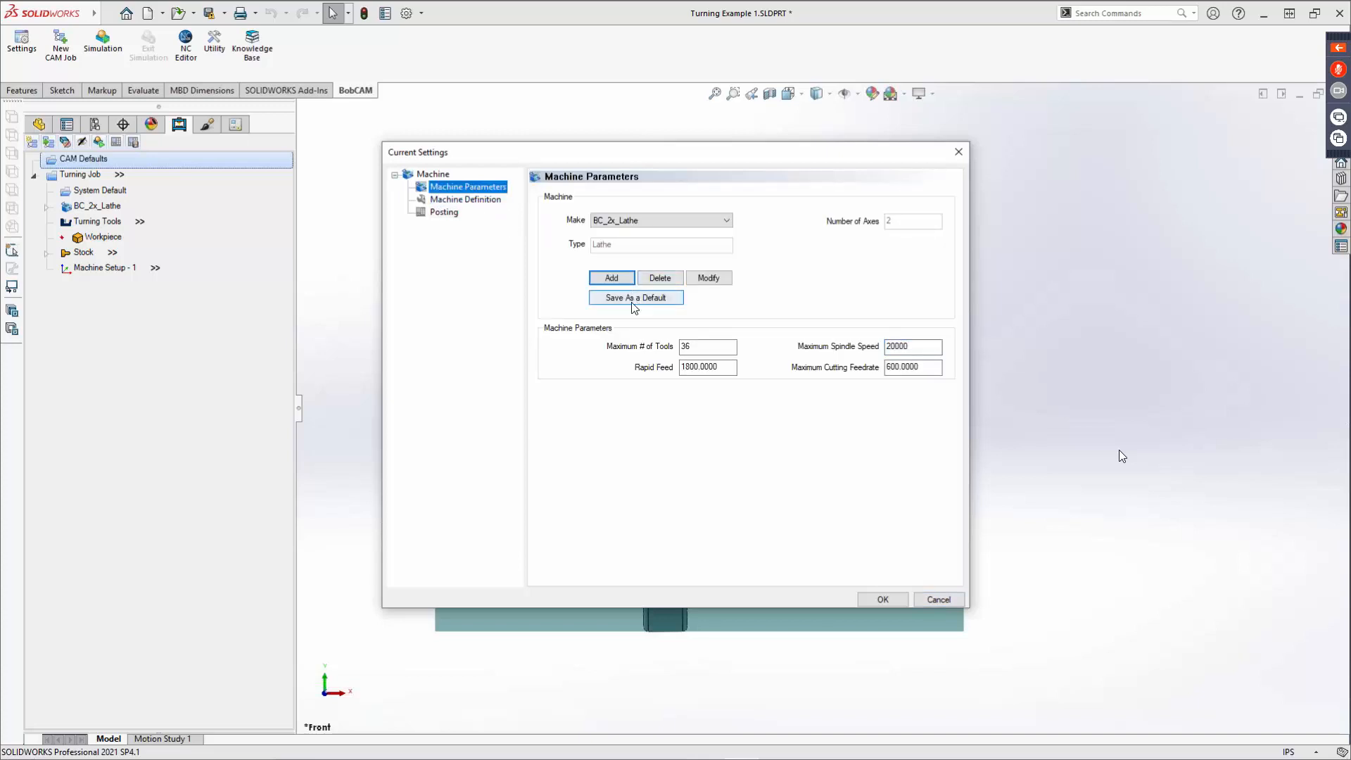
pyautogui.click(874, 601)
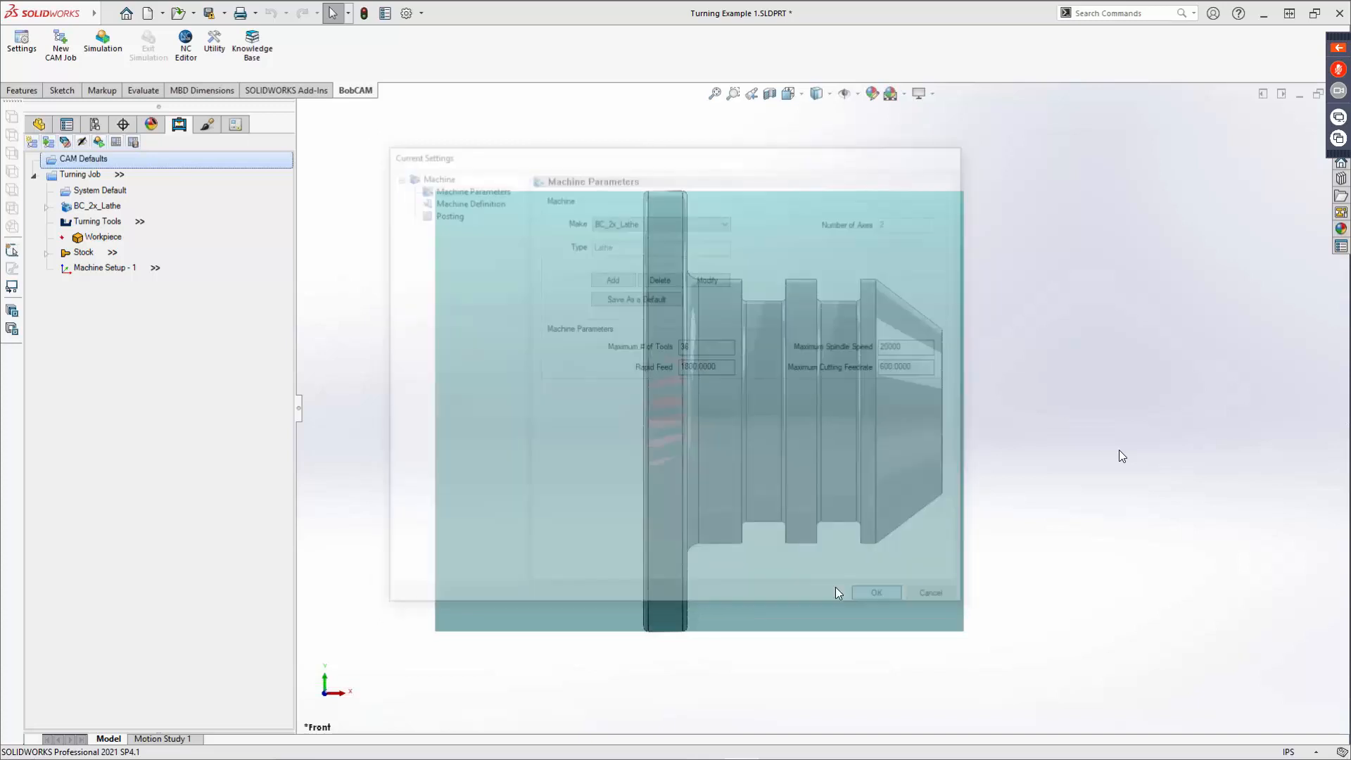
# Step: Review the Cutting Conditions of the CAM Defaults for drilling, reaming, chamfering, counterboring and boring, and leave without changes
pyautogui.rightClick(91, 158)
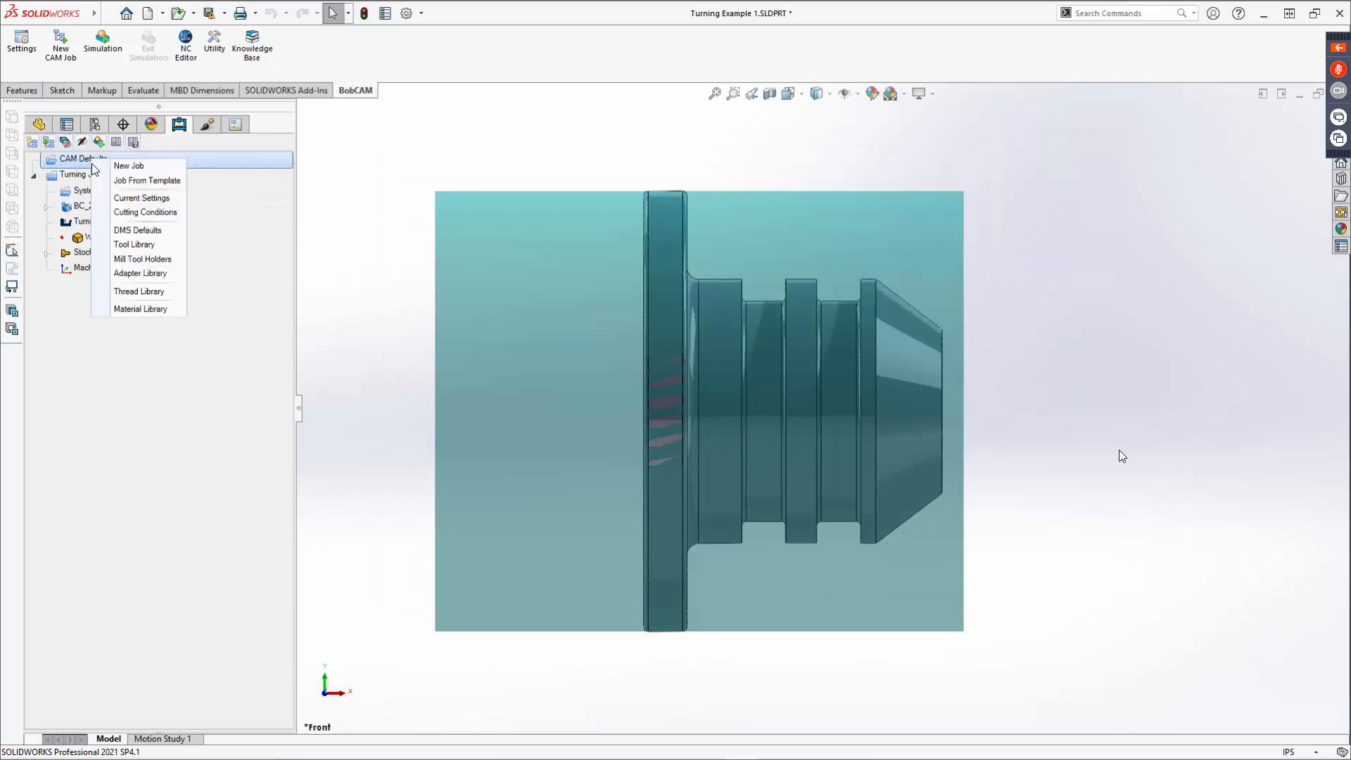
pyautogui.click(130, 213)
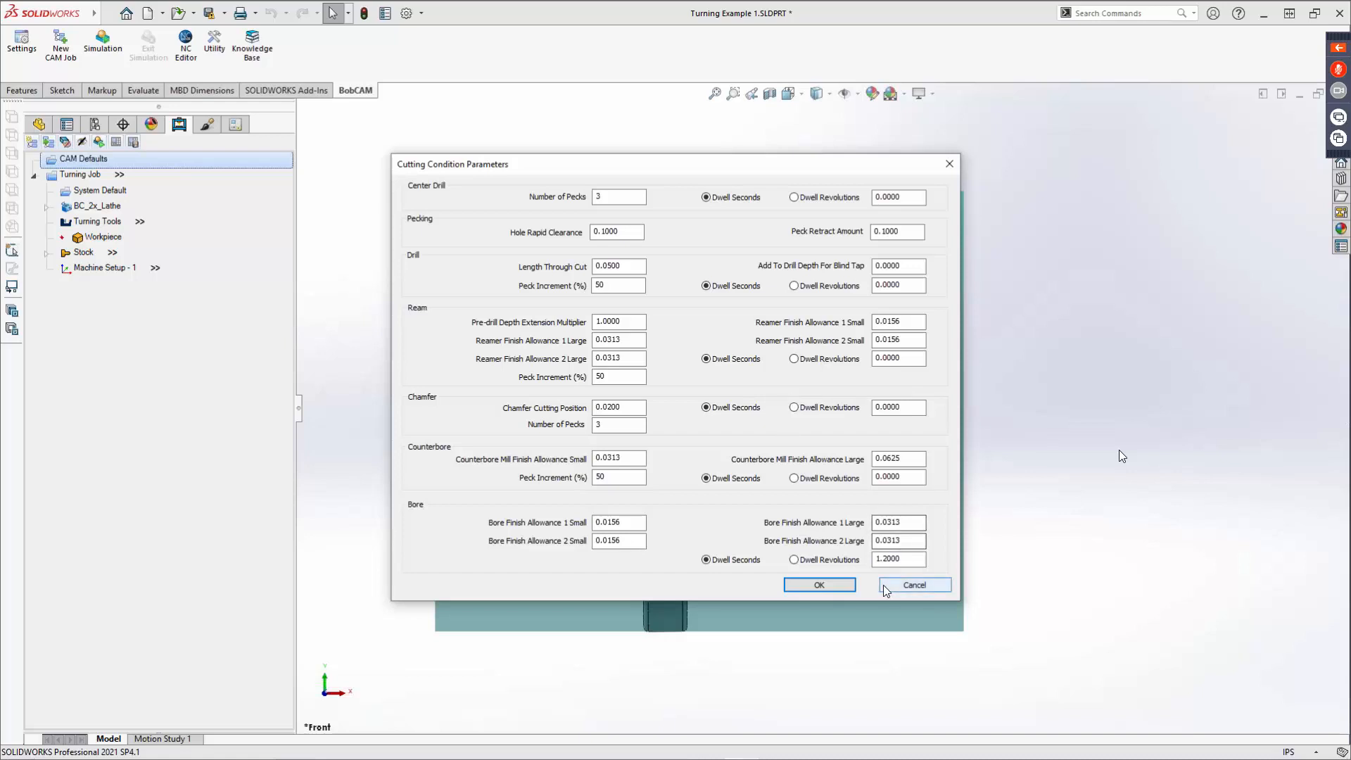
pyautogui.click(908, 584)
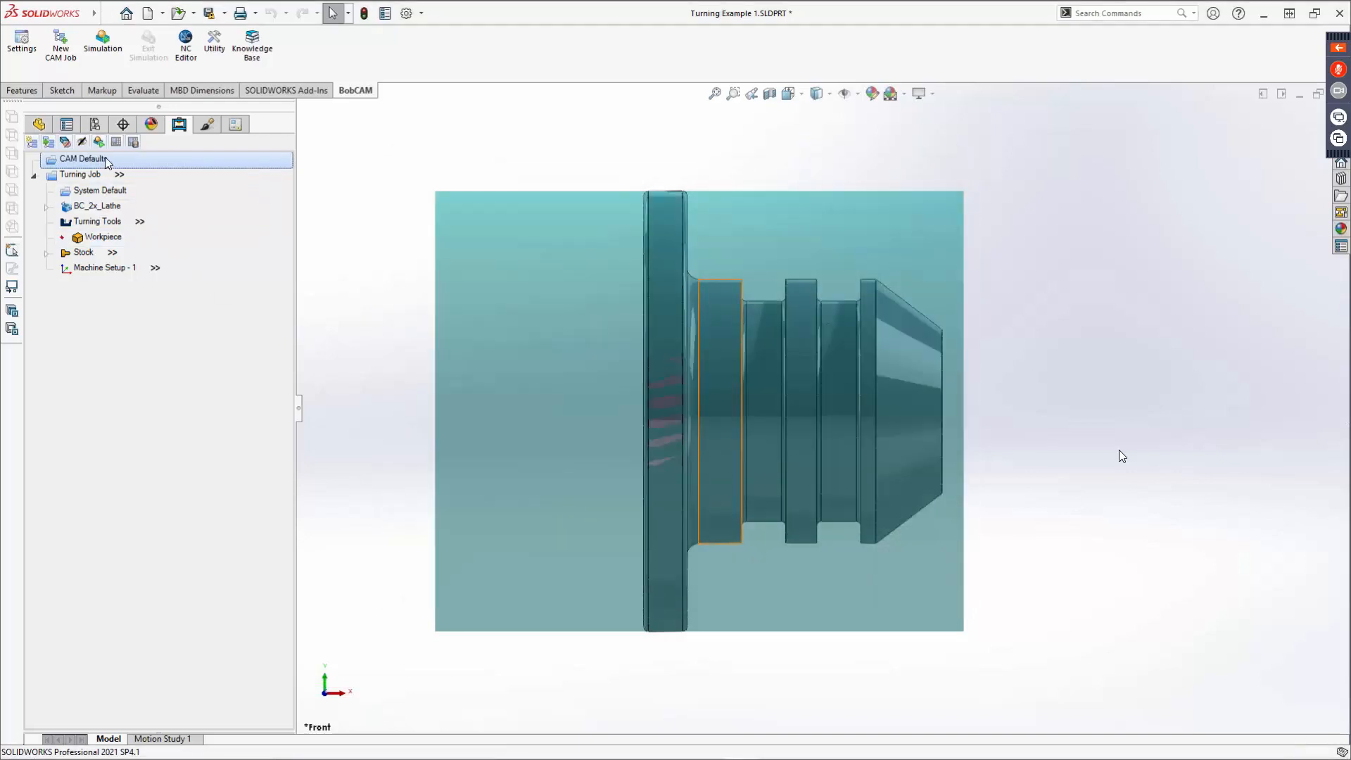
# Step: Open the DMS Defaults and examine the lathe turning templates Rough, Rough / Finish, Pattern Repeat and Pattern Repeat / Finish
pyautogui.rightClick(104, 159)
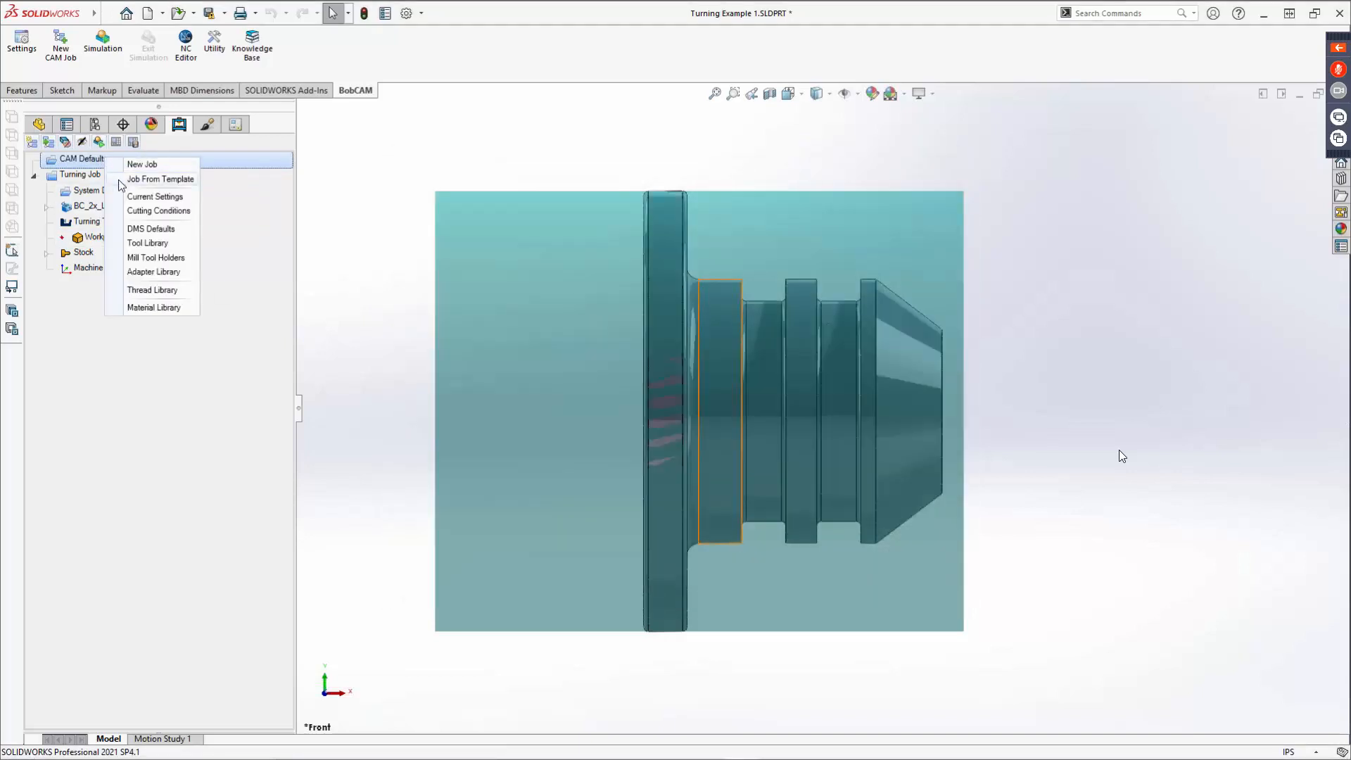
pyautogui.click(145, 231)
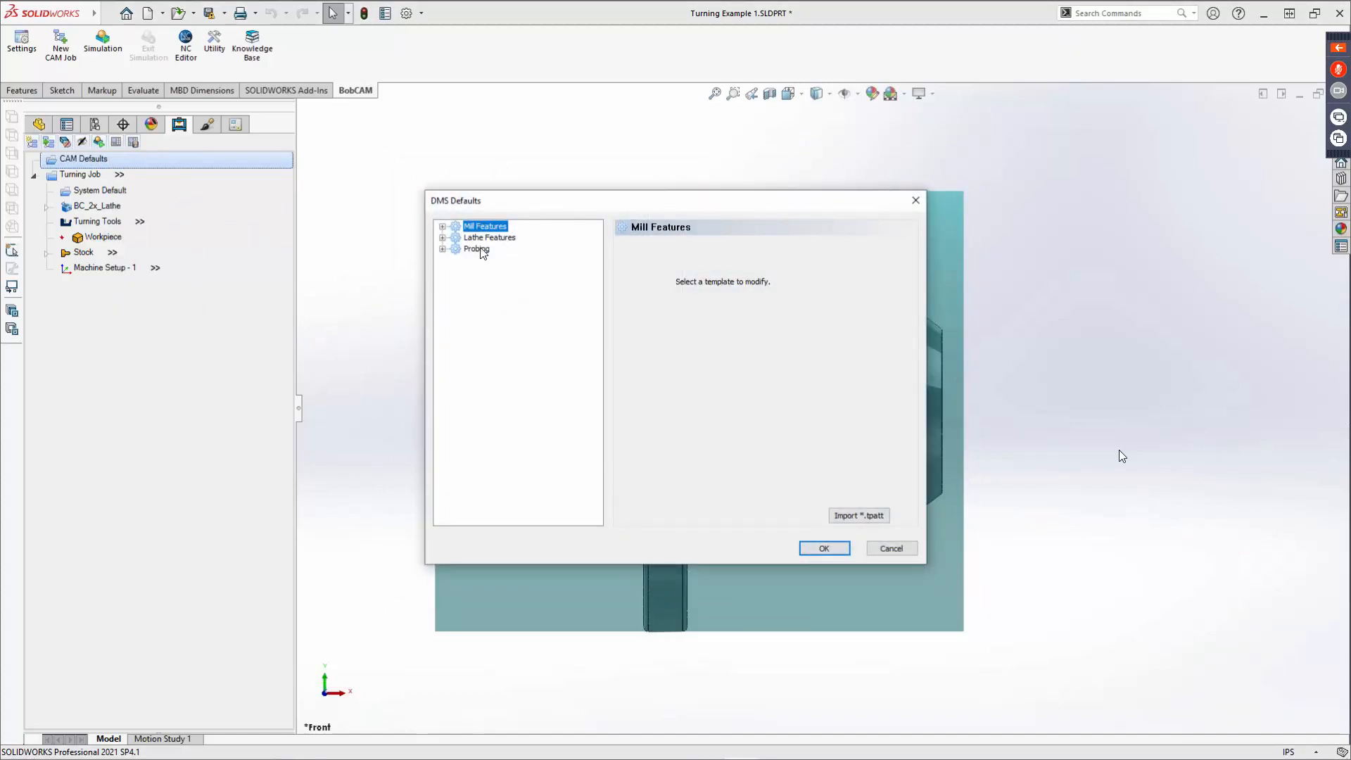
pyautogui.click(442, 237)
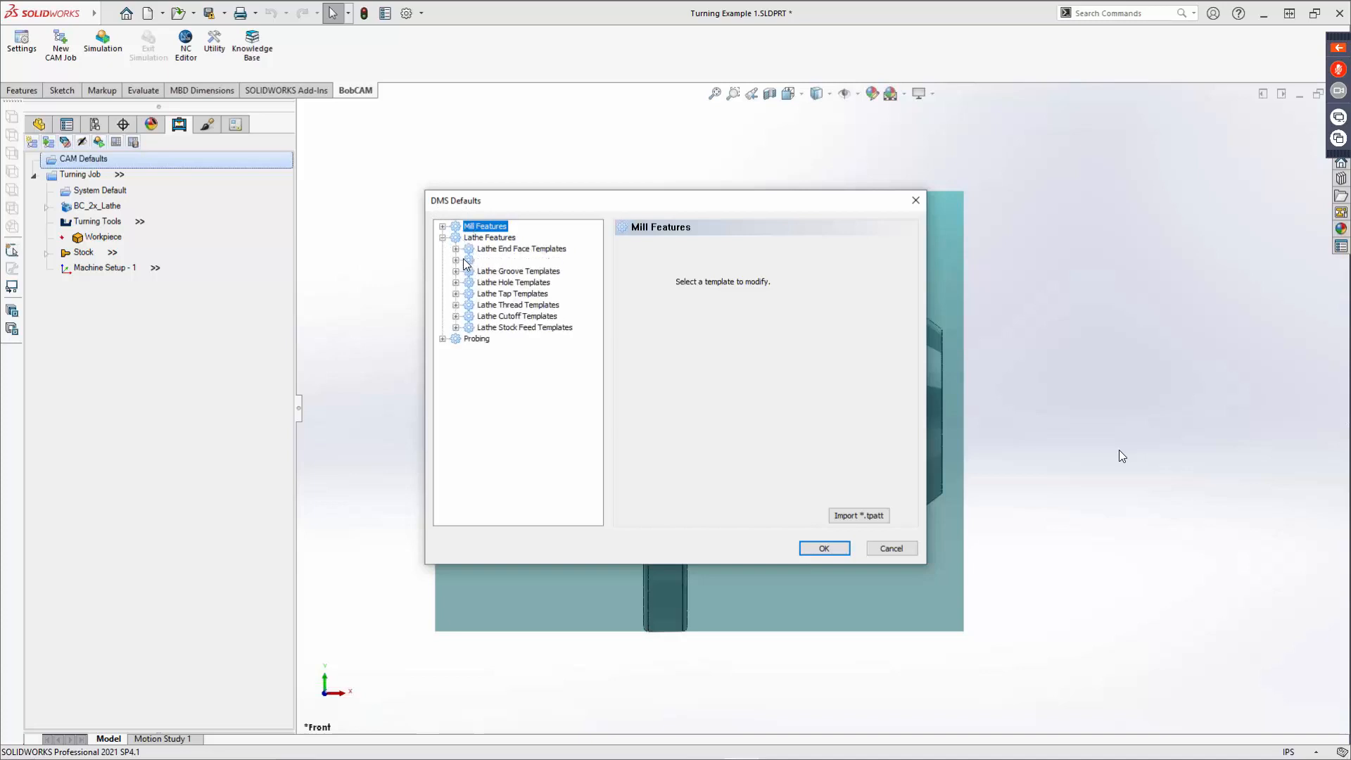
pyautogui.click(456, 260)
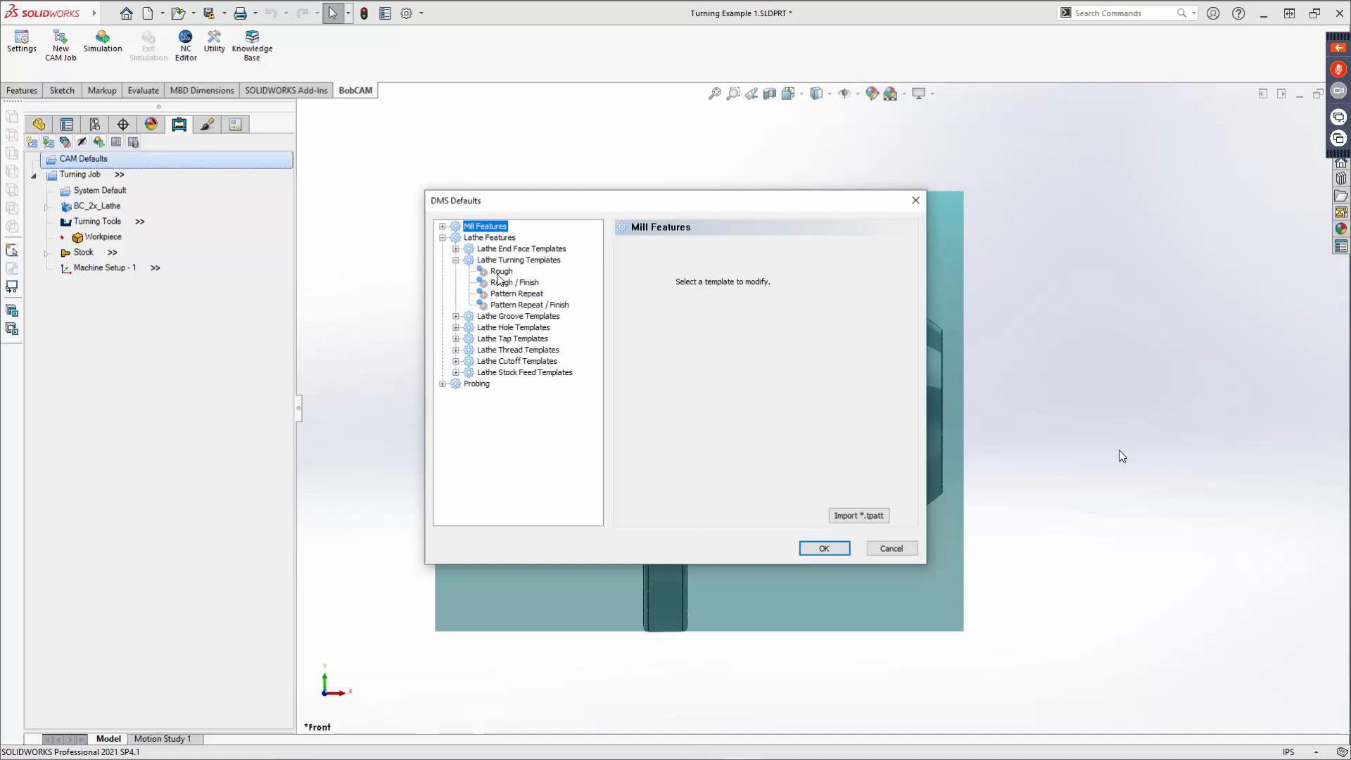
pyautogui.click(502, 272)
pyautogui.click(508, 284)
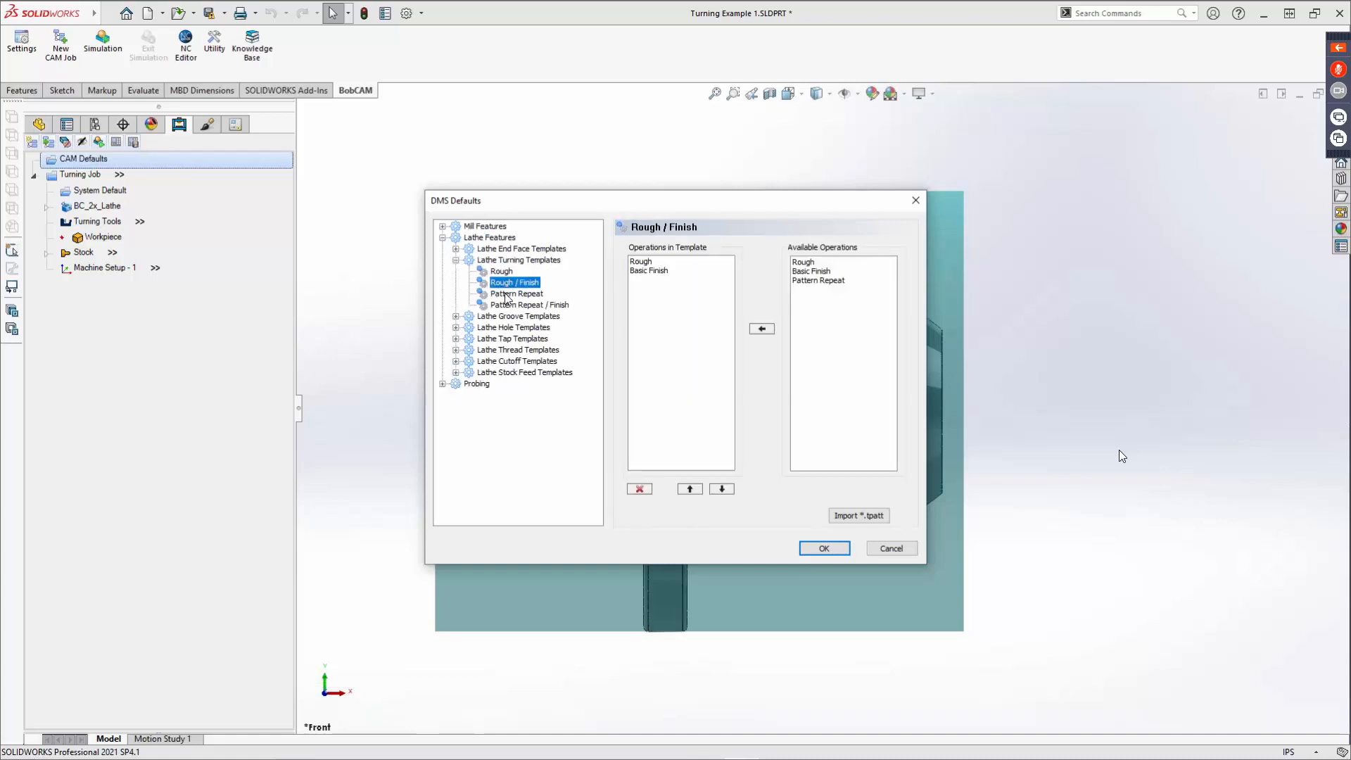
pyautogui.click(507, 294)
pyautogui.click(507, 306)
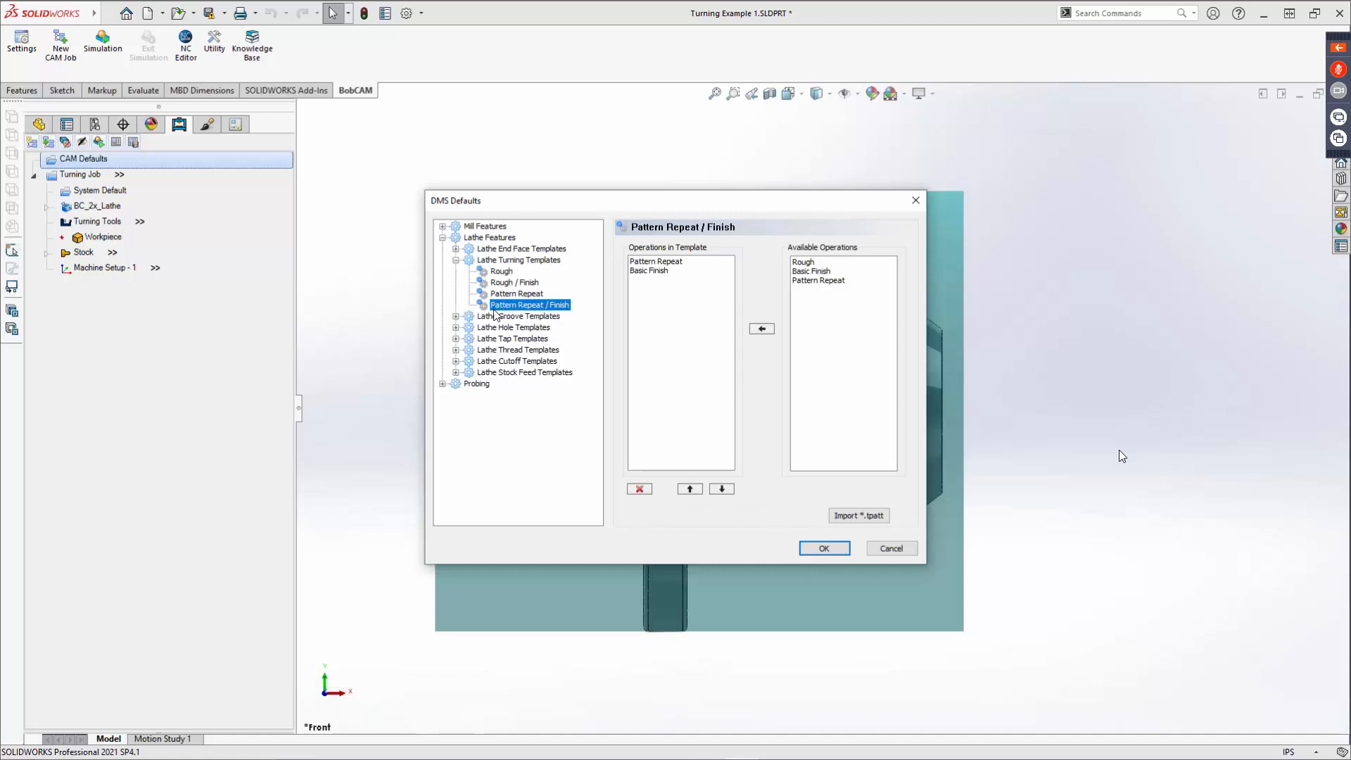
# Step: Review the lathe groove and hole templates, try removing Lathe Center Drill from the Lathe Hole template, and discard the changes
pyautogui.click(456, 316)
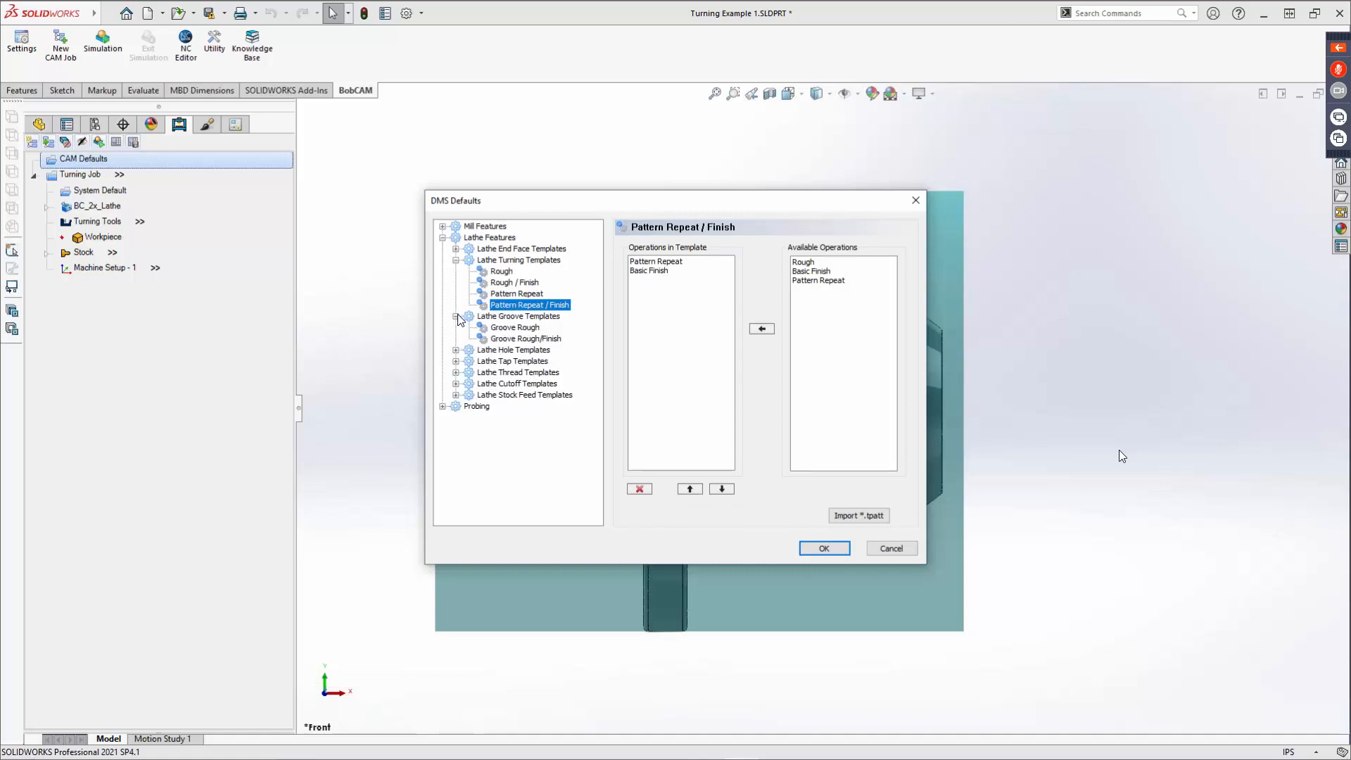
pyautogui.click(455, 350)
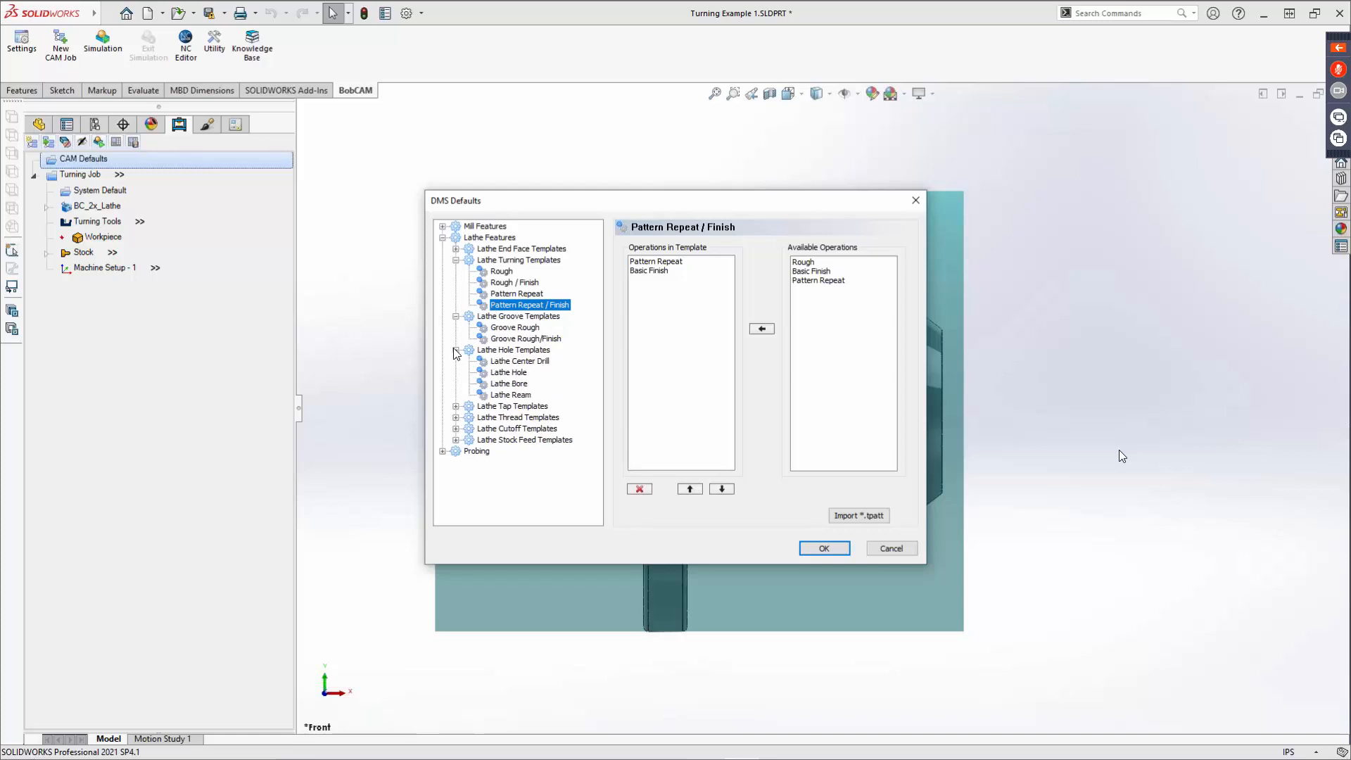
pyautogui.click(511, 373)
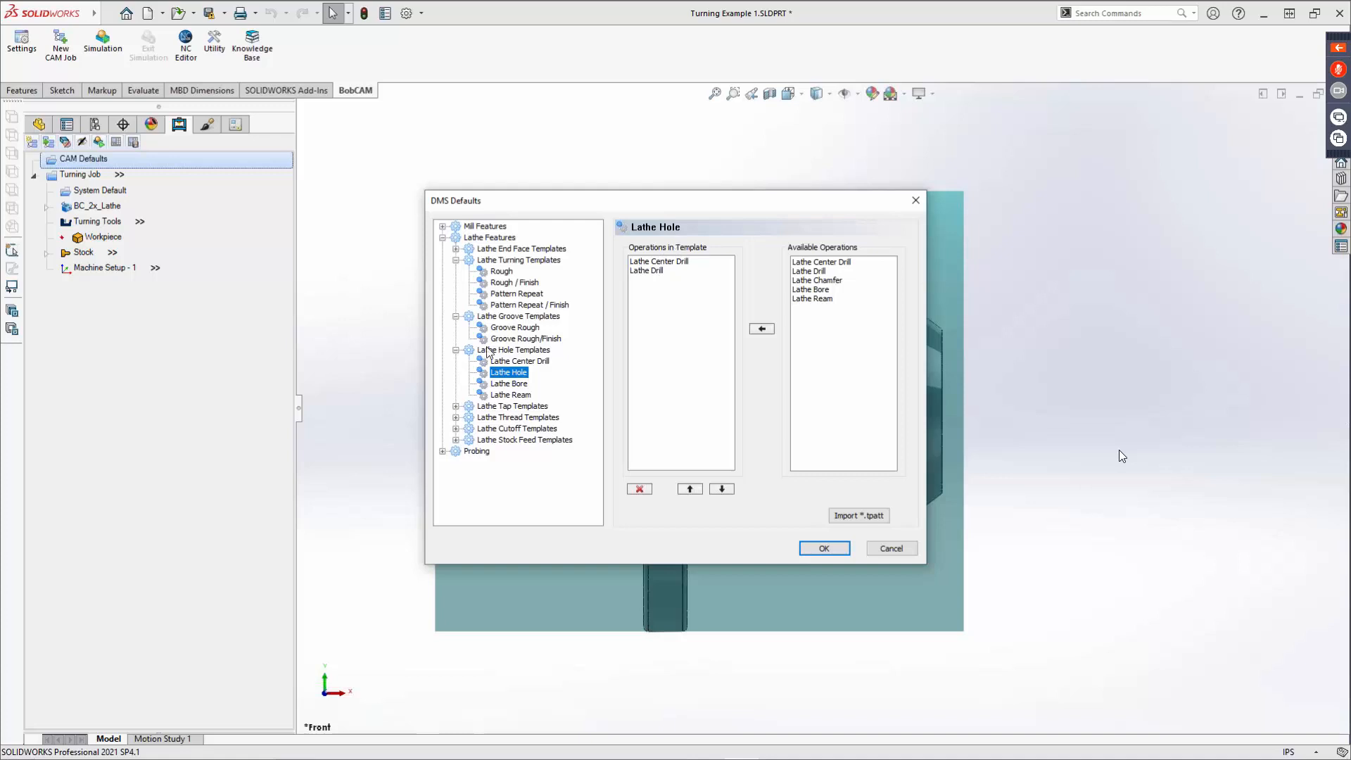
pyautogui.click(670, 262)
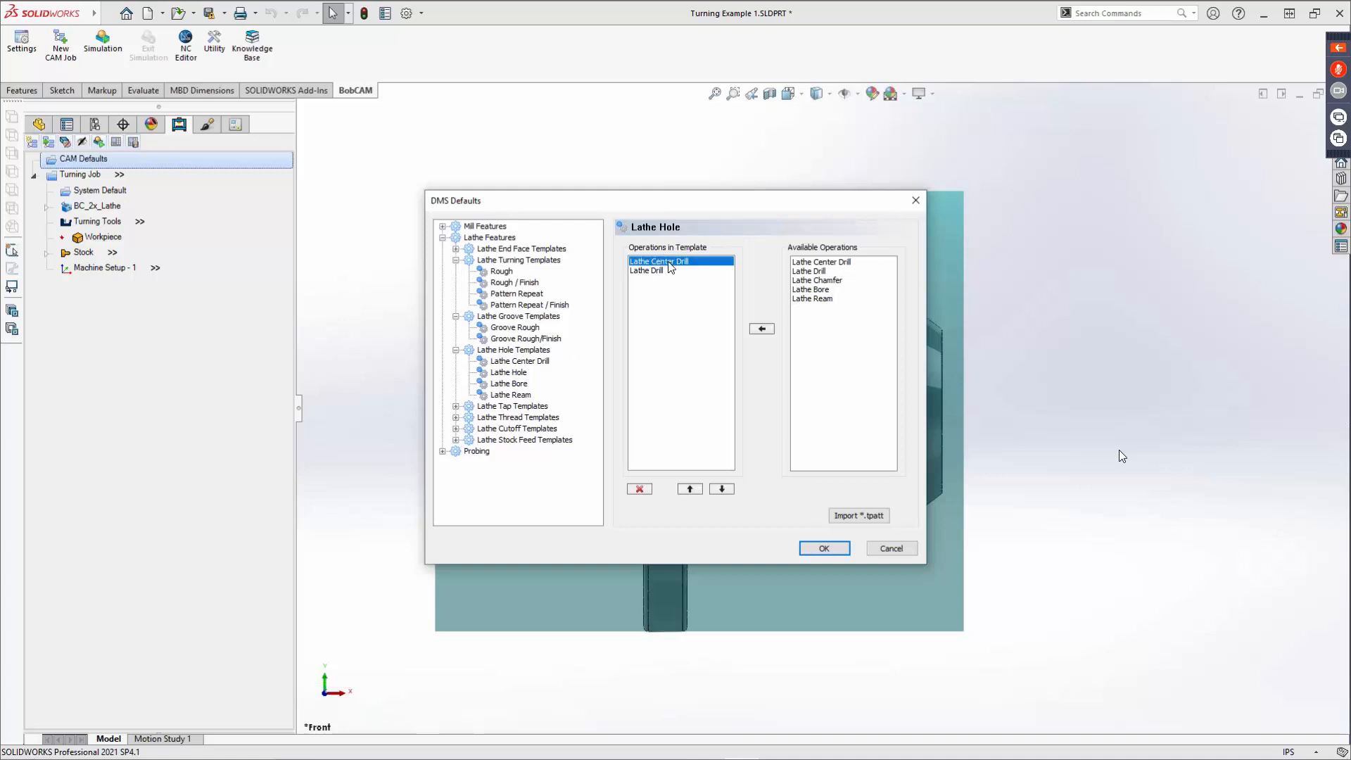
pyautogui.click(640, 488)
pyautogui.click(887, 547)
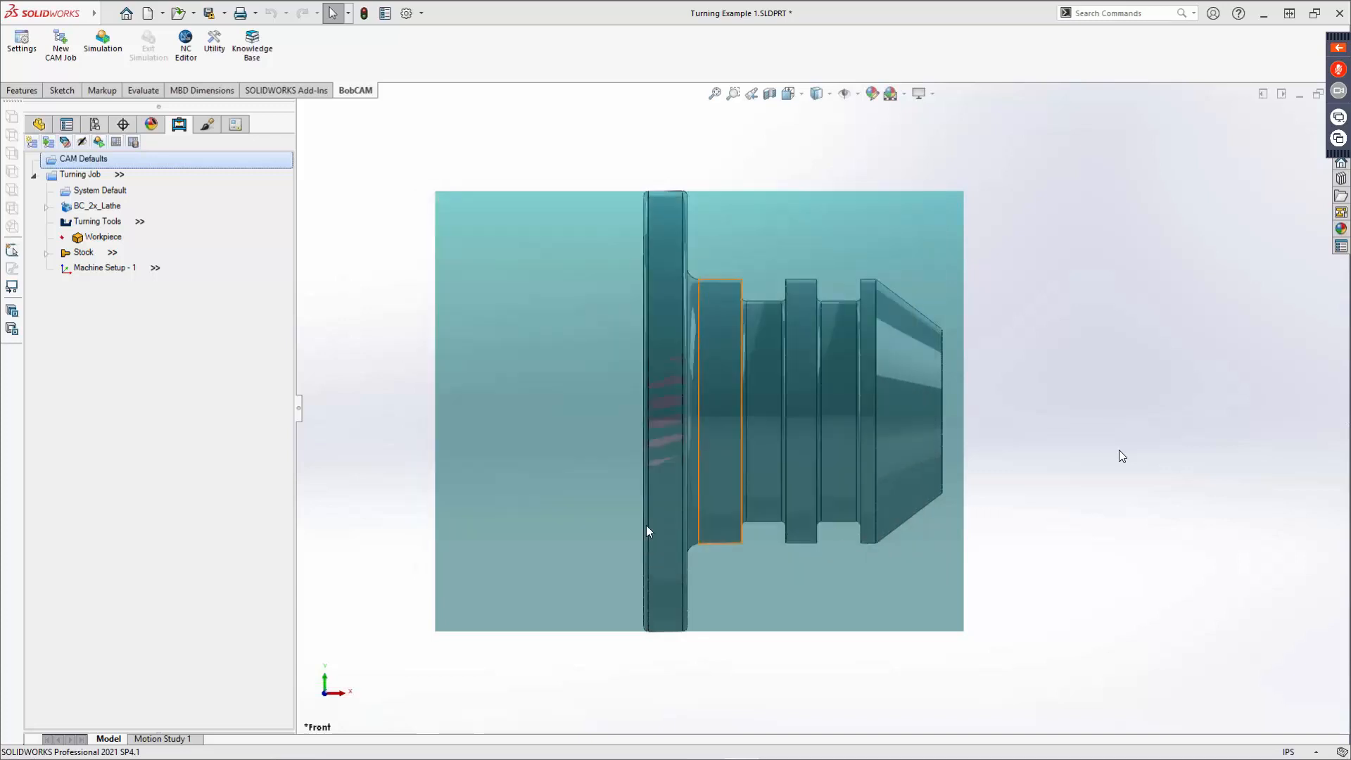
# Step: Open the CAM Defaults' Tool Library and review the 5 CENTER DRILL's label, tool material options, holder and manual feeds and speeds
pyautogui.rightClick(78, 159)
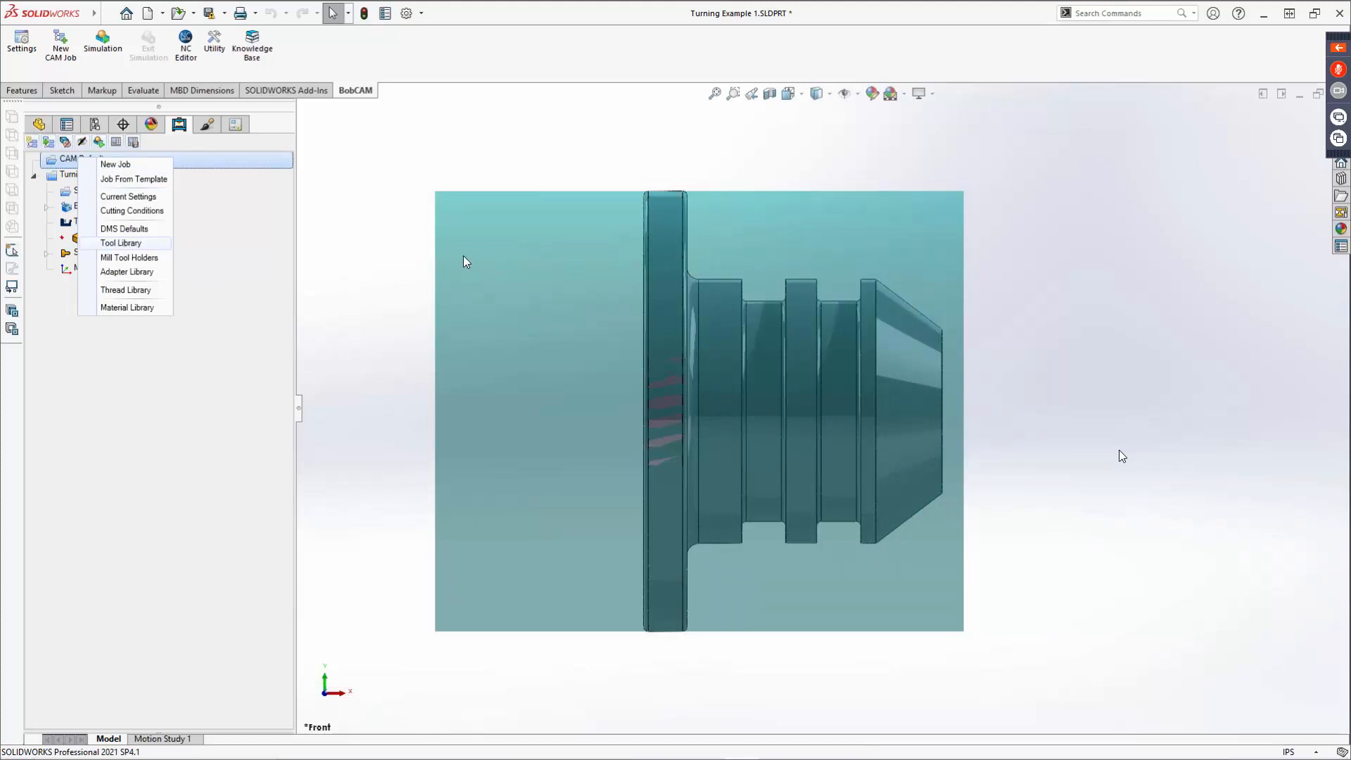
pyautogui.click(145, 245)
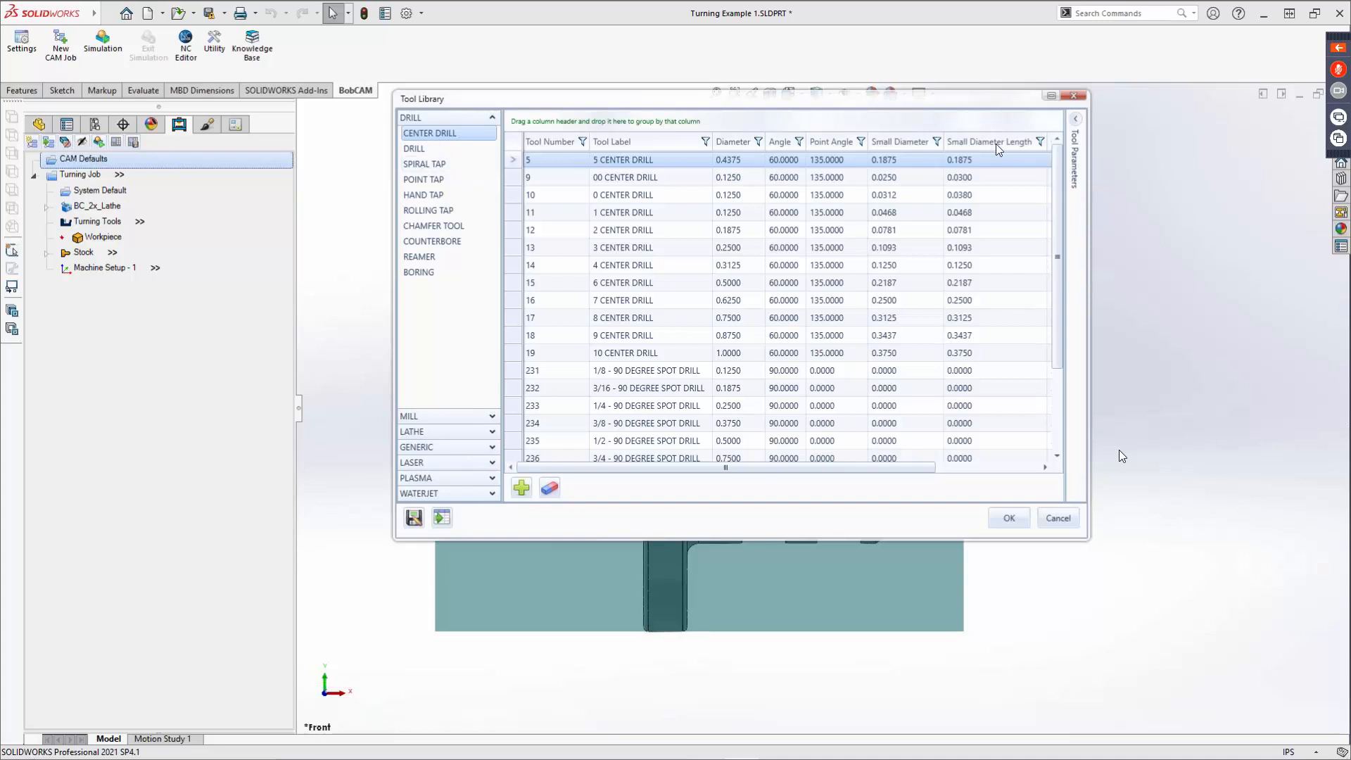
pyautogui.click(1075, 126)
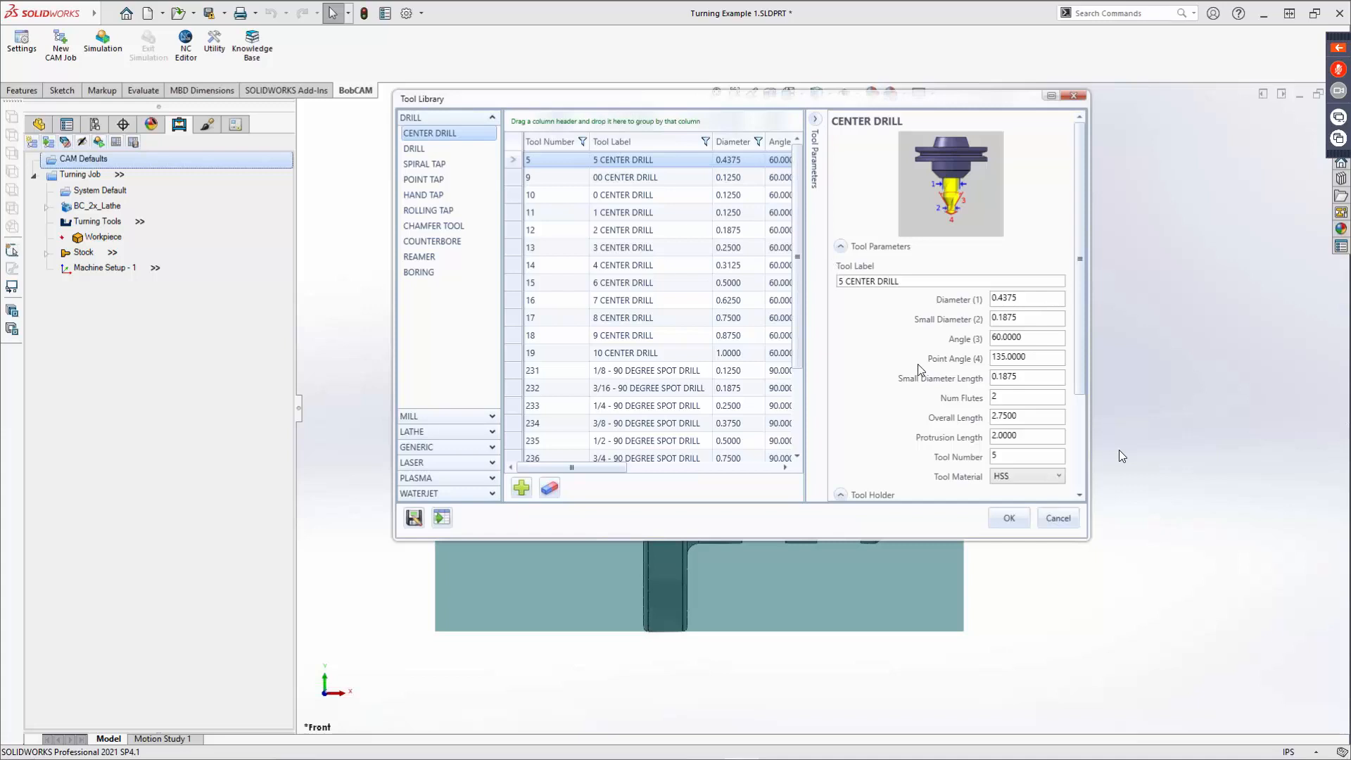
pyautogui.moveTo(928, 282); pyautogui.dragTo(832, 304)
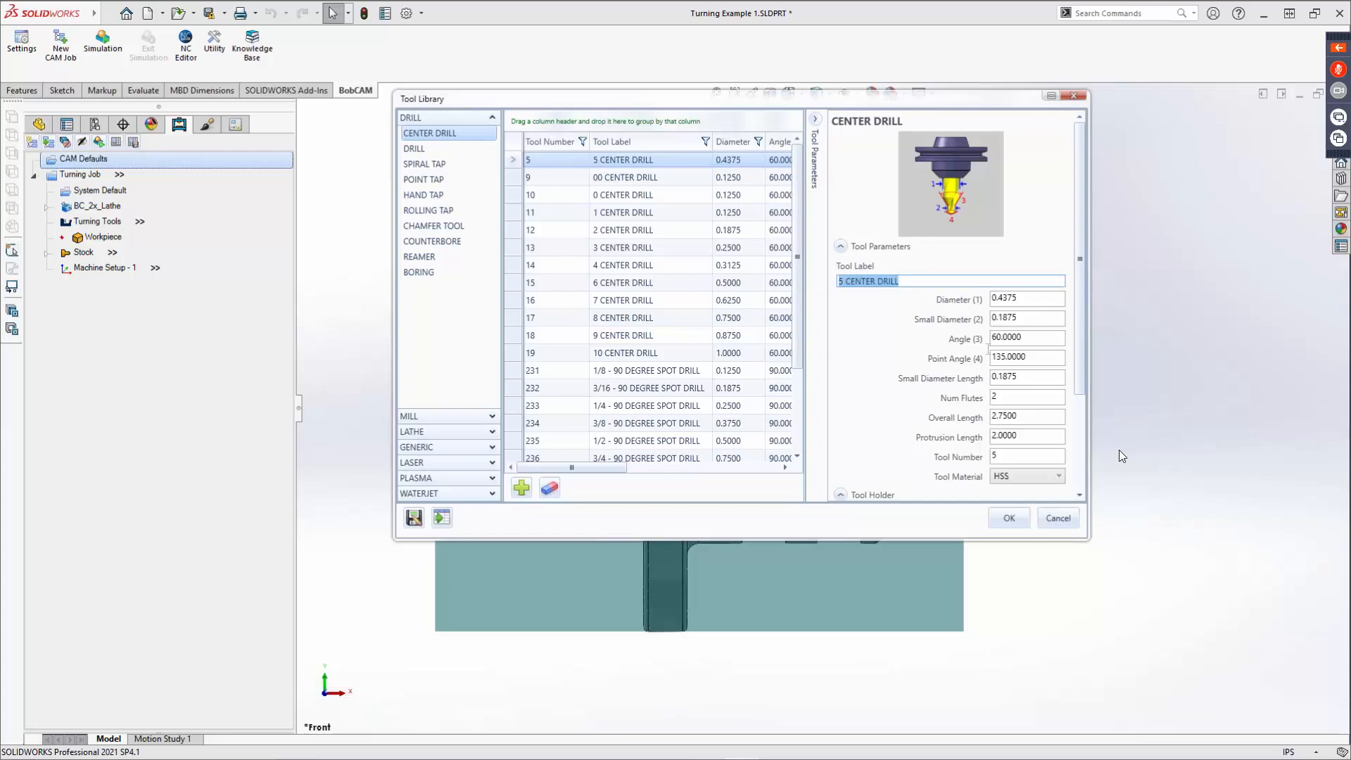
pyautogui.click(1041, 477)
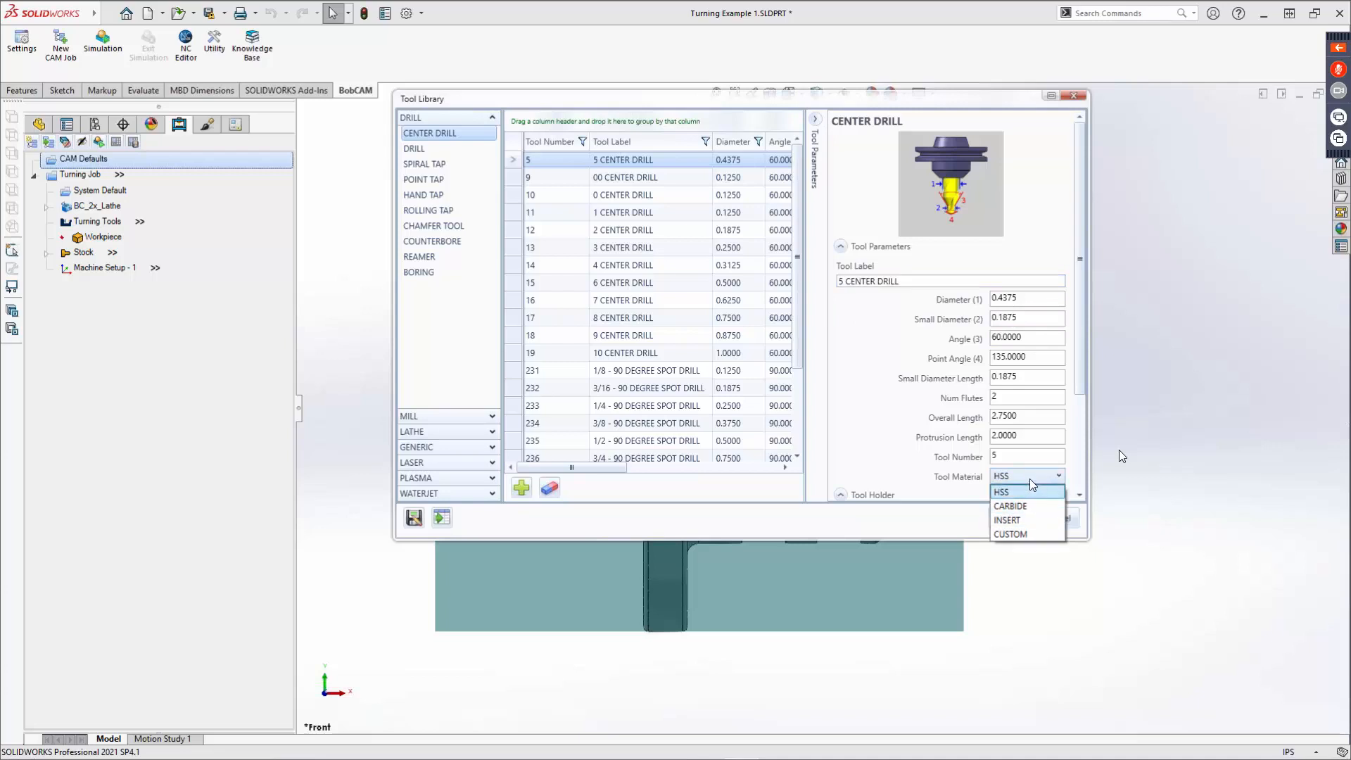
pyautogui.click(882, 459)
pyautogui.scroll(-4, 888, 454)
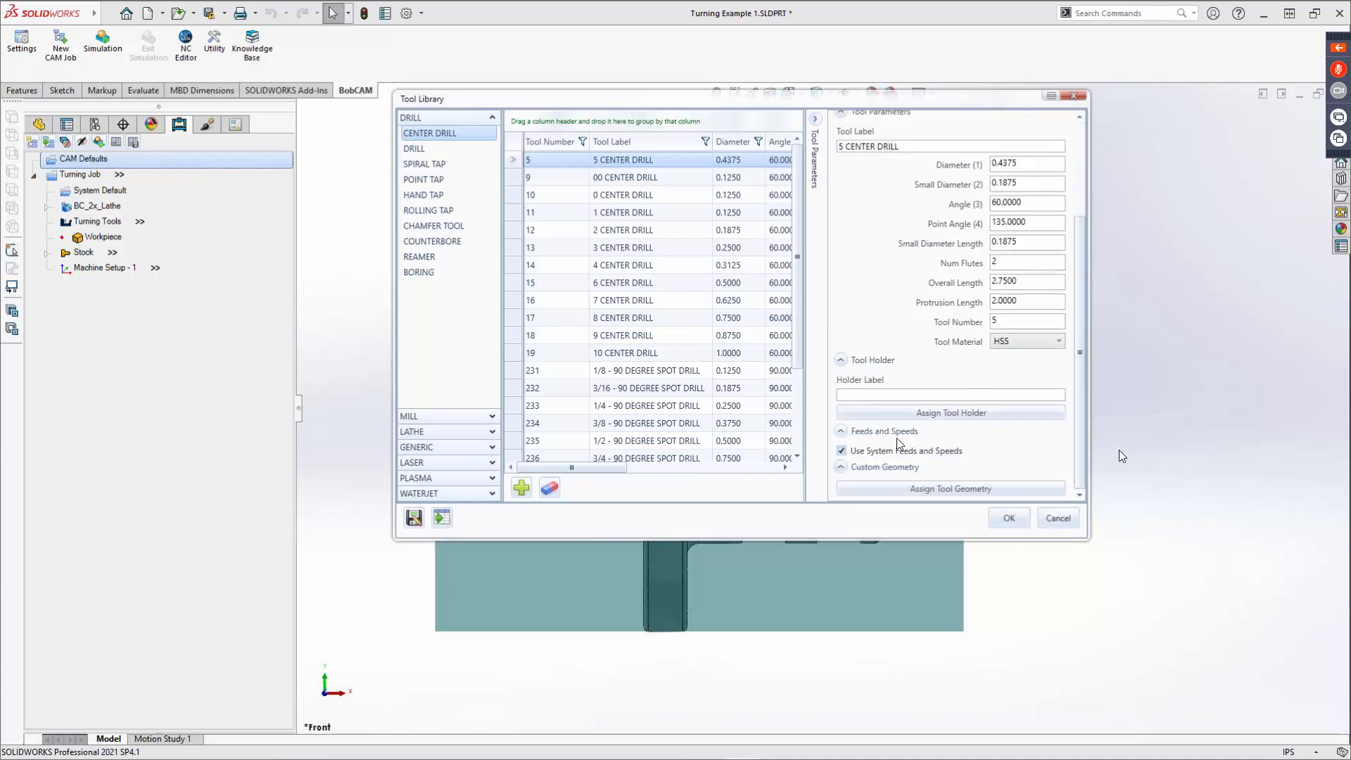
pyautogui.click(847, 451)
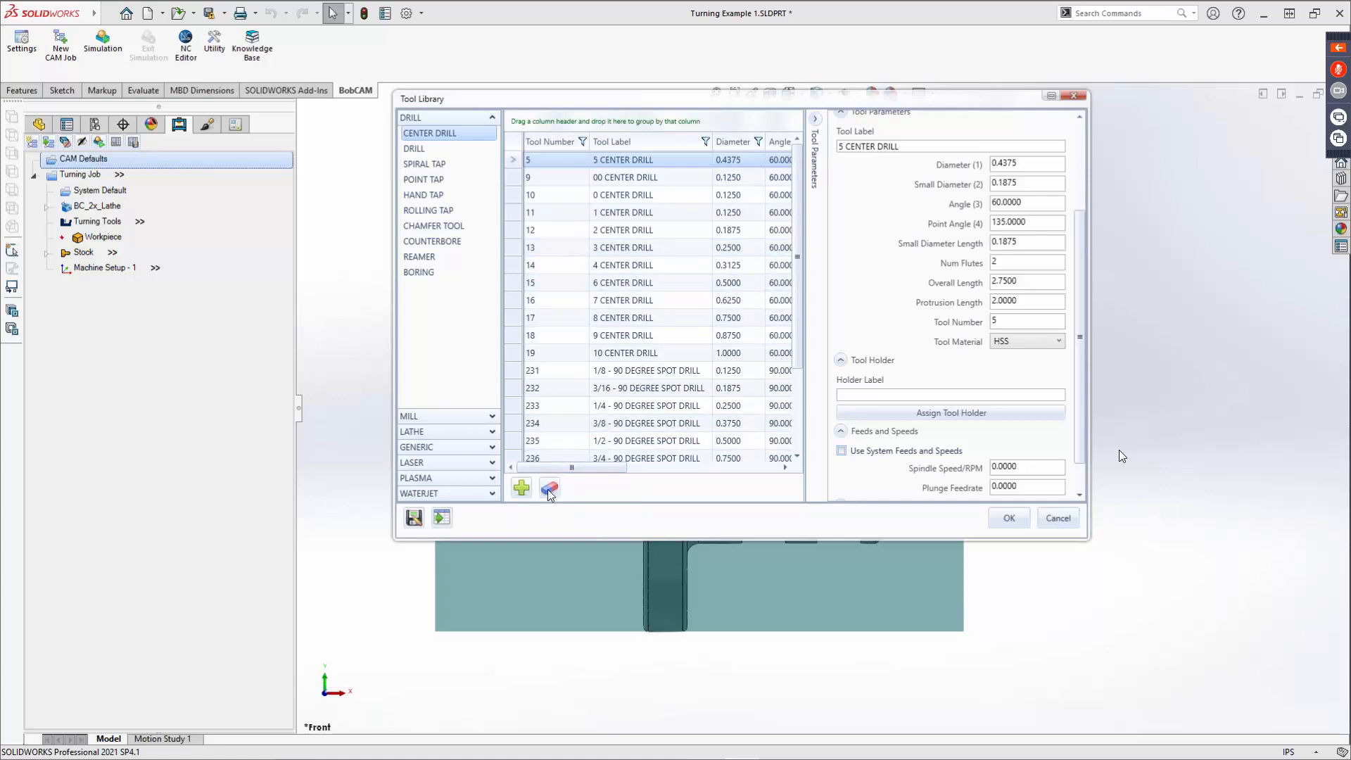
# Step: Review the file types available for importing a tool library, cancel the import, and re-enable system feeds and speeds for the center drill
pyautogui.click(440, 516)
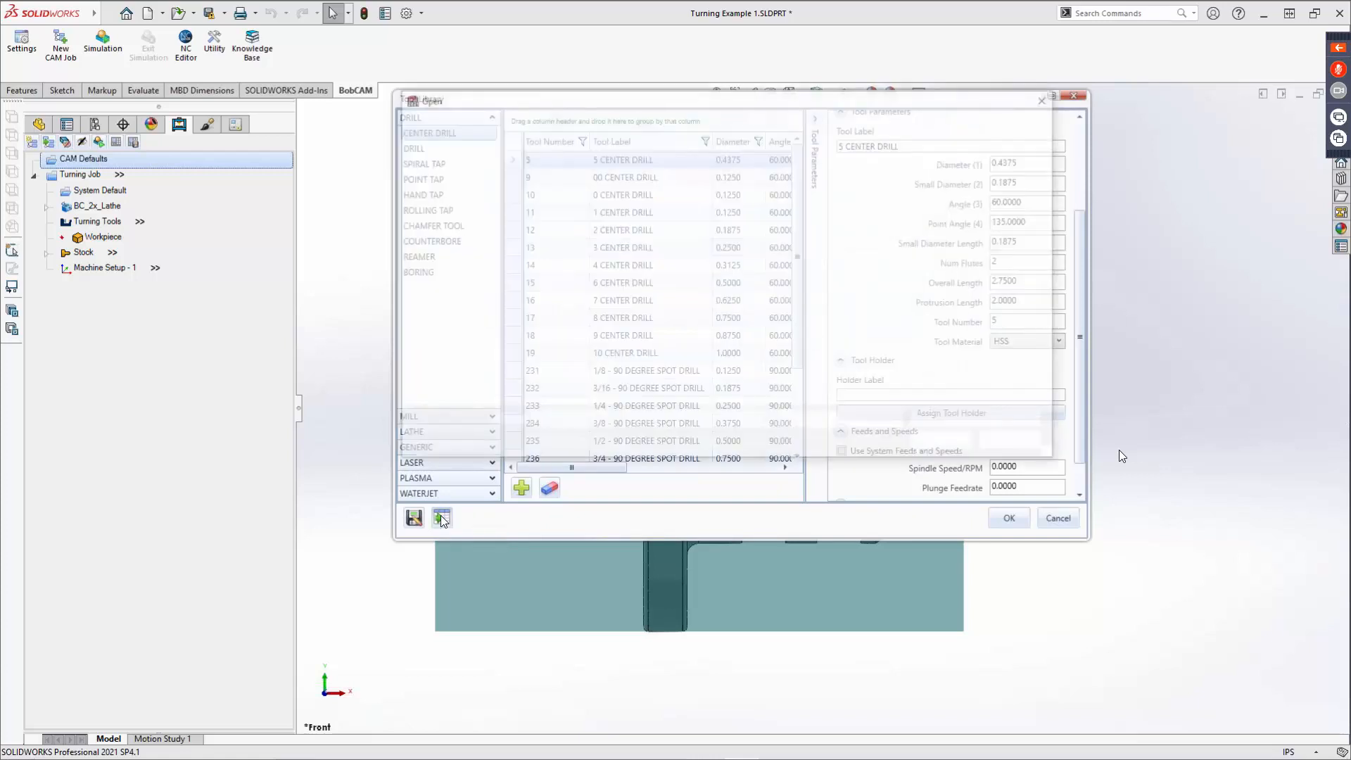
pyautogui.click(1000, 424)
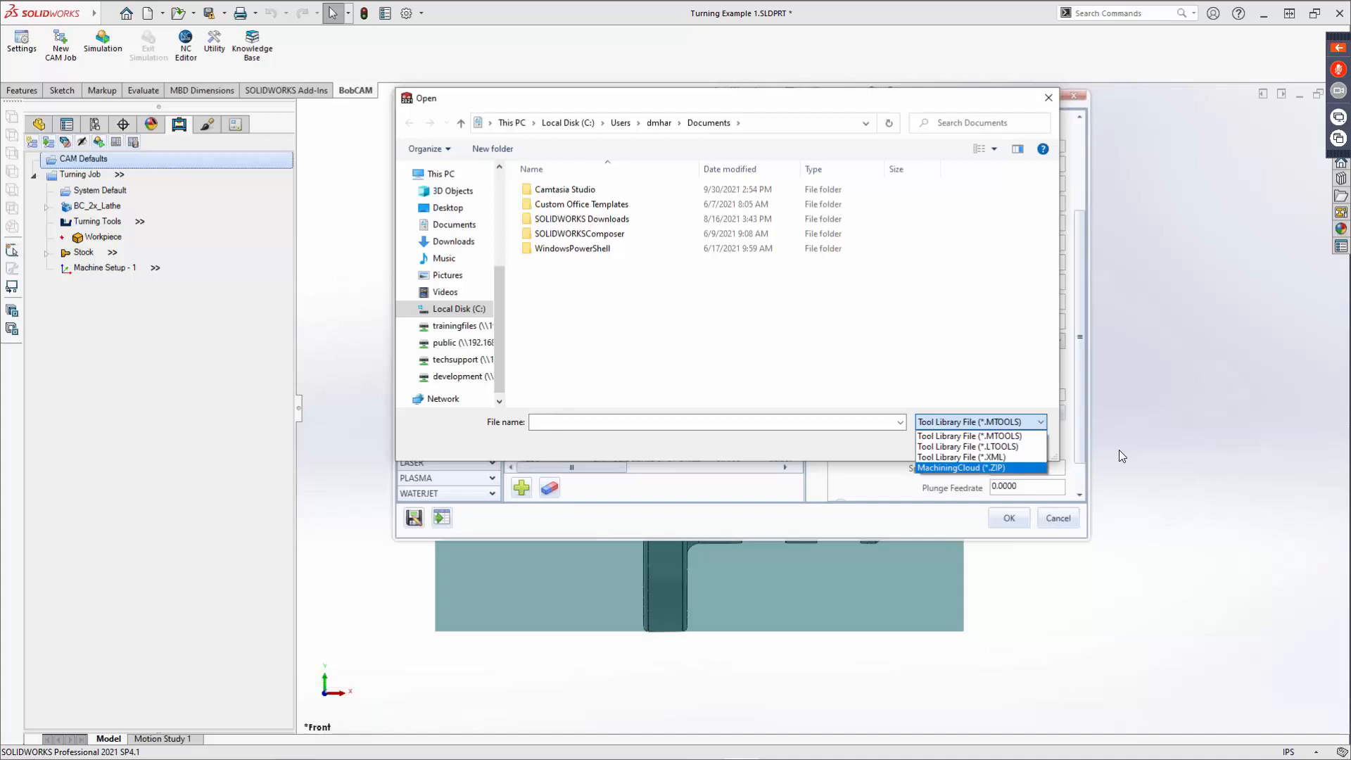
pyautogui.click(1122, 456)
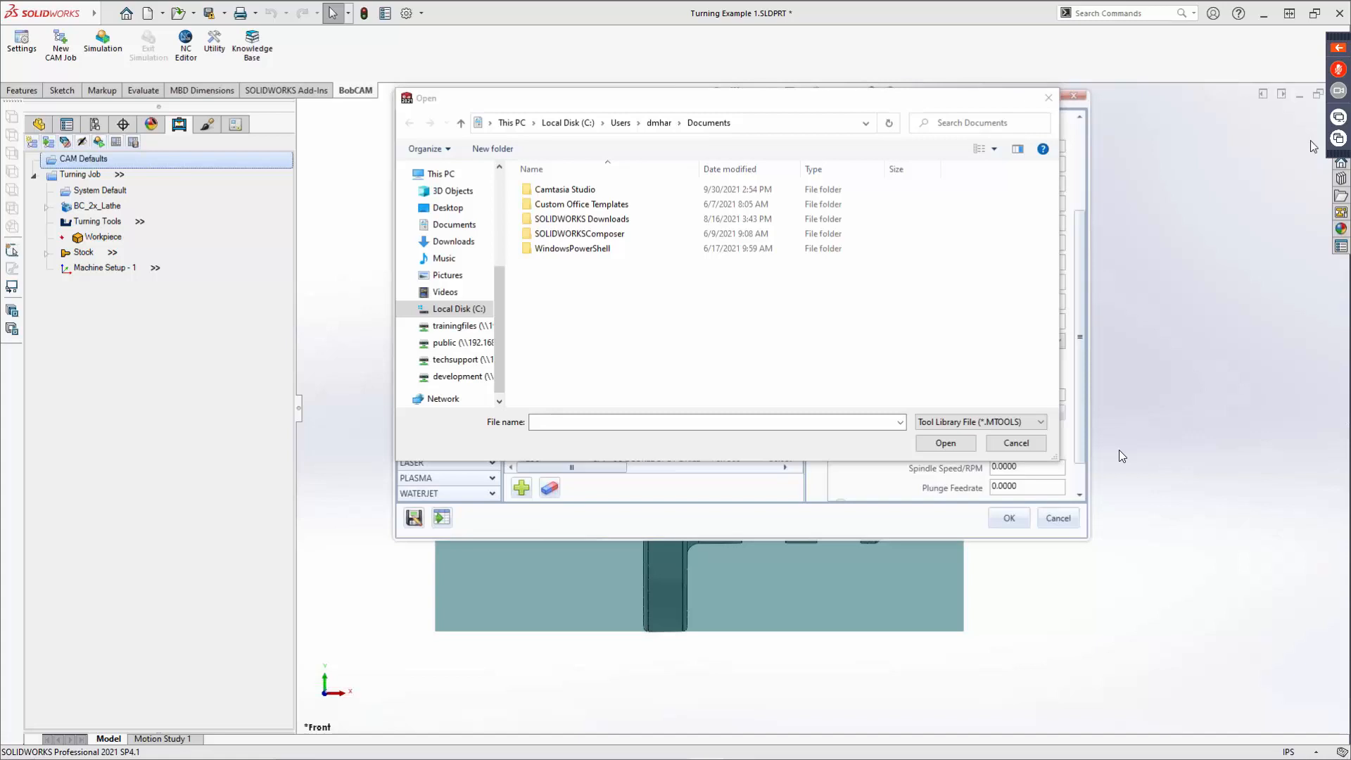
pyautogui.click(1003, 422)
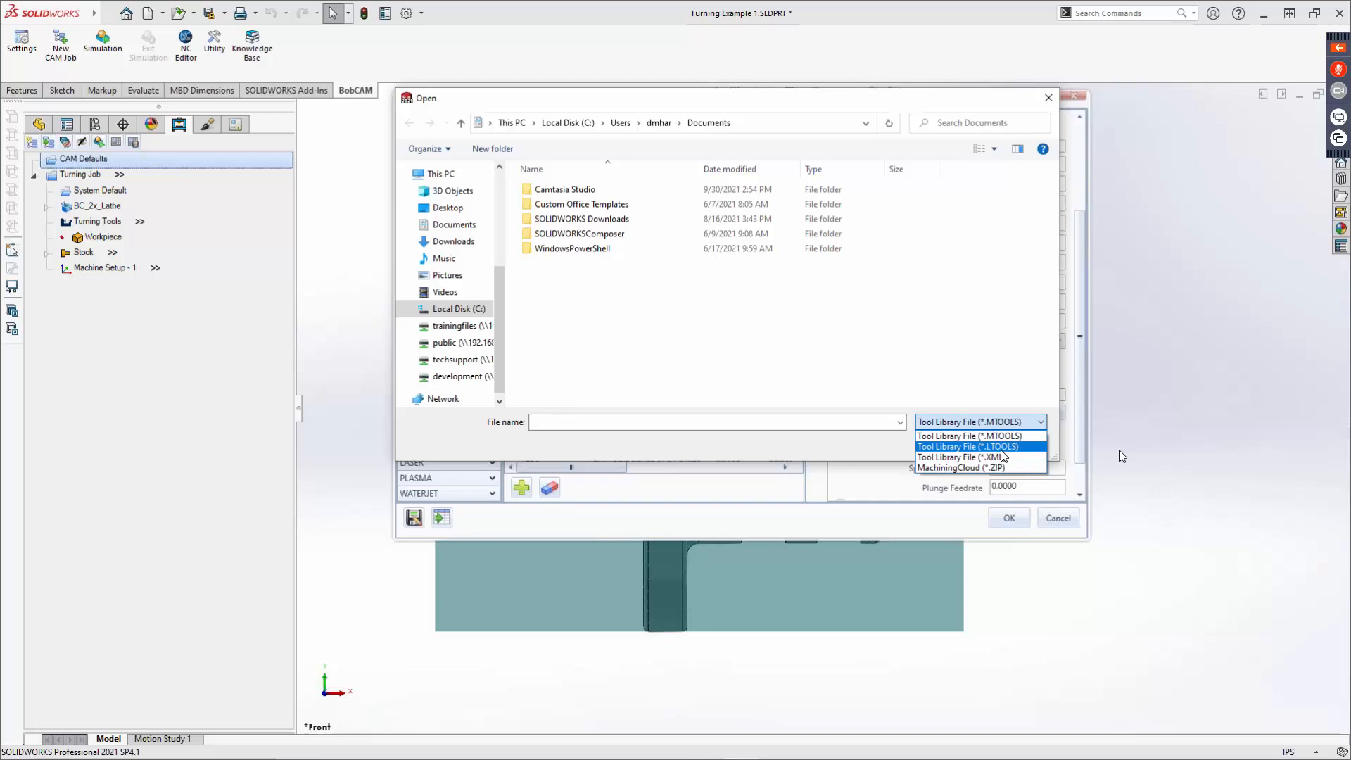
pyautogui.click(1049, 98)
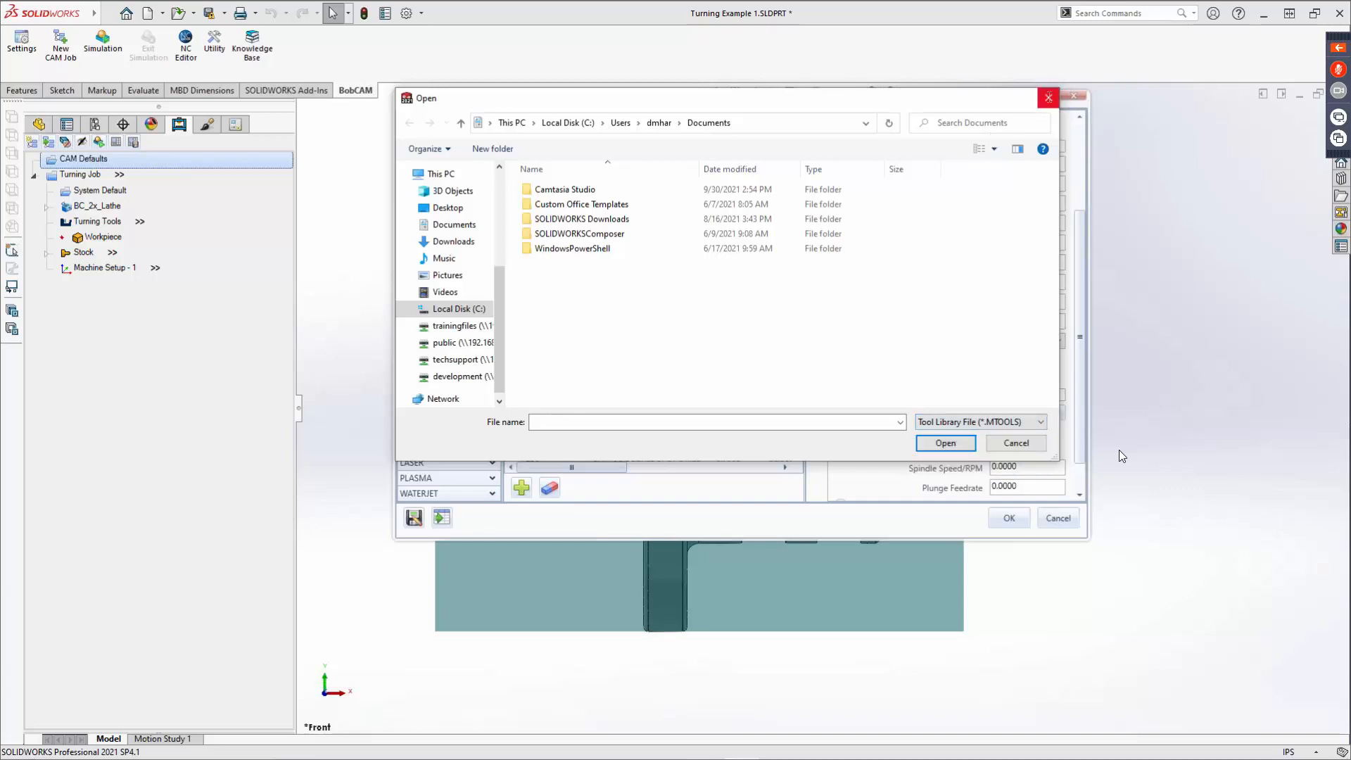
pyautogui.click(1014, 443)
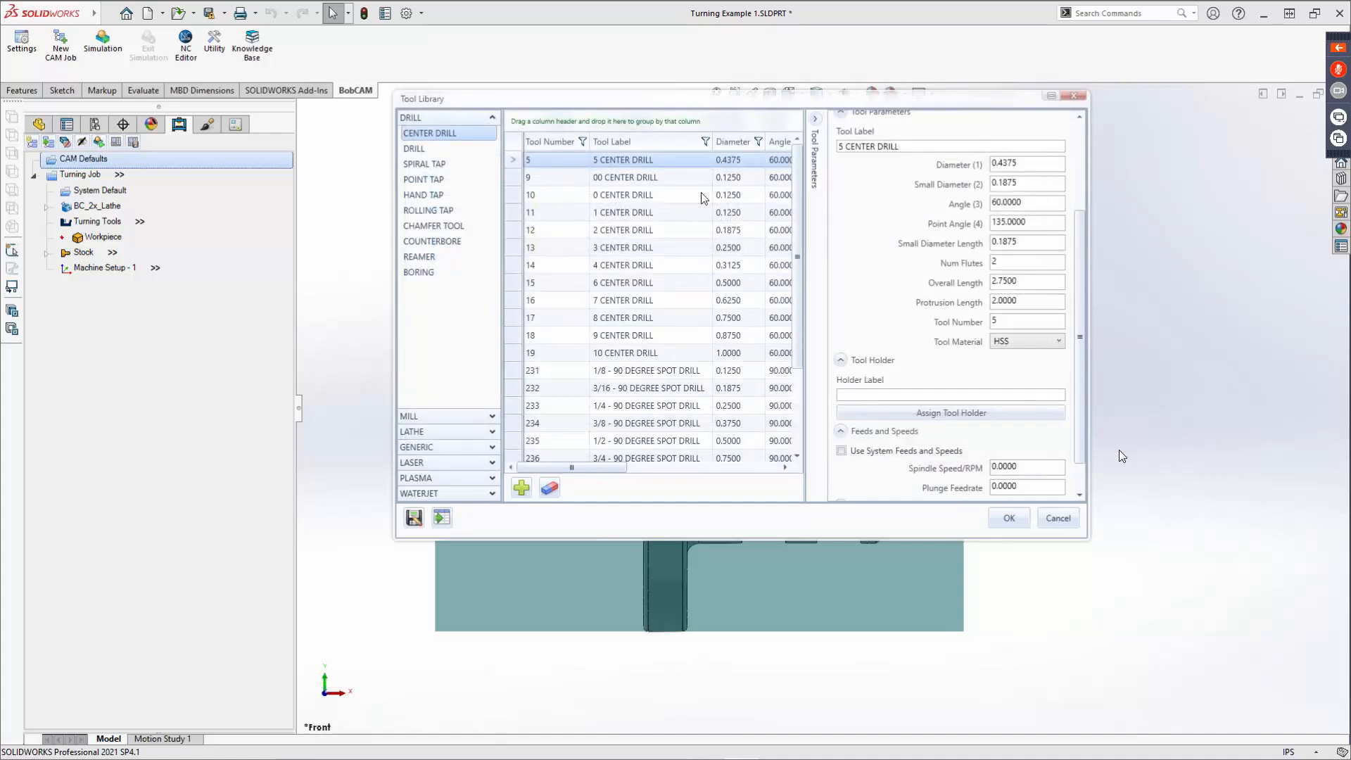
pyautogui.click(842, 451)
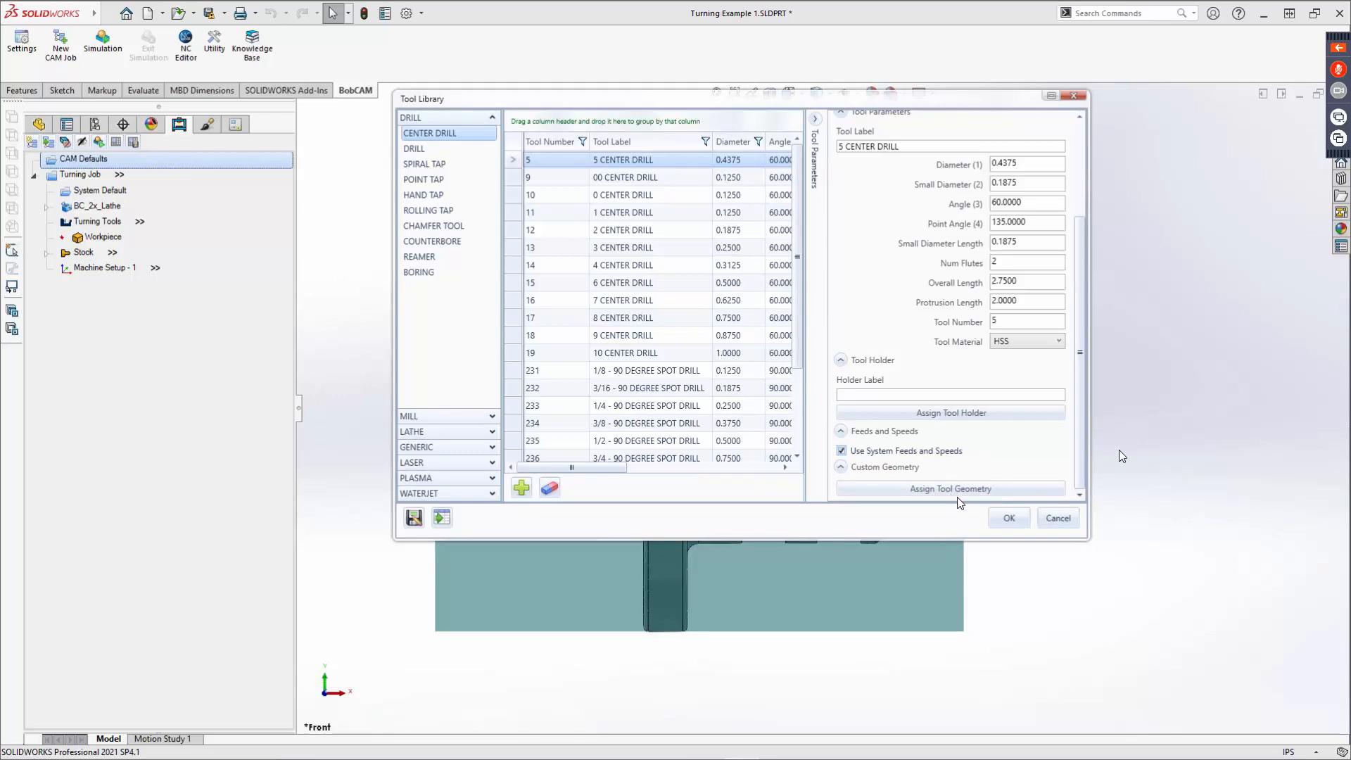
# Step: Browse the lathe tools in the library, covering the rough, threading, boring, cutoff and finish categories
pyautogui.click(431, 432)
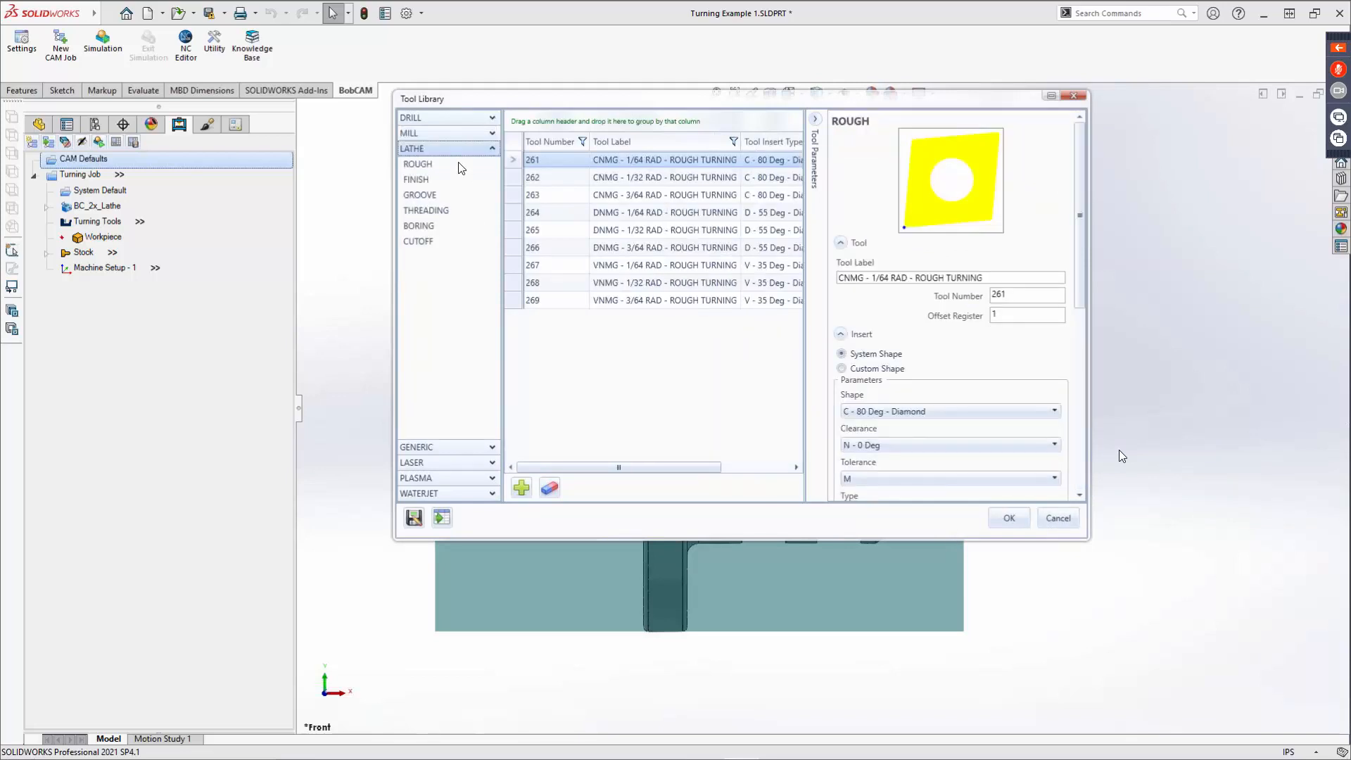
pyautogui.click(430, 211)
pyautogui.click(421, 226)
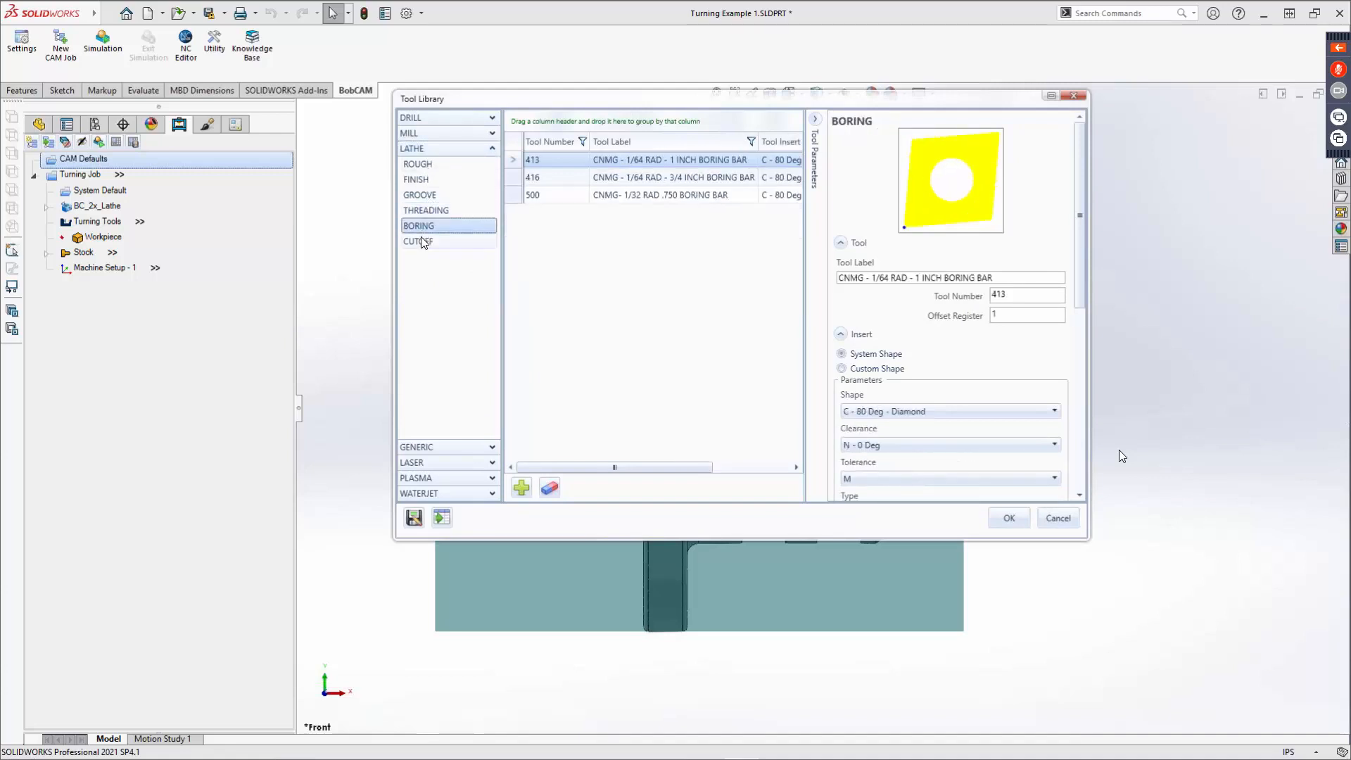
pyautogui.click(422, 242)
pyautogui.click(428, 178)
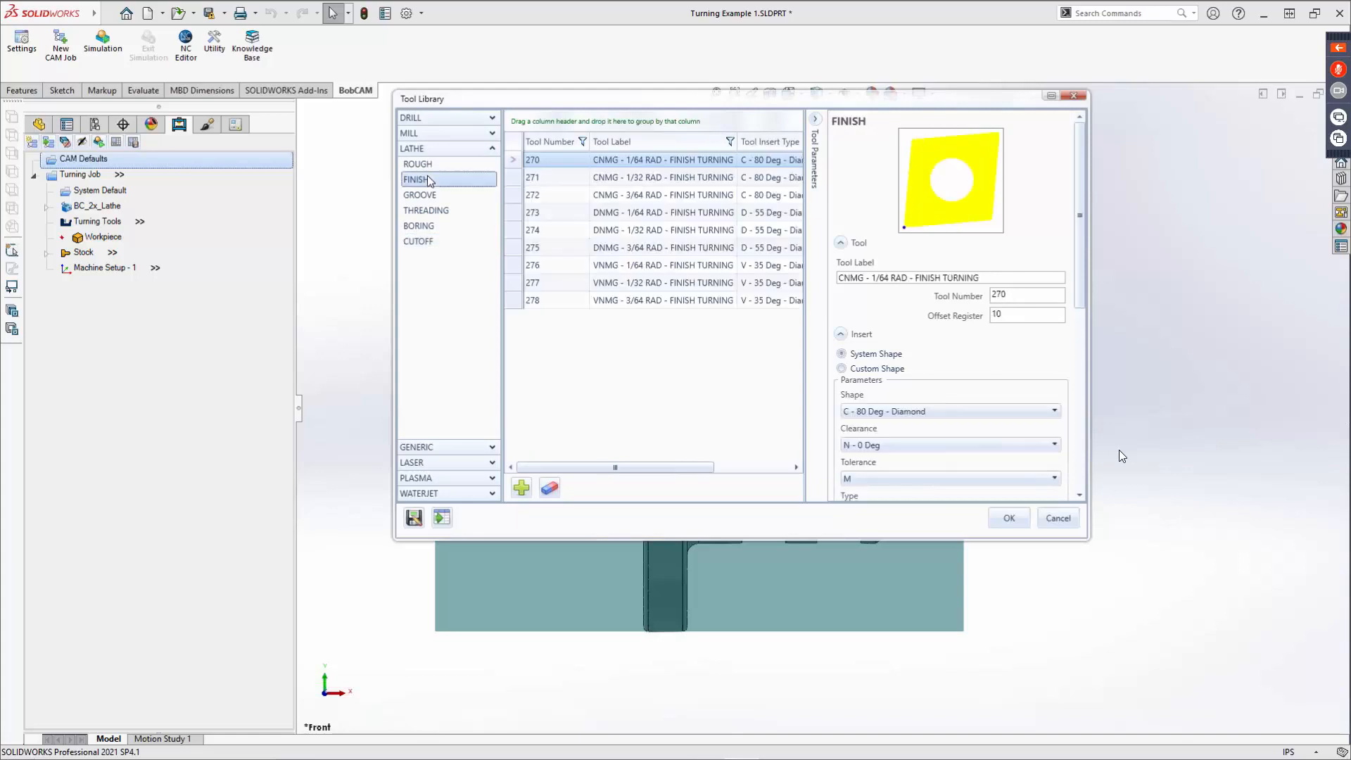
# Step: Examine the insert, holder, feeds and home position parameters of the VNMG - 1/32 RAD finish turning tool, and leave the Tool Library
pyautogui.click(670, 282)
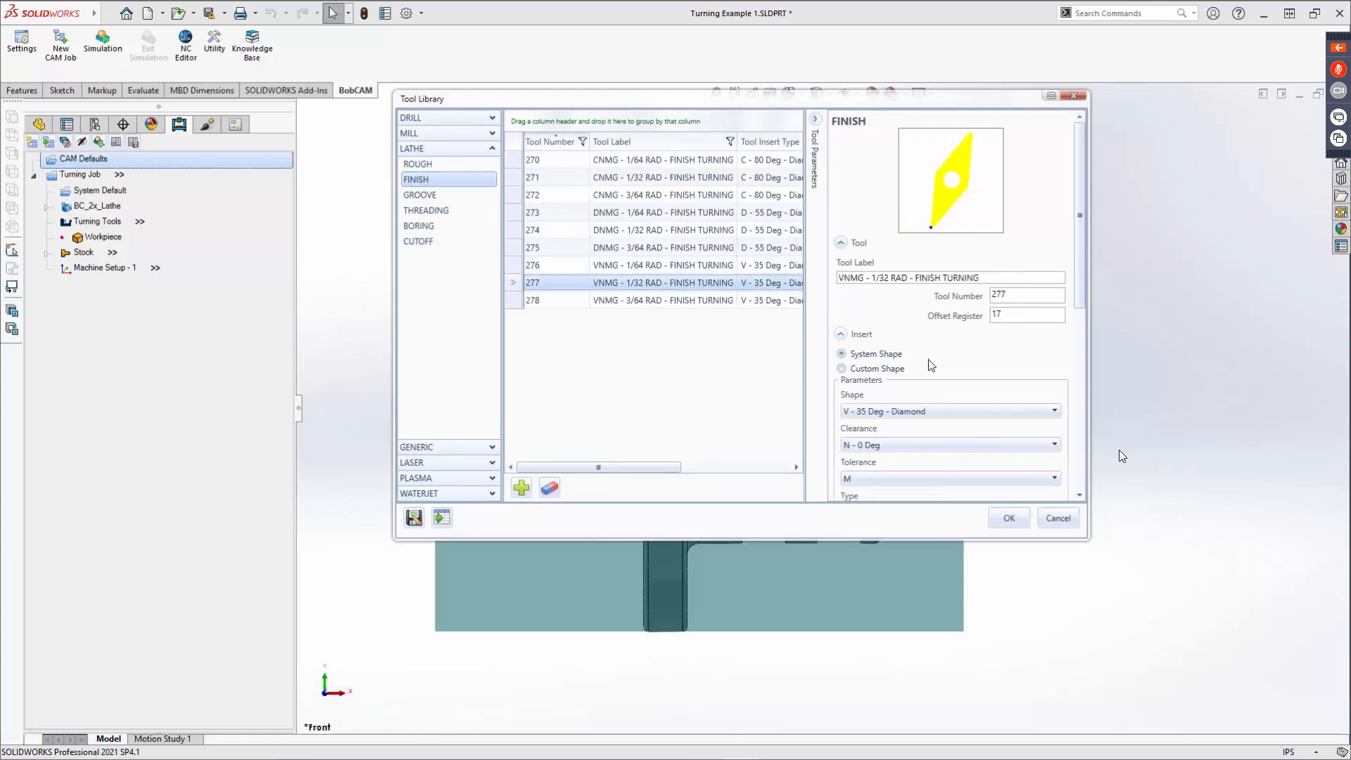
pyautogui.scroll(-9, 936, 359)
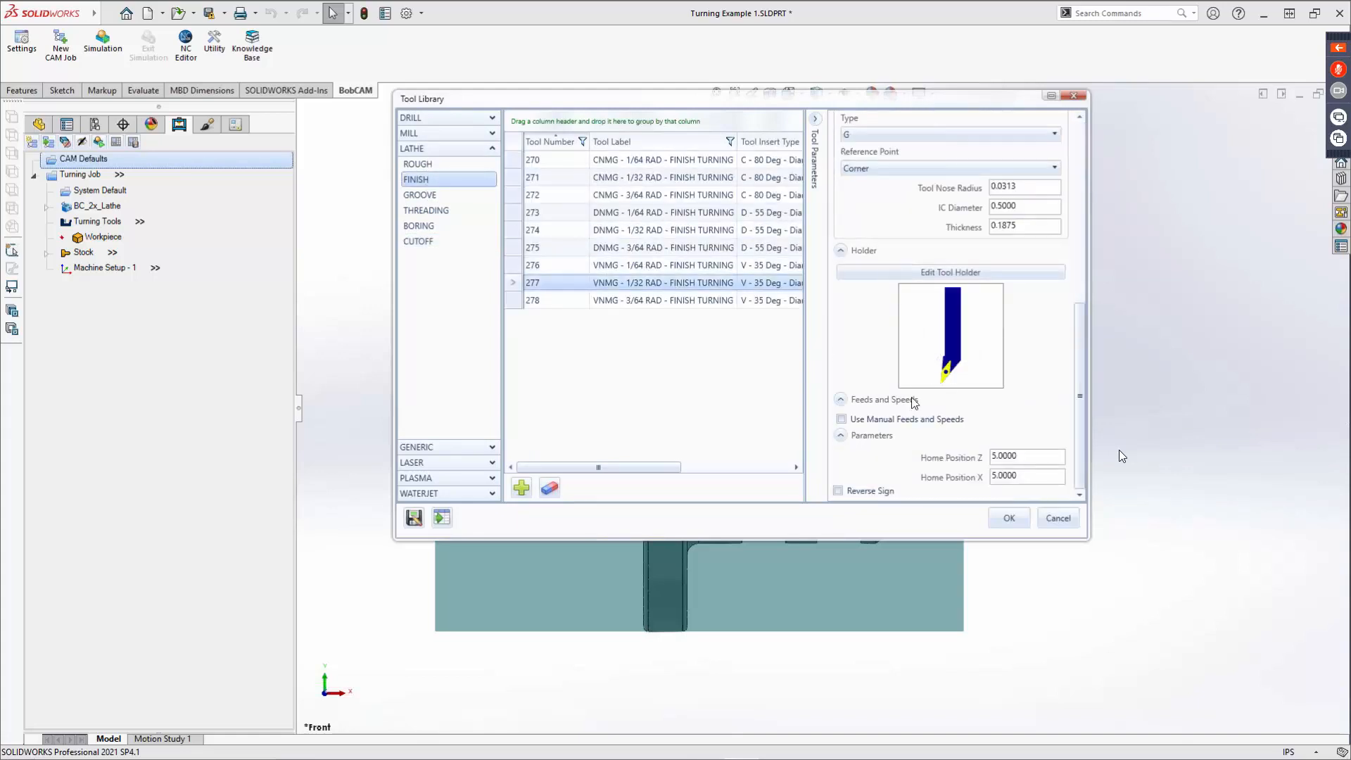
pyautogui.scroll(6, 930, 321)
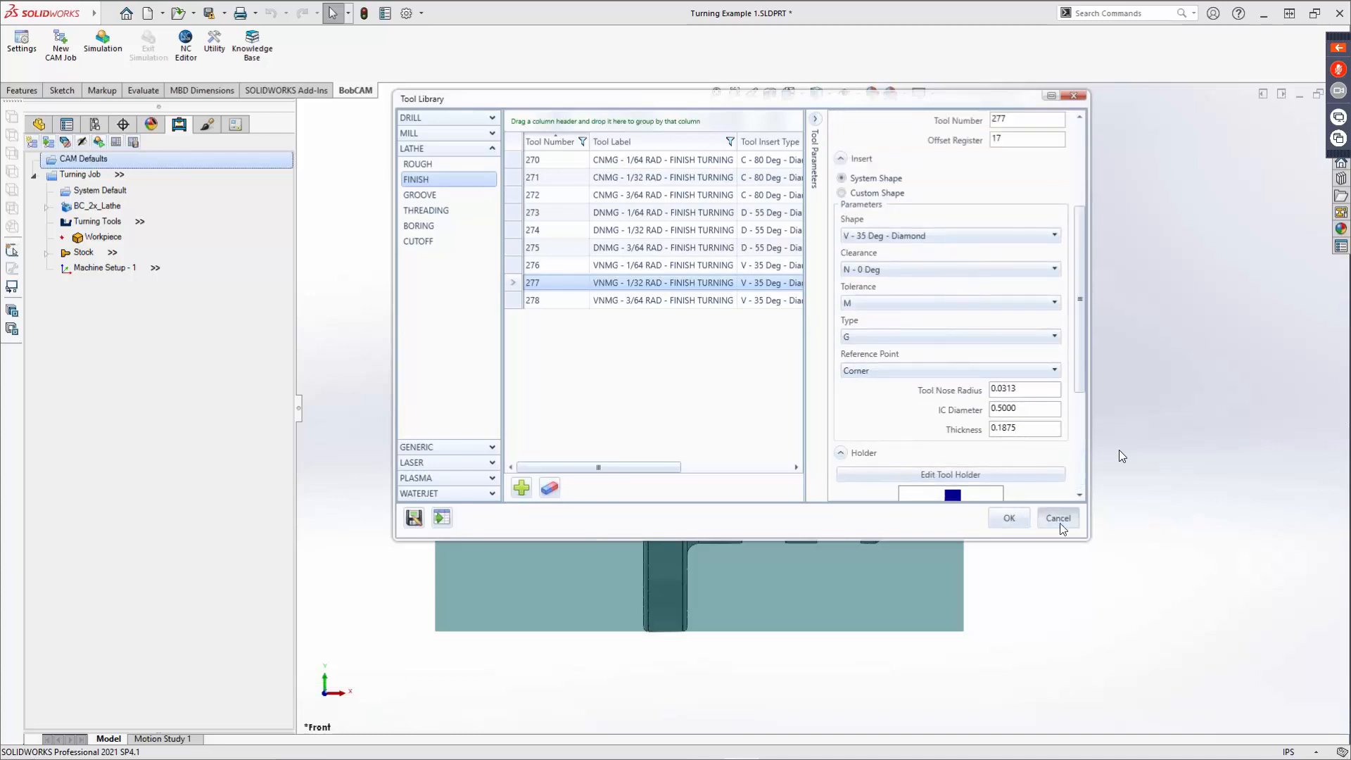
pyautogui.click(1023, 517)
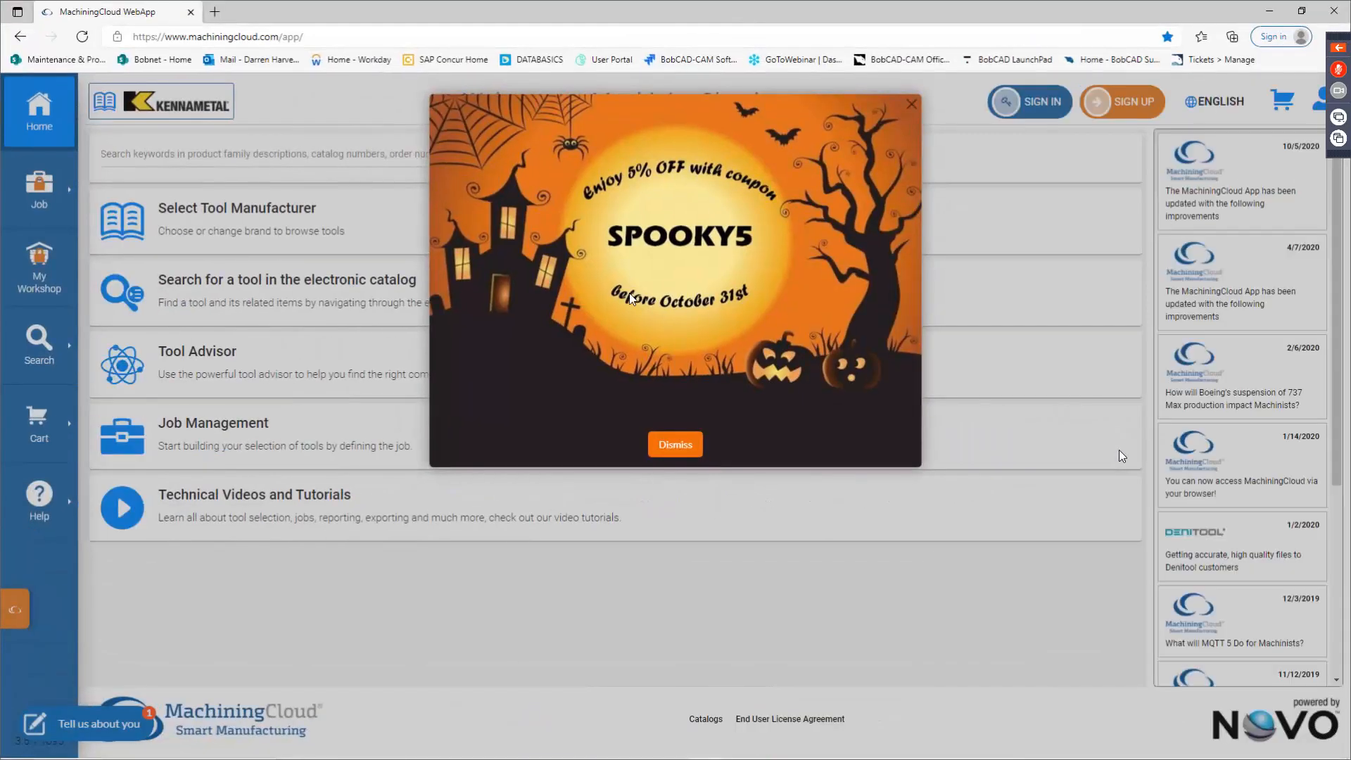
# Step: Dismiss the MachiningCloud promotions, then browse the available tool manufacturers and choose Kennametal
pyautogui.click(674, 445)
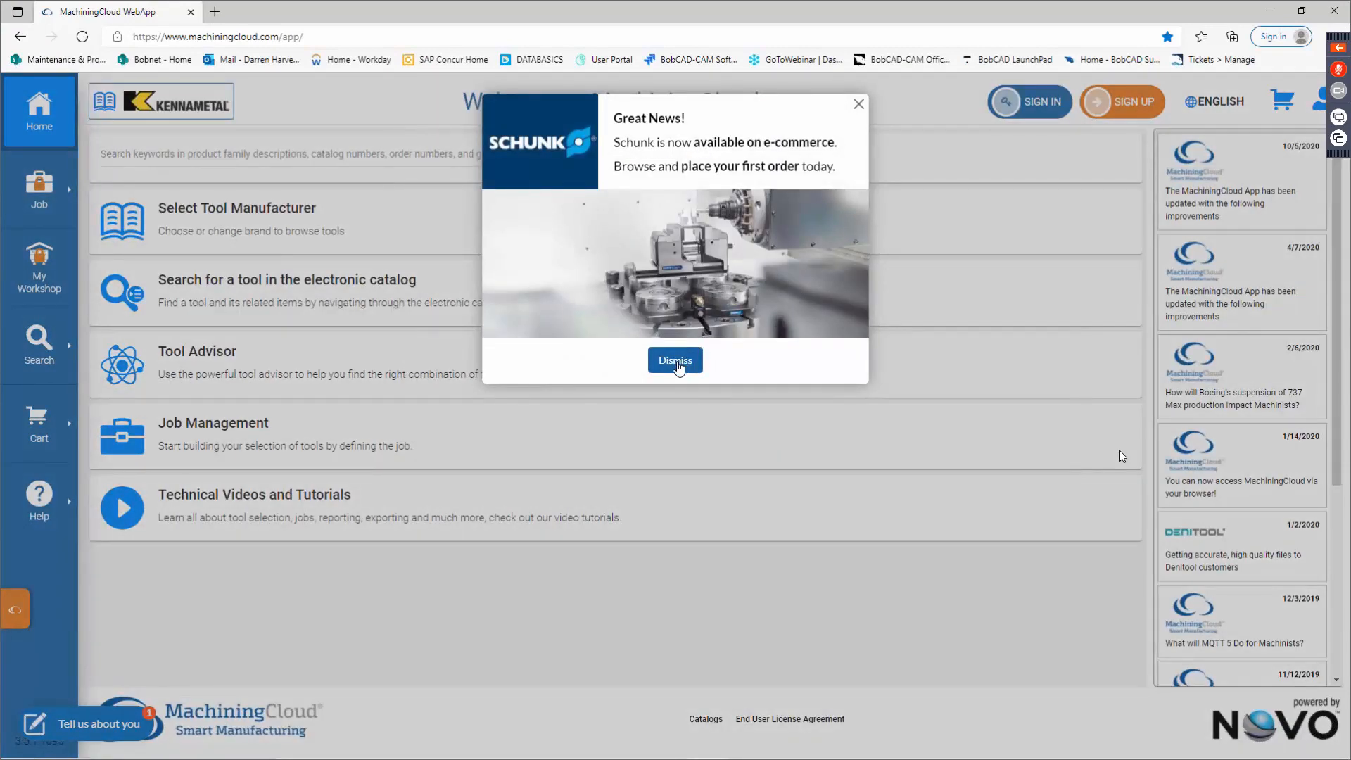
pyautogui.click(676, 361)
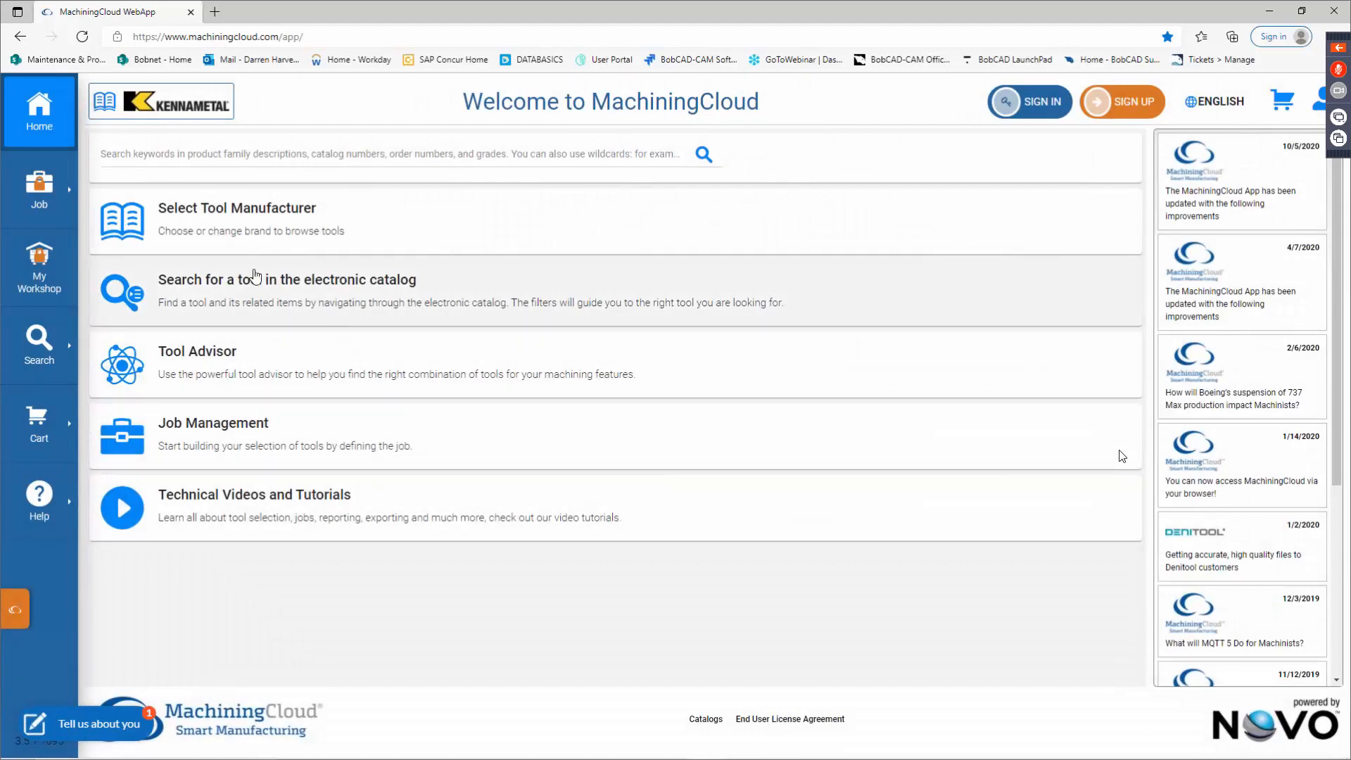
pyautogui.click(271, 233)
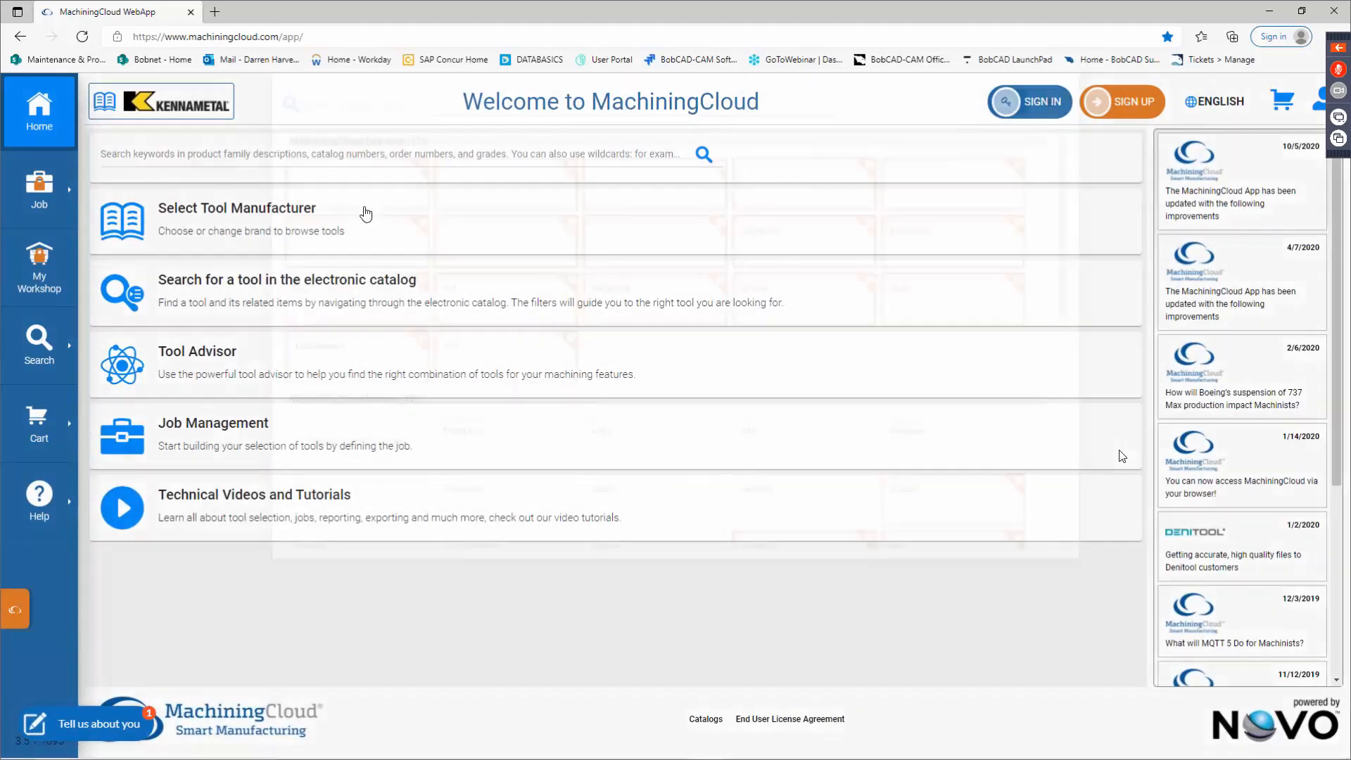
pyautogui.scroll(-4, 676, 343)
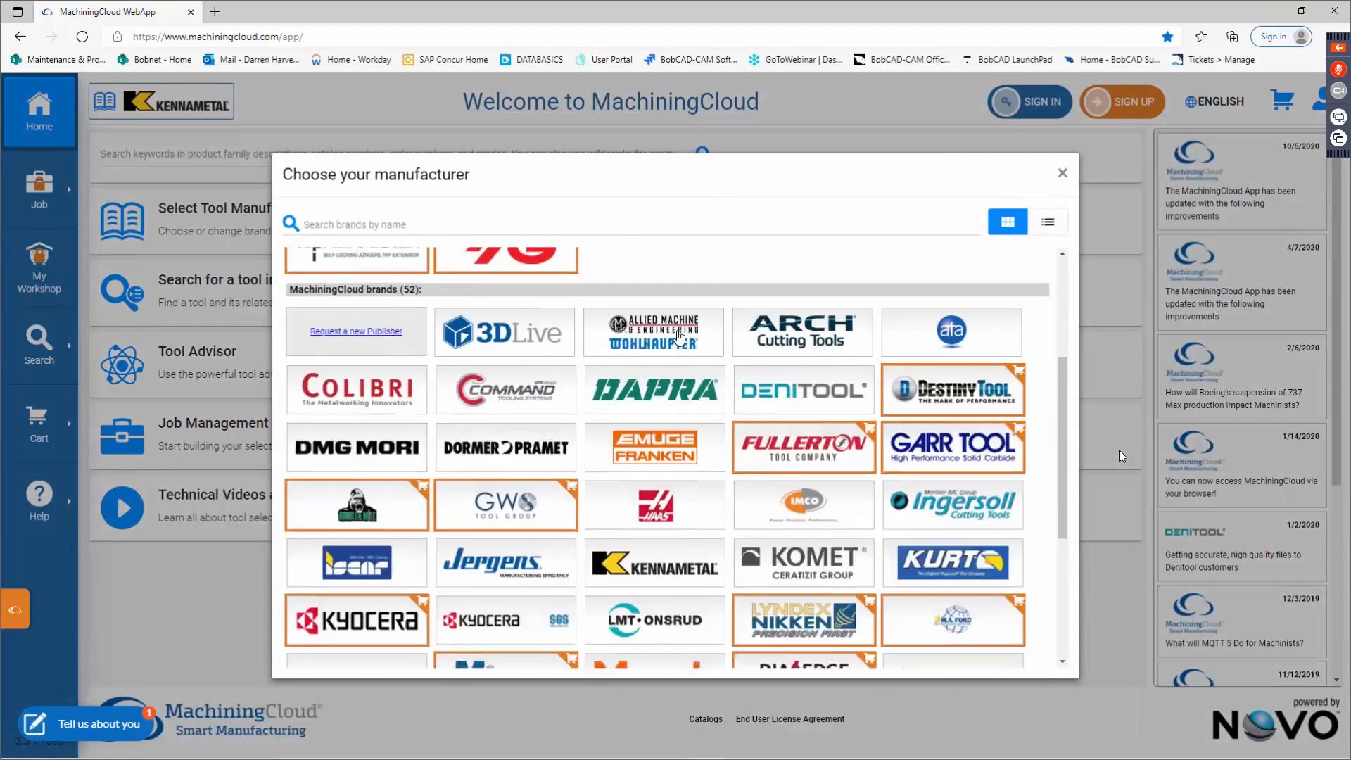
pyautogui.scroll(-3, 676, 344)
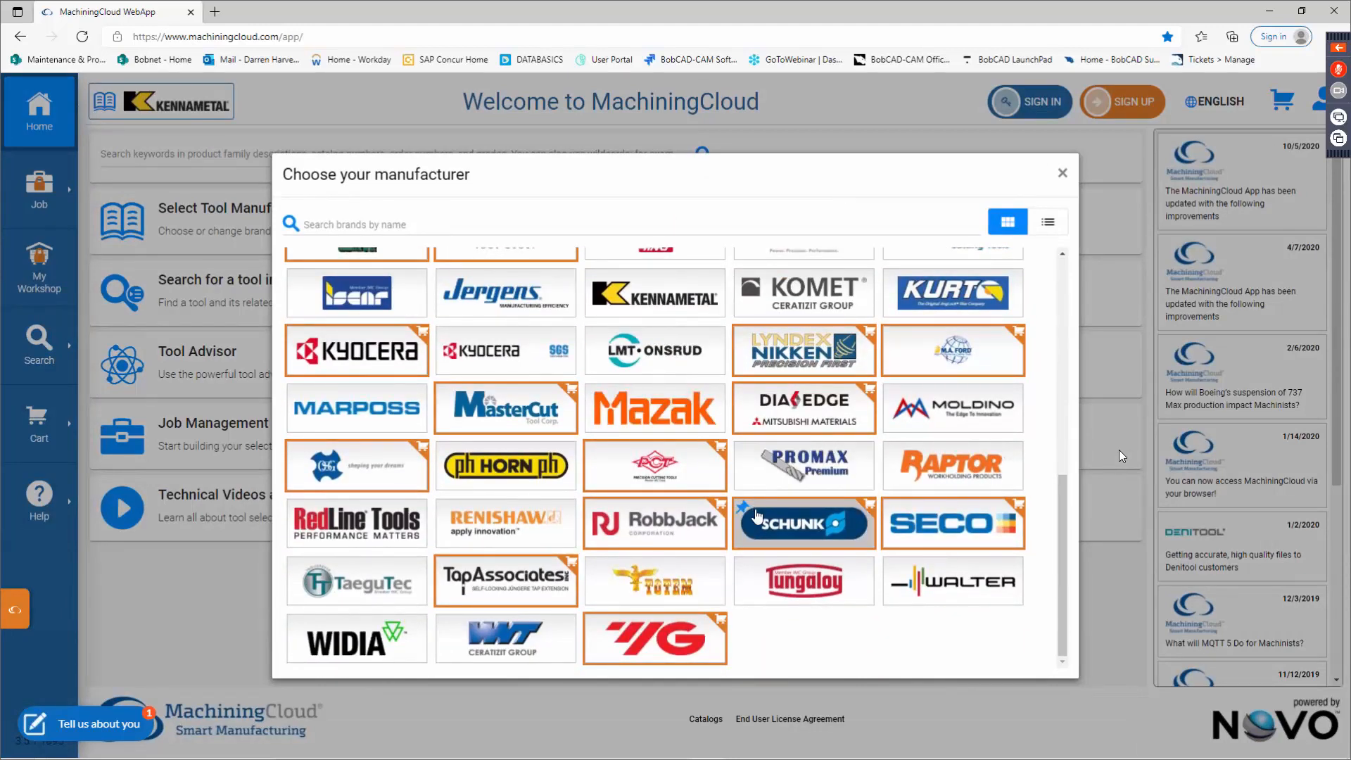
pyautogui.scroll(3, 760, 514)
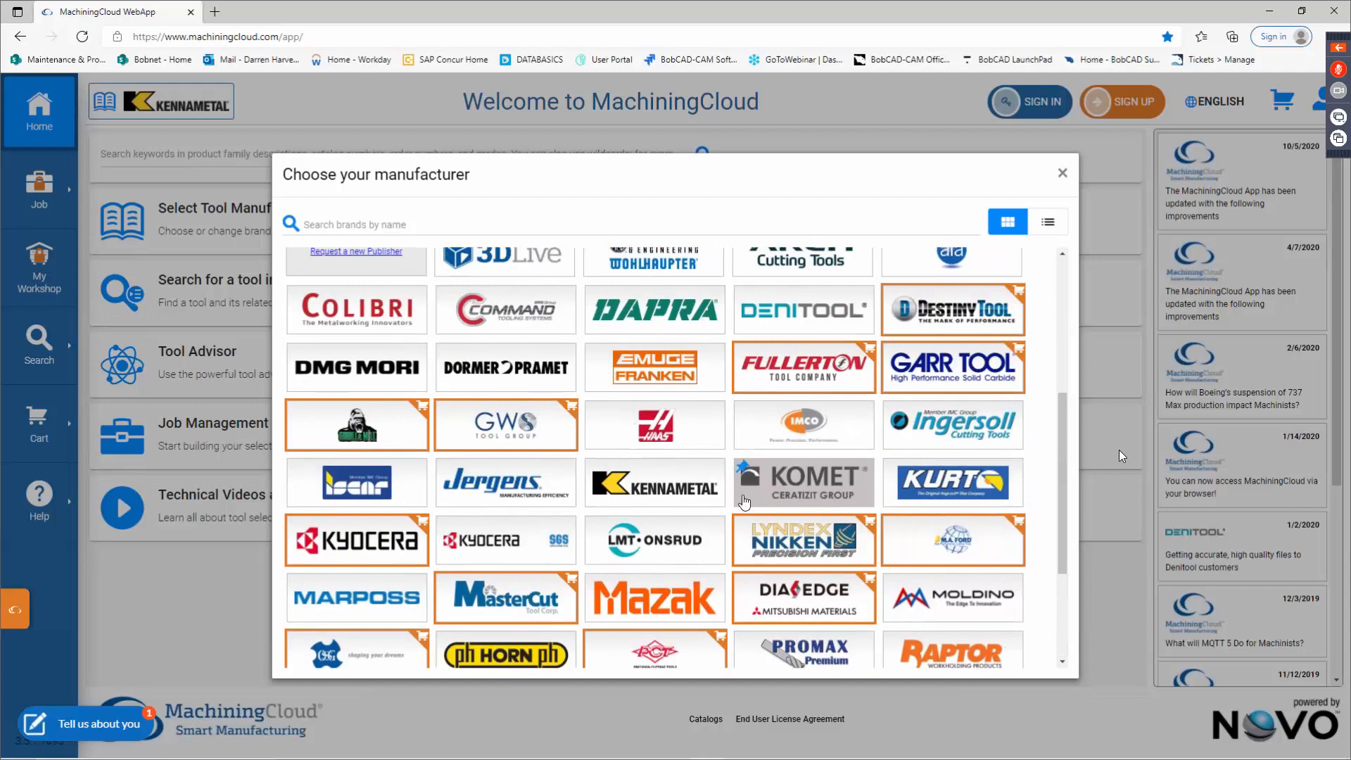
pyautogui.scroll(2, 744, 501)
pyautogui.scroll(1, 745, 502)
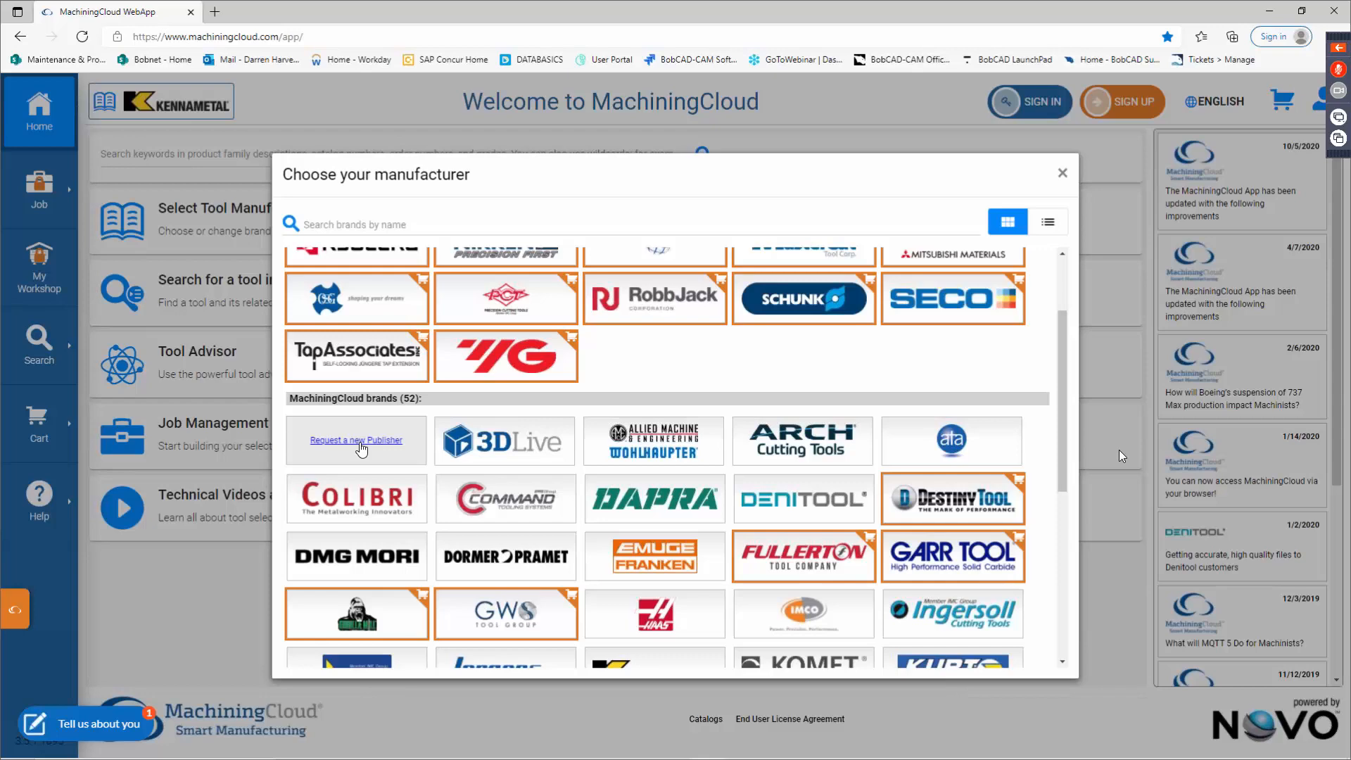
pyautogui.scroll(-3, 486, 493)
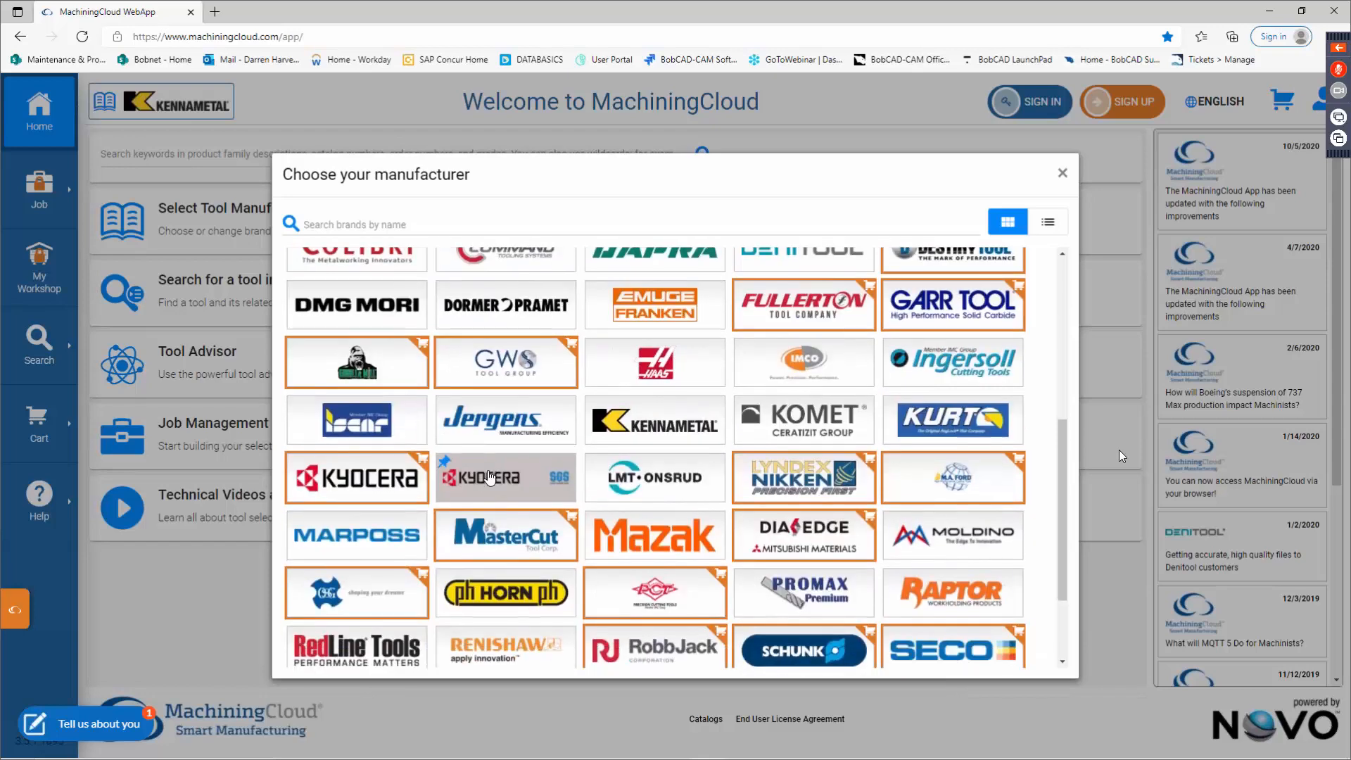
pyautogui.click(666, 433)
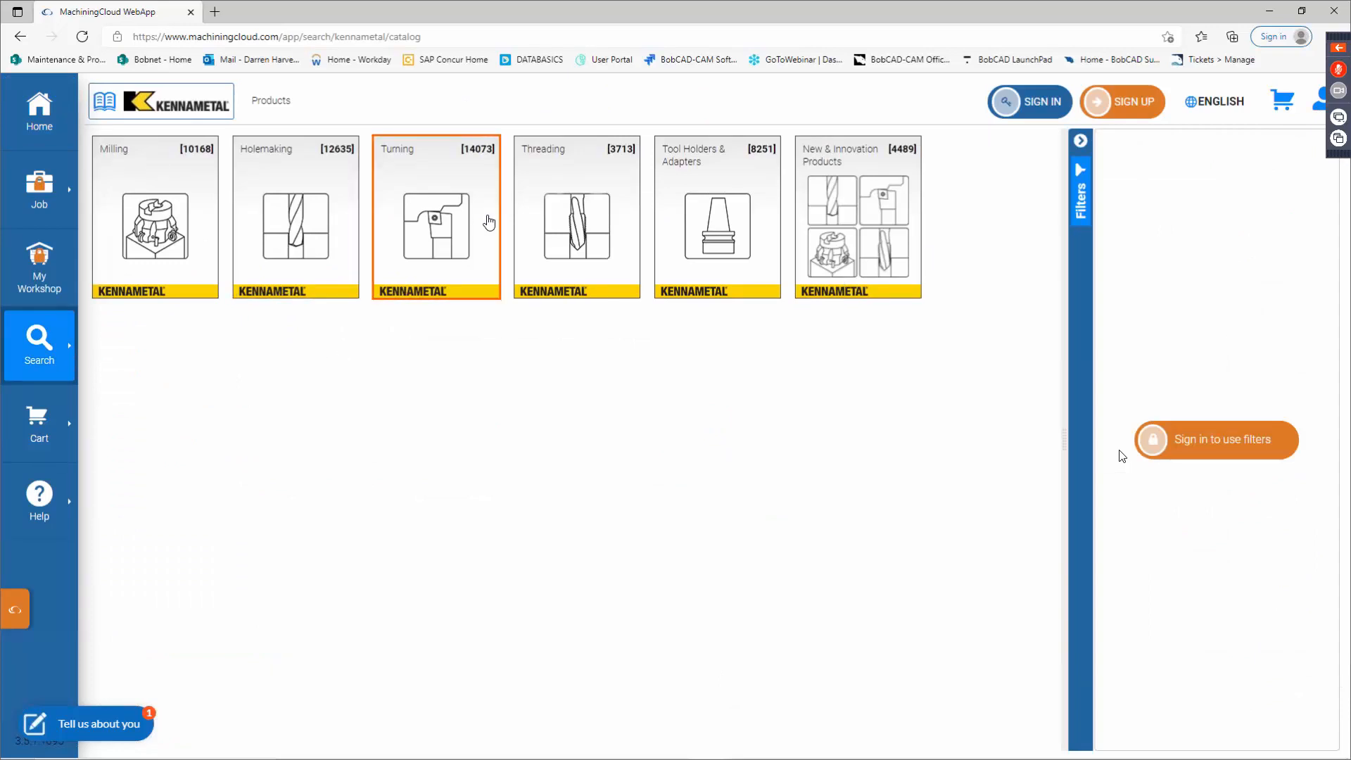
# Step: Navigate the Kennametal catalog through Turning, O.D. and I.D. Turning, Internal Machining and Carbide Boring Bars to the Kendex C-Style Clamping bars
pyautogui.click(421, 234)
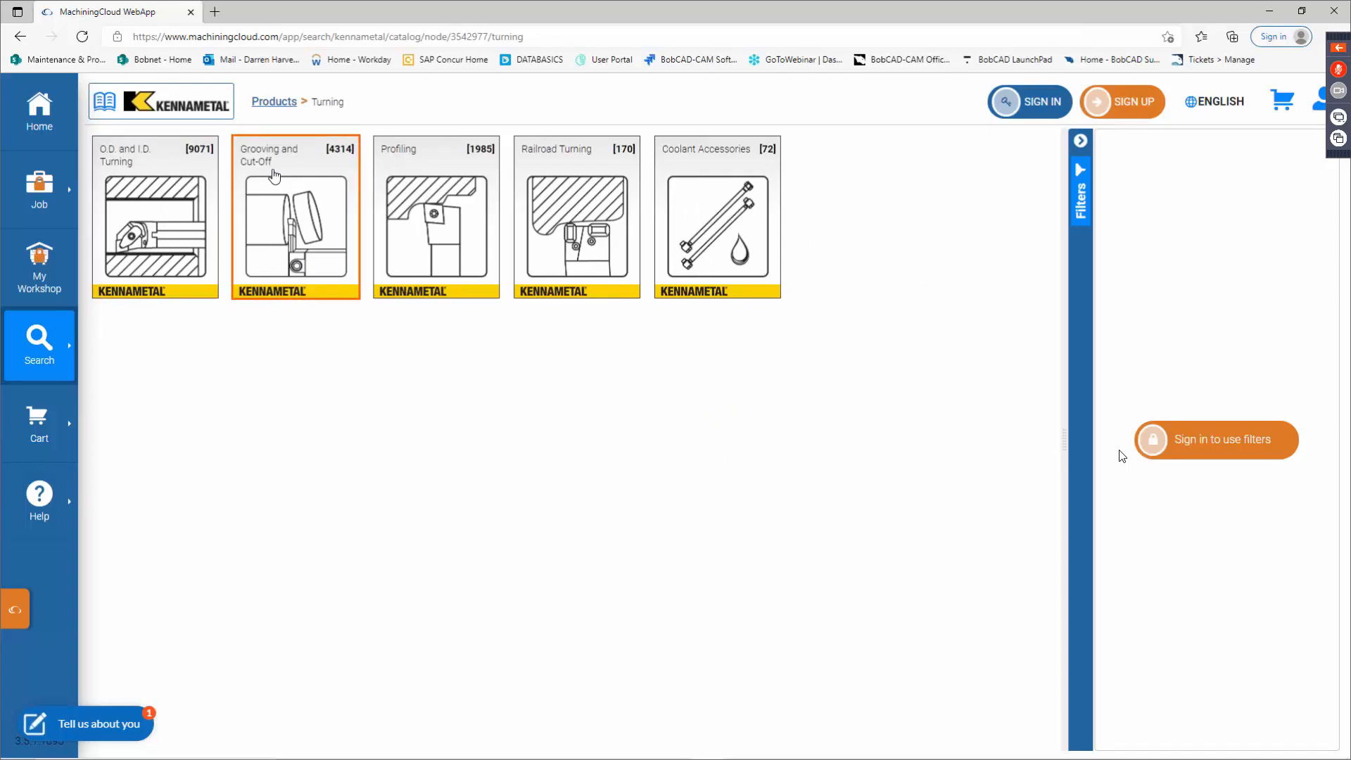
pyautogui.click(141, 201)
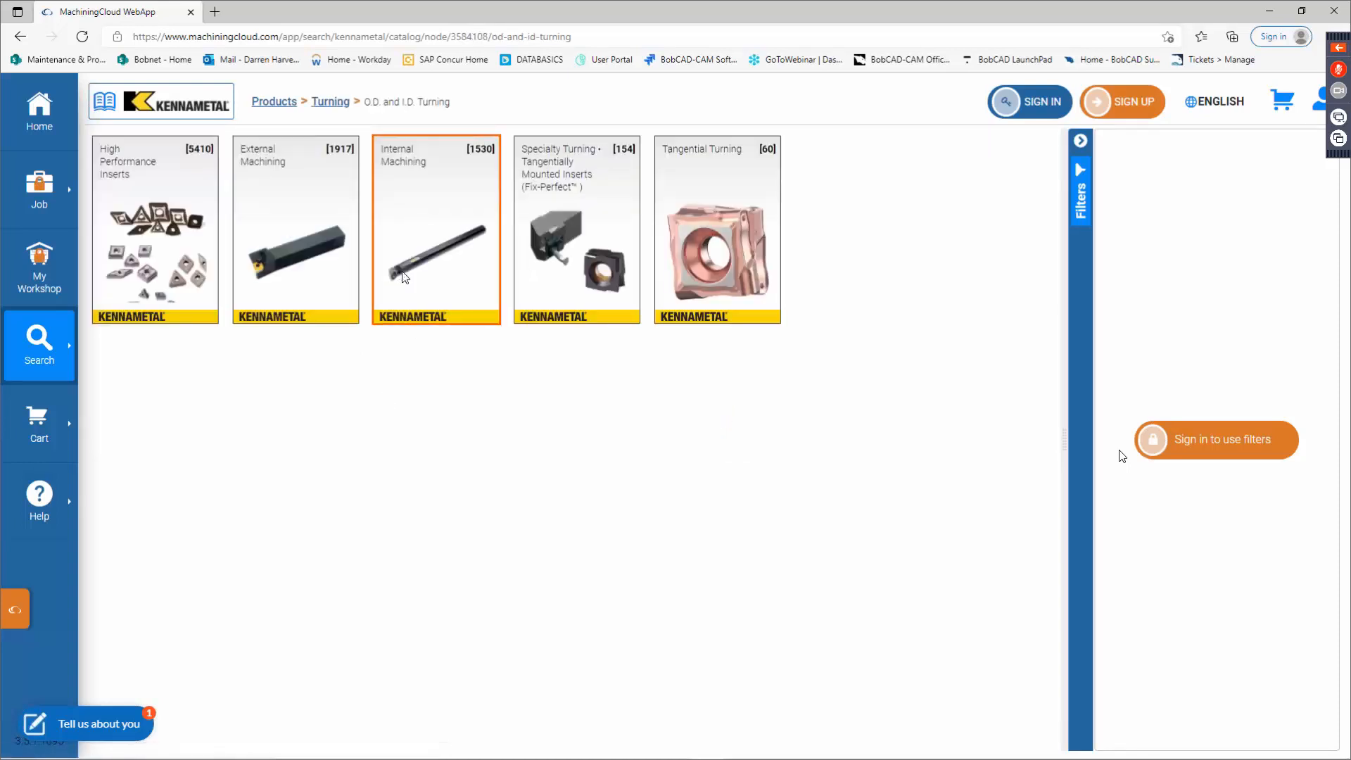
pyautogui.click(420, 193)
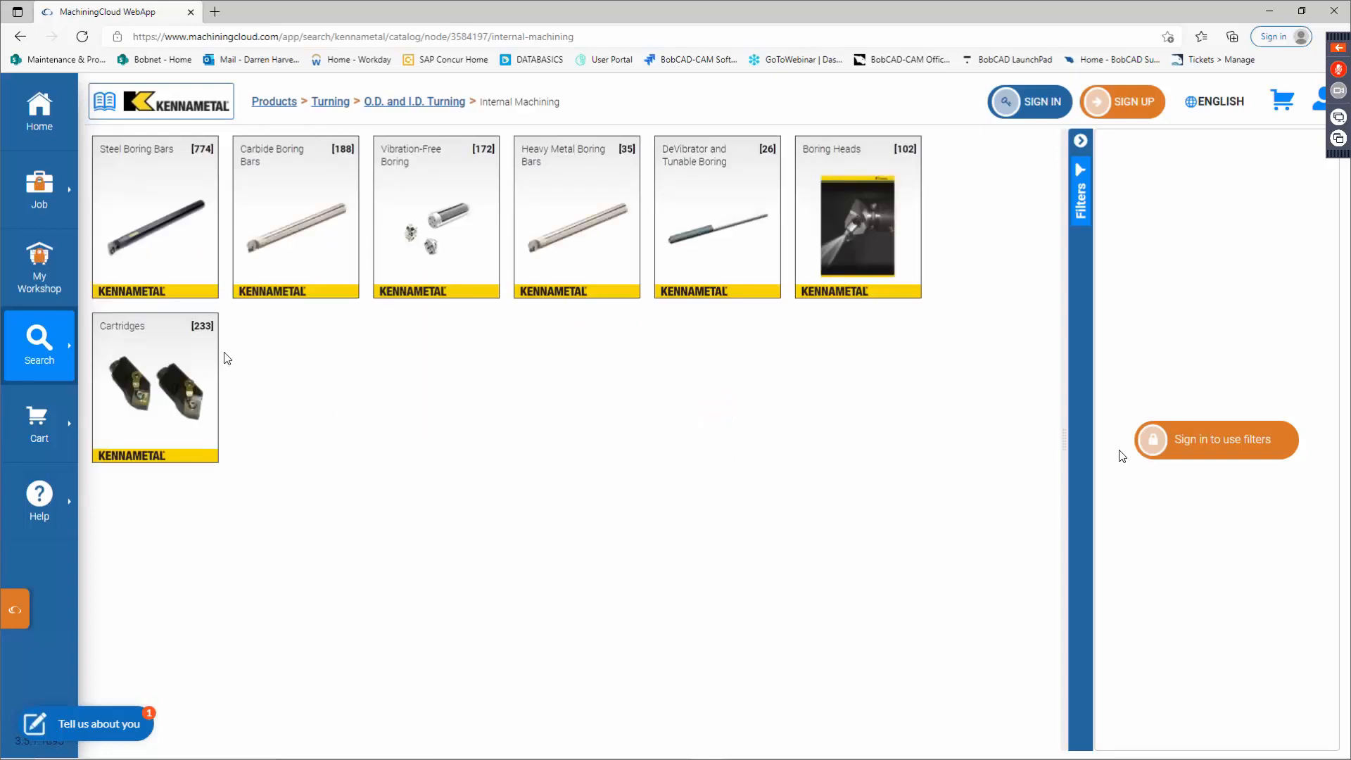
pyautogui.click(339, 231)
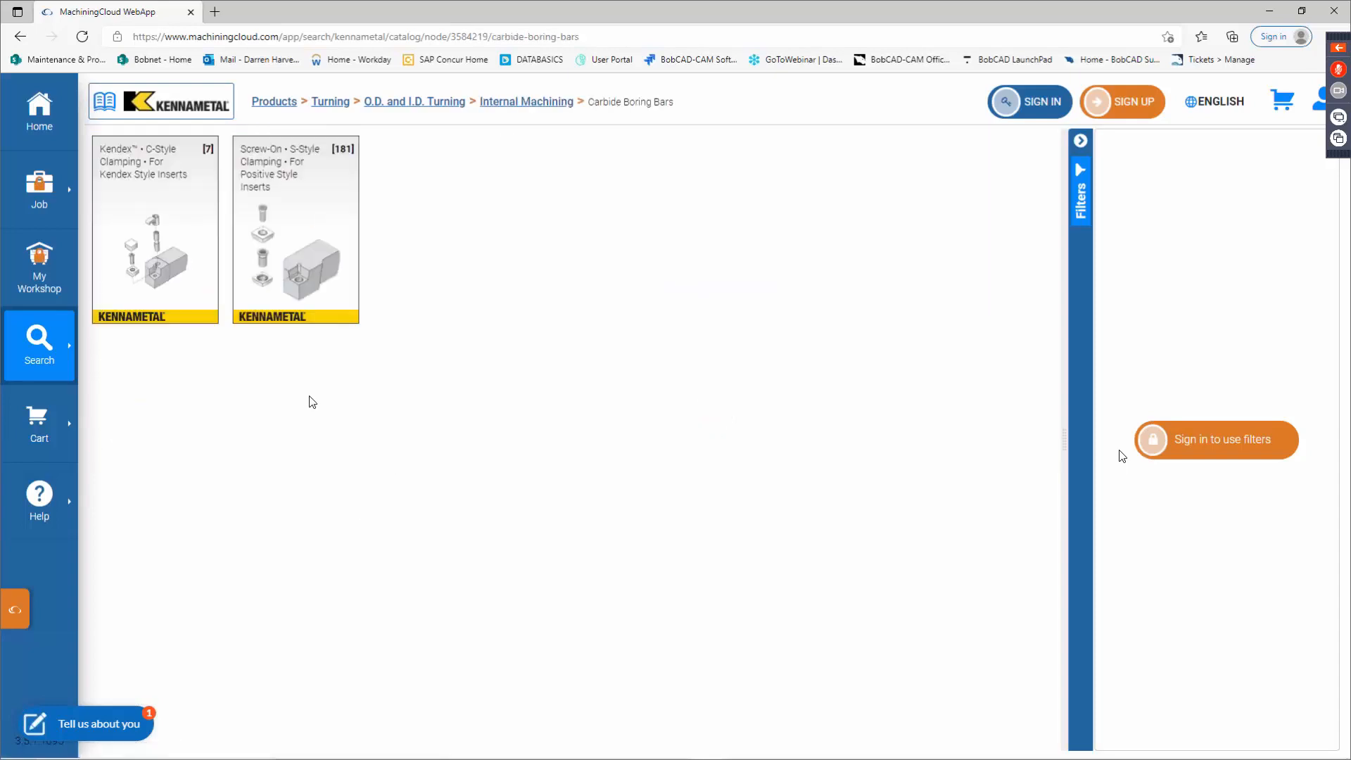
pyautogui.click(143, 241)
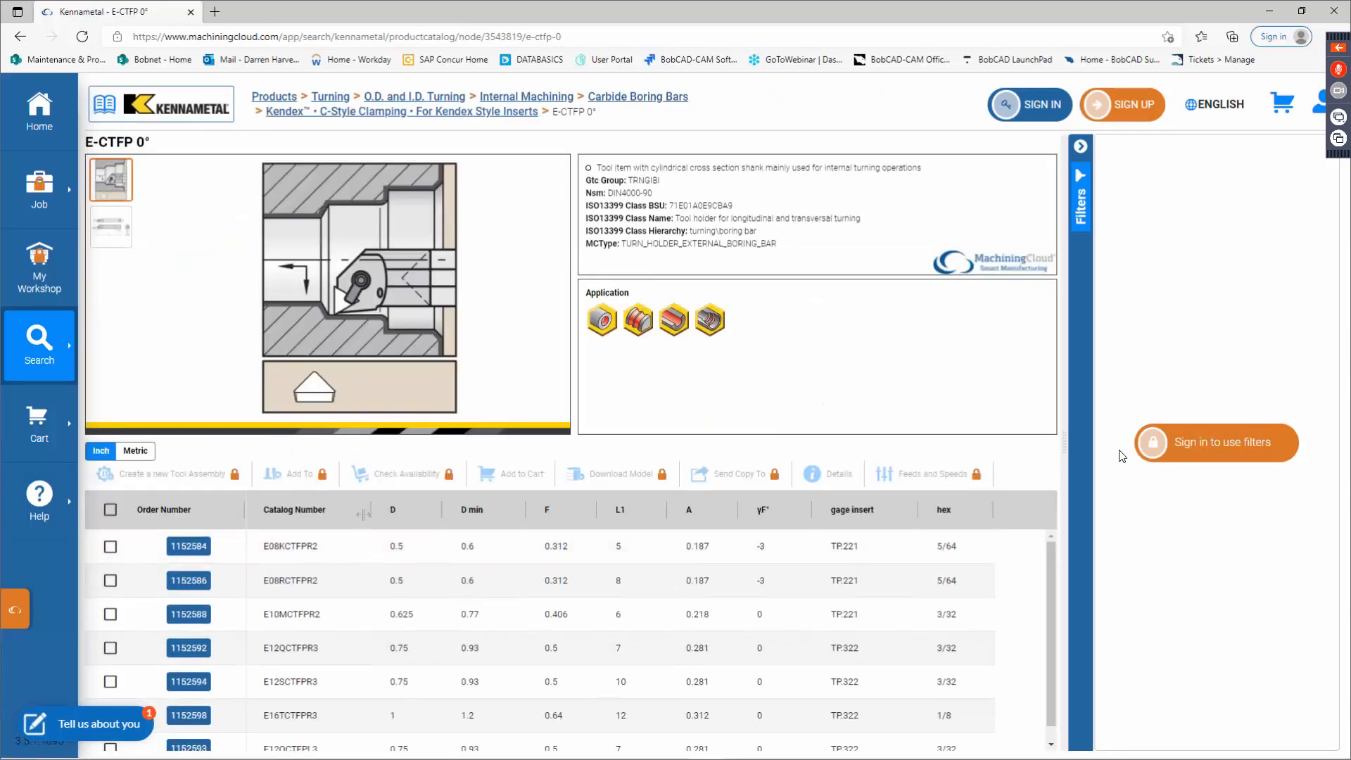
# Step: Open the E08KCTFPR2 boring bar from the E-CTFP 0° list and review its specifications and similar items
pyautogui.scroll(-1, 470, 542)
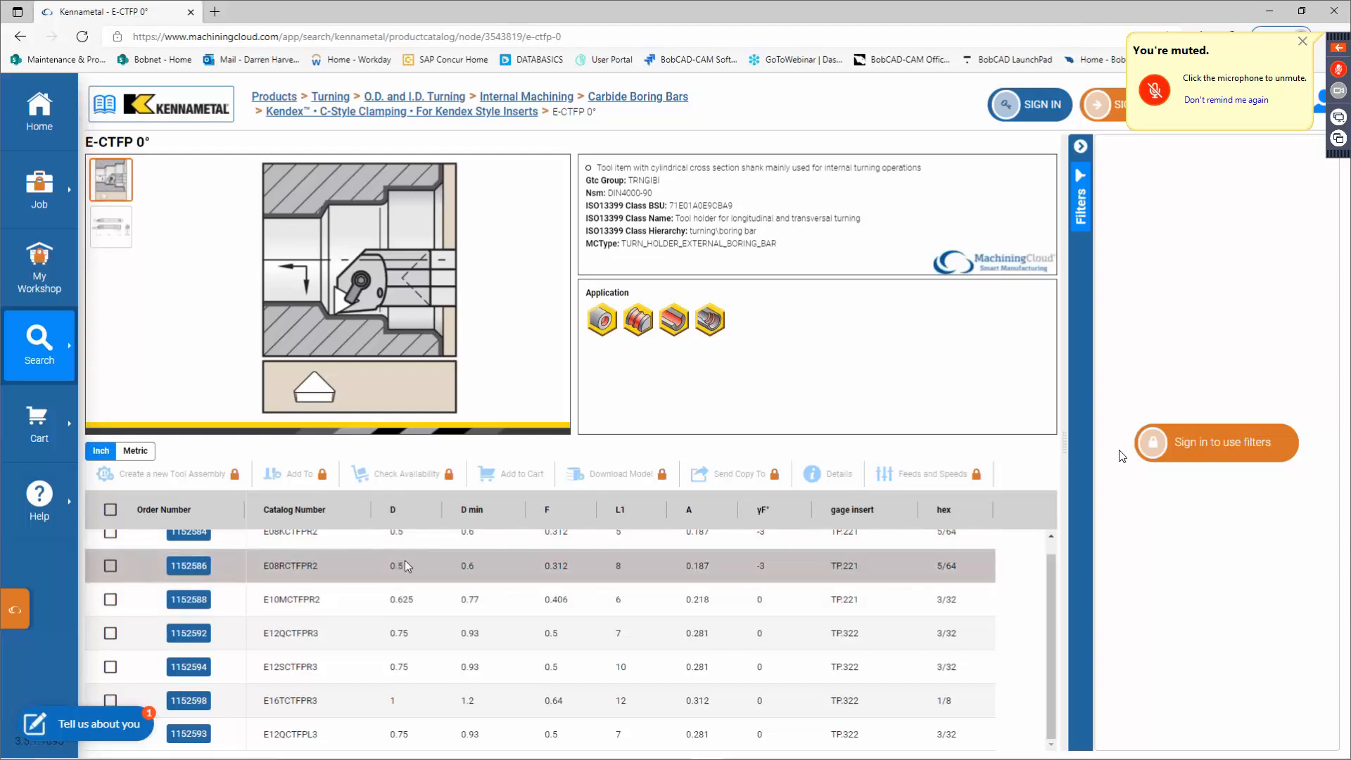
pyautogui.scroll(1, 415, 561)
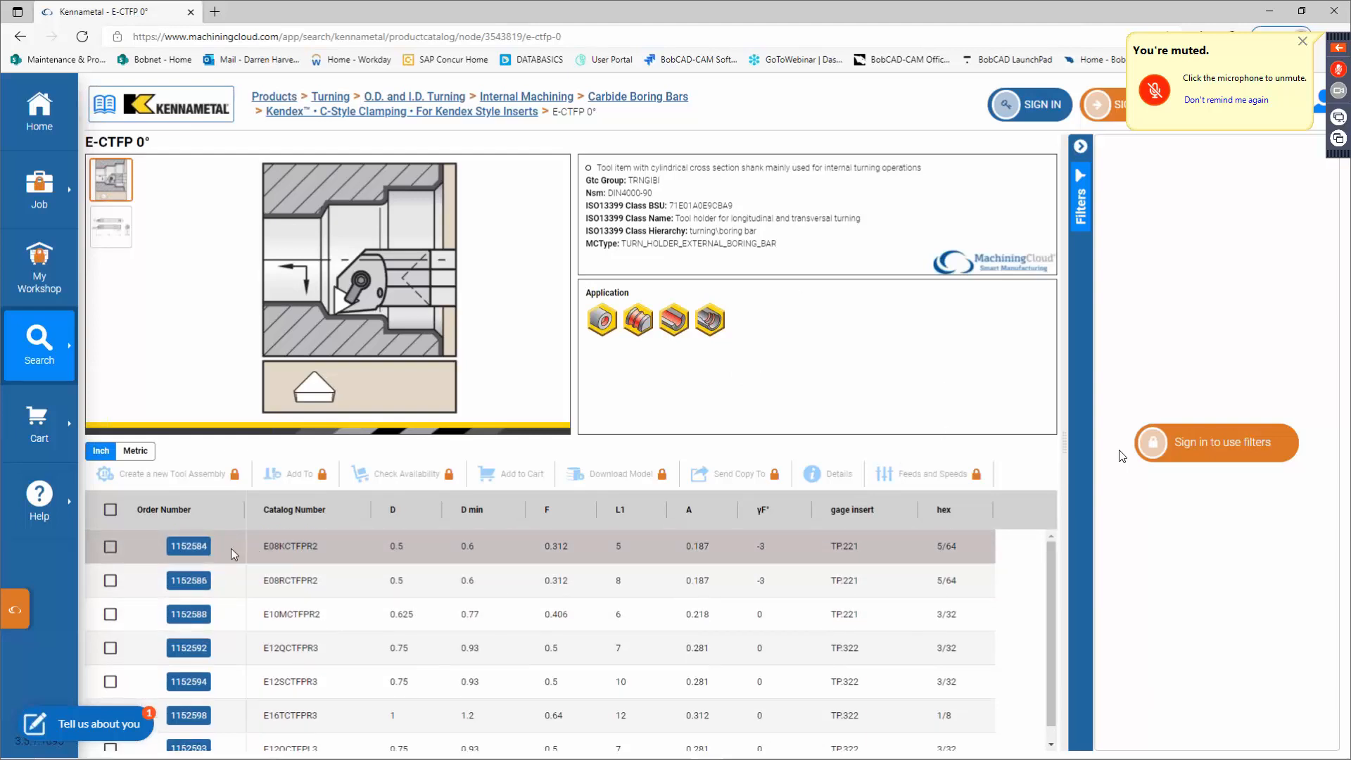
pyautogui.click(189, 546)
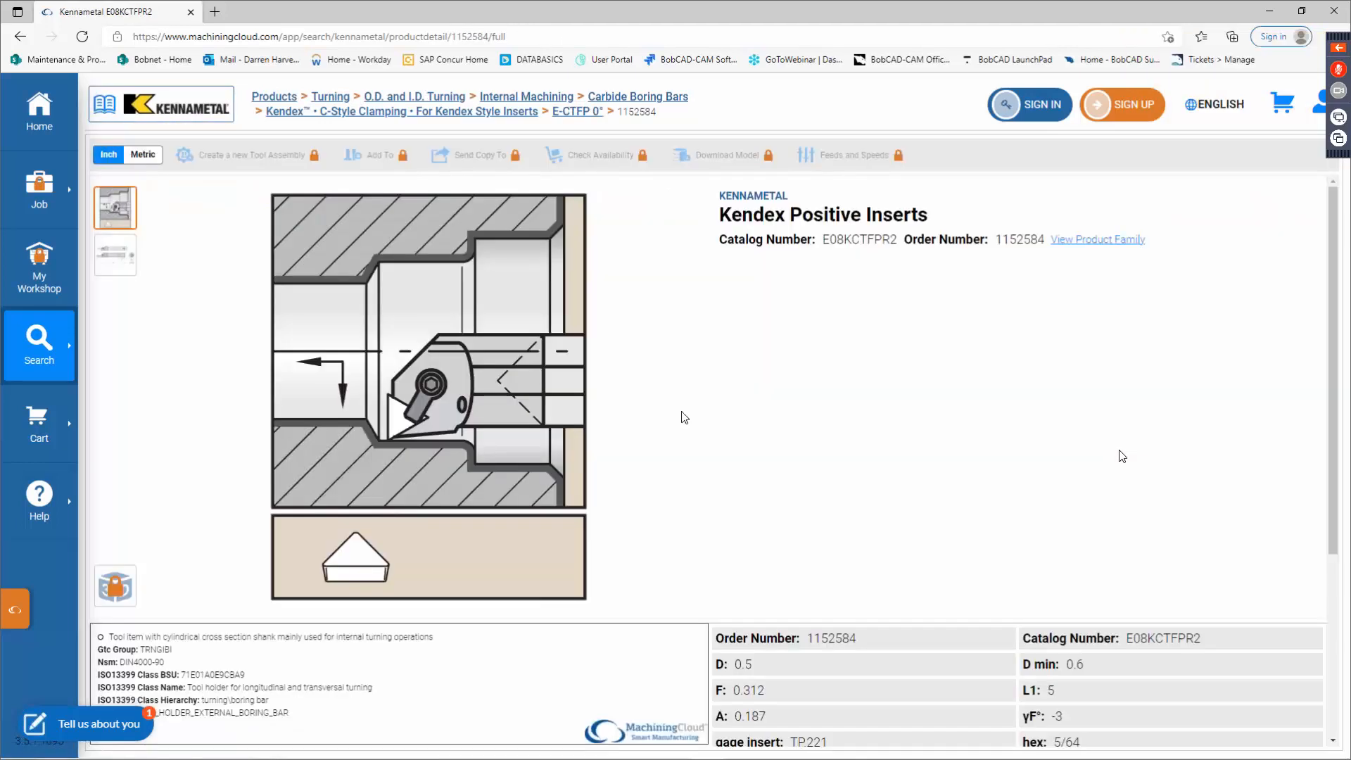
pyautogui.scroll(-6, 646, 420)
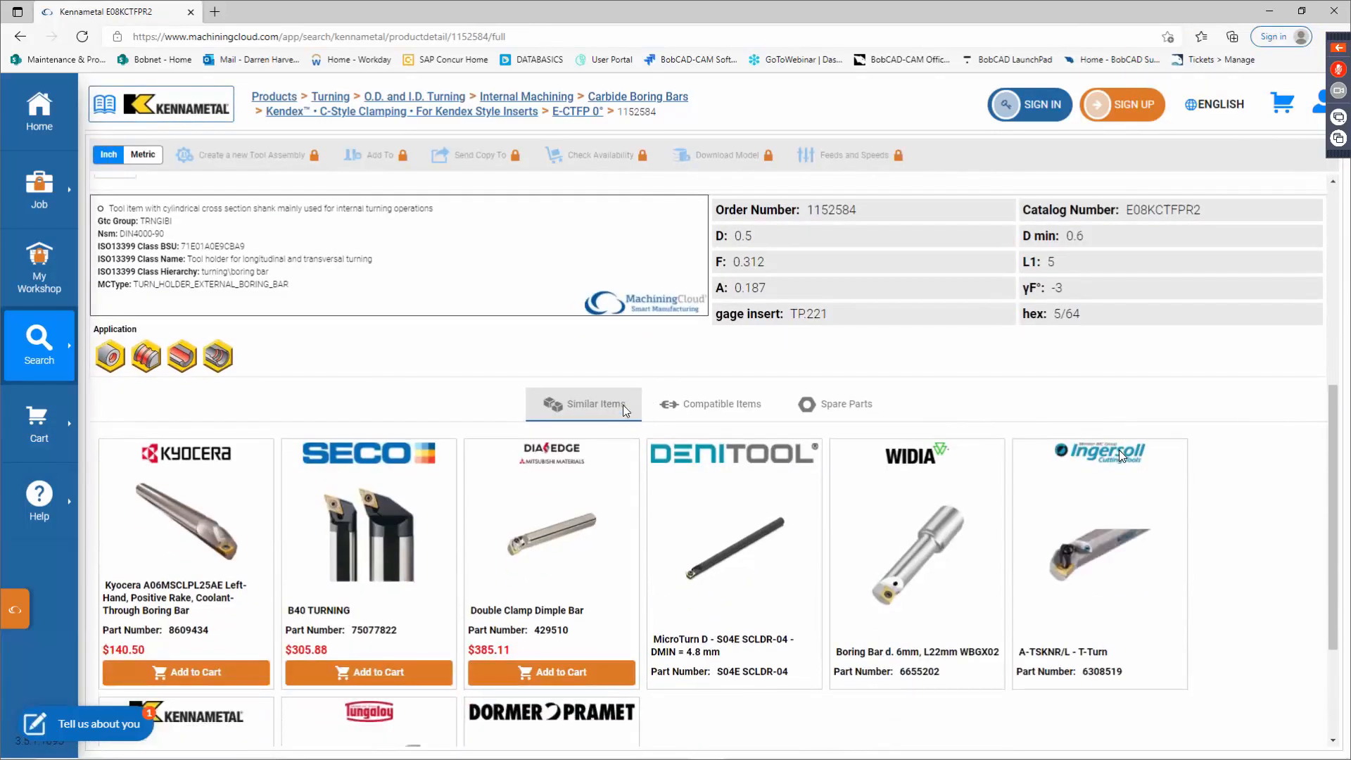
pyautogui.scroll(4, 366, 384)
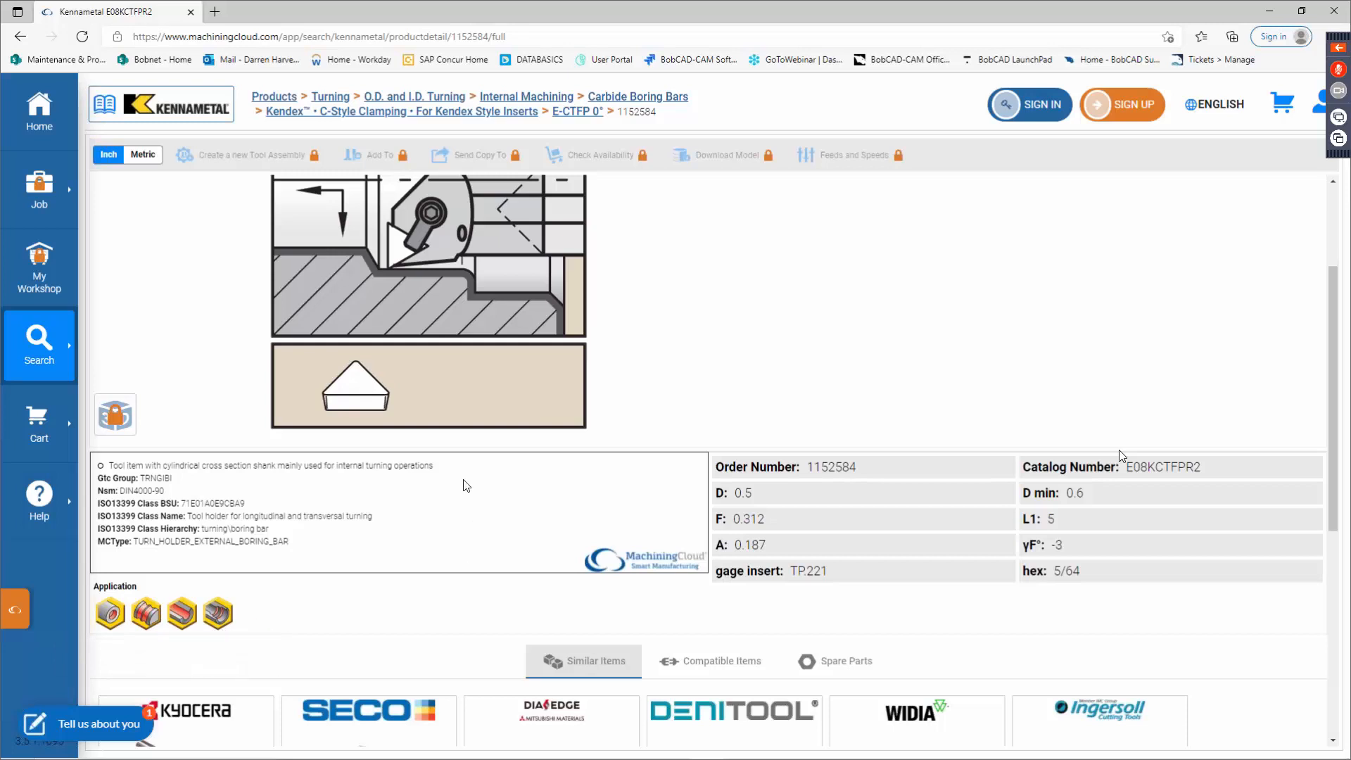
pyautogui.scroll(3, 467, 461)
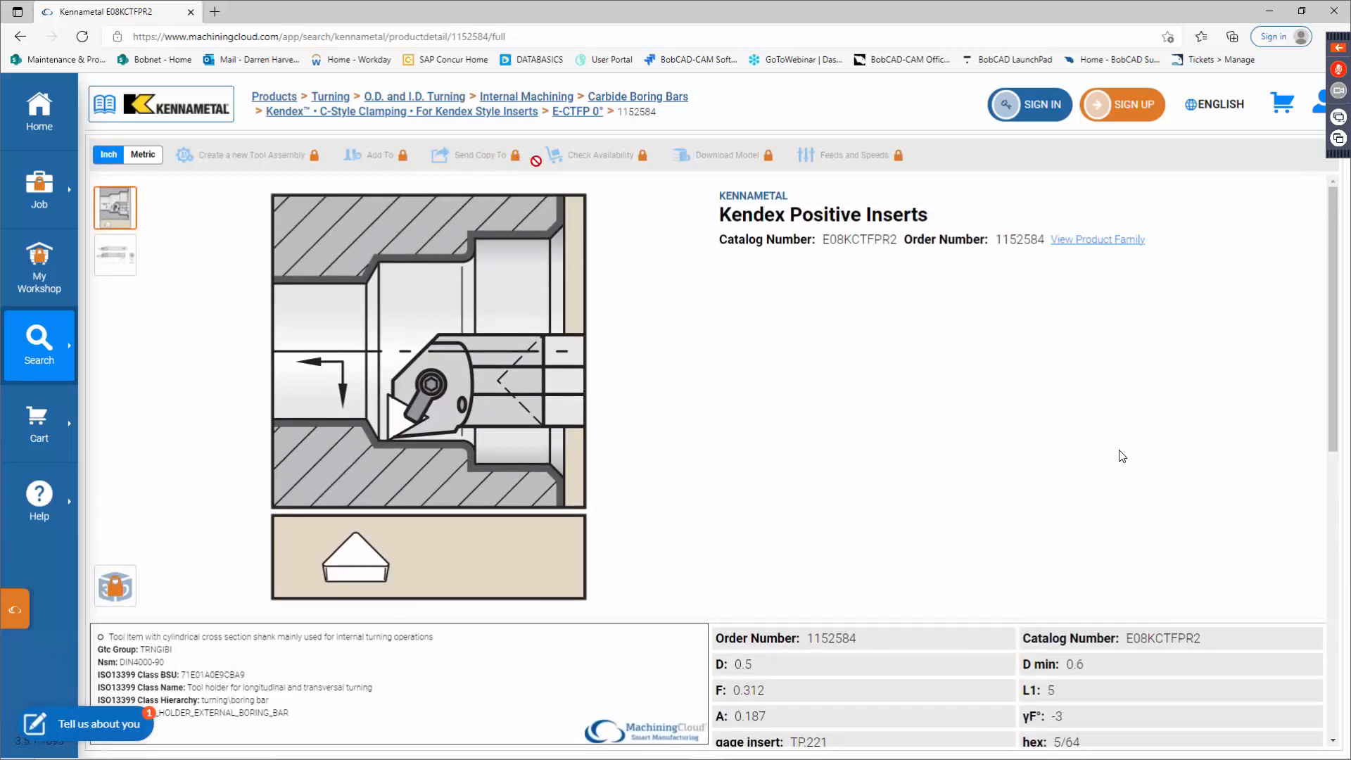
# Step: Sign in to the MachiningCloud account and dismiss the coupon promotion
pyautogui.click(1029, 114)
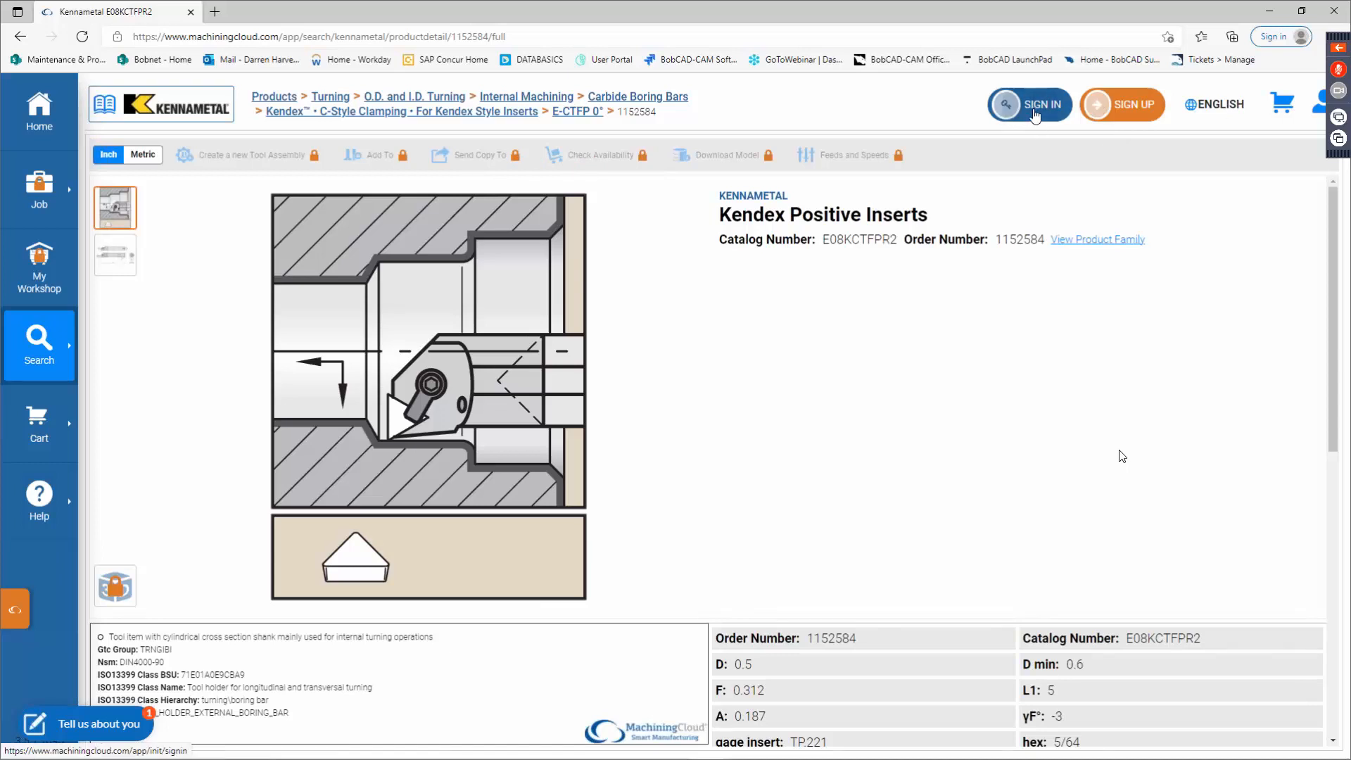
pyautogui.click(669, 527)
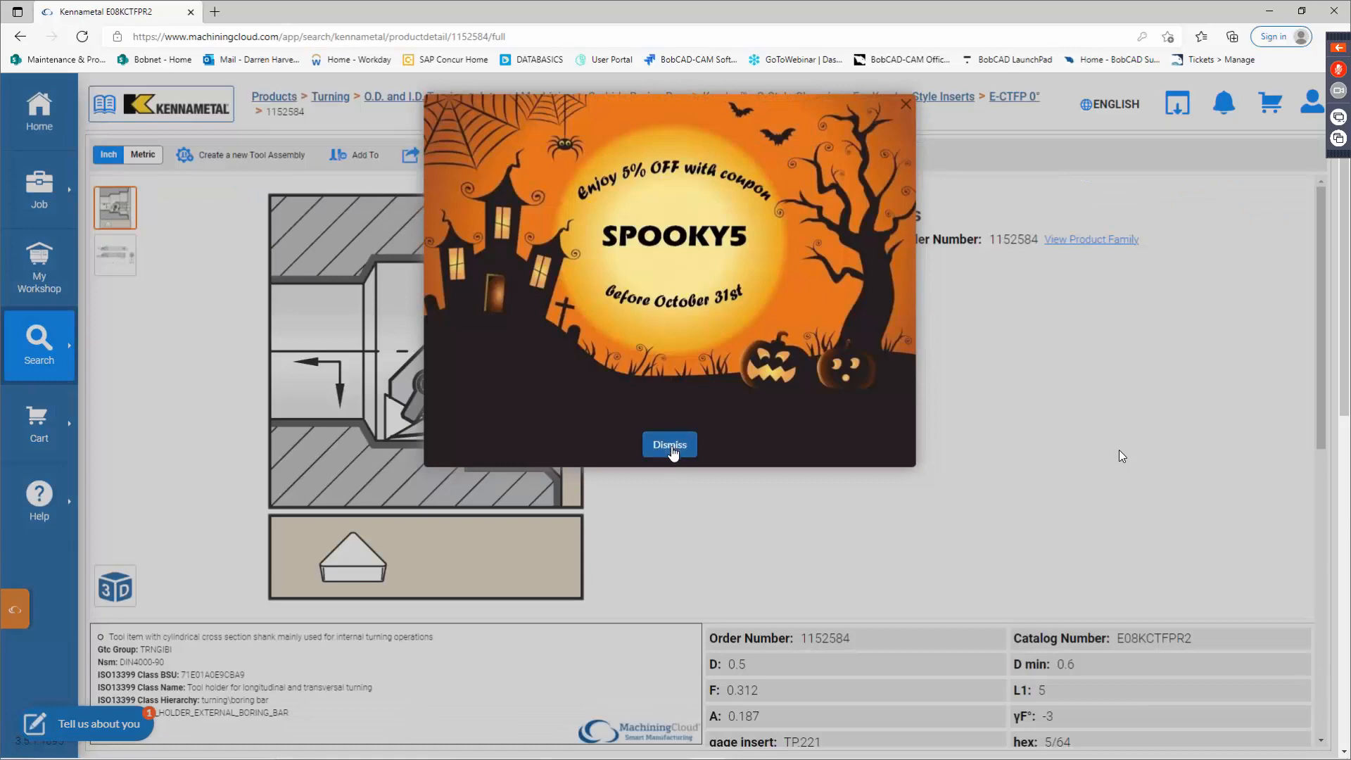
pyautogui.click(671, 448)
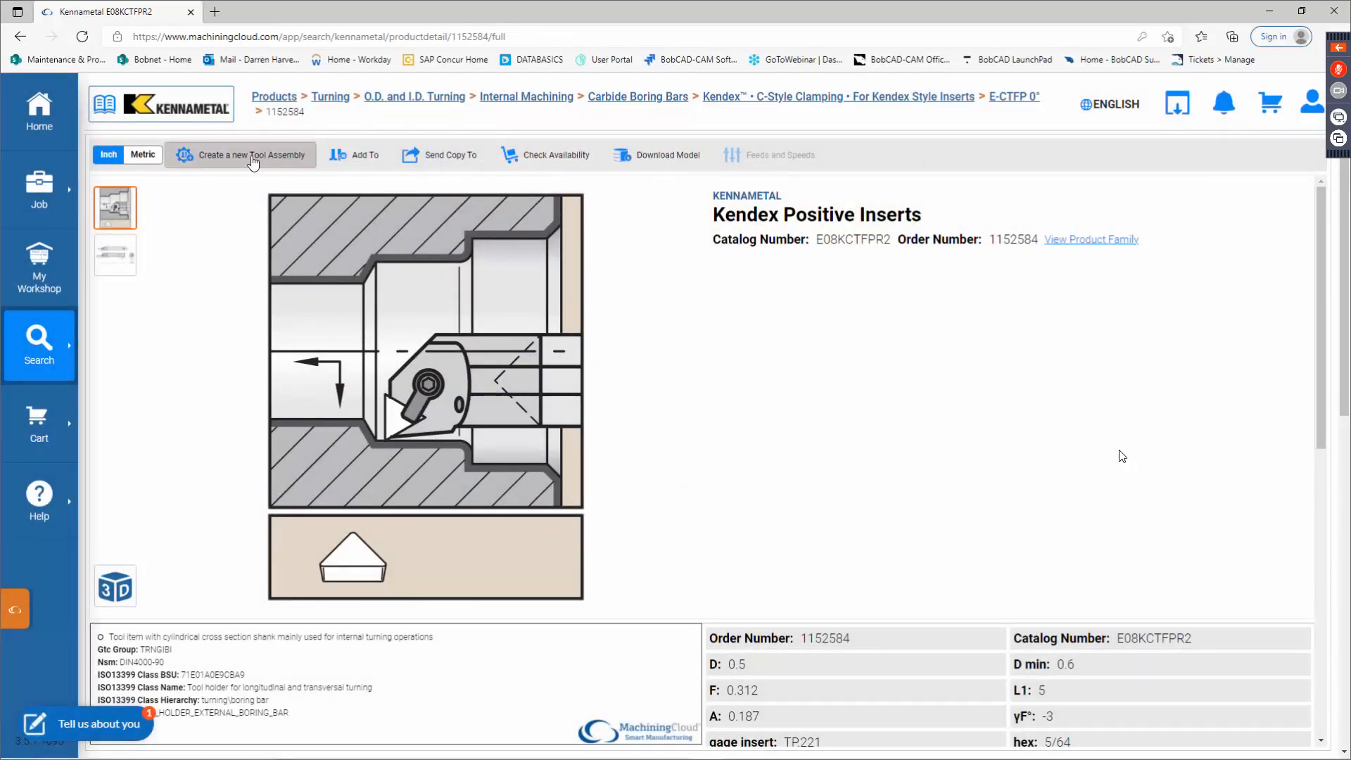
# Step: Create a new tool assembly from the E08KCTFPR2 boring bar and add the TPG221T0420 carbide insert in grade KY1615
pyautogui.click(242, 161)
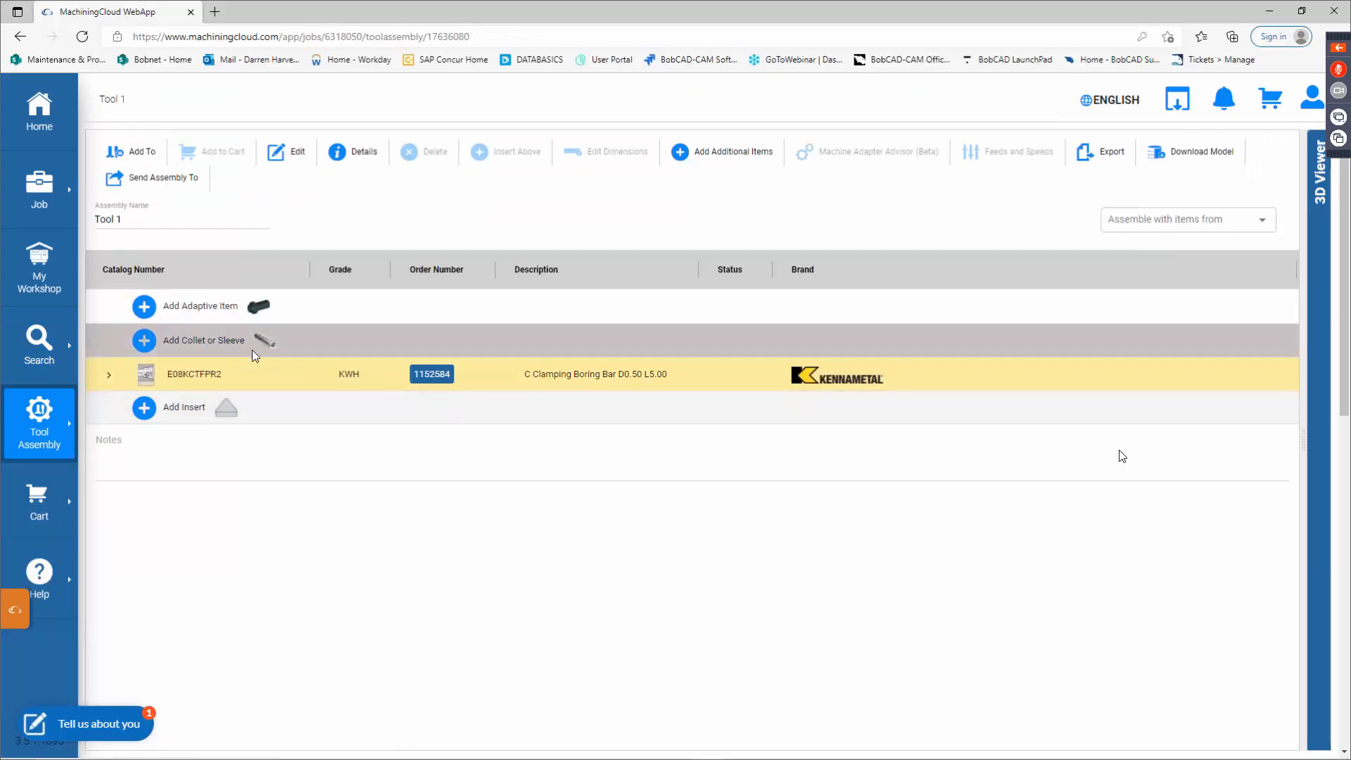
pyautogui.scroll(-2, 233, 377)
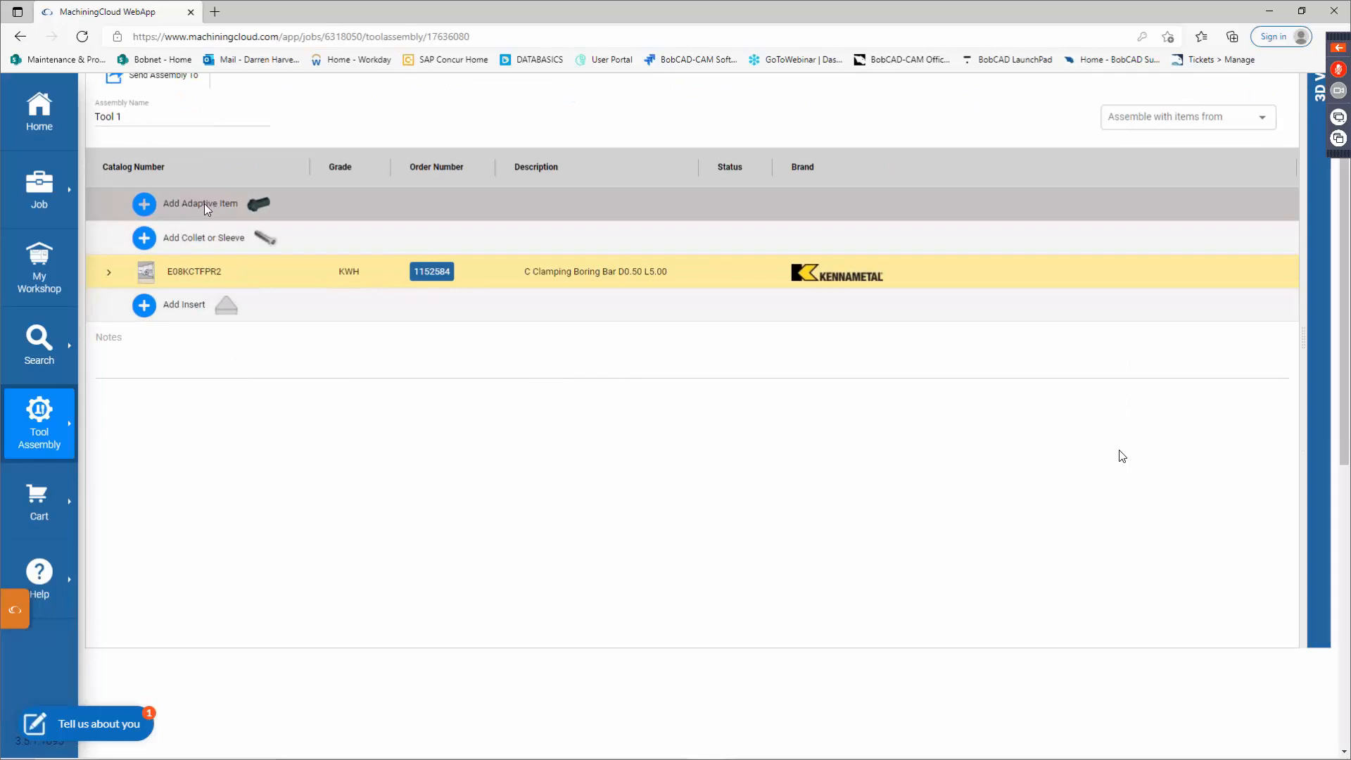
pyautogui.click(184, 305)
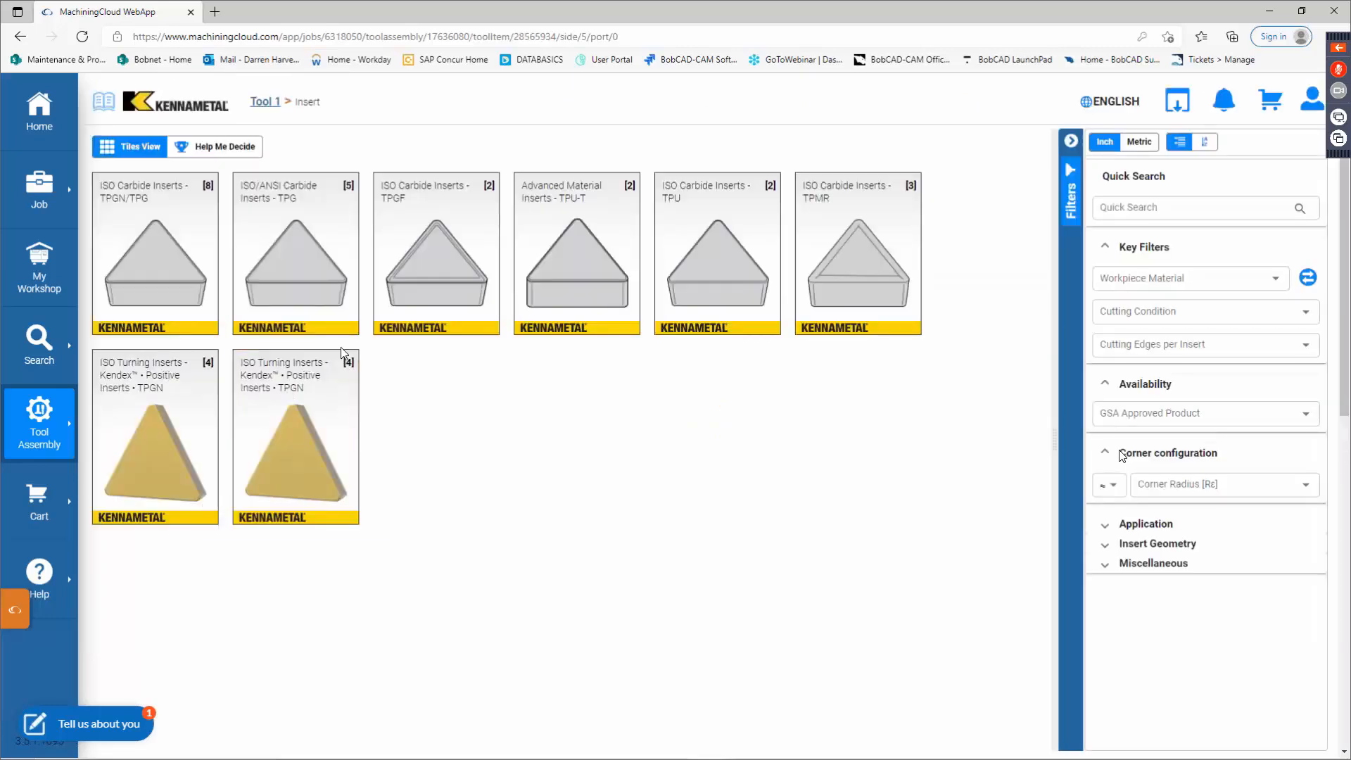
pyautogui.click(276, 280)
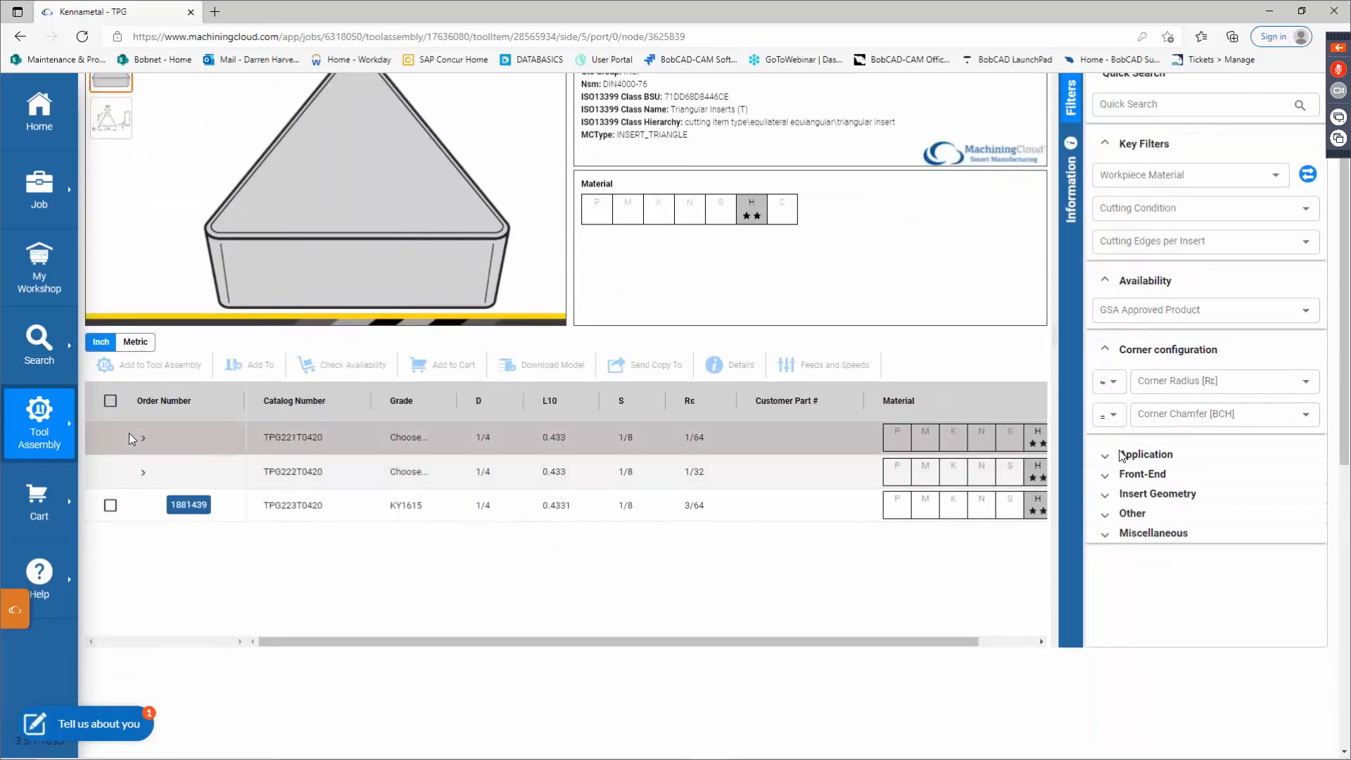
pyautogui.click(143, 437)
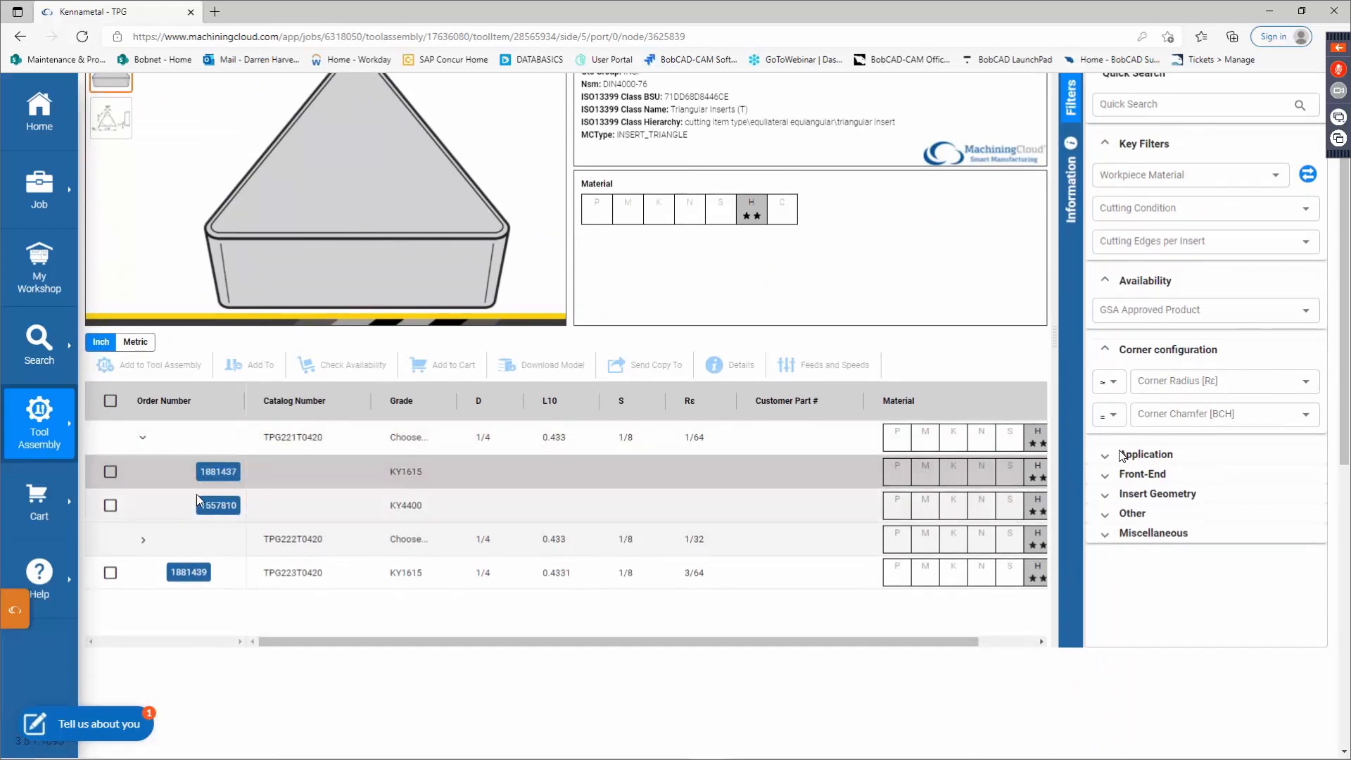
pyautogui.click(412, 474)
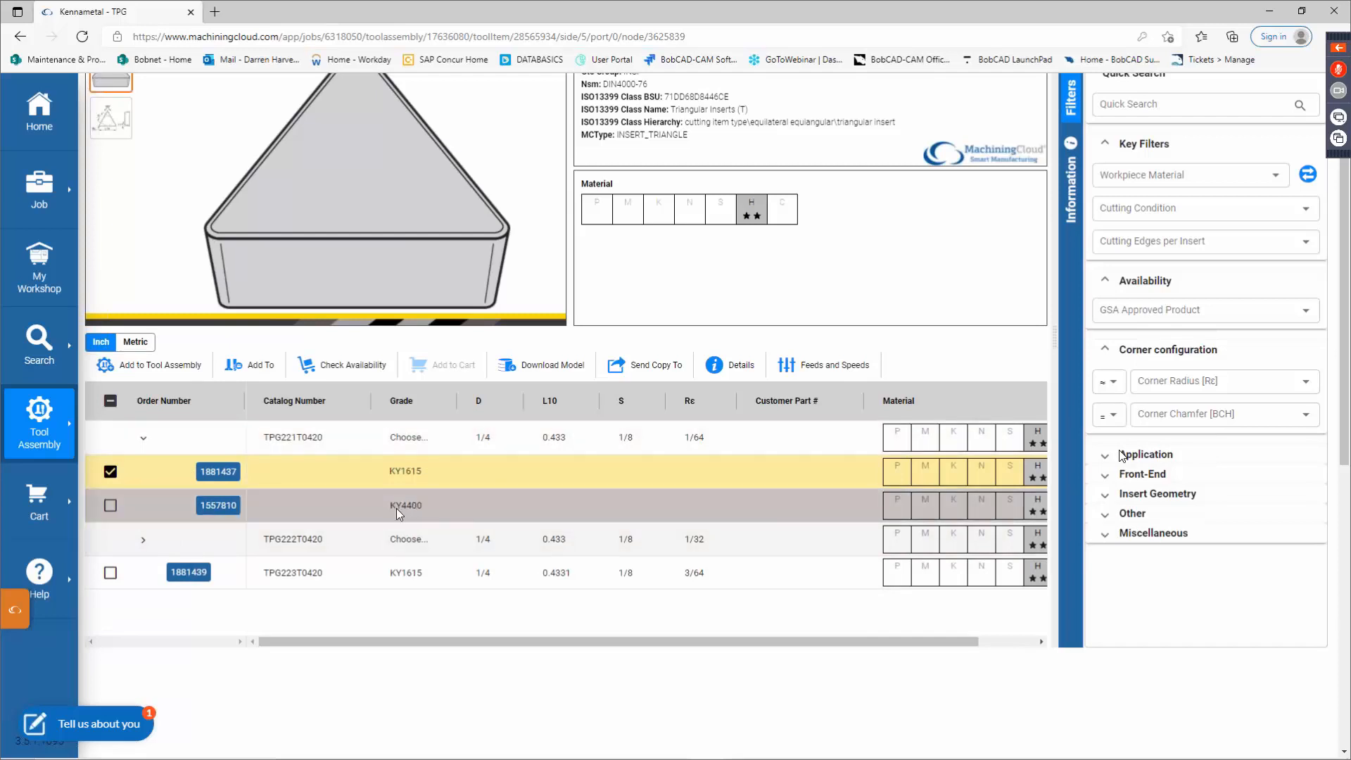
pyautogui.scroll(2, 396, 500)
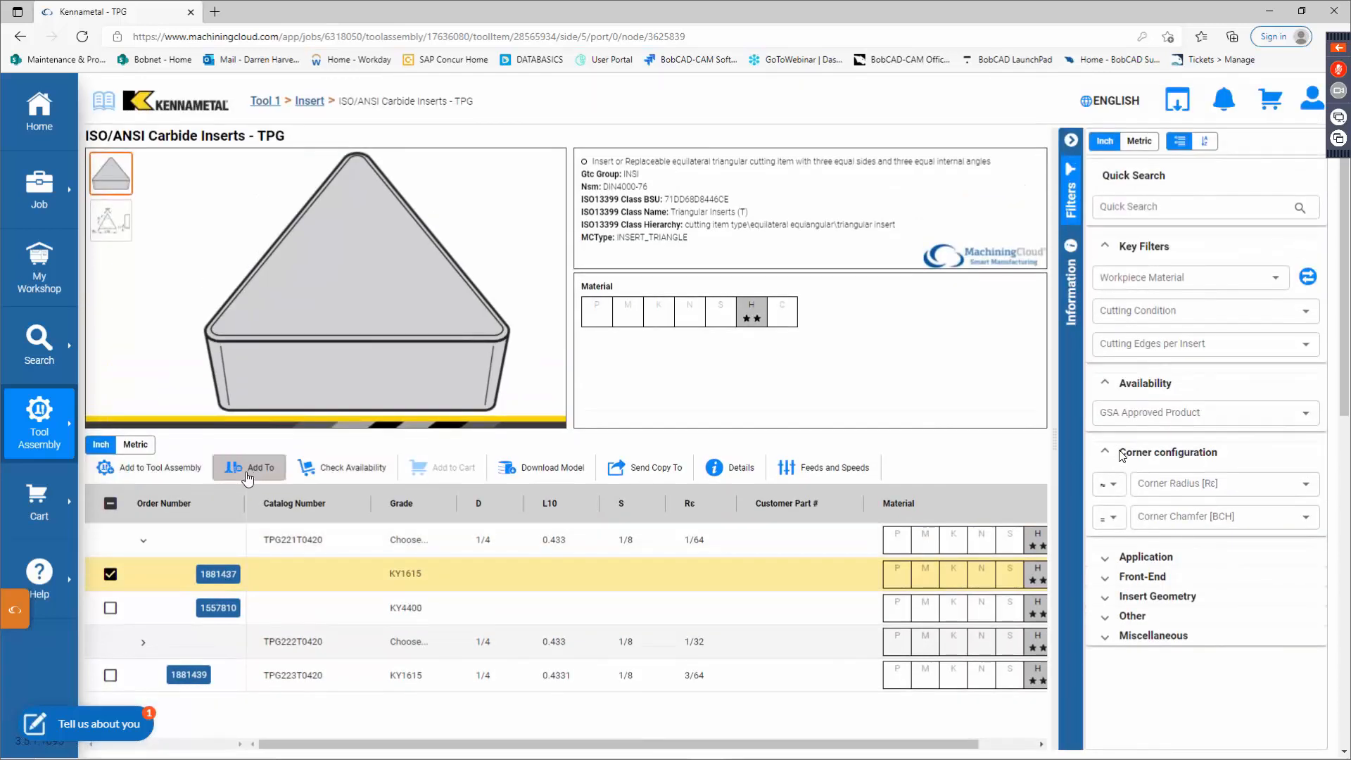
pyautogui.click(157, 471)
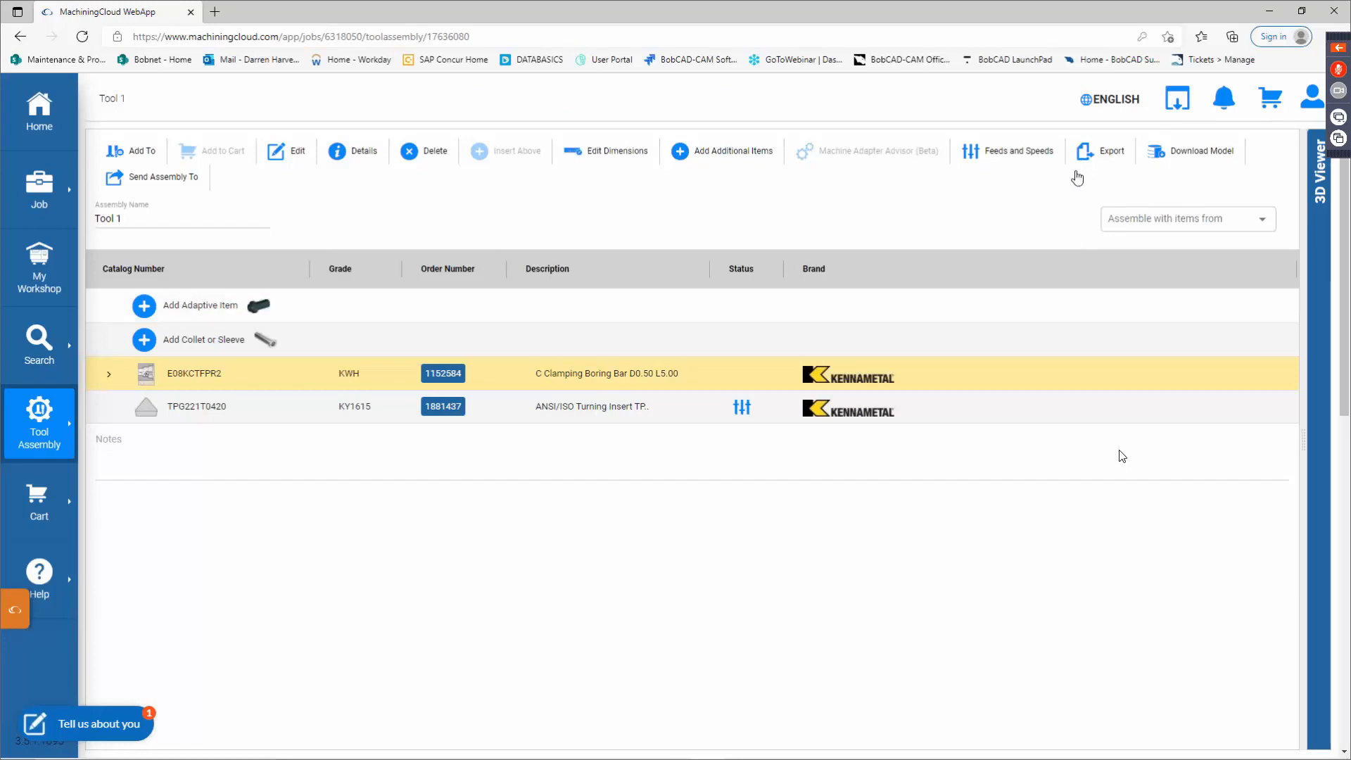
# Step: Start exporting the tool assembly for BobCAD-CAM, check the export progress, and cancel the export
pyautogui.click(1096, 156)
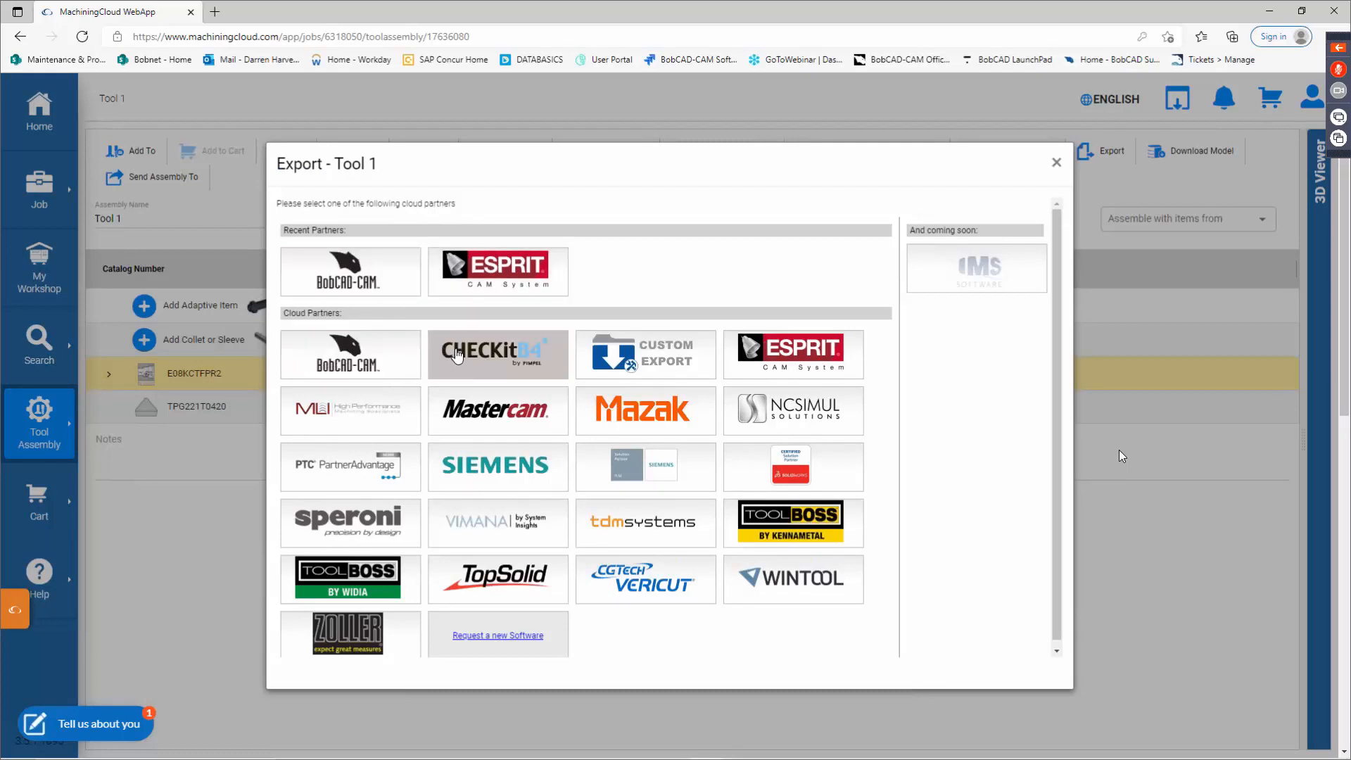
pyautogui.click(347, 262)
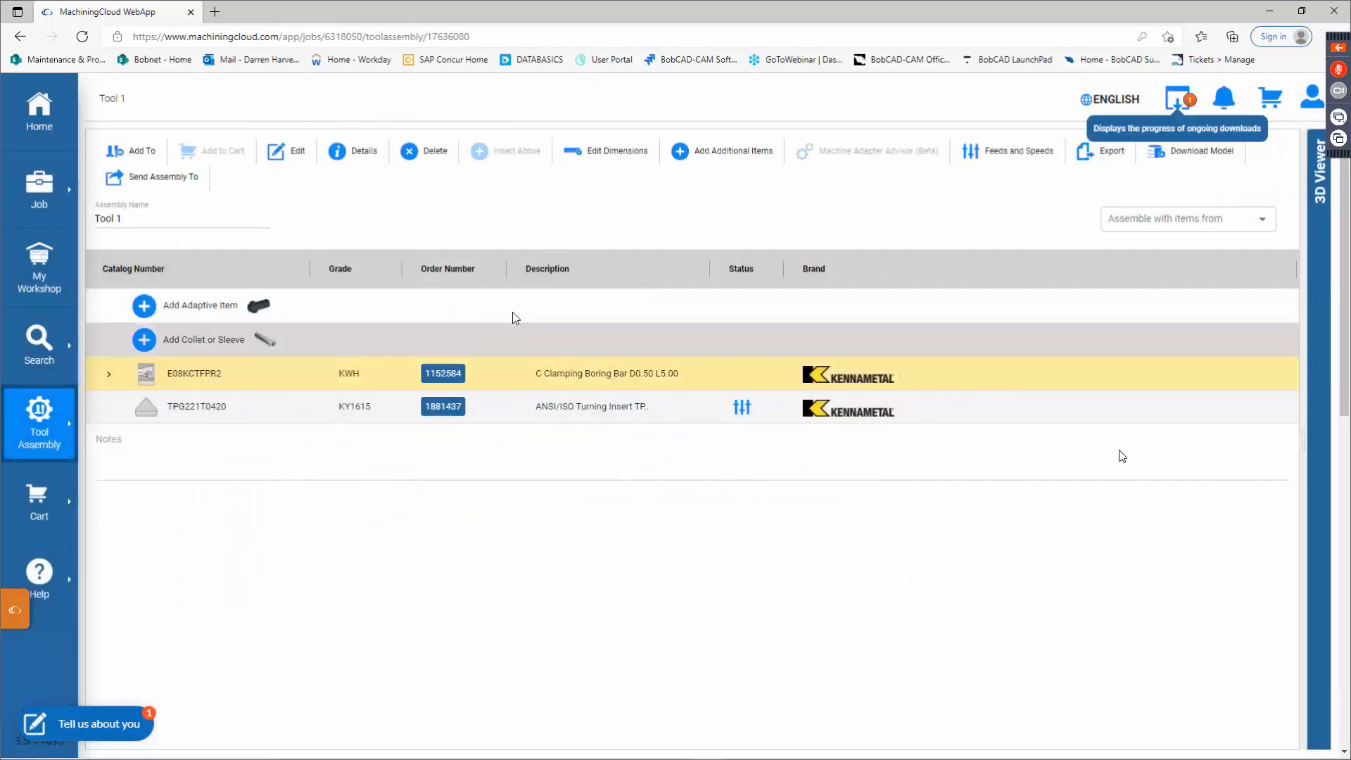
pyautogui.click(1179, 106)
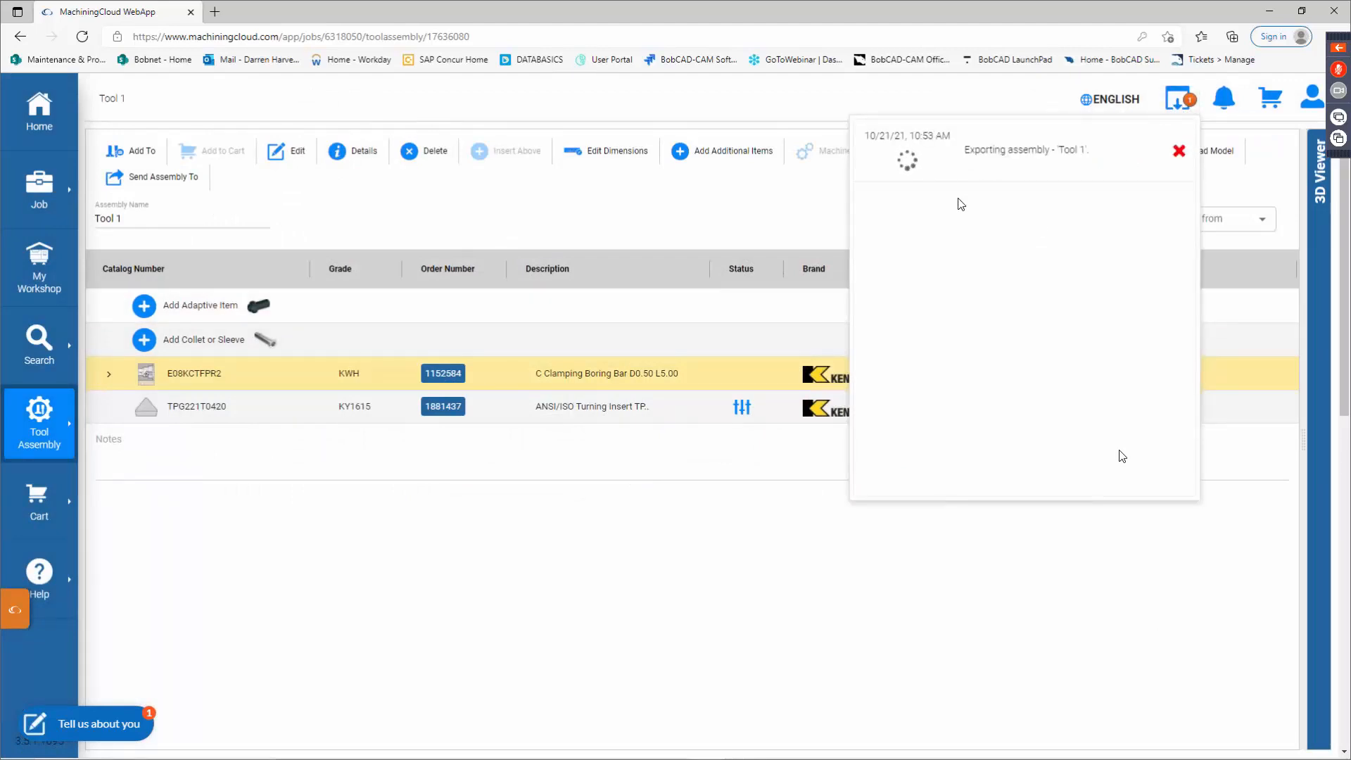
pyautogui.click(1179, 150)
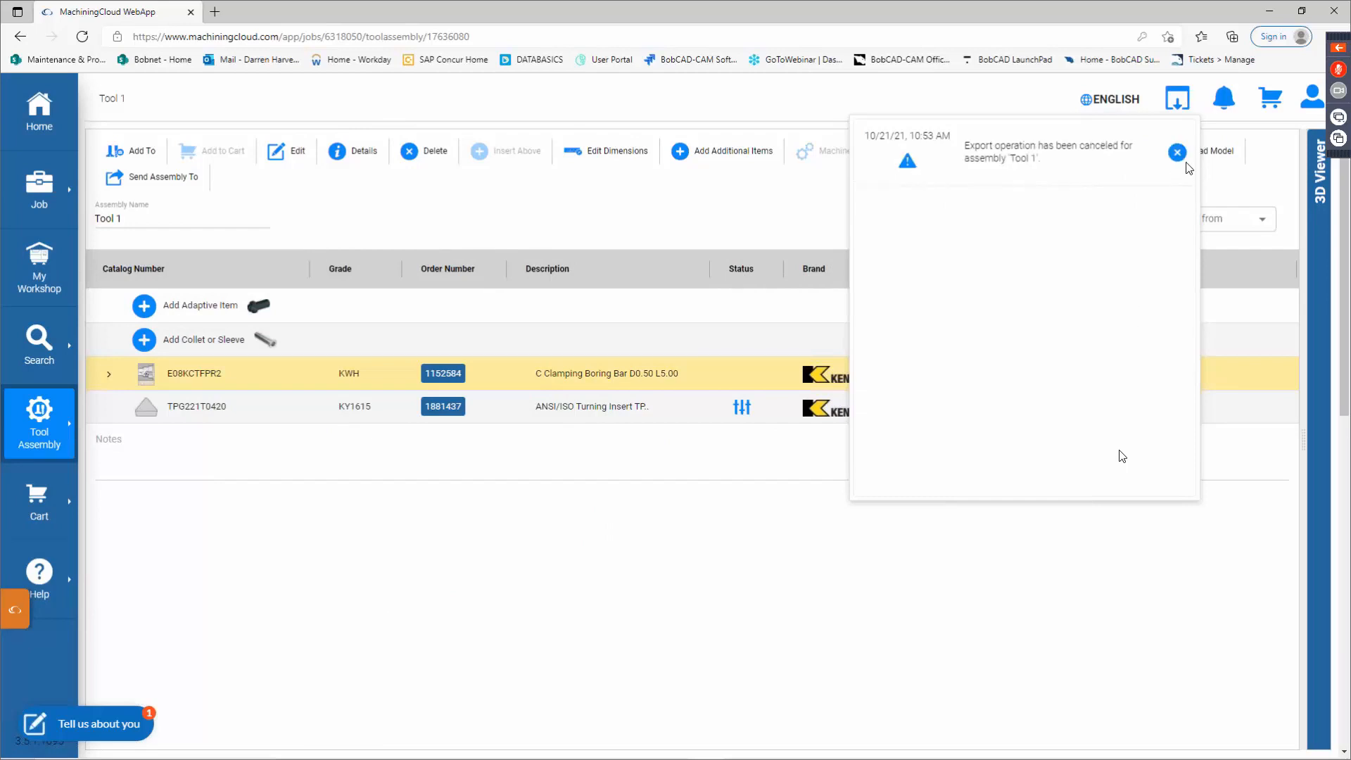
# Step: Clear the canceled export notification and close MachiningCloud to return to the Turning Example 1 part in SOLIDWORKS
pyautogui.click(1178, 153)
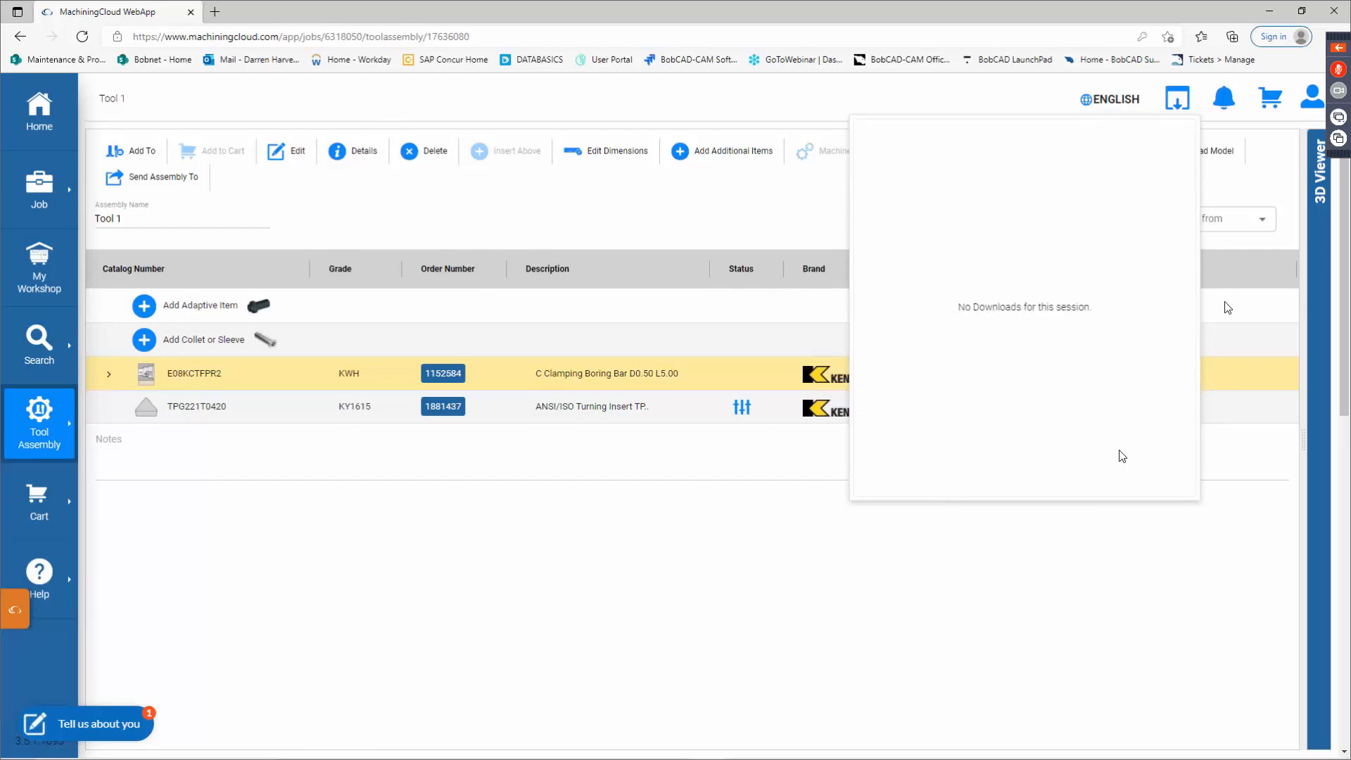
pyautogui.click(1222, 529)
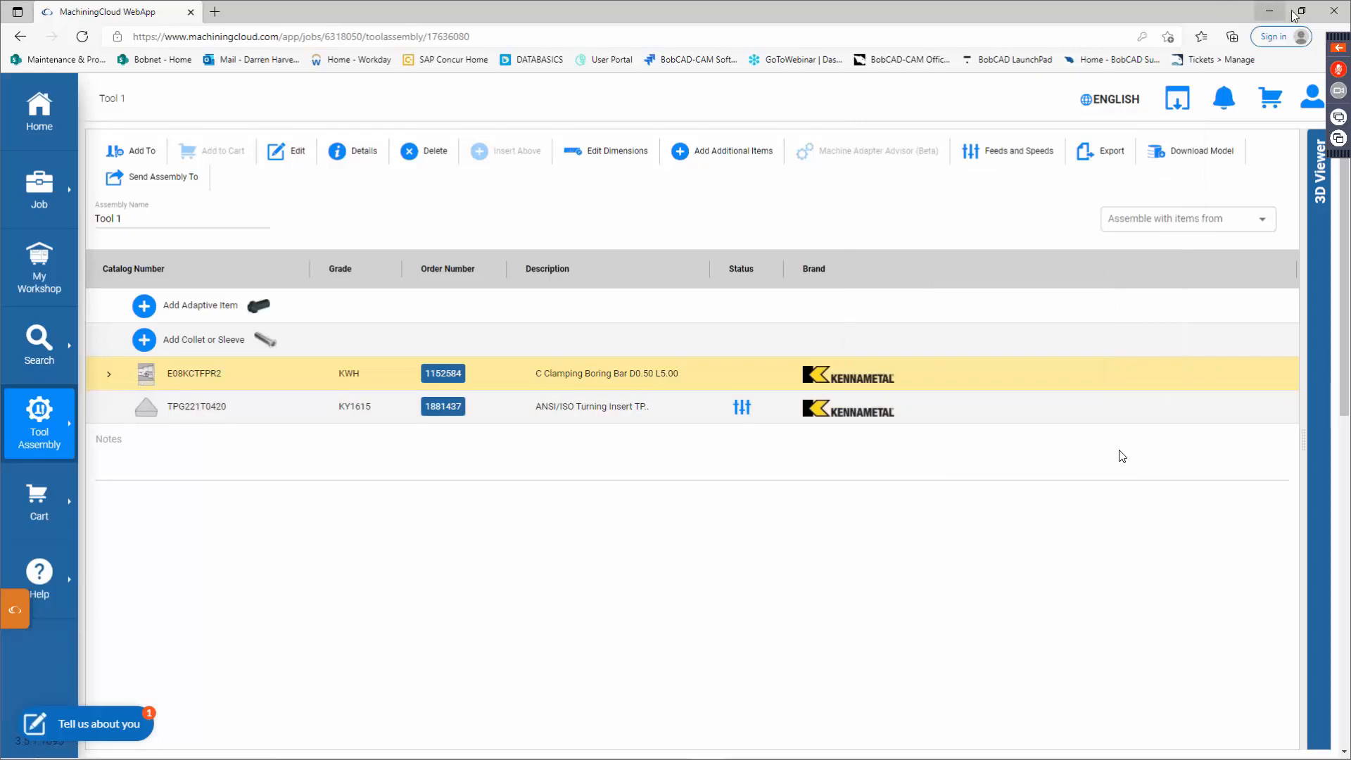
pyautogui.click(1338, 12)
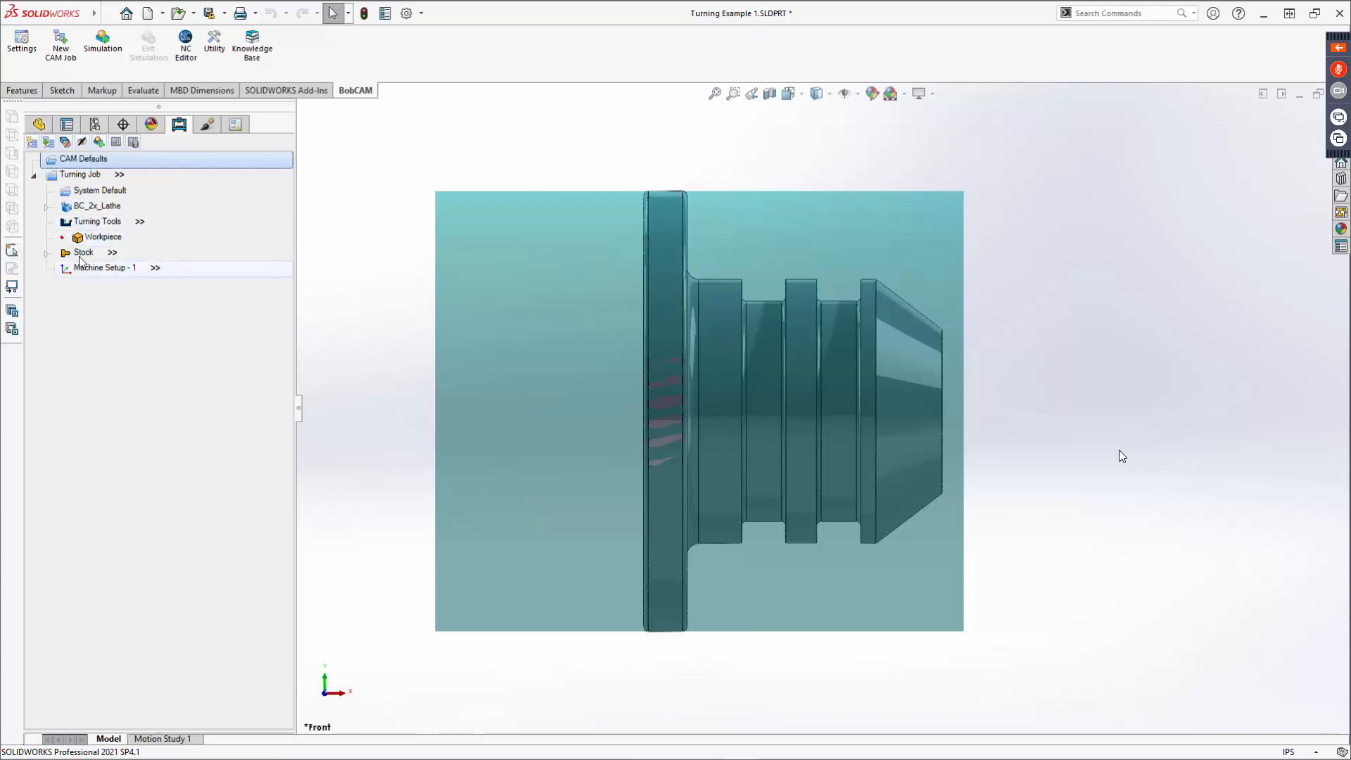
# Step: Review the material groups and cutting data in the stock Material Library from CAM Defaults, and leave without changes
pyautogui.rightClick(90, 159)
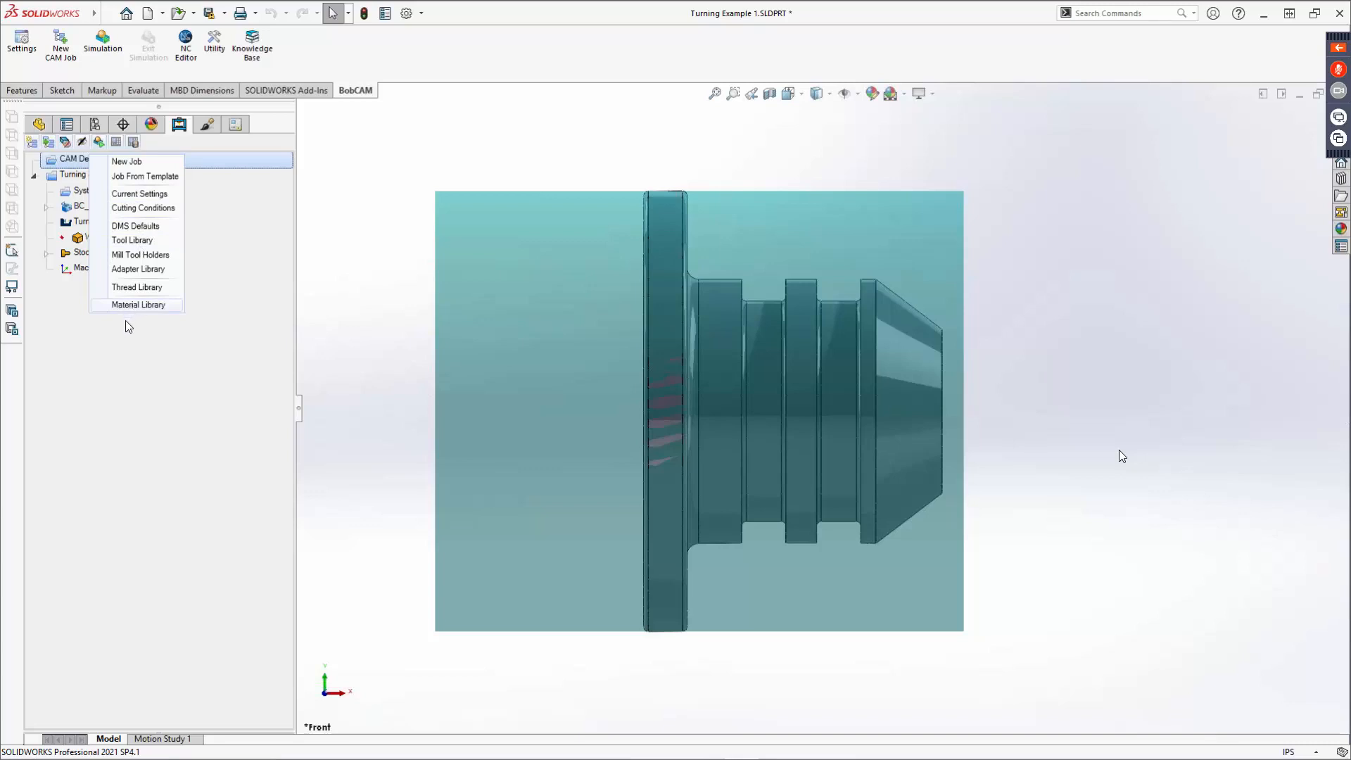
pyautogui.click(138, 305)
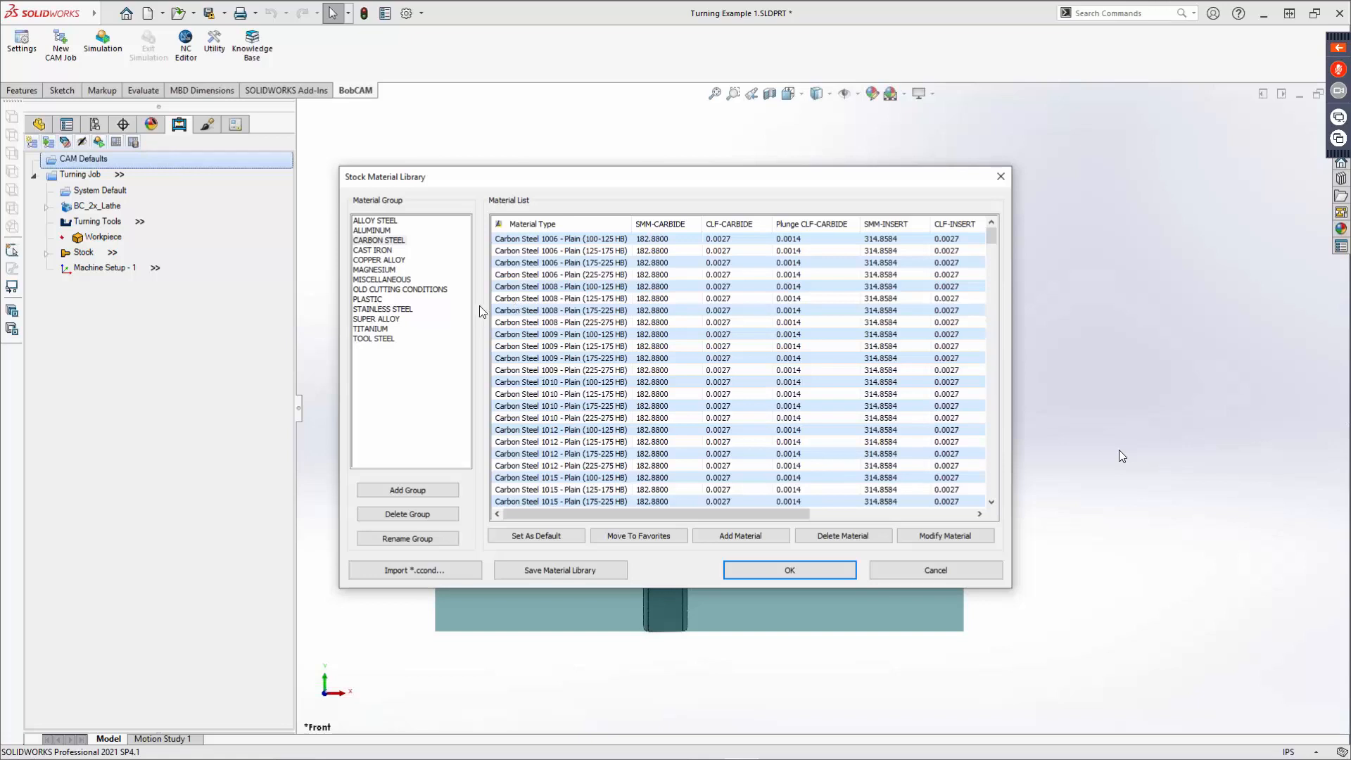
pyautogui.click(936, 571)
# Step: Review the UN group in the Thread Library, including the forms for adding a thread and modifying 1-7/8-12 UN, without saving
pyautogui.rightClick(87, 167)
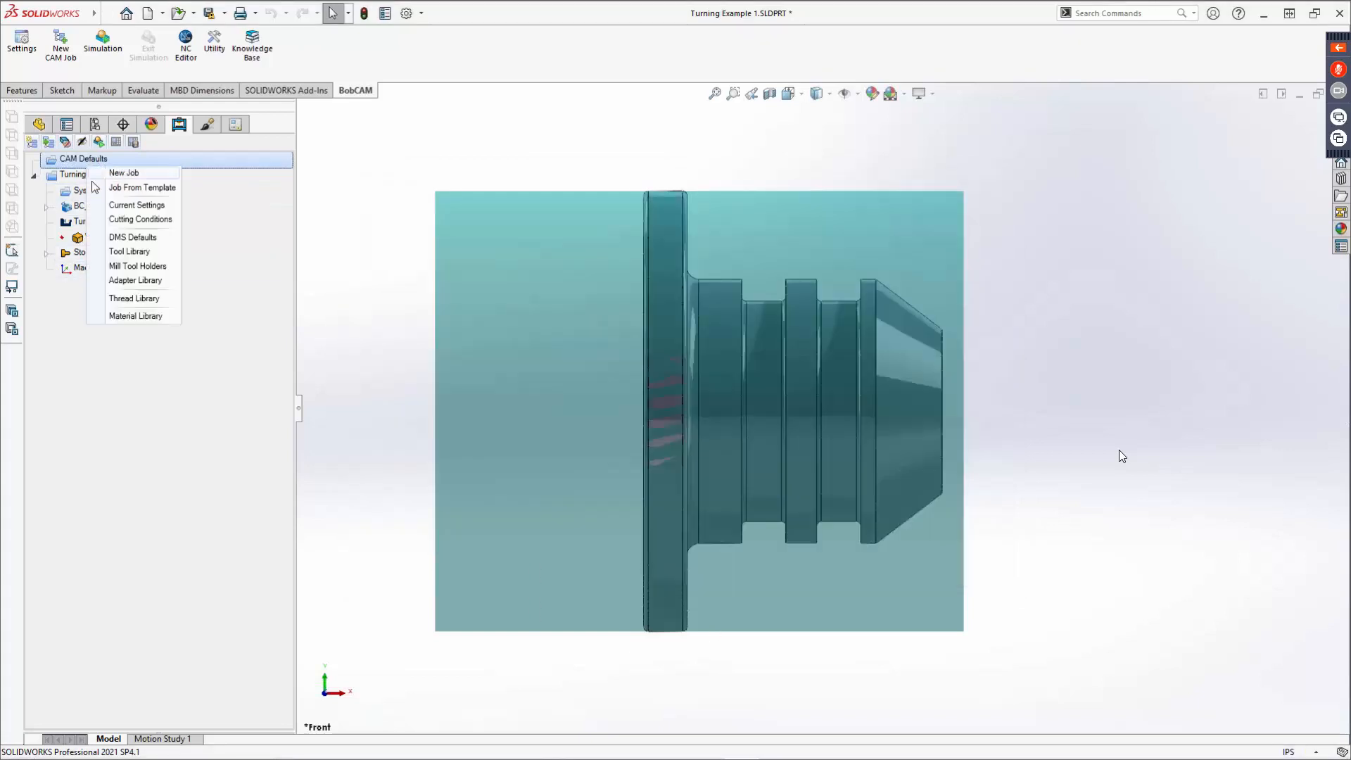
pyautogui.click(128, 303)
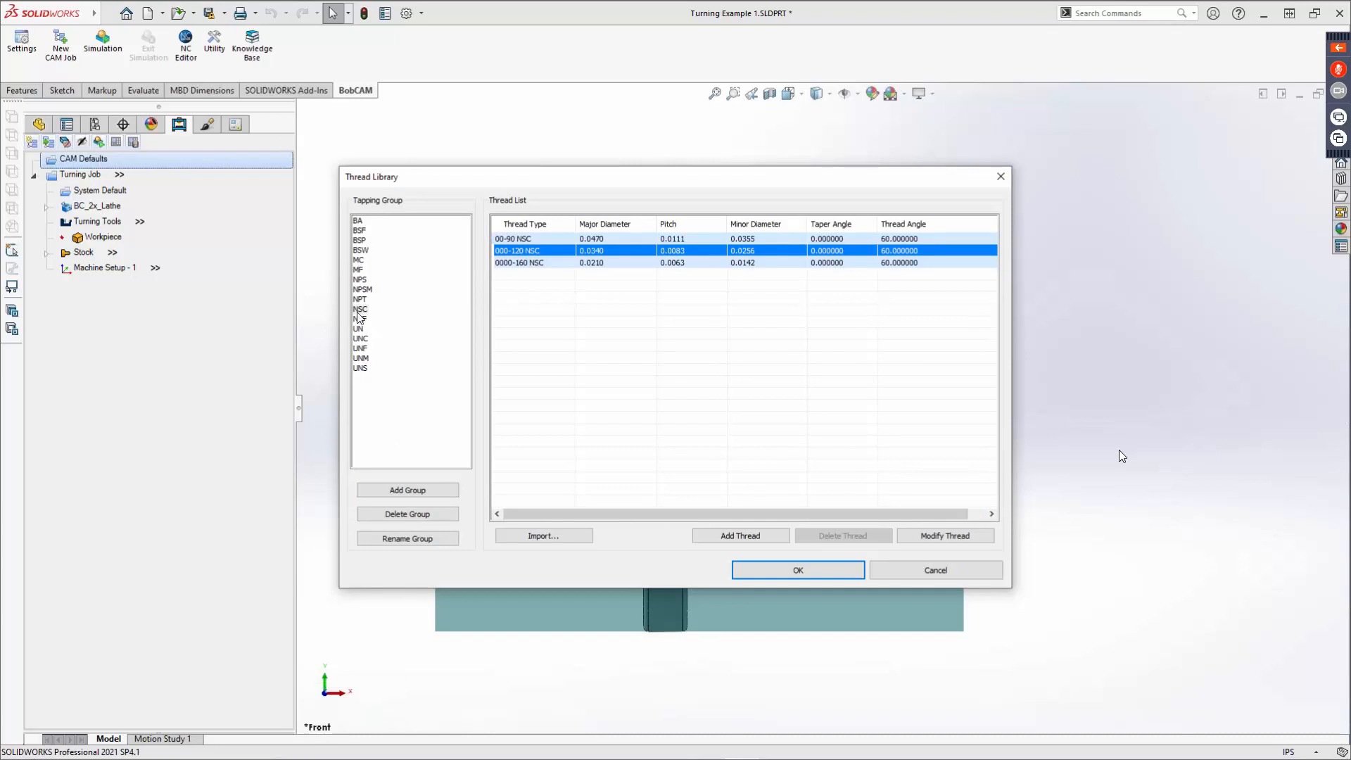
pyautogui.click(359, 329)
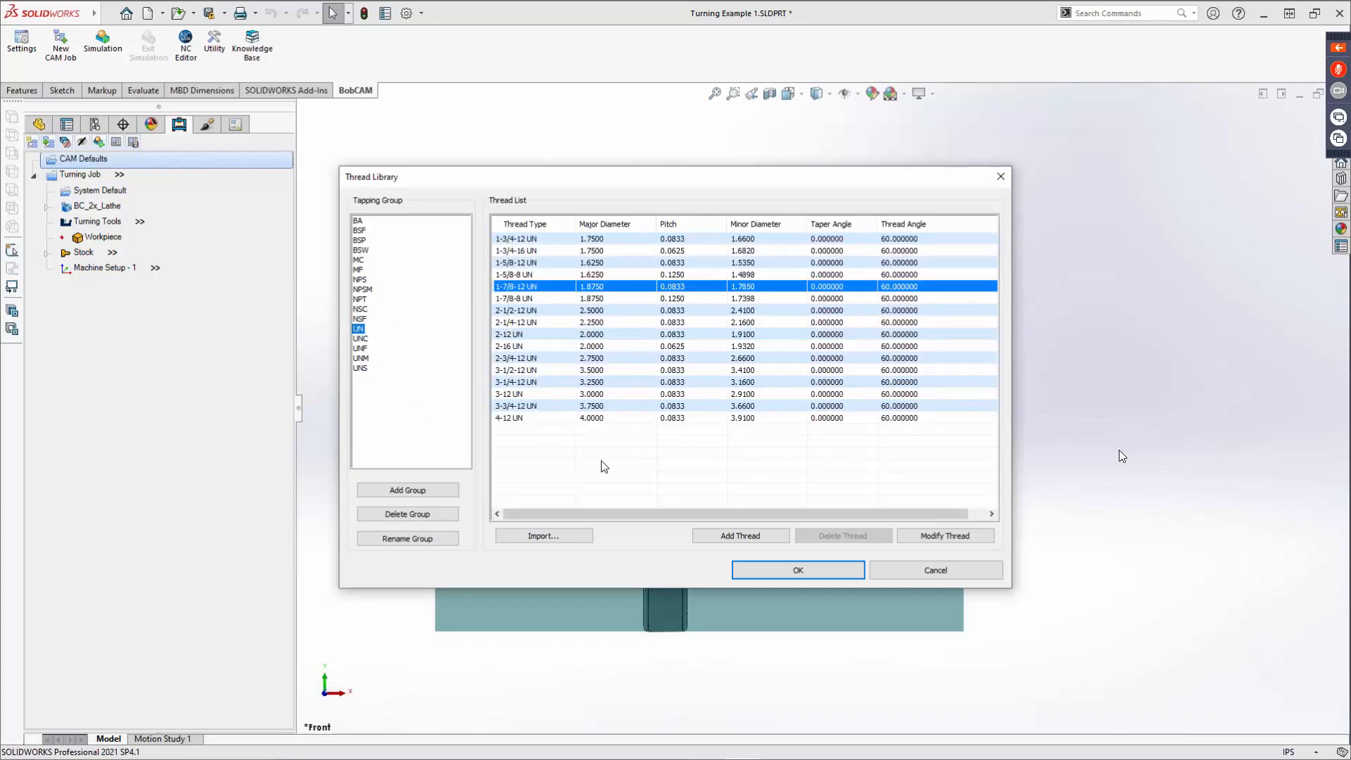
pyautogui.click(738, 535)
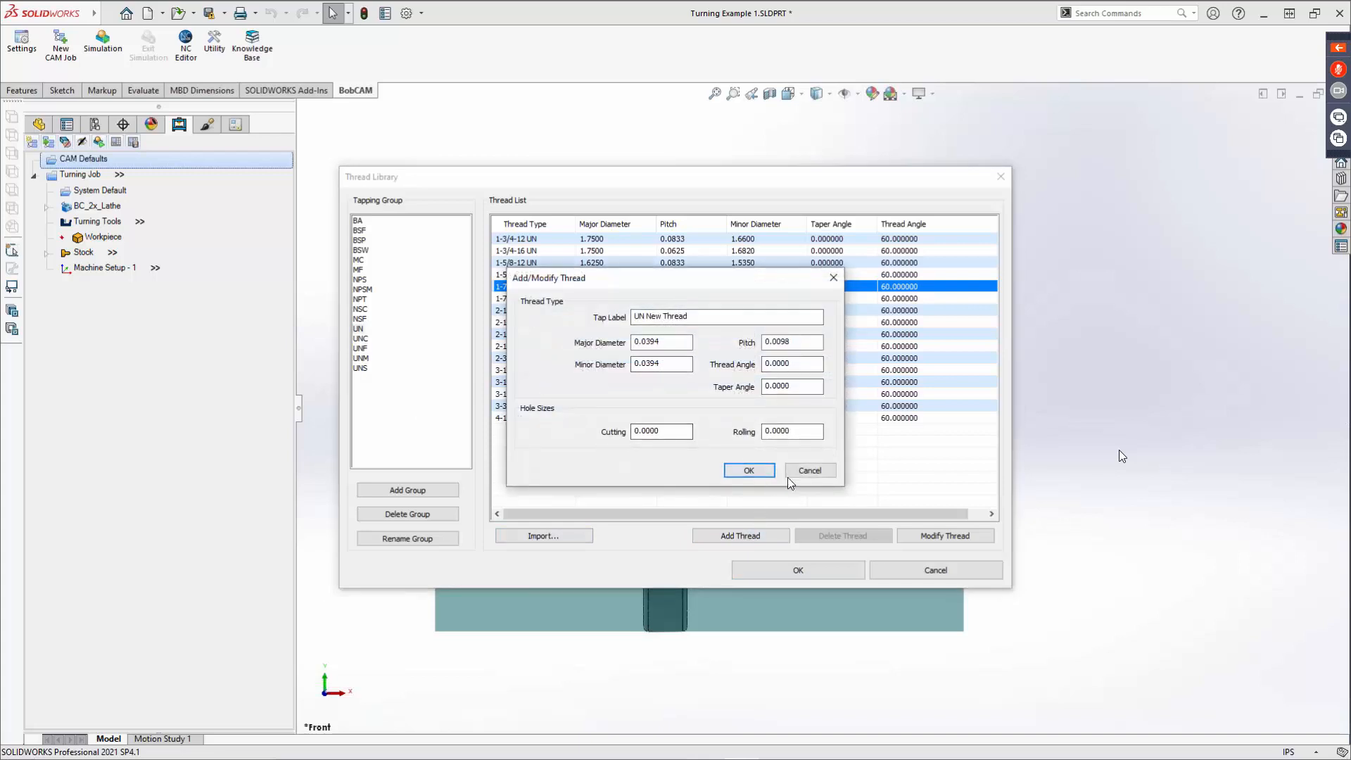
pyautogui.click(810, 471)
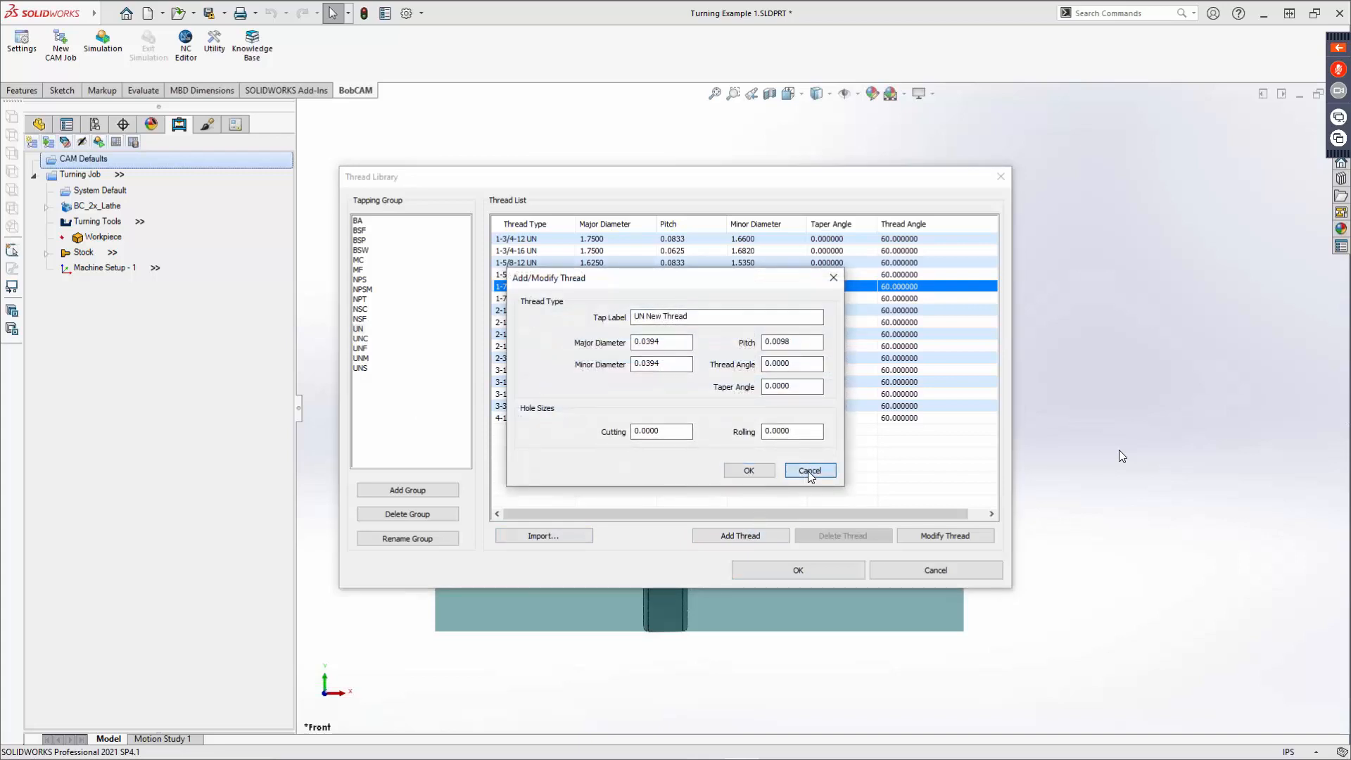
pyautogui.click(962, 534)
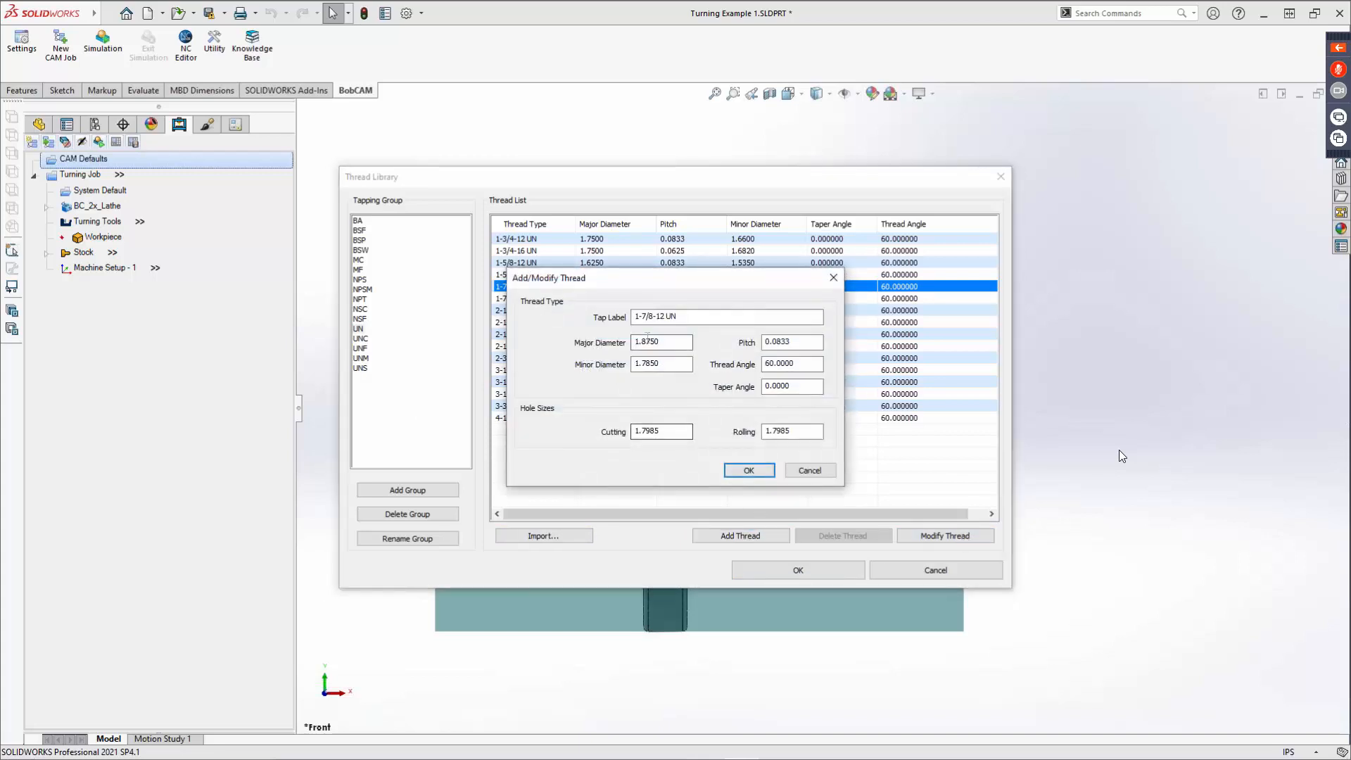
pyautogui.click(809, 471)
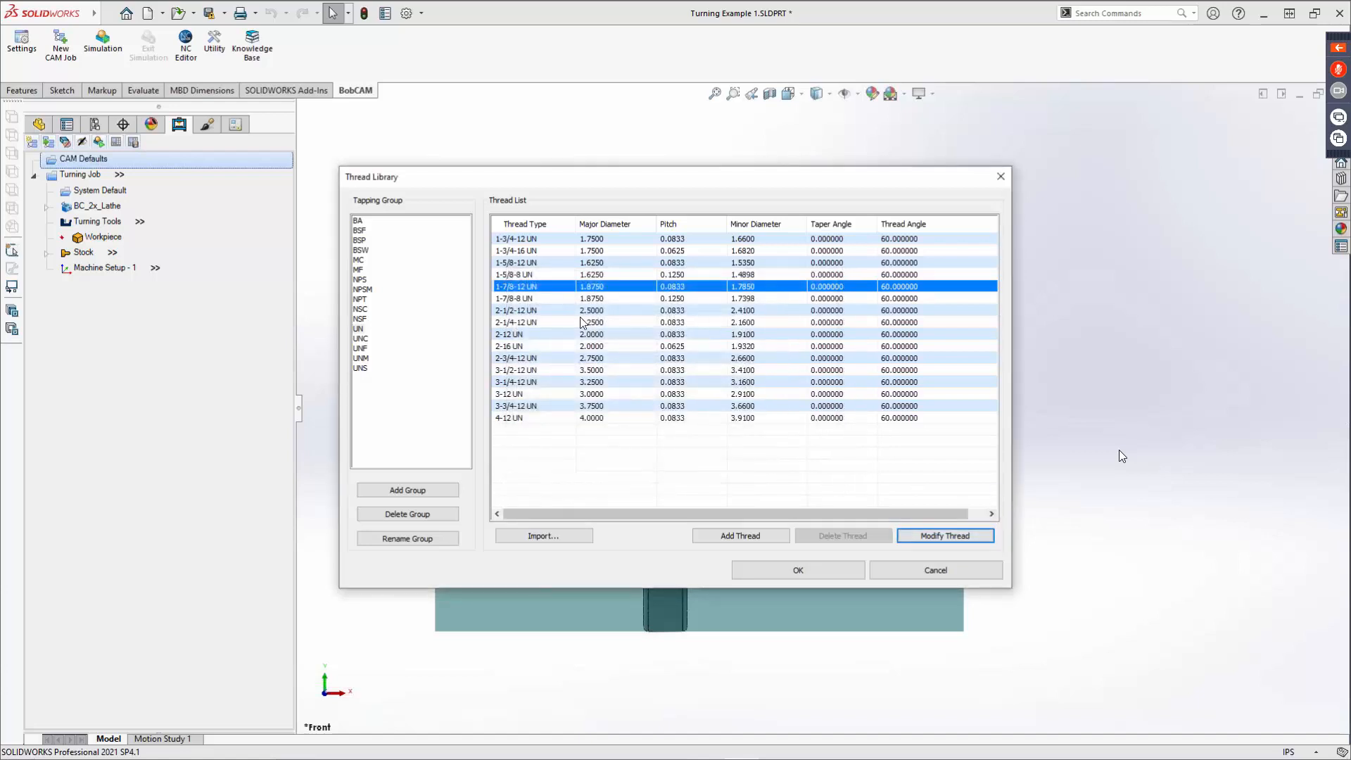
pyautogui.click(931, 568)
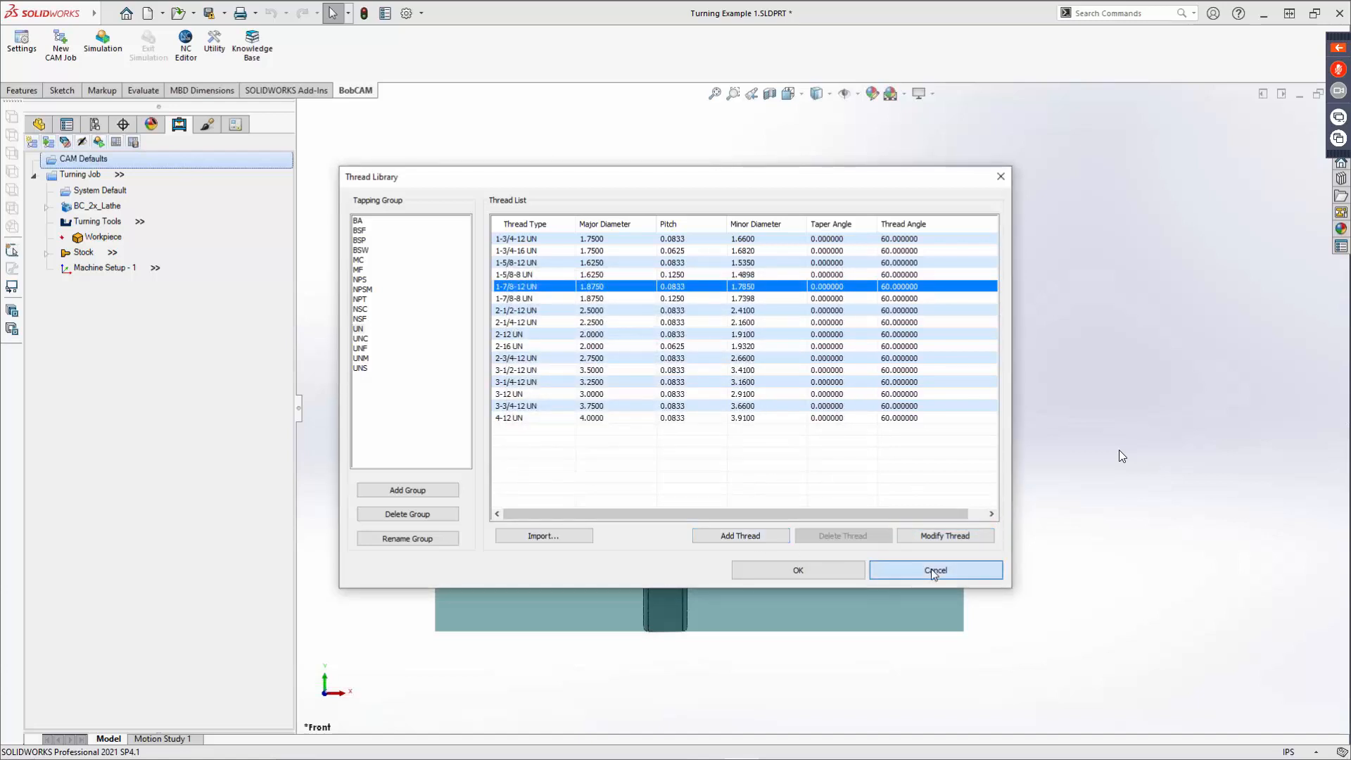
# Step: Look through the turning job's BC_2x_Lathe machine, workpiece and Machine Setup - 1 entries in the CAM tree
pyautogui.rightClick(62, 158)
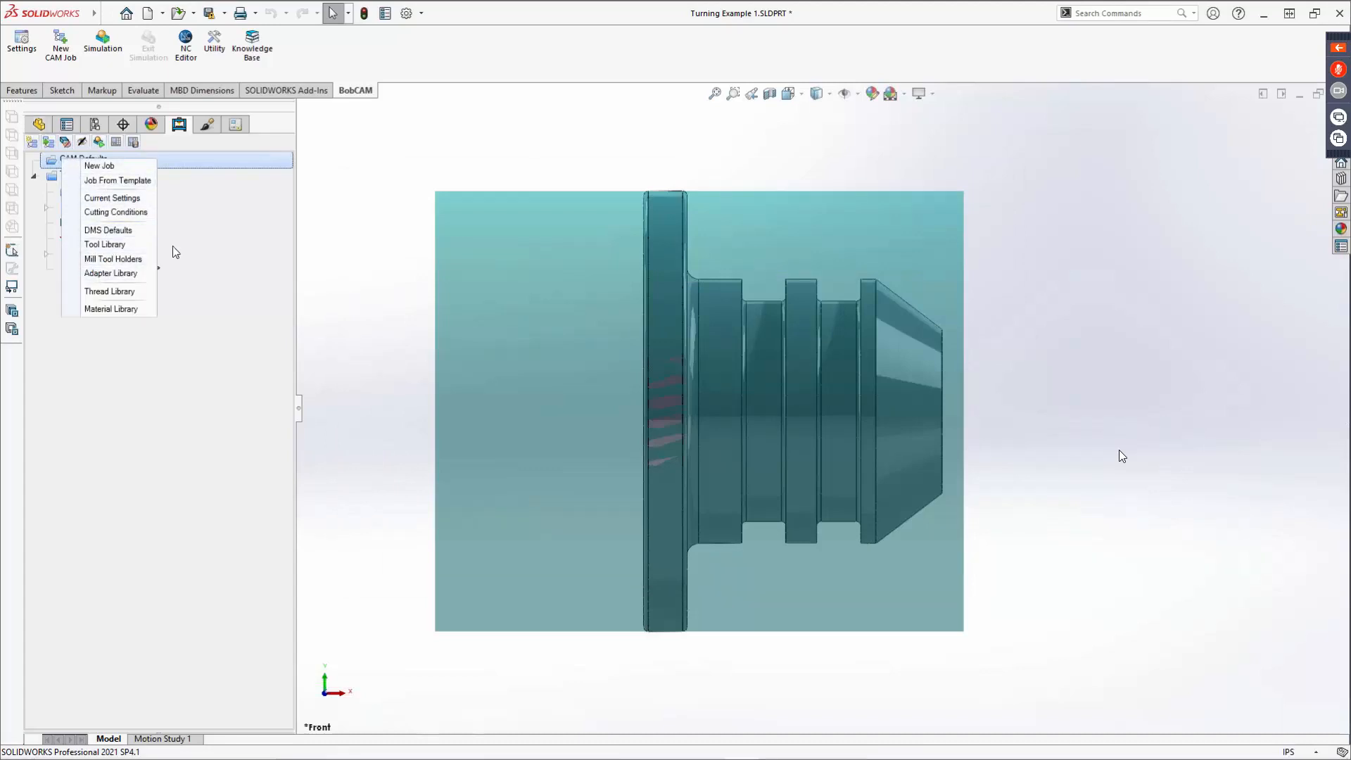
pyautogui.click(193, 247)
pyautogui.click(193, 247)
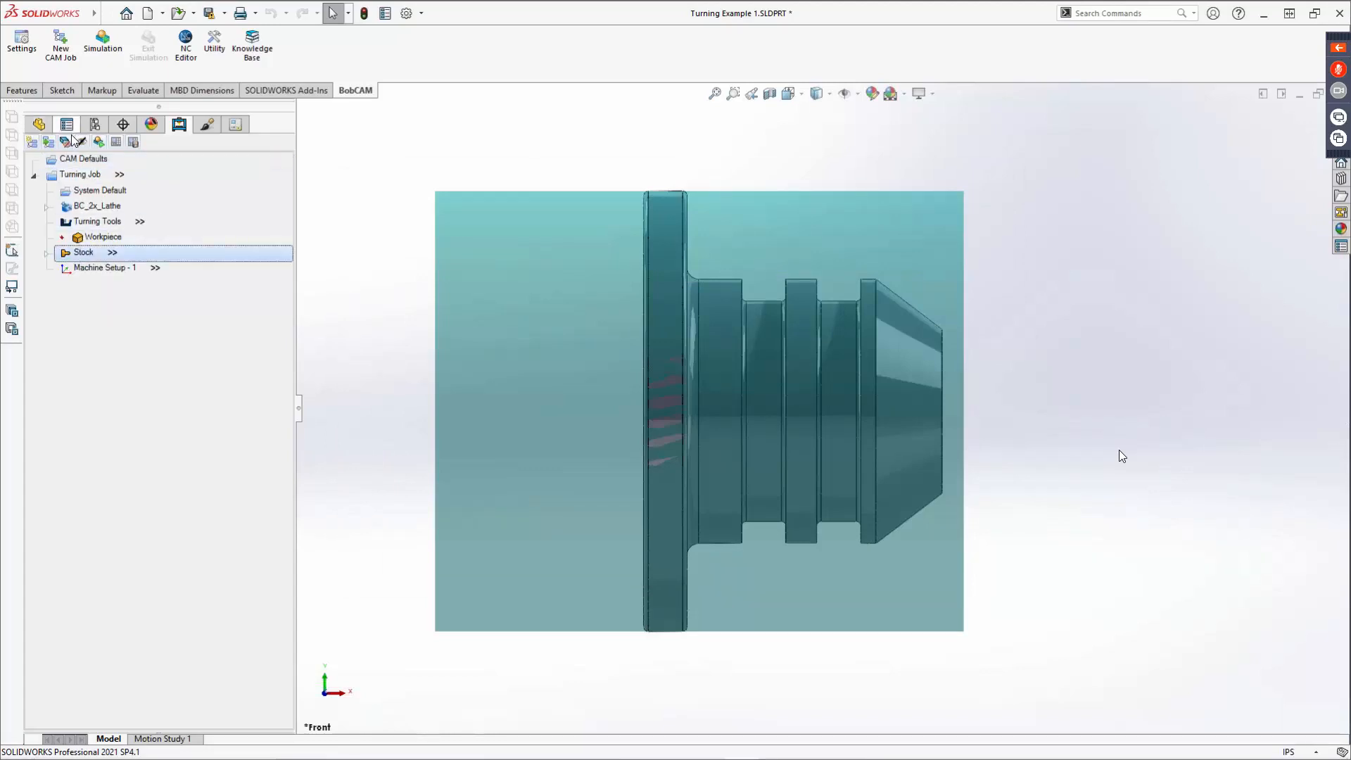
pyautogui.click(85, 176)
pyautogui.click(85, 205)
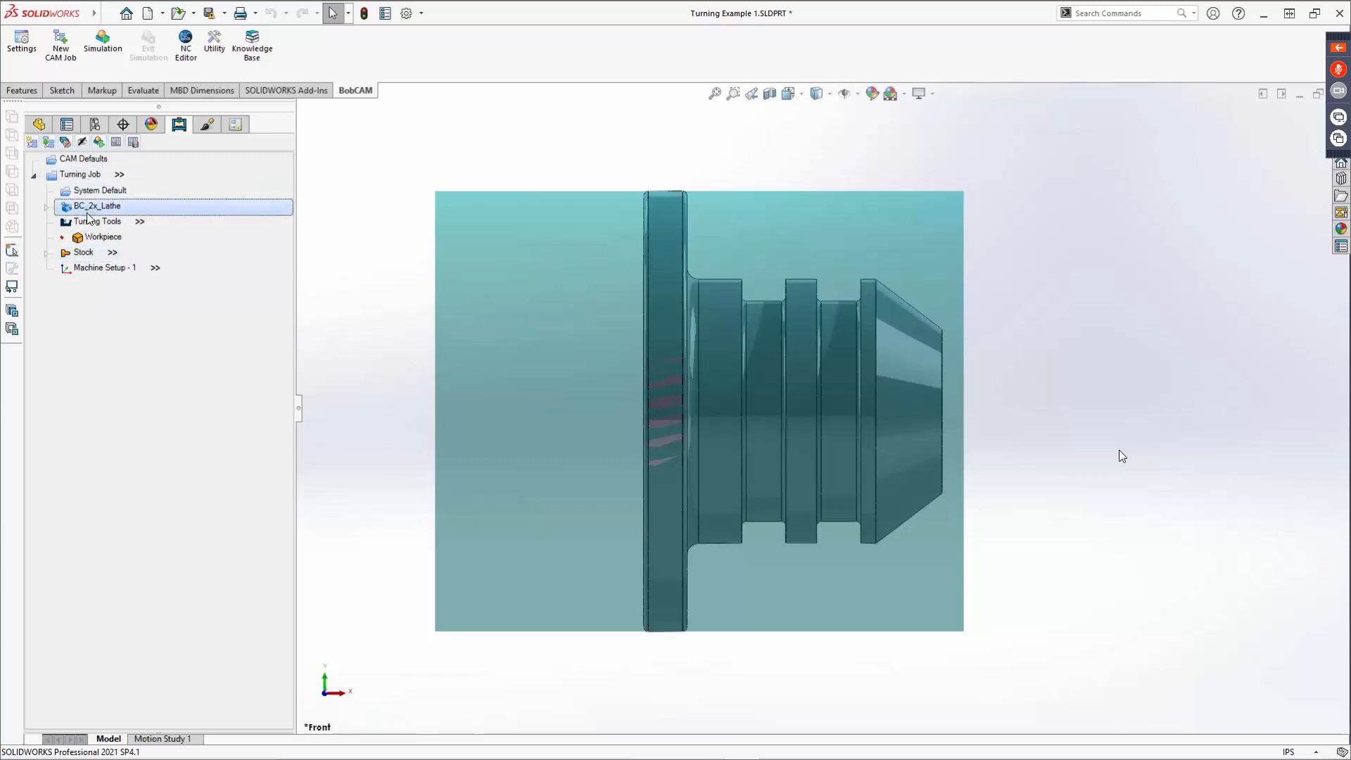
pyautogui.click(85, 238)
pyautogui.click(90, 268)
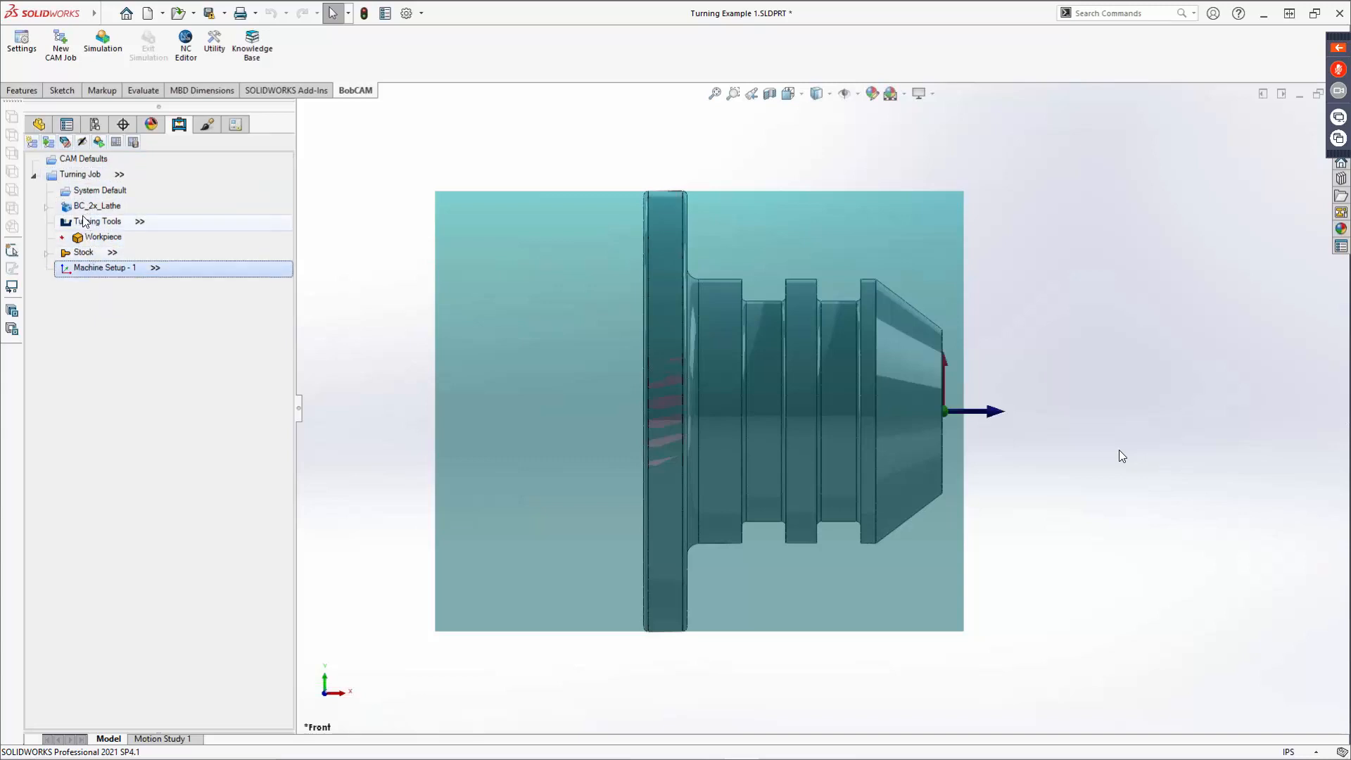
# Step: Open the turning job's Current Settings and review the available machine makes, keeping BC_2x_Lathe selected
pyautogui.rightClick(89, 177)
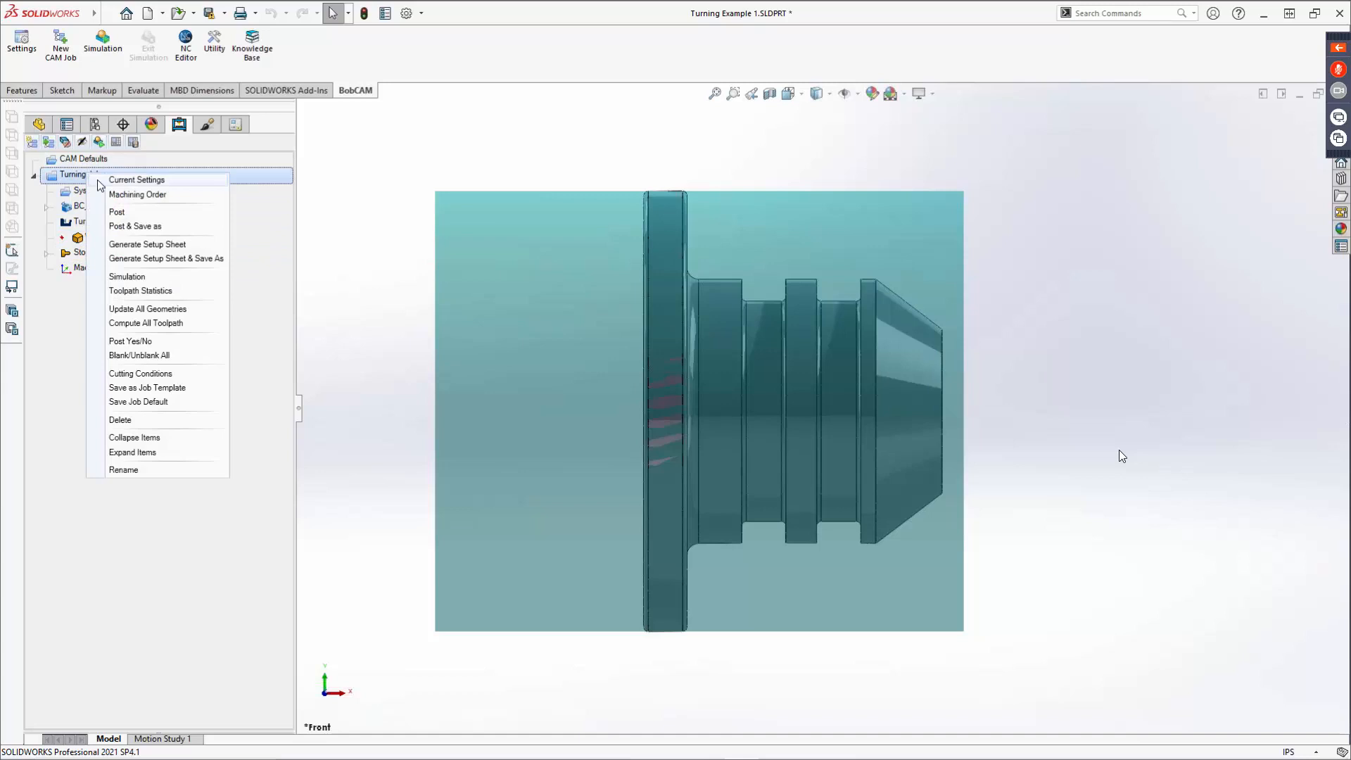
pyautogui.click(145, 181)
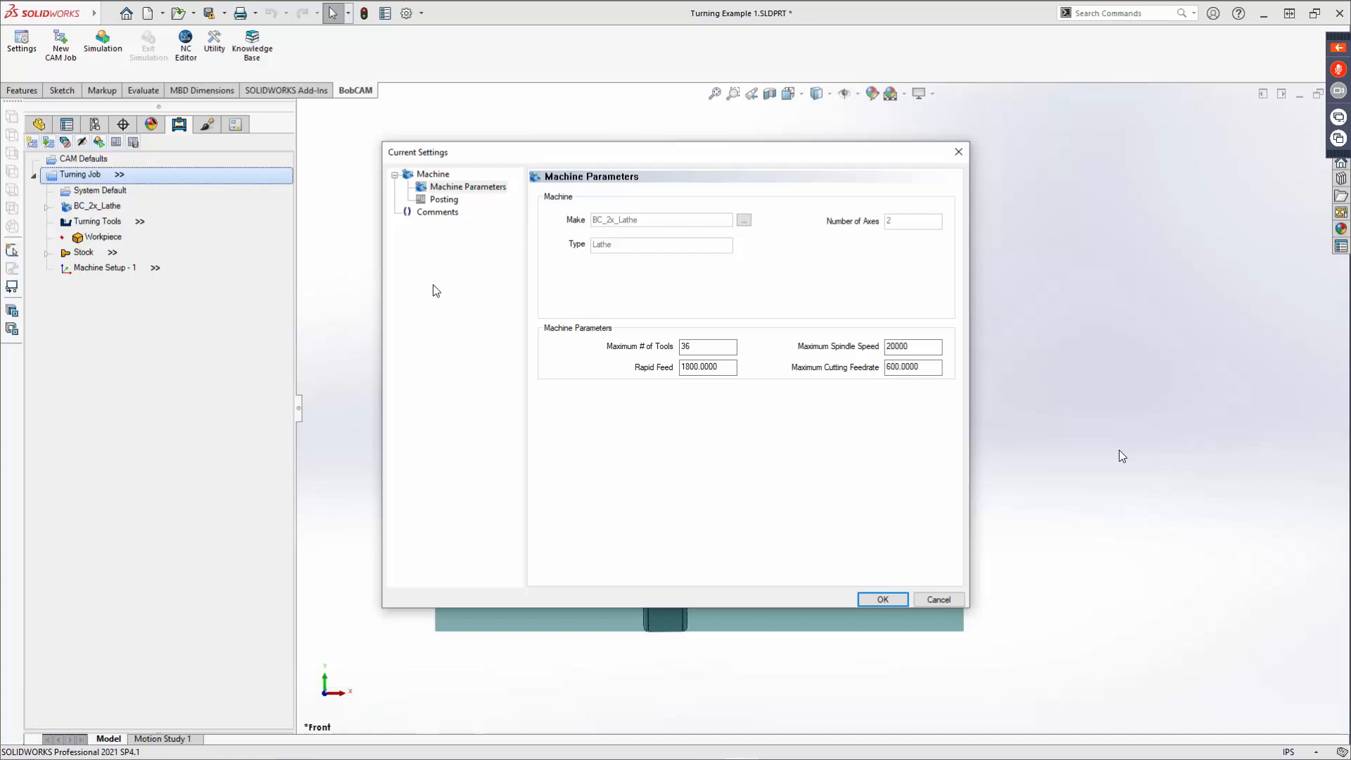
pyautogui.click(744, 219)
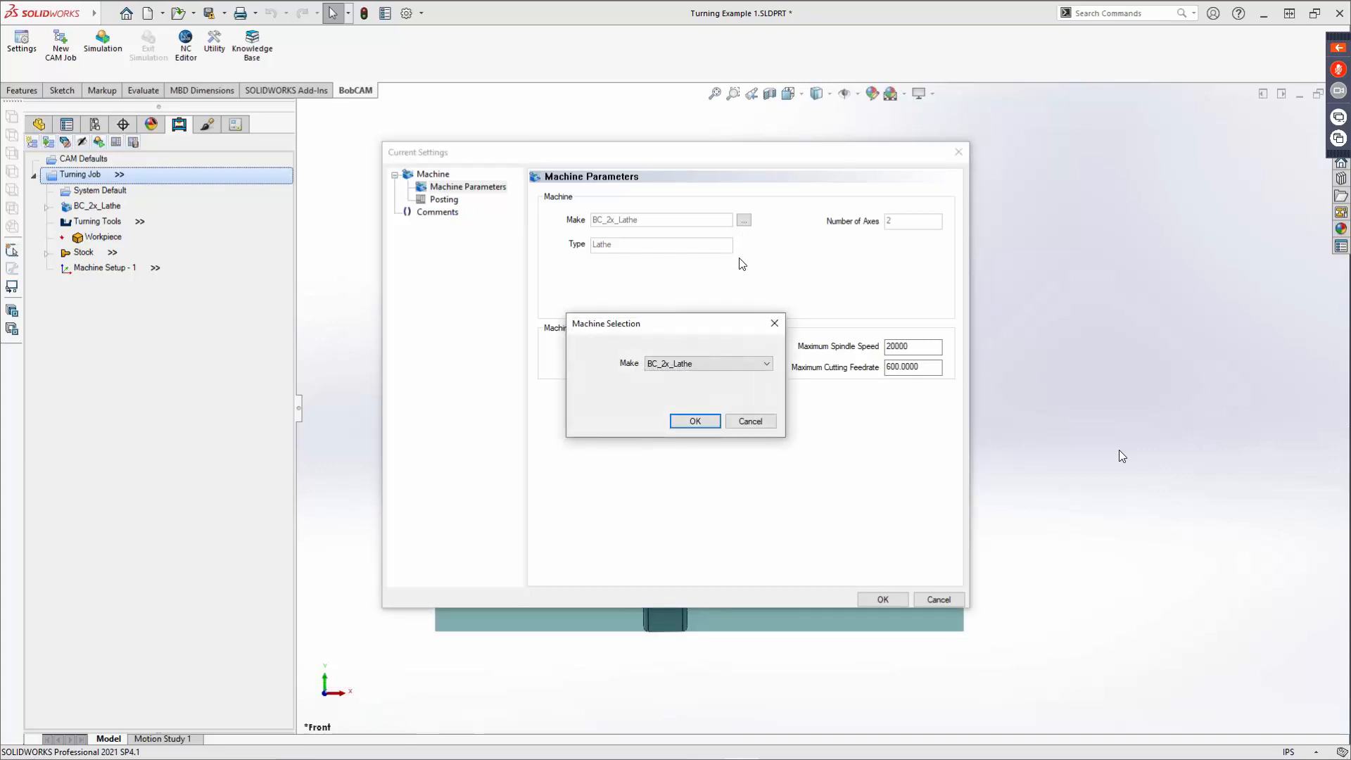
pyautogui.click(721, 361)
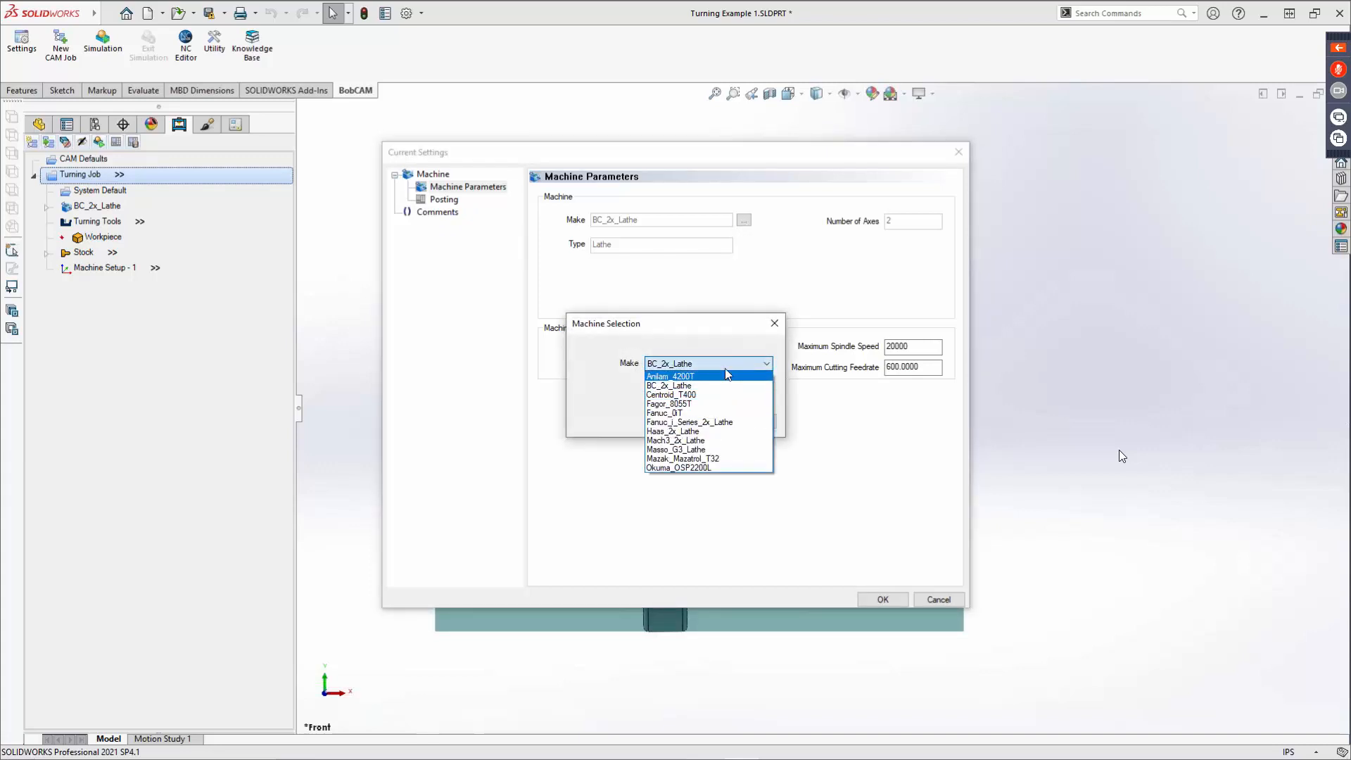
pyautogui.click(725, 366)
pyautogui.click(700, 416)
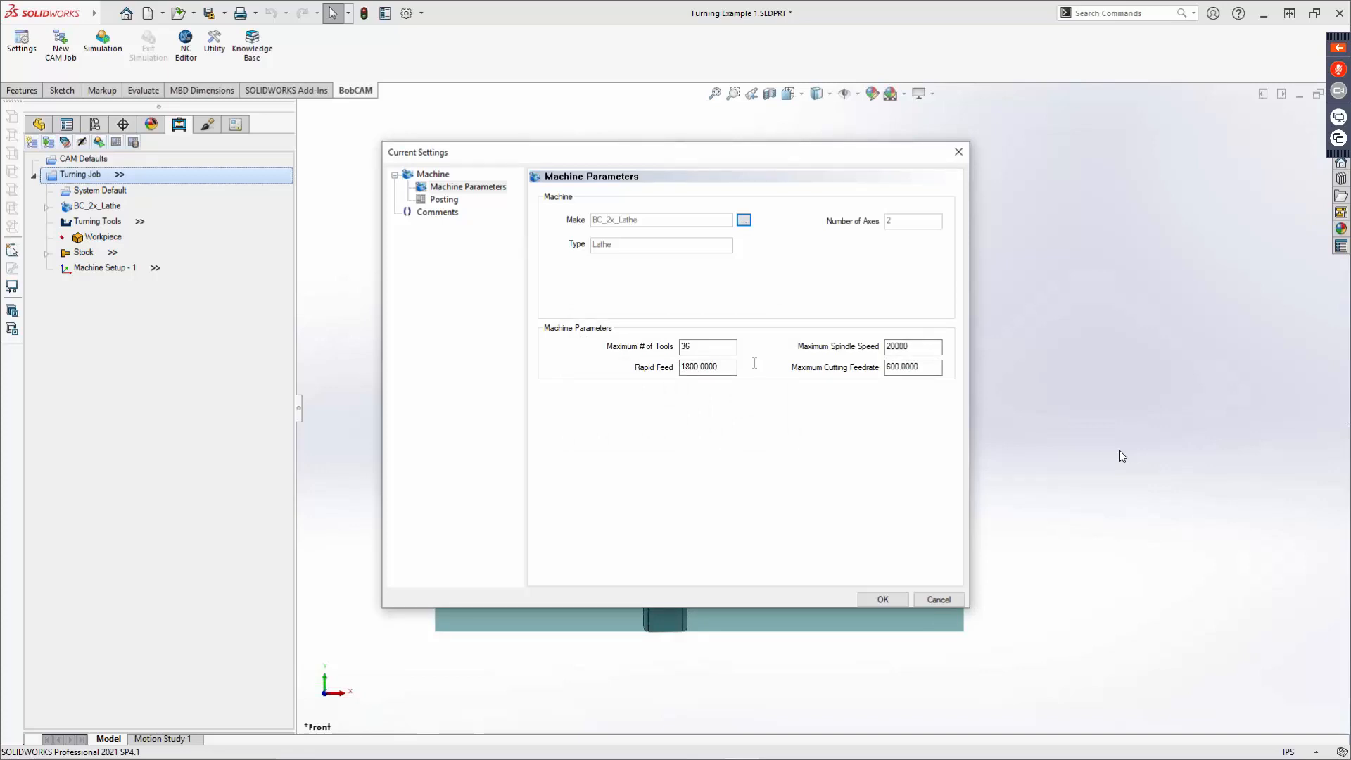
# Step: Review the turning job's posting options and user comments, and accept the current settings
pyautogui.click(451, 200)
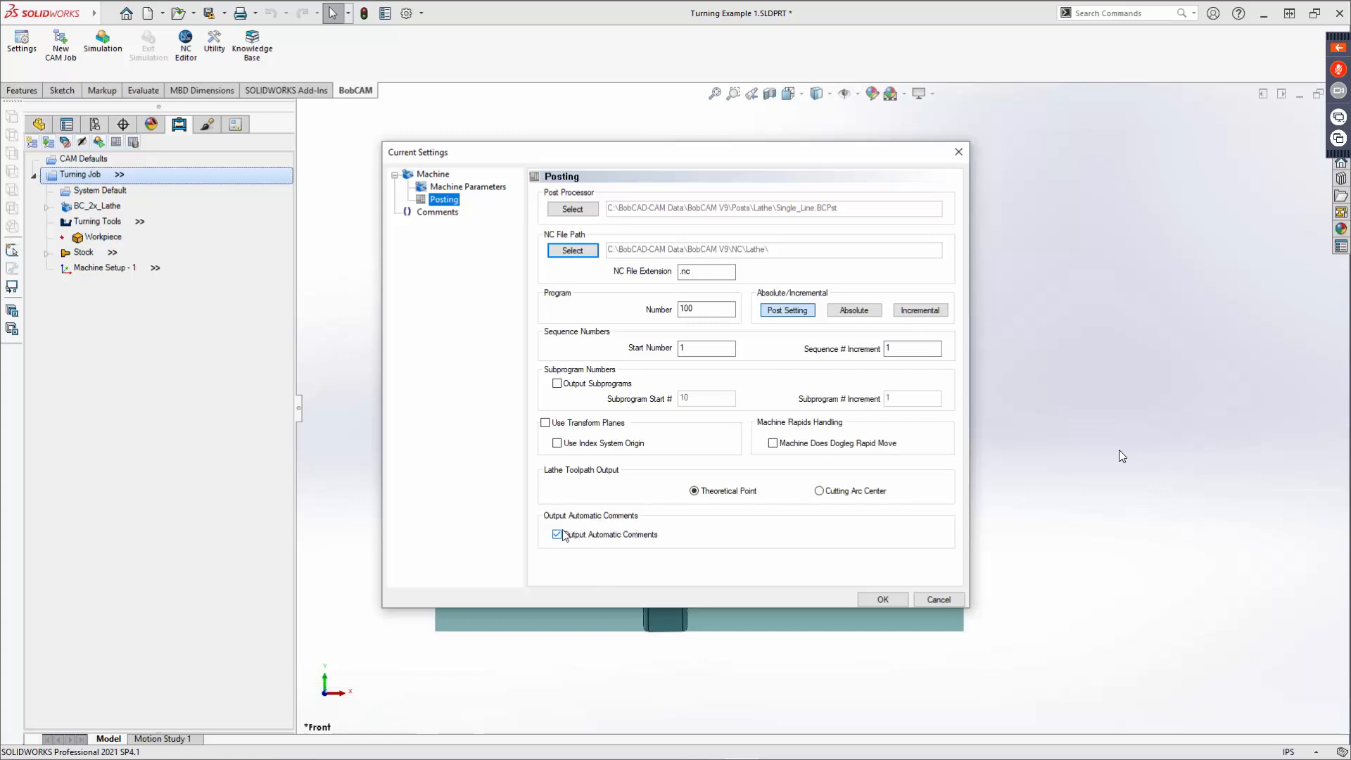
pyautogui.click(428, 215)
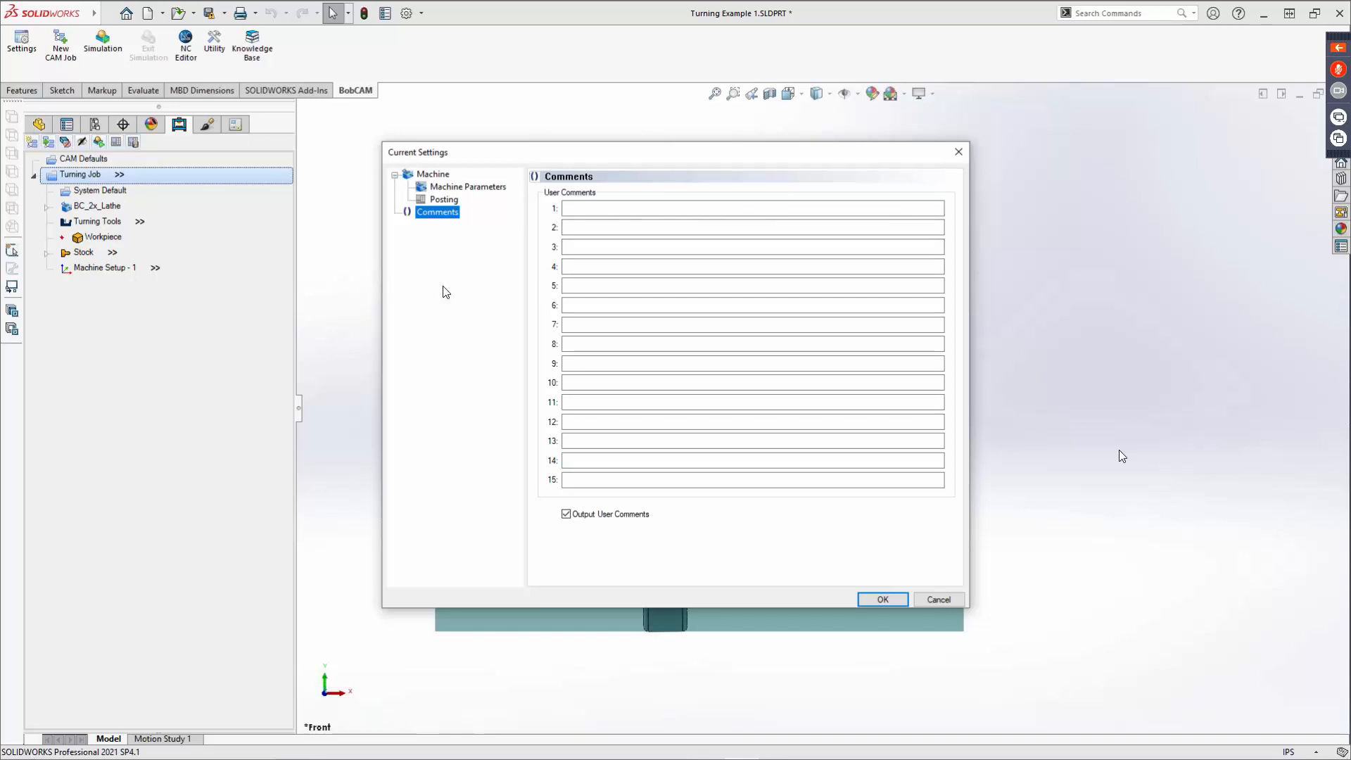
pyautogui.click(885, 597)
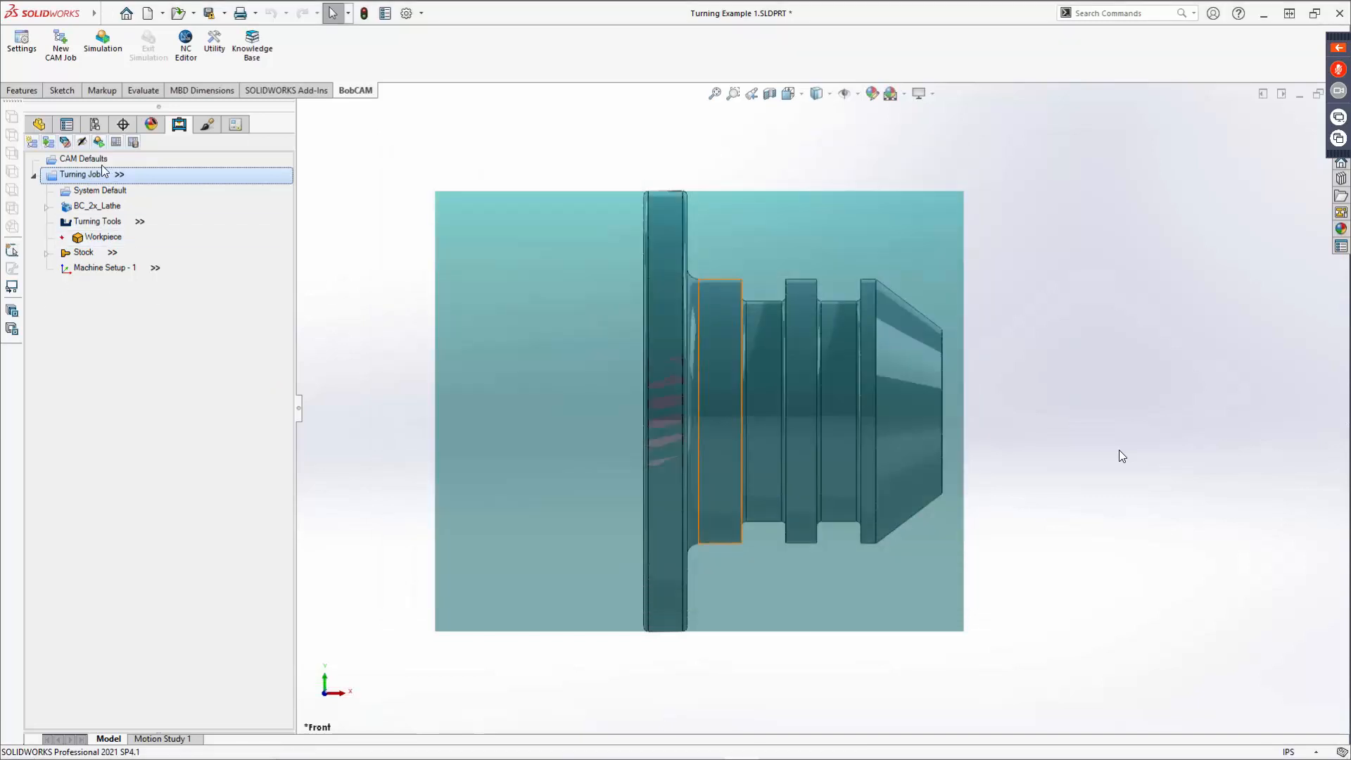
# Step: Examine the Machining Order optimization options for the turning job and leave without changes
pyautogui.rightClick(75, 175)
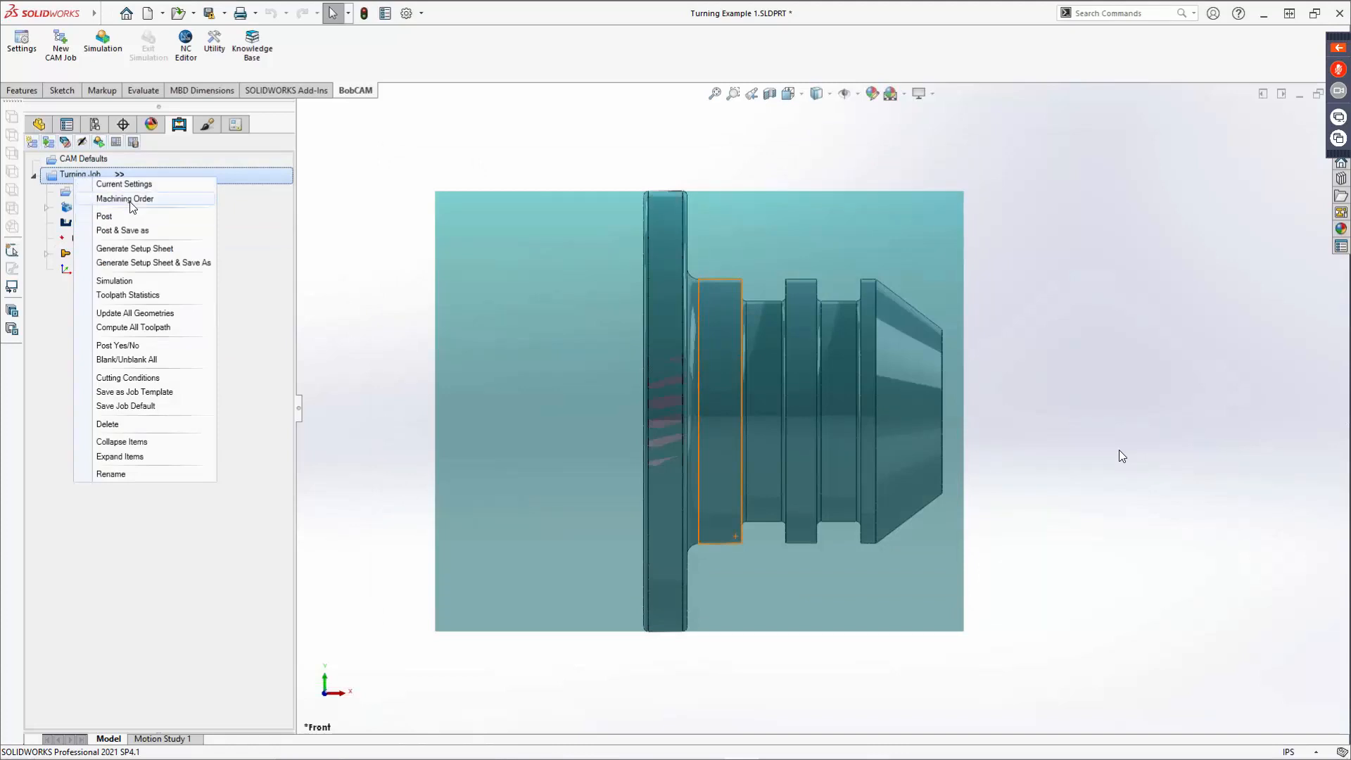
pyautogui.click(107, 200)
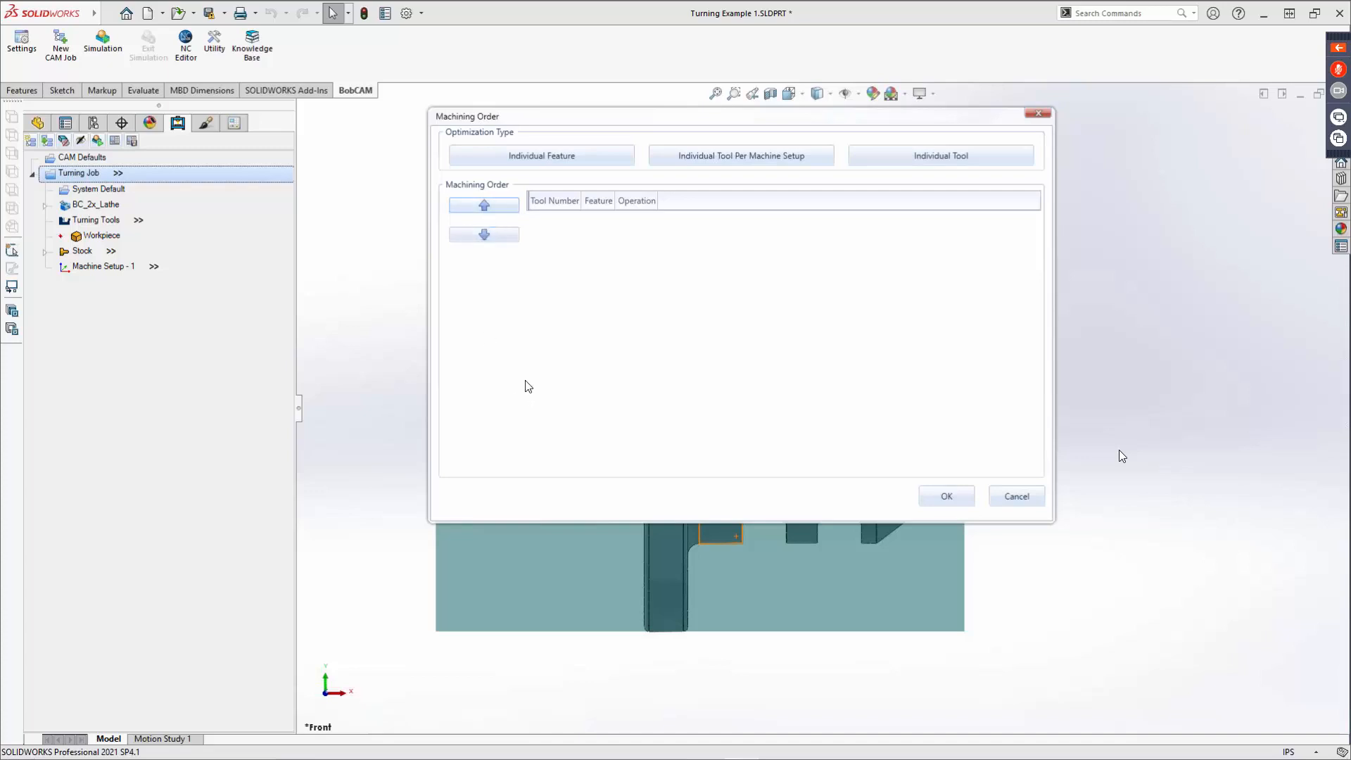
pyautogui.click(1020, 495)
# Step: Generate a setup sheet for the turning job using the Full Setup Sheet template
pyautogui.rightClick(68, 174)
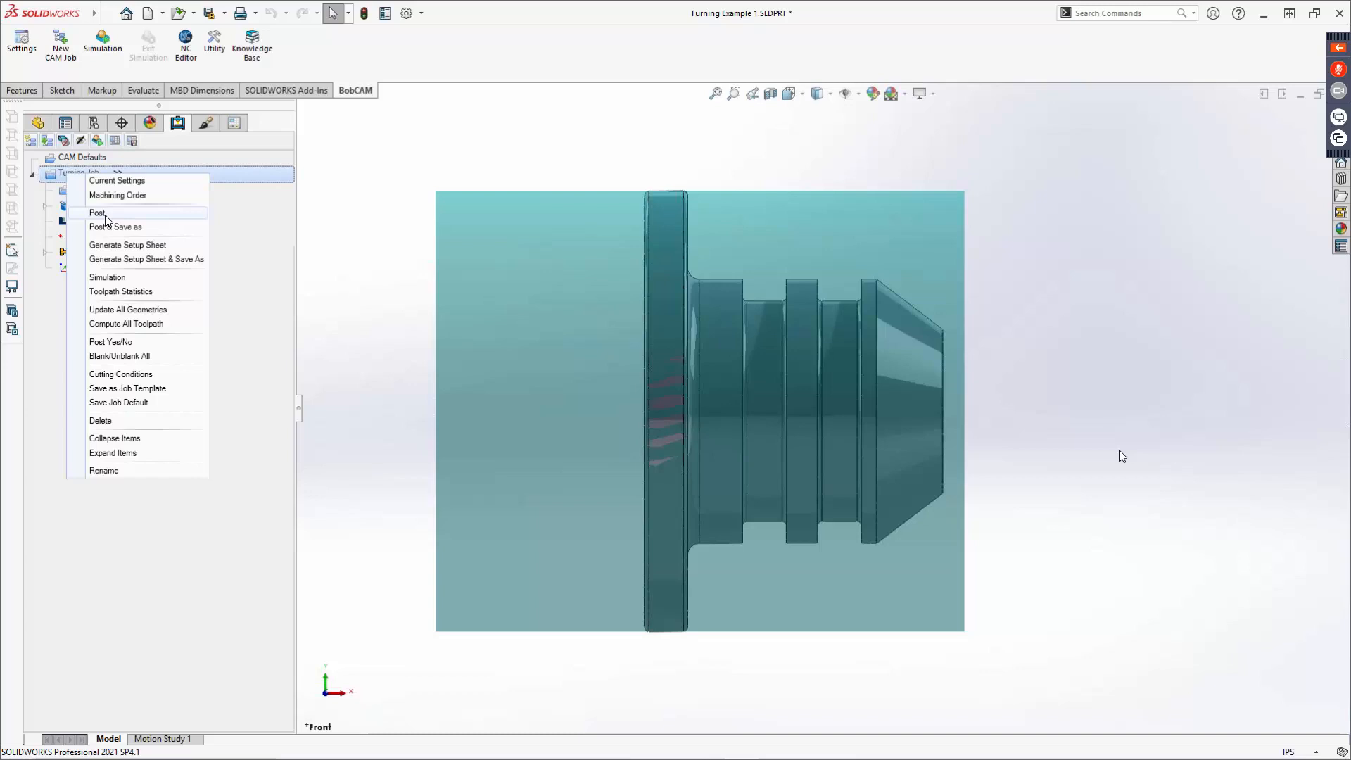
pyautogui.click(159, 252)
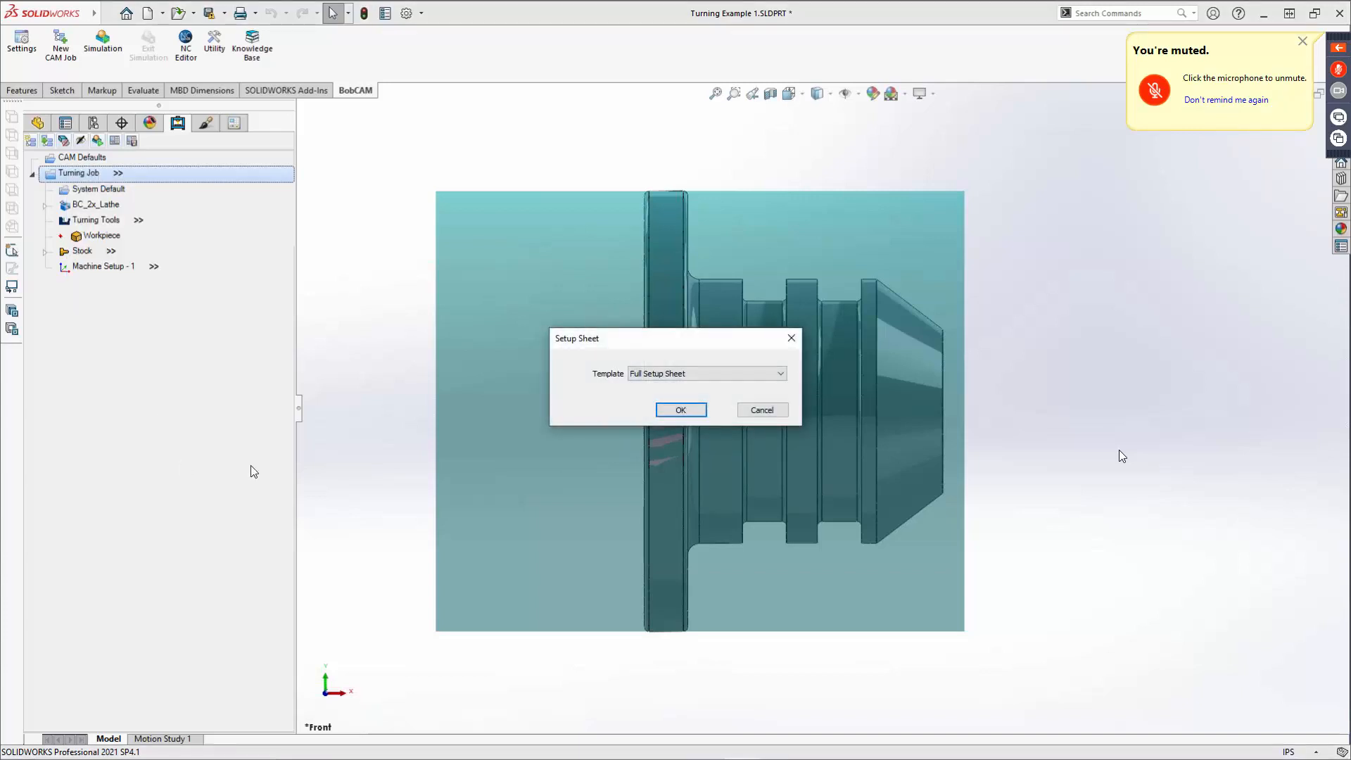
pyautogui.click(709, 377)
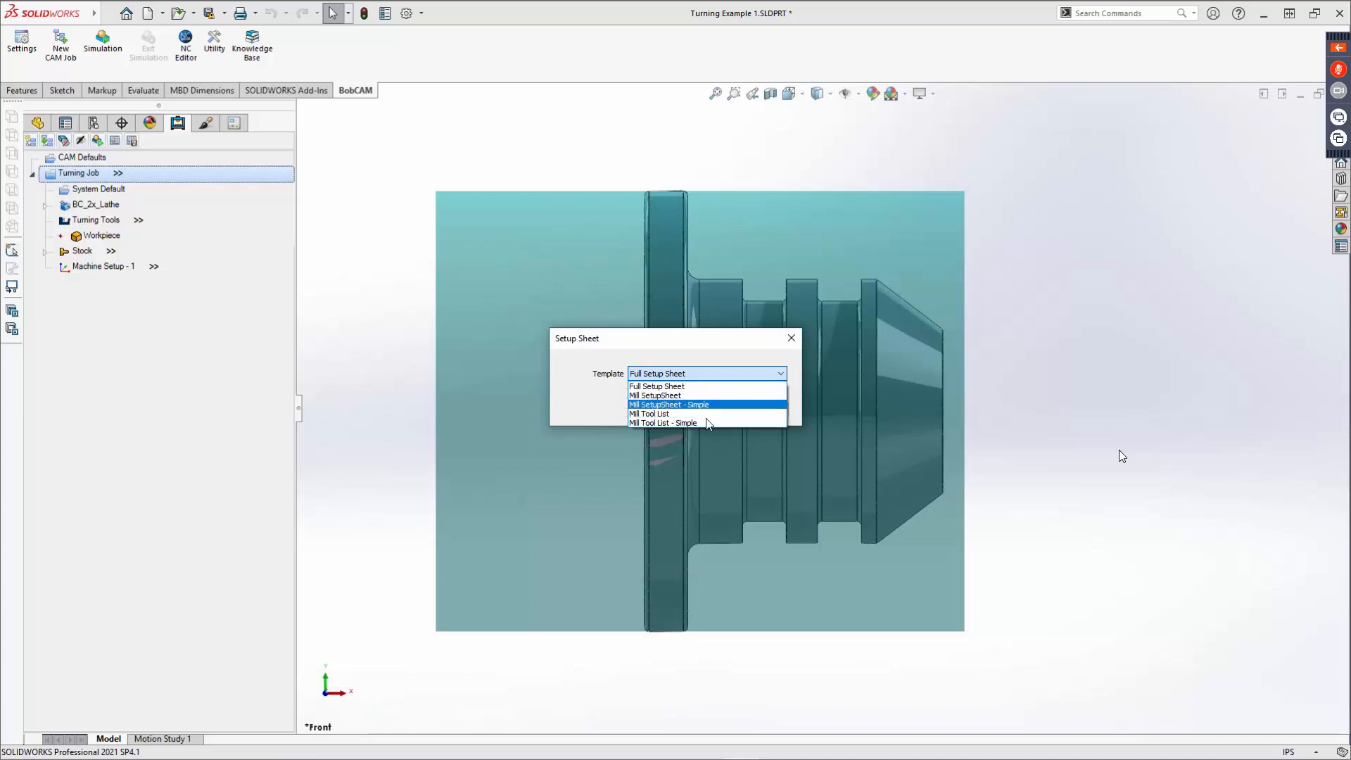
pyautogui.click(711, 387)
pyautogui.click(684, 409)
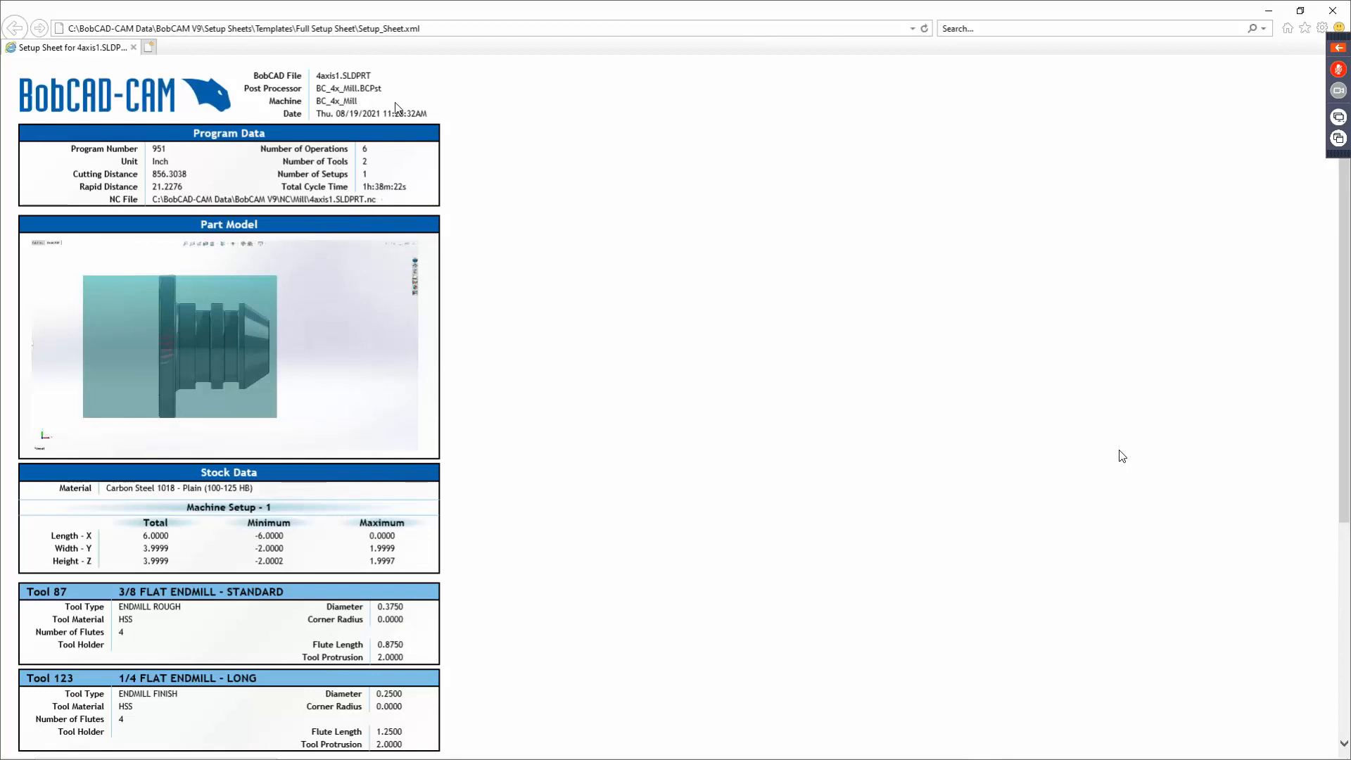
# Step: Examine the setup sheet's program, stock, tool and operation data, and close the sheet
pyautogui.scroll(-5, 442, 204)
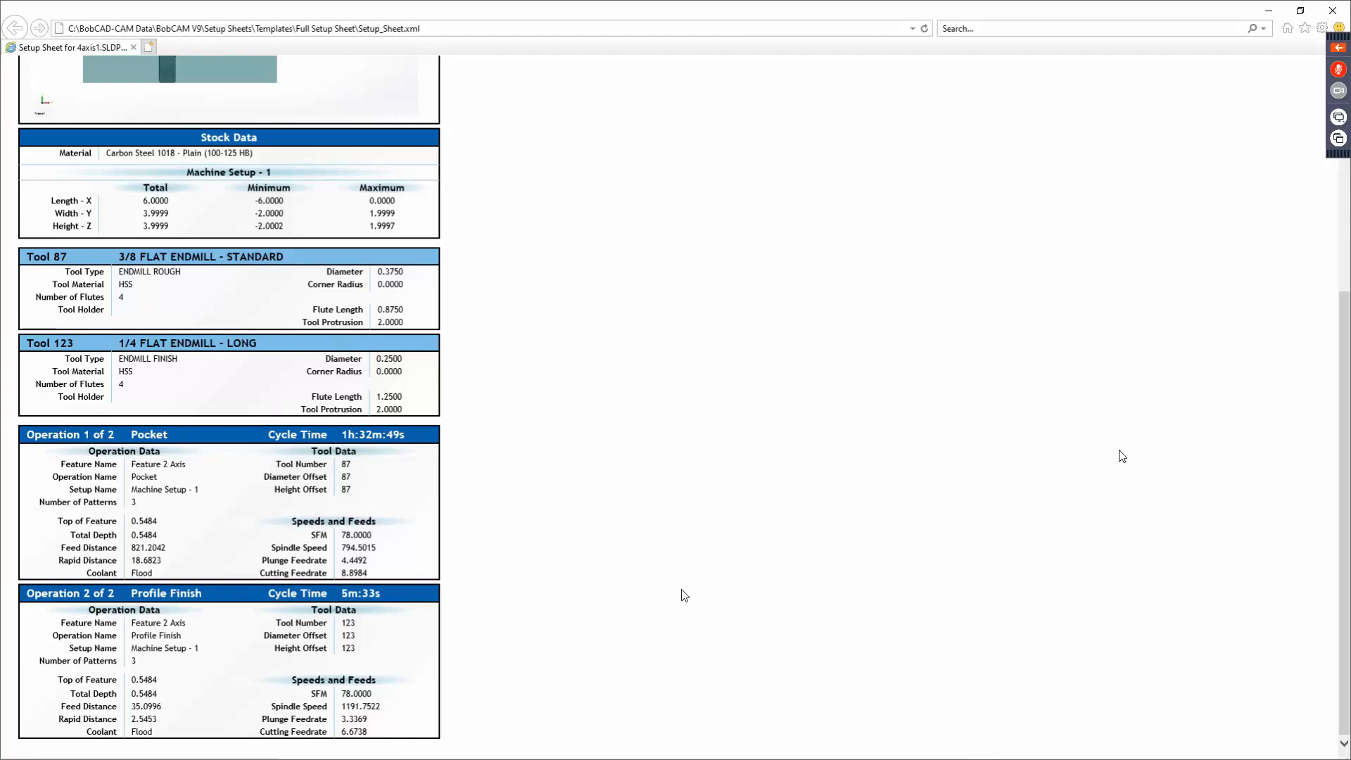
pyautogui.scroll(5, 678, 594)
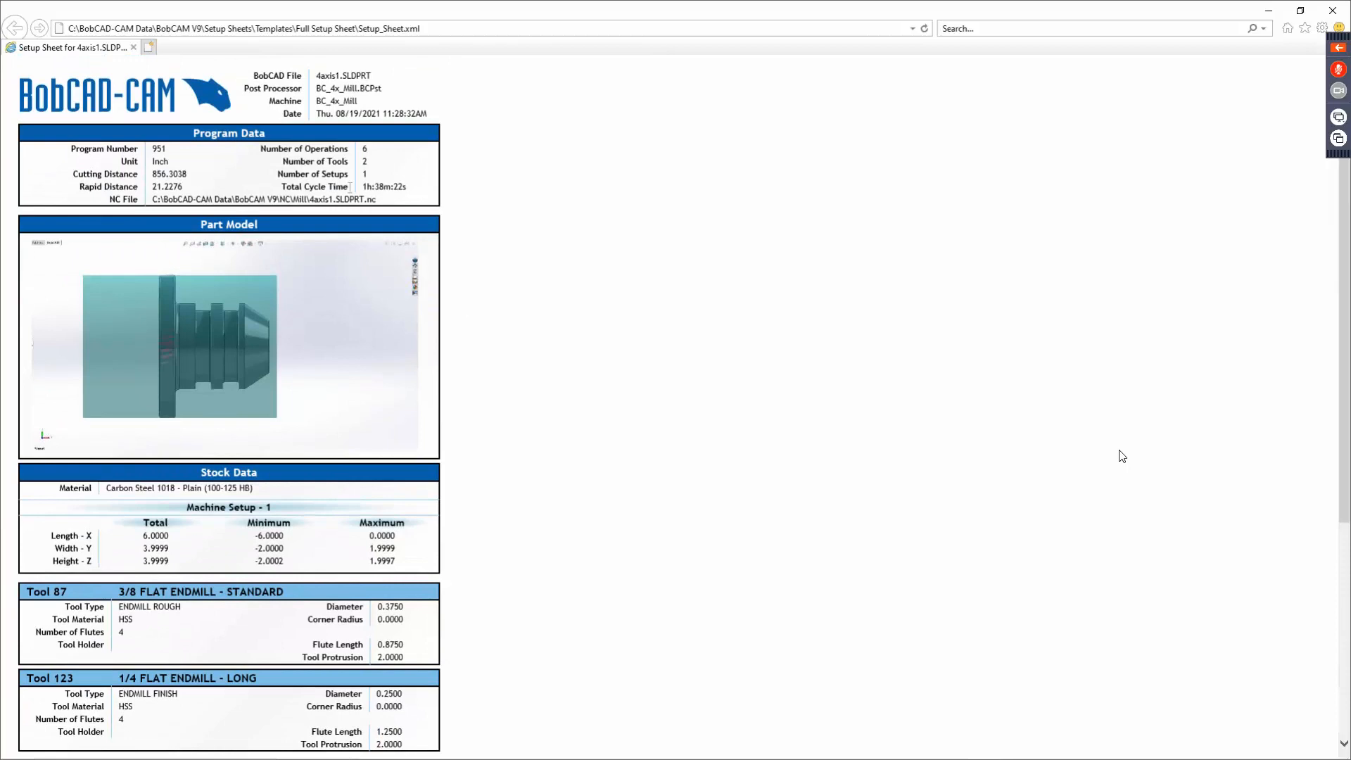
pyautogui.moveTo(364, 185); pyautogui.dragTo(451, 184)
pyautogui.tripleClick(370, 174)
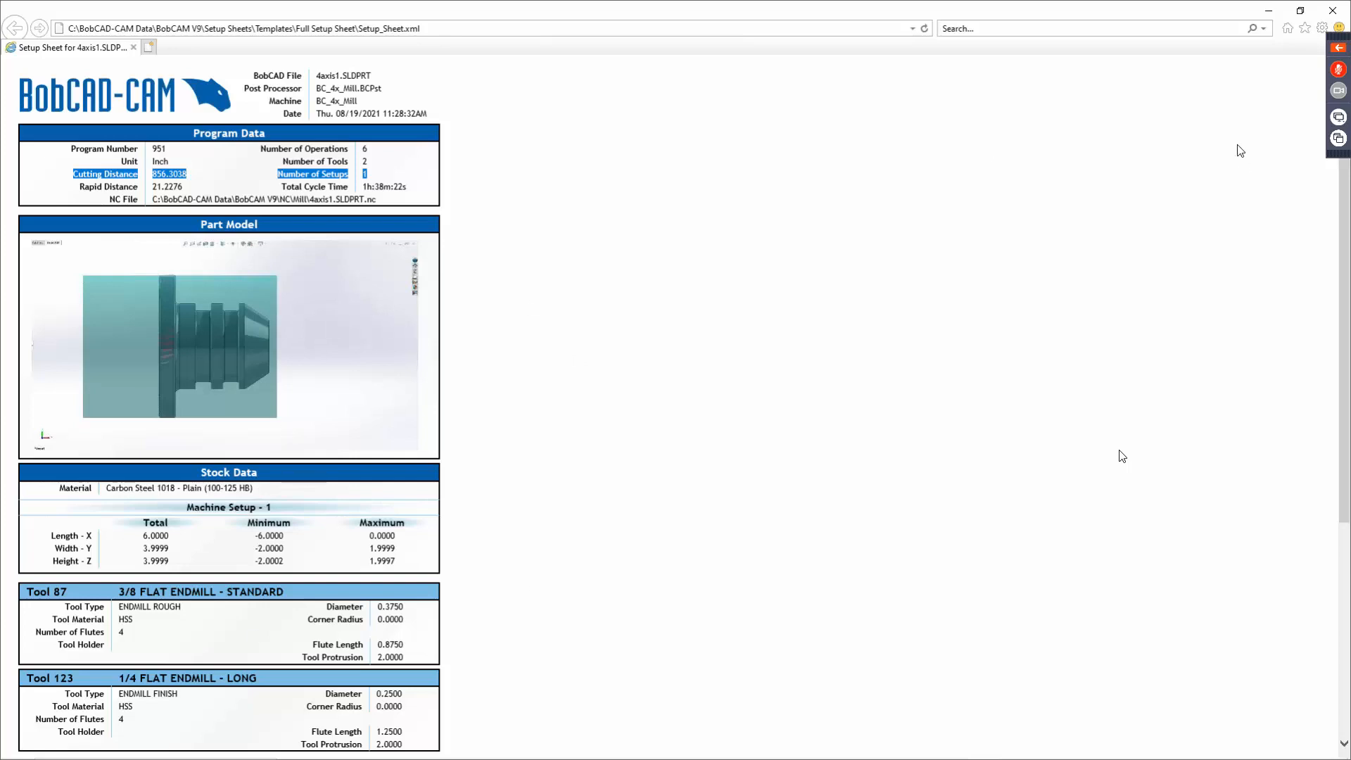
pyautogui.click(1326, 18)
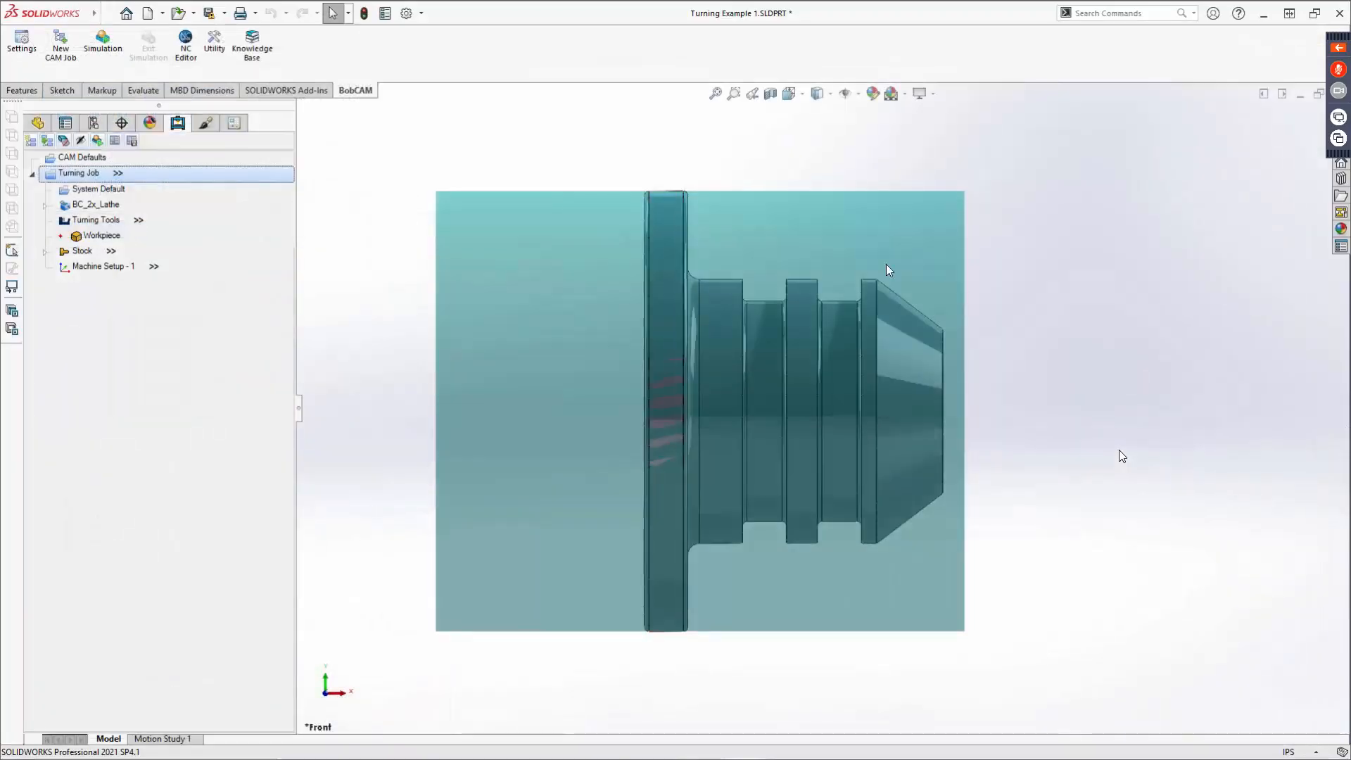
# Step: Examine the turning job's Toolpath Statistics and close them
pyautogui.rightClick(87, 176)
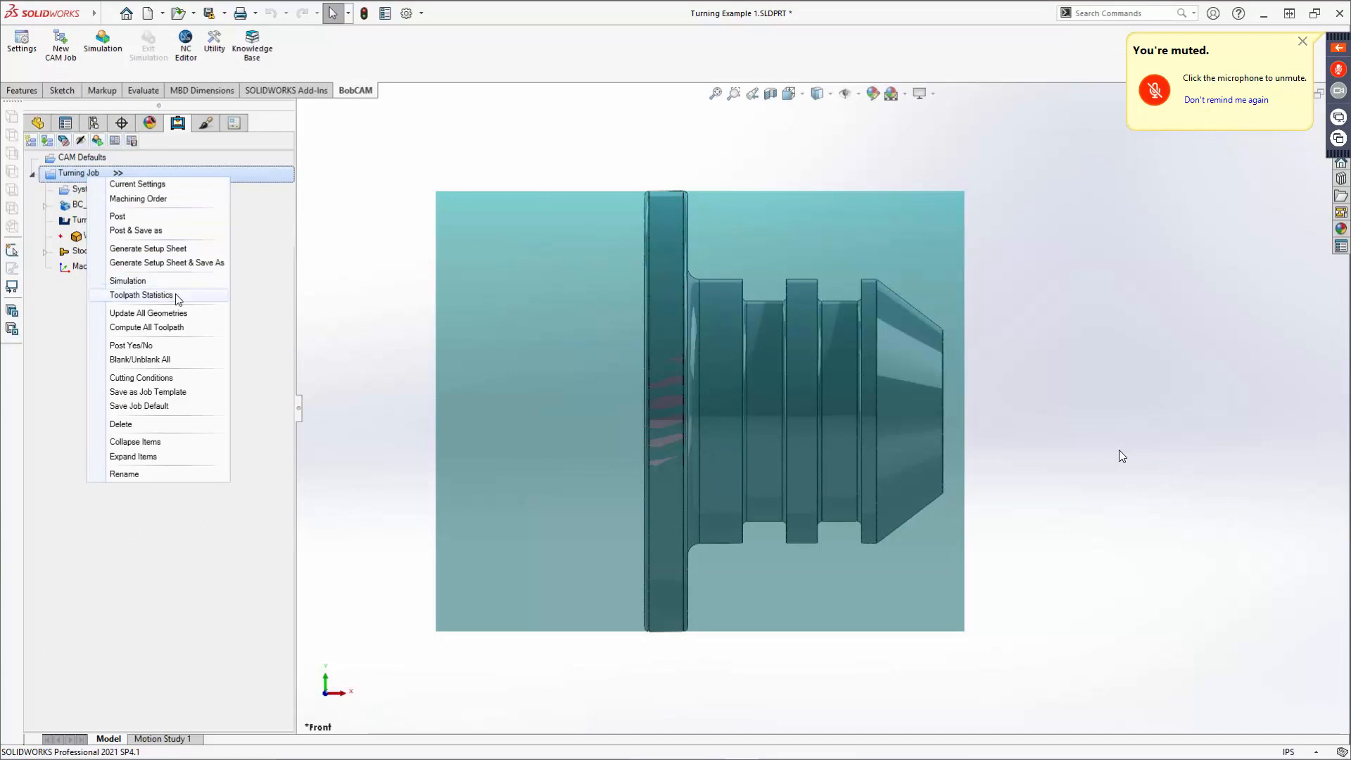
pyautogui.click(142, 295)
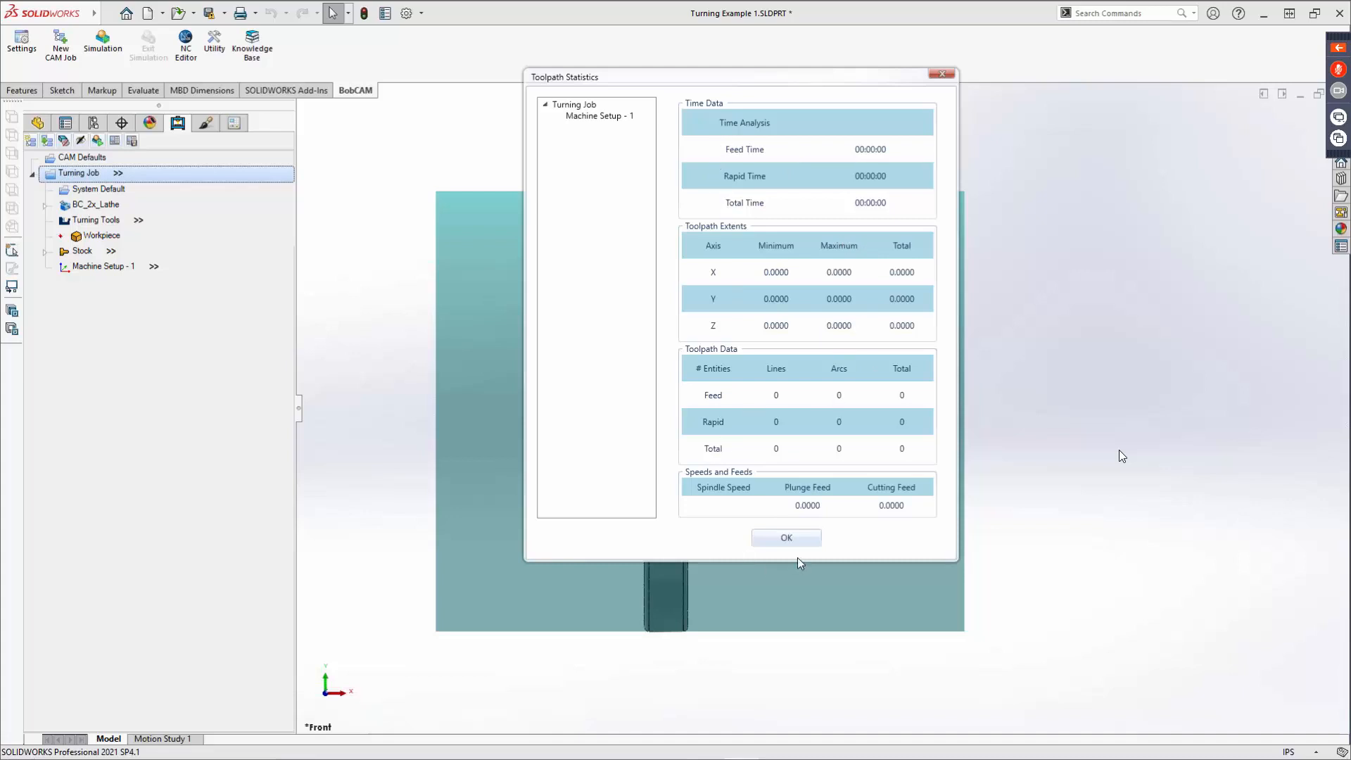
pyautogui.click(786, 538)
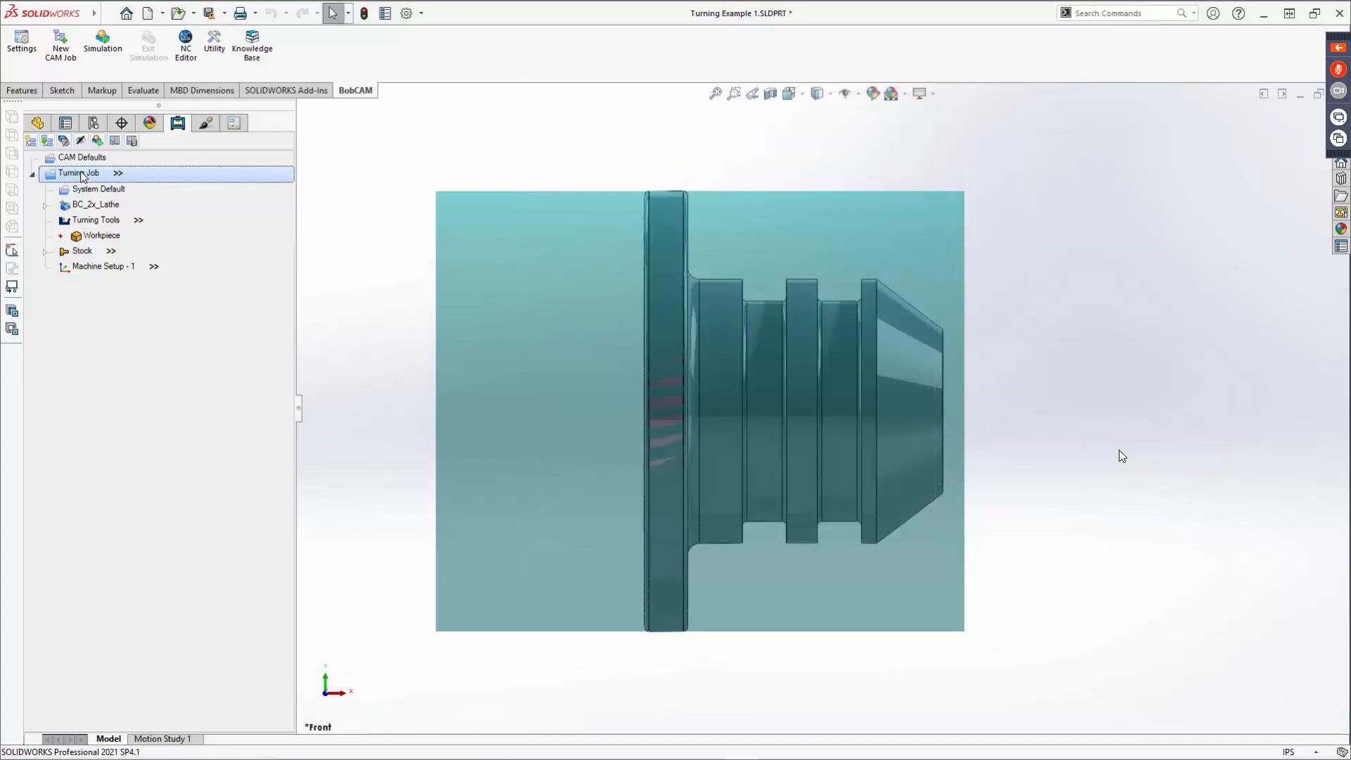
pyautogui.rightClick(78, 173)
pyautogui.click(106, 303)
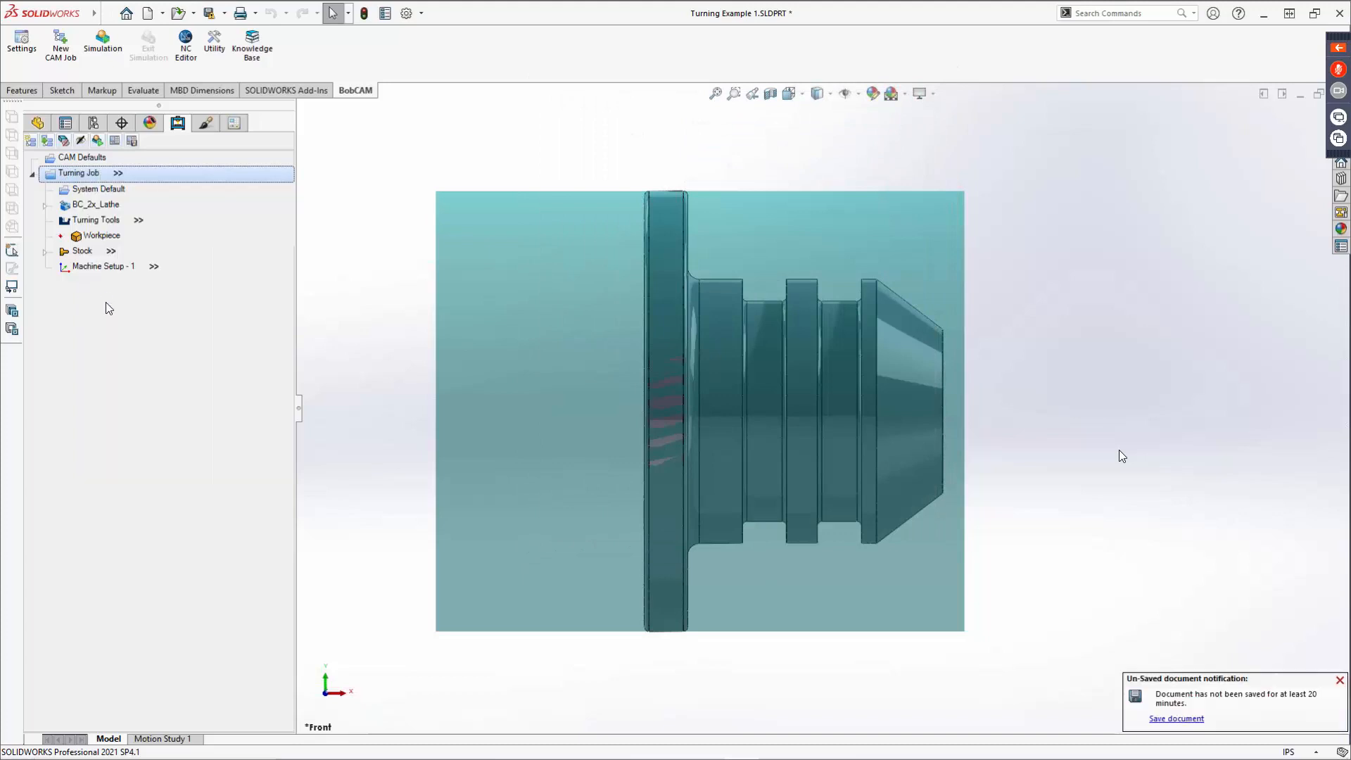
pyautogui.rightClick(76, 172)
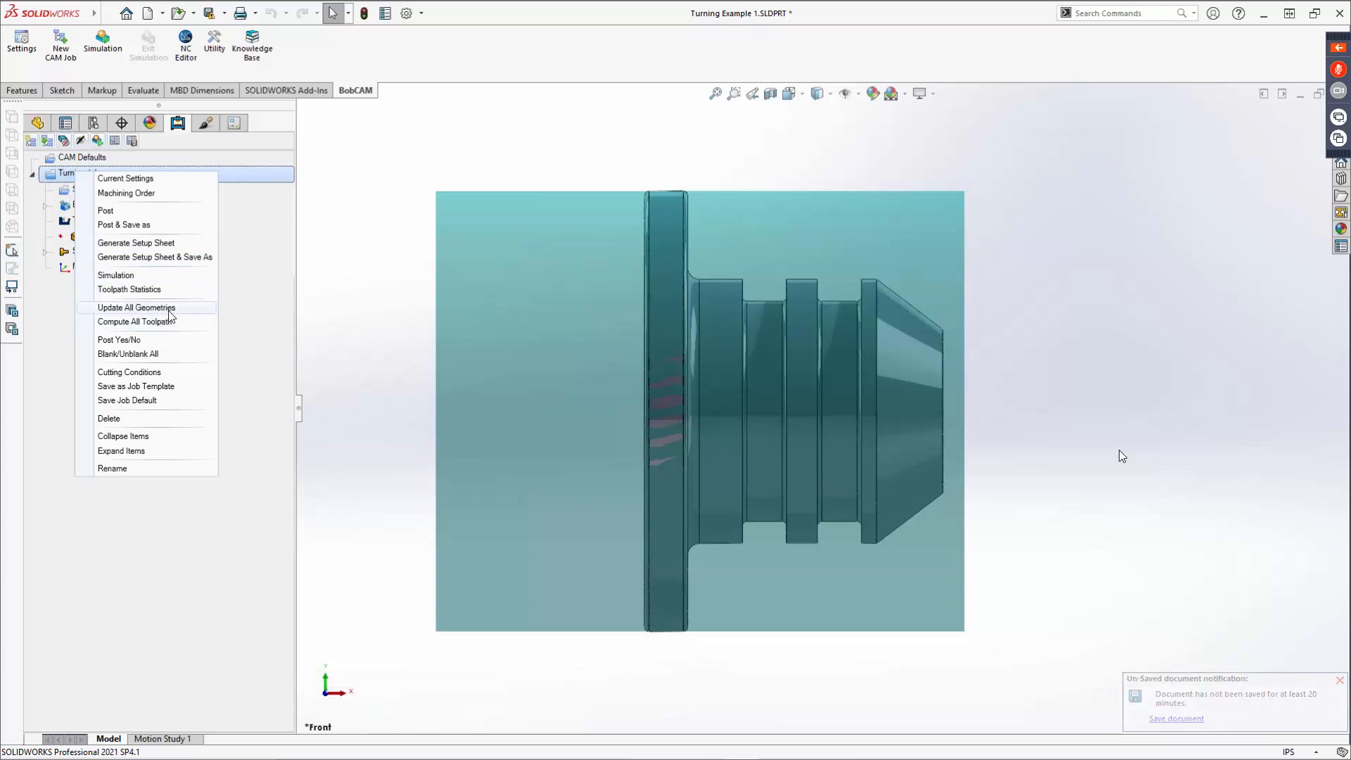
pyautogui.click(259, 336)
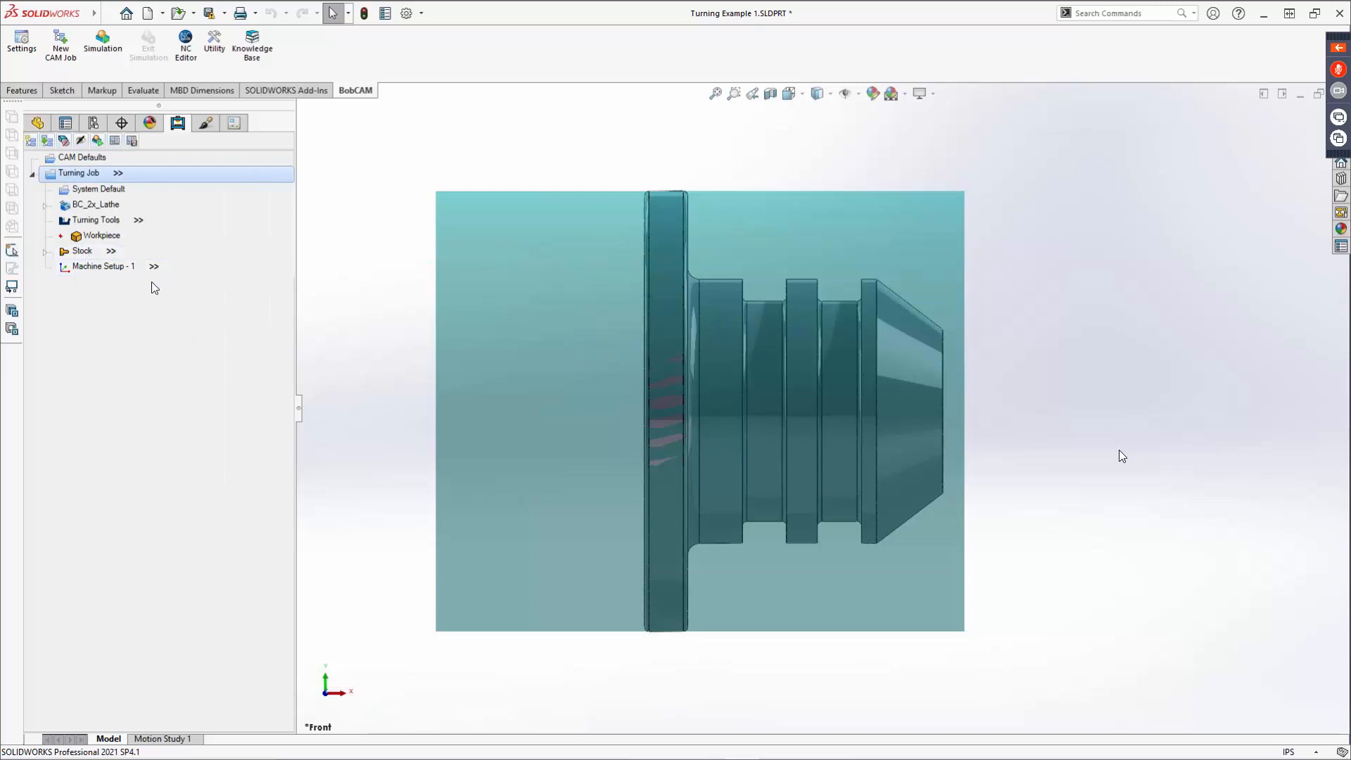
pyautogui.rightClick(126, 271)
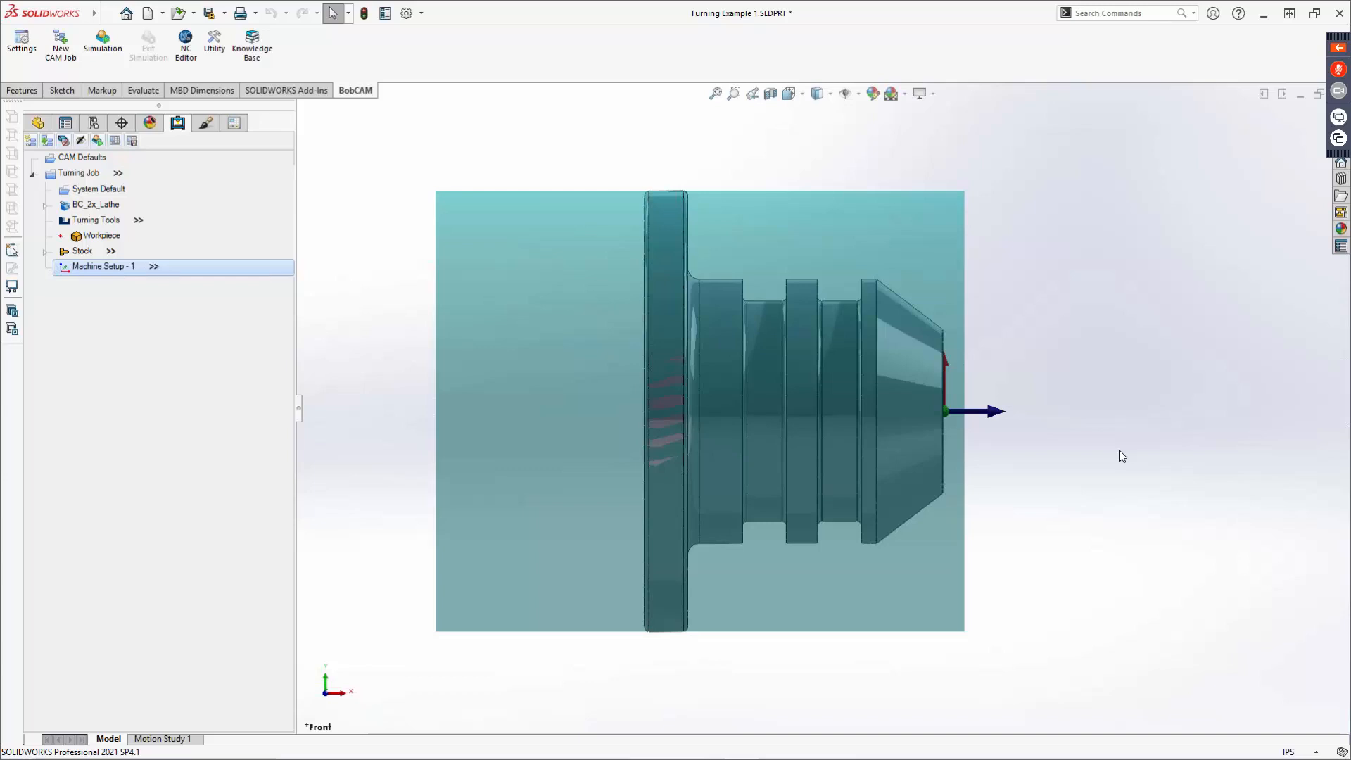
# Step: Examine the turning job's Cutting Condition Parameters for the drilling, reaming and boring operations, and cancel out
pyautogui.rightClick(65, 175)
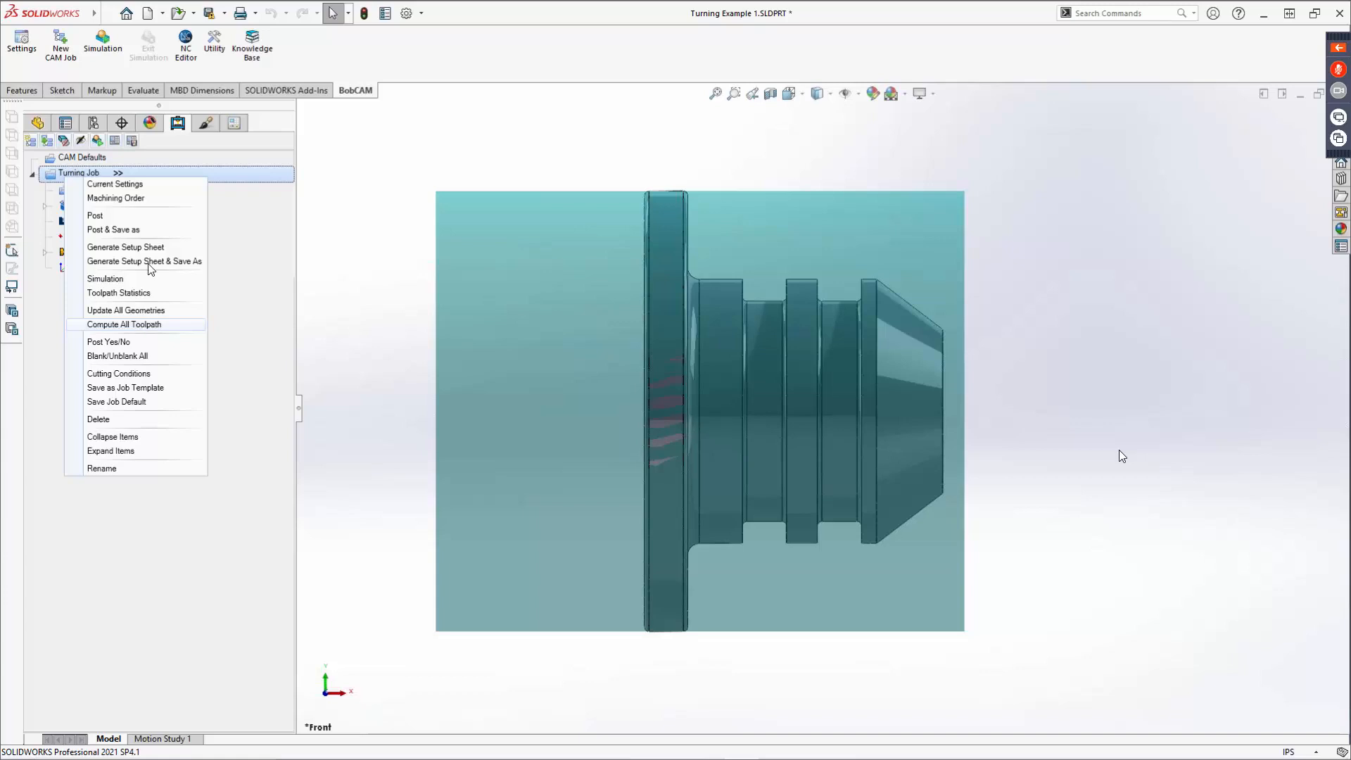
pyautogui.click(139, 377)
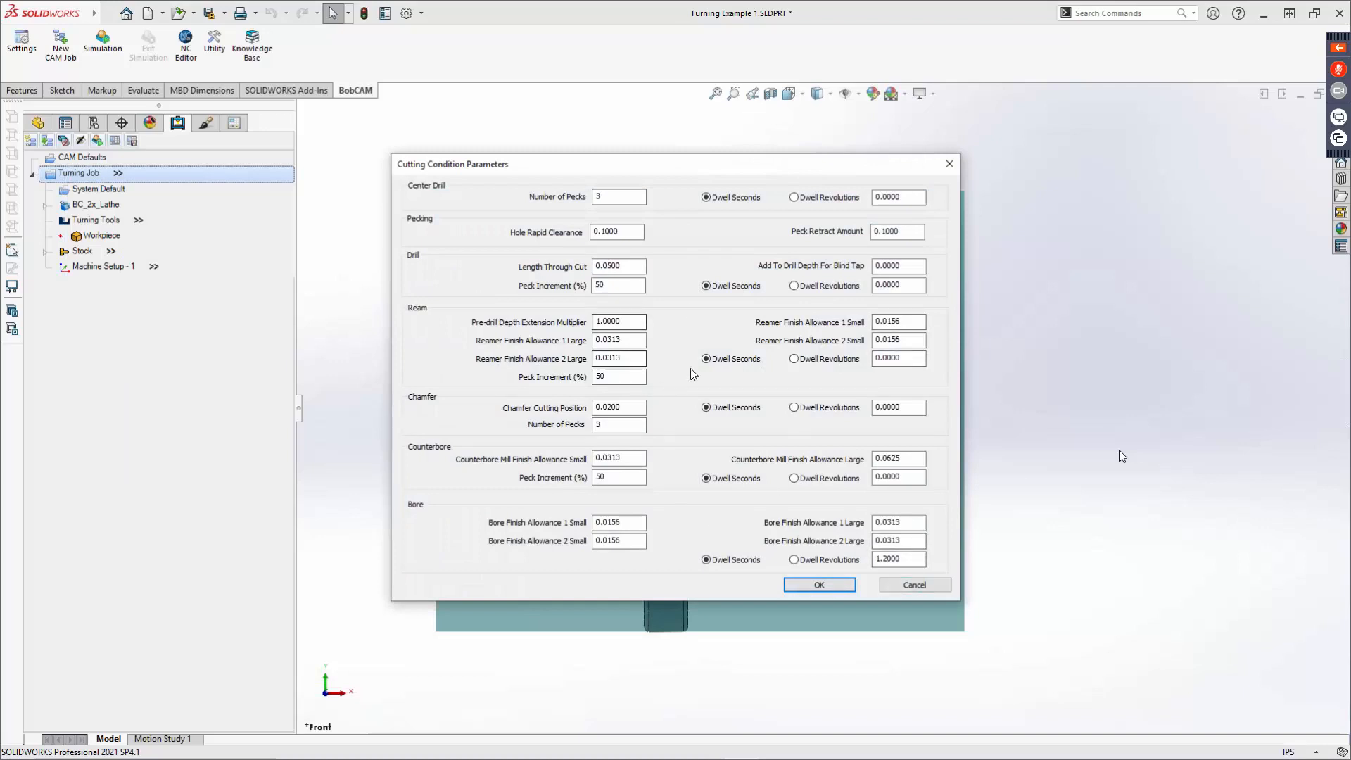
pyautogui.click(928, 586)
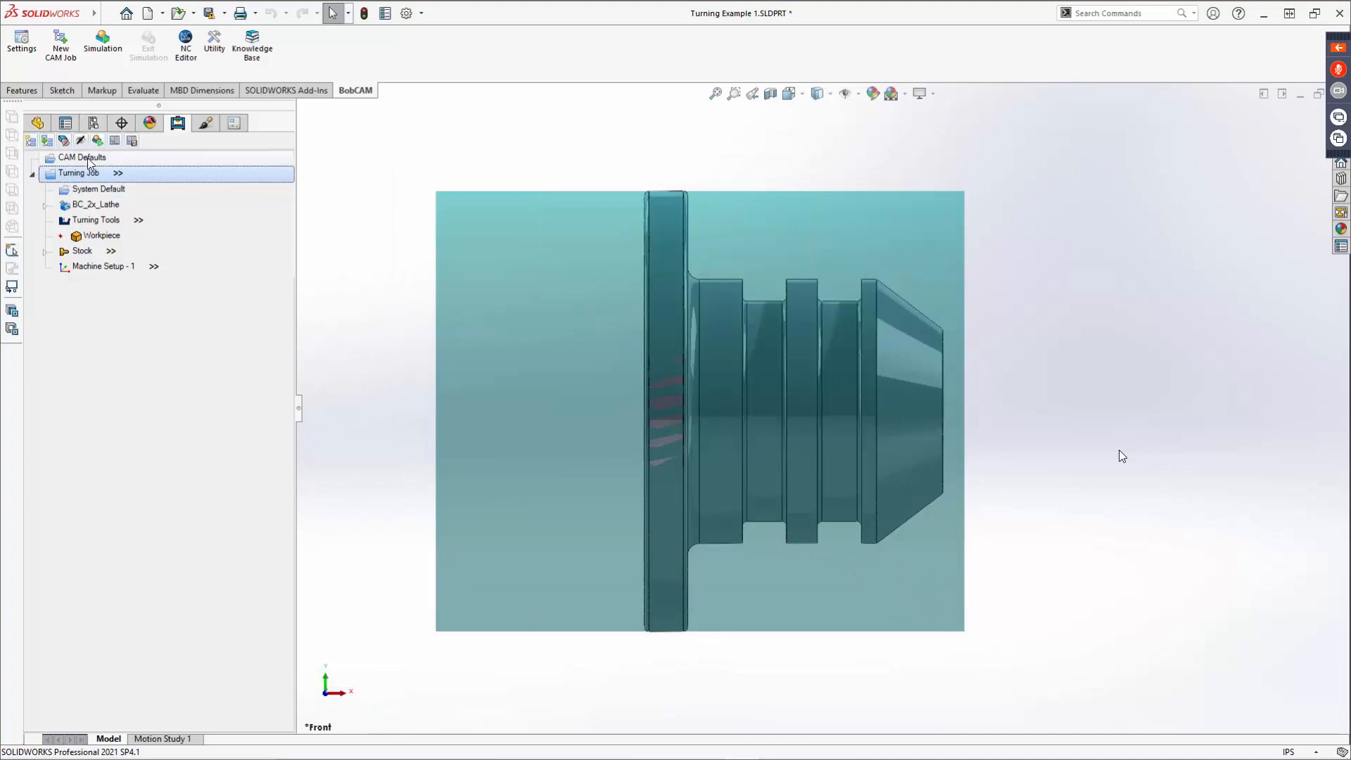
pyautogui.rightClick(86, 172)
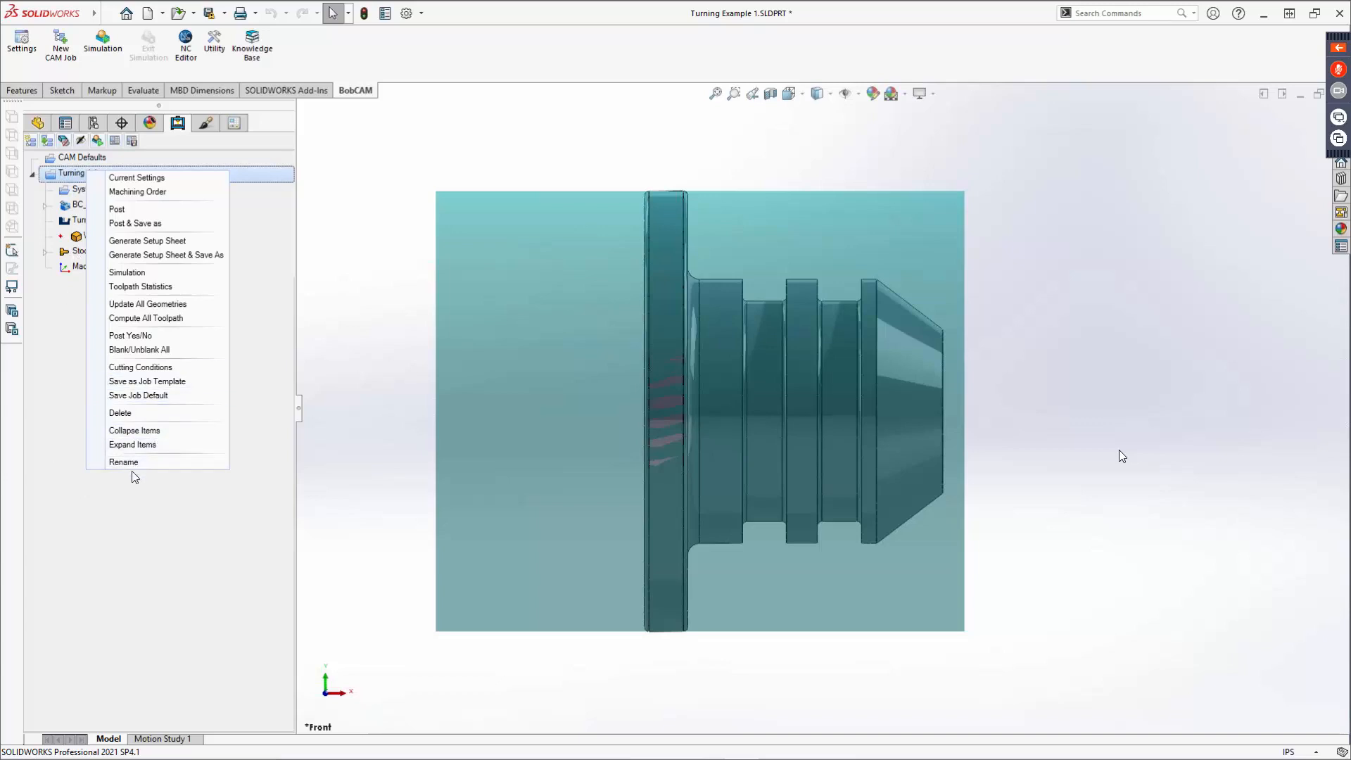
pyautogui.click(61, 381)
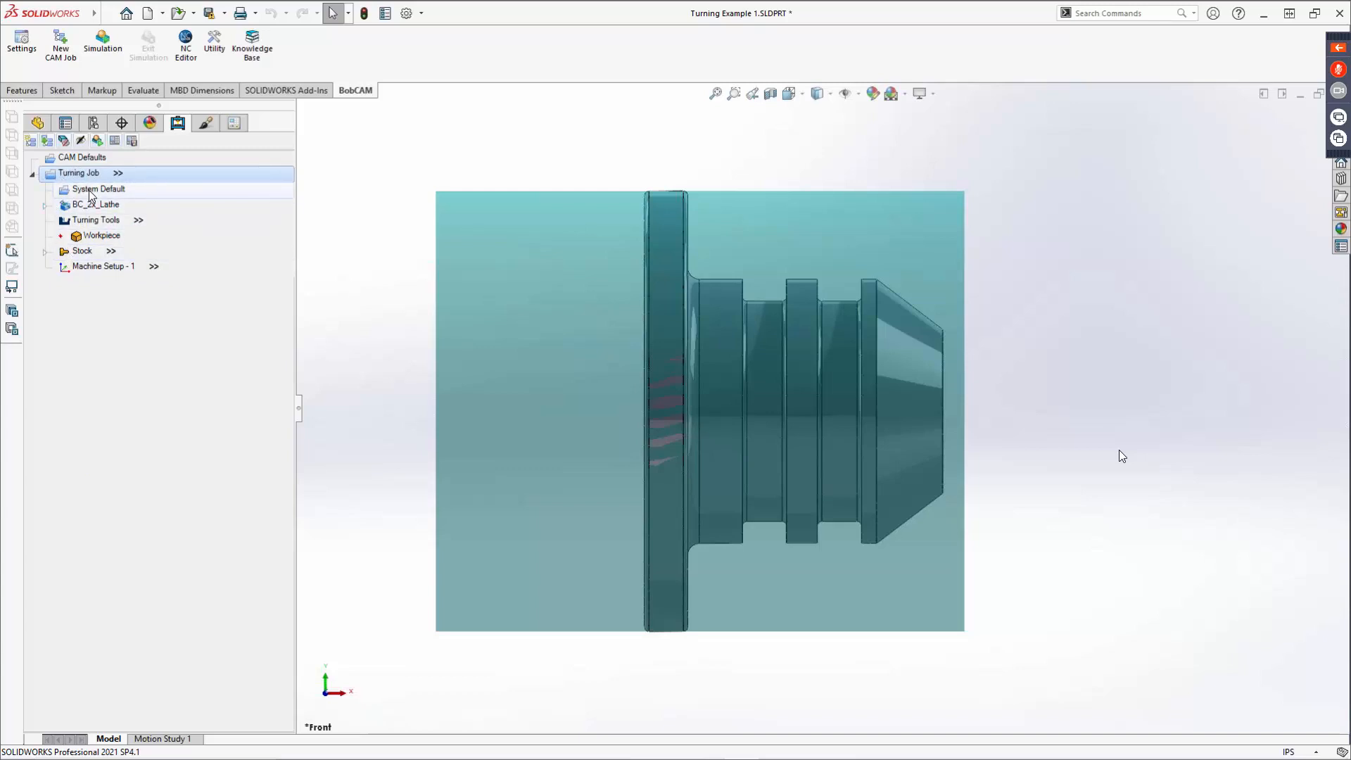
# Step: Review the BC_2x_Lathe machine selection and the post processor file selection, cancelling out of both
pyautogui.click(49, 208)
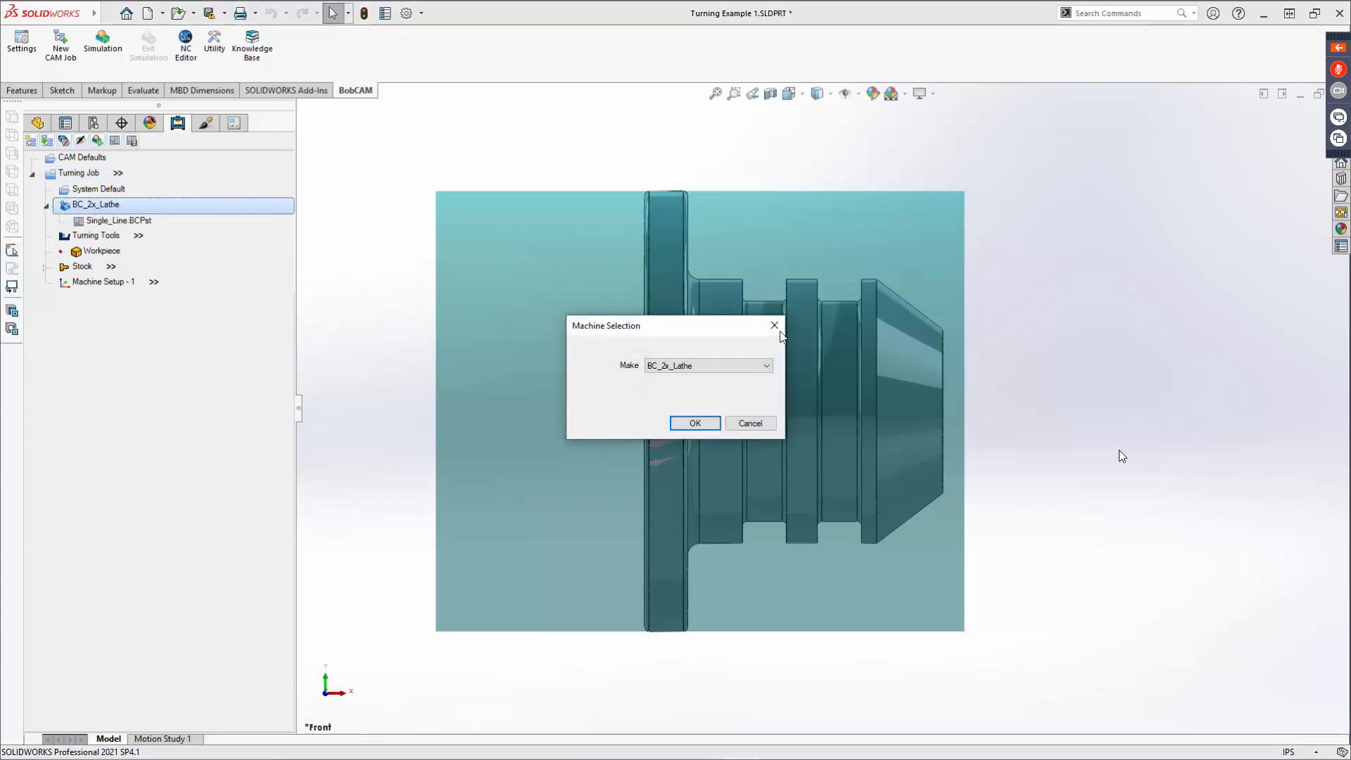
pyautogui.click(747, 425)
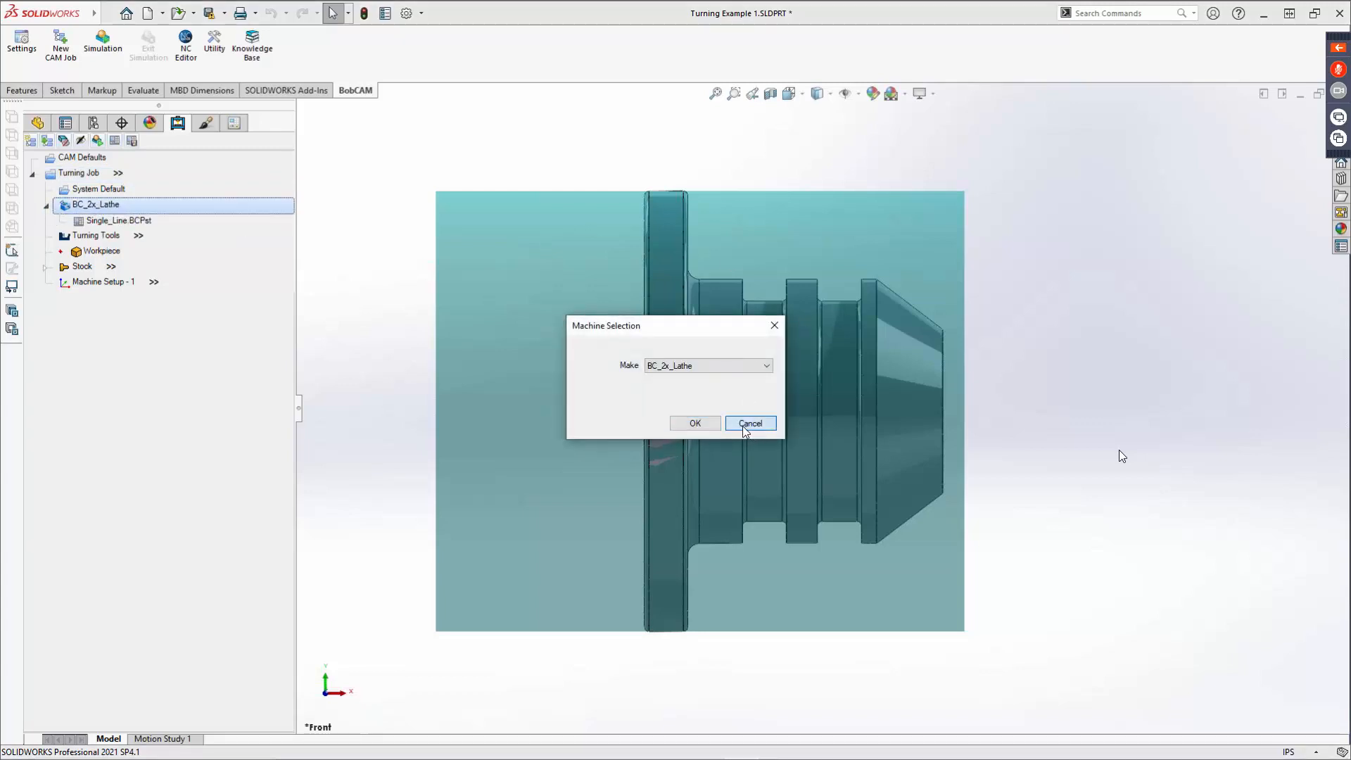
pyautogui.click(130, 221)
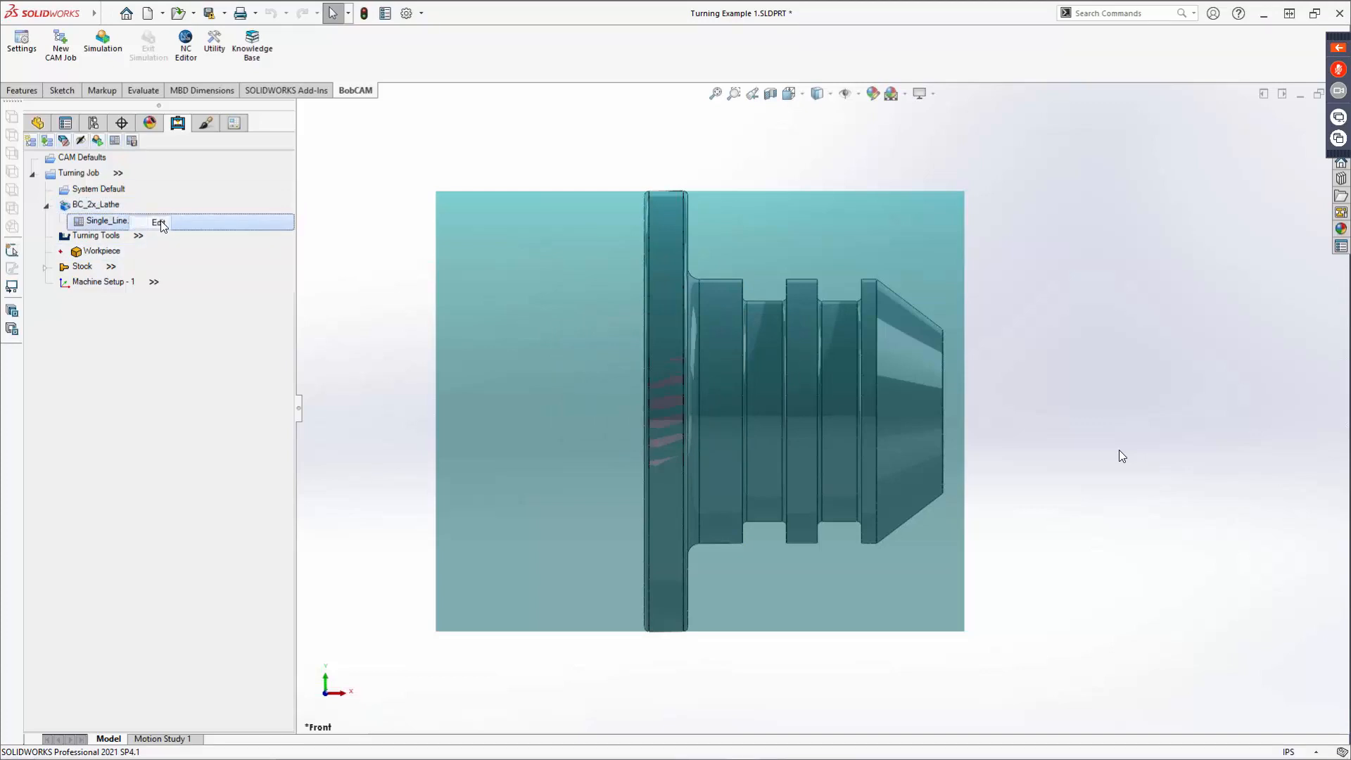
pyautogui.click(160, 222)
pyautogui.click(502, 374)
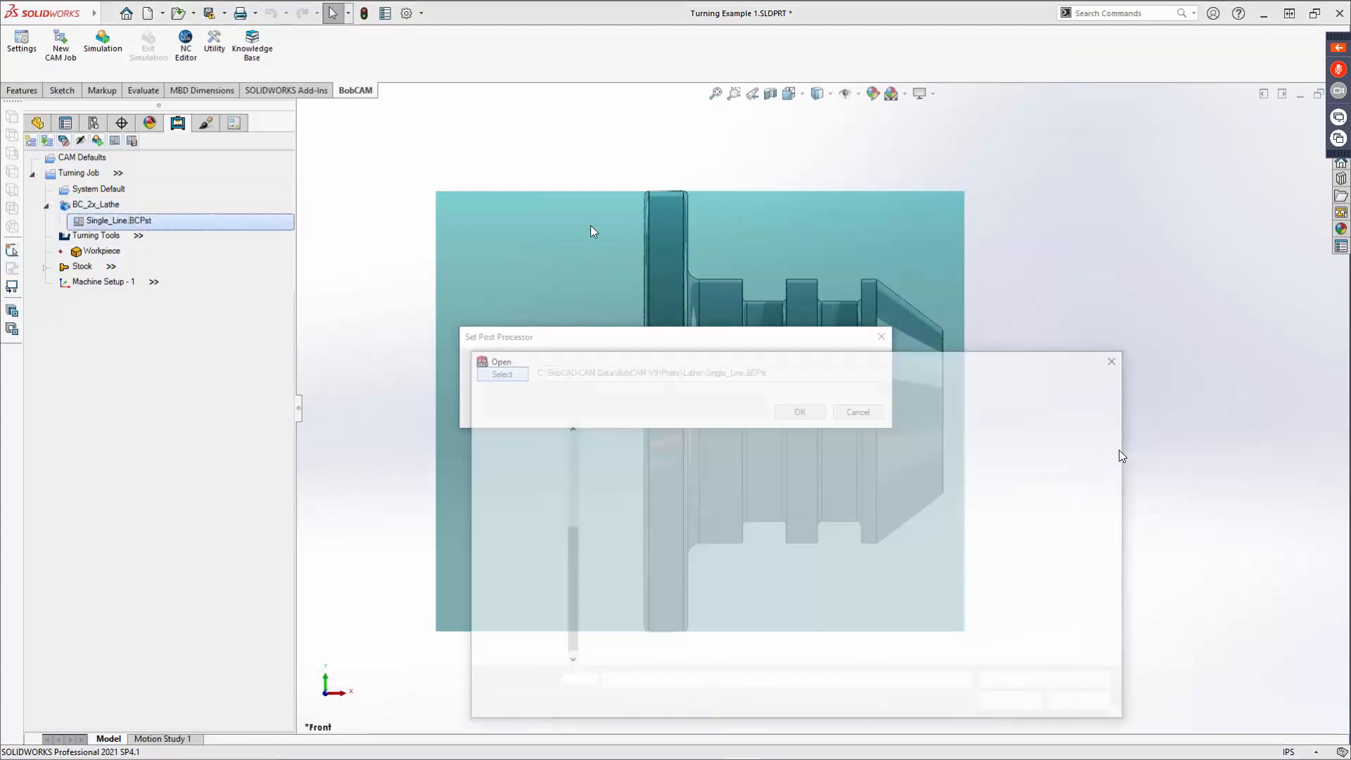
pyautogui.click(1119, 360)
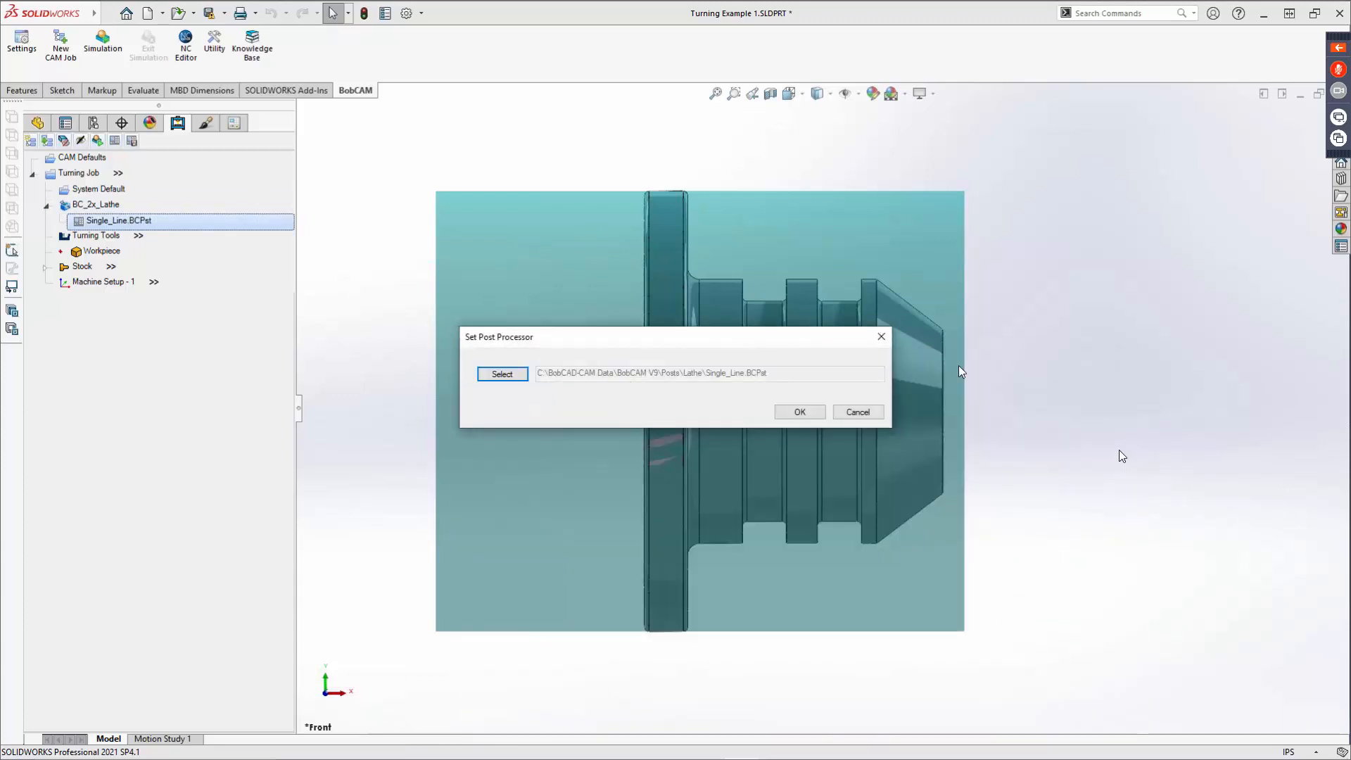
pyautogui.click(858, 412)
# Step: Examine the drill and lathe categories of the turning Tool Library and cancel out
pyautogui.rightClick(93, 235)
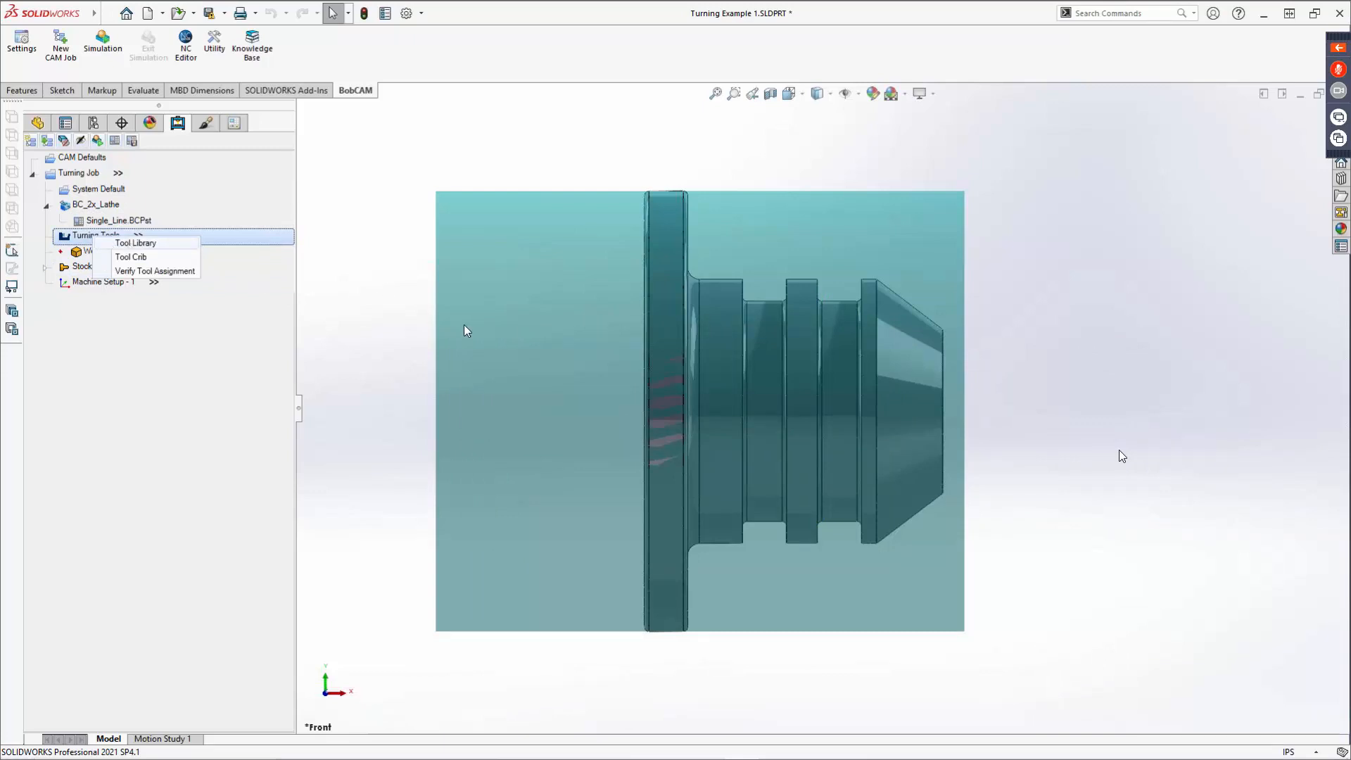
pyautogui.click(200, 304)
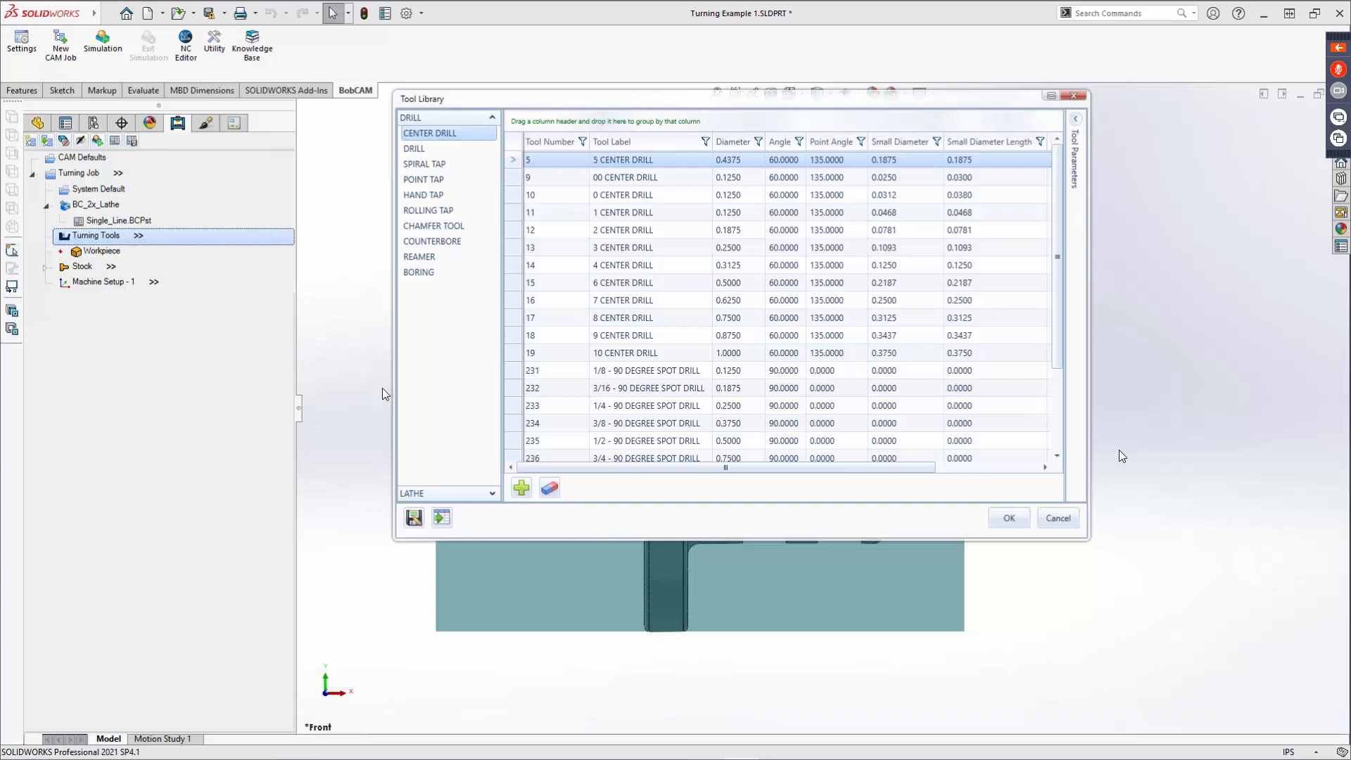
pyautogui.click(476, 497)
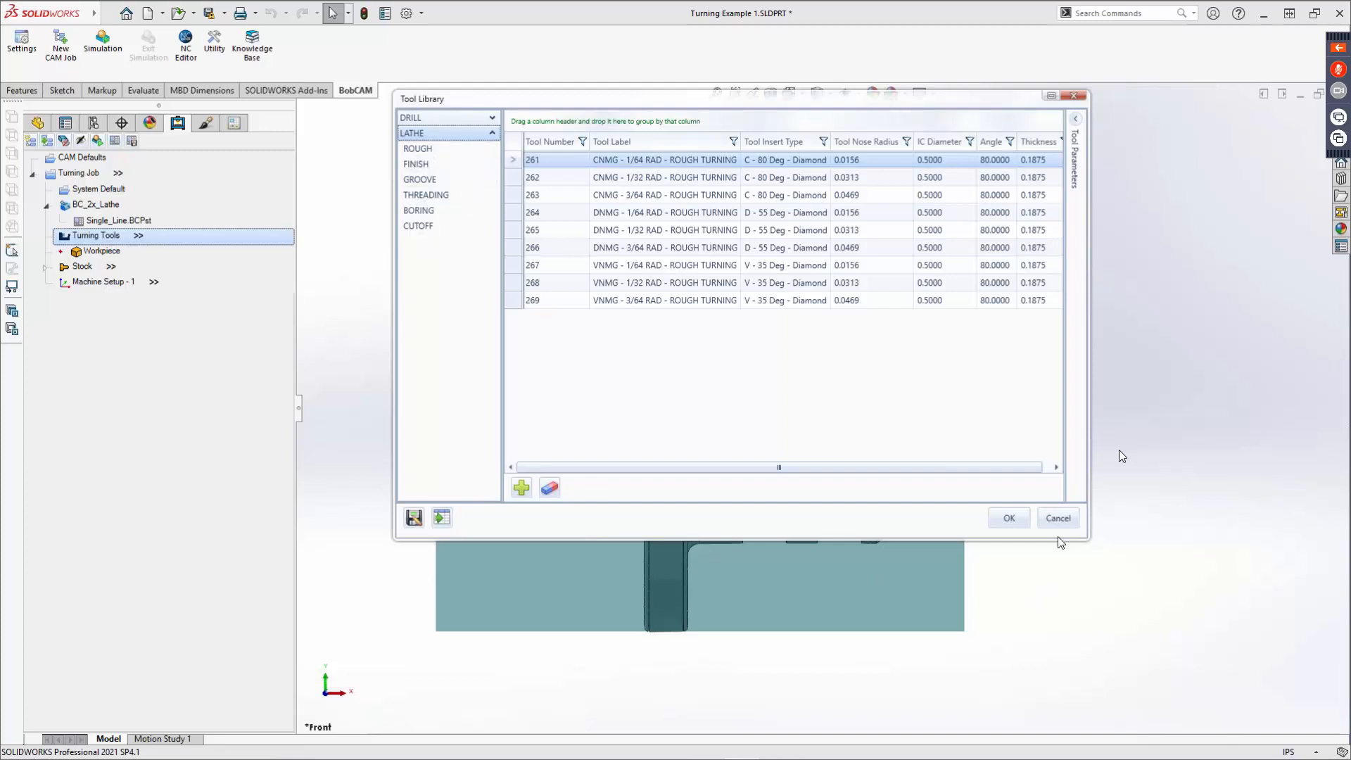
pyautogui.click(1059, 518)
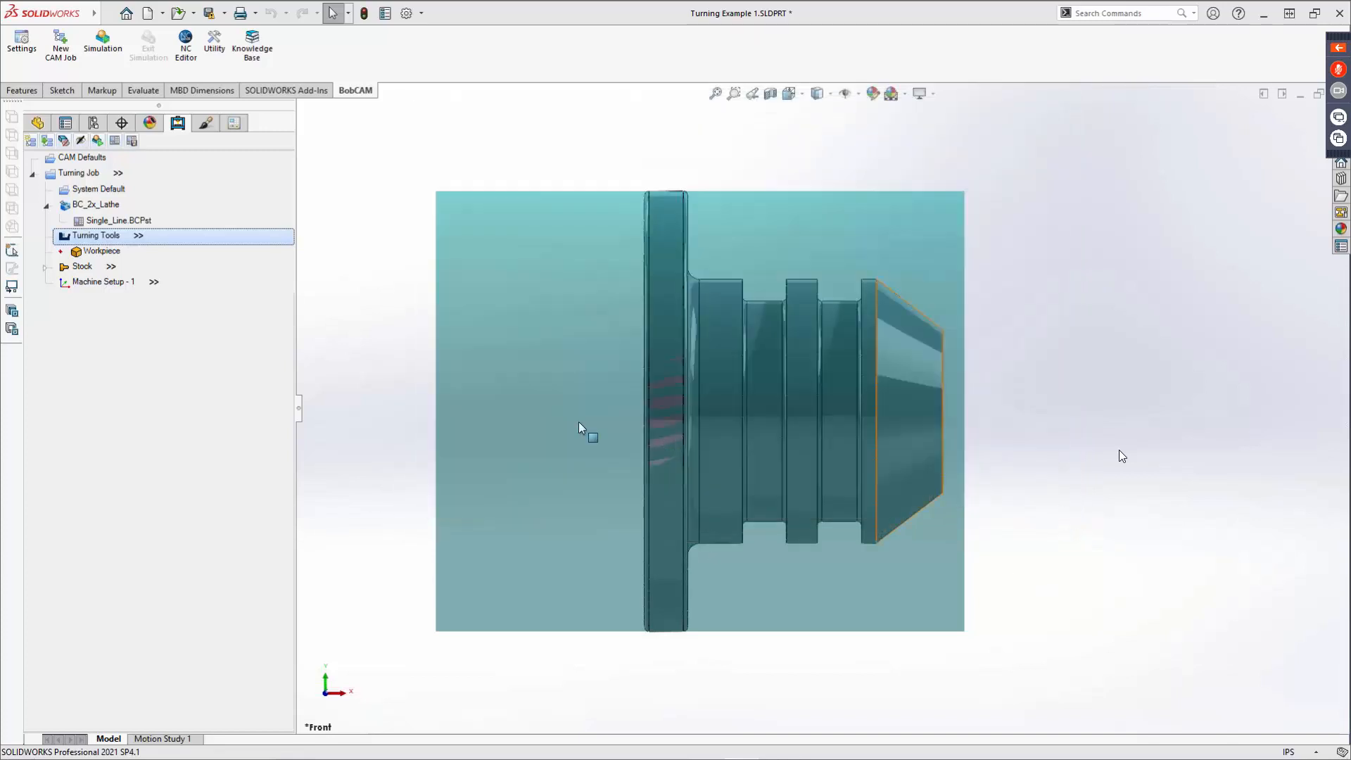
# Step: Check the tools assigned to the turning job and turn off automatic tool numbering
pyautogui.rightClick(79, 239)
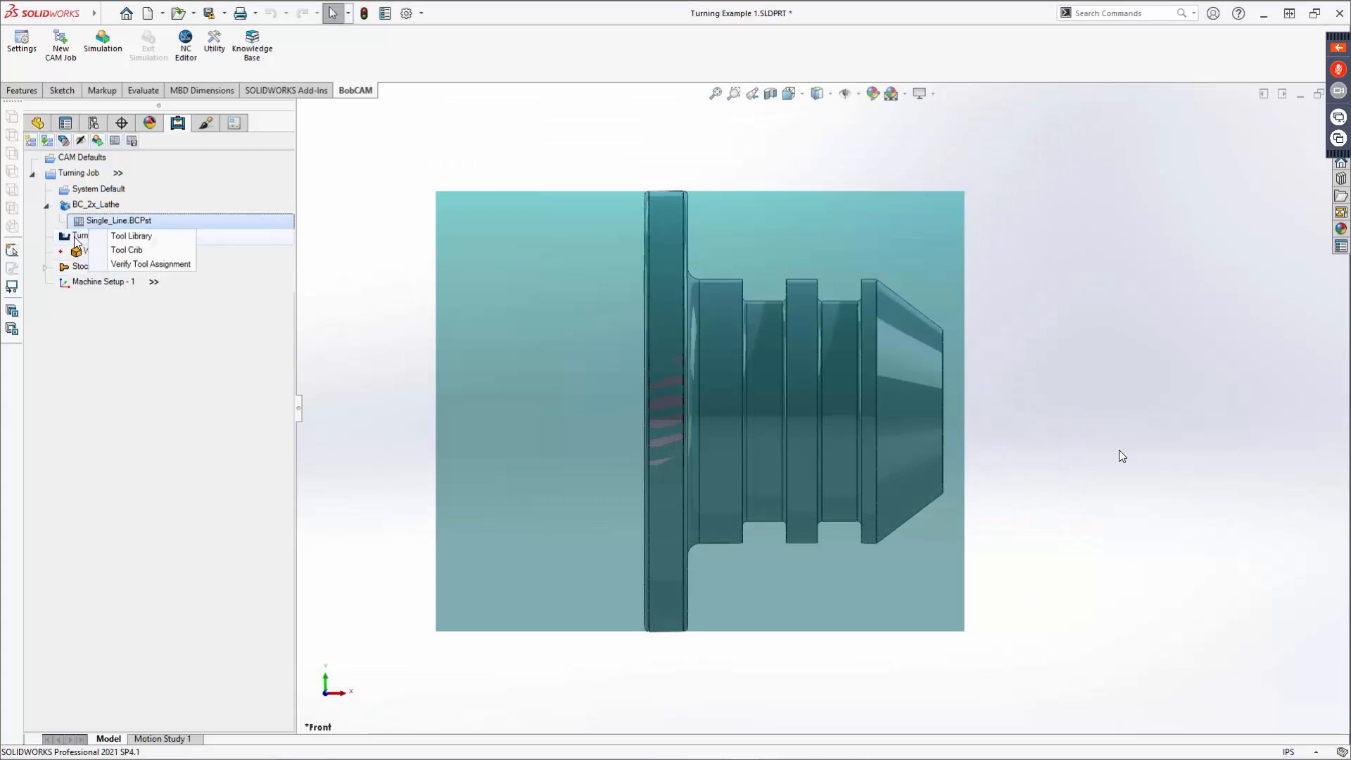
pyautogui.rightClick(74, 237)
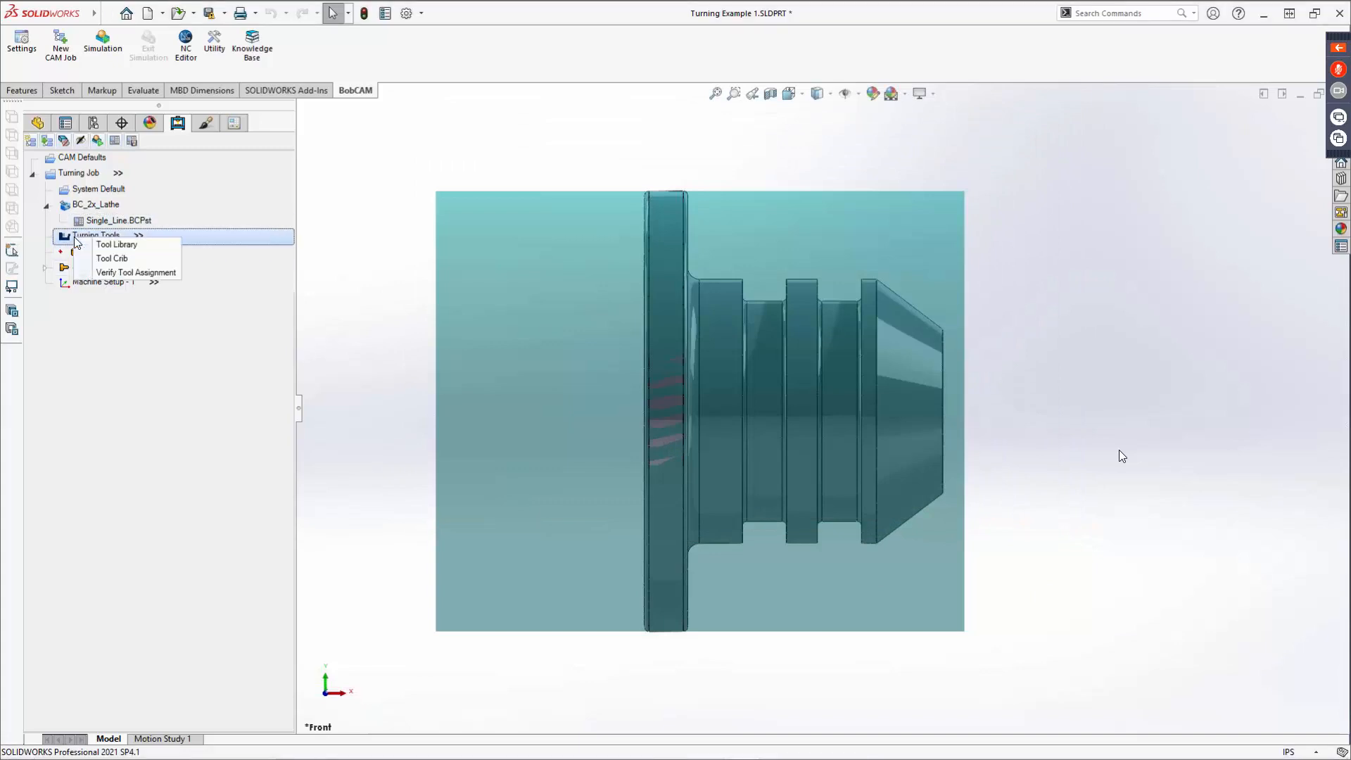
pyautogui.click(112, 272)
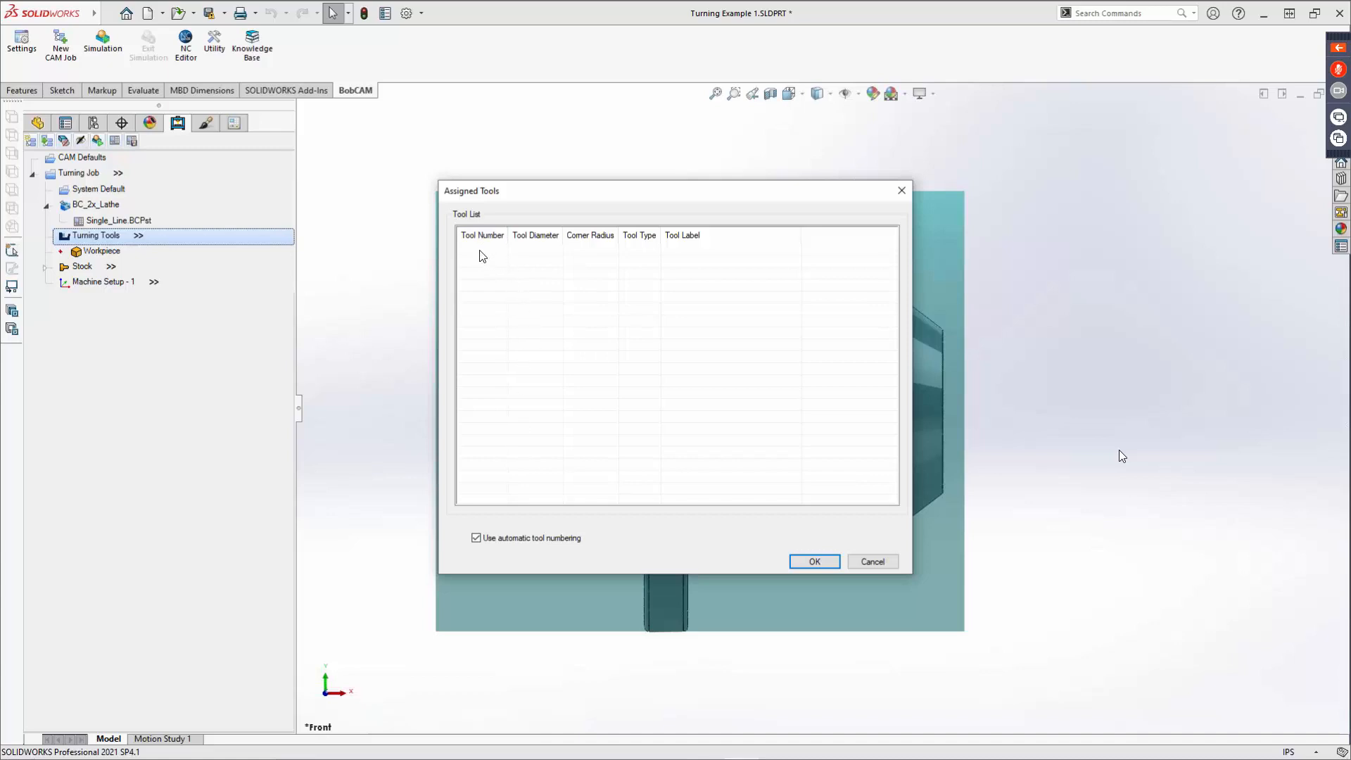
pyautogui.click(475, 540)
pyautogui.click(817, 561)
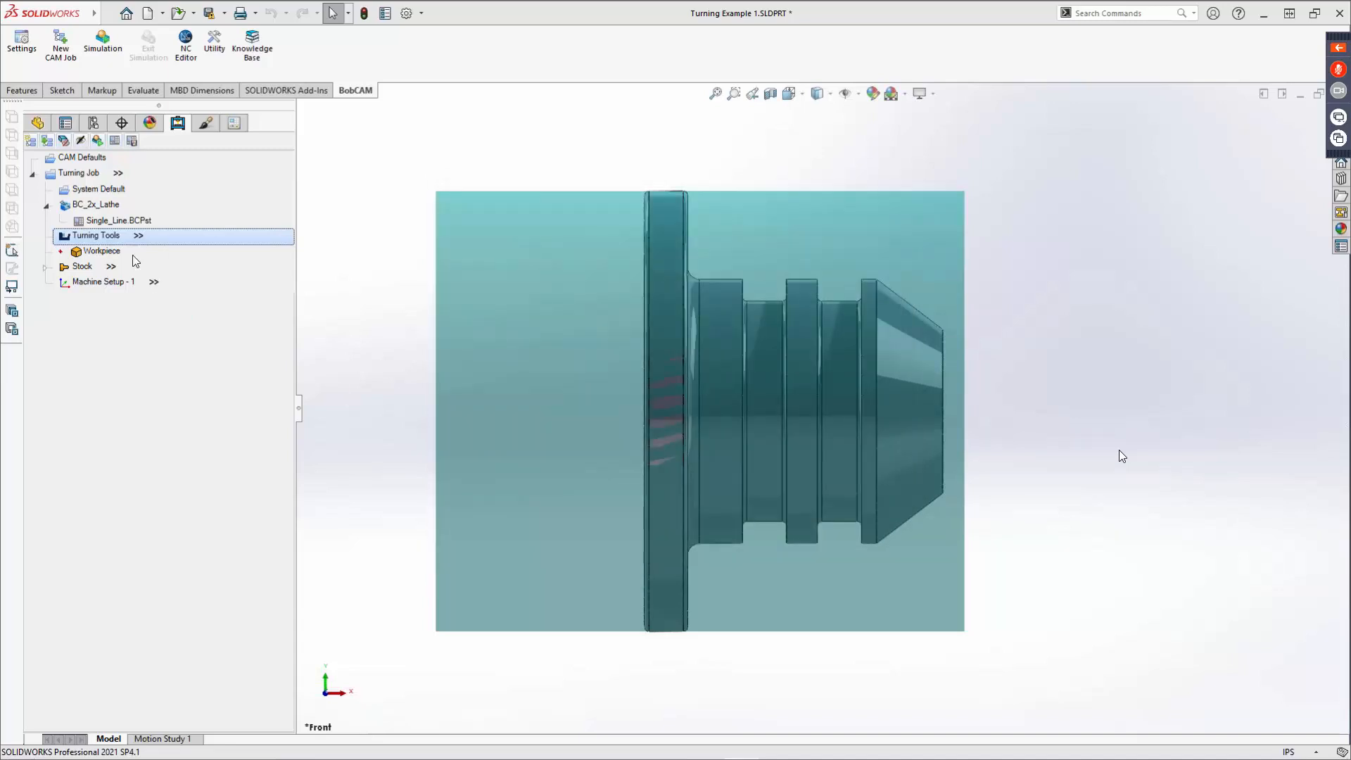
# Step: Browse from the Tool Crib's import to the Cribs folder under BobCAD-CAM Data, BobCAM V9, Technology, and cancel the import and the crib
pyautogui.click(138, 235)
pyautogui.click(144, 257)
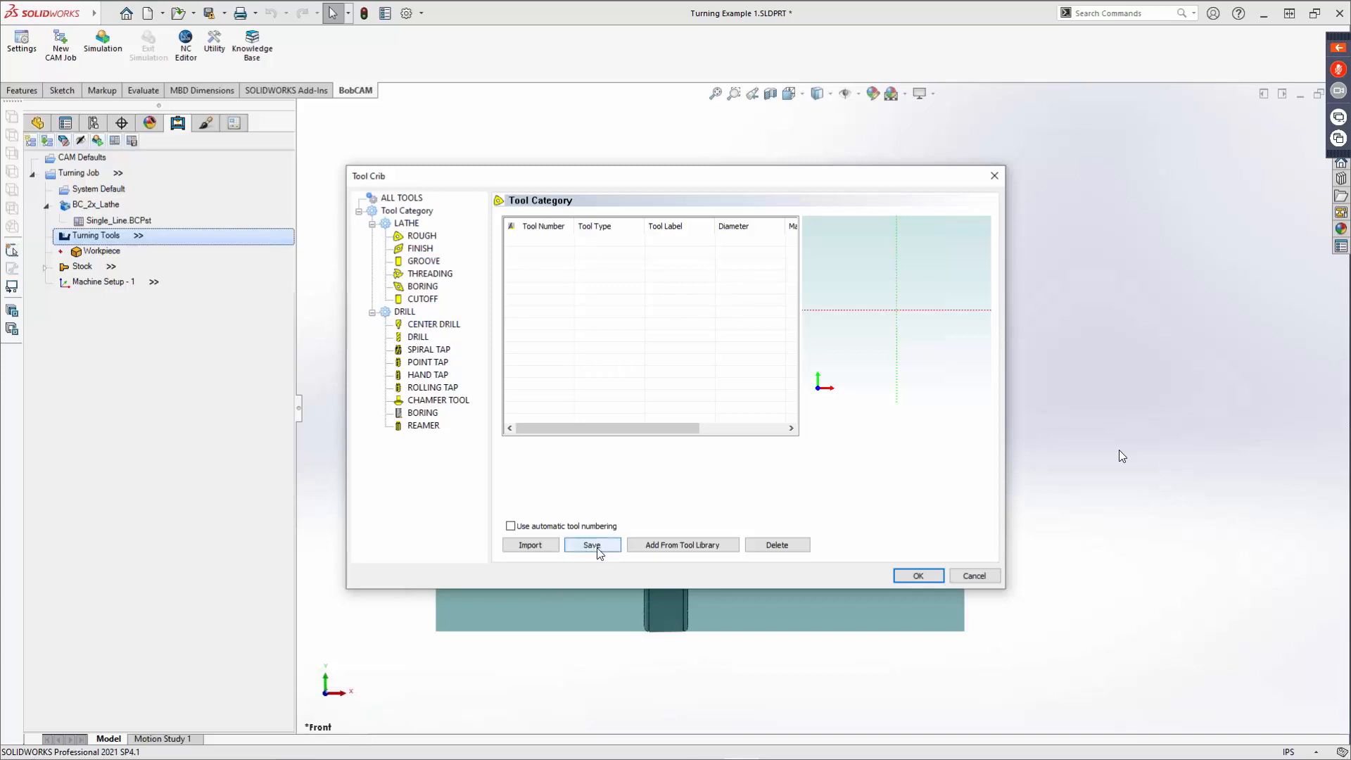
pyautogui.click(533, 546)
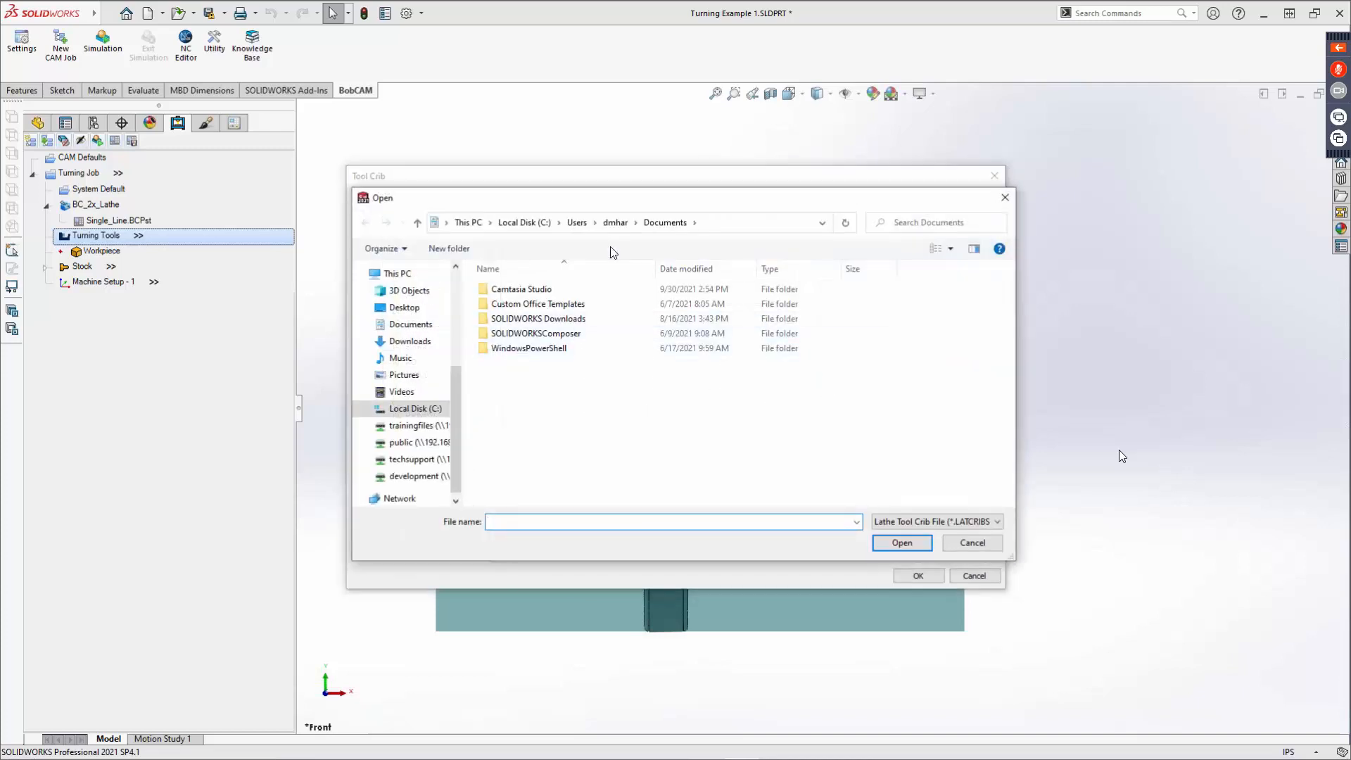
pyautogui.click(469, 222)
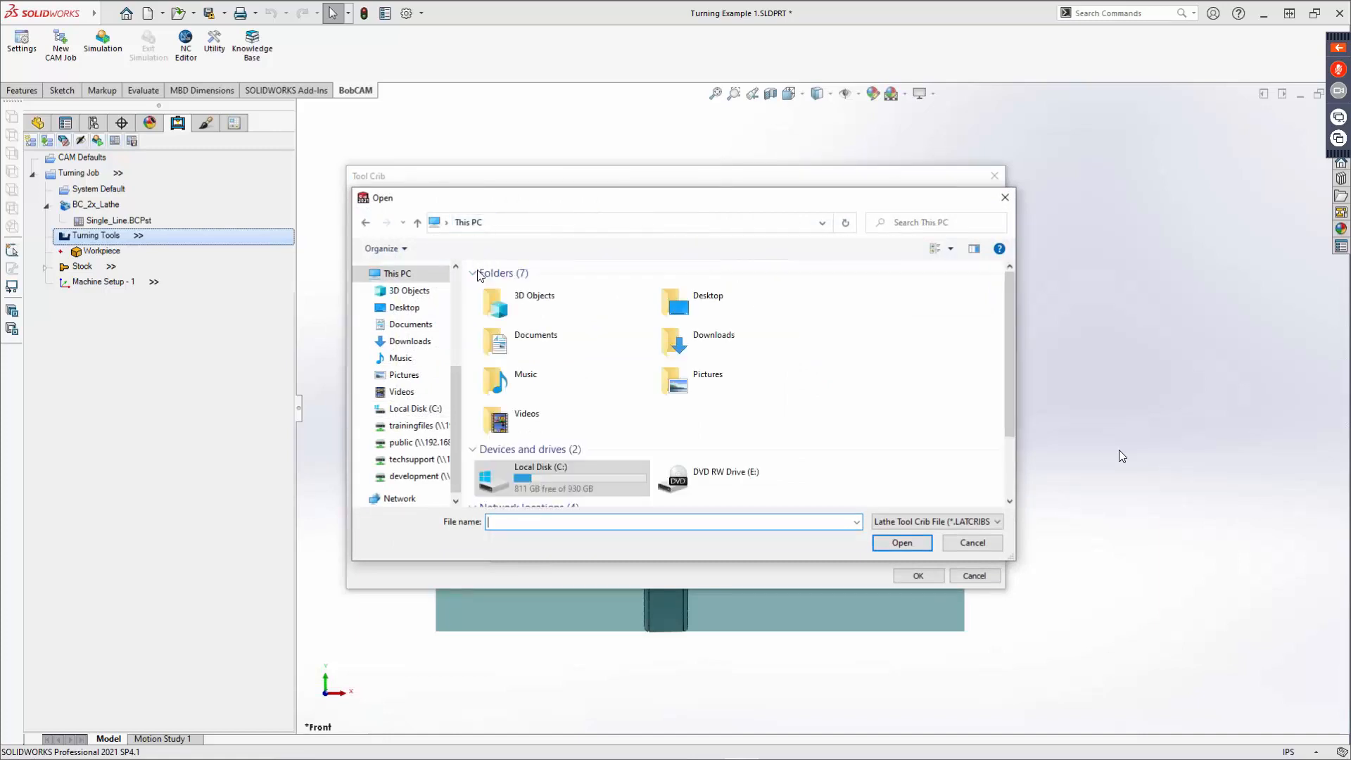
pyautogui.doubleClick(526, 478)
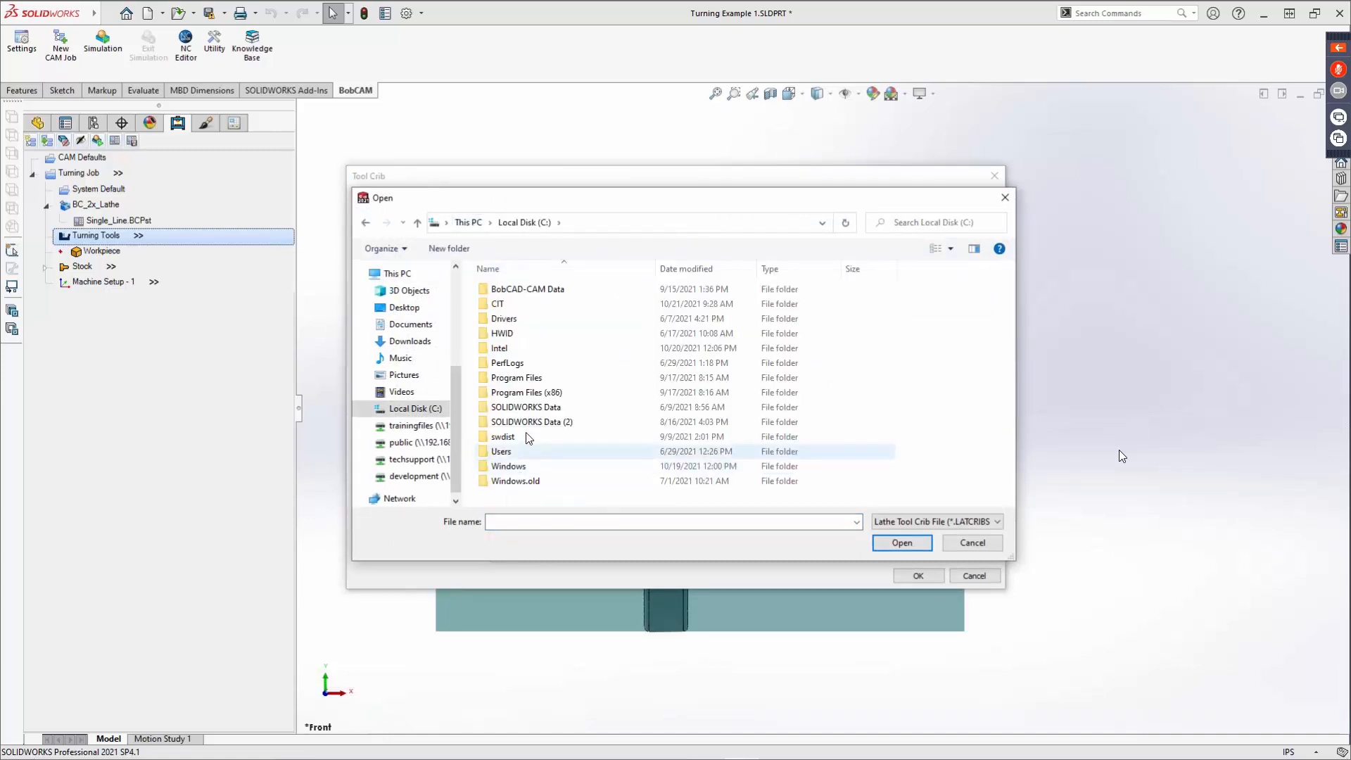
pyautogui.doubleClick(537, 291)
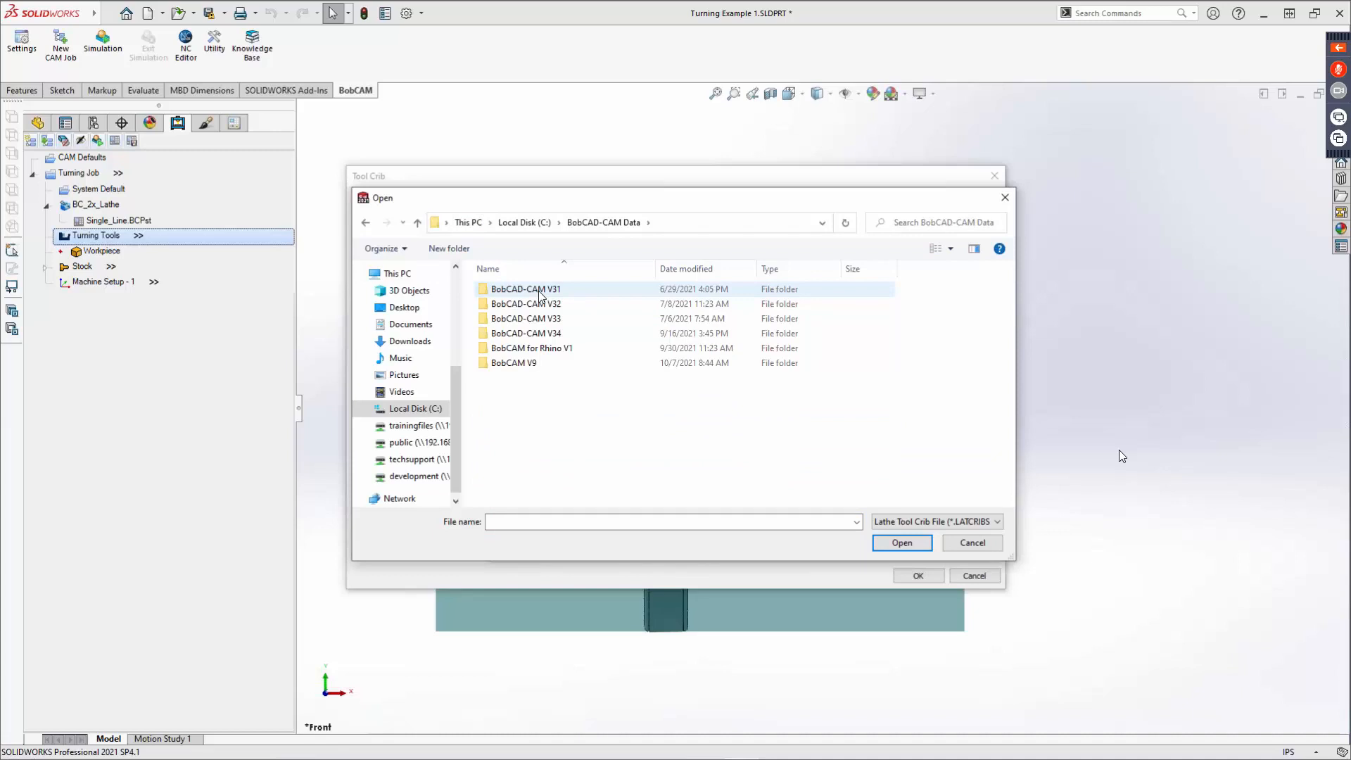
pyautogui.click(523, 365)
pyautogui.doubleClick(524, 365)
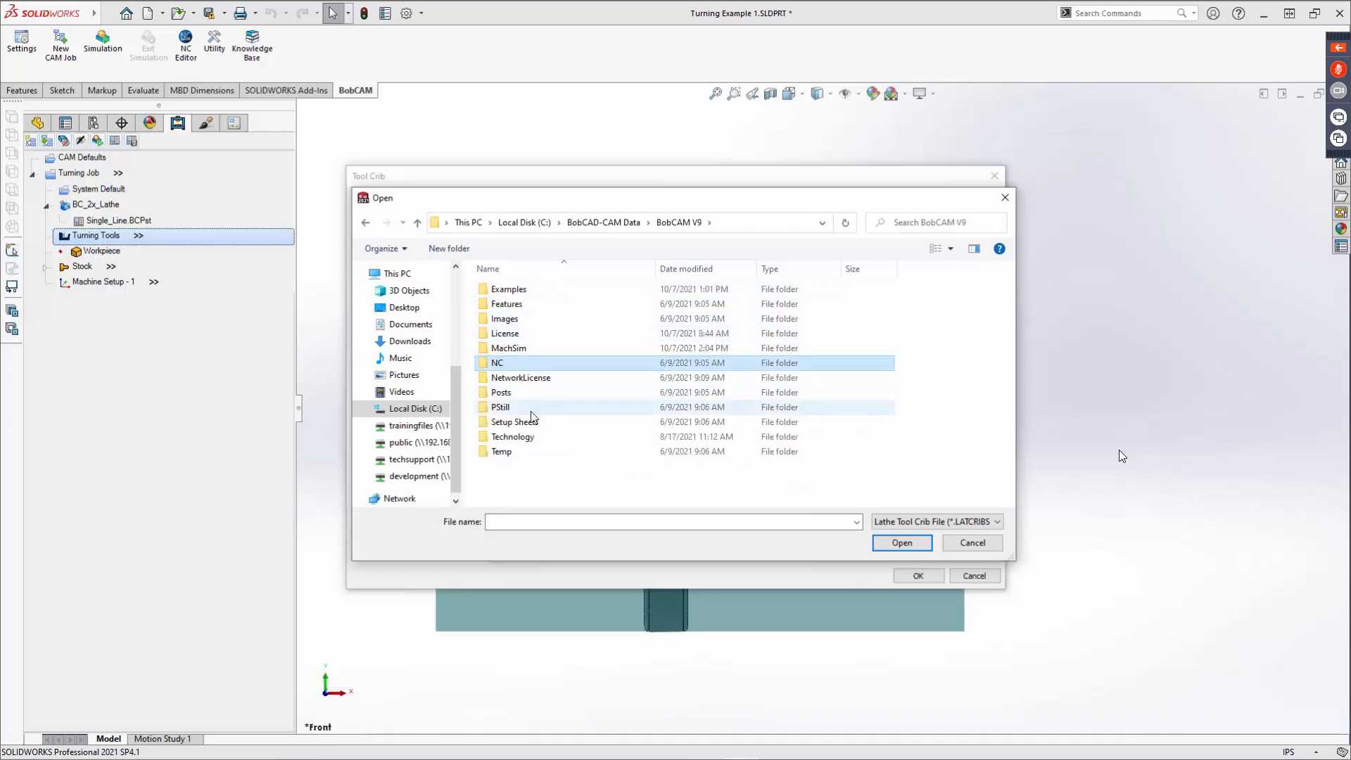
pyautogui.click(524, 438)
pyautogui.doubleClick(523, 438)
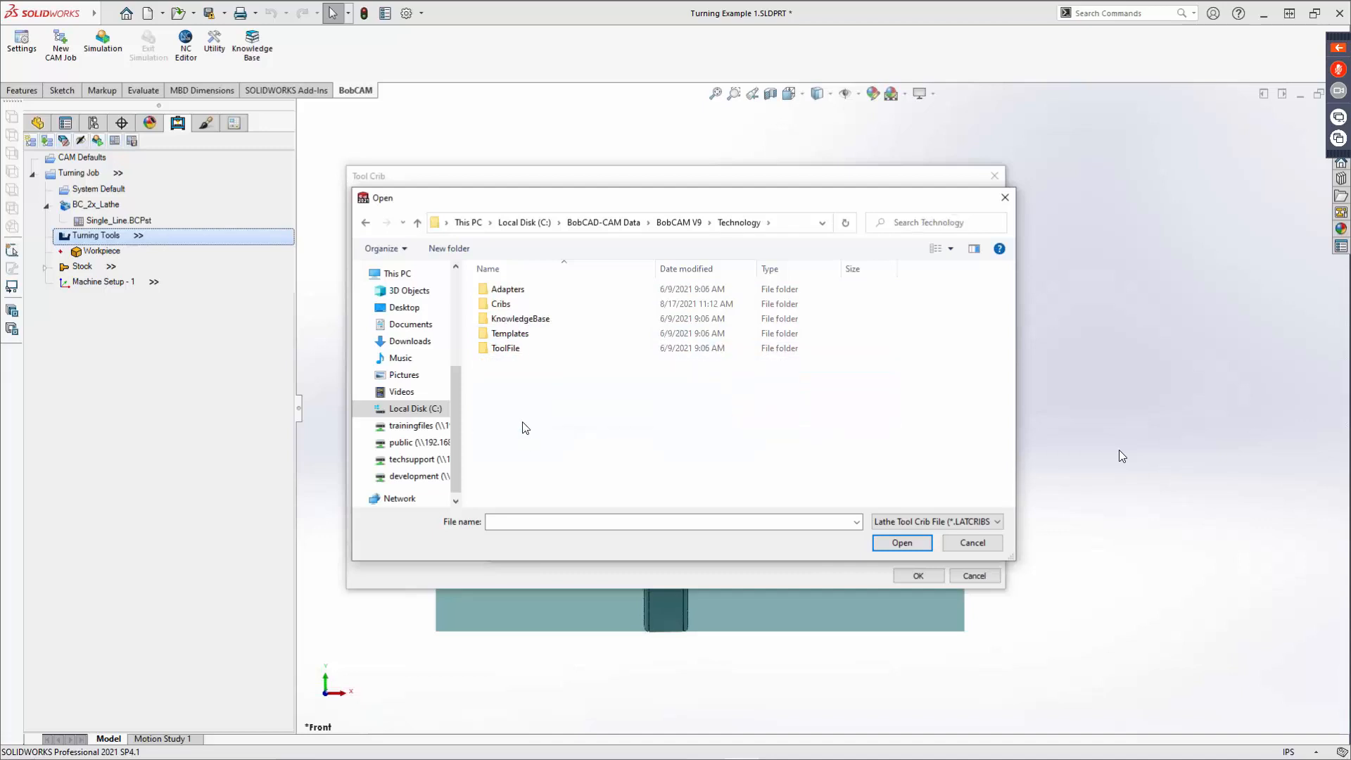
pyautogui.doubleClick(522, 307)
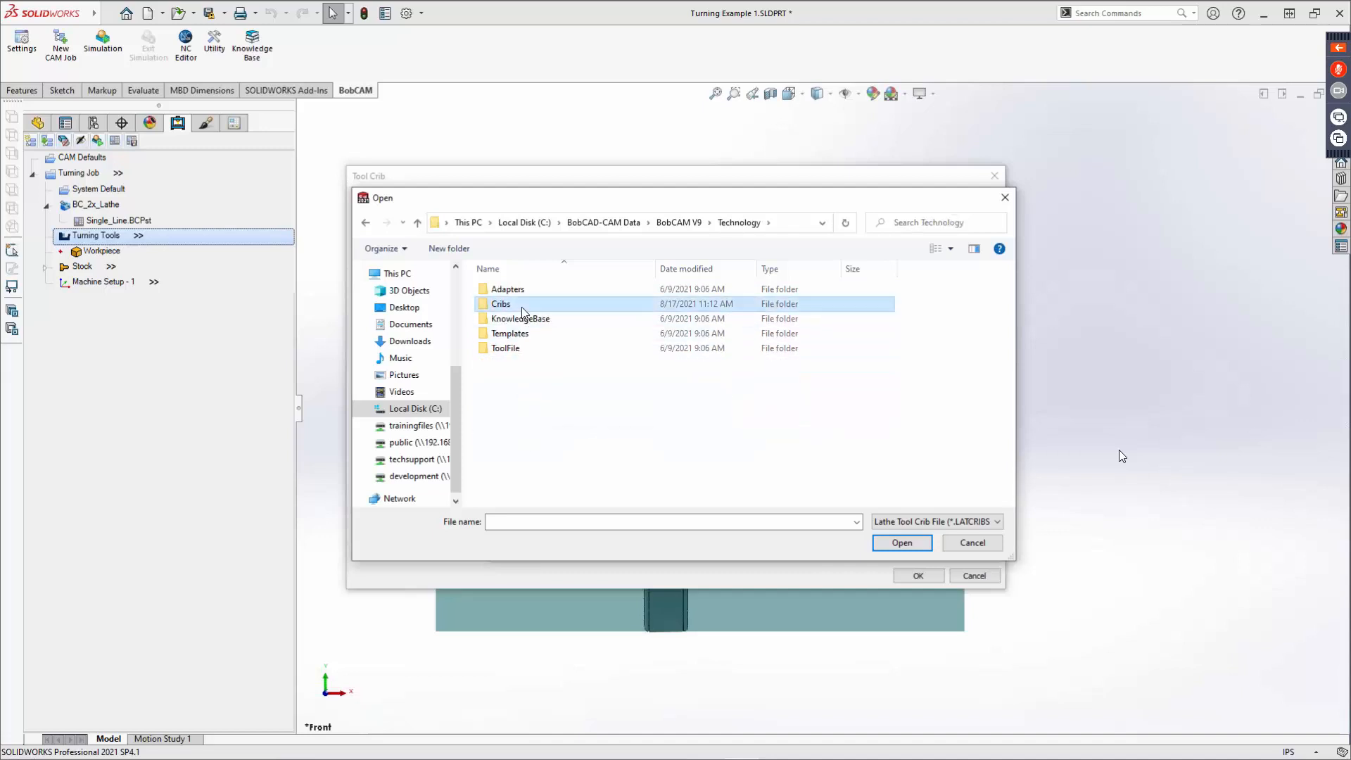
pyautogui.click(981, 543)
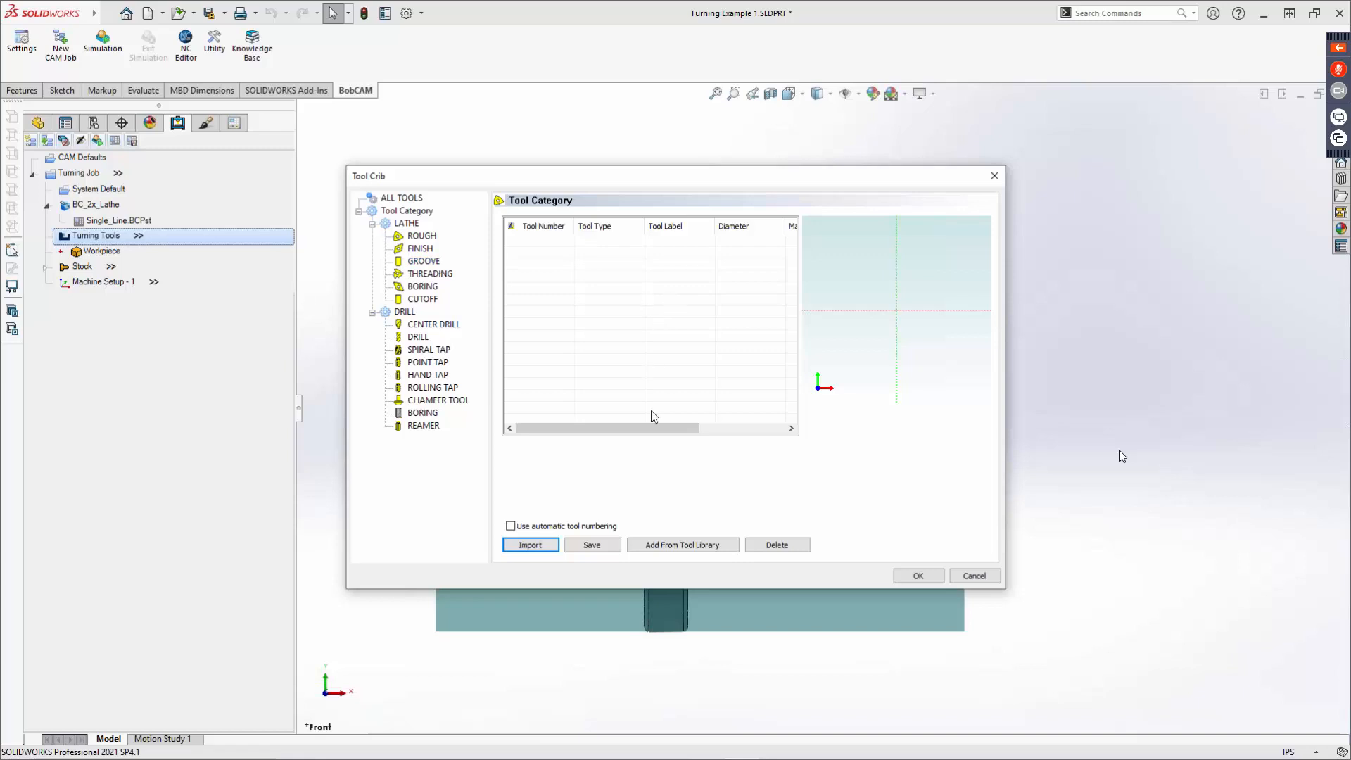
pyautogui.click(976, 577)
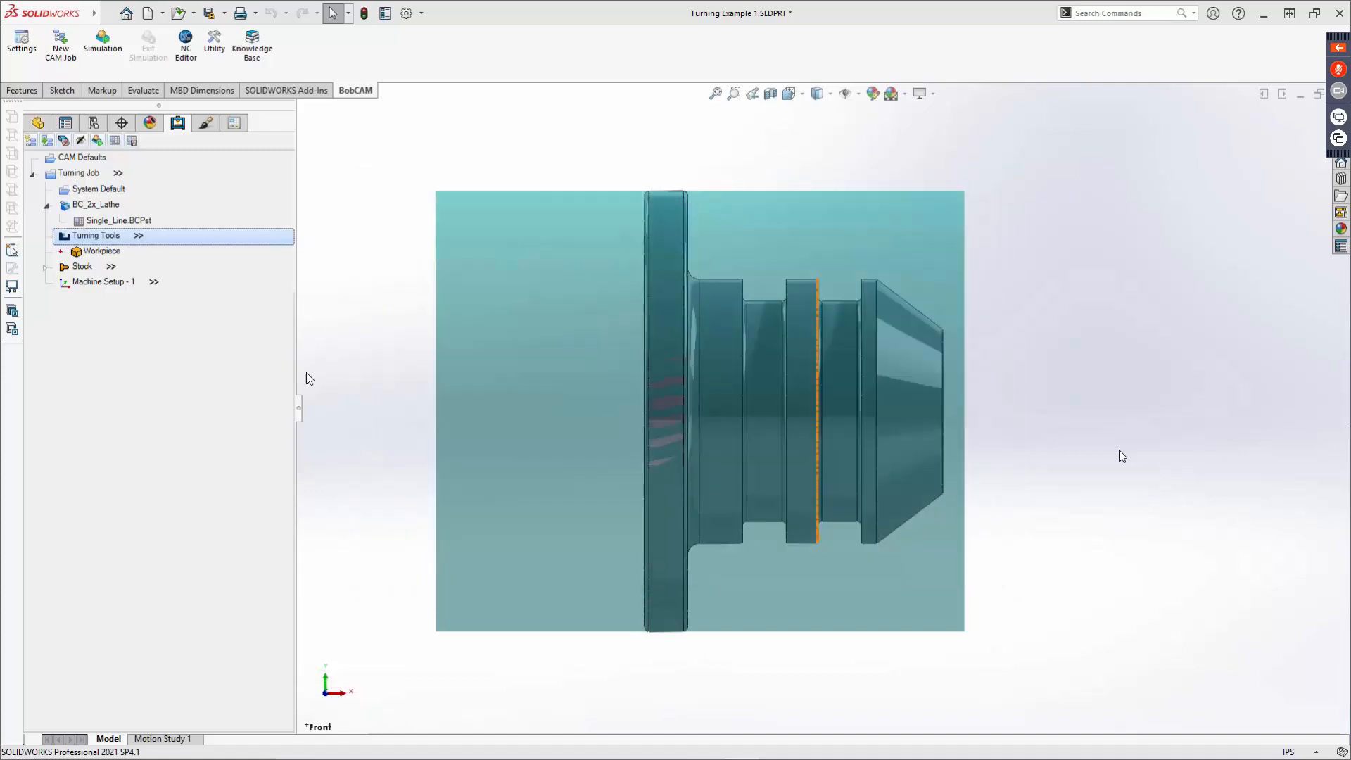
# Step: Check the workpiece's available options and expand the Stock entry to view its assigned material
pyautogui.rightClick(73, 254)
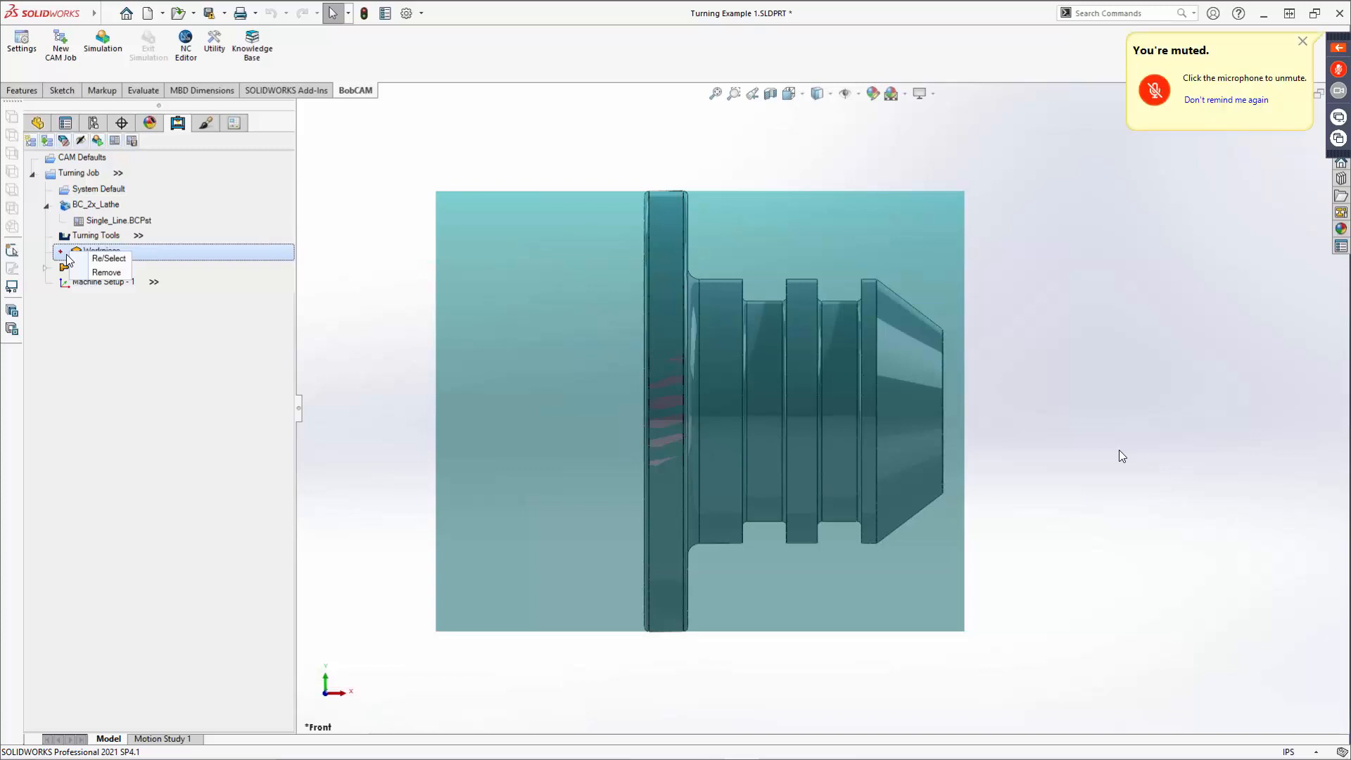
pyautogui.click(174, 368)
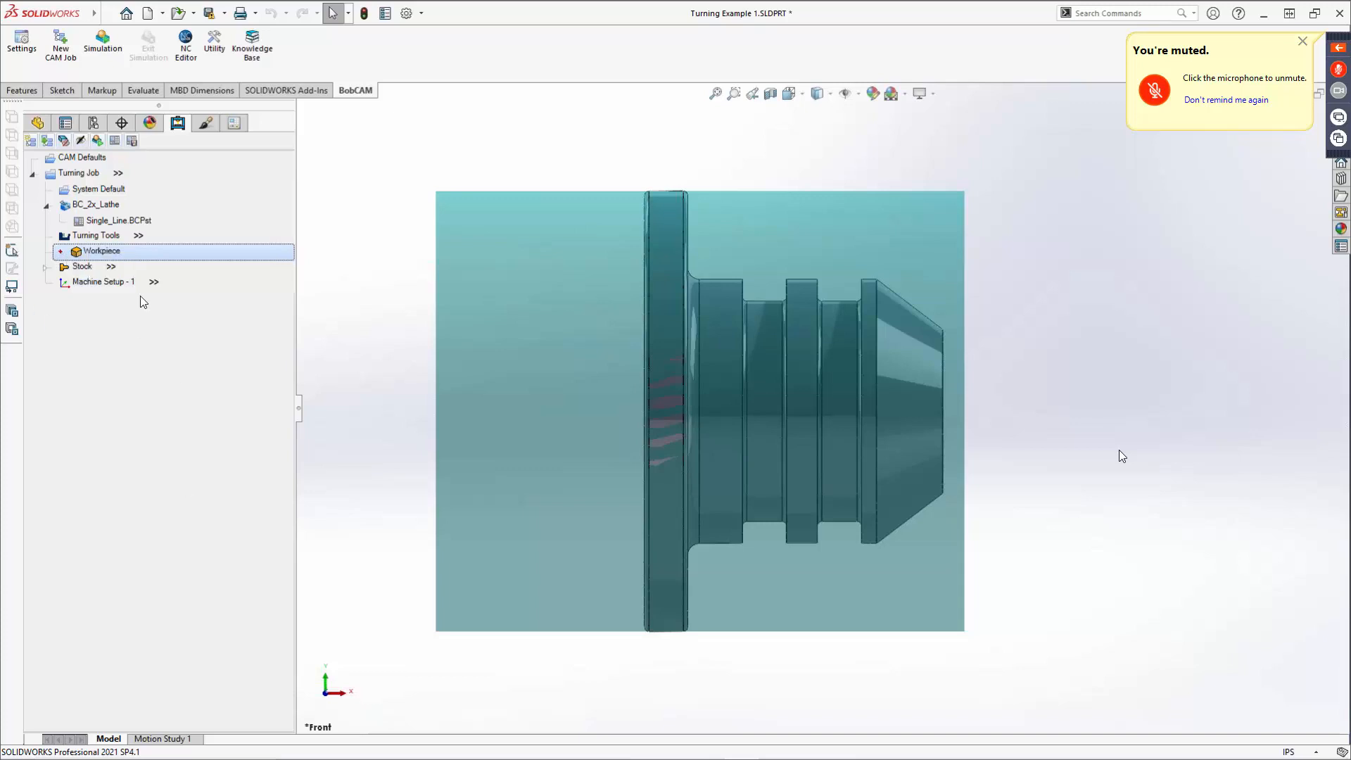
pyautogui.click(45, 269)
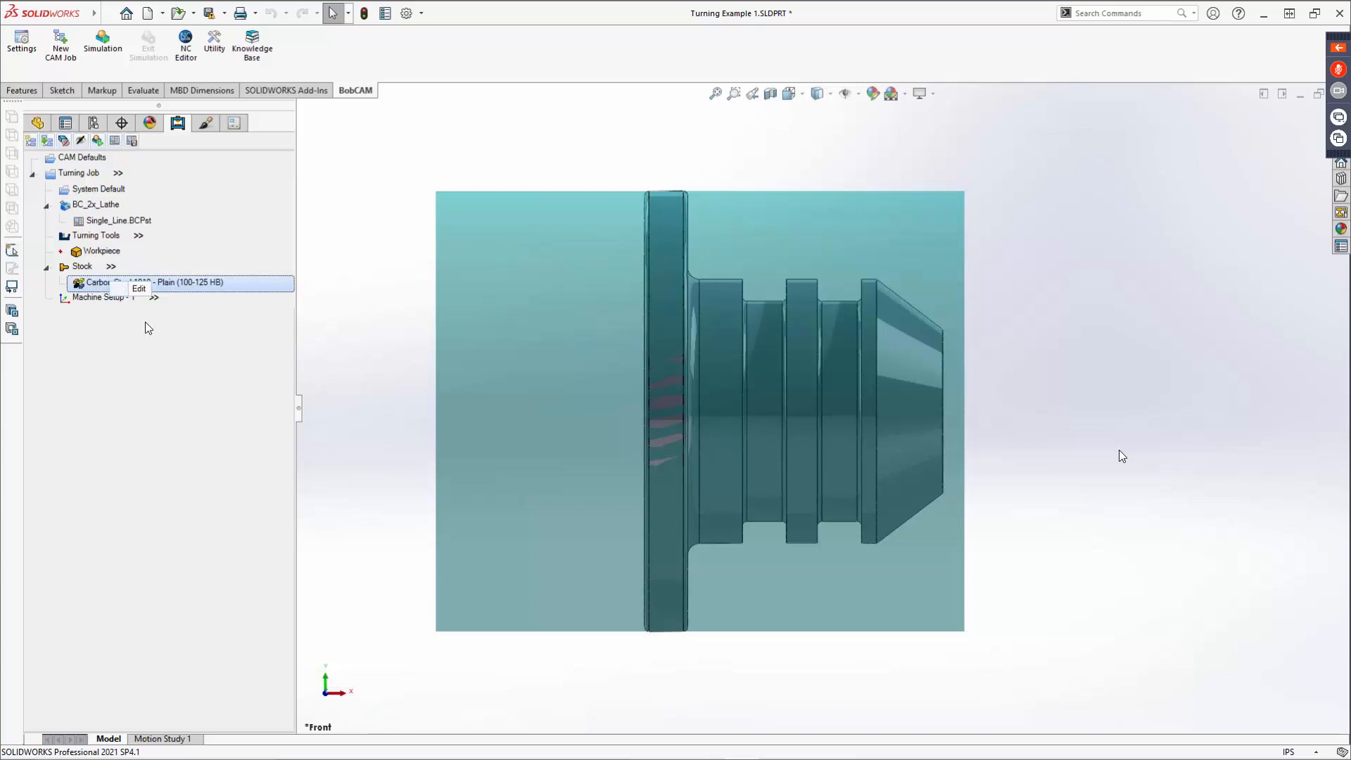
# Step: Change the stock's display color to yellow
pyautogui.rightClick(79, 268)
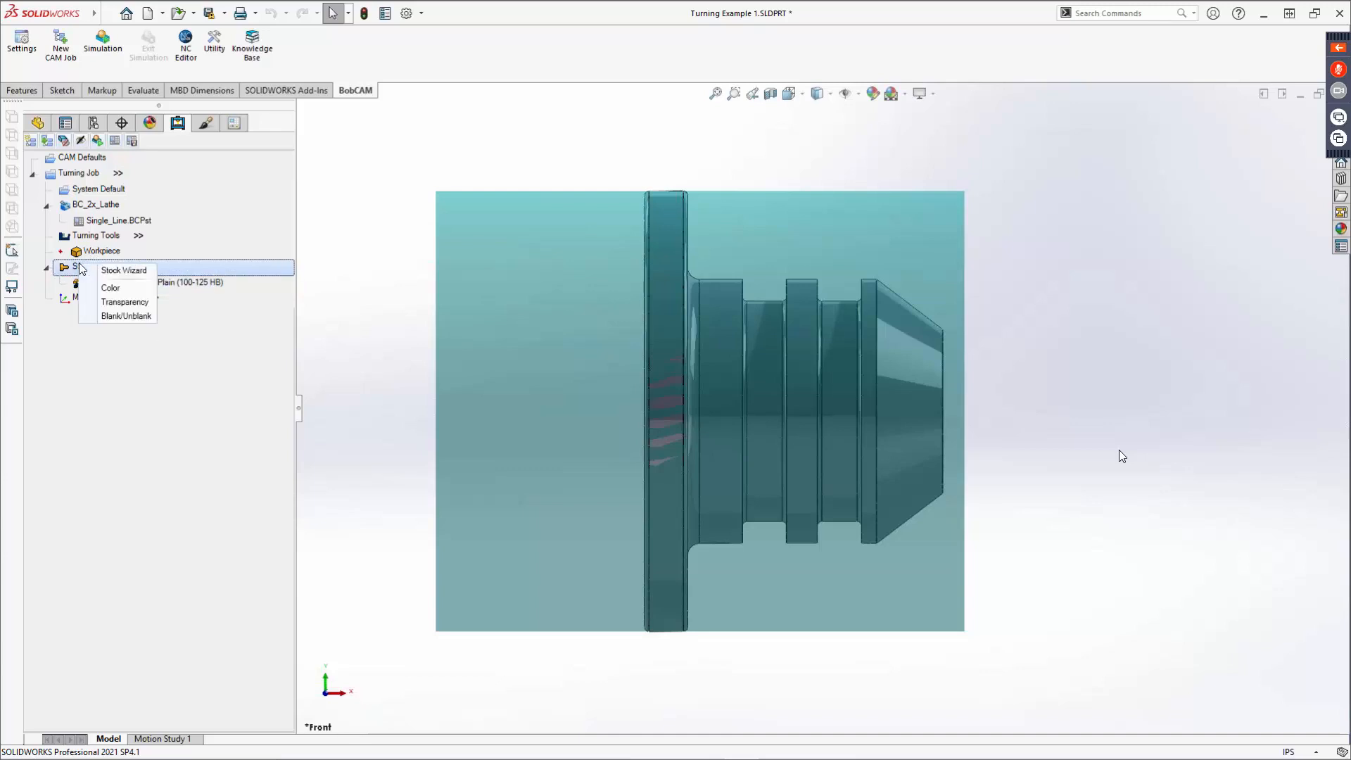
pyautogui.click(116, 290)
pyautogui.click(550, 322)
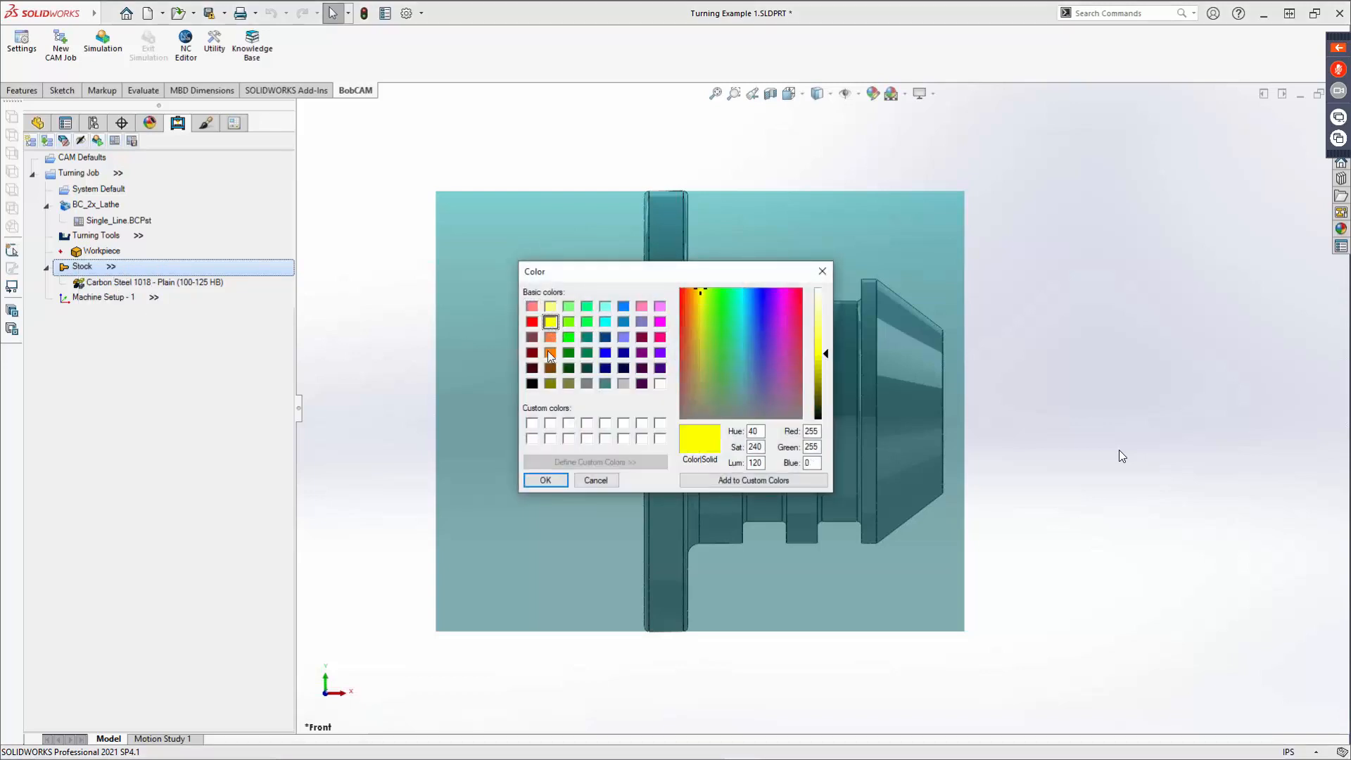
pyautogui.click(546, 479)
# Step: Set the stock transparency to its lowest level and inspect the opaque cylinder around the part
pyautogui.rightClick(69, 268)
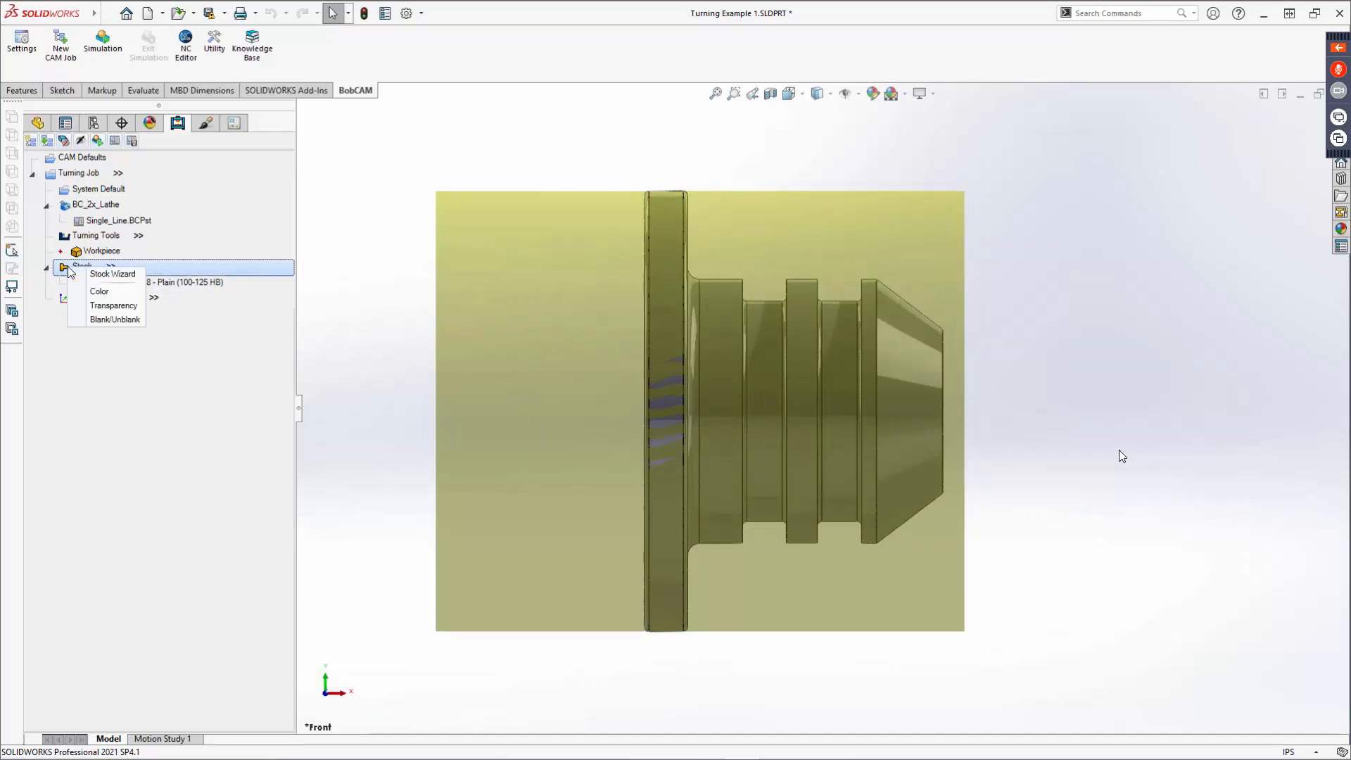
pyautogui.click(99, 306)
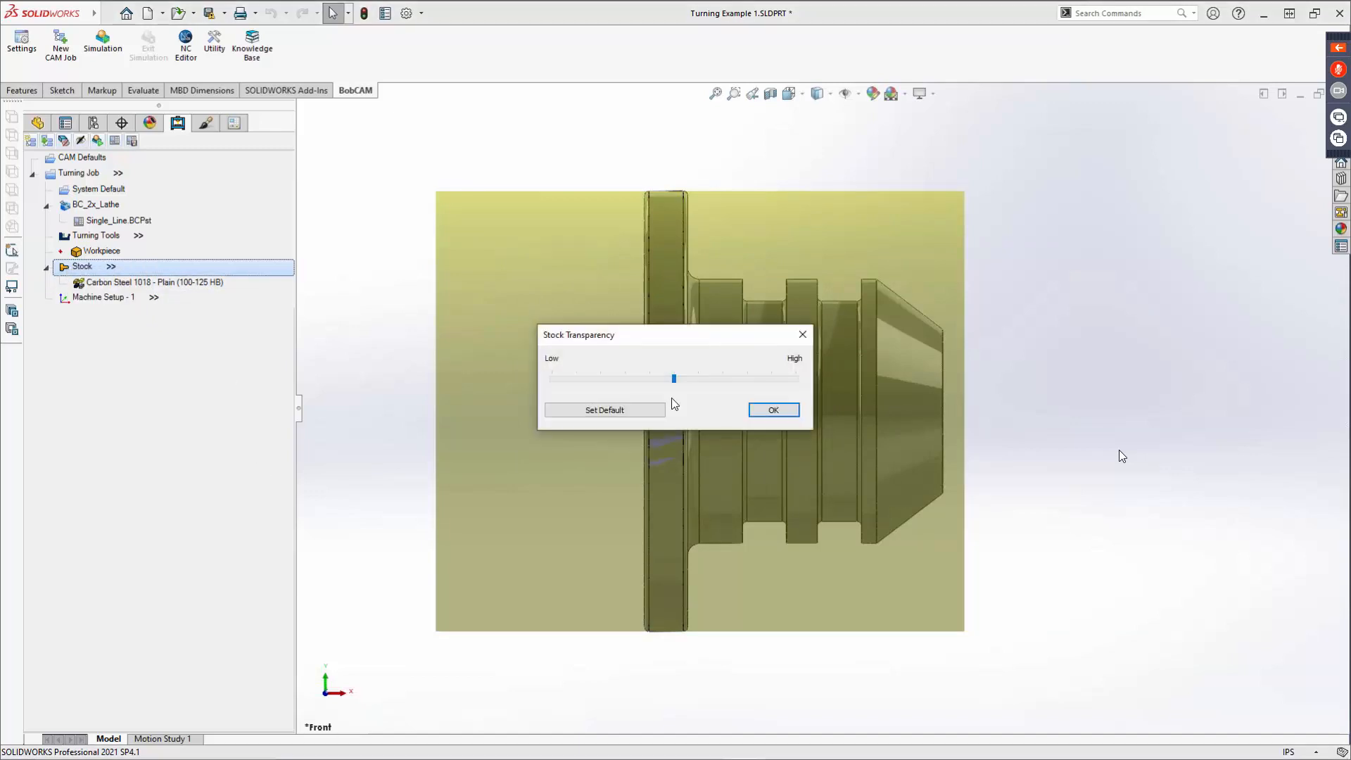
pyautogui.moveTo(676, 380); pyautogui.dragTo(554, 382)
pyautogui.click(773, 410)
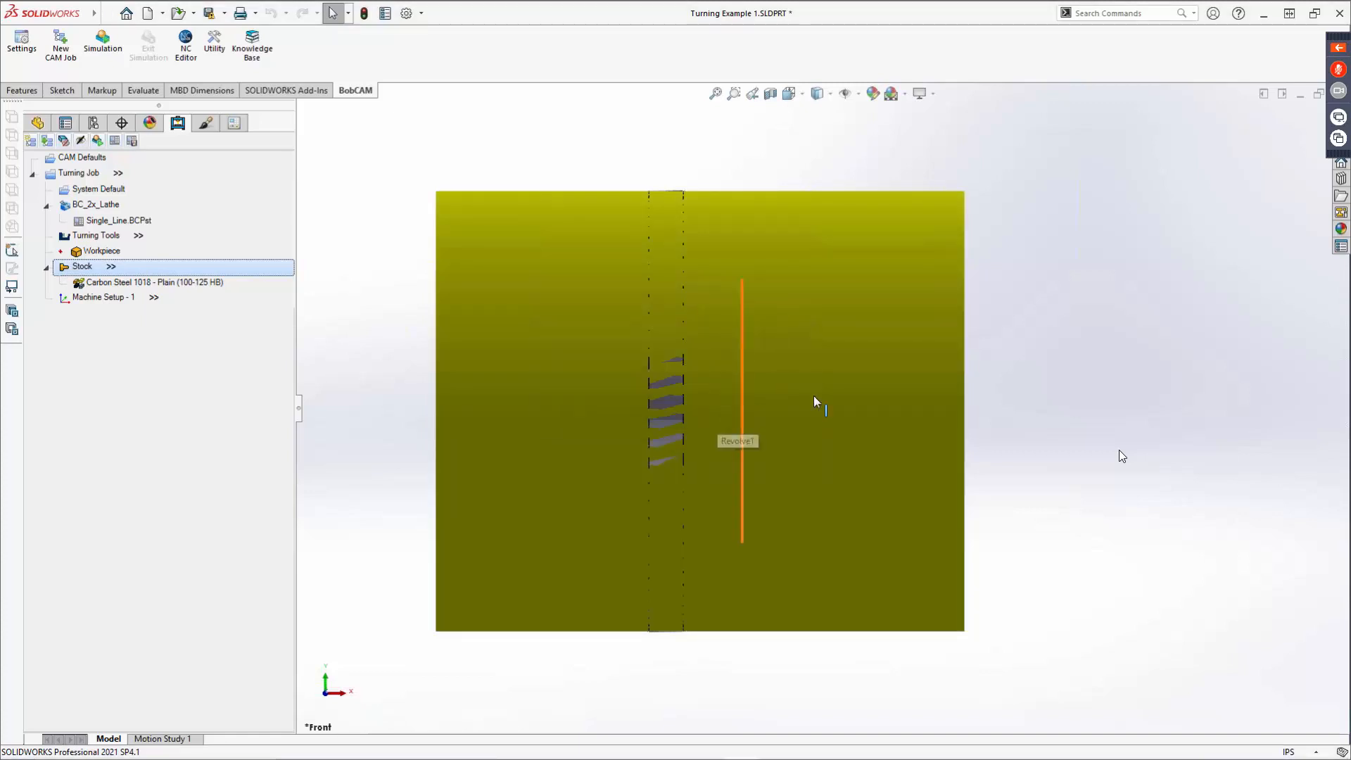
pyautogui.moveTo(814, 401); pyautogui.dragTo(773, 211, button='middle')
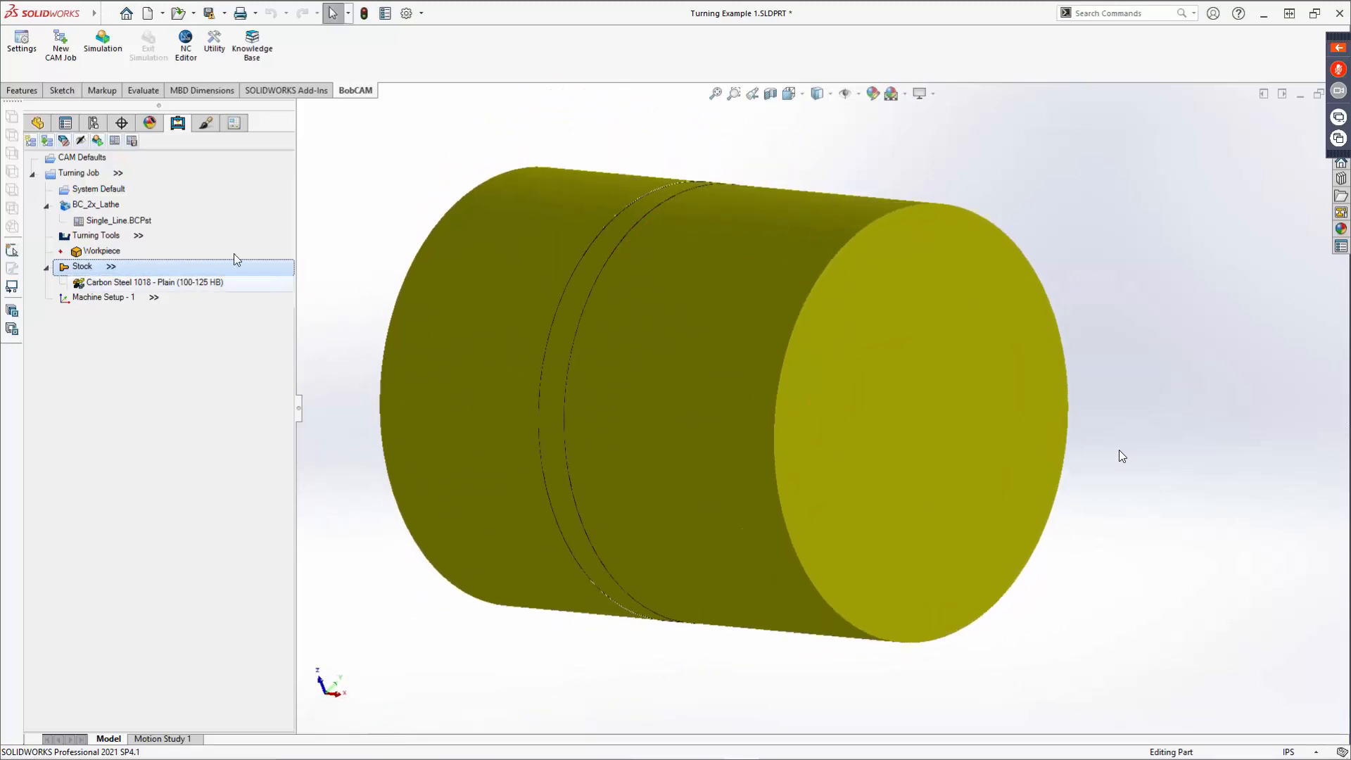
# Step: Set the stock transparency to its highest level and inspect the part
pyautogui.rightClick(94, 270)
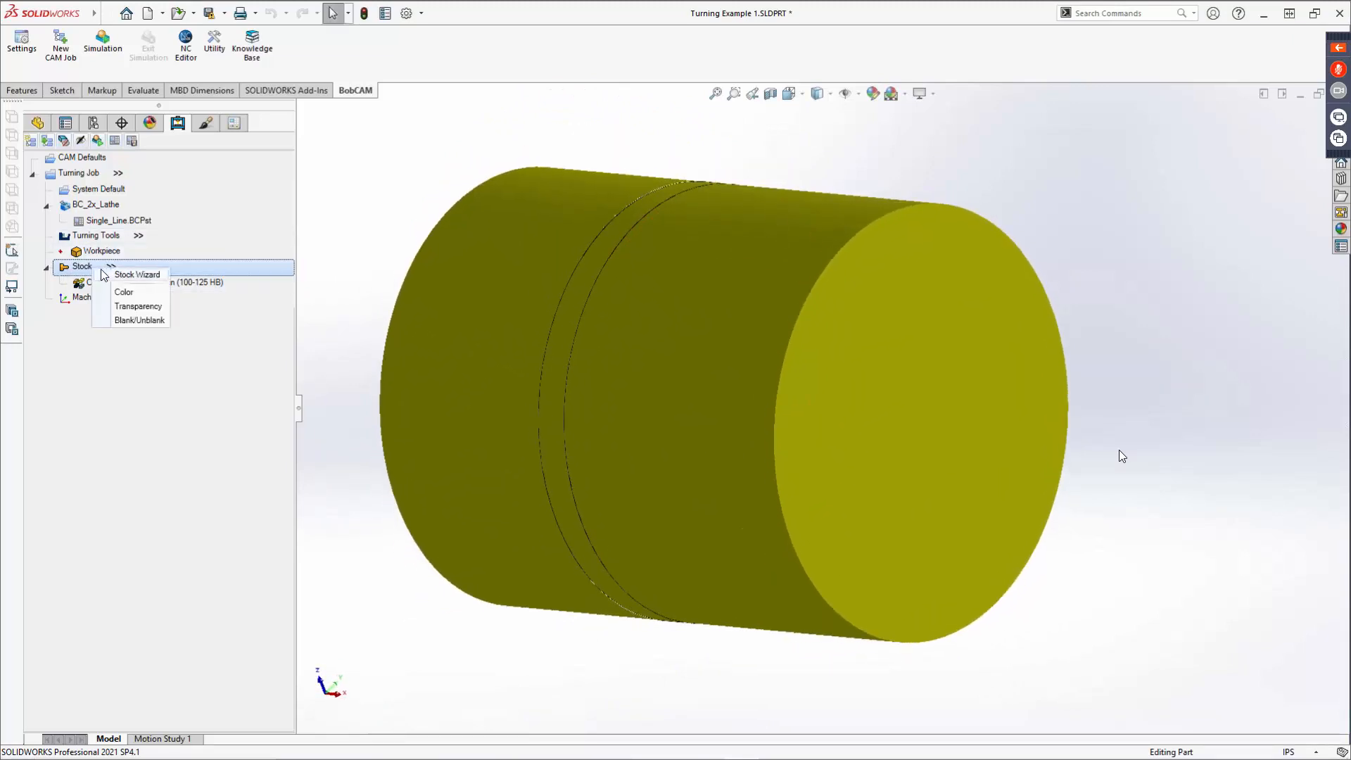
pyautogui.click(133, 310)
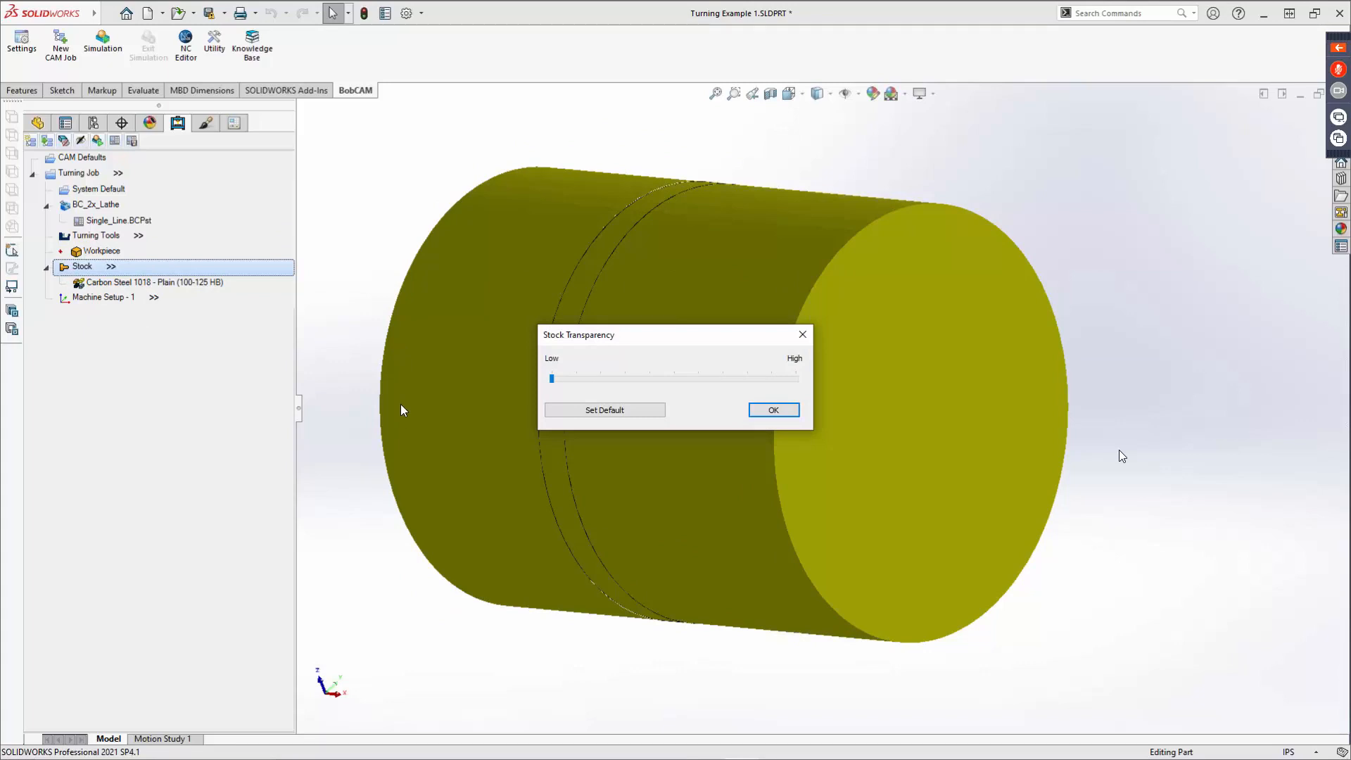
pyautogui.moveTo(552, 378); pyautogui.dragTo(832, 382)
pyautogui.click(774, 411)
pyautogui.moveTo(732, 454); pyautogui.dragTo(654, 450, button='middle')
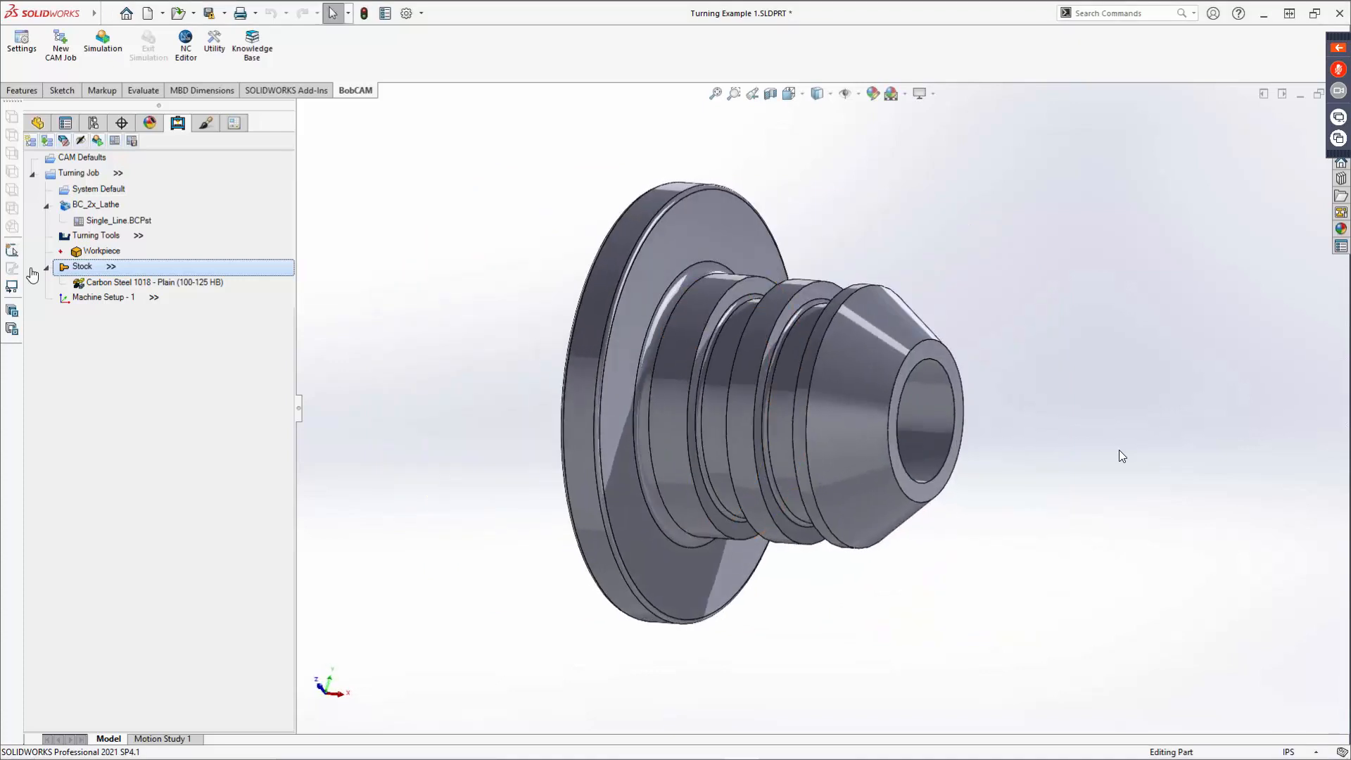
# Step: Set the stock transparency to the middle of the range between Low and High
pyautogui.rightClick(75, 268)
pyautogui.click(121, 309)
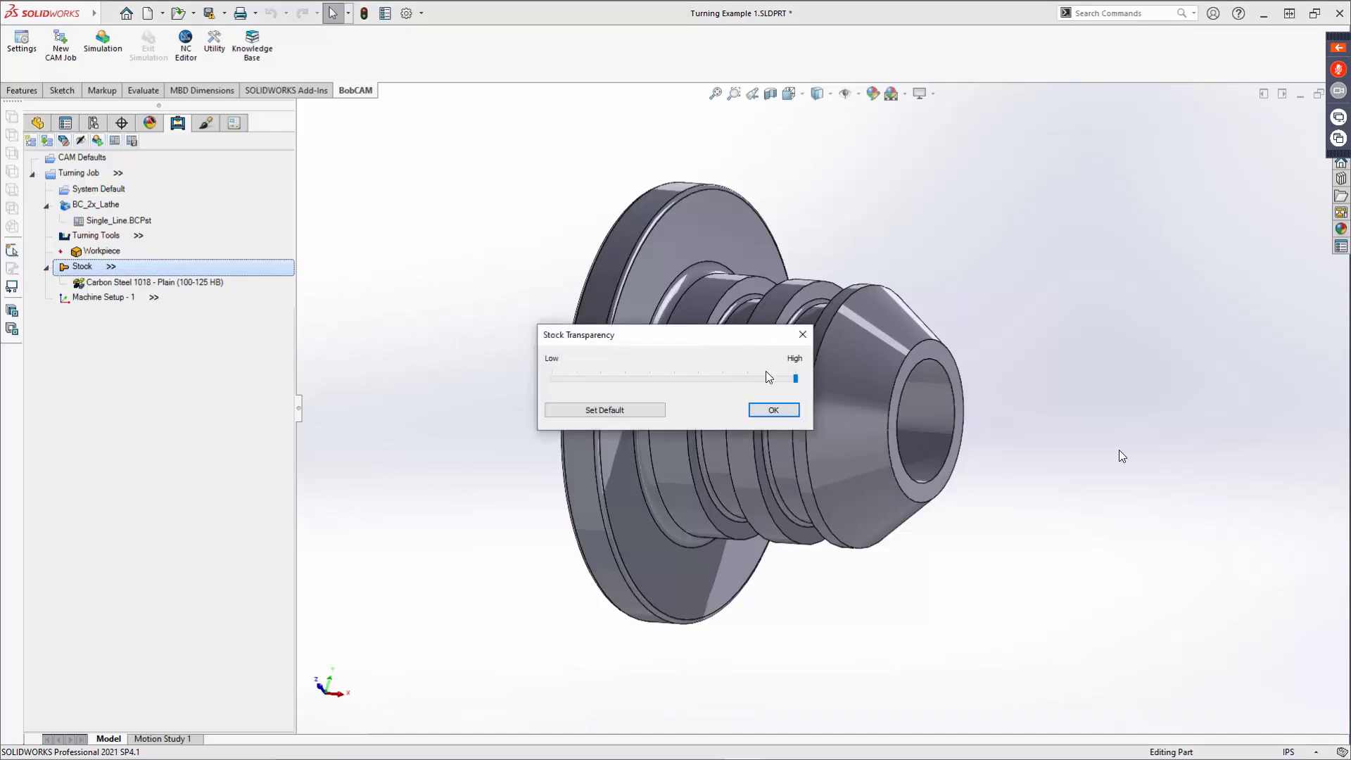
pyautogui.moveTo(769, 379); pyautogui.dragTo(691, 386)
pyautogui.click(689, 381)
pyautogui.click(647, 381)
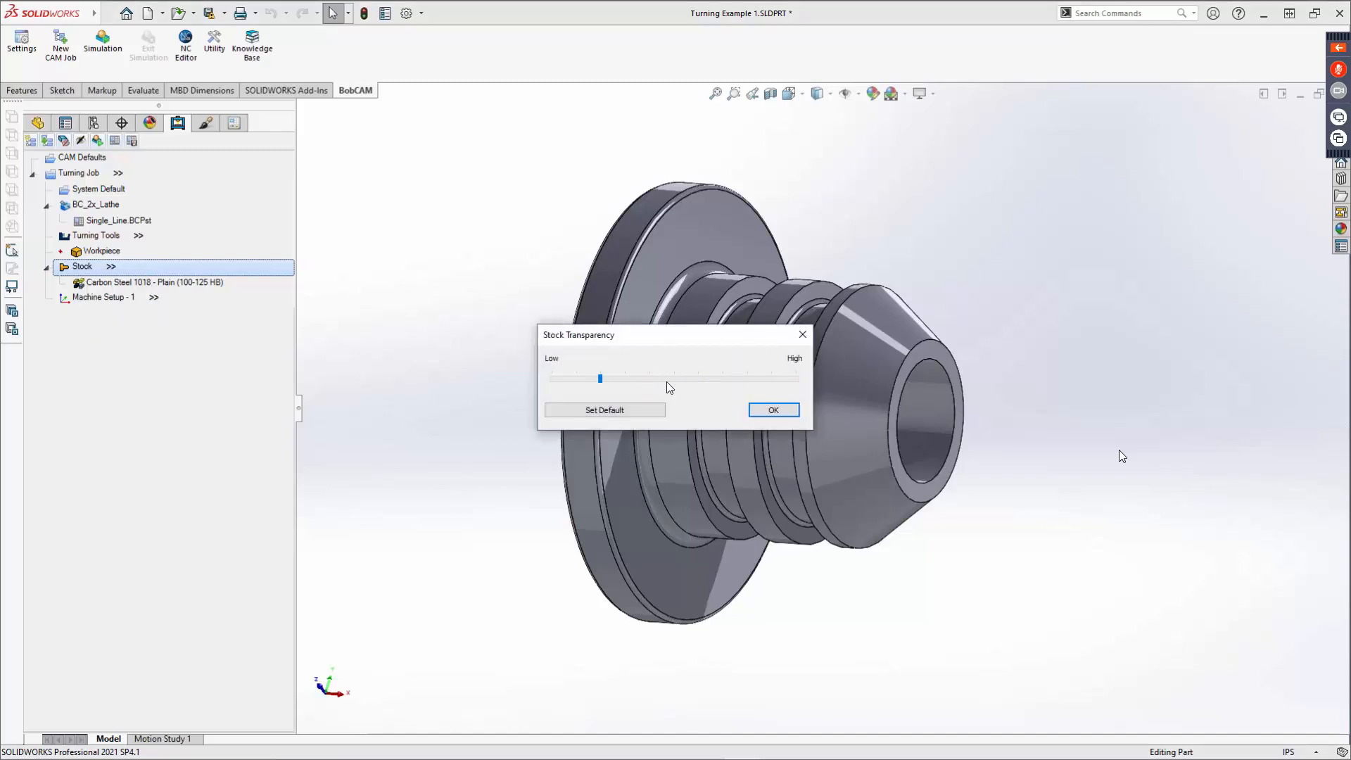
pyautogui.click(599, 380)
pyautogui.click(675, 383)
pyautogui.click(772, 411)
# Step: Toggle the stock's display with Blank/Unblank and leave the stock blanked
pyautogui.rightClick(79, 269)
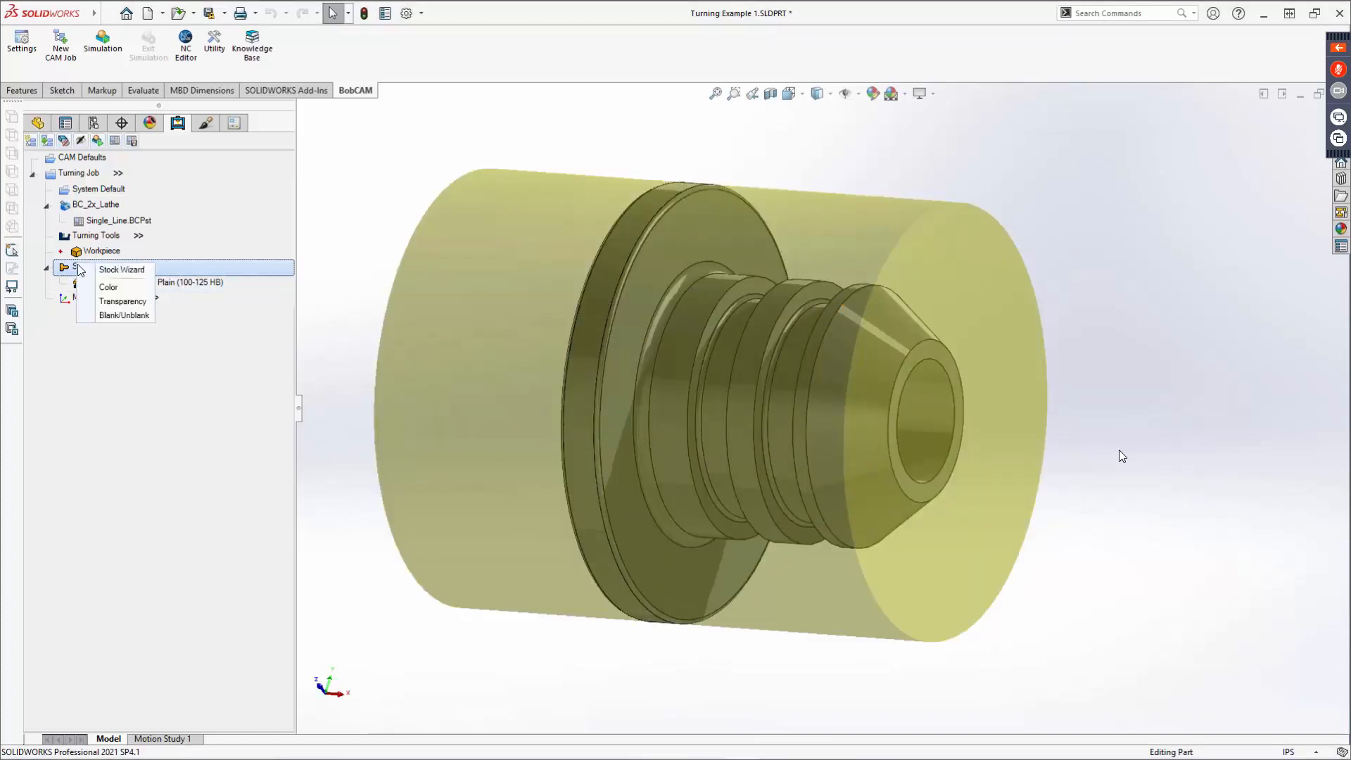
pyautogui.click(124, 316)
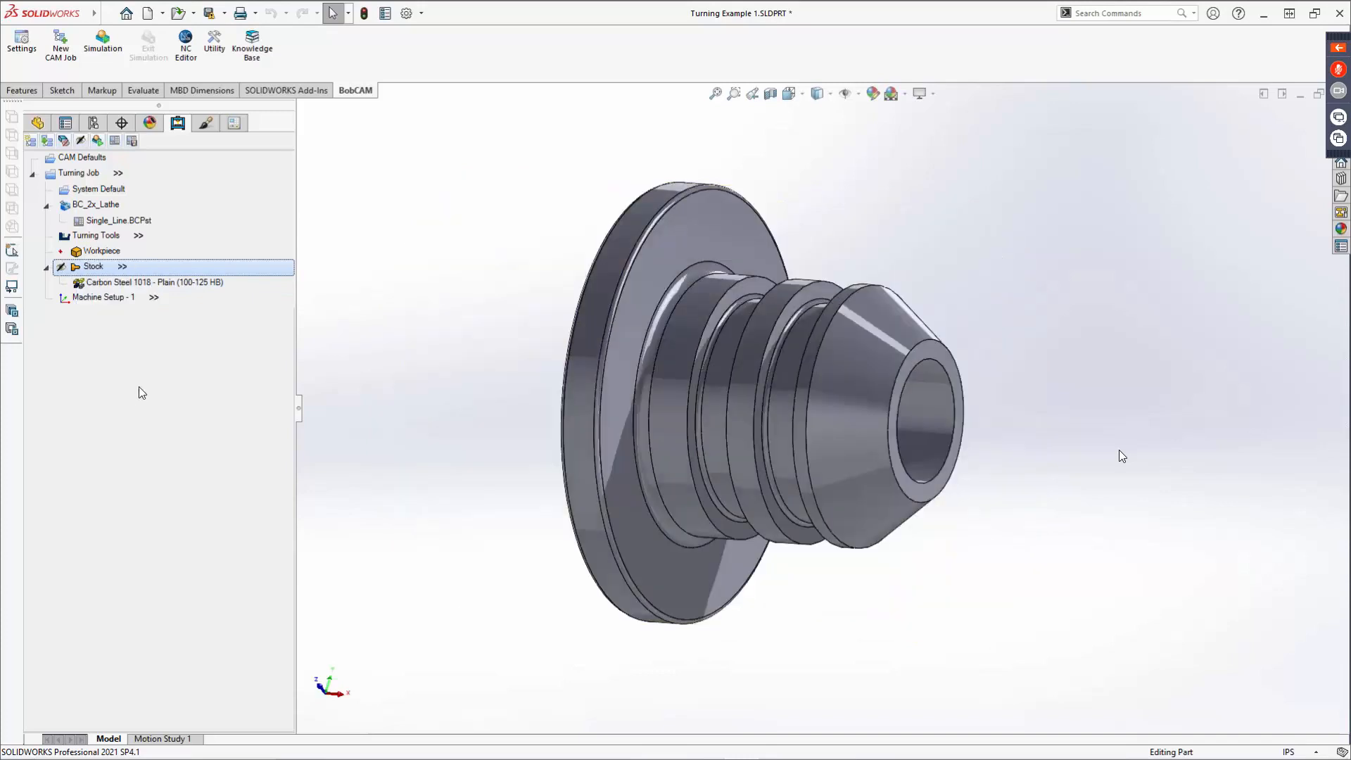
pyautogui.rightClick(91, 267)
pyautogui.click(133, 314)
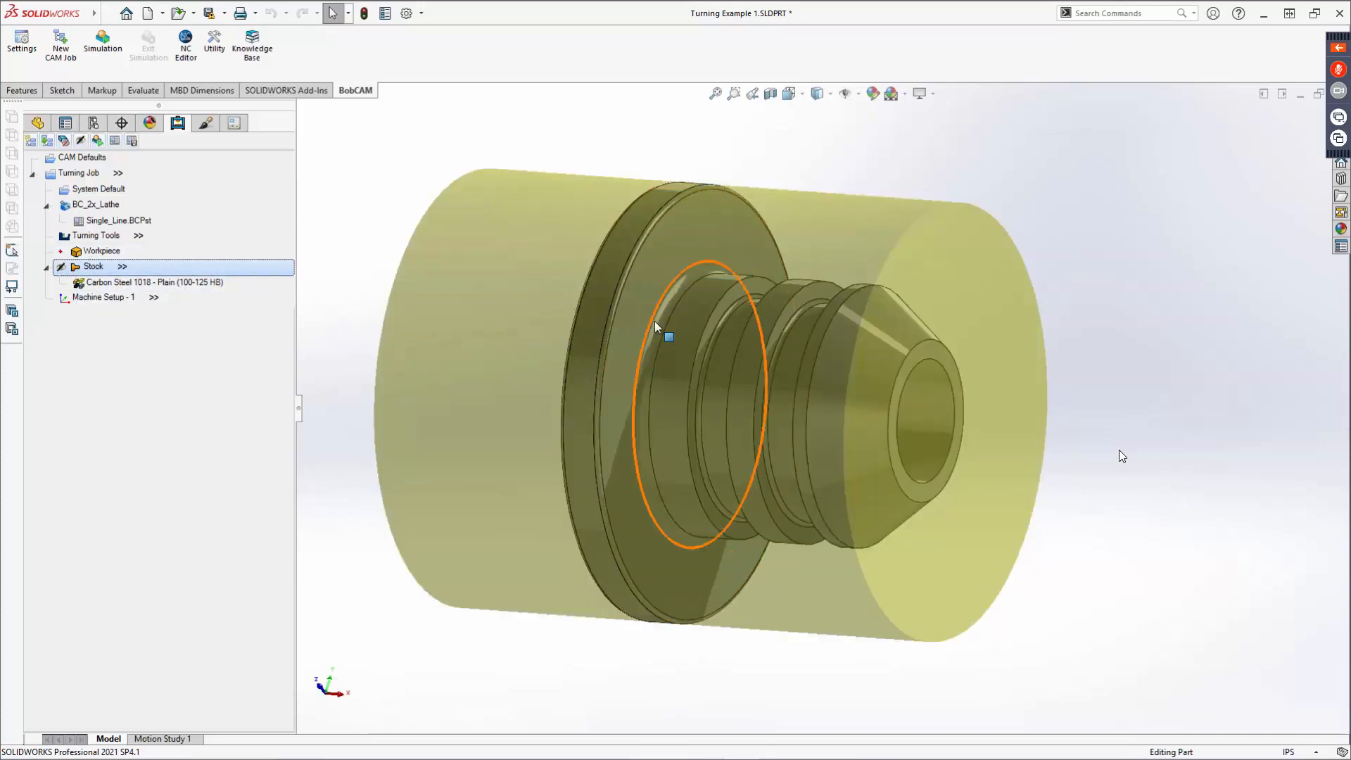
pyautogui.click(99, 221)
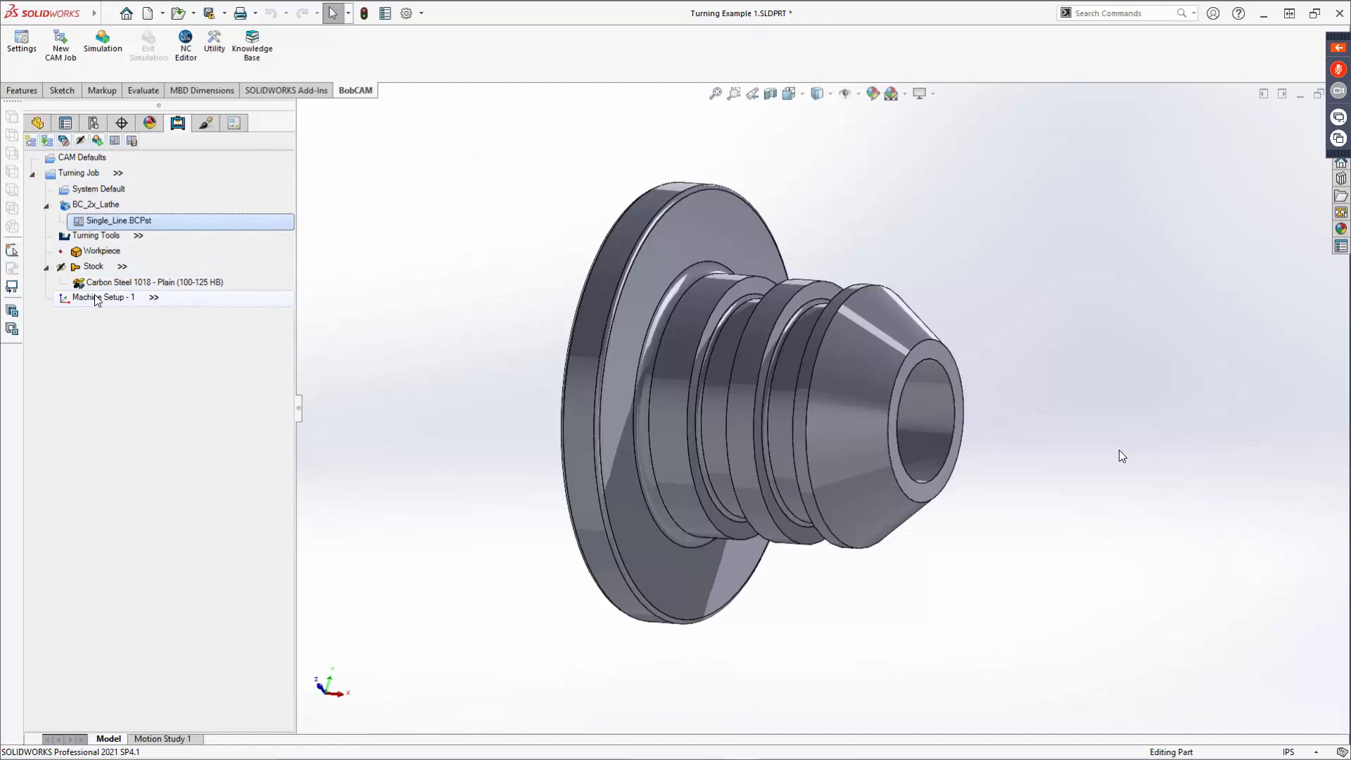
# Step: Add a Lathe End Face feature to Machine Setup - 1, using the part's ring-shaped front face as its geometry
pyautogui.moveTo(587, 312); pyautogui.dragTo(586, 406, button='middle')
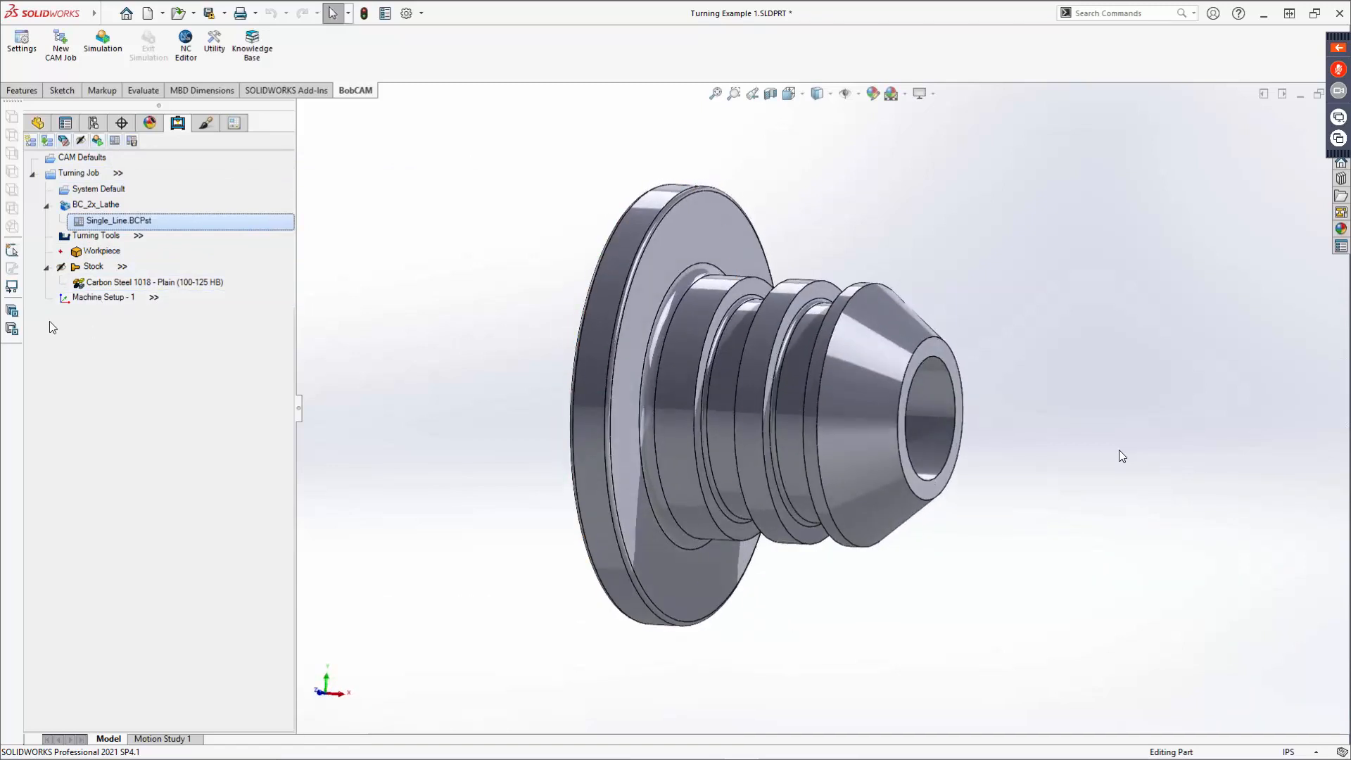
pyautogui.rightClick(90, 302)
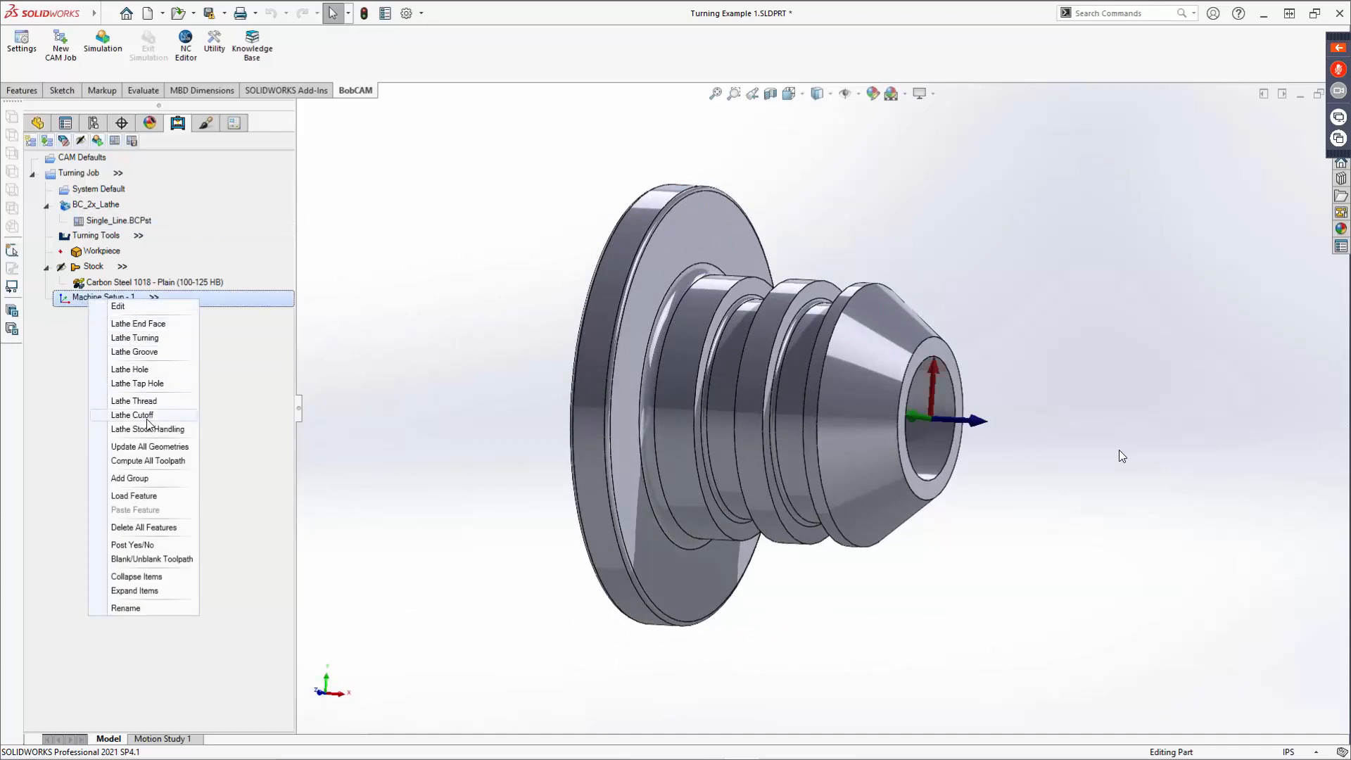
pyautogui.click(162, 325)
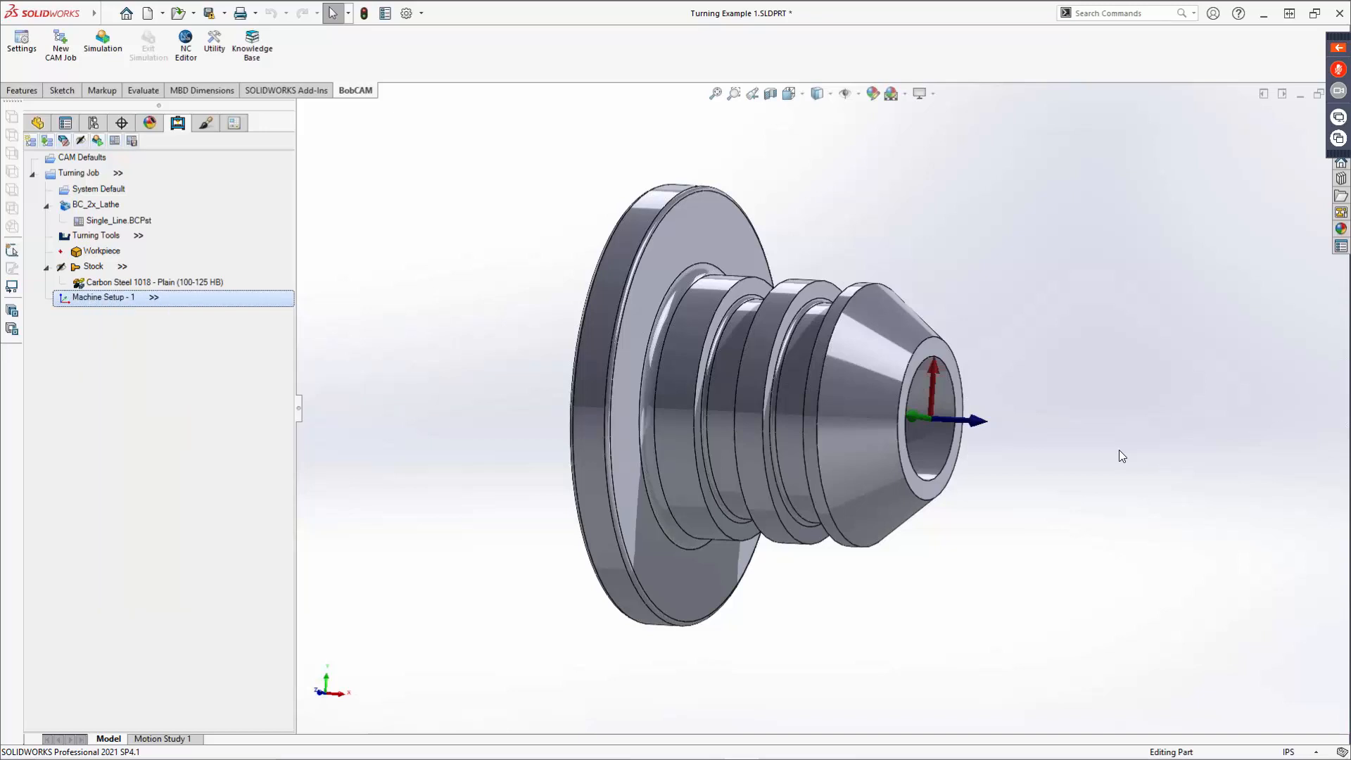
pyautogui.click(619, 247)
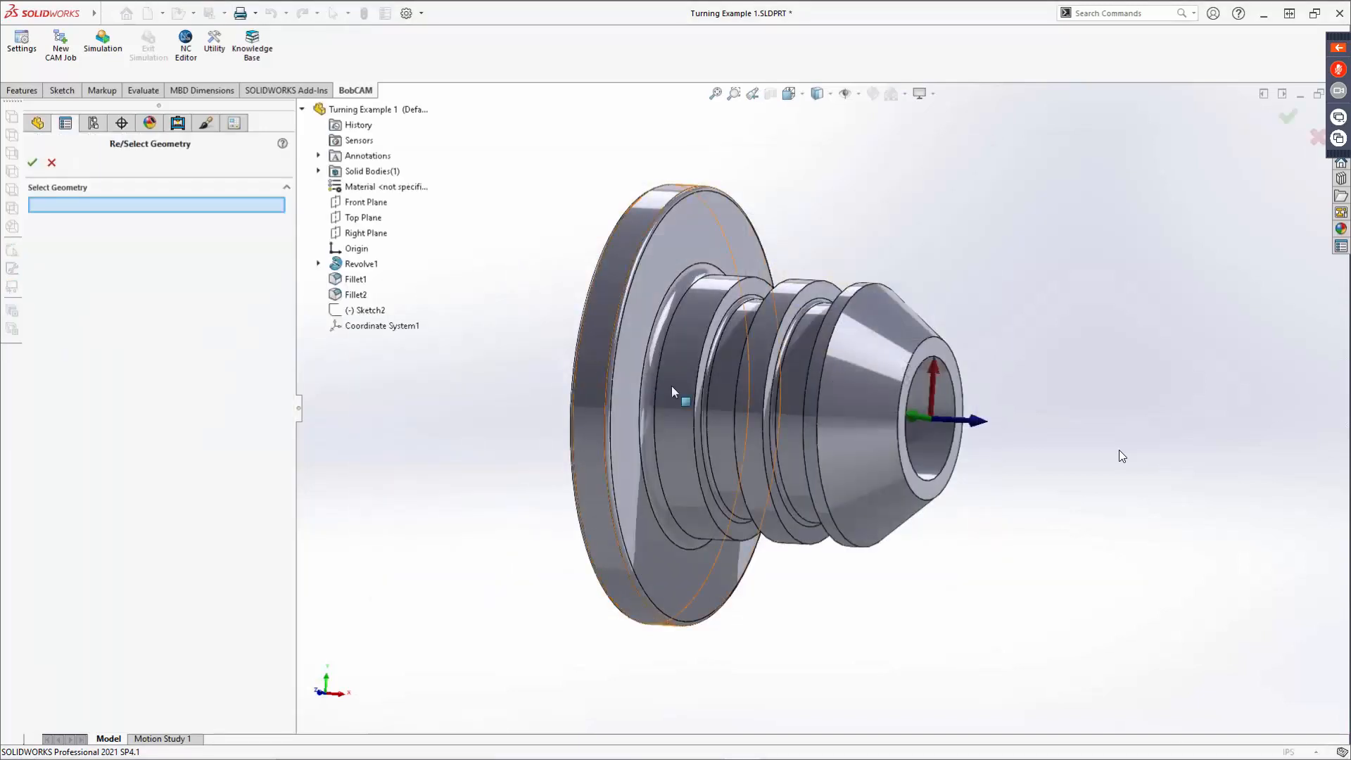
pyautogui.click(927, 349)
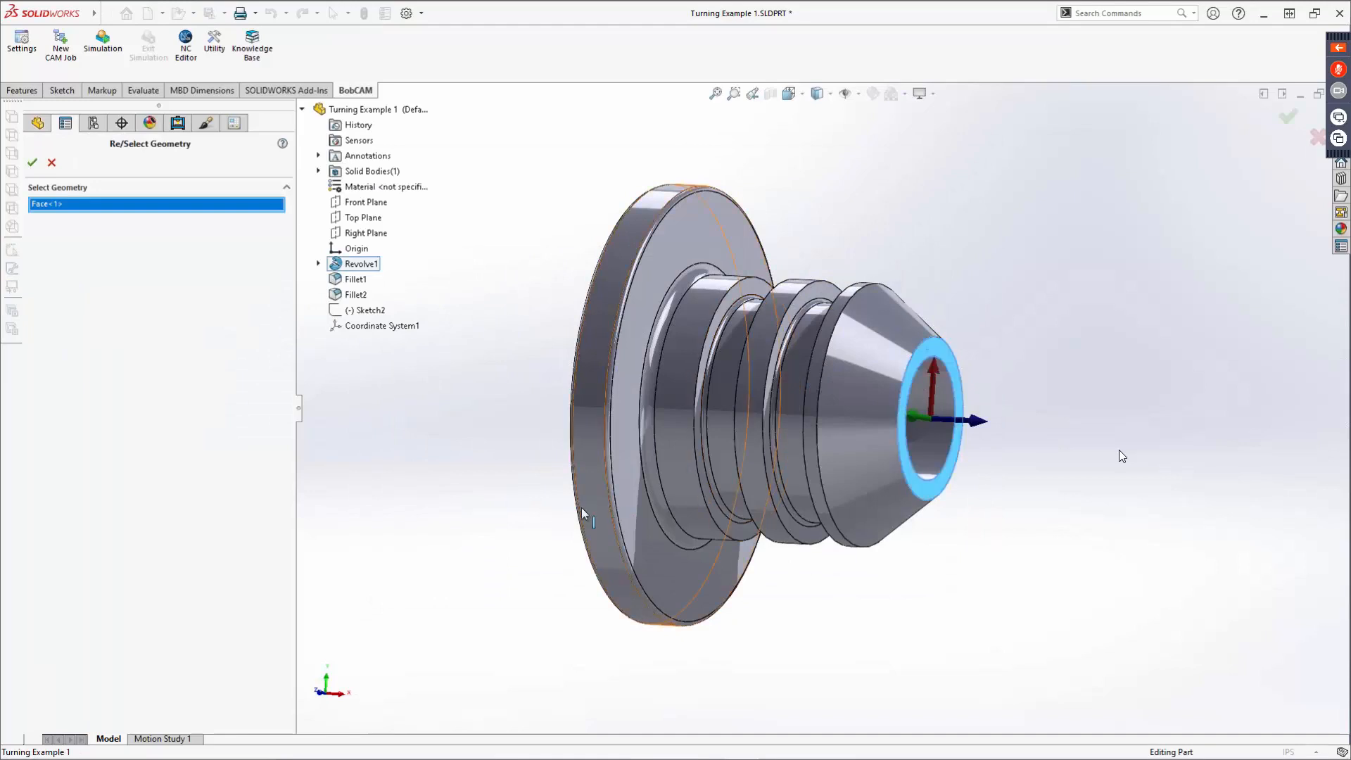
pyautogui.click(33, 164)
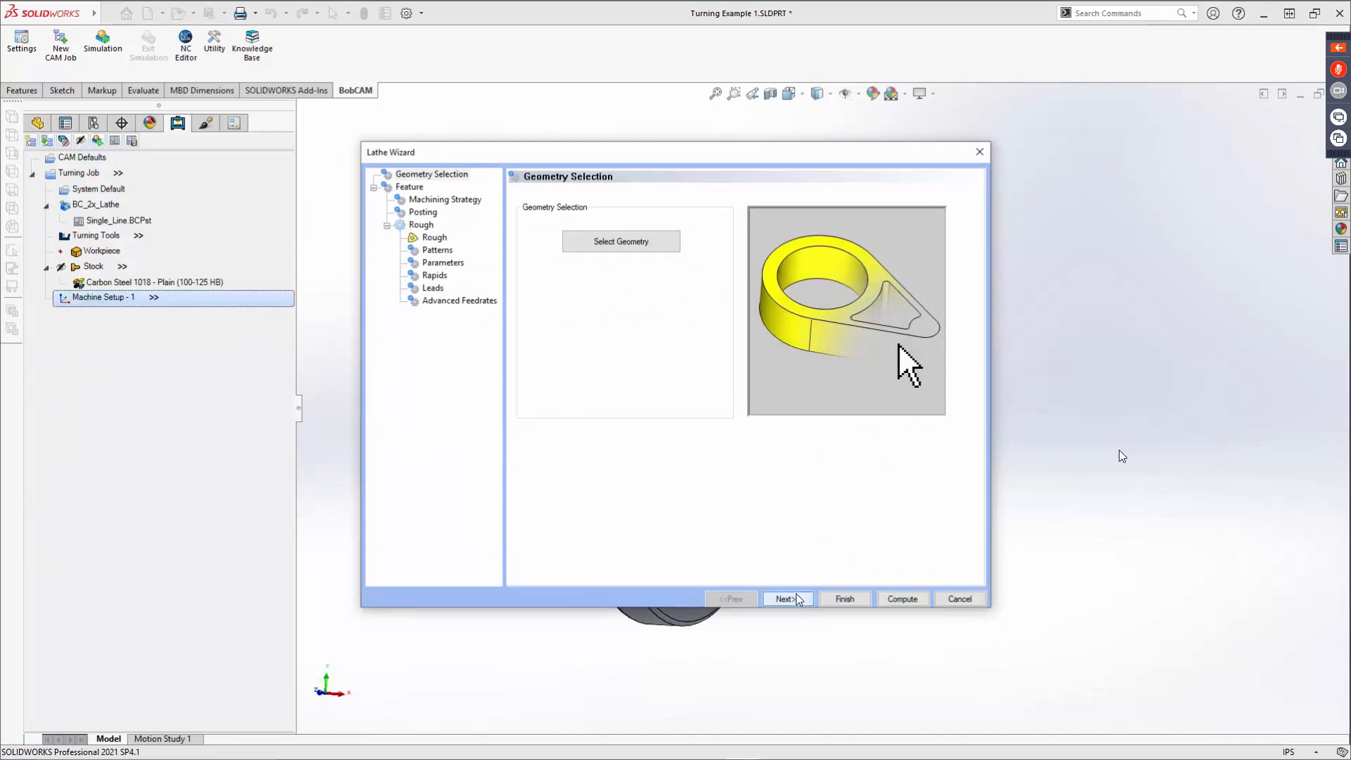
# Step: Review the Region choices in the end face feature's parameters, keeping region 1
pyautogui.click(808, 601)
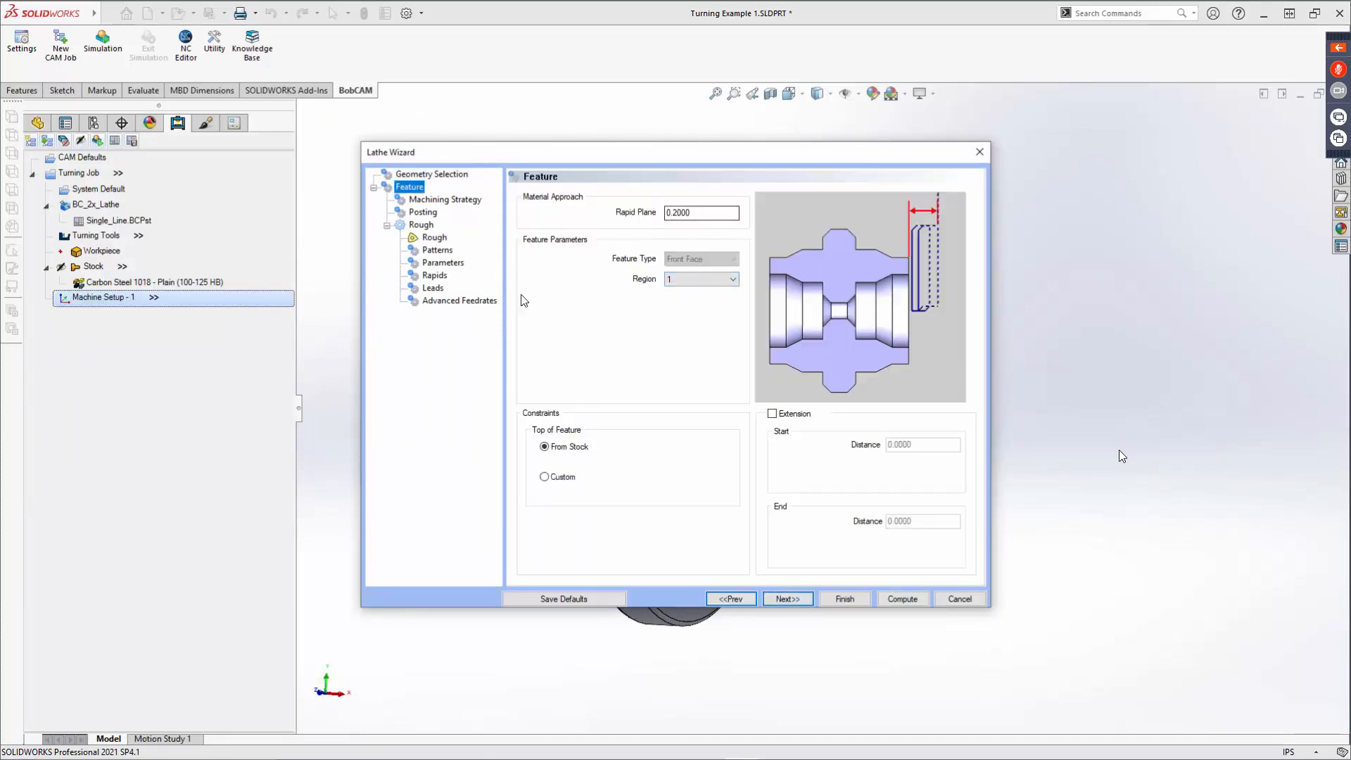
pyautogui.click(709, 279)
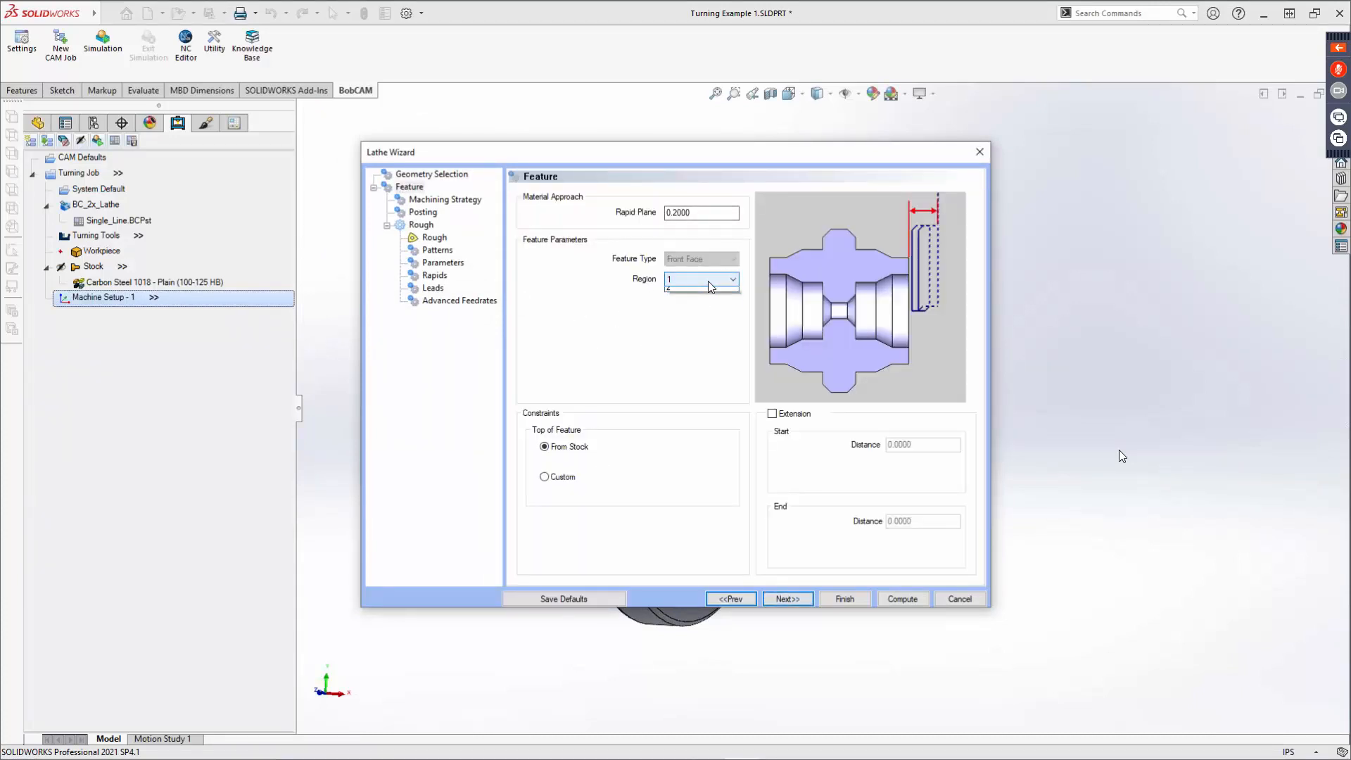
pyautogui.click(706, 292)
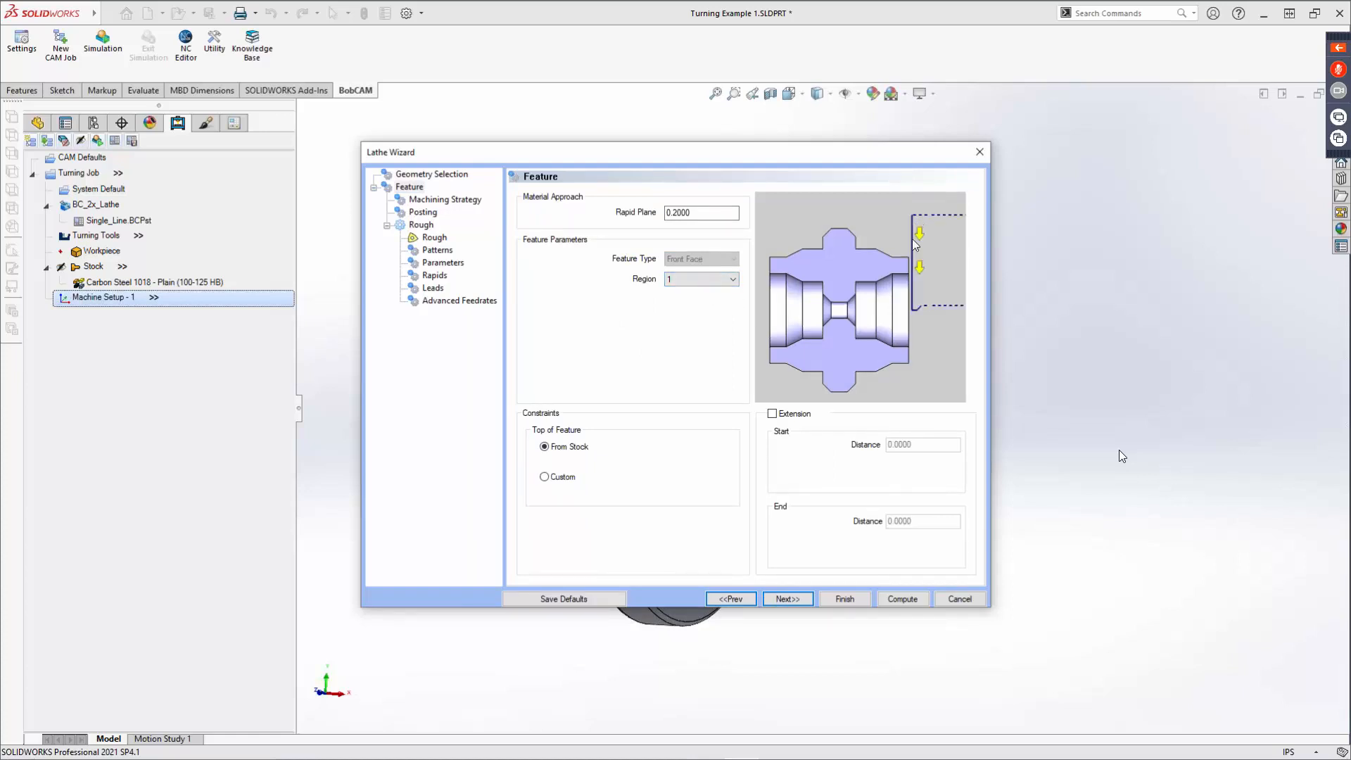
pyautogui.click(673, 283)
pyautogui.click(675, 305)
pyautogui.click(688, 280)
pyautogui.click(686, 293)
# Step: Compare the Custom and From Stock options for the top of feature, keeping From Stock
pyautogui.click(570, 446)
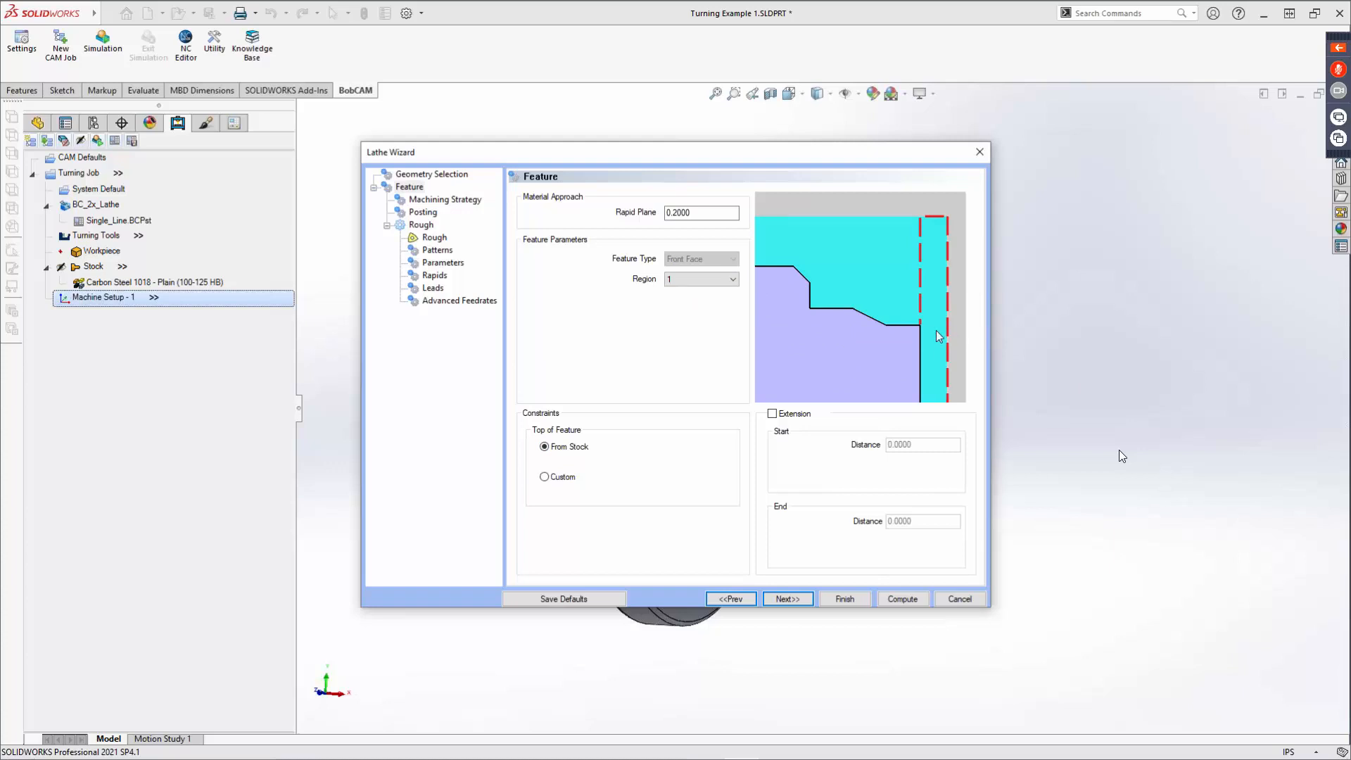
pyautogui.click(545, 477)
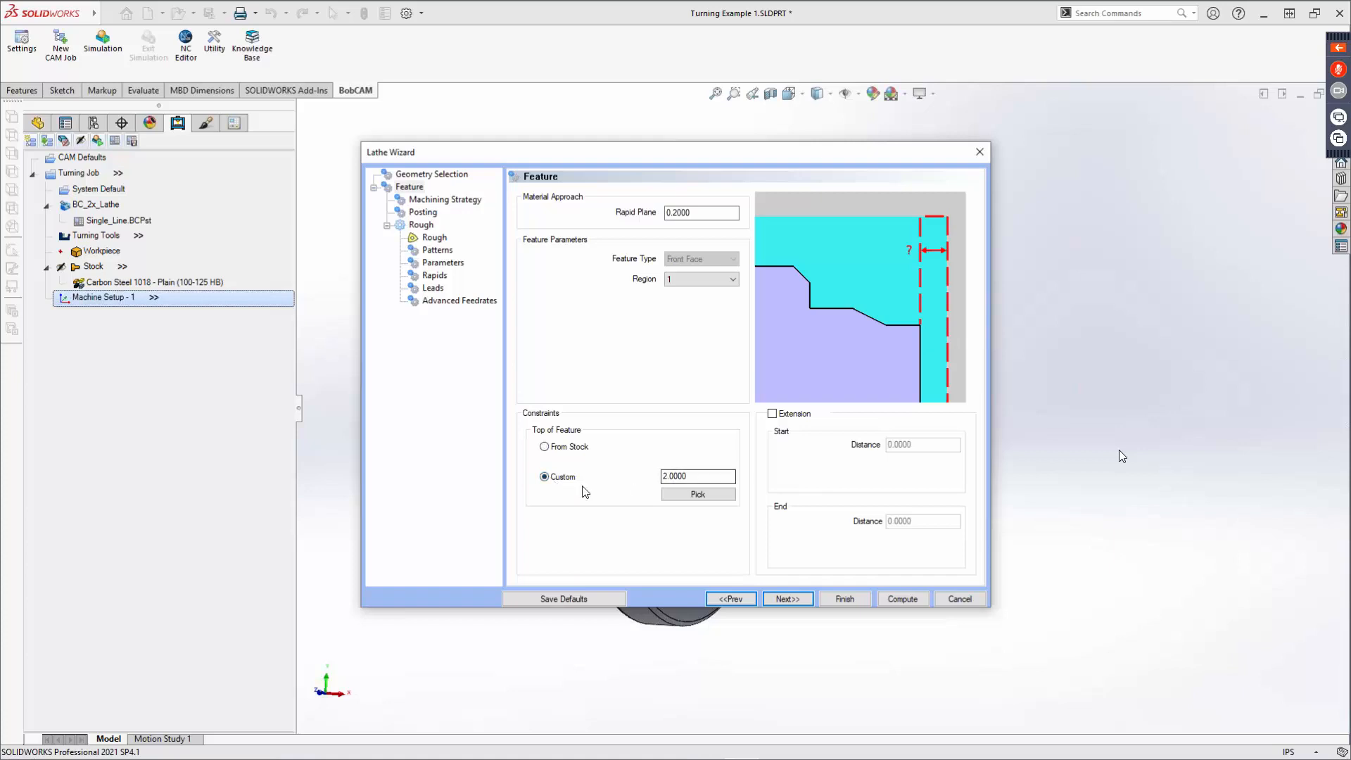
pyautogui.click(544, 447)
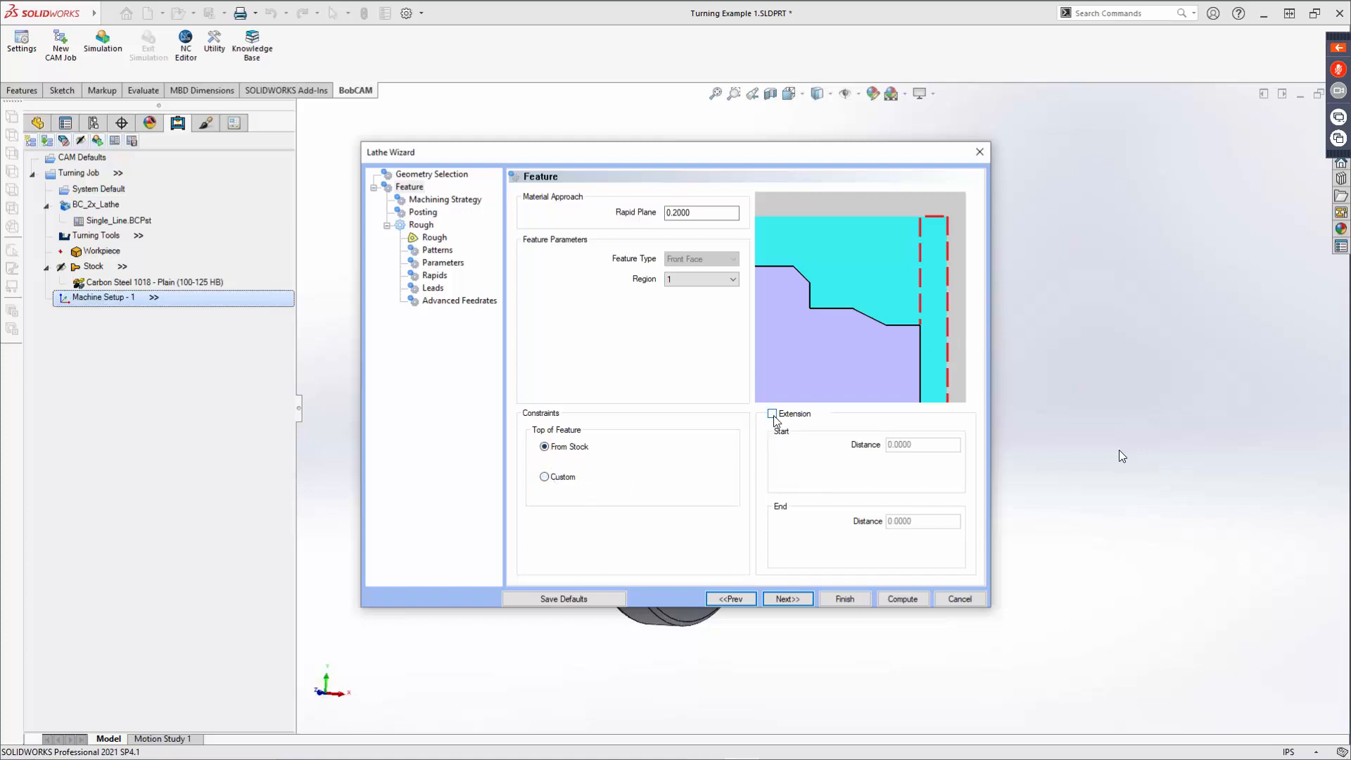
# Step: Enable the end face feature's extension and set its end distance to -0.25
pyautogui.click(773, 415)
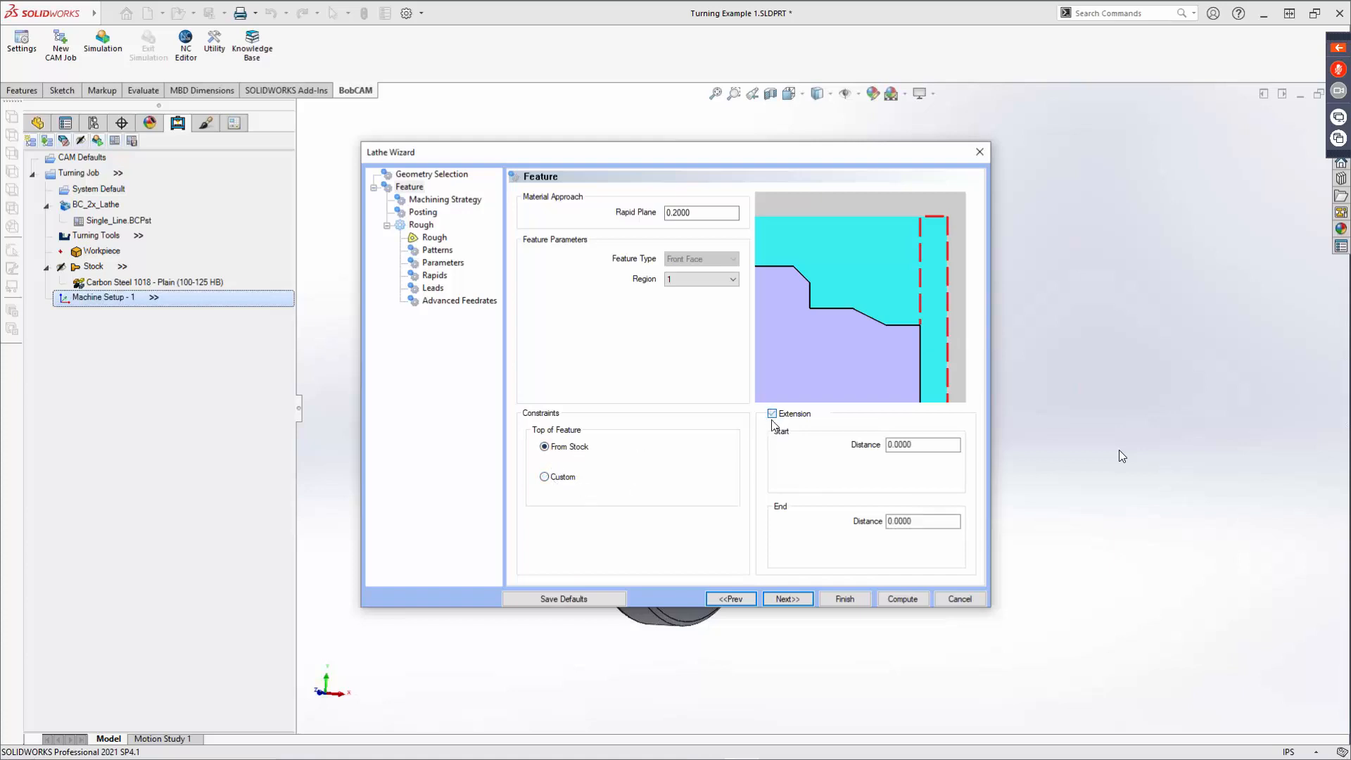
pyautogui.click(936, 522)
pyautogui.doubleClick(935, 523)
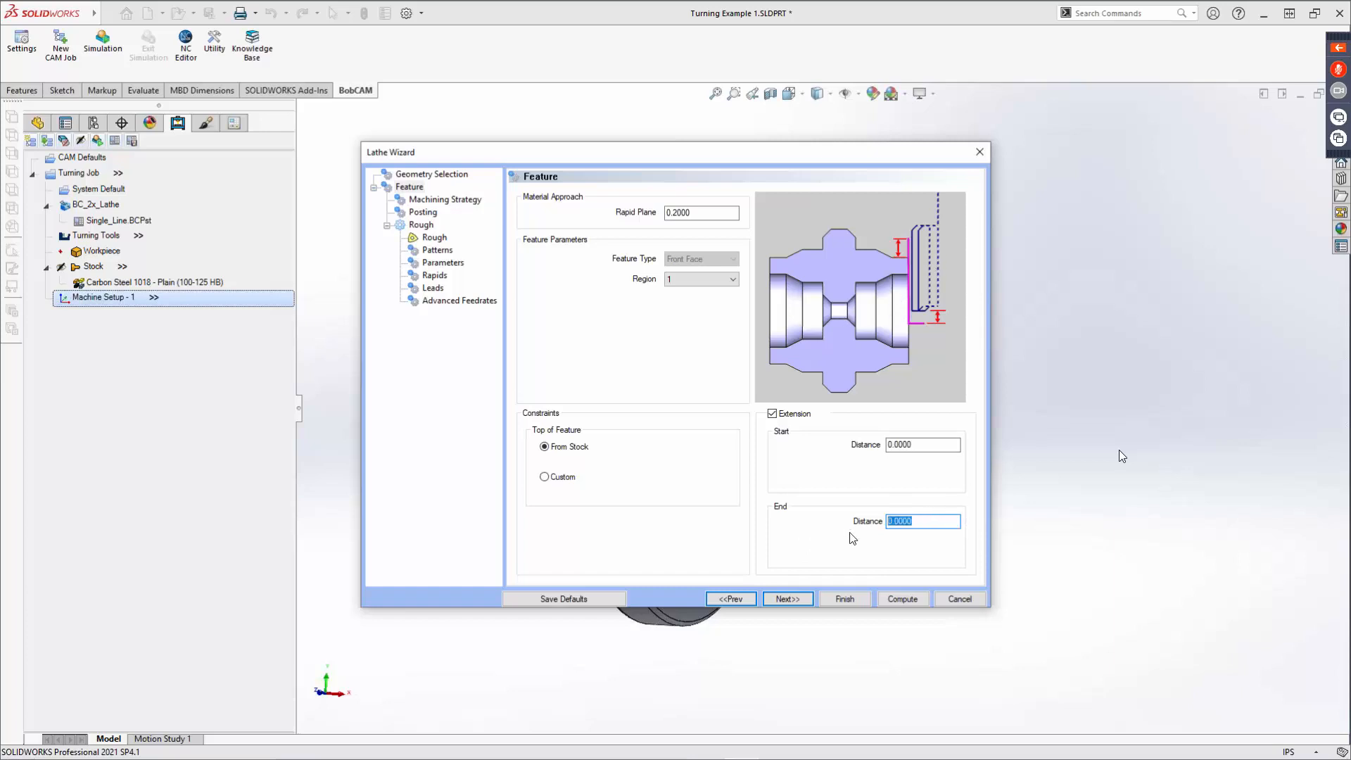
pyautogui.write('-.25')
pyautogui.press('Tab')
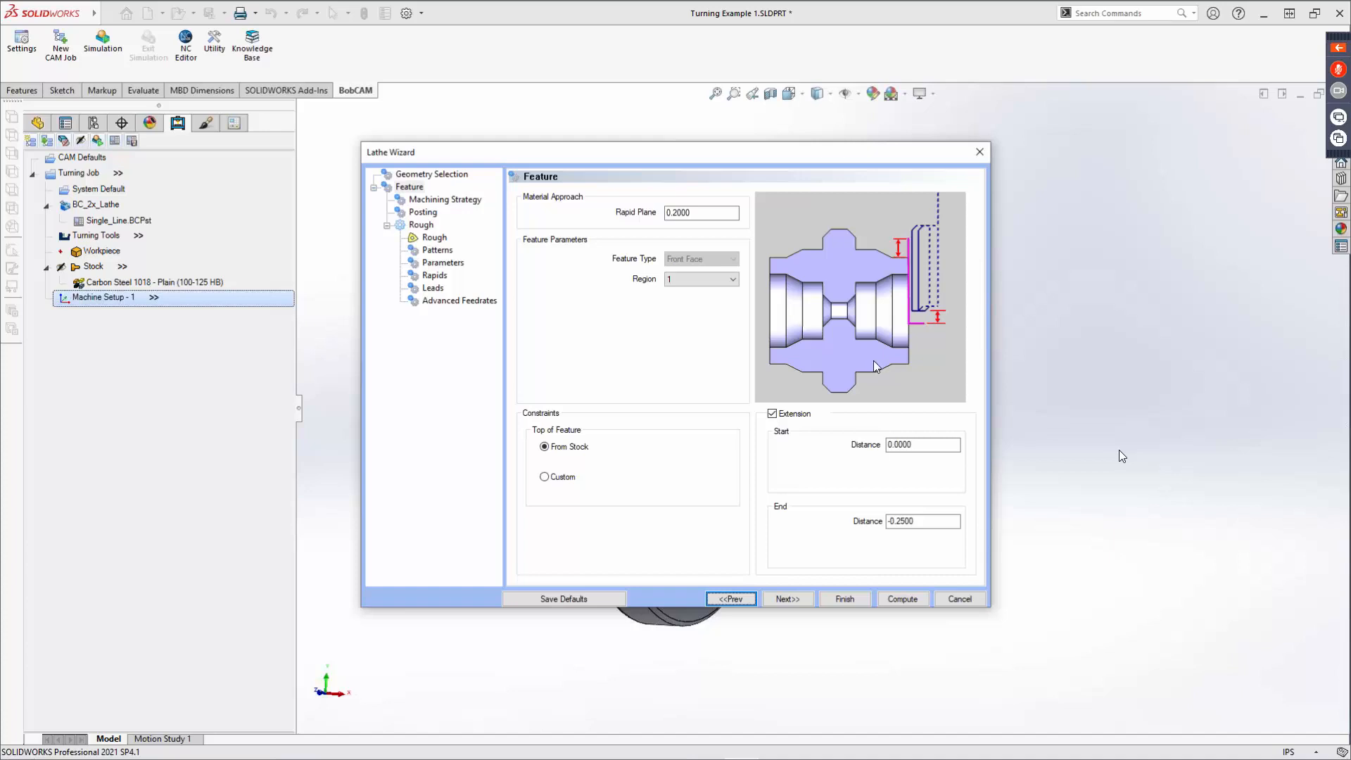
pyautogui.click(922, 521)
# Step: Set the feature's machining strategy to End Face Rough / Finish
pyautogui.click(798, 602)
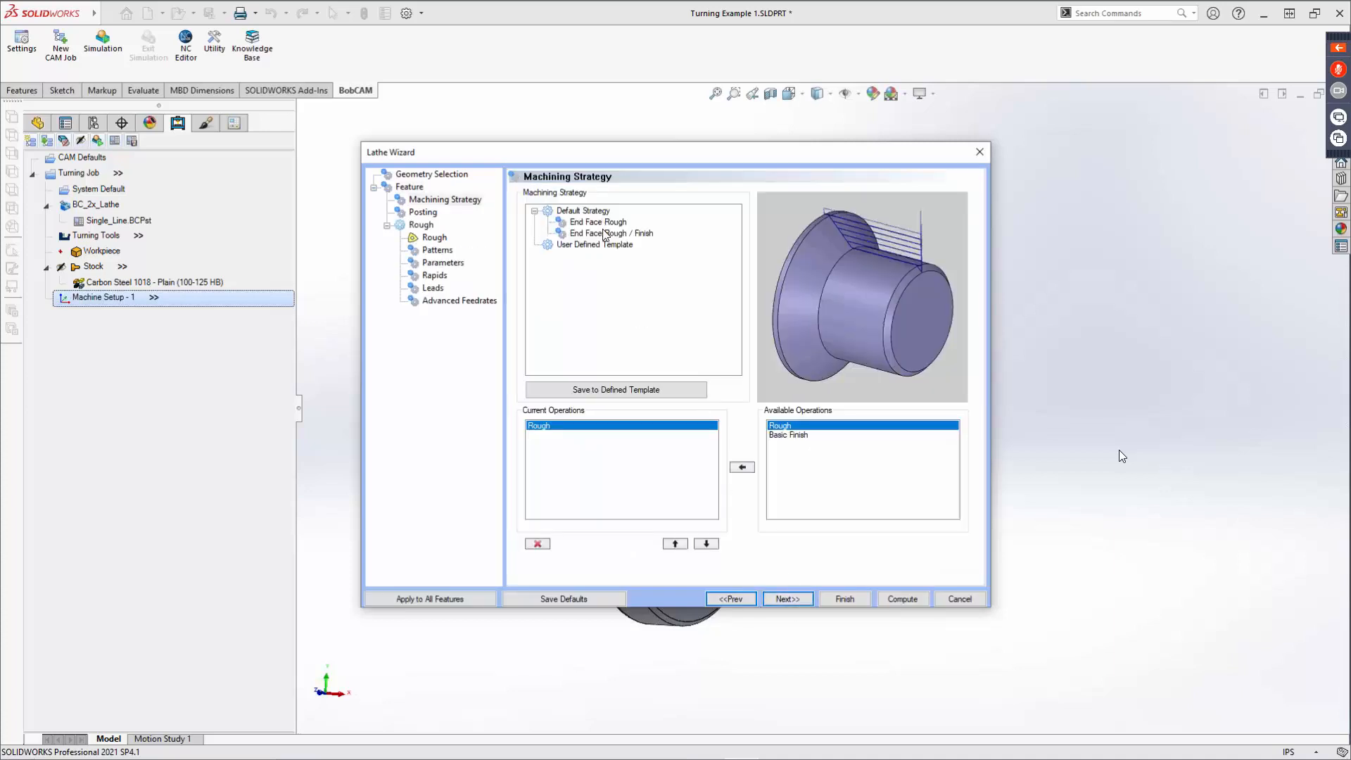
pyautogui.click(605, 222)
pyautogui.click(605, 234)
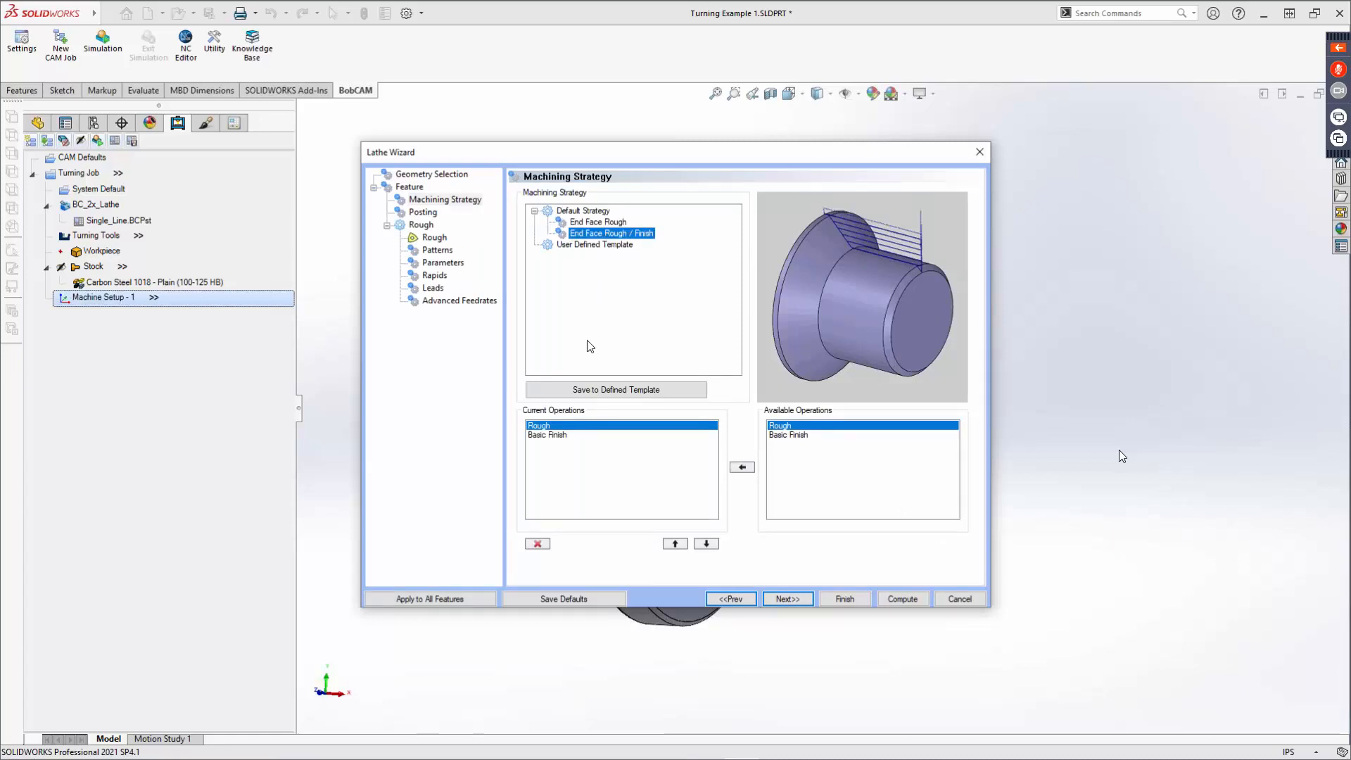
# Step: Review the User Defined Template strategy and preview the Basic Finish operation, then continue to the posting settings
pyautogui.click(584, 245)
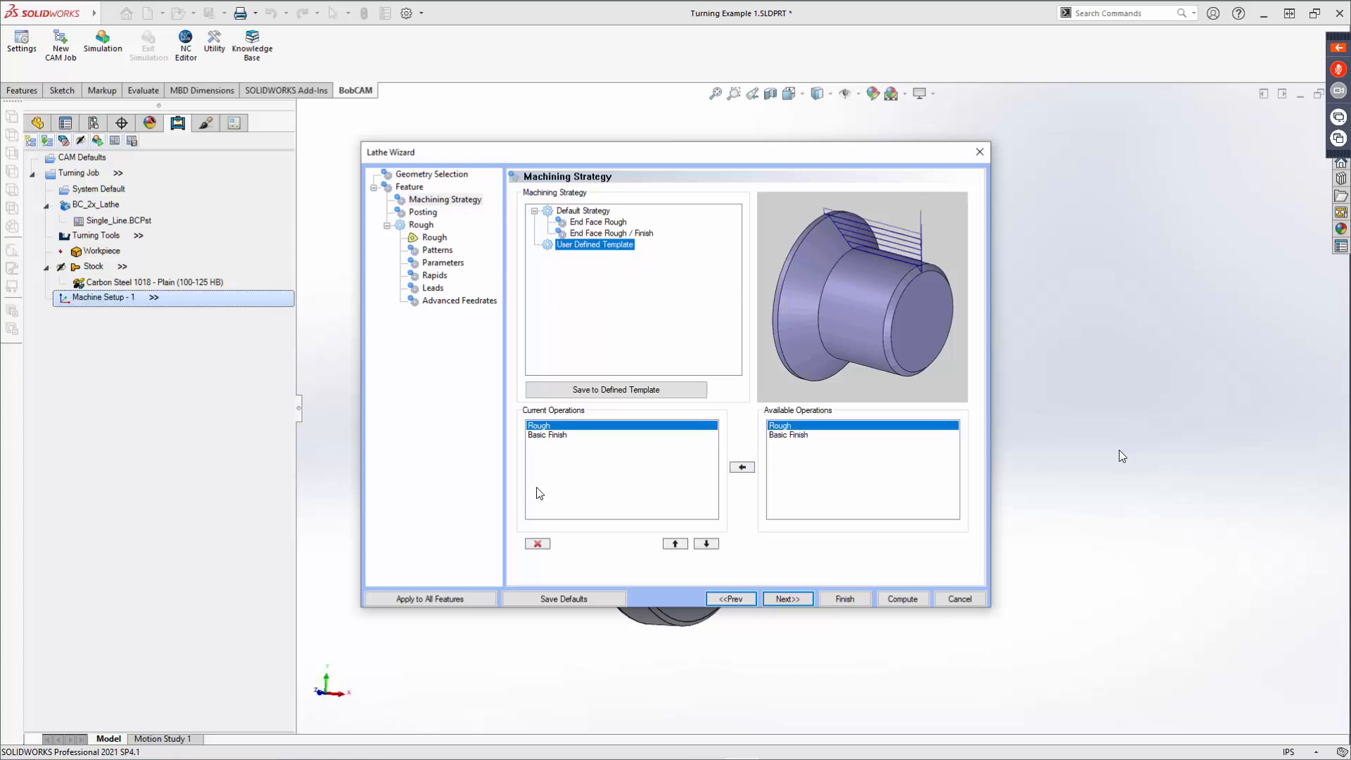
pyautogui.click(555, 437)
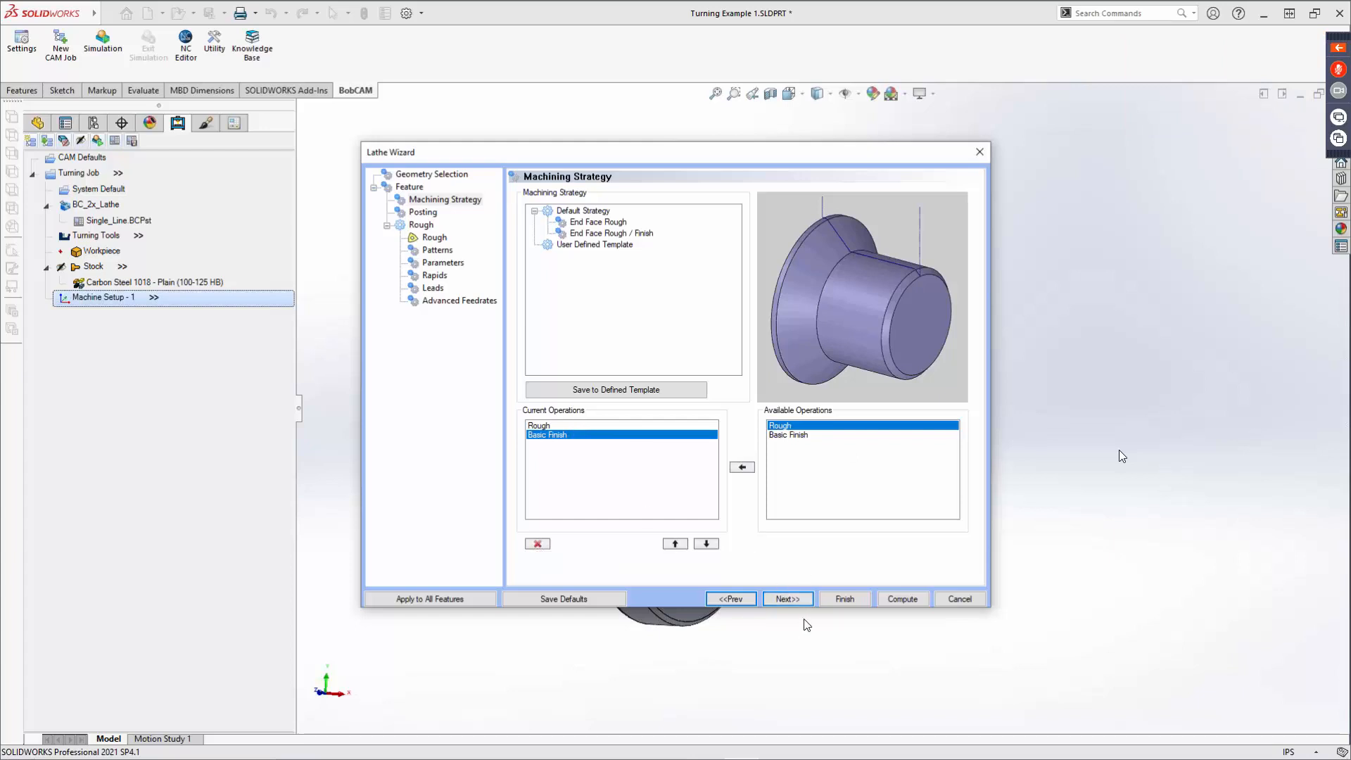
pyautogui.click(788, 599)
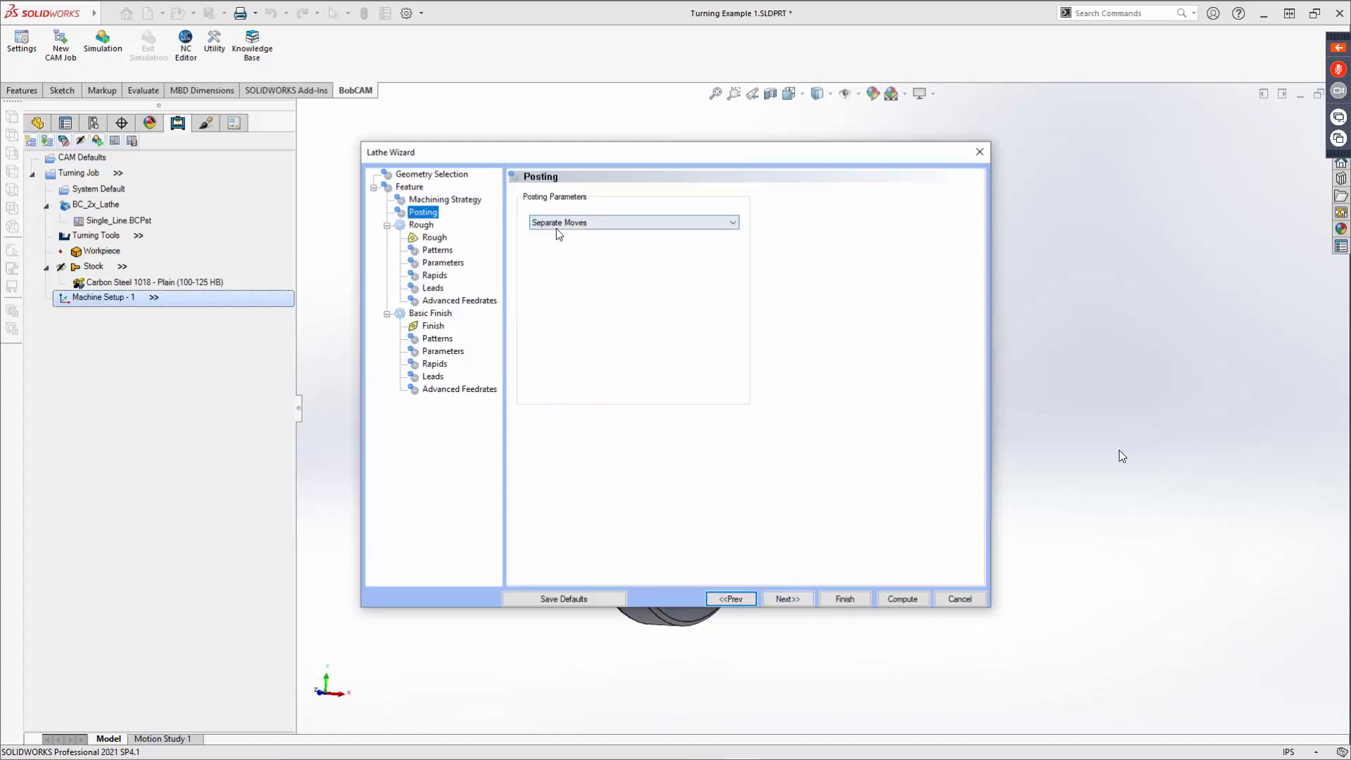
# Step: Compare Separate Moves and Canned Cycles for the end face feature's posting, choose Canned Cycles, and continue to the rough tool settings
pyautogui.click(601, 221)
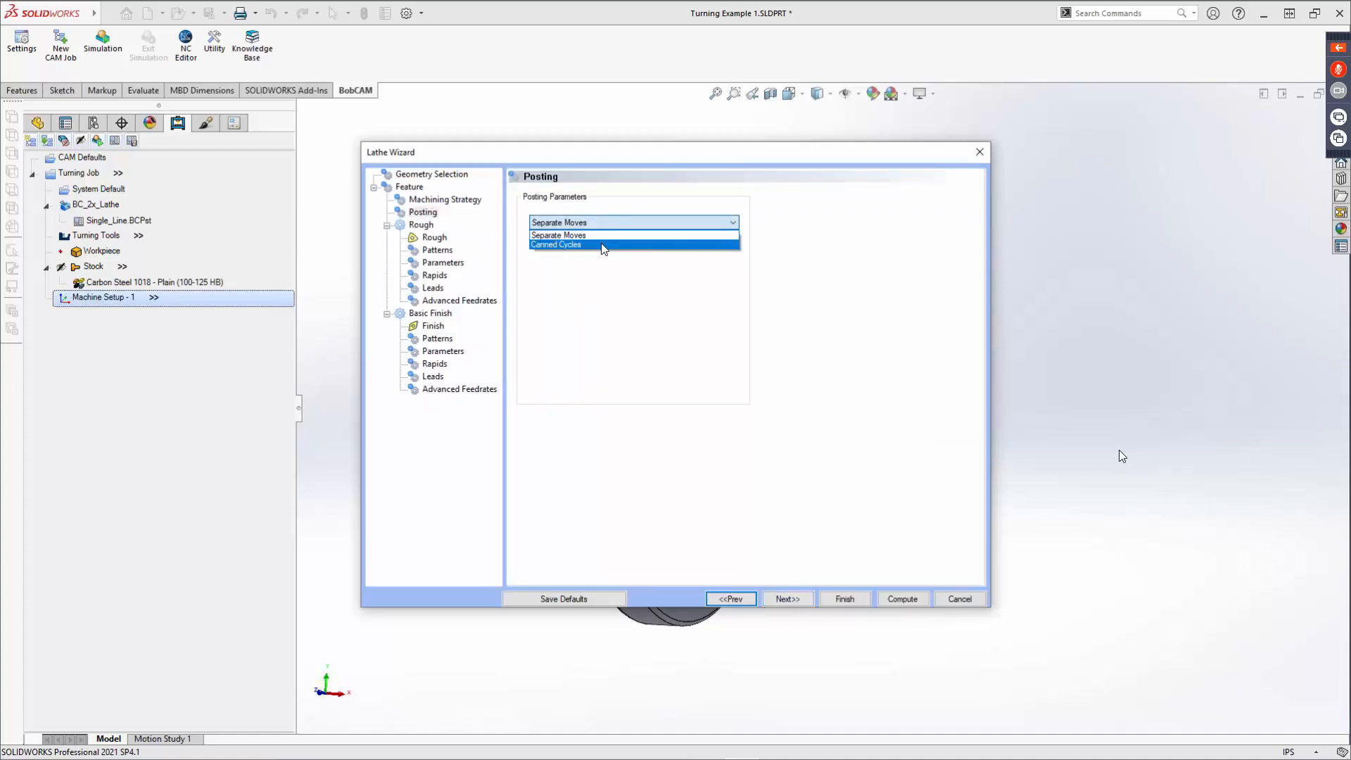
pyautogui.click(607, 238)
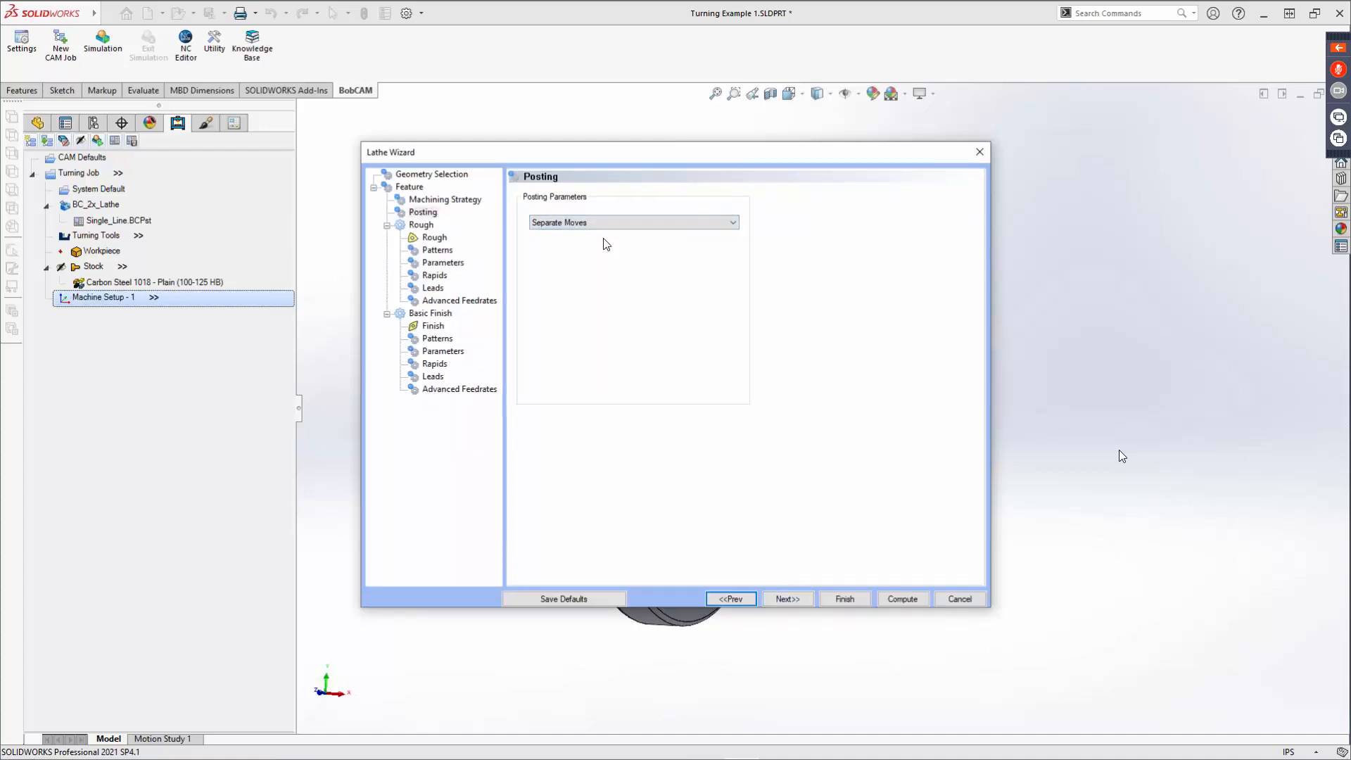
pyautogui.click(603, 222)
pyautogui.click(599, 245)
pyautogui.click(787, 599)
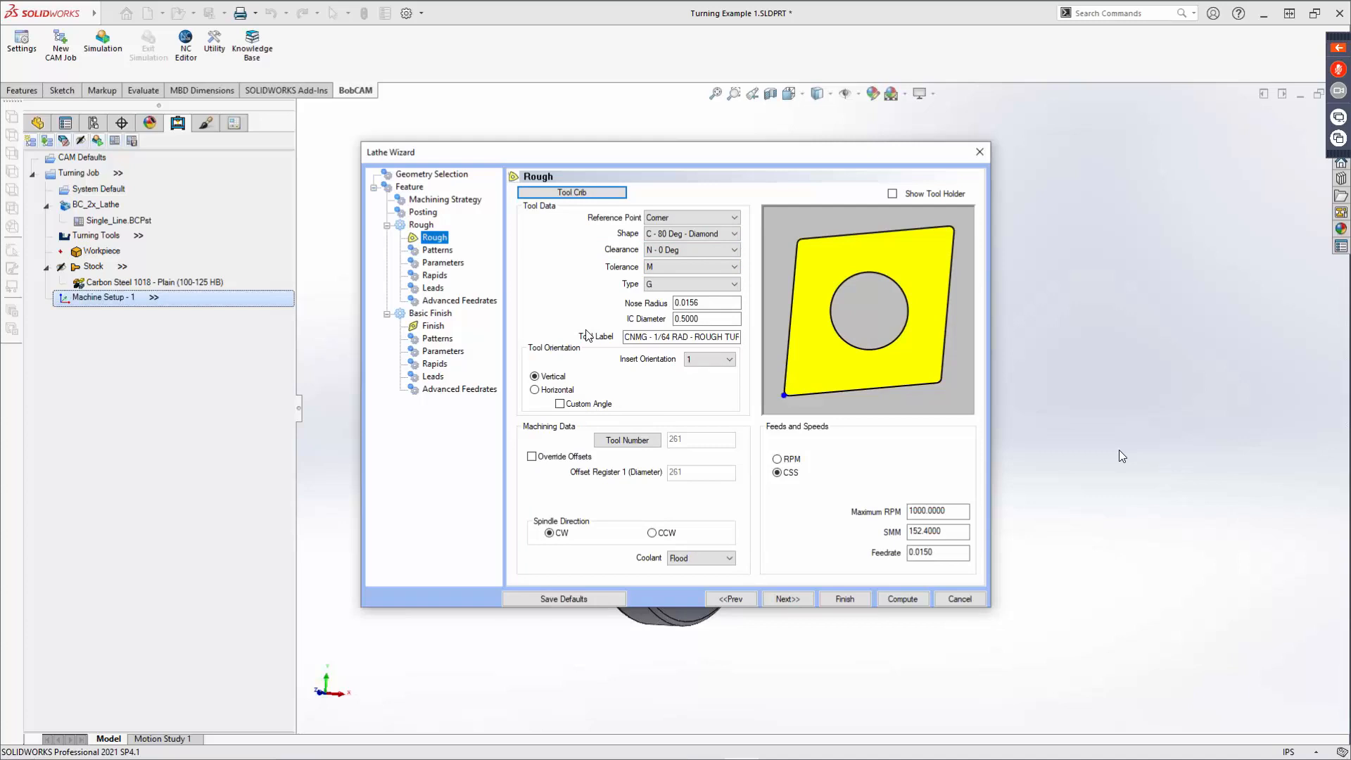
# Step: Add tool 263, CNMG - 3/64 RAD - ROUGH TURNING, from the tool library to the rough tool crib
pyautogui.click(581, 193)
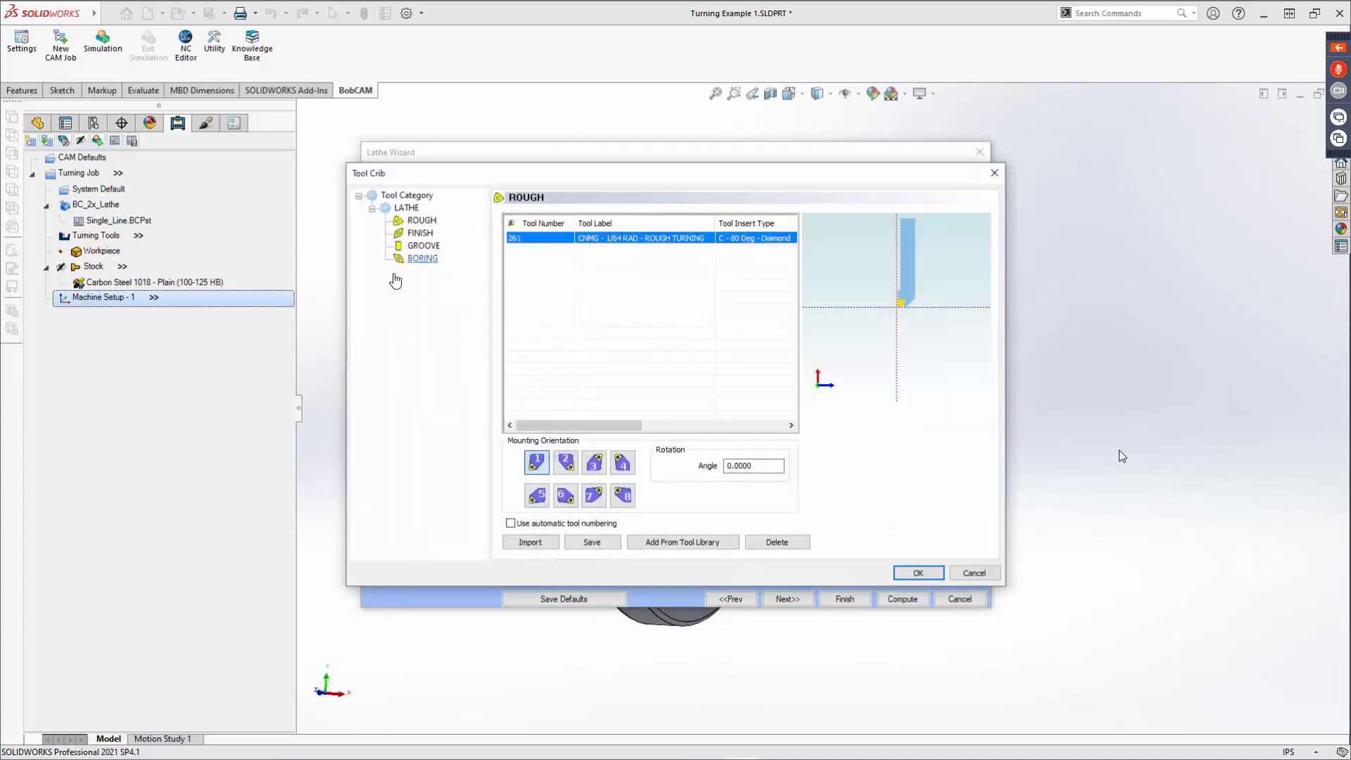
pyautogui.click(686, 545)
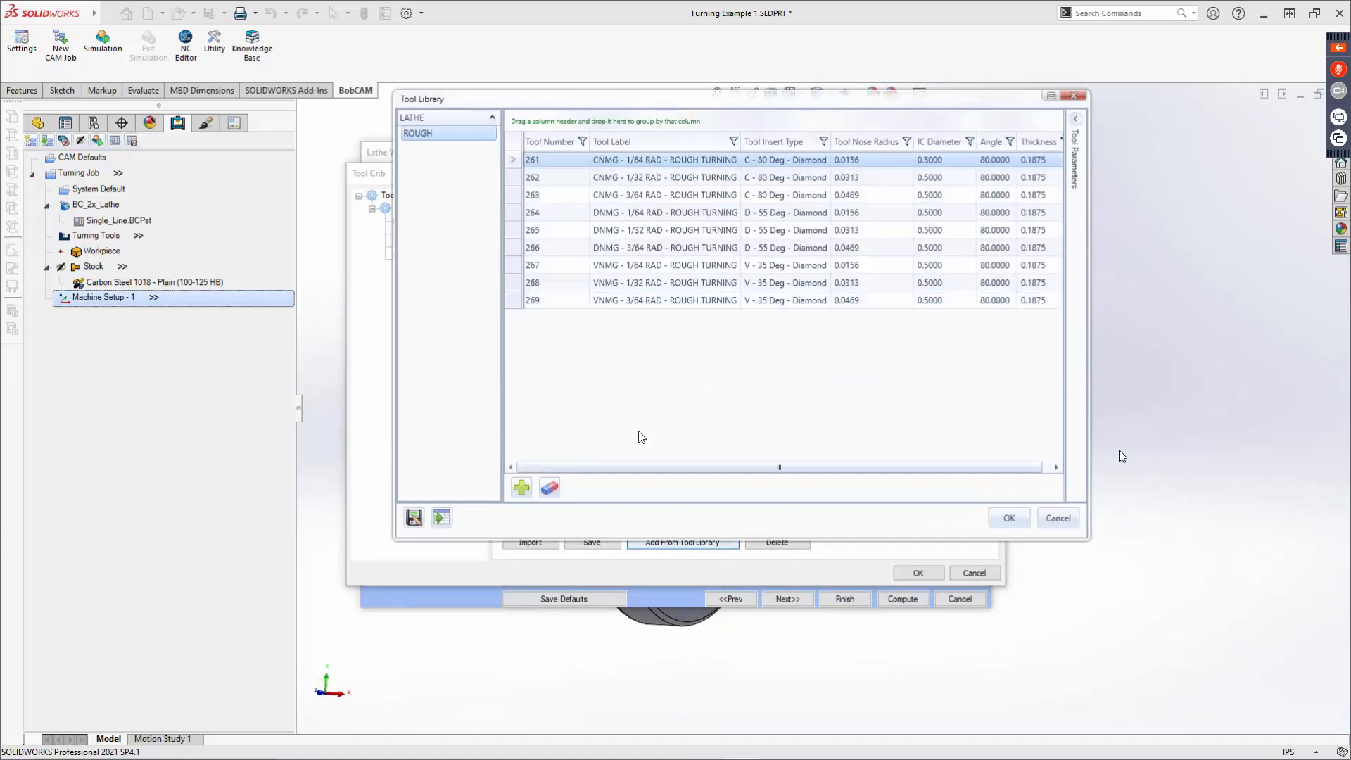
pyautogui.click(654, 196)
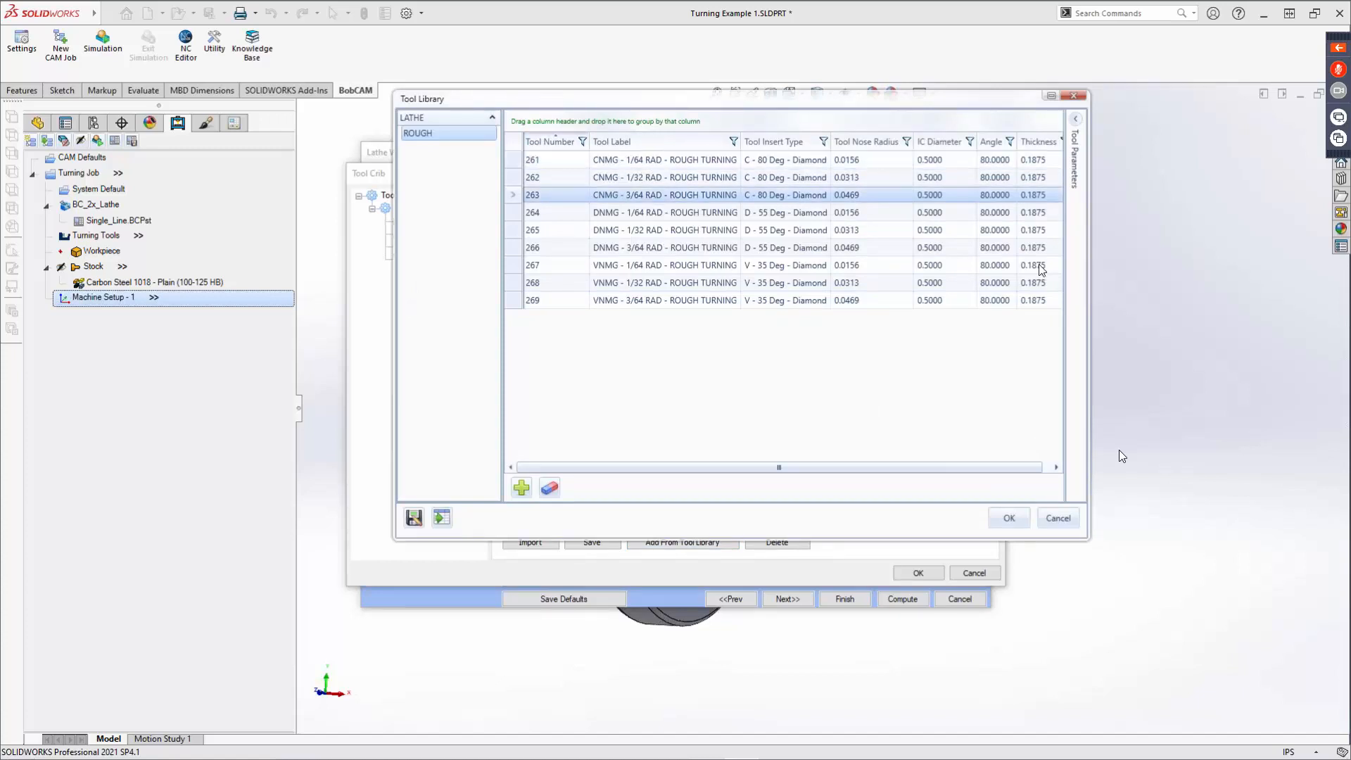
pyautogui.click(1009, 520)
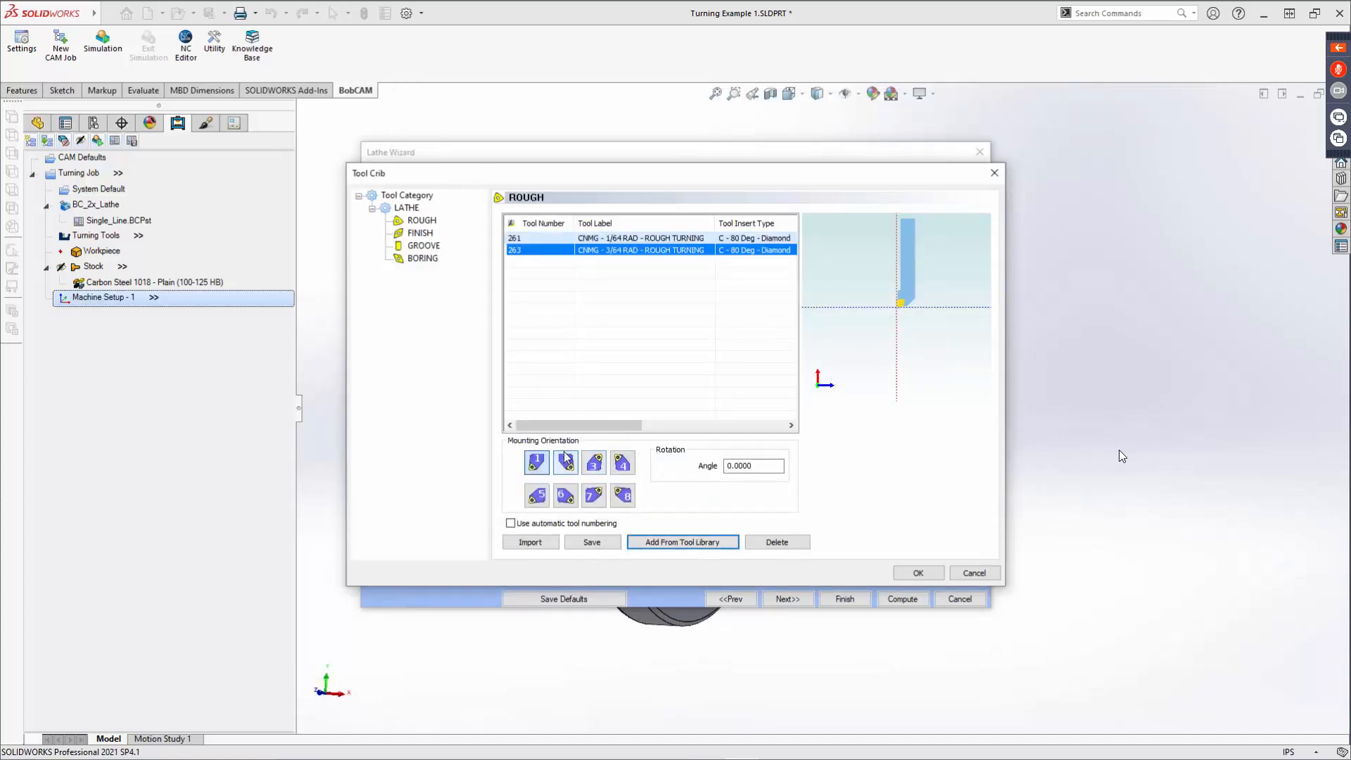
# Step: Try mounting orientations 2 through 8 for the 3/64 RAD rough turning tool and return to orientation 1
pyautogui.click(565, 463)
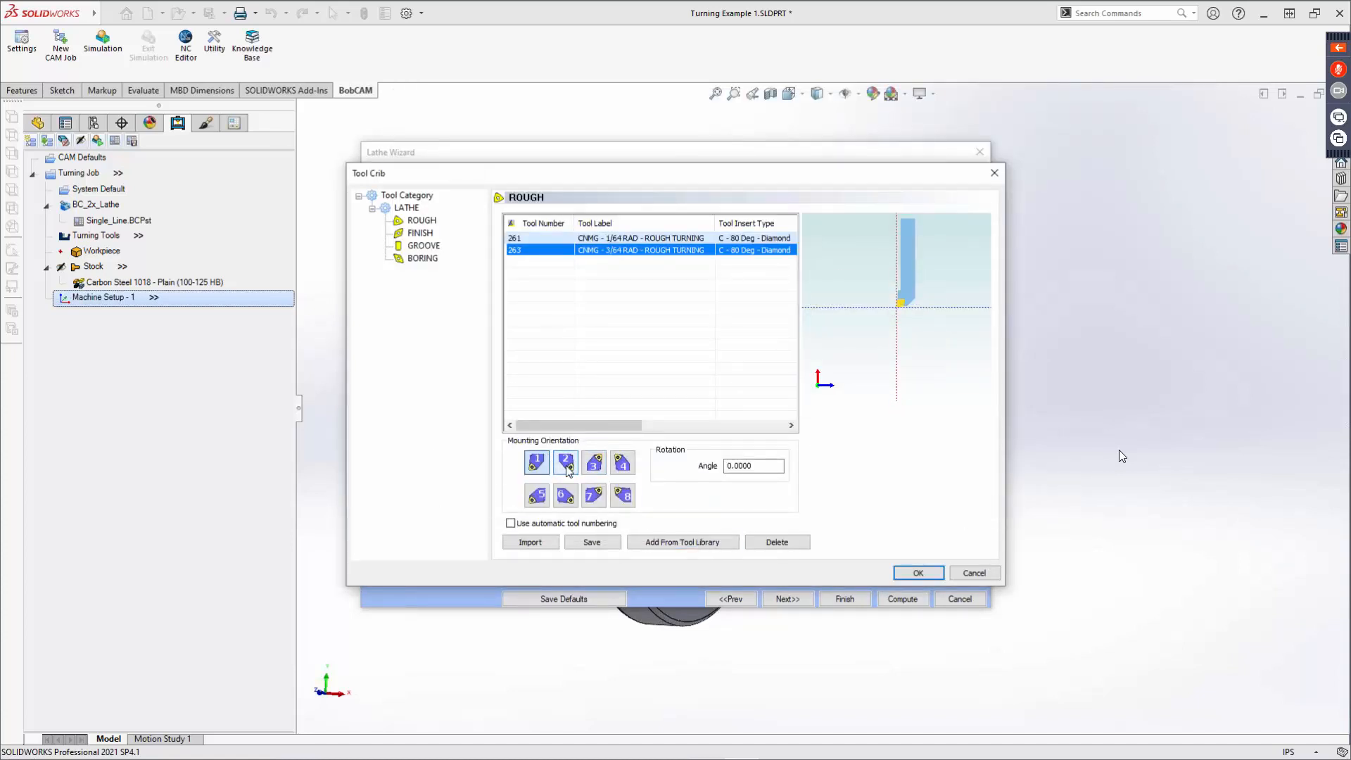
pyautogui.click(592, 469)
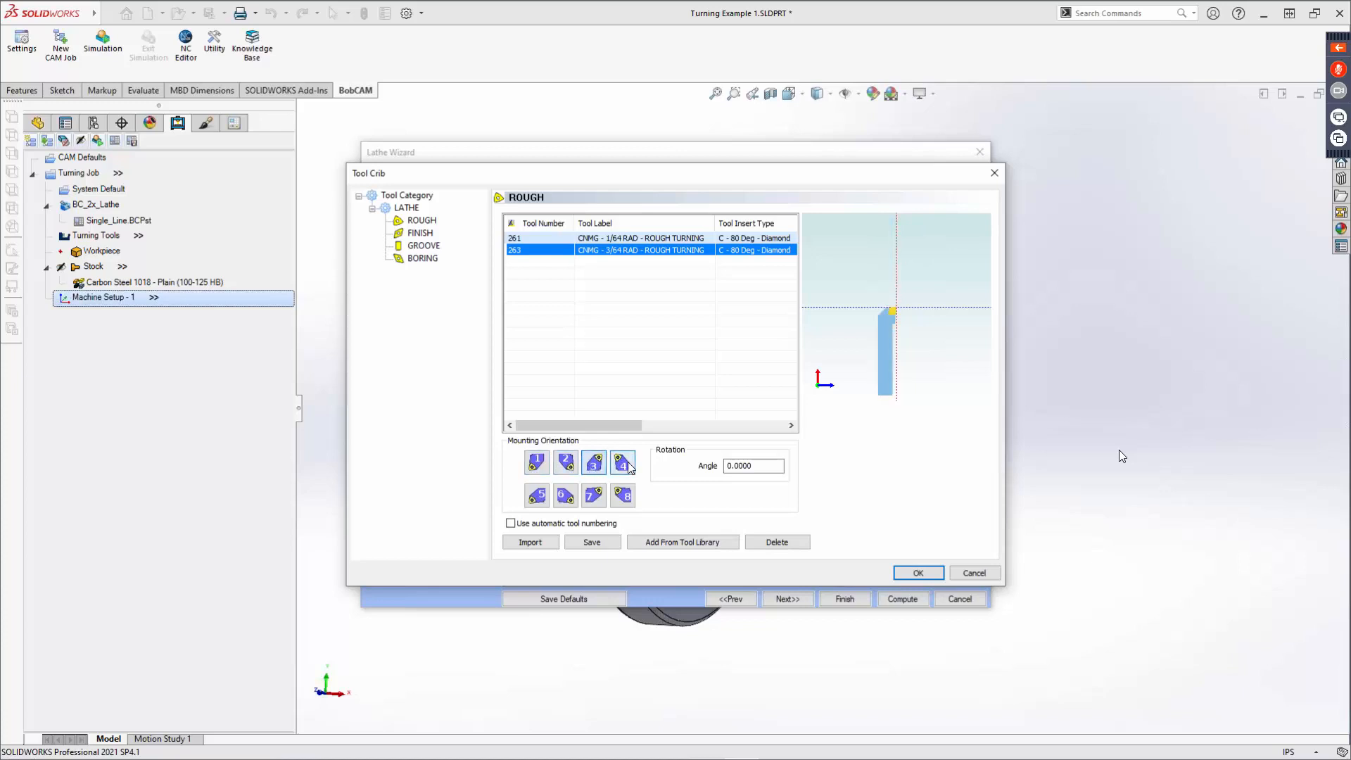
pyautogui.click(628, 467)
pyautogui.click(623, 496)
pyautogui.click(593, 499)
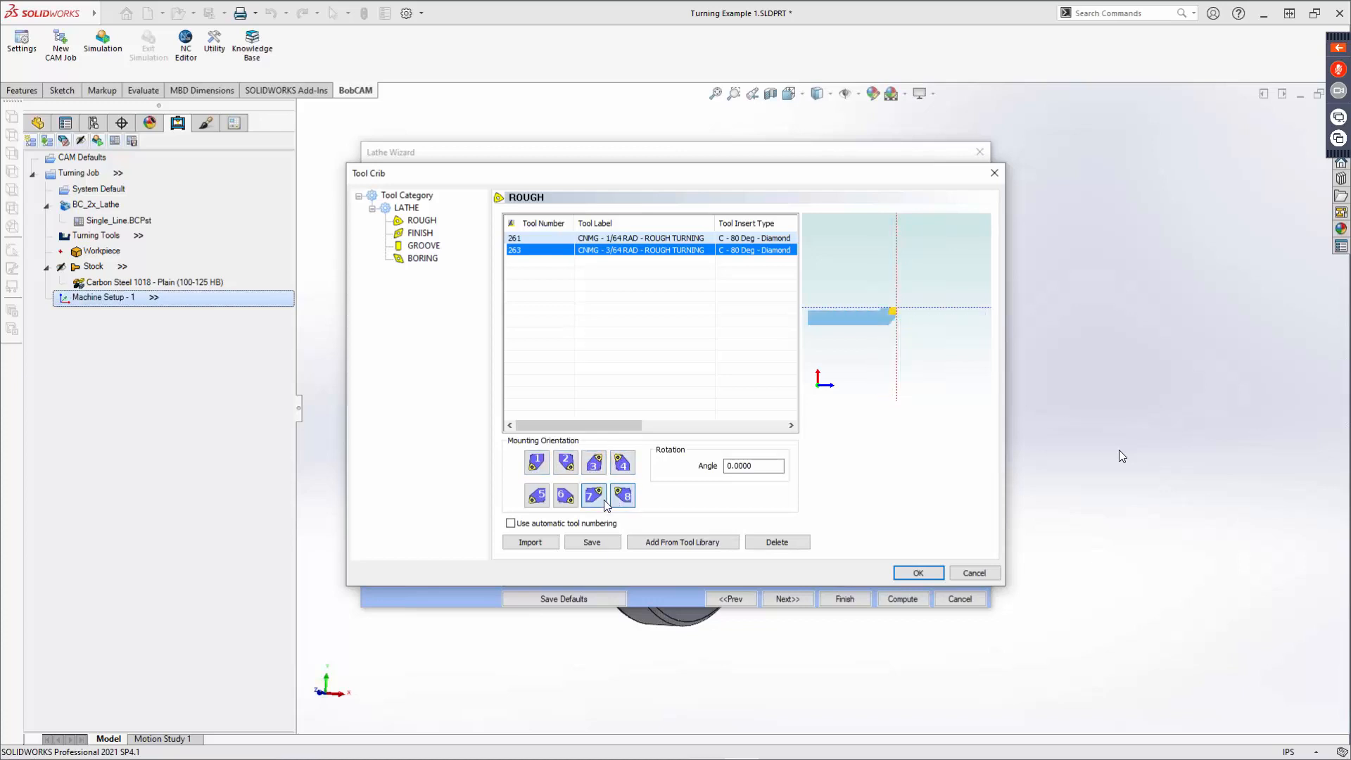
pyautogui.click(559, 498)
pyautogui.click(538, 497)
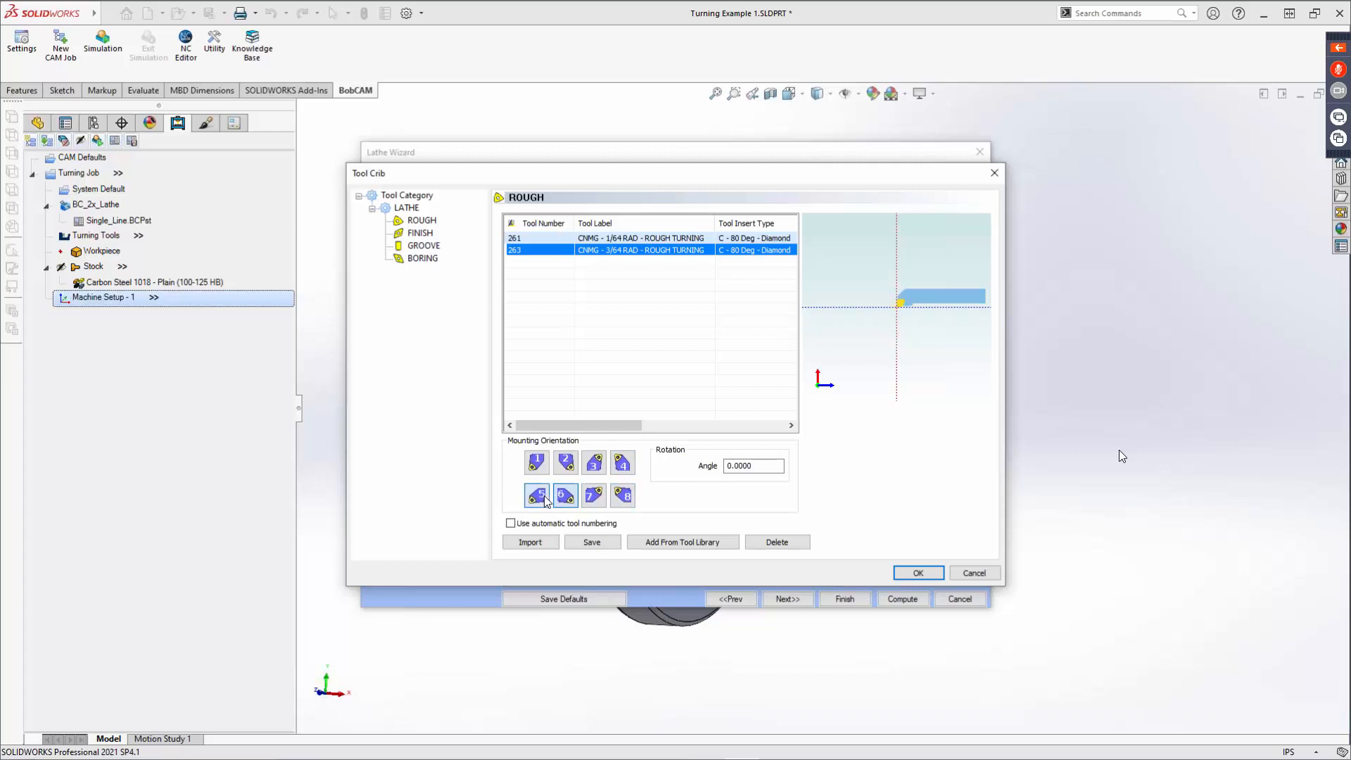
pyautogui.click(536, 463)
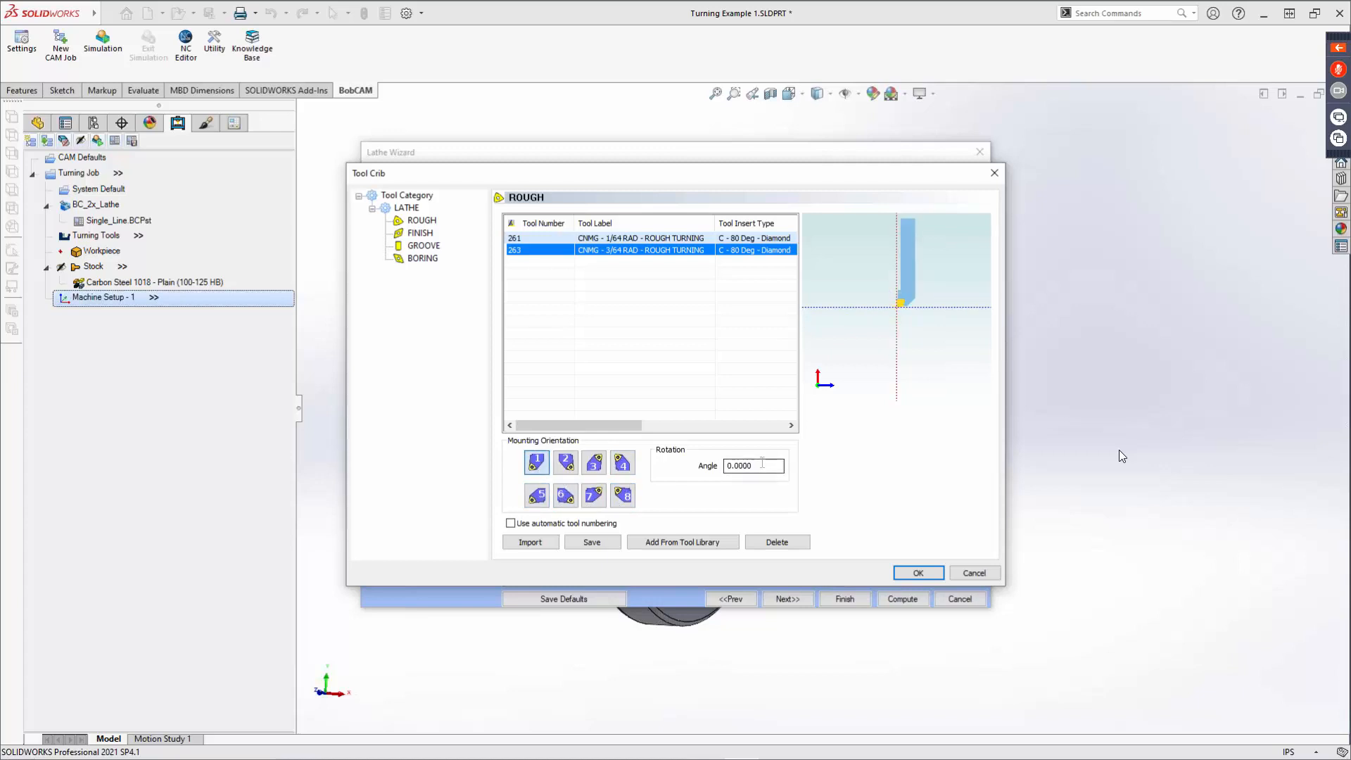
# Step: Try a rotation angle of 35 for the 3/64 RAD rough turning tool in the tool crib
pyautogui.doubleClick(763, 466)
pyautogui.write('3')
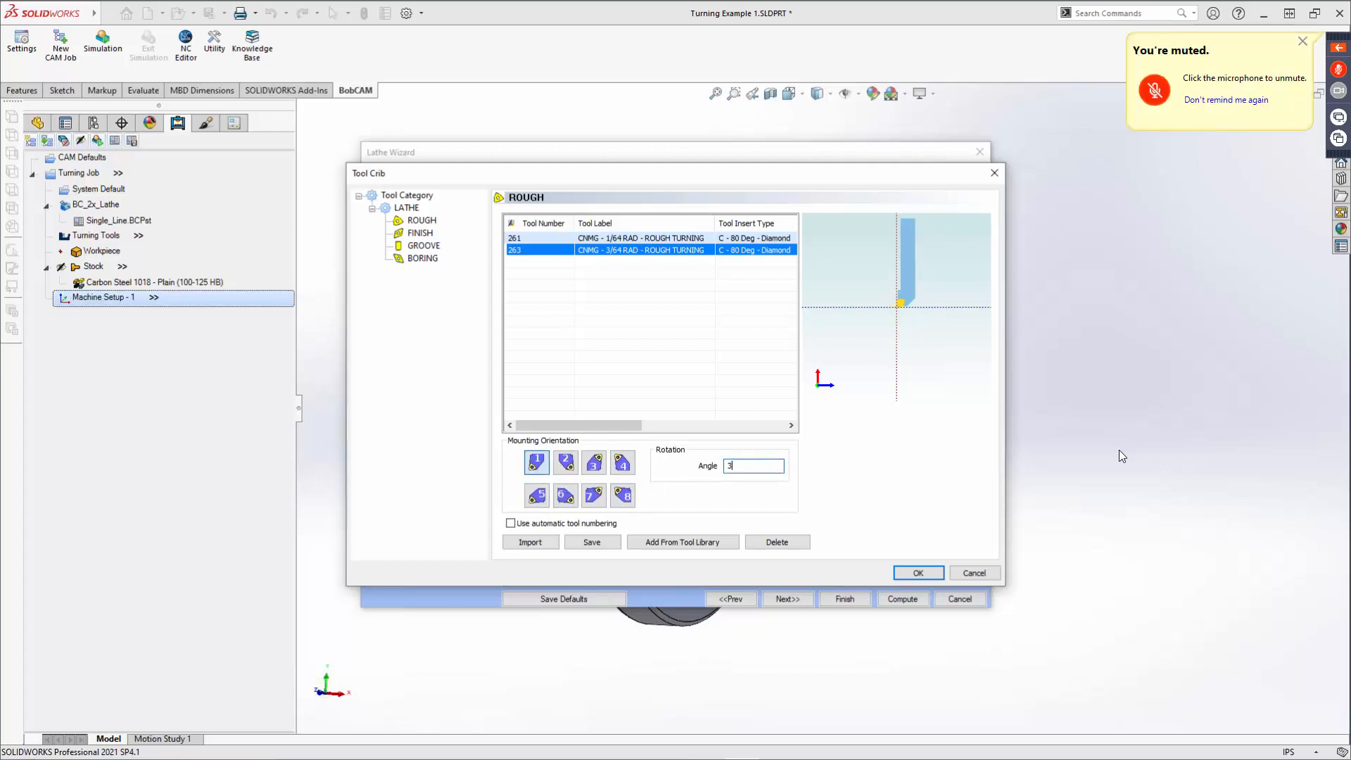
pyautogui.write('5')
pyautogui.press('Tab')
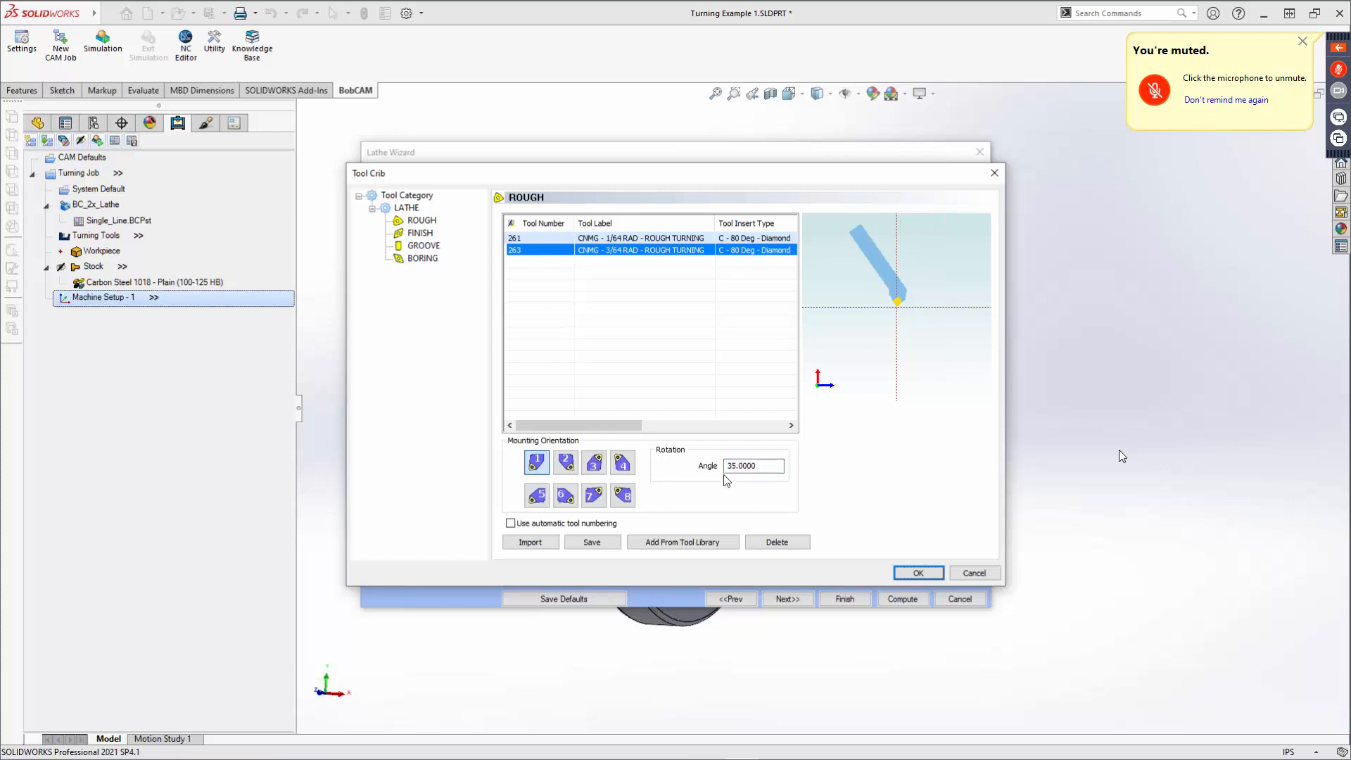
# Step: Try rotation angles of -356 and -0.35 for the 3/64 RAD rough turning tool
pyautogui.moveTo(761, 465); pyautogui.dragTo(541, 490)
pyautogui.write('-')
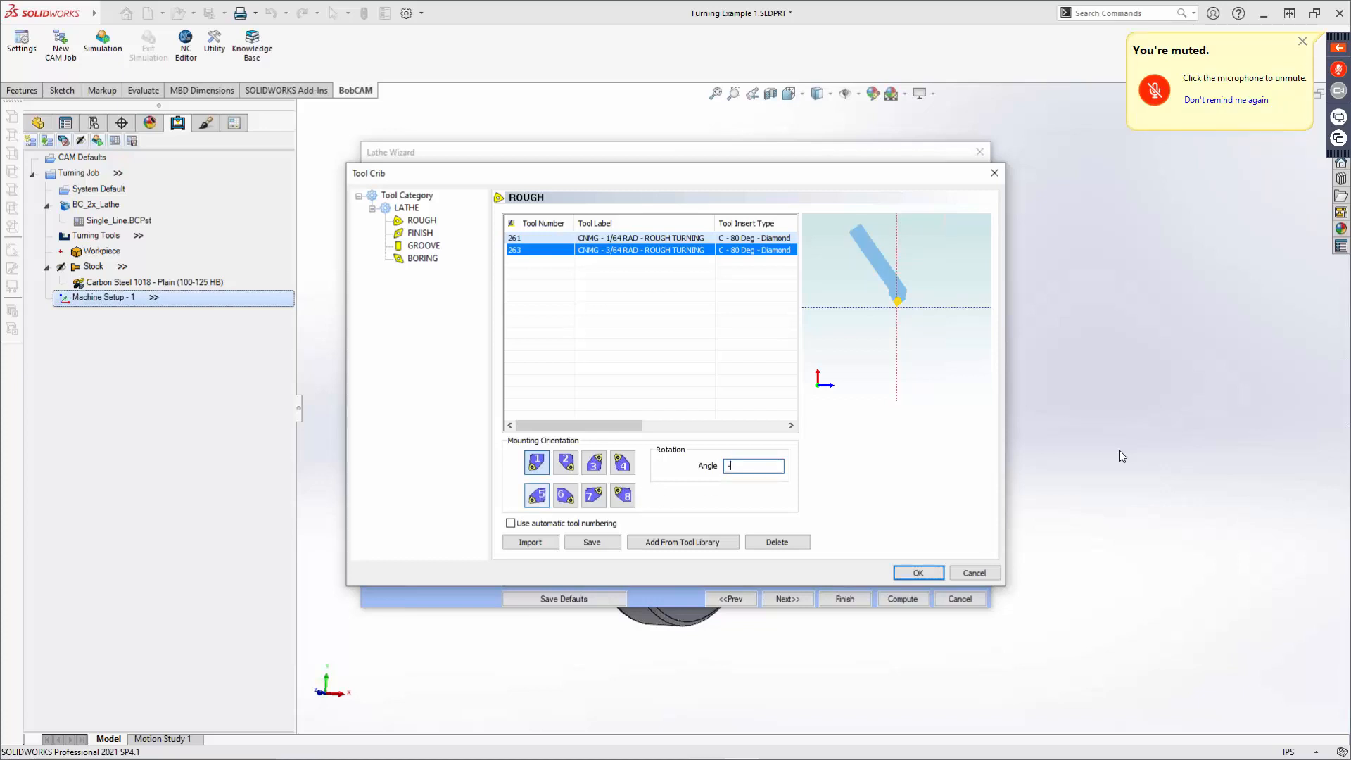
pyautogui.write('356')
pyautogui.press('Tab')
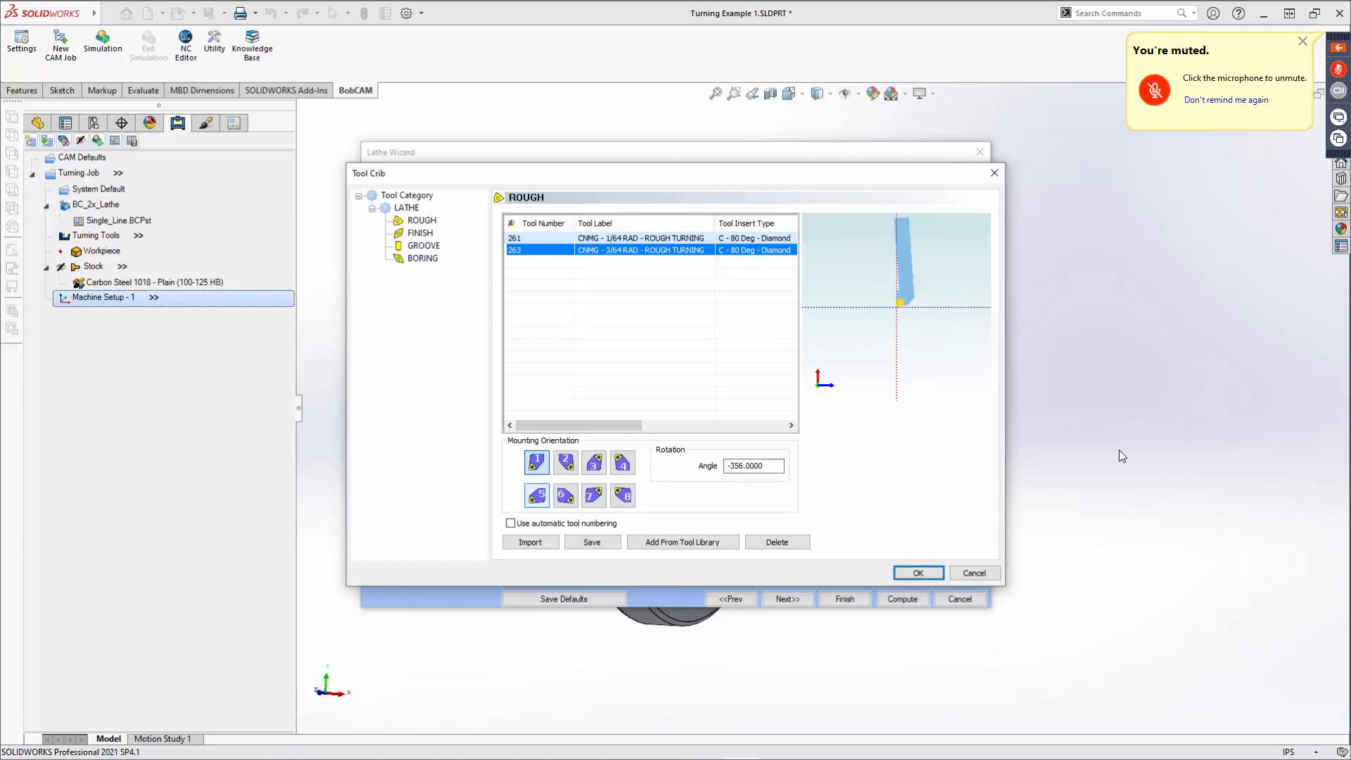
pyautogui.click(754, 465)
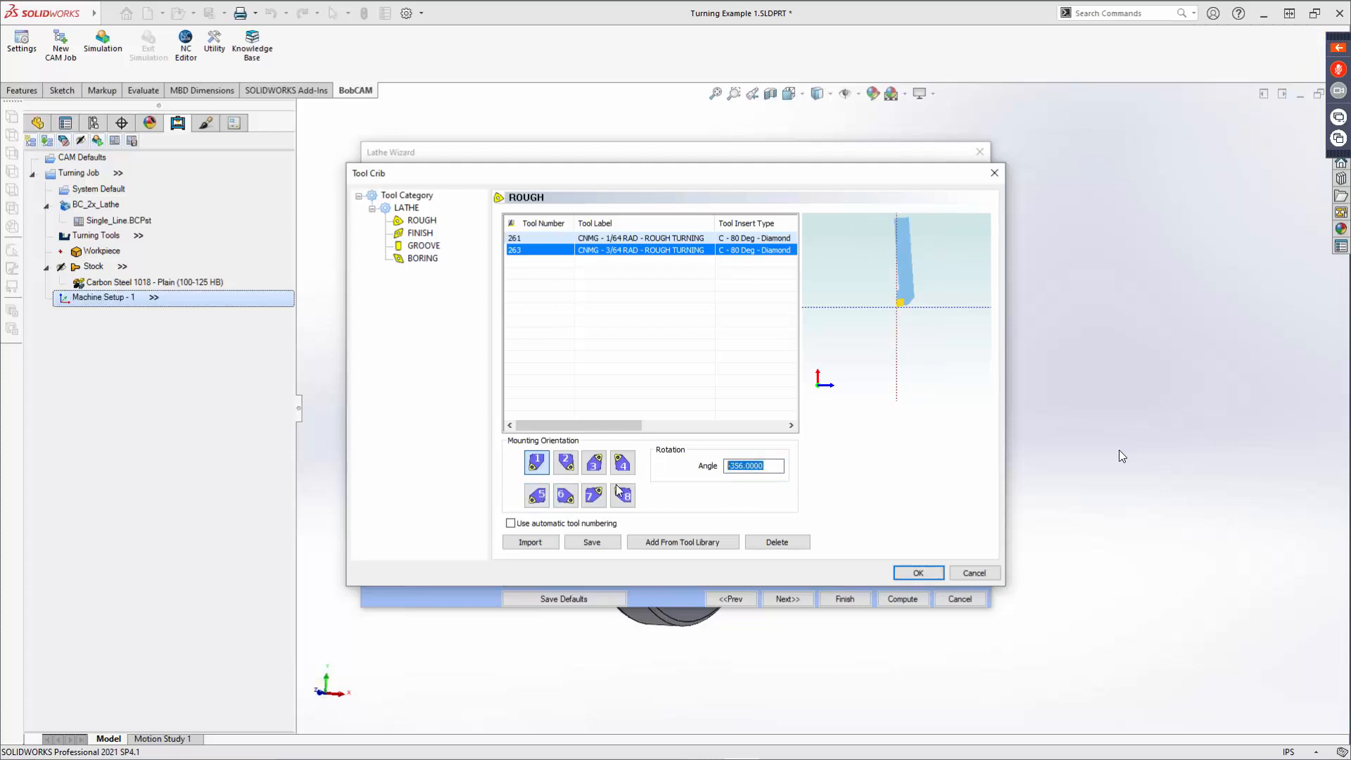
pyautogui.write('-0')
pyautogui.write('.35')
pyautogui.press('Tab')
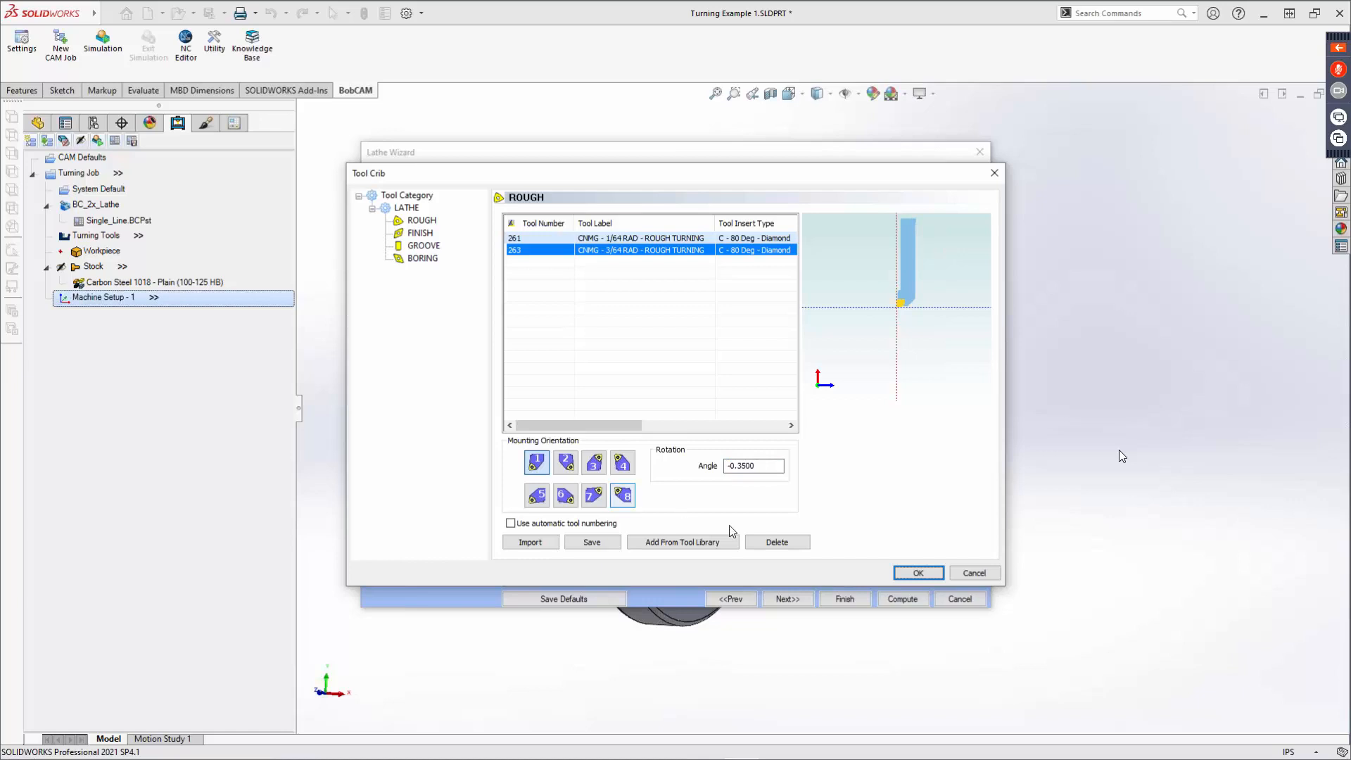
# Step: Try a rotation angle of -35 for the rough turning tool and reset the angle to 0
pyautogui.click(761, 466)
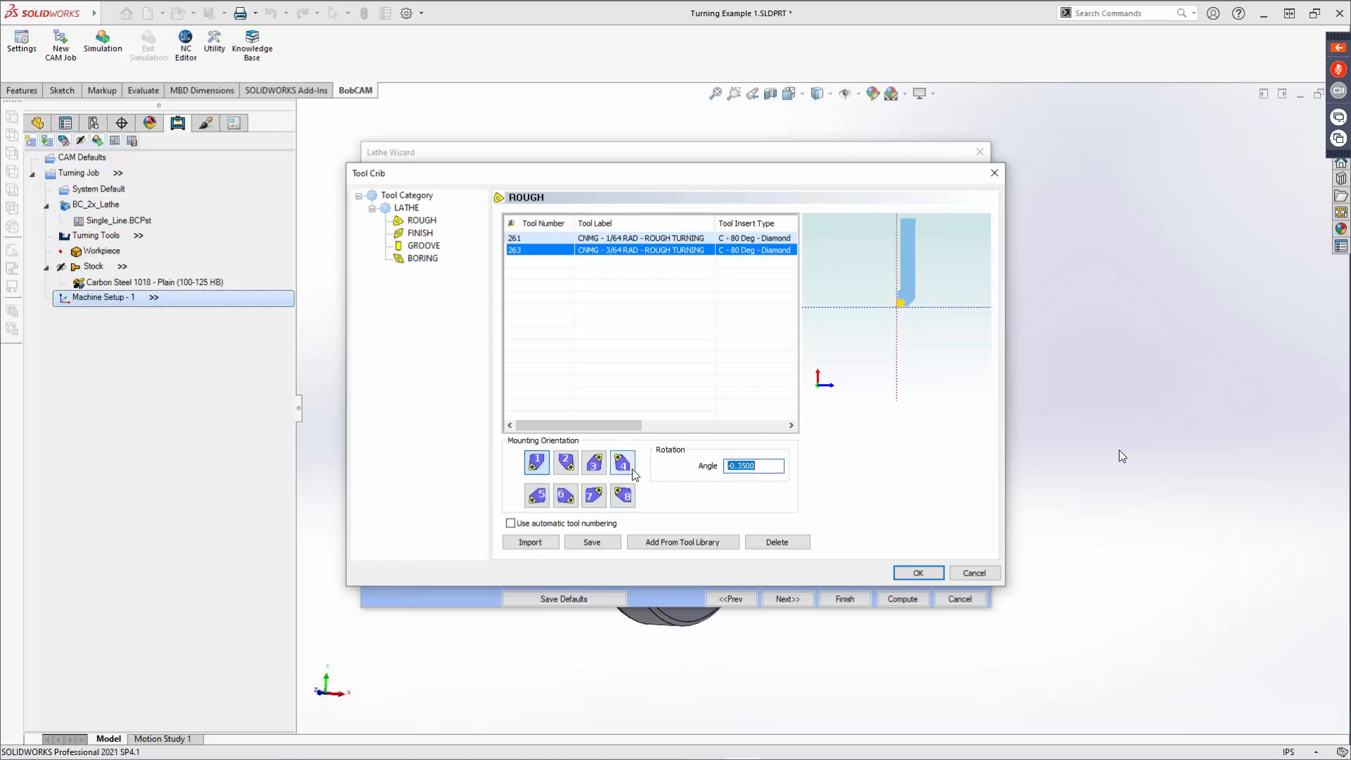
pyautogui.write('-35')
pyautogui.press('Tab')
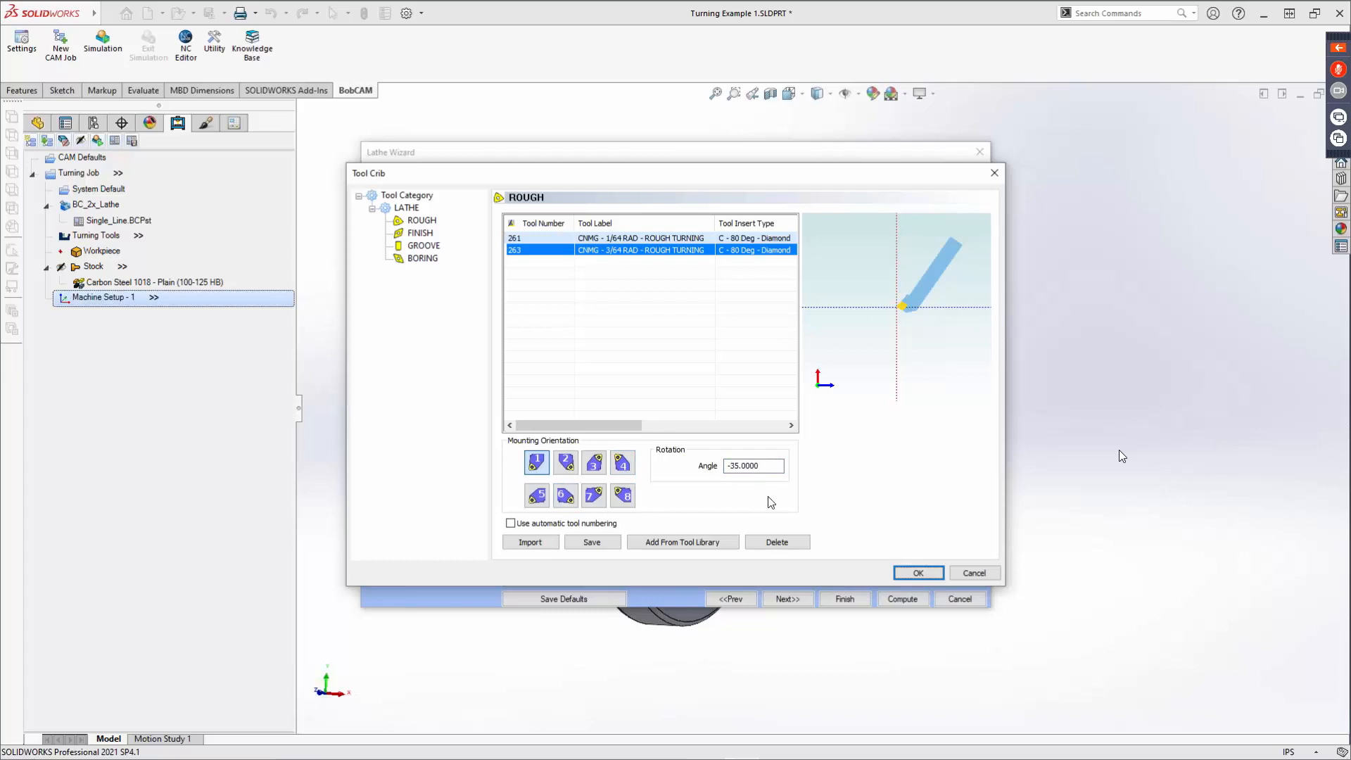
pyautogui.moveTo(780, 466); pyautogui.dragTo(644, 479)
pyautogui.write('0')
# Step: Enable automatic tool numbering and assign the CNMG - 3/64 RAD - ROUGH TURNING tool to the rough operation
pyautogui.click(510, 523)
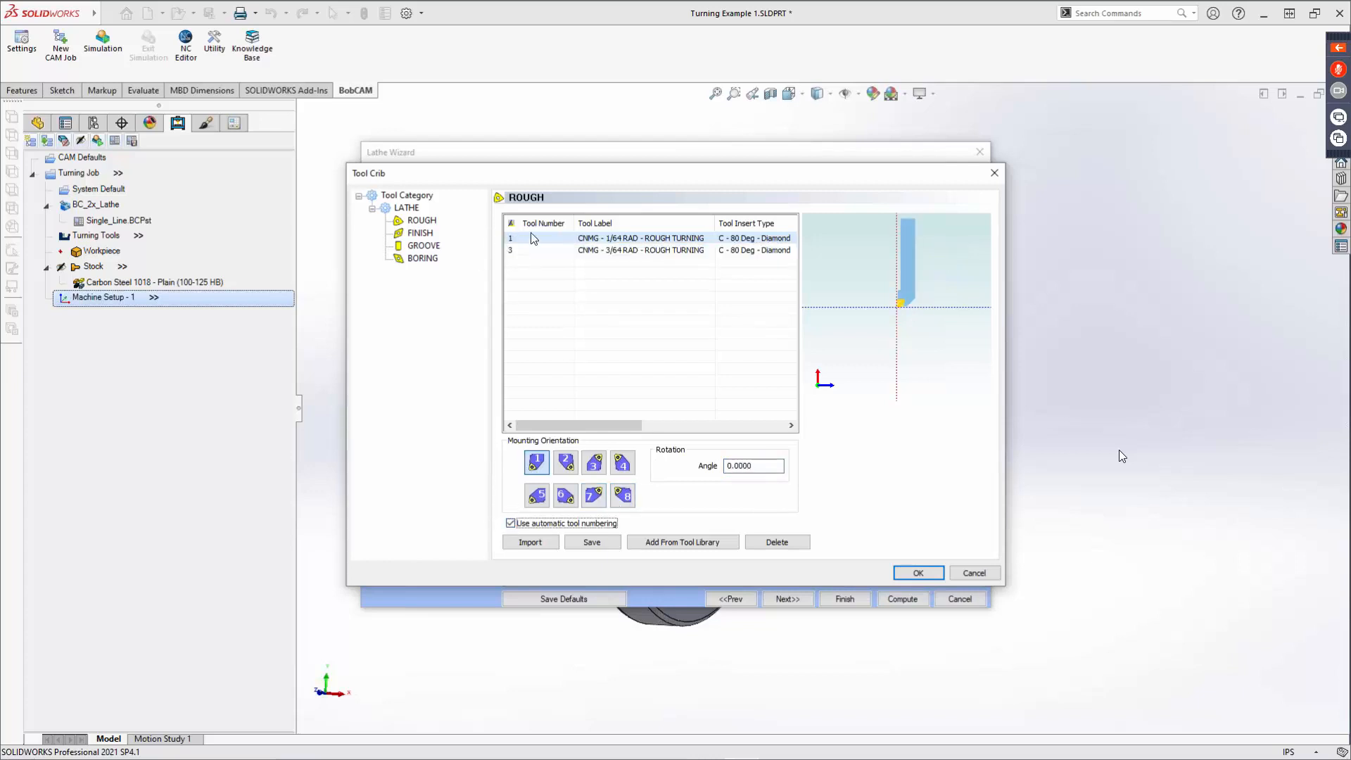
pyautogui.click(617, 251)
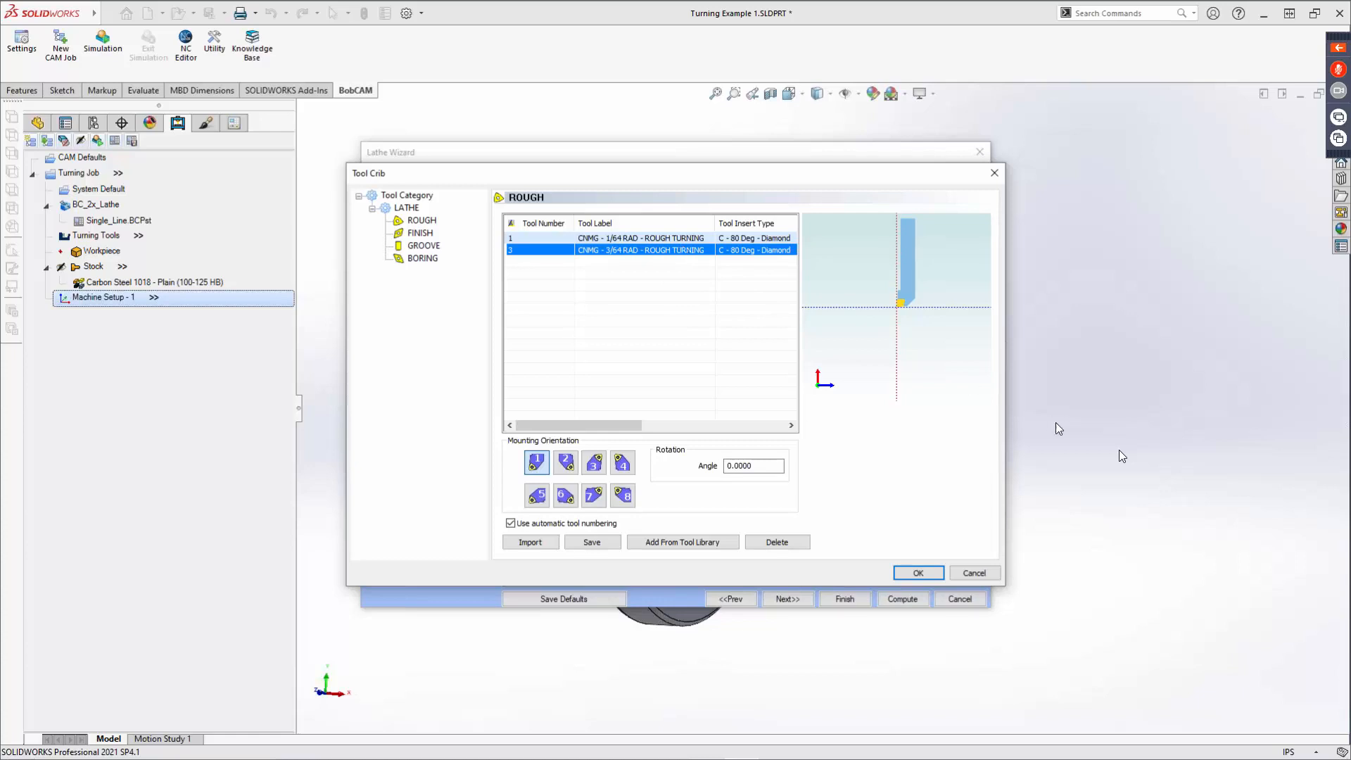
pyautogui.click(919, 571)
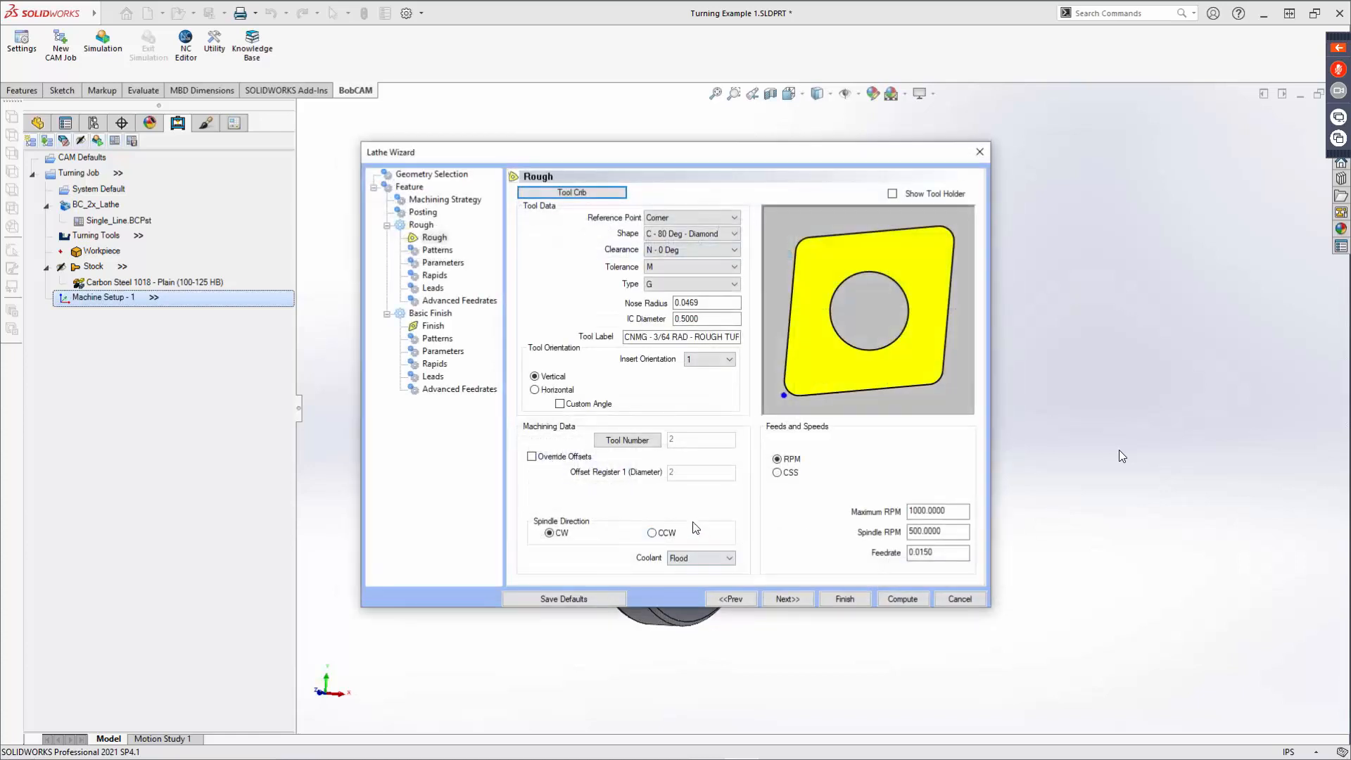
# Step: Show the tool holder in the rough tool preview and try insert orientations 2, 4 and 3, returning to 1
pyautogui.click(893, 195)
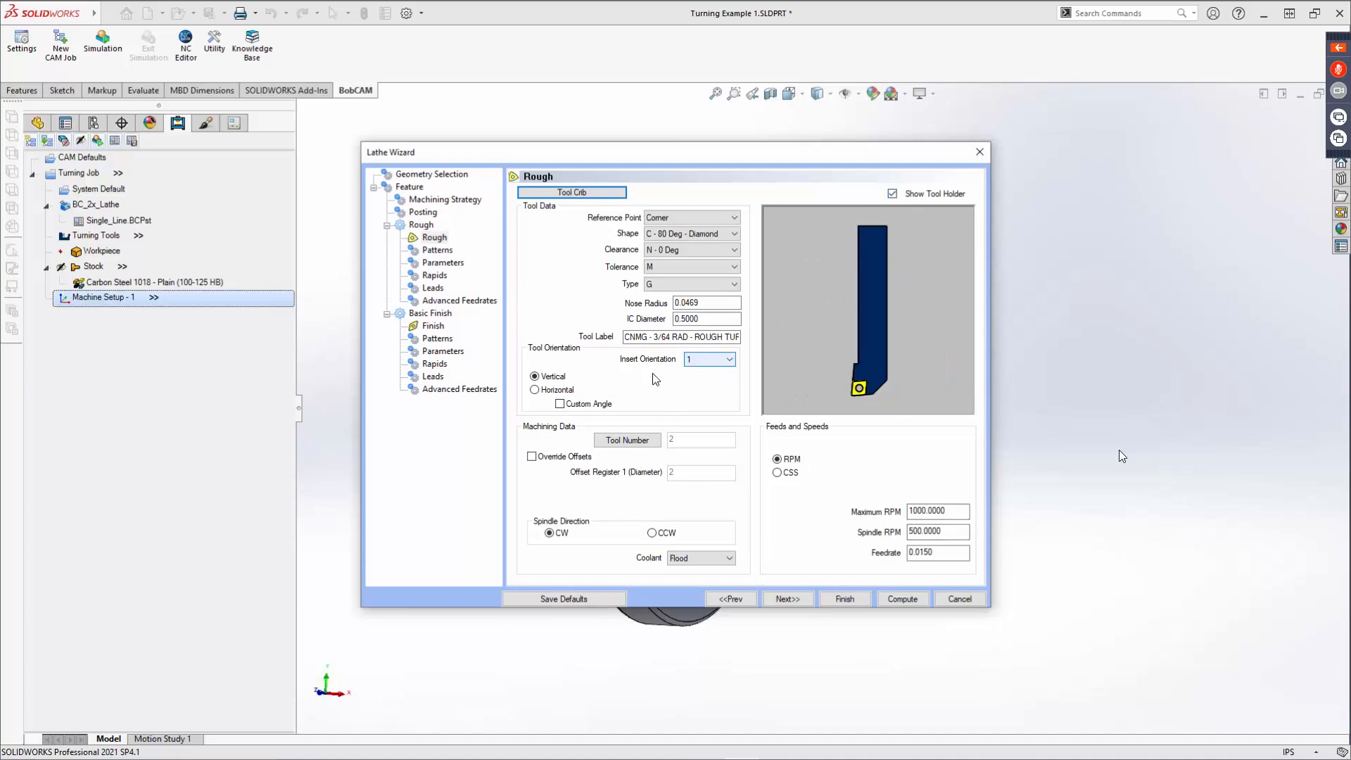
pyautogui.click(699, 363)
pyautogui.click(694, 382)
pyautogui.click(709, 359)
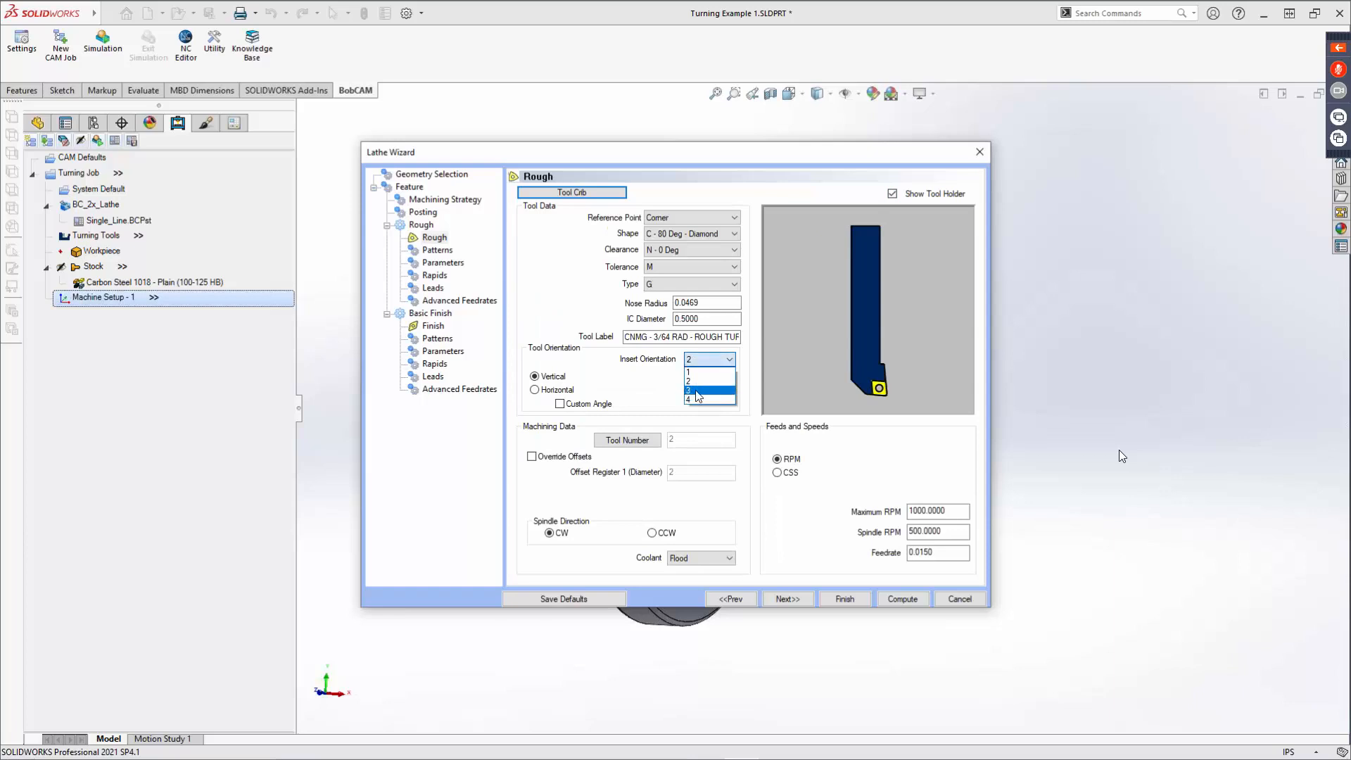
pyautogui.click(695, 399)
pyautogui.click(697, 362)
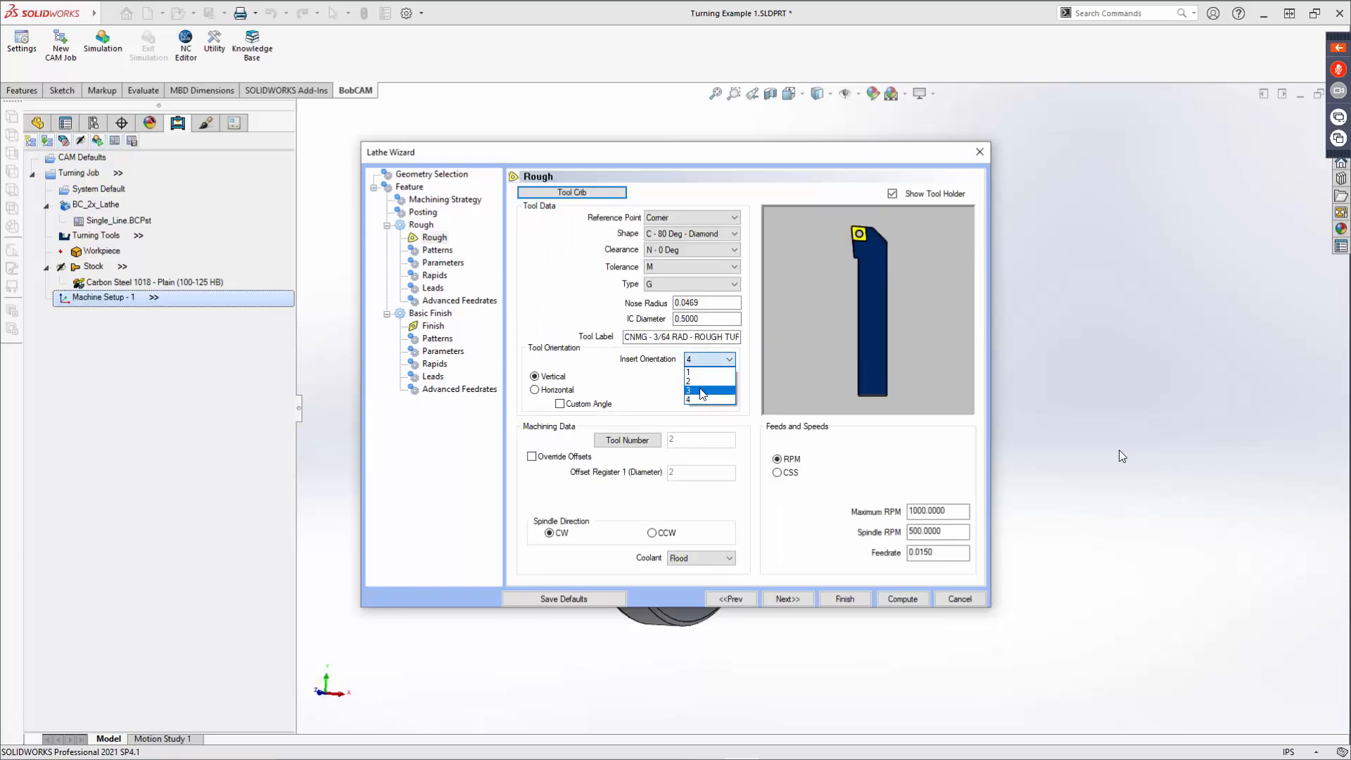
pyautogui.click(697, 389)
pyautogui.click(704, 360)
pyautogui.click(697, 372)
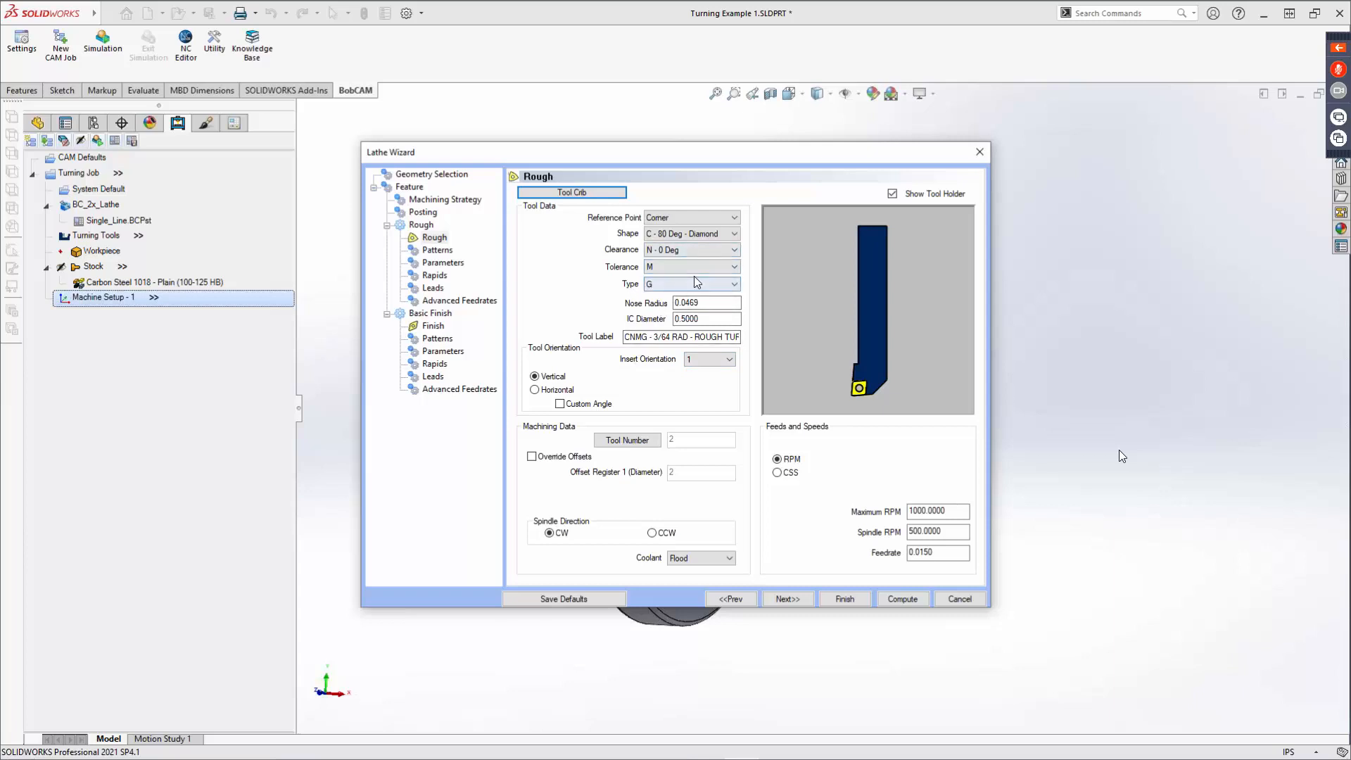
# Step: Try the horizontal tool orientation with insert orientations 2 and 4, then restore insert orientation 1 and the vertical orientation
pyautogui.click(552, 391)
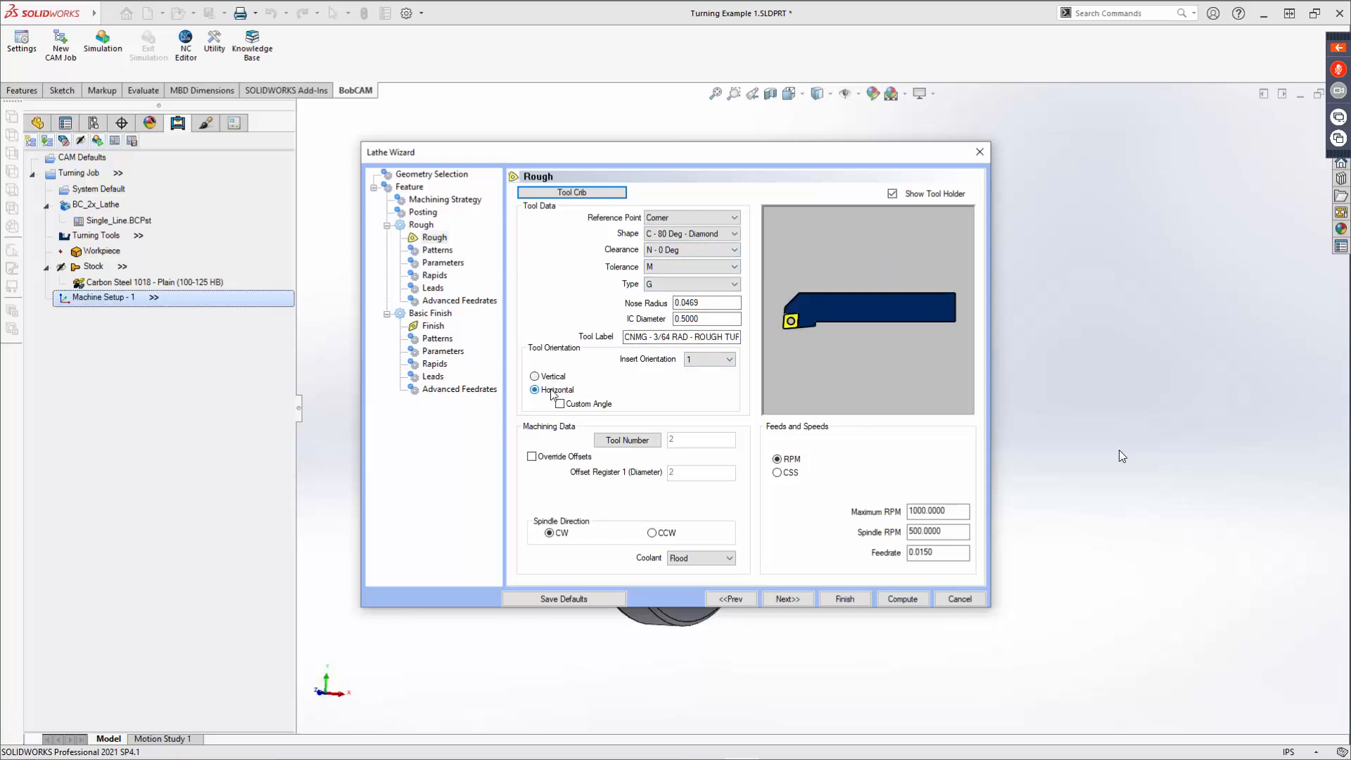
pyautogui.click(709, 360)
pyautogui.click(704, 380)
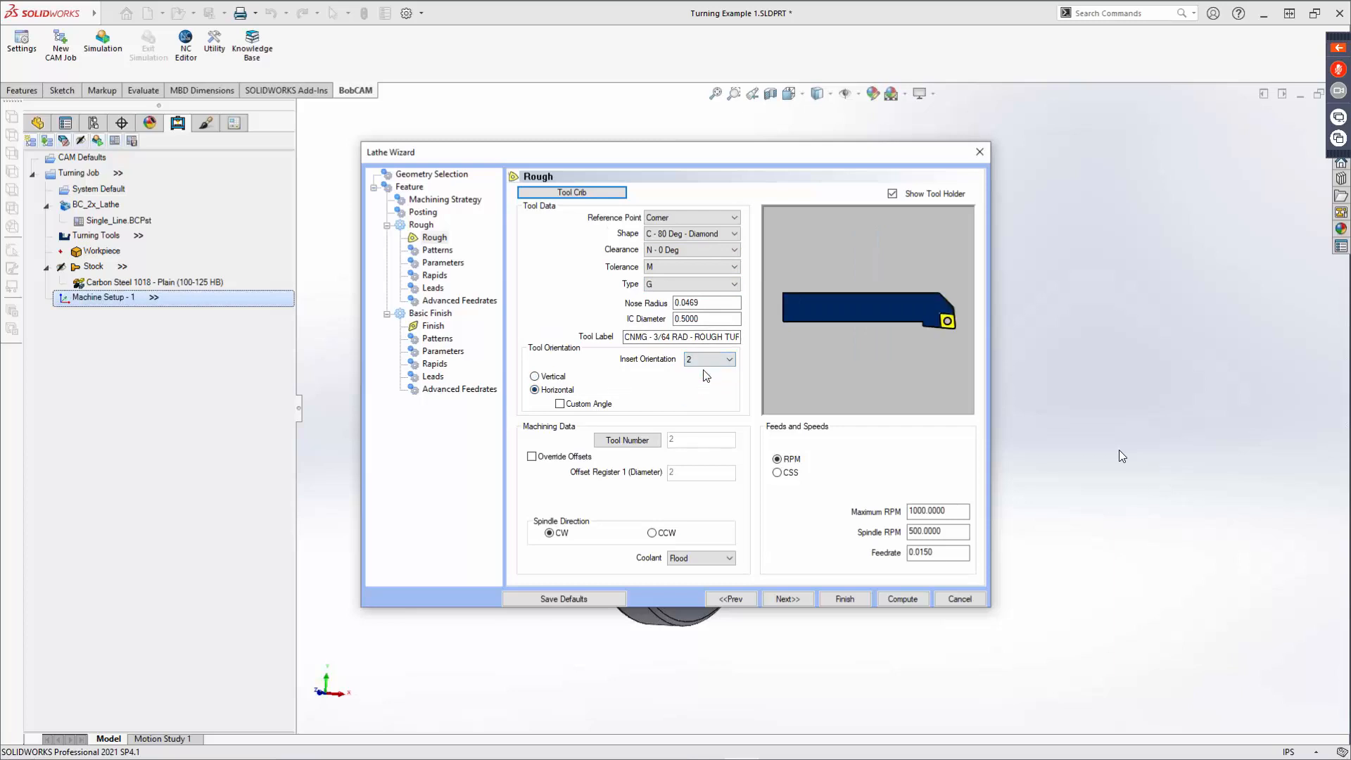
pyautogui.click(705, 361)
pyautogui.click(704, 390)
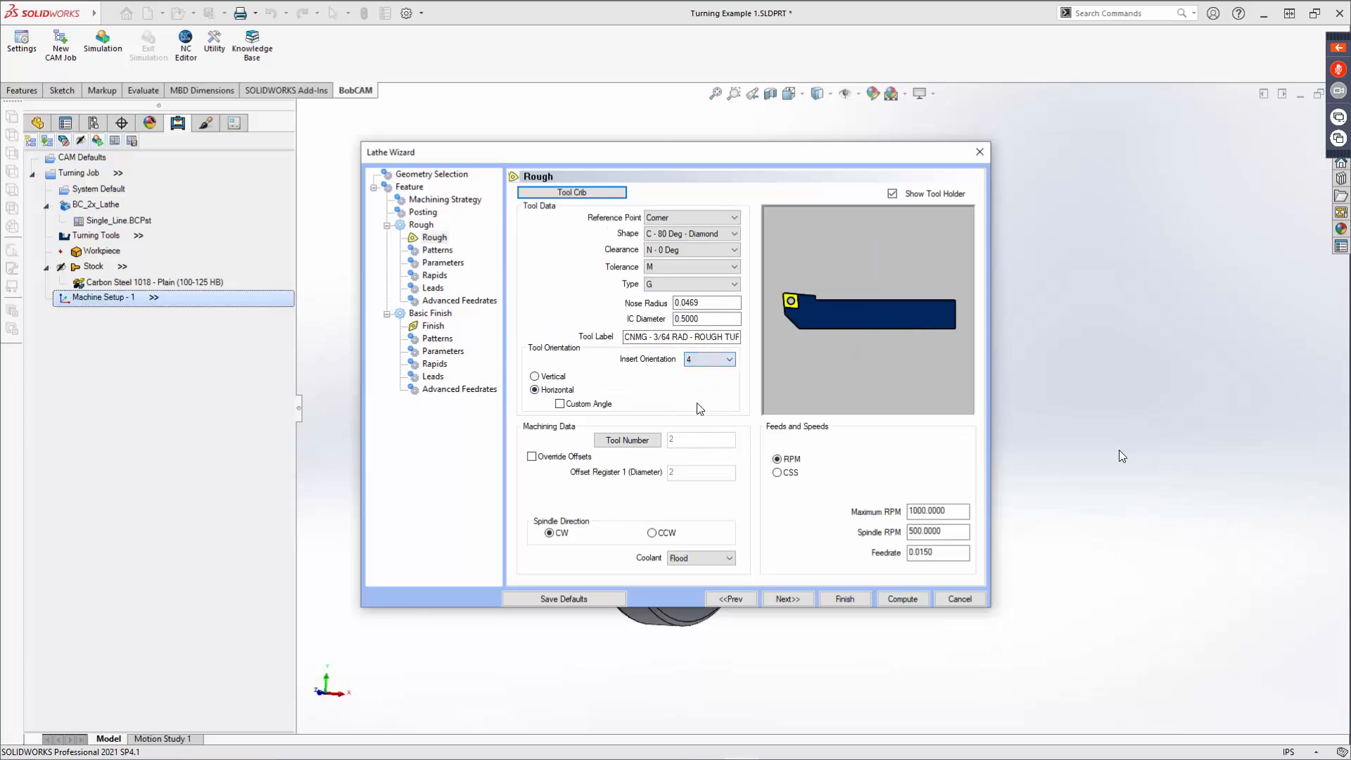
pyautogui.click(704, 361)
pyautogui.click(704, 368)
pyautogui.click(542, 378)
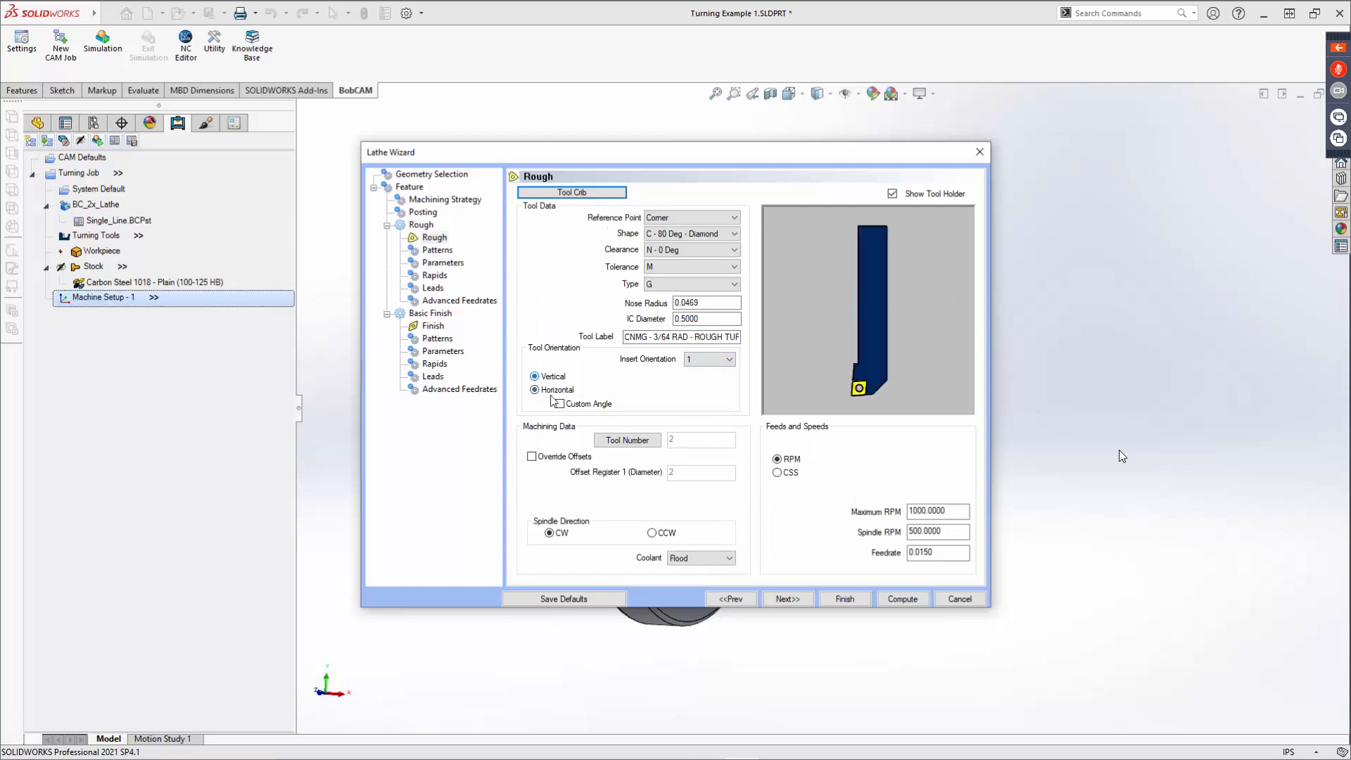
# Step: Try a custom angle of 55 for the rough tool, reset it to 0 and turn the custom angle off
pyautogui.click(560, 405)
pyautogui.moveTo(713, 407); pyautogui.dragTo(609, 415)
pyautogui.write('55')
pyautogui.press('Tab')
pyautogui.moveTo(717, 405); pyautogui.dragTo(619, 408)
pyautogui.write('0')
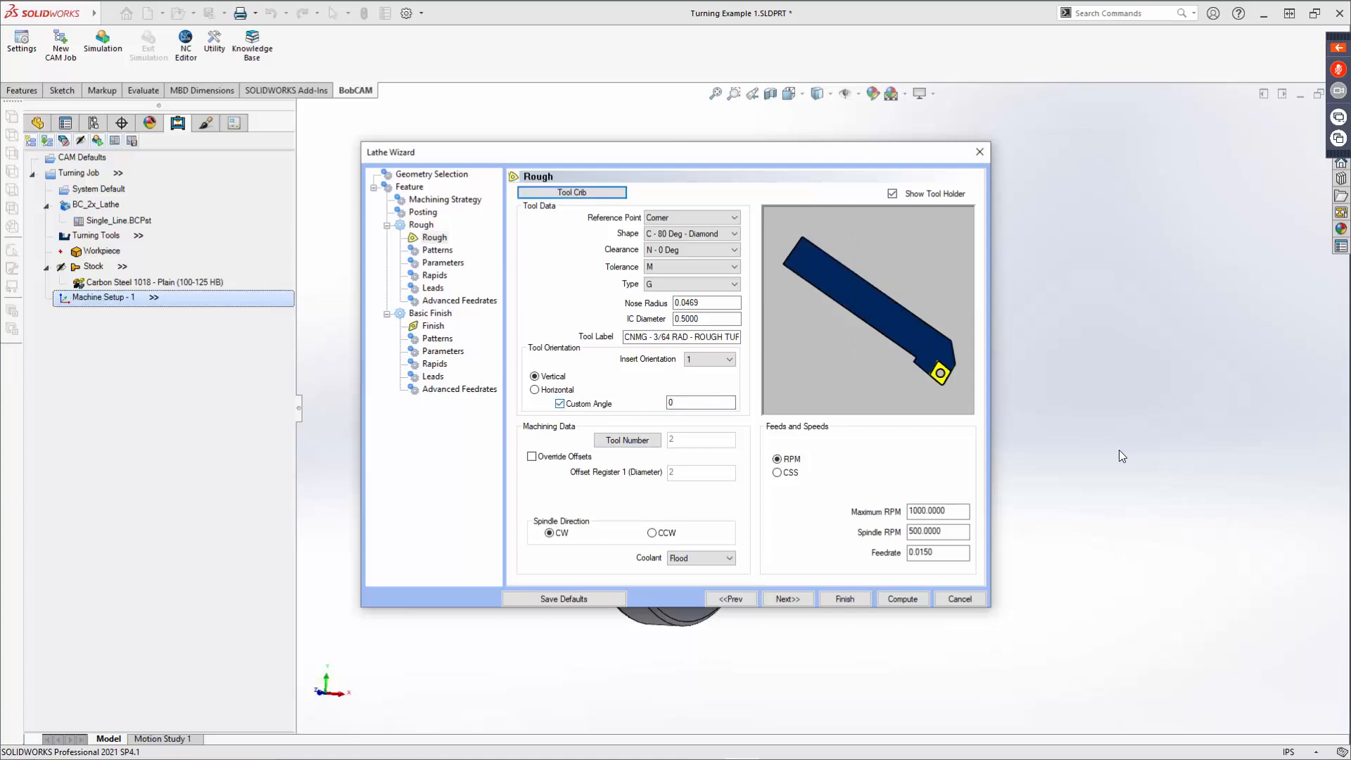
pyautogui.press('Tab')
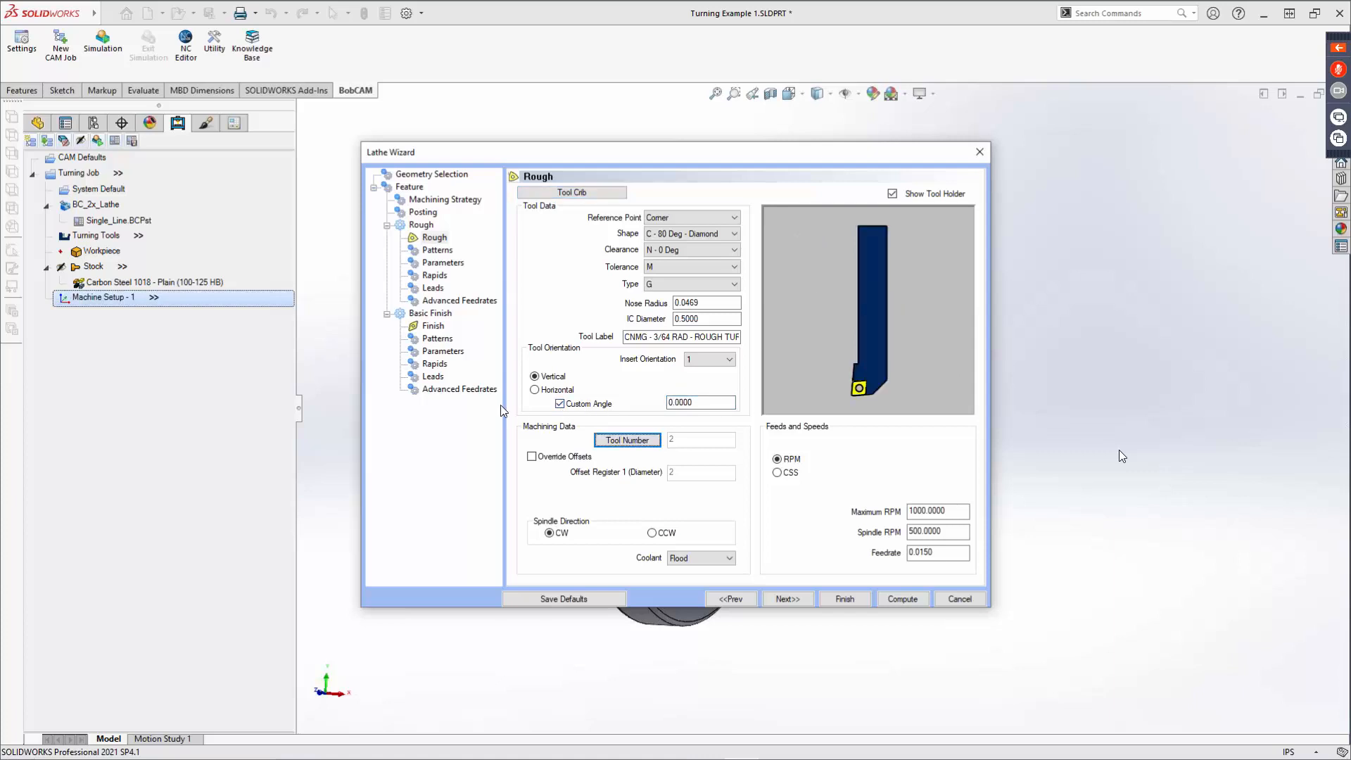
pyautogui.click(571, 405)
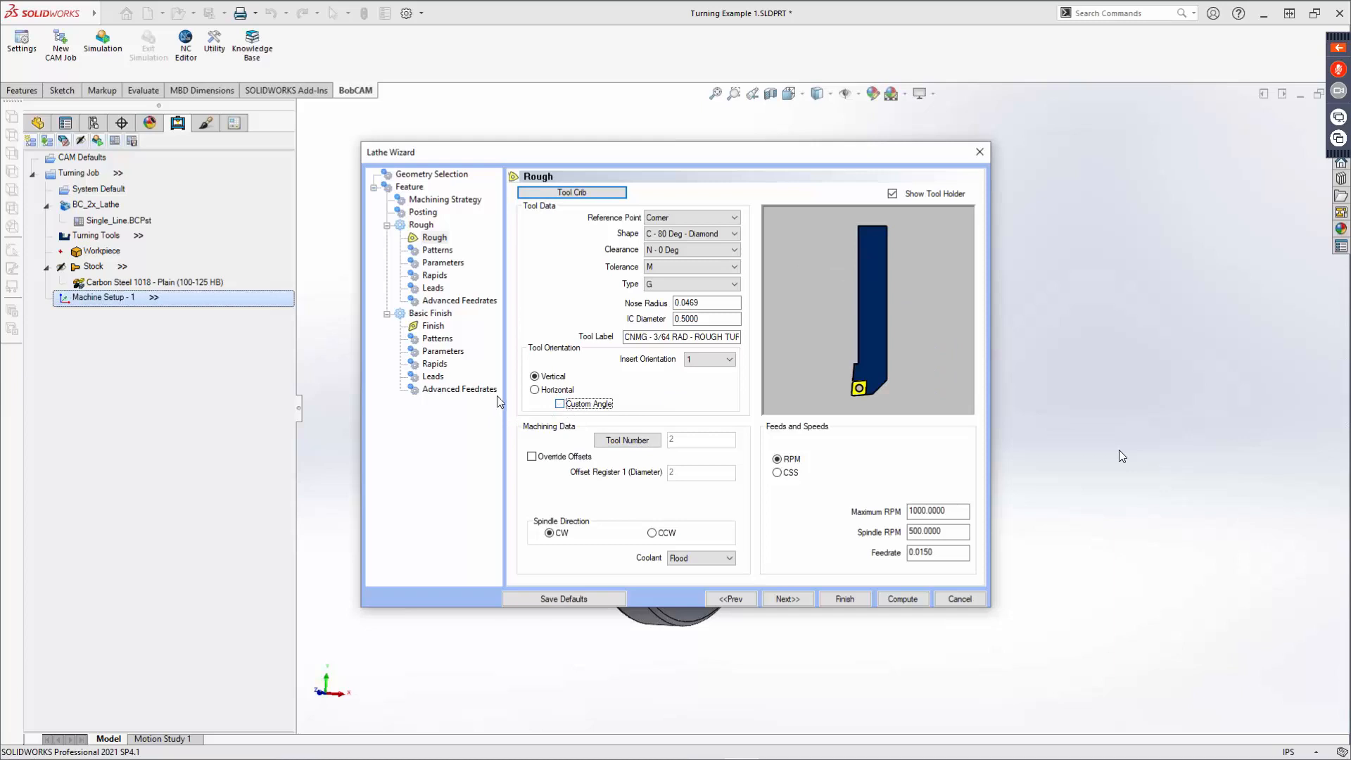
# Step: Turn off automatic tool numbering and set the rough turning tool's number to 357
pyautogui.click(622, 446)
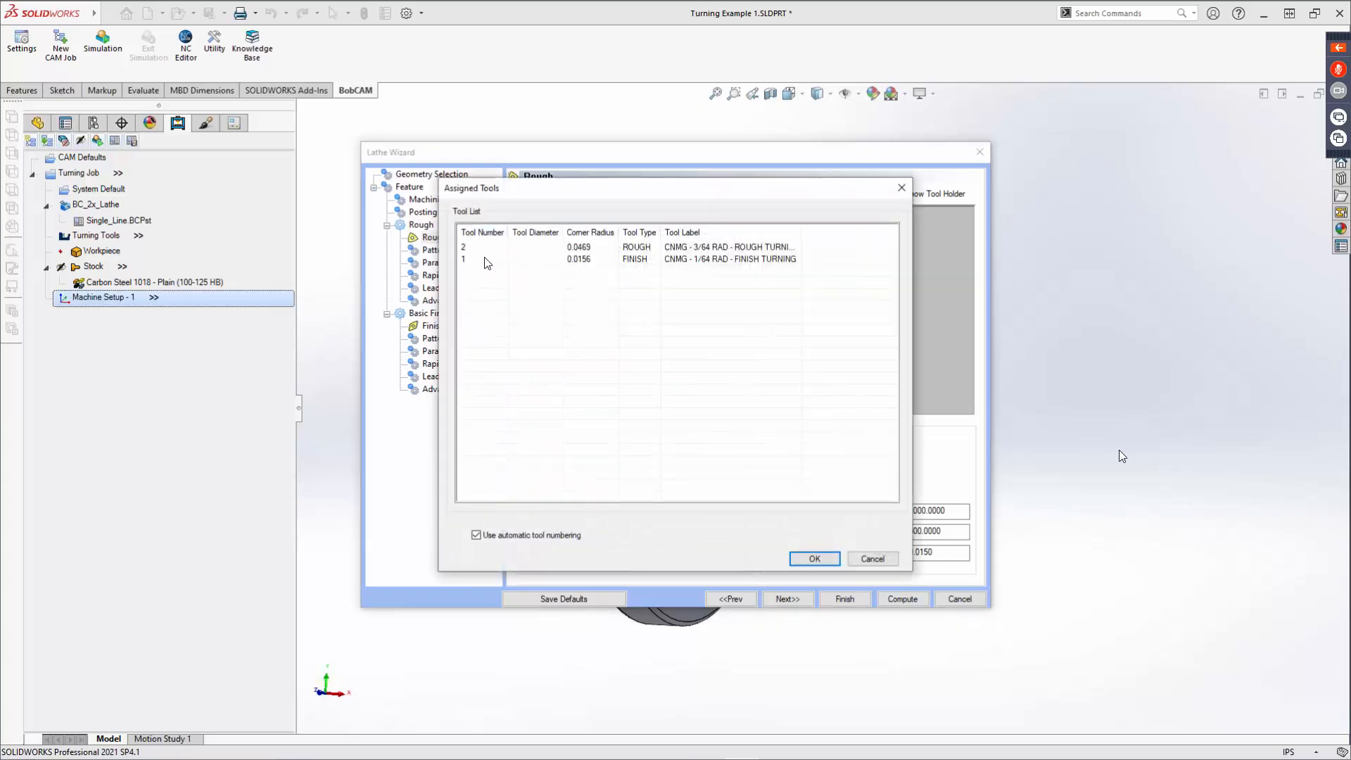
pyautogui.click(479, 534)
pyautogui.click(482, 260)
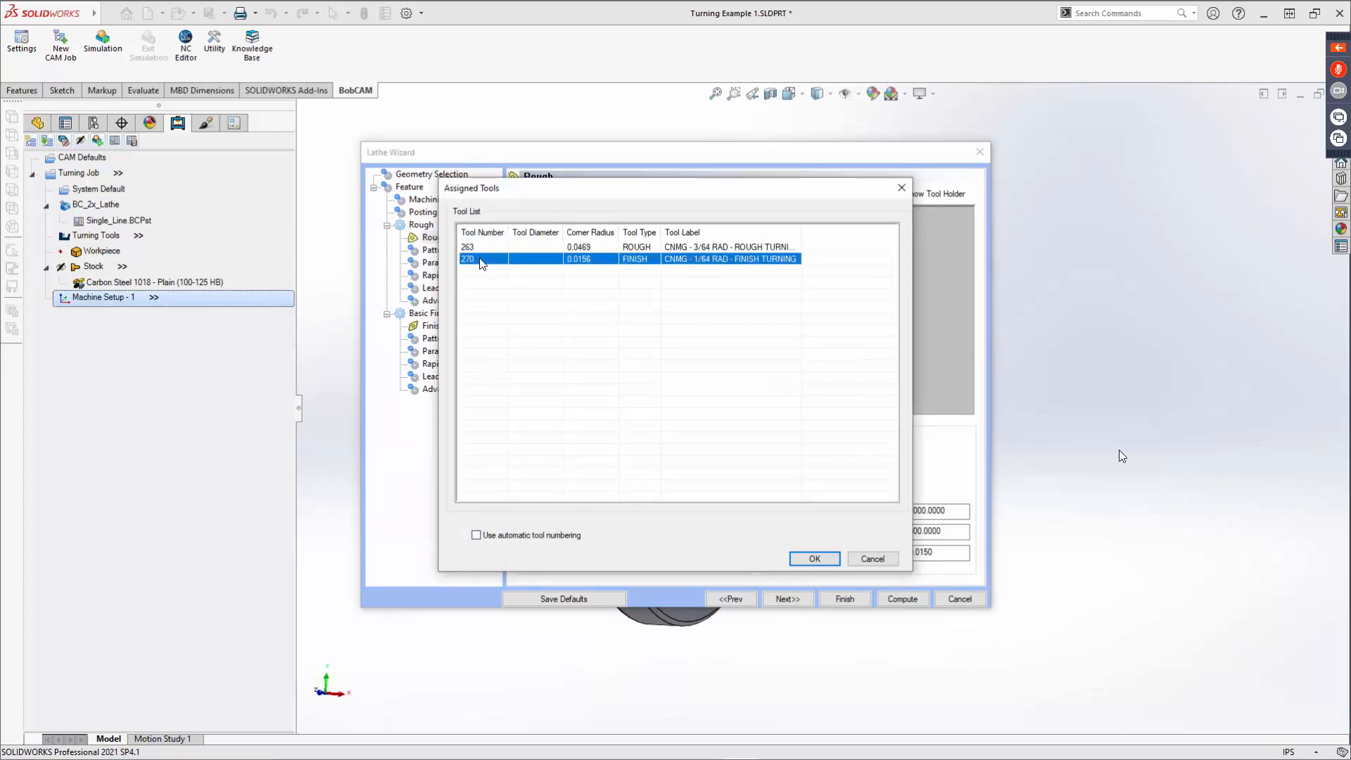
pyautogui.click(480, 251)
pyautogui.click(480, 247)
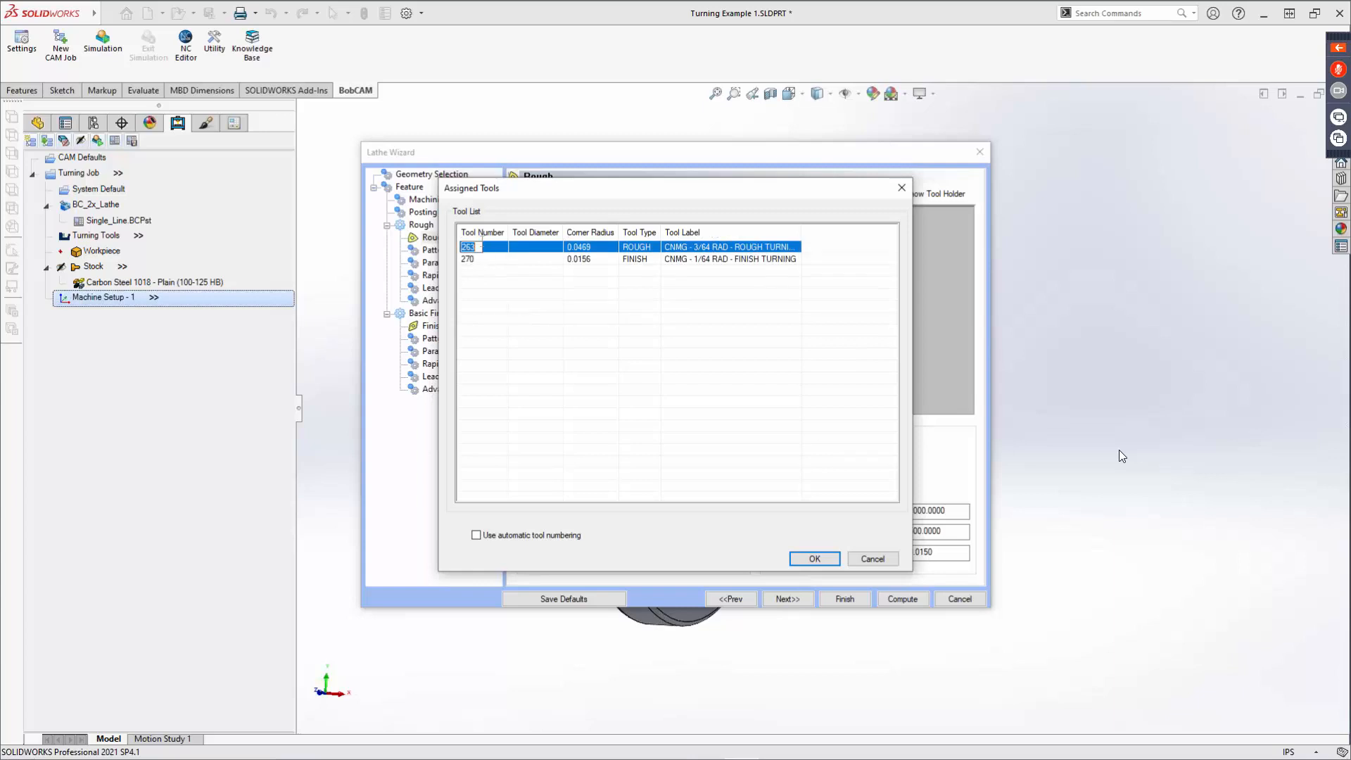
pyautogui.write('357')
pyautogui.press('Return')
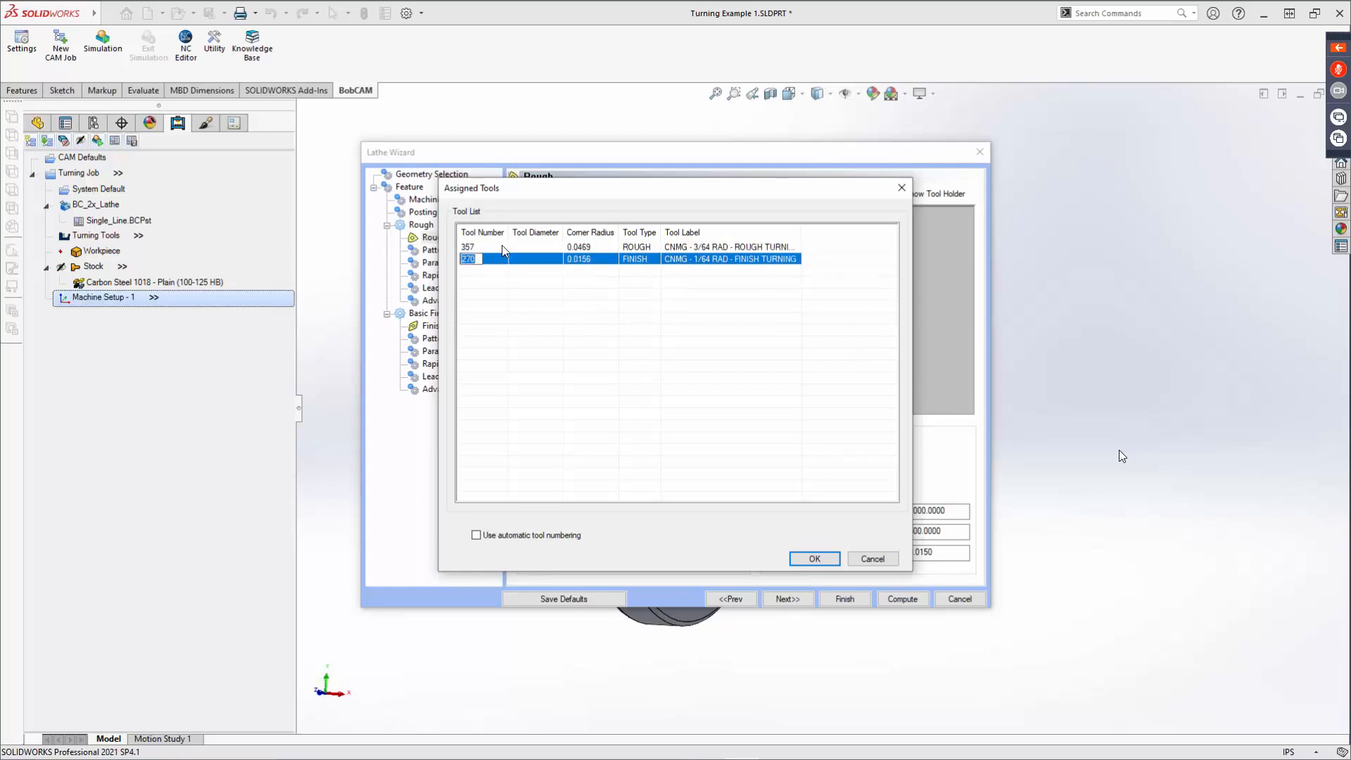
pyautogui.click(802, 557)
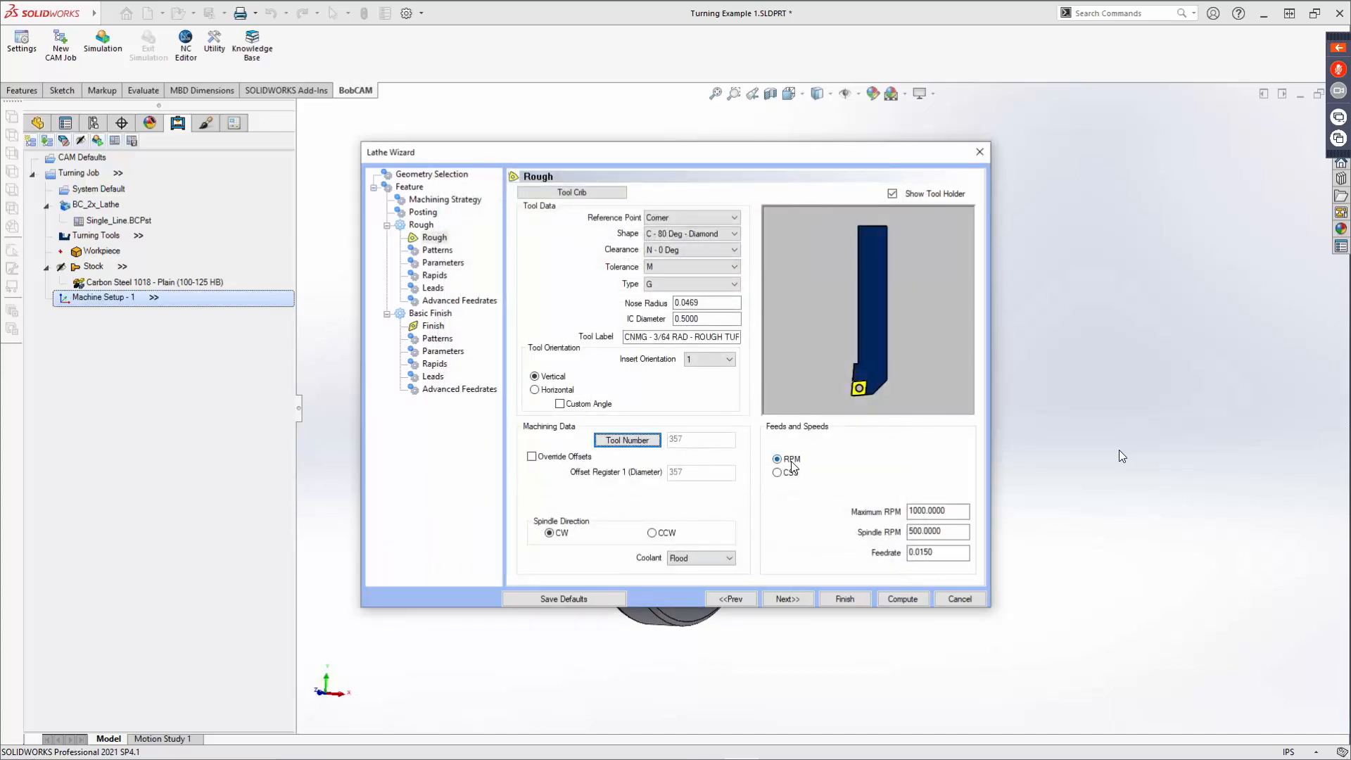
# Step: Try the CSS speed mode for the rough tool, return to RPM and review the coolant options, keeping Flood
pyautogui.click(791, 463)
pyautogui.click(791, 473)
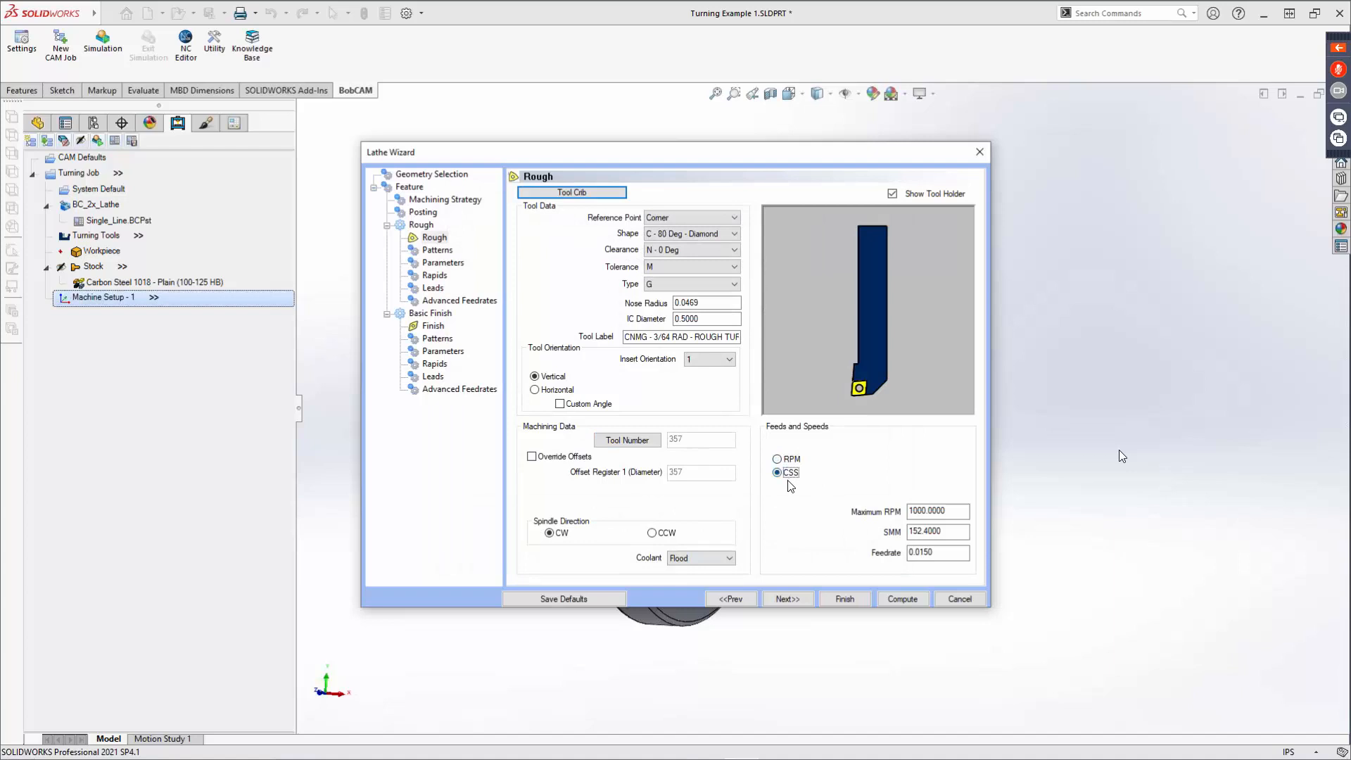
pyautogui.moveTo(953, 512); pyautogui.dragTo(901, 554)
pyautogui.click(949, 533)
pyautogui.click(786, 460)
pyautogui.click(702, 559)
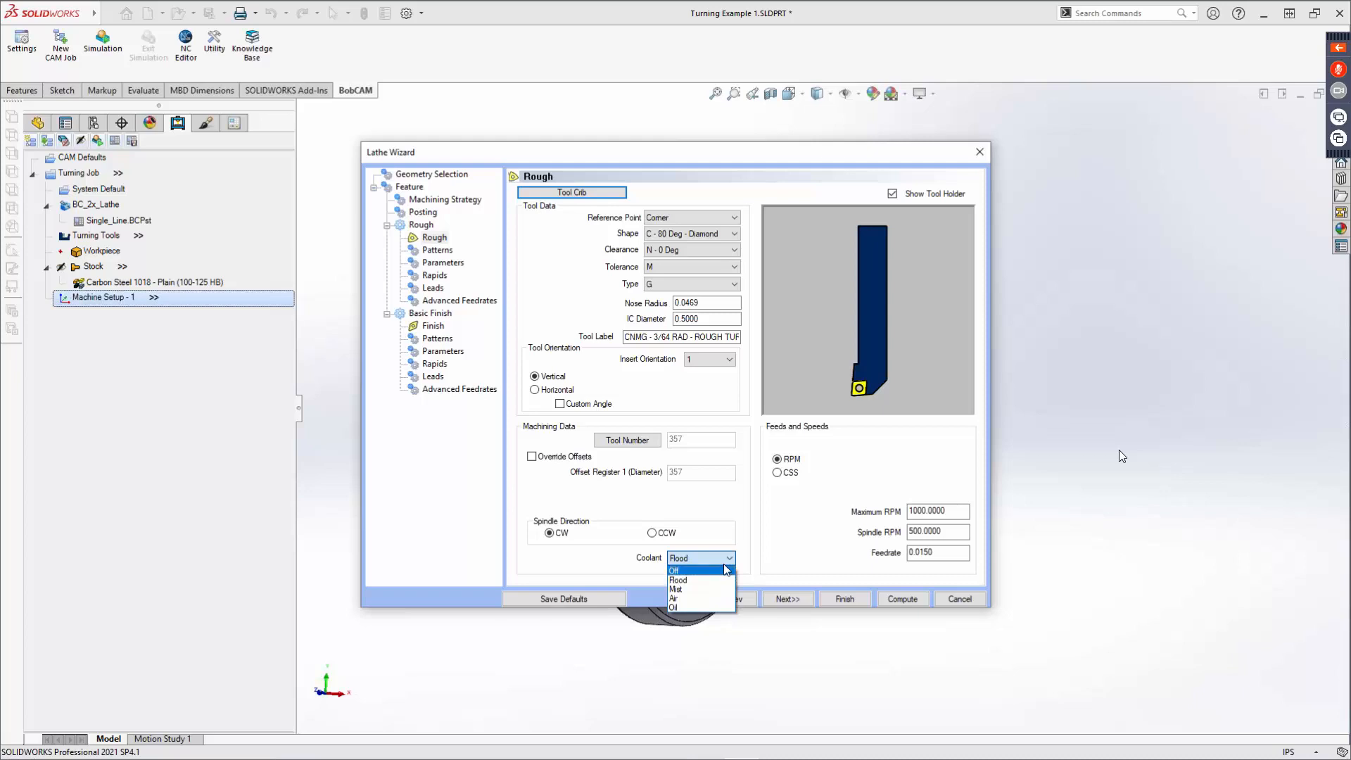
pyautogui.click(722, 568)
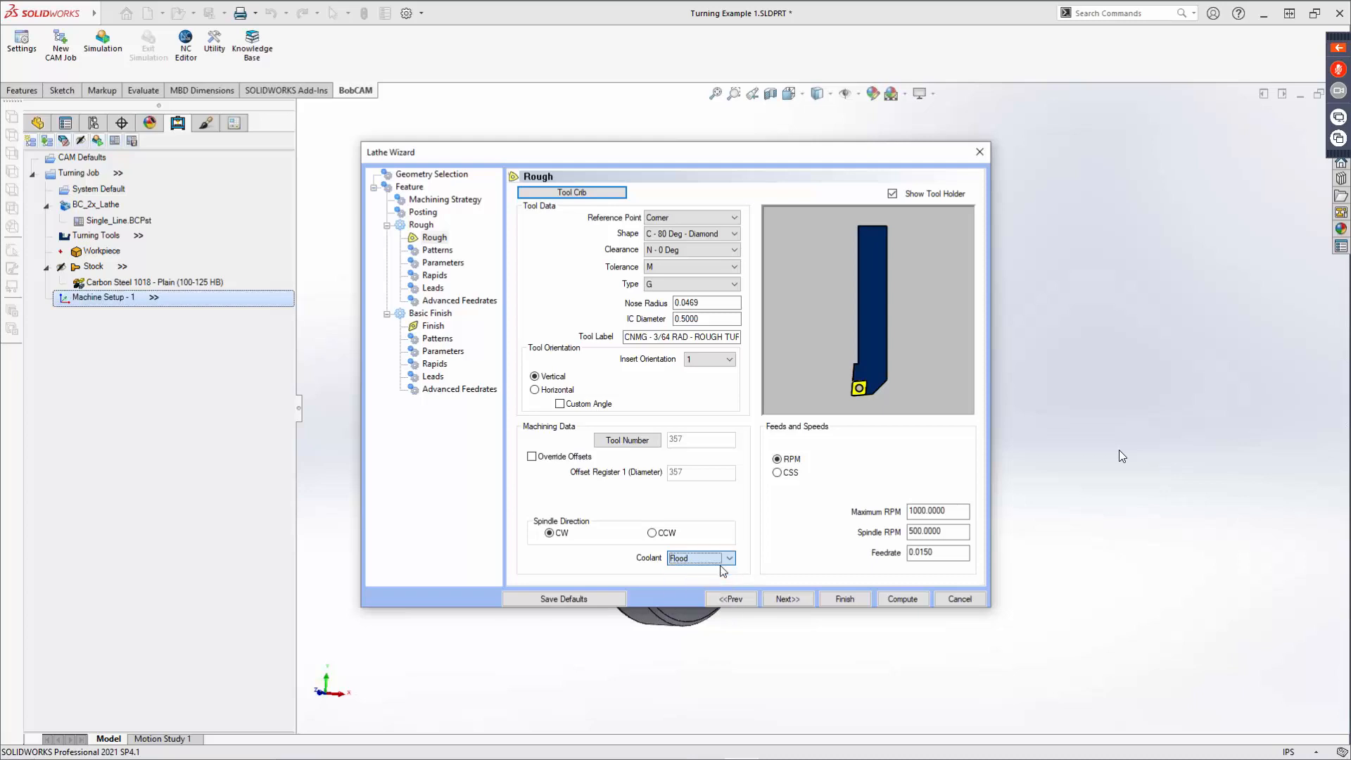
# Step: Set the rough pattern's system compensation to On with Collision Detection using the tool holder, leaving machine compensation off
pyautogui.click(794, 598)
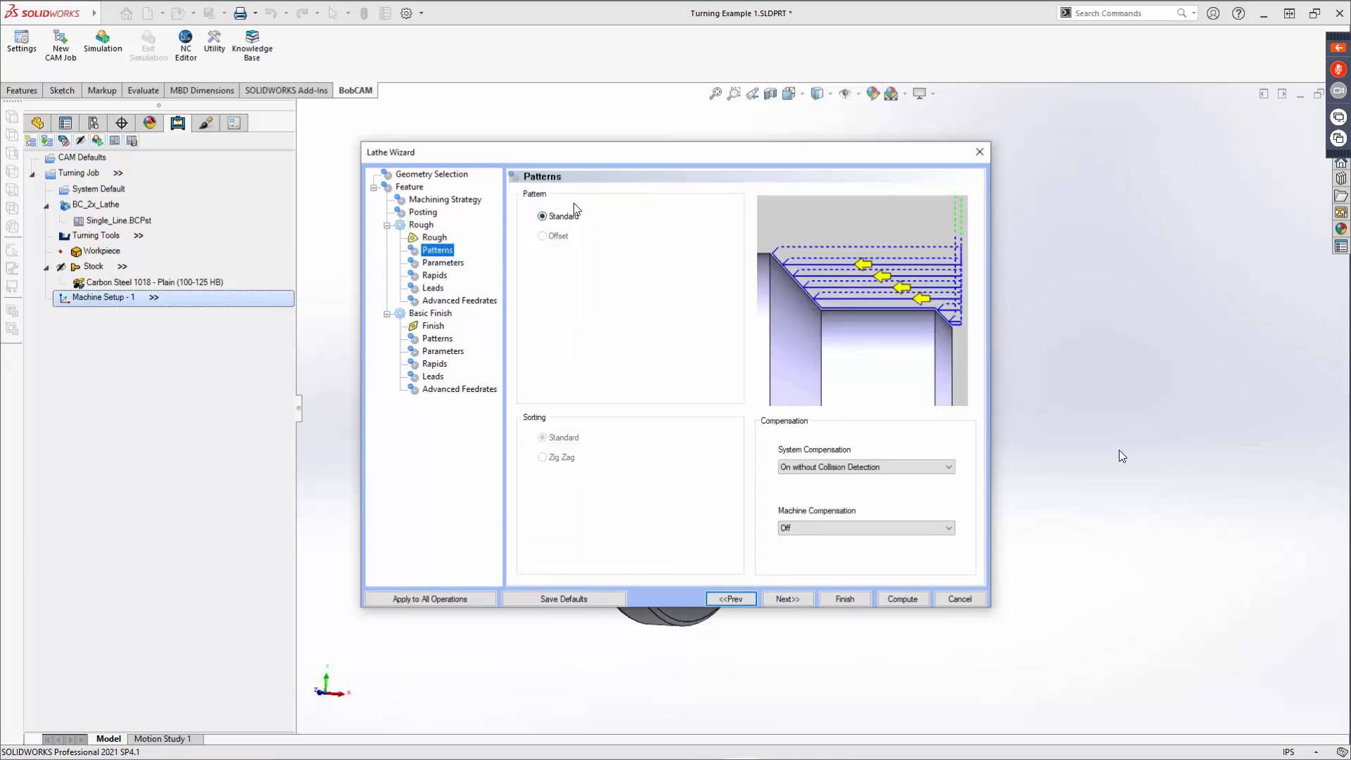
pyautogui.click(564, 218)
pyautogui.click(851, 467)
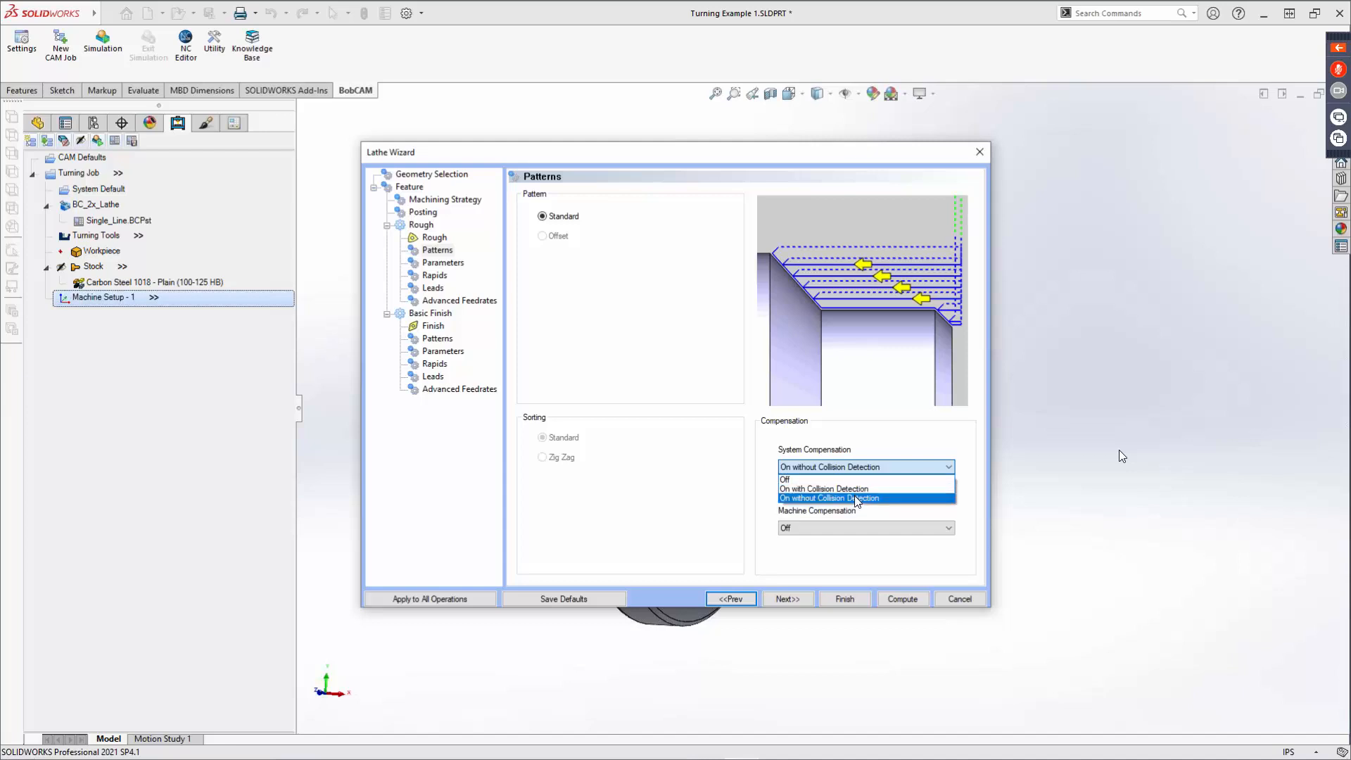
pyautogui.click(868, 489)
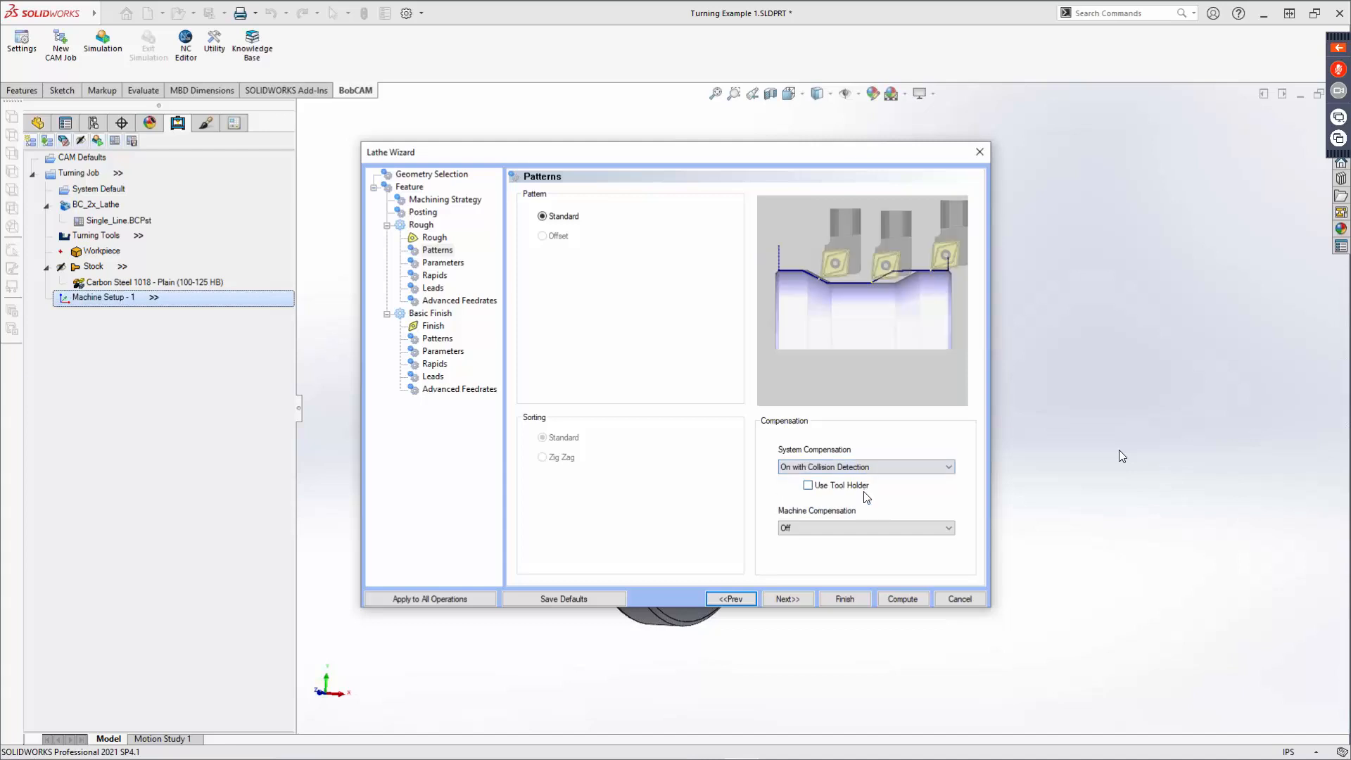
pyautogui.click(816, 488)
pyautogui.click(855, 526)
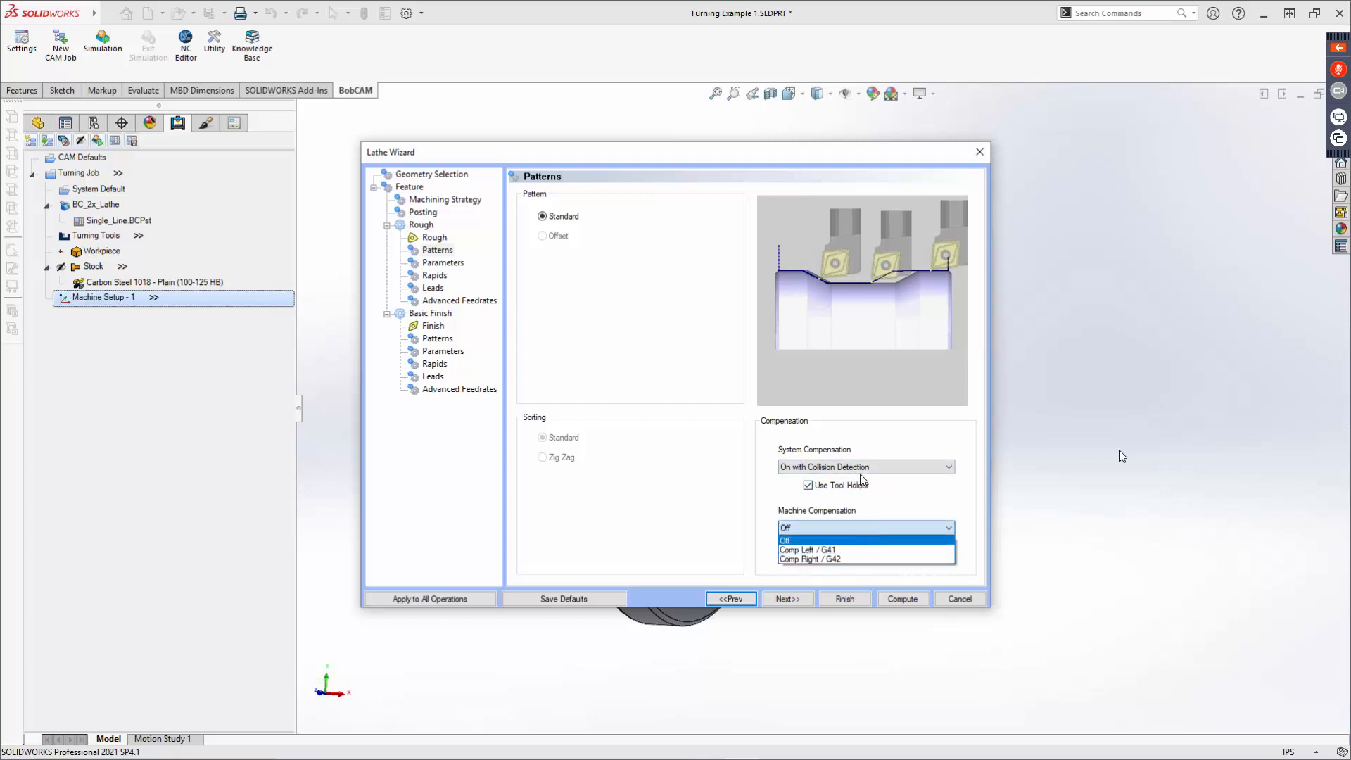
pyautogui.click(870, 528)
# Step: Review the rough depth of cut and Z and X finish allowances, and try the rough allowance before turning it off
pyautogui.click(787, 598)
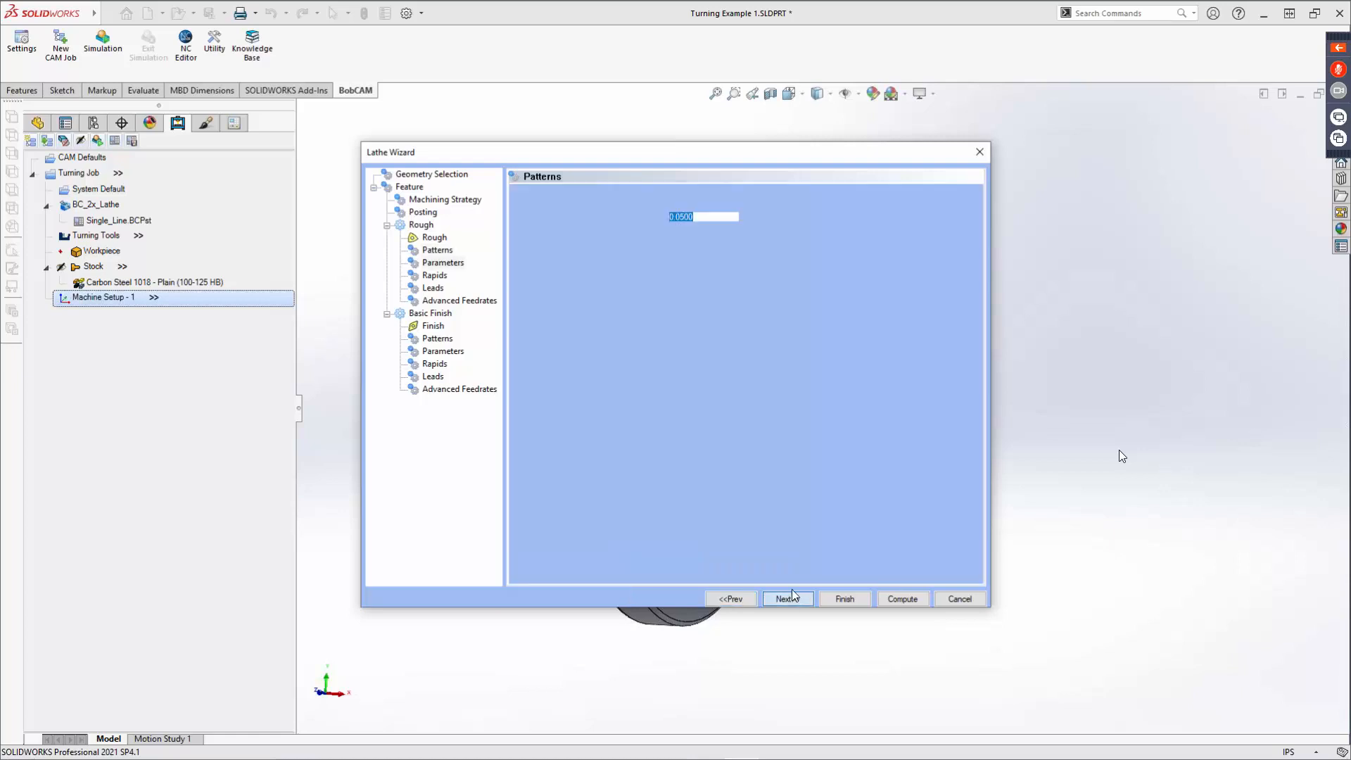
pyautogui.click(704, 218)
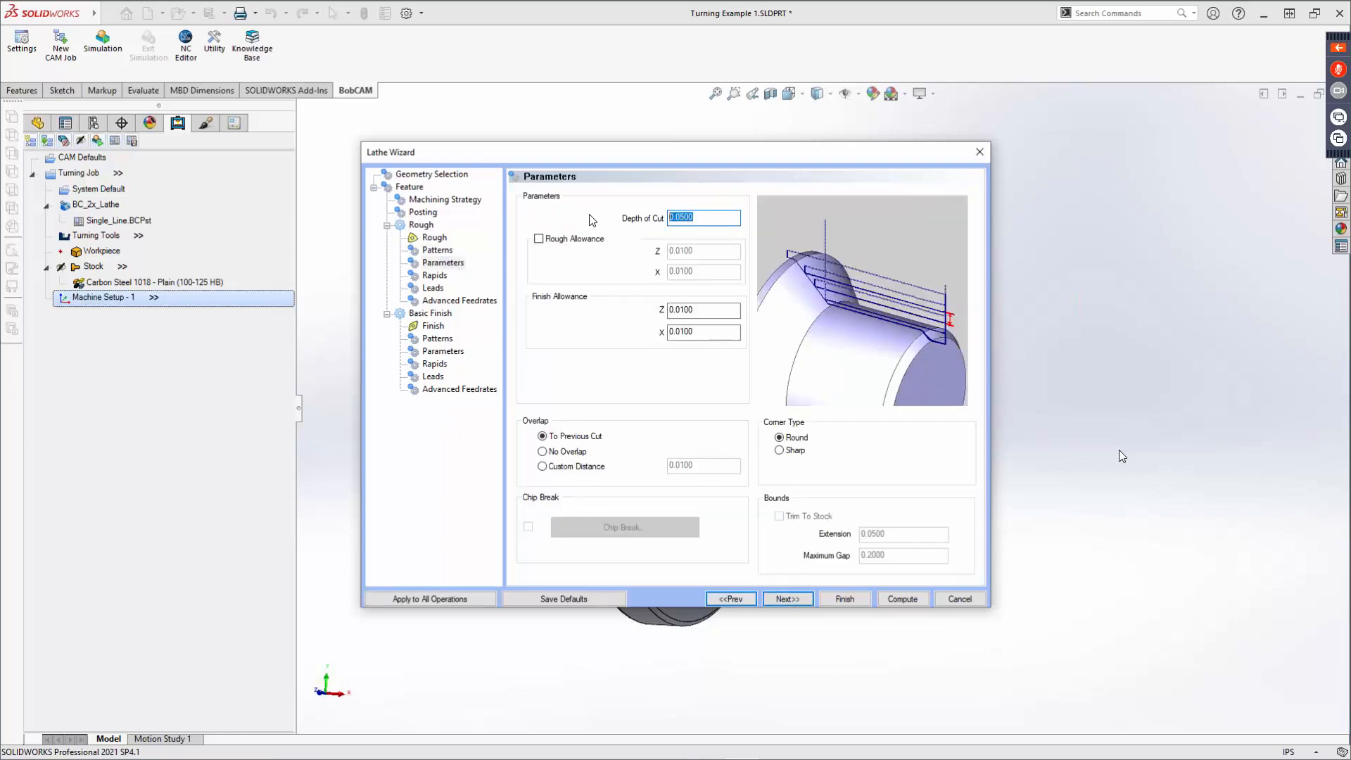
pyautogui.click(703, 310)
pyautogui.click(700, 331)
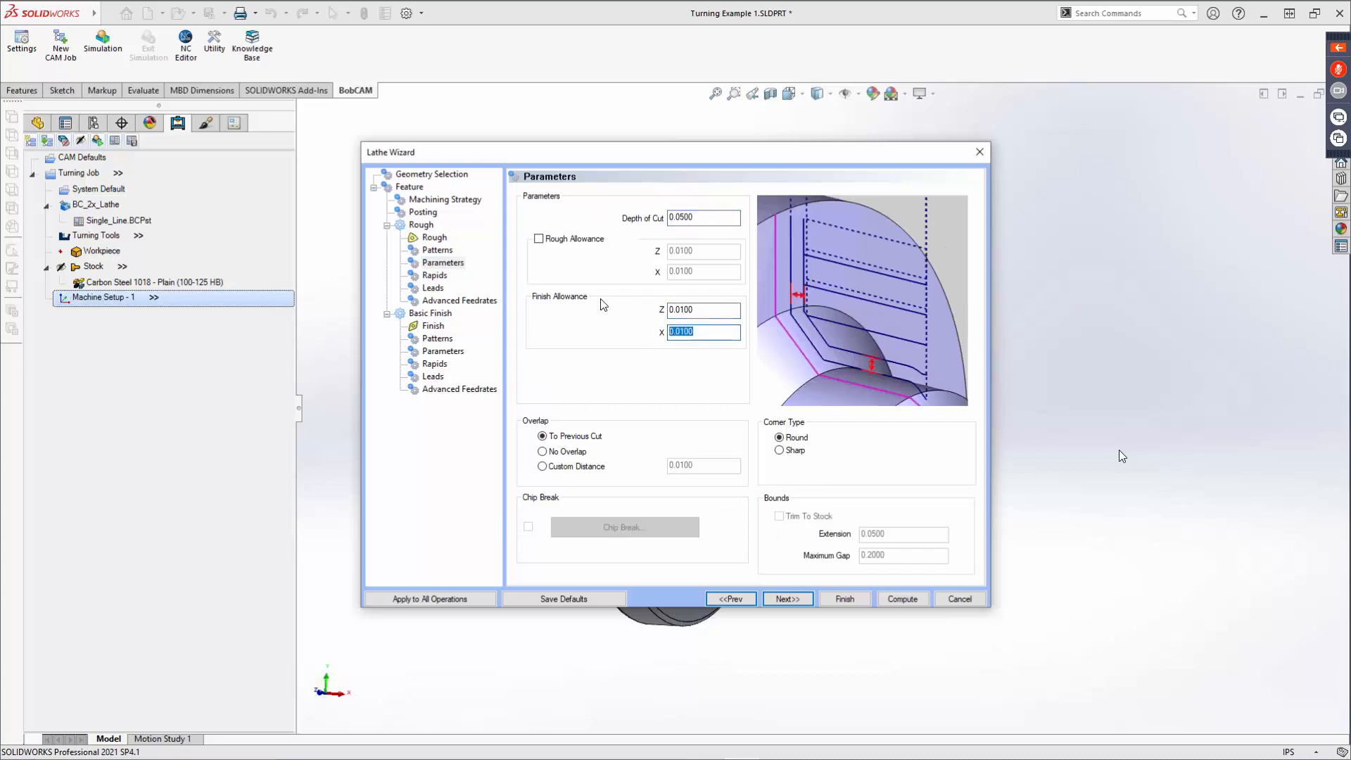
pyautogui.click(539, 239)
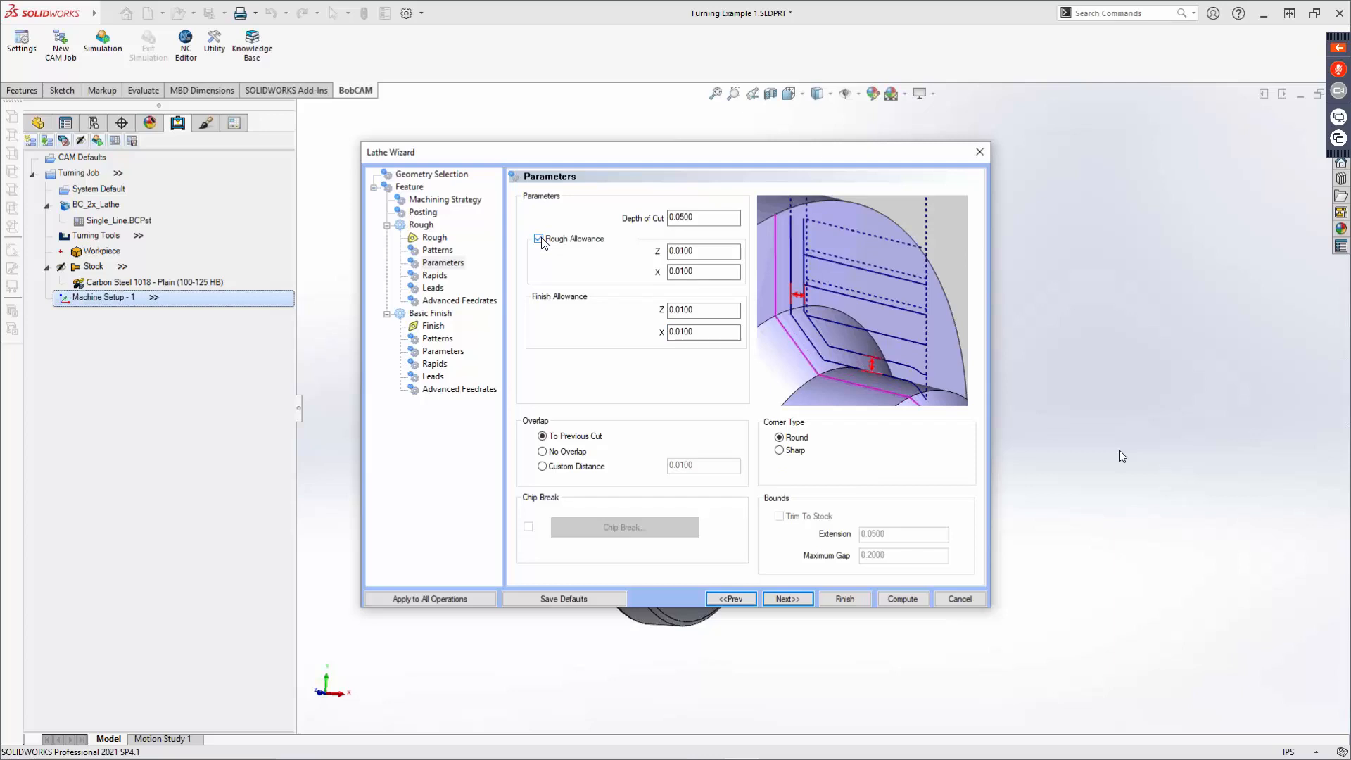
pyautogui.click(539, 240)
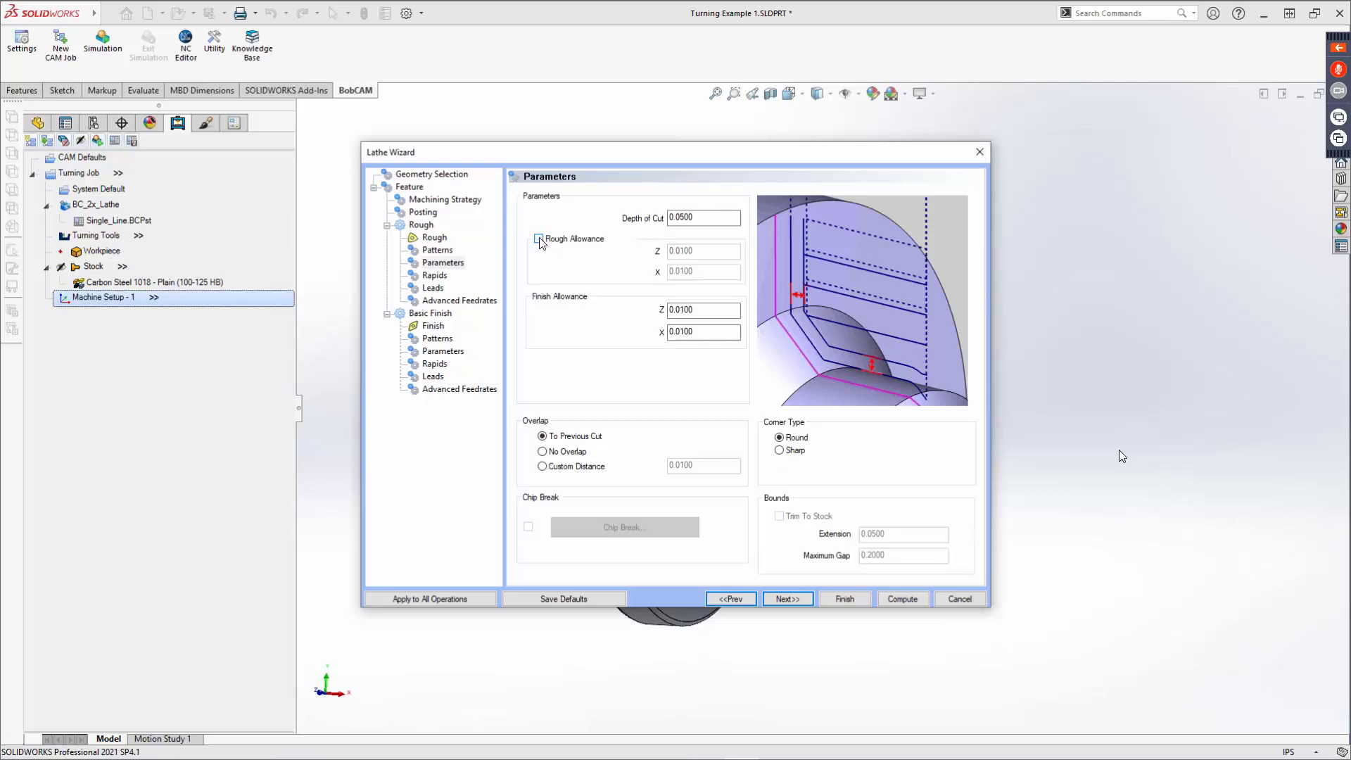
# Step: Try the Custom Distance overlap for the rough operation, return to To Previous Cut and review the corner types
pyautogui.moveTo(573, 448)
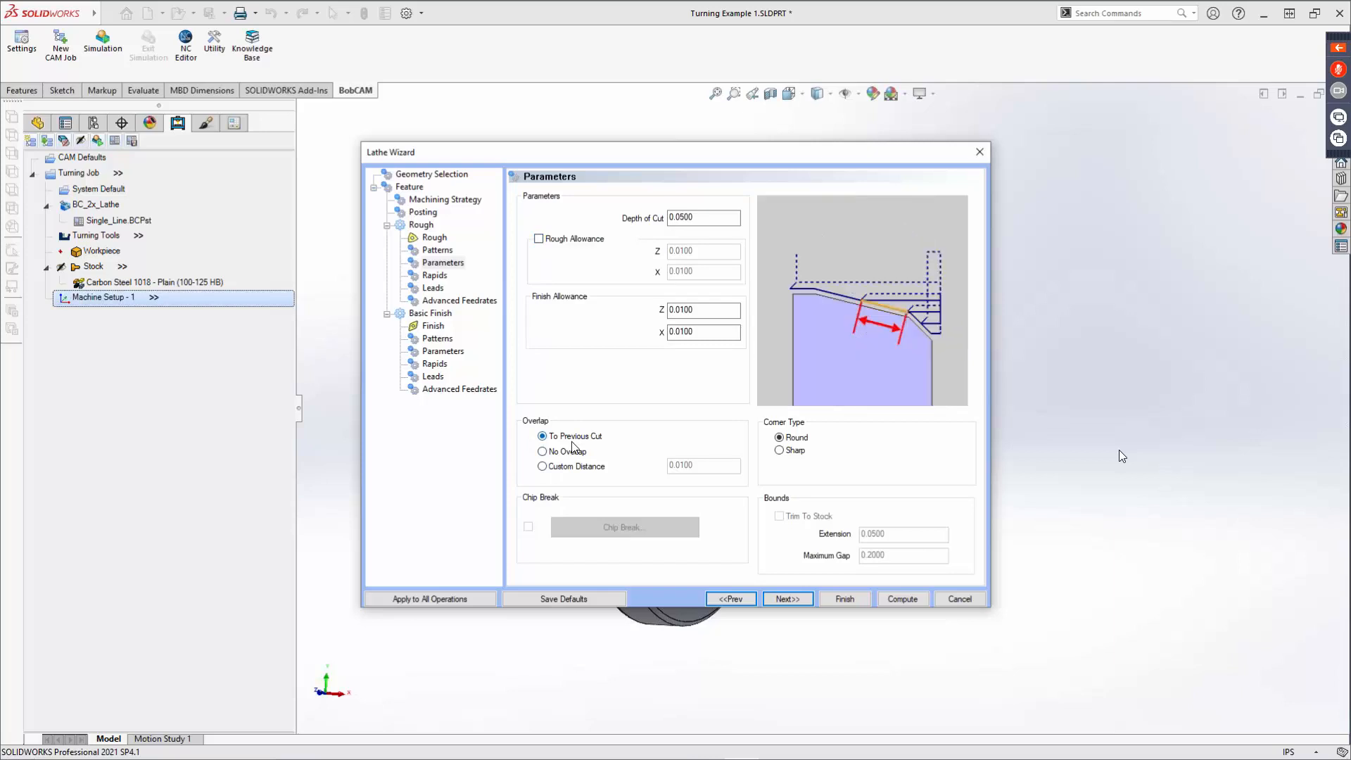
pyautogui.click(571, 466)
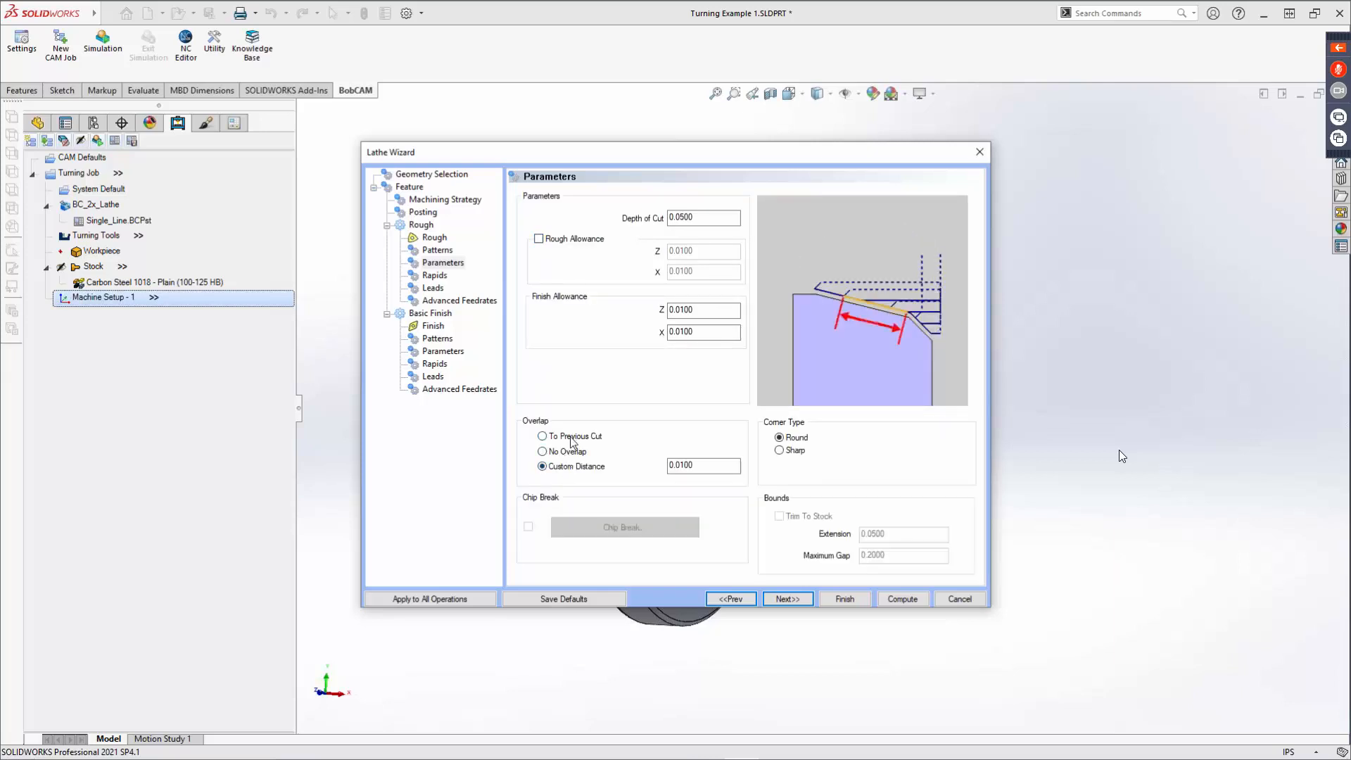
pyautogui.click(573, 438)
pyautogui.moveTo(795, 455)
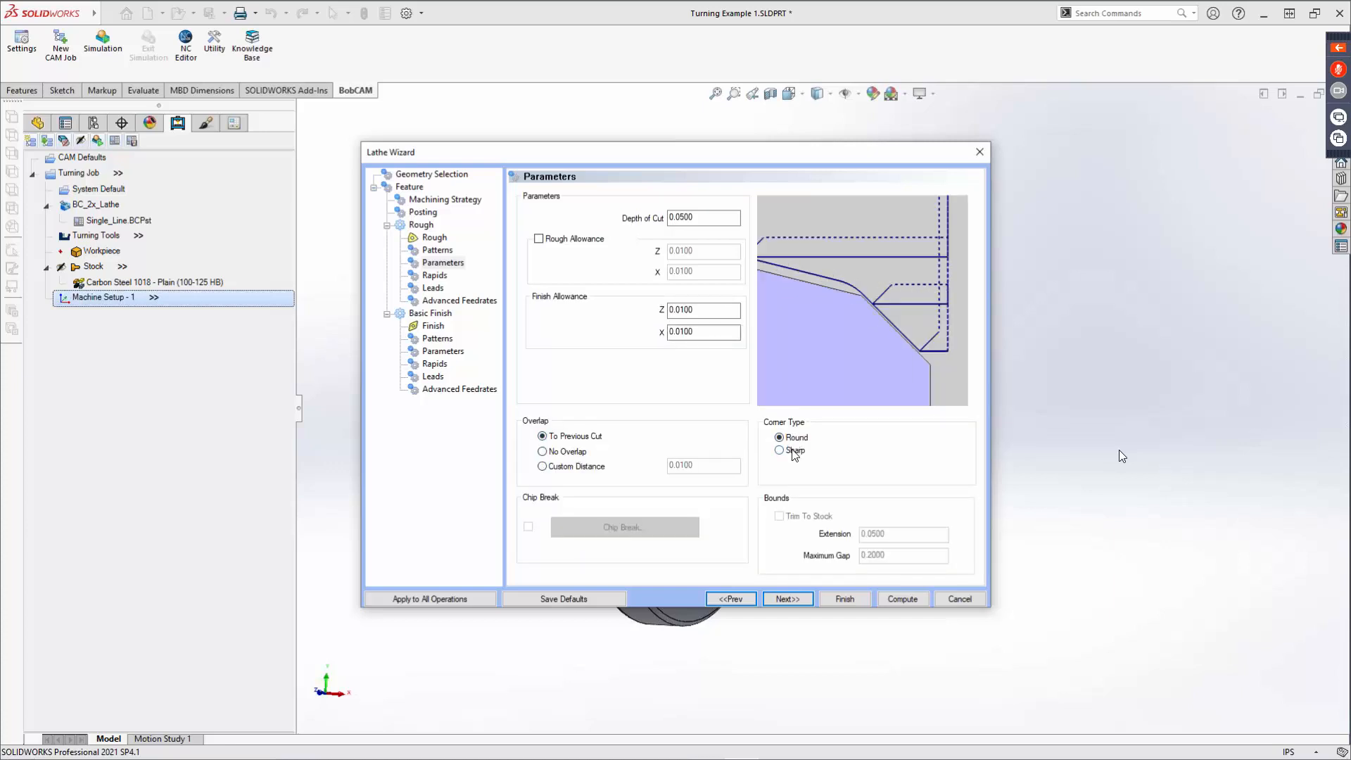
# Step: Review the rough operation's rapid approach and exit options
pyautogui.click(788, 598)
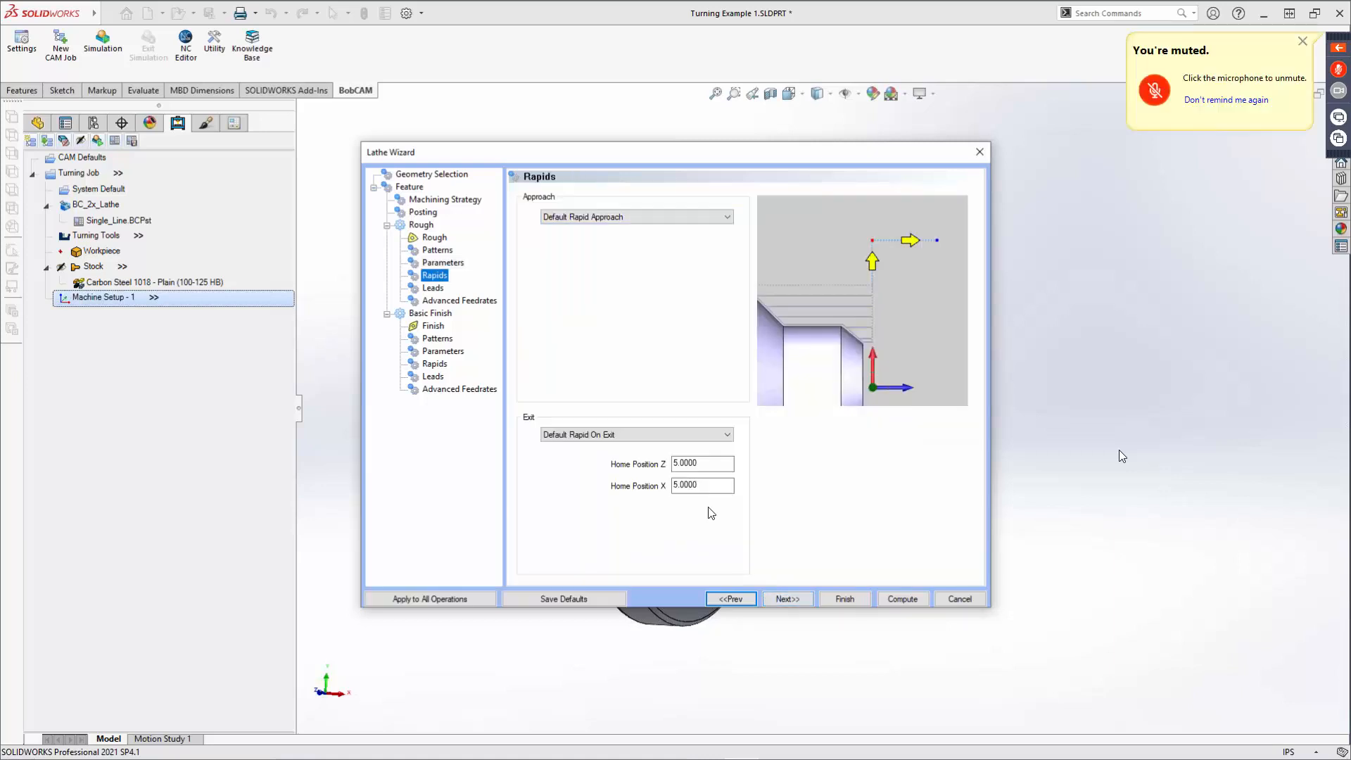
pyautogui.click(640, 218)
pyautogui.click(677, 214)
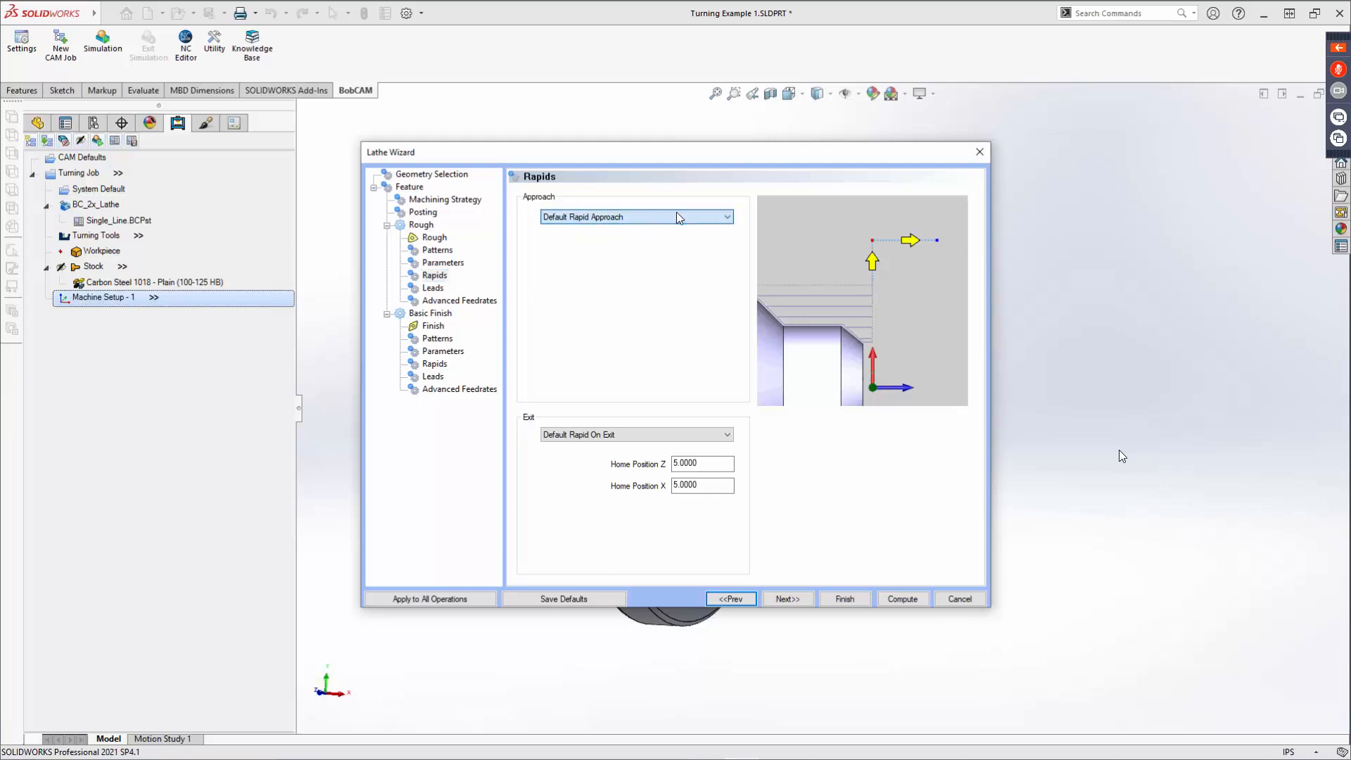
pyautogui.click(637, 434)
pyautogui.click(636, 434)
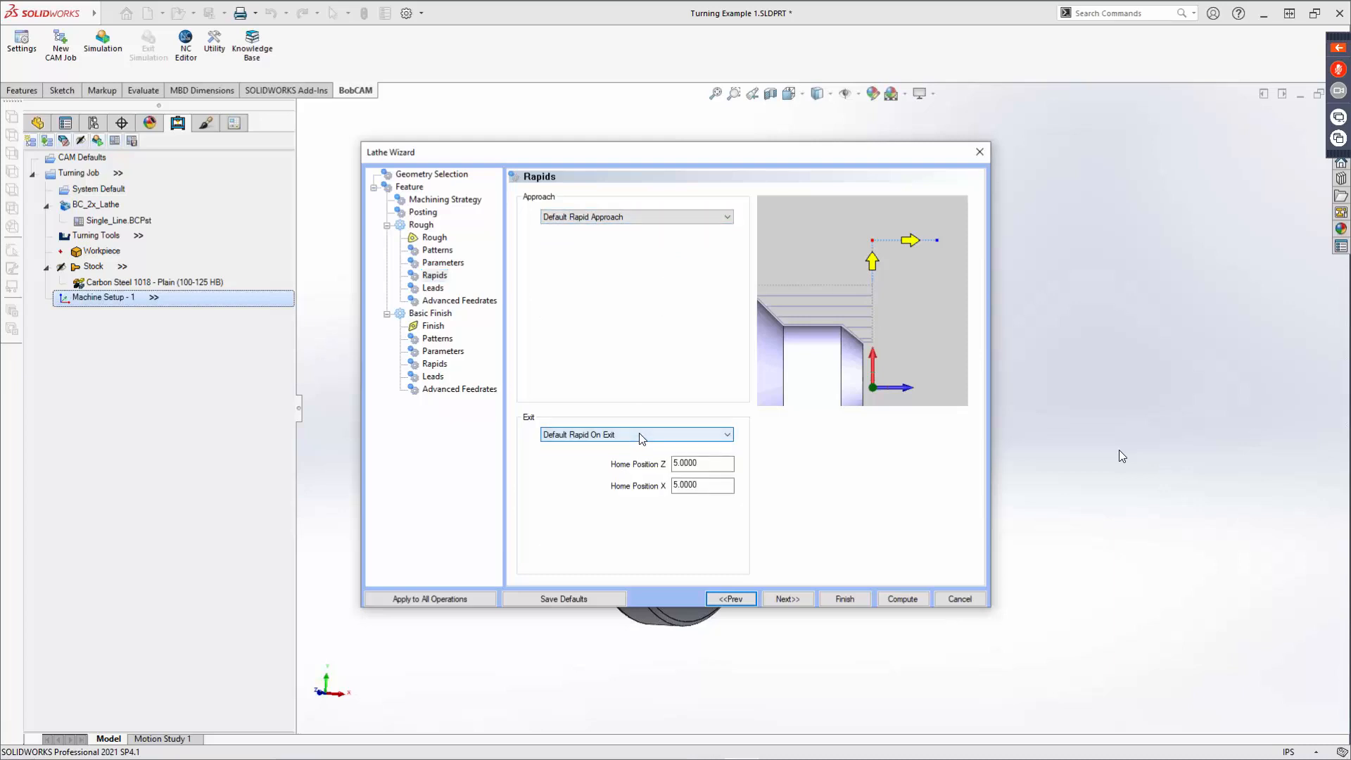
# Step: Compare the rough lead-in types, keep Parallel, set the lead-out to Parallel and apply the leads to all operations
pyautogui.click(790, 599)
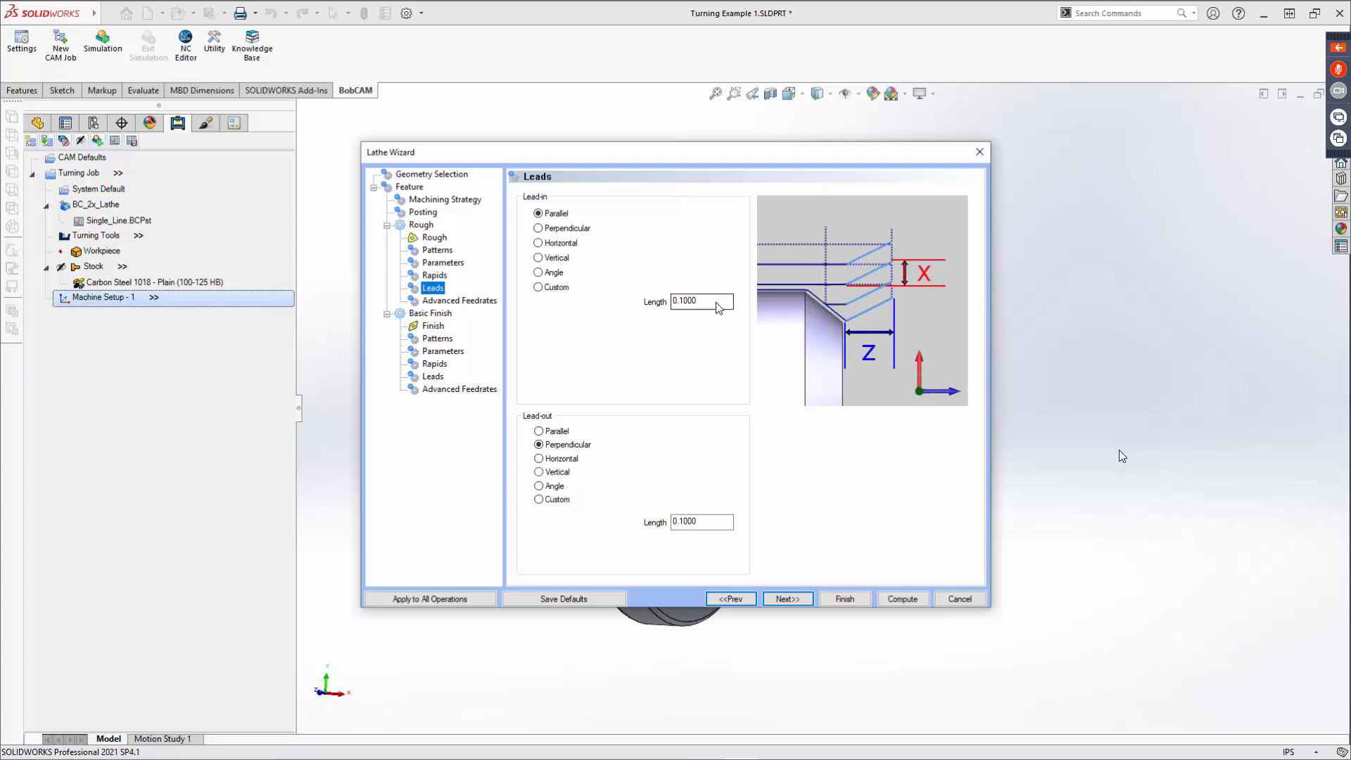
pyautogui.click(560, 246)
pyautogui.click(552, 288)
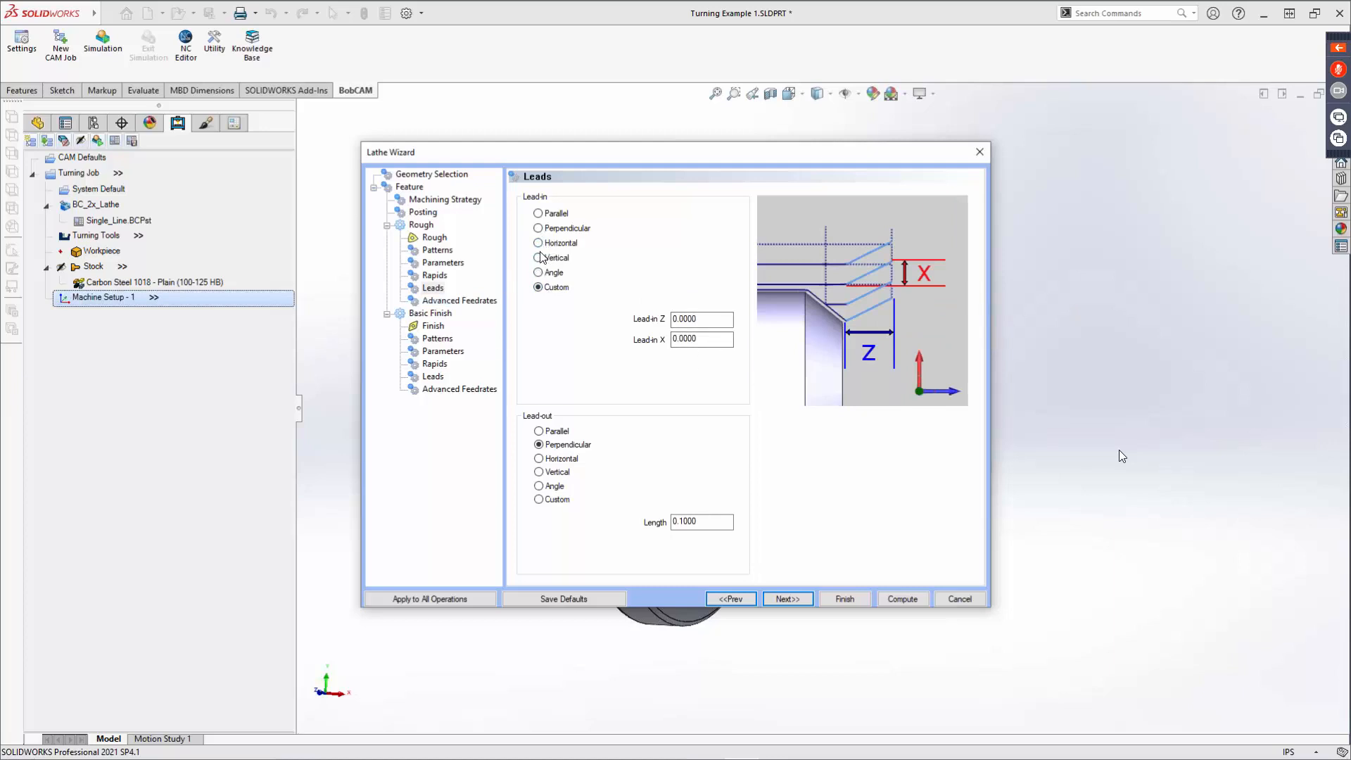
pyautogui.click(543, 229)
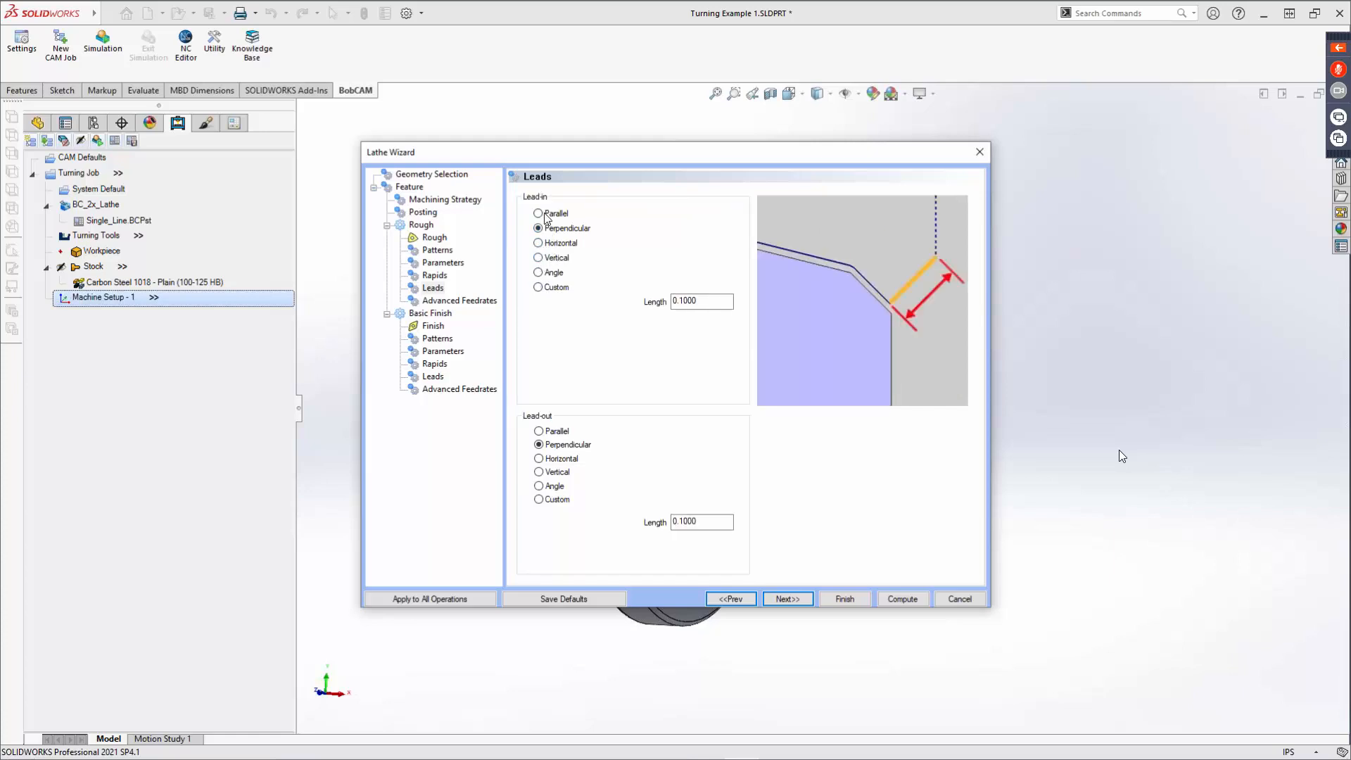
pyautogui.click(545, 215)
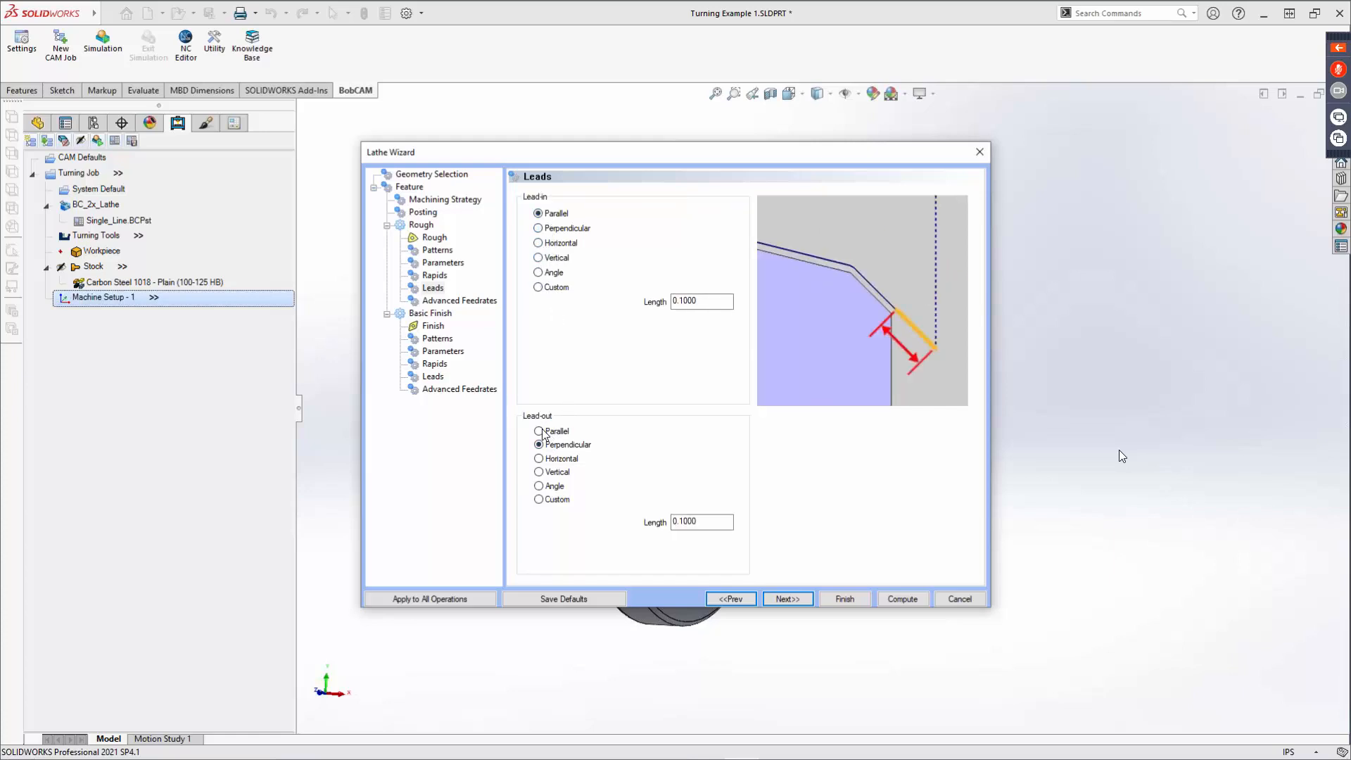
pyautogui.click(540, 433)
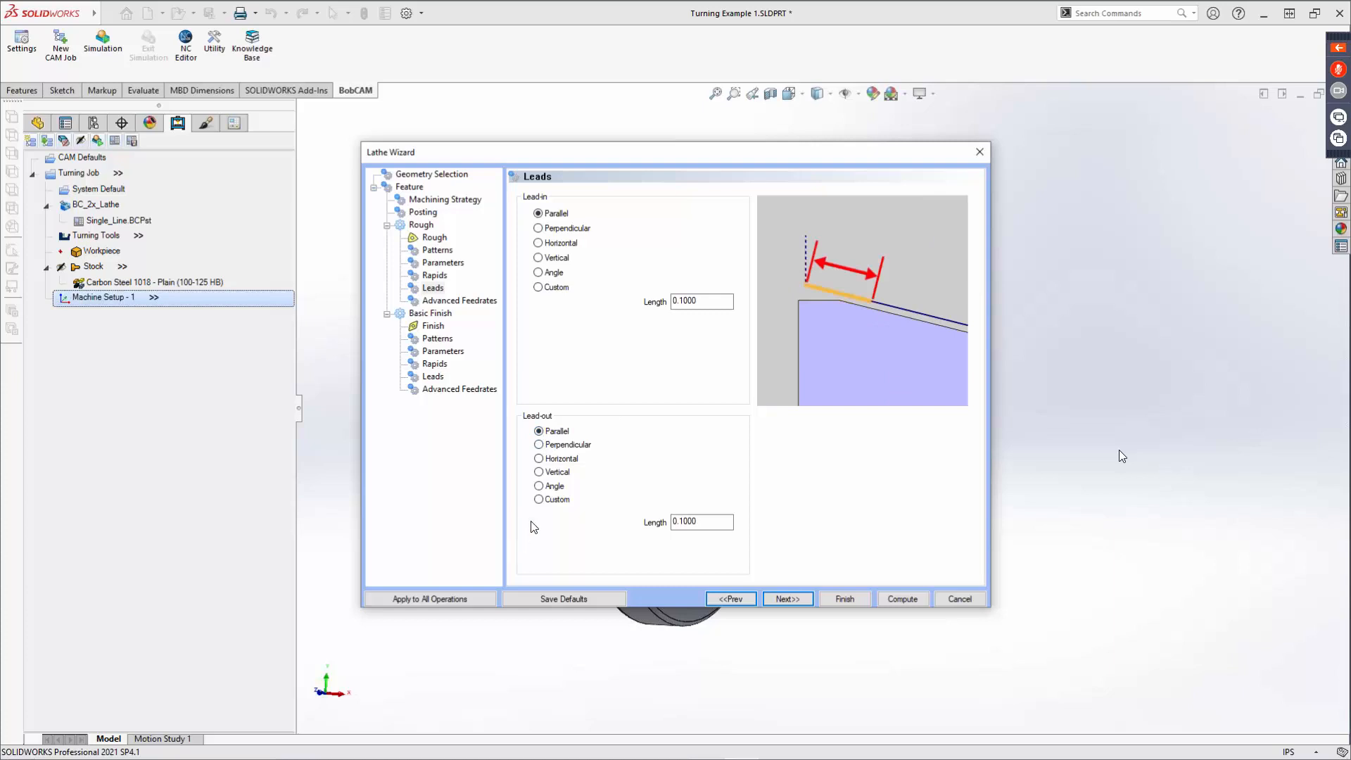
pyautogui.click(433, 601)
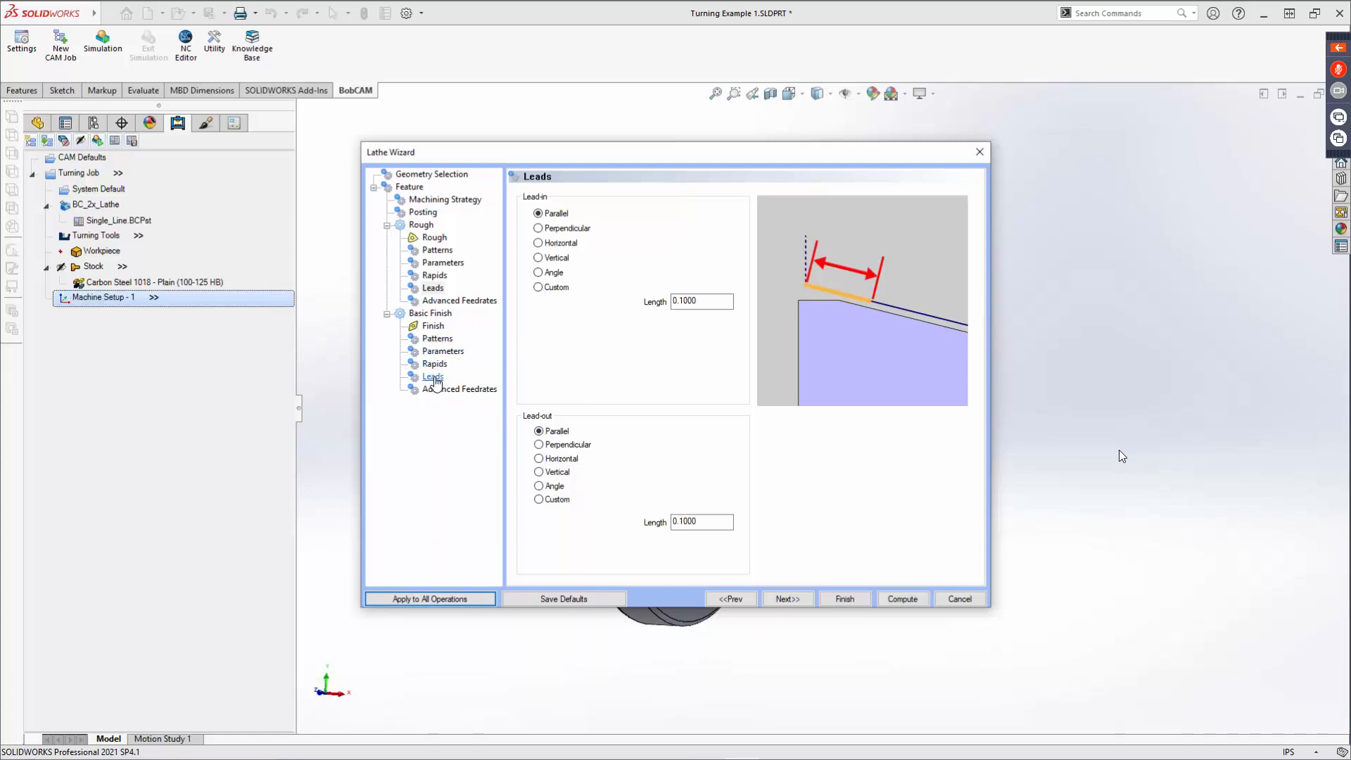
# Step: Enable the lead-in and lead-out feedrate percentages in the rough operation's advanced feedrates
pyautogui.click(804, 600)
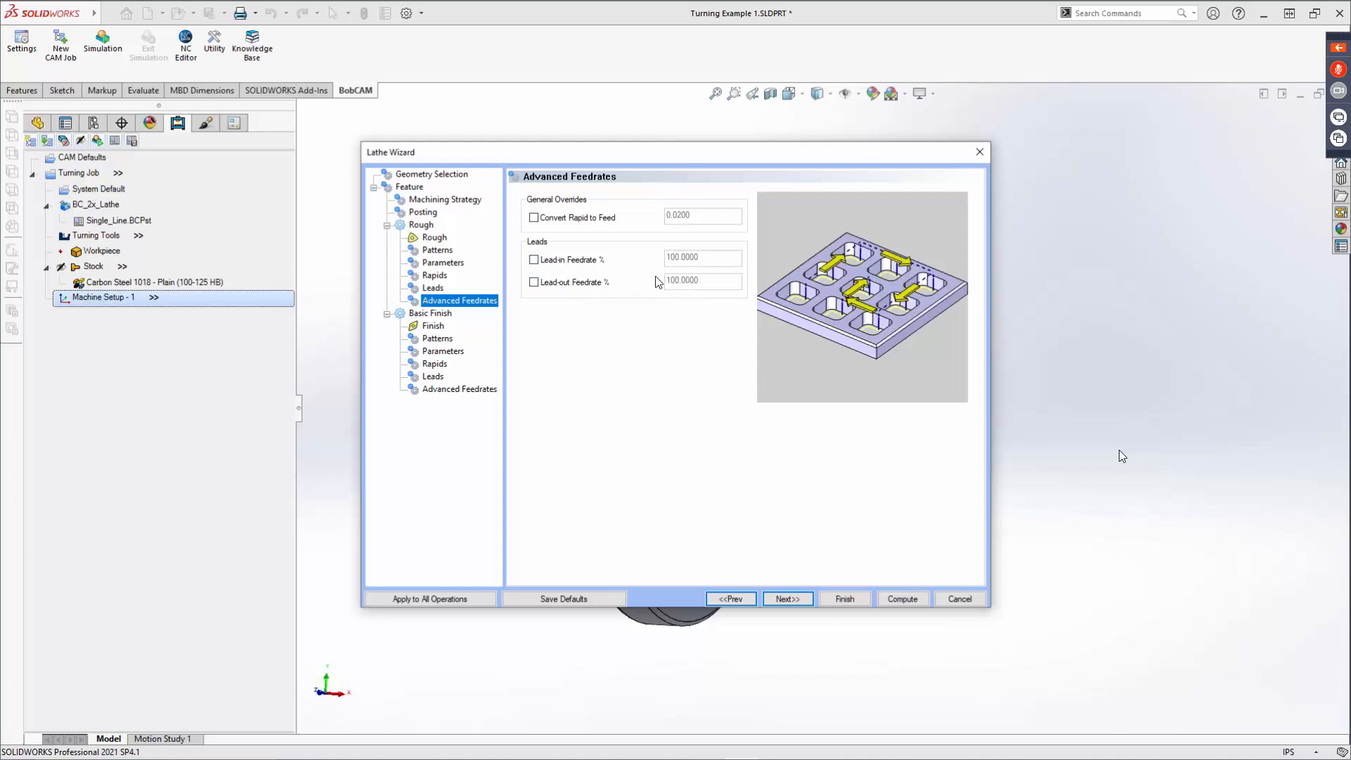
pyautogui.click(545, 265)
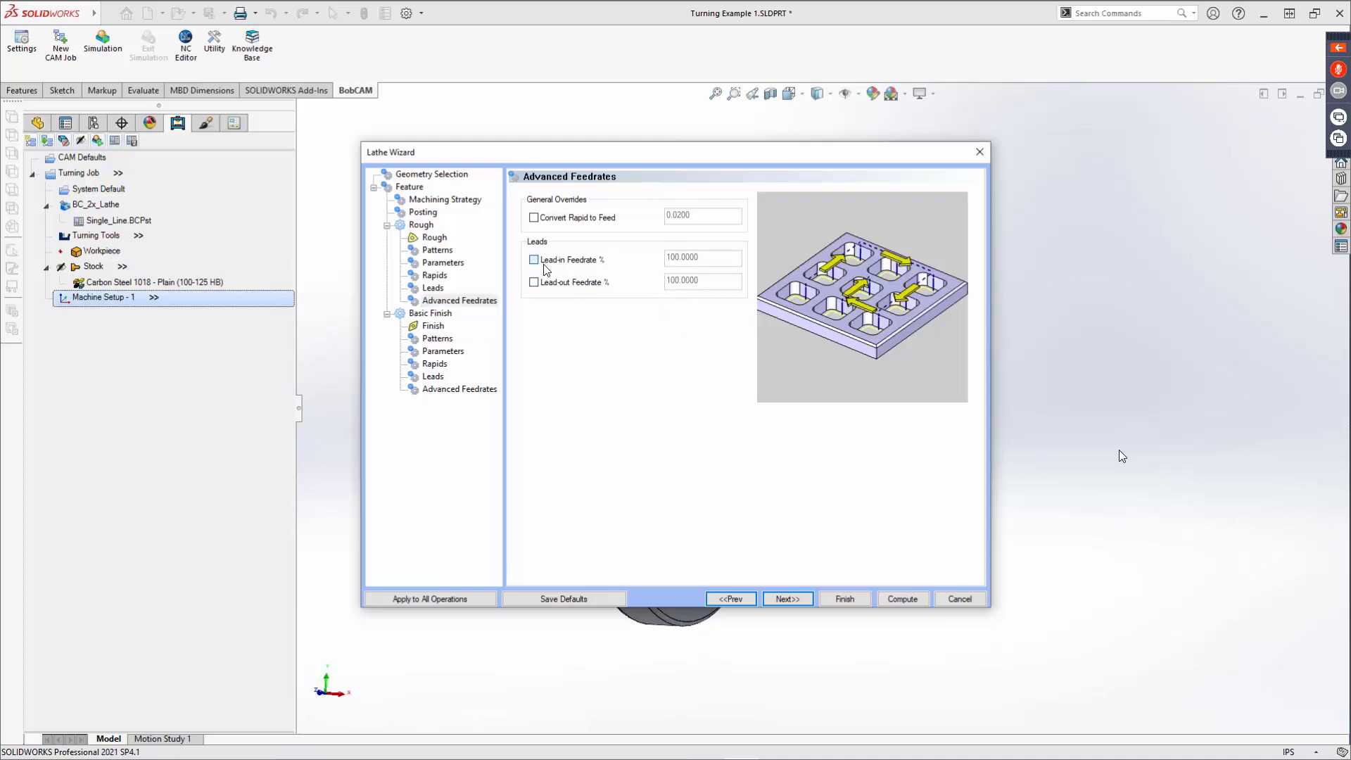
pyautogui.click(554, 283)
pyautogui.click(556, 260)
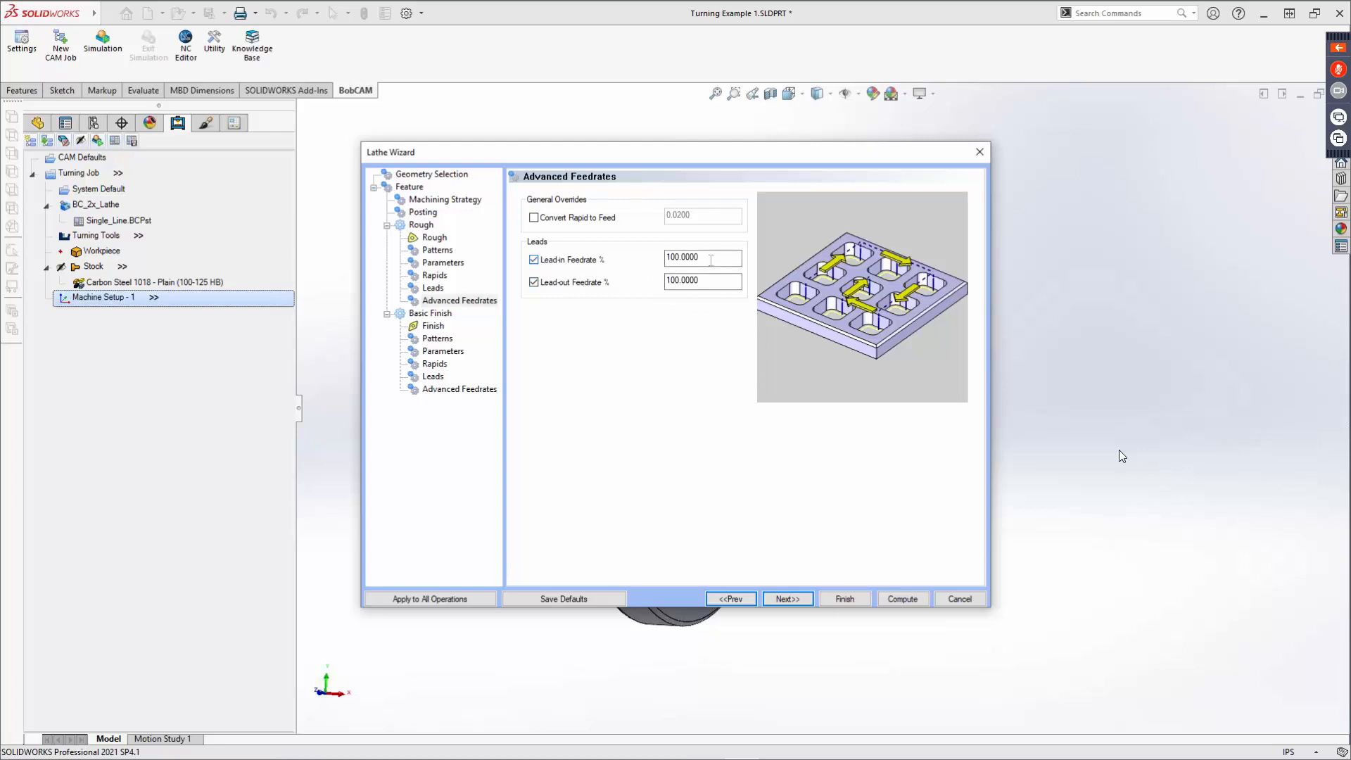
# Step: Disable the lead-in and lead-out feedrate percentages in the rough operation's advanced feedrates
pyautogui.press('Tab')
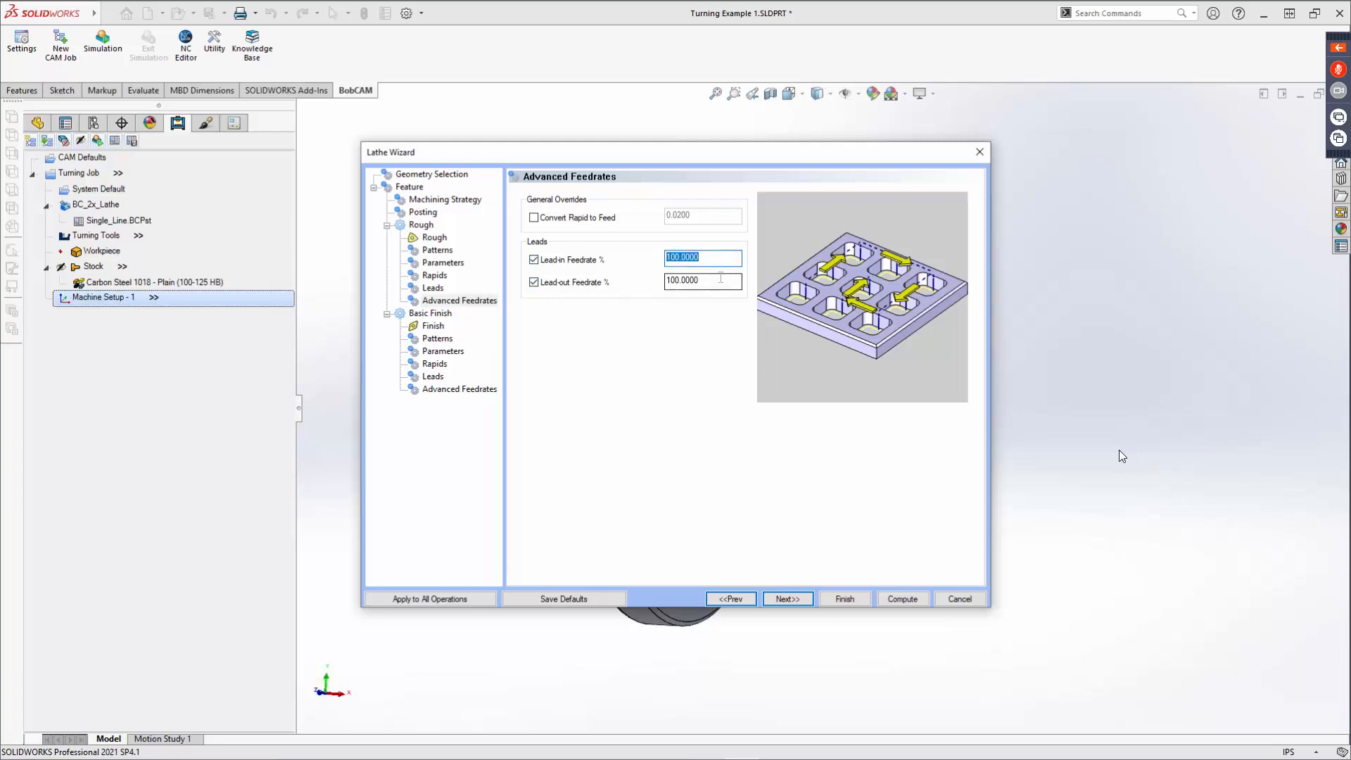
pyautogui.doubleClick(721, 278)
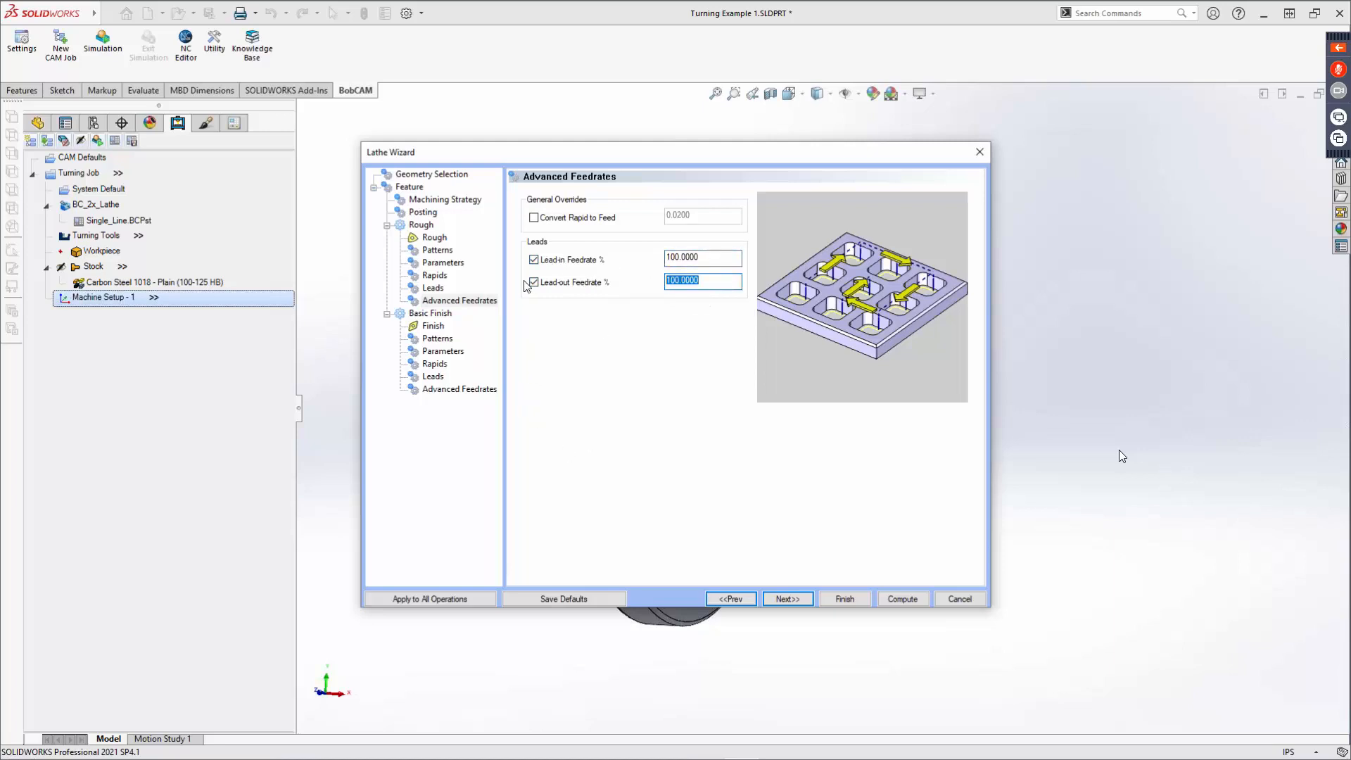
pyautogui.click(536, 260)
pyautogui.click(542, 283)
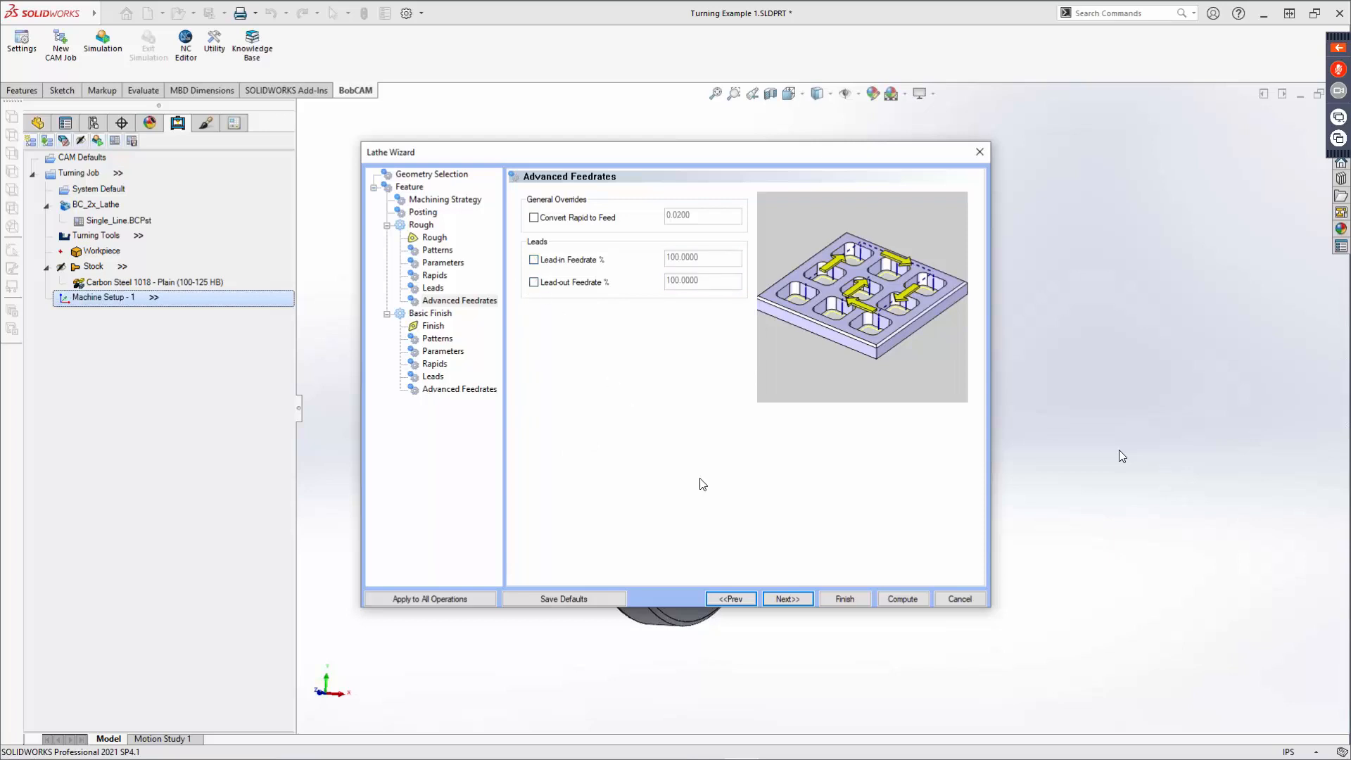
# Step: Assign the finish operation a tool from the tool crib's finish category and proceed to its pattern settings
pyautogui.click(800, 599)
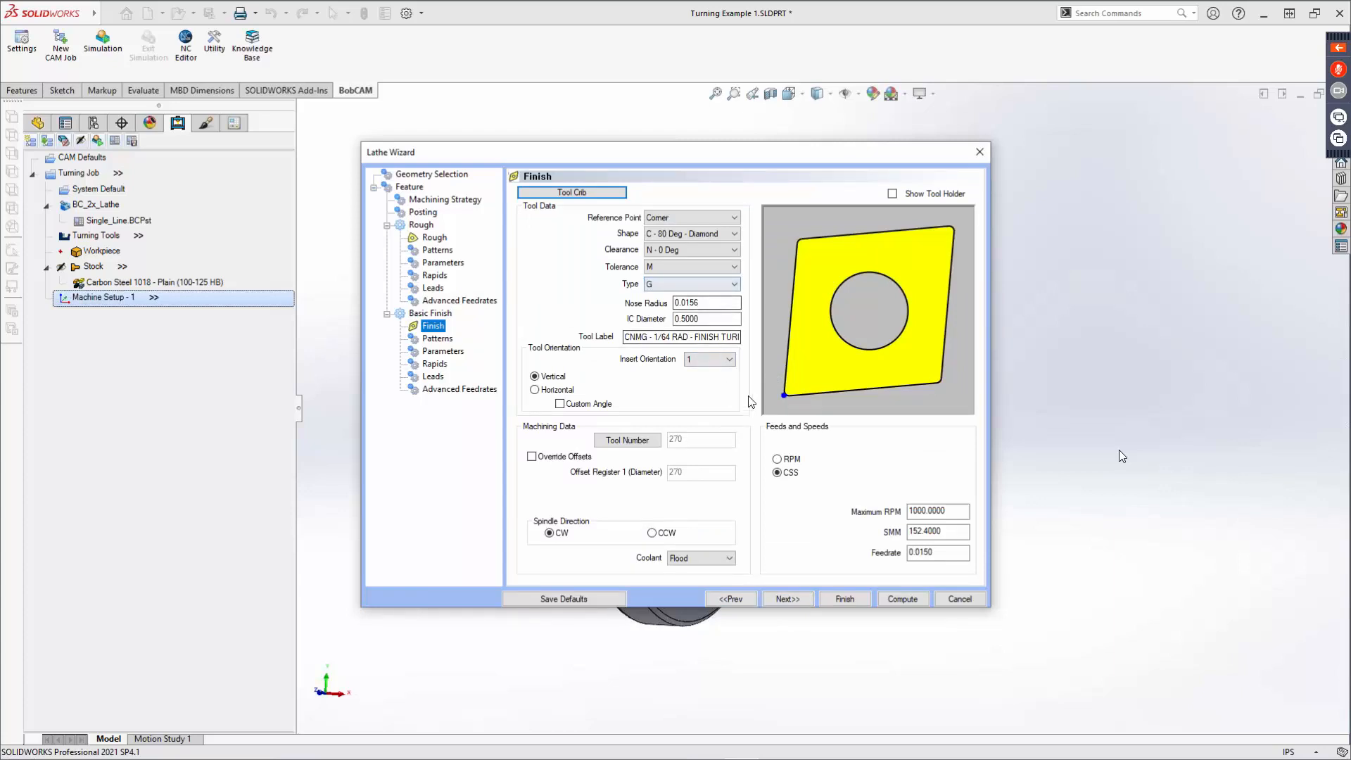
pyautogui.click(566, 195)
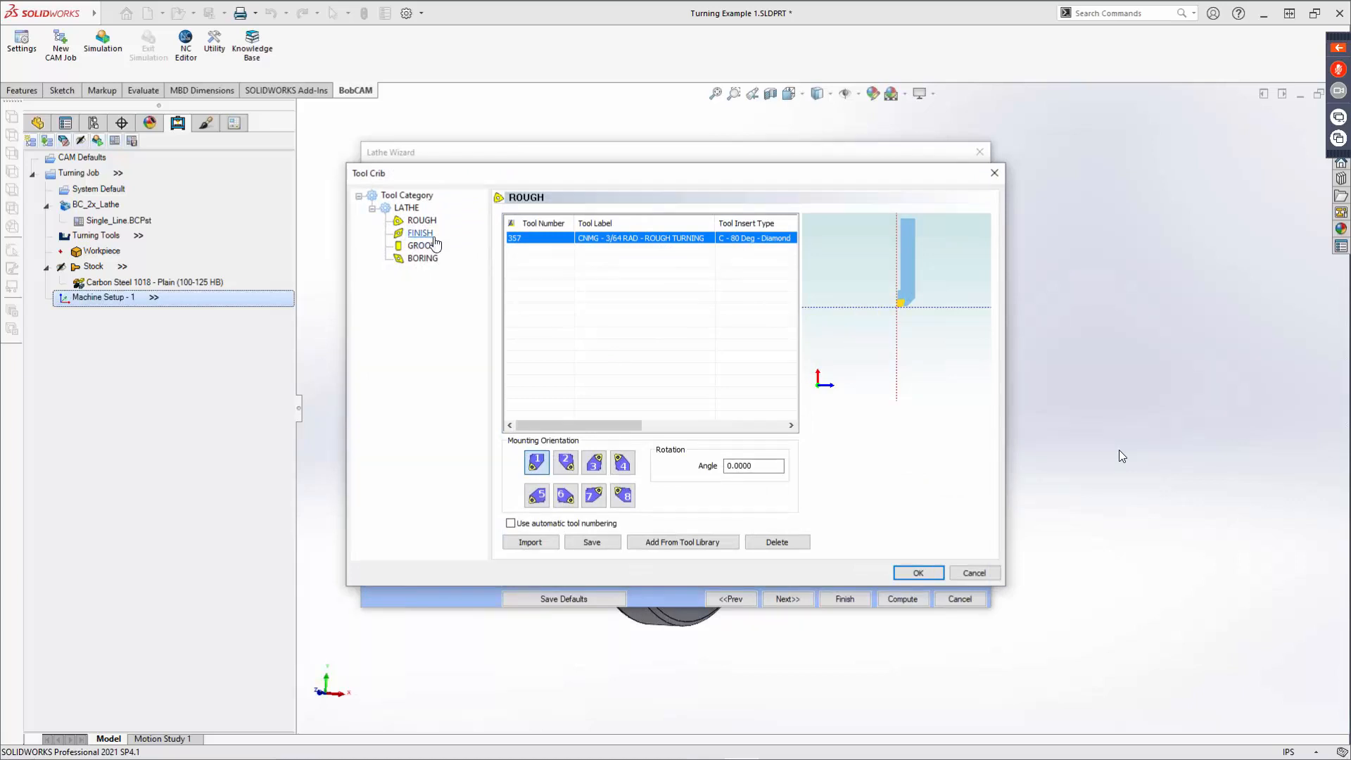
pyautogui.click(420, 233)
pyautogui.click(919, 573)
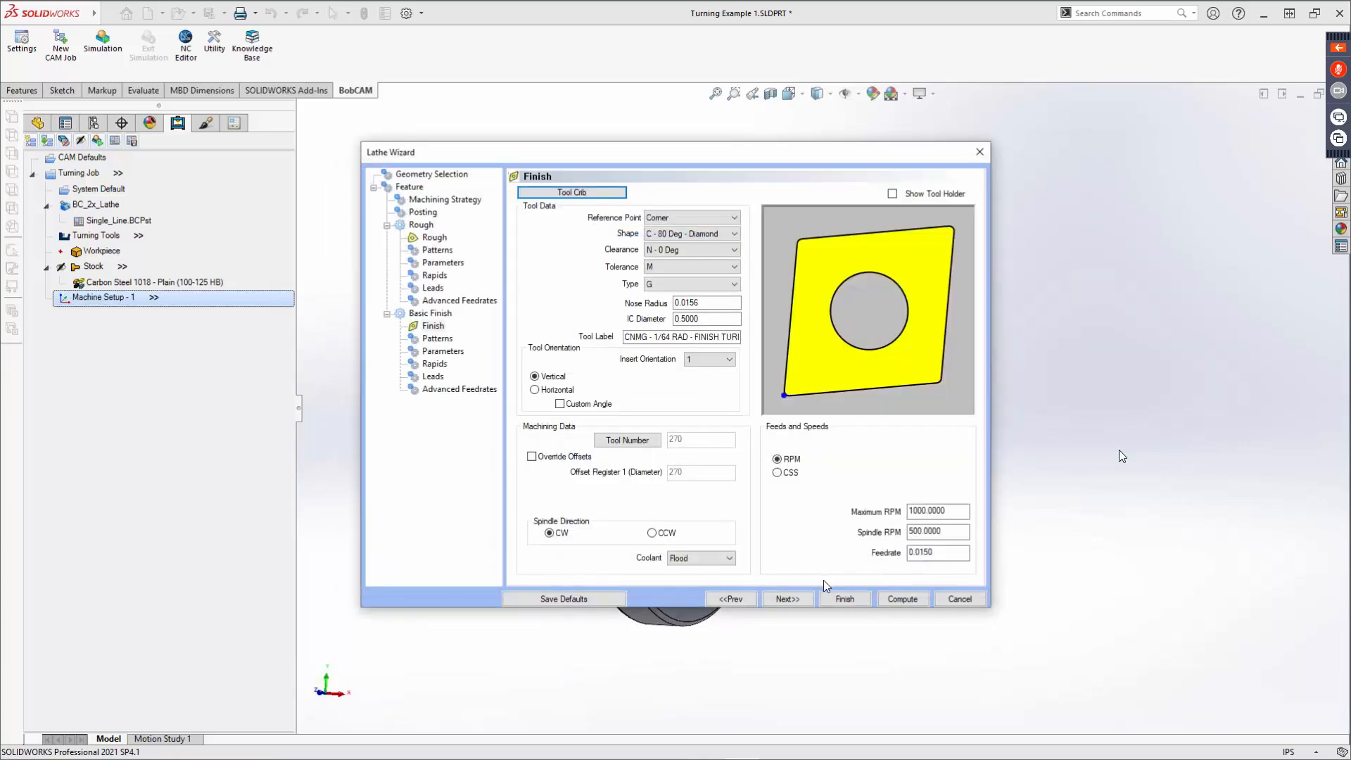
pyautogui.click(800, 599)
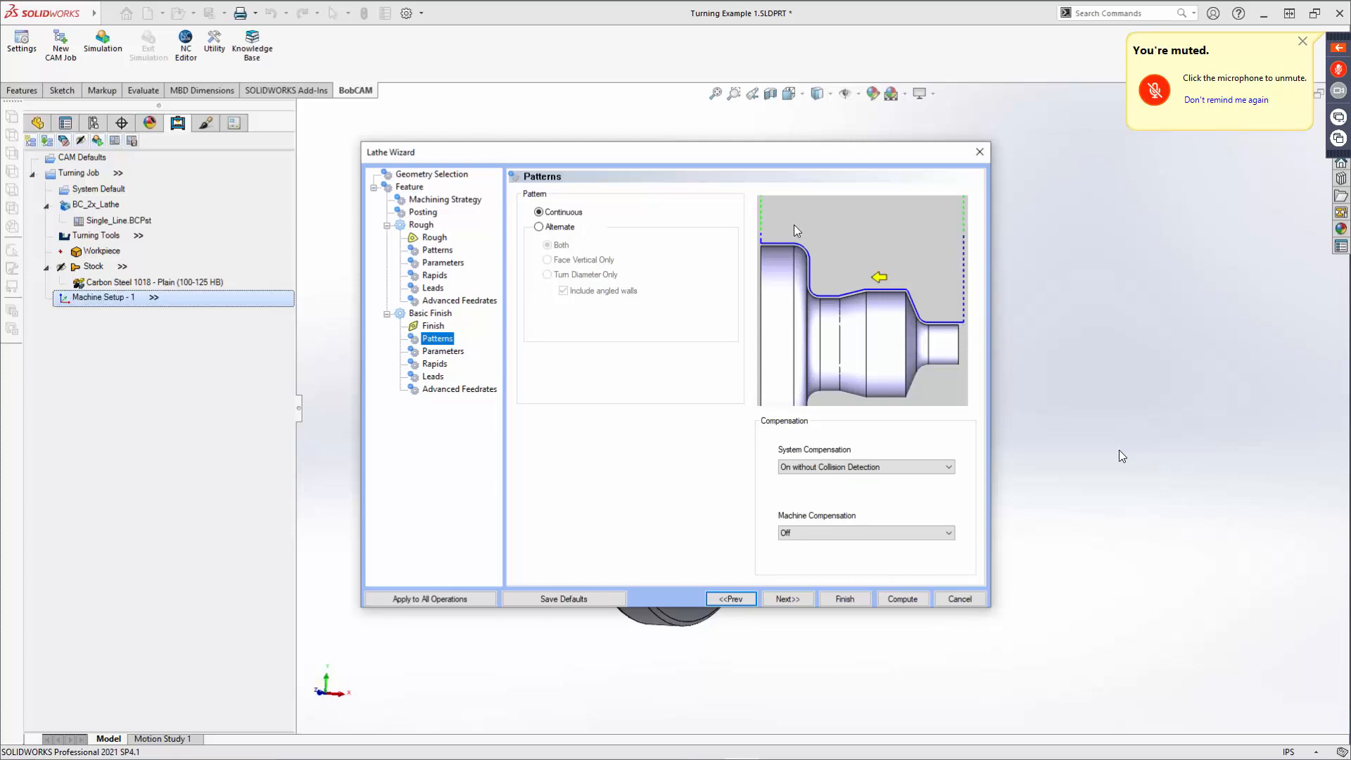
# Step: Preview the Alternate finish pattern with Both, Face Vertical Only and Turn Diameter Only, and return the pattern to Continuous
pyautogui.click(559, 227)
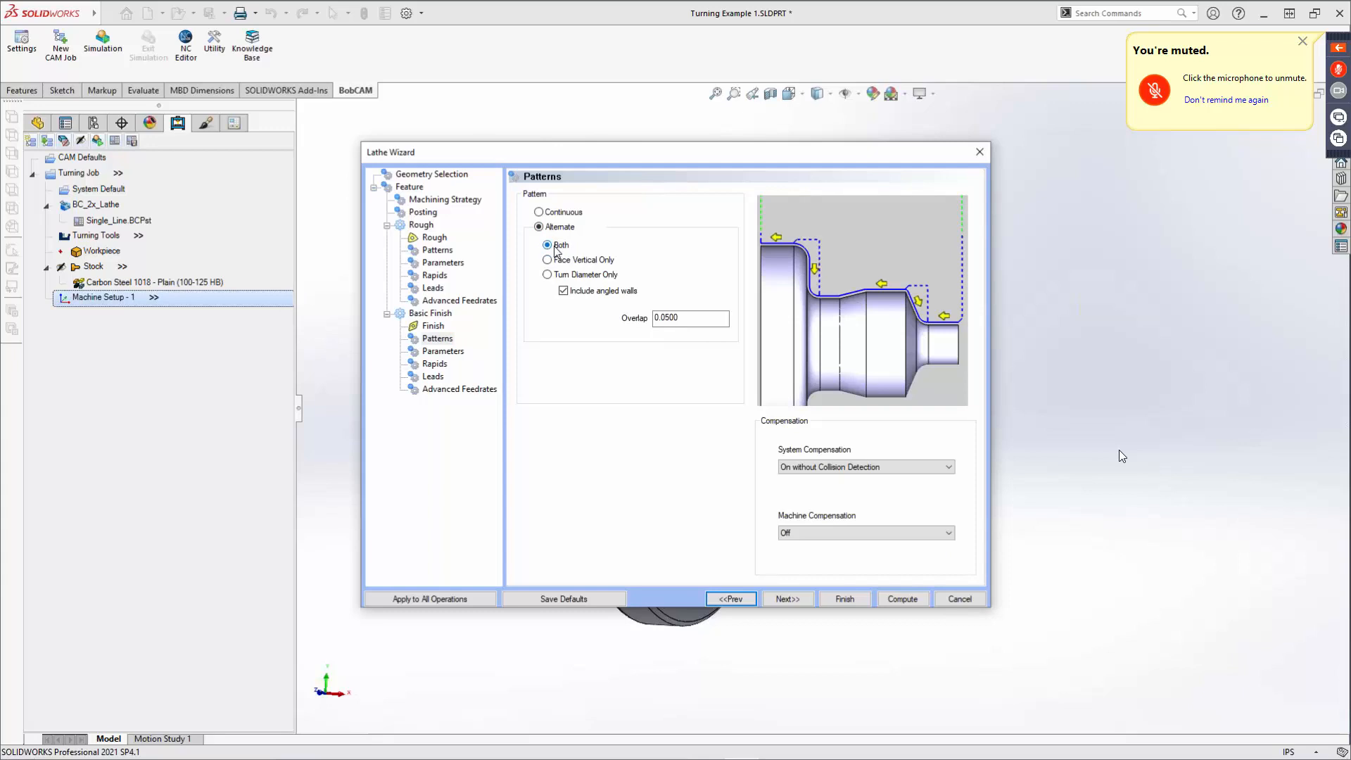
pyautogui.click(563, 260)
pyautogui.click(569, 276)
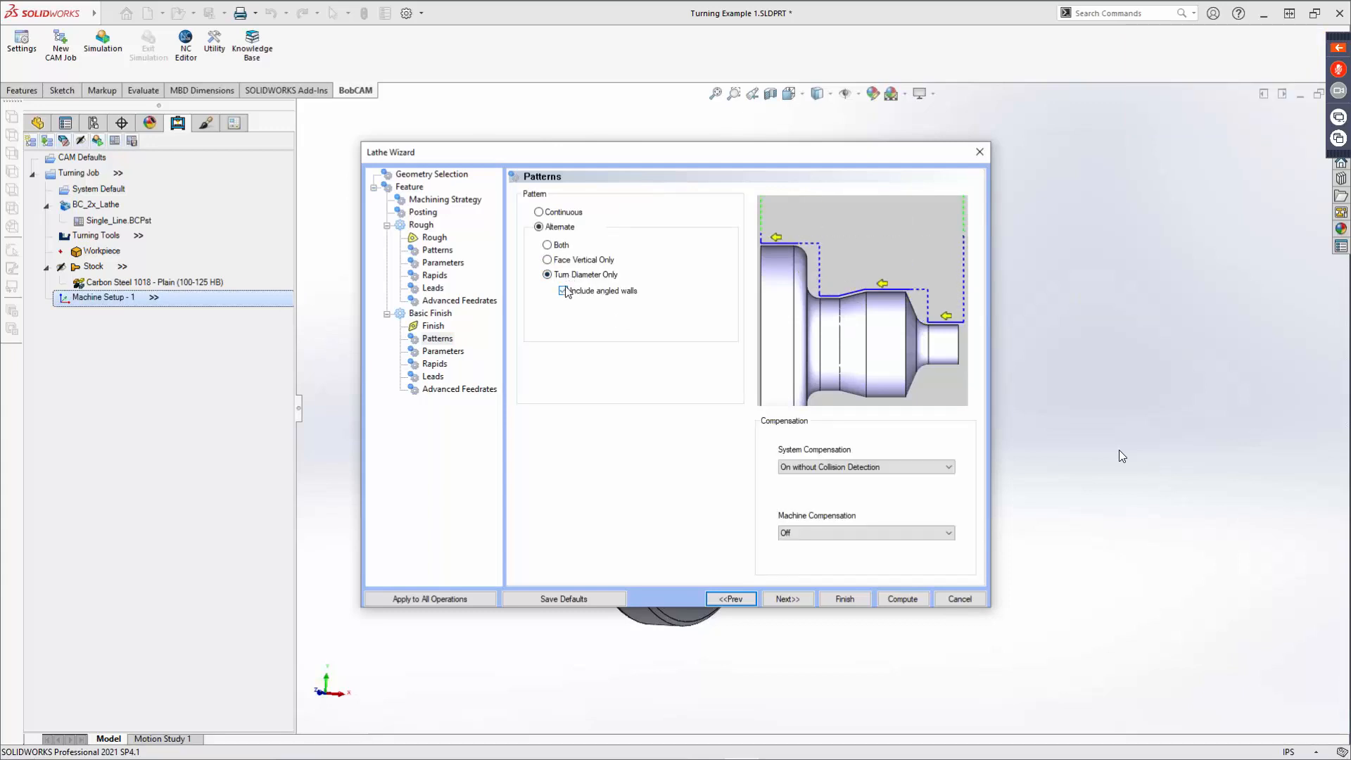
pyautogui.click(561, 246)
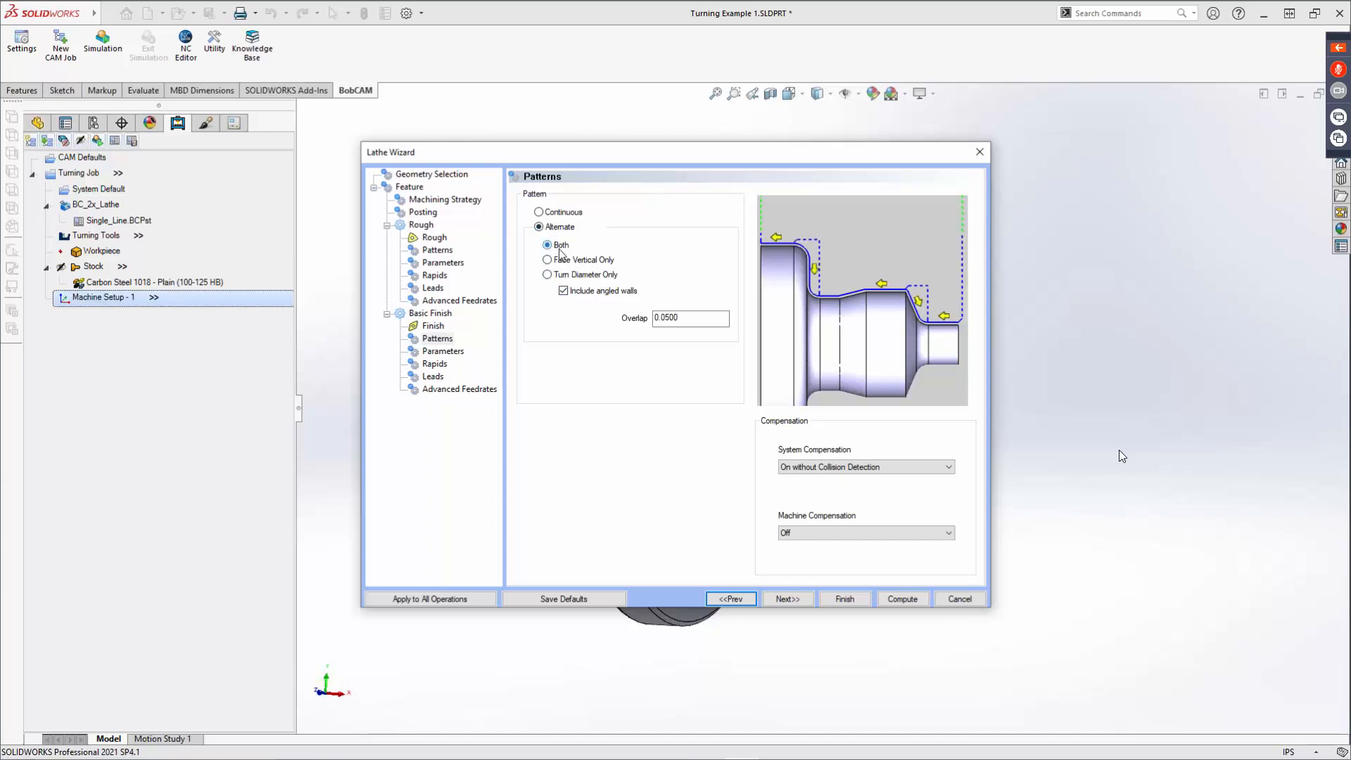
pyautogui.click(539, 212)
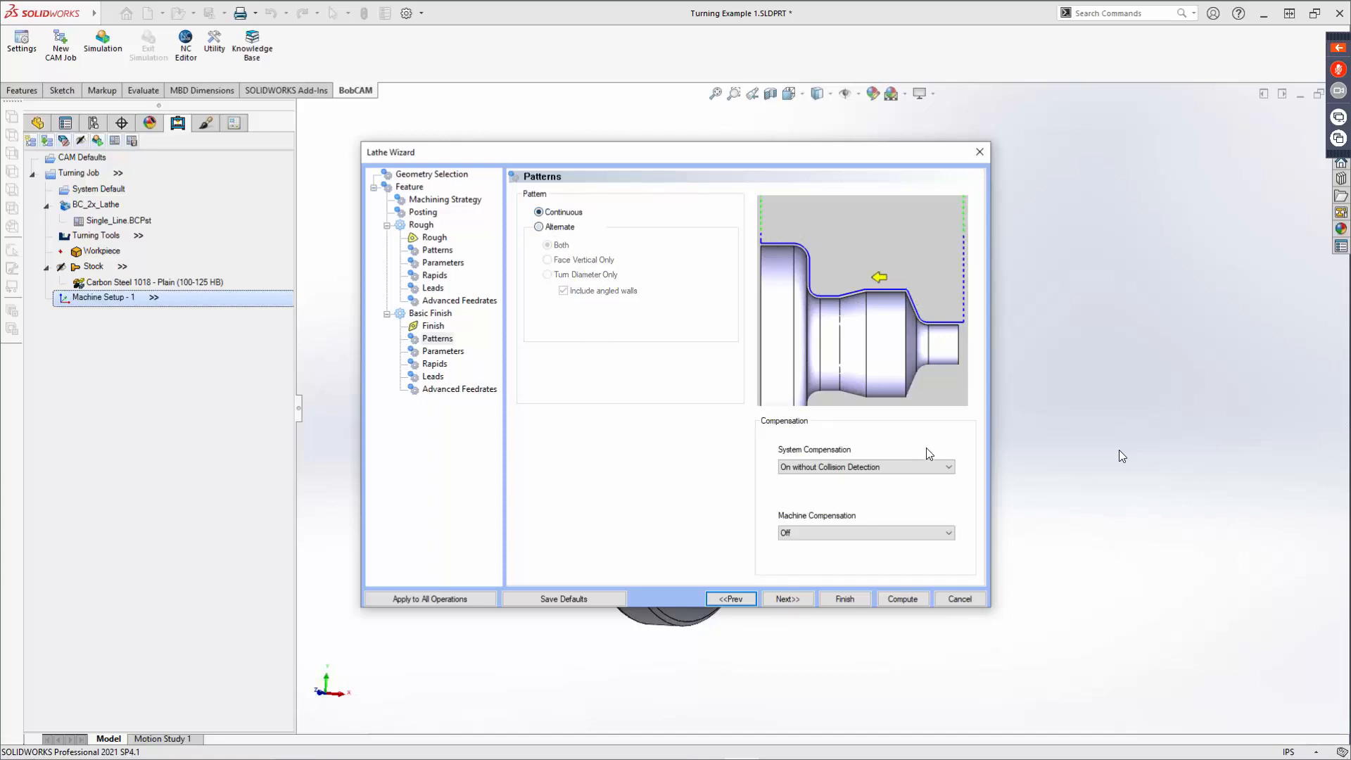
# Step: Set the finish pass System Compensation to On with Collision Detection, keeping Machine Compensation Off
pyautogui.click(882, 468)
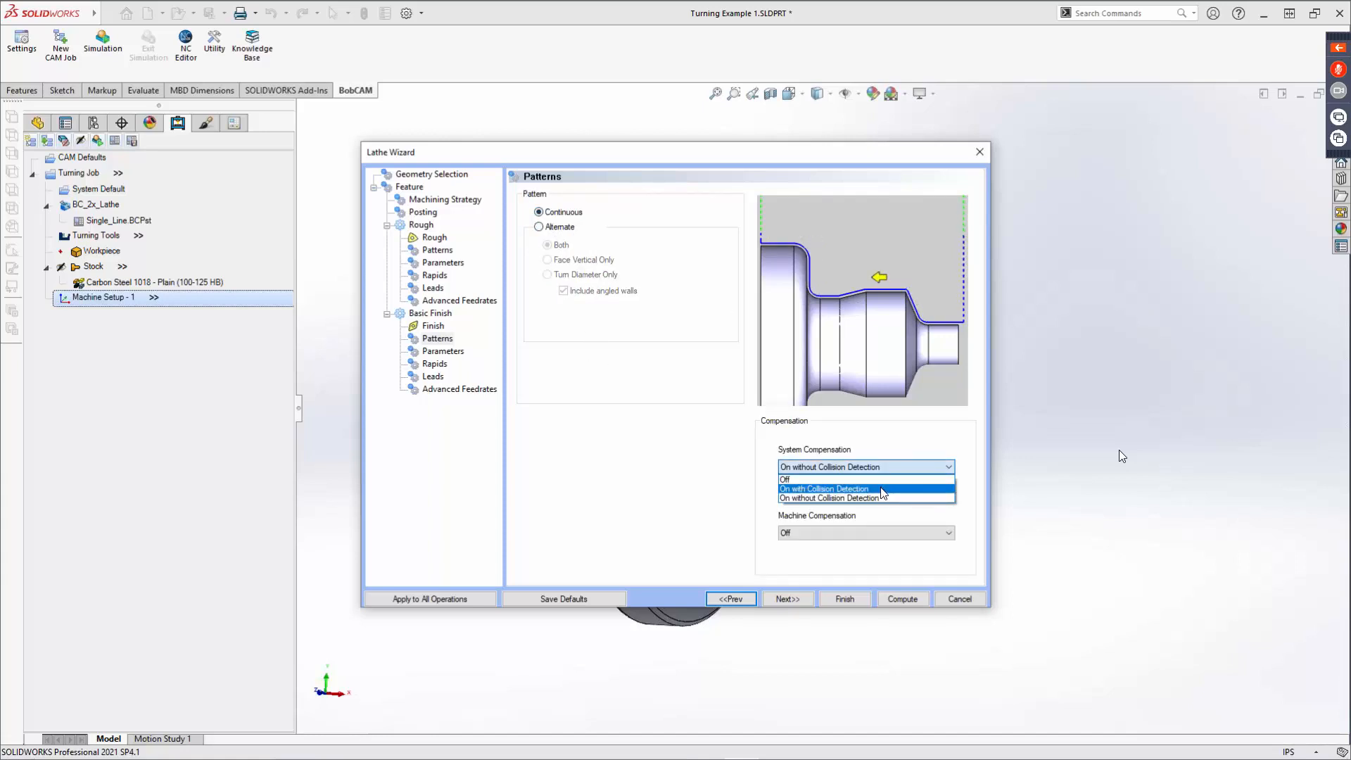
pyautogui.click(882, 489)
pyautogui.click(855, 534)
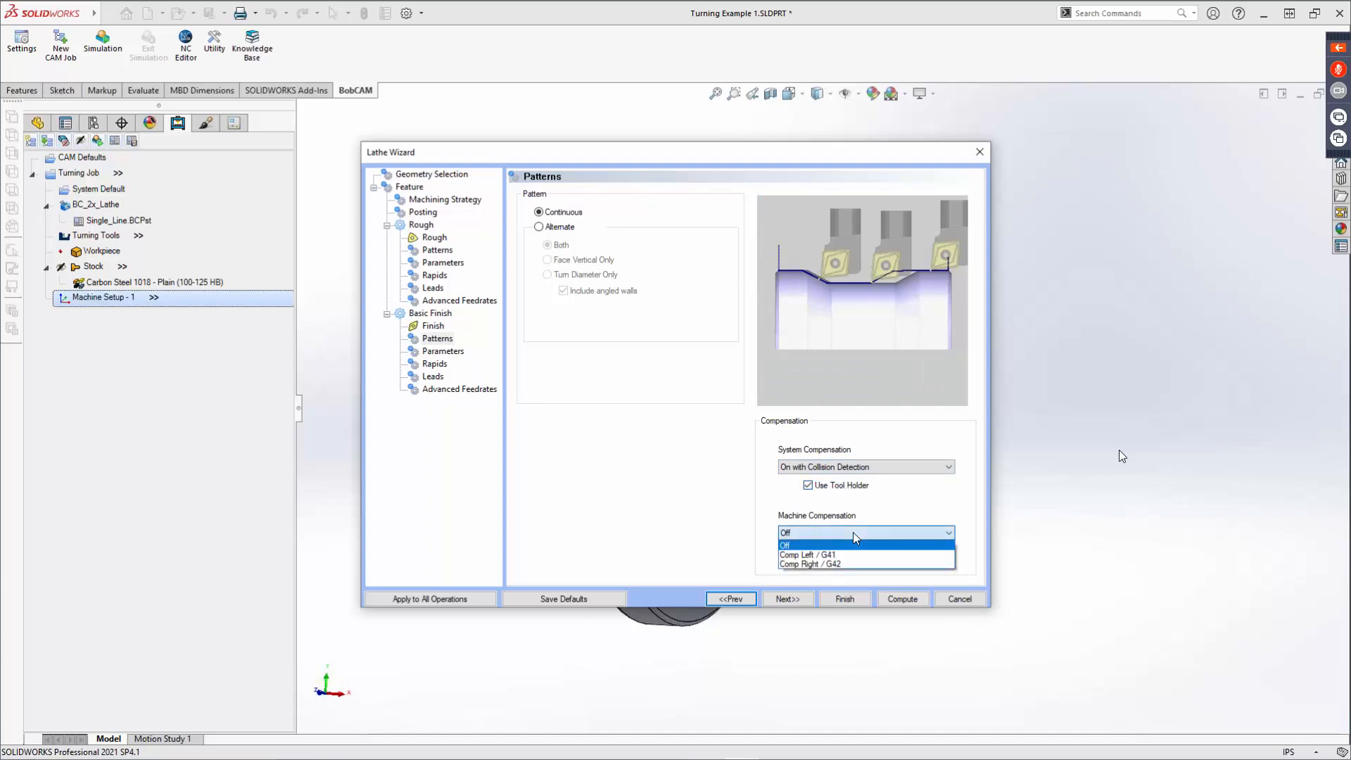
pyautogui.click(873, 518)
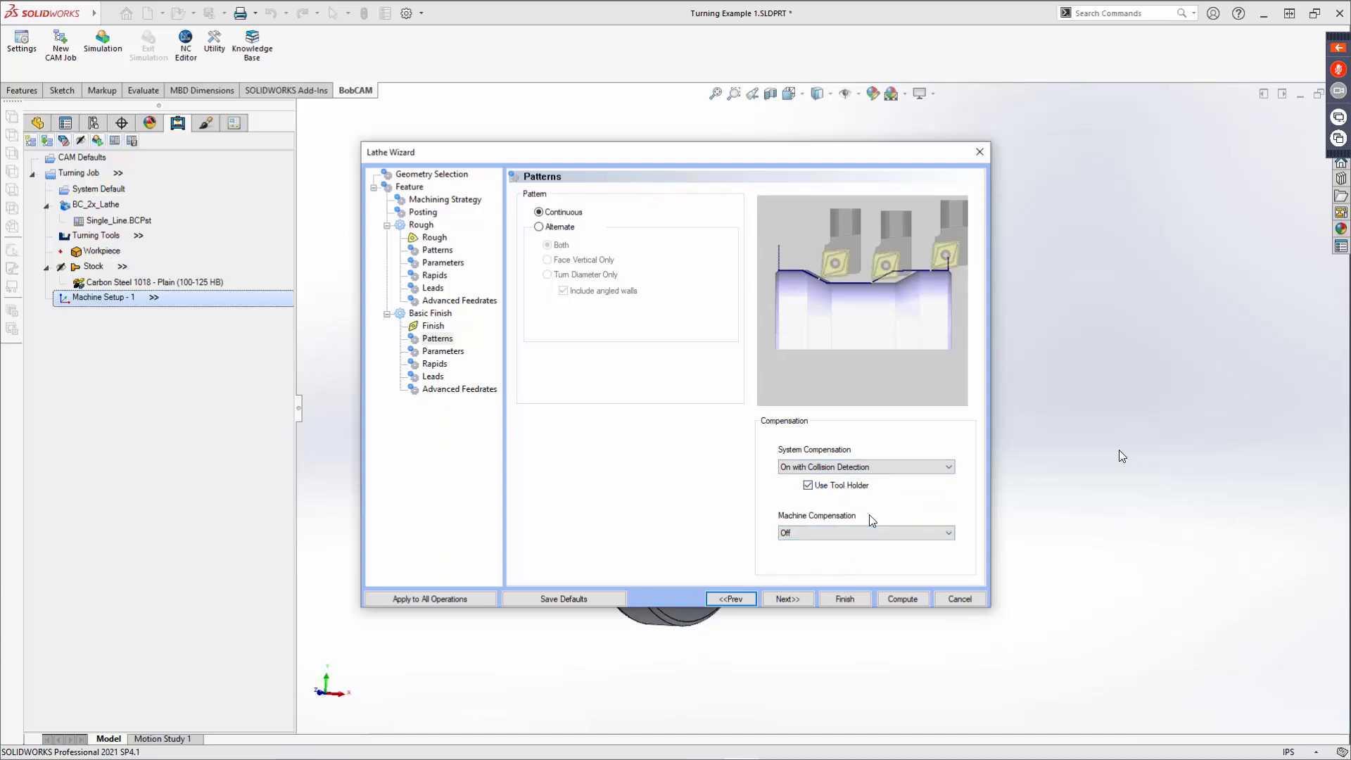
# Step: Accept the default finish parameters, rapids, leads and advanced feedrates, and compute the end face toolpath
pyautogui.click(801, 598)
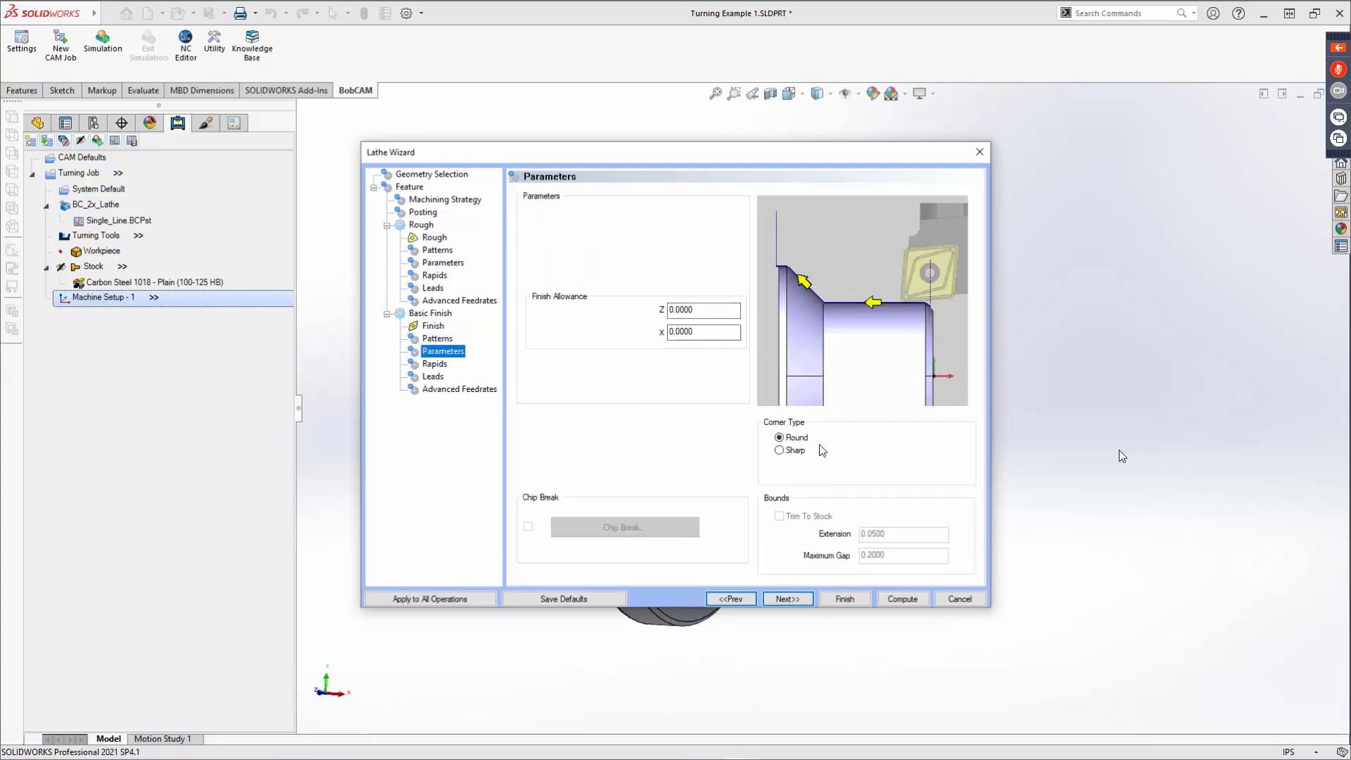
pyautogui.click(792, 599)
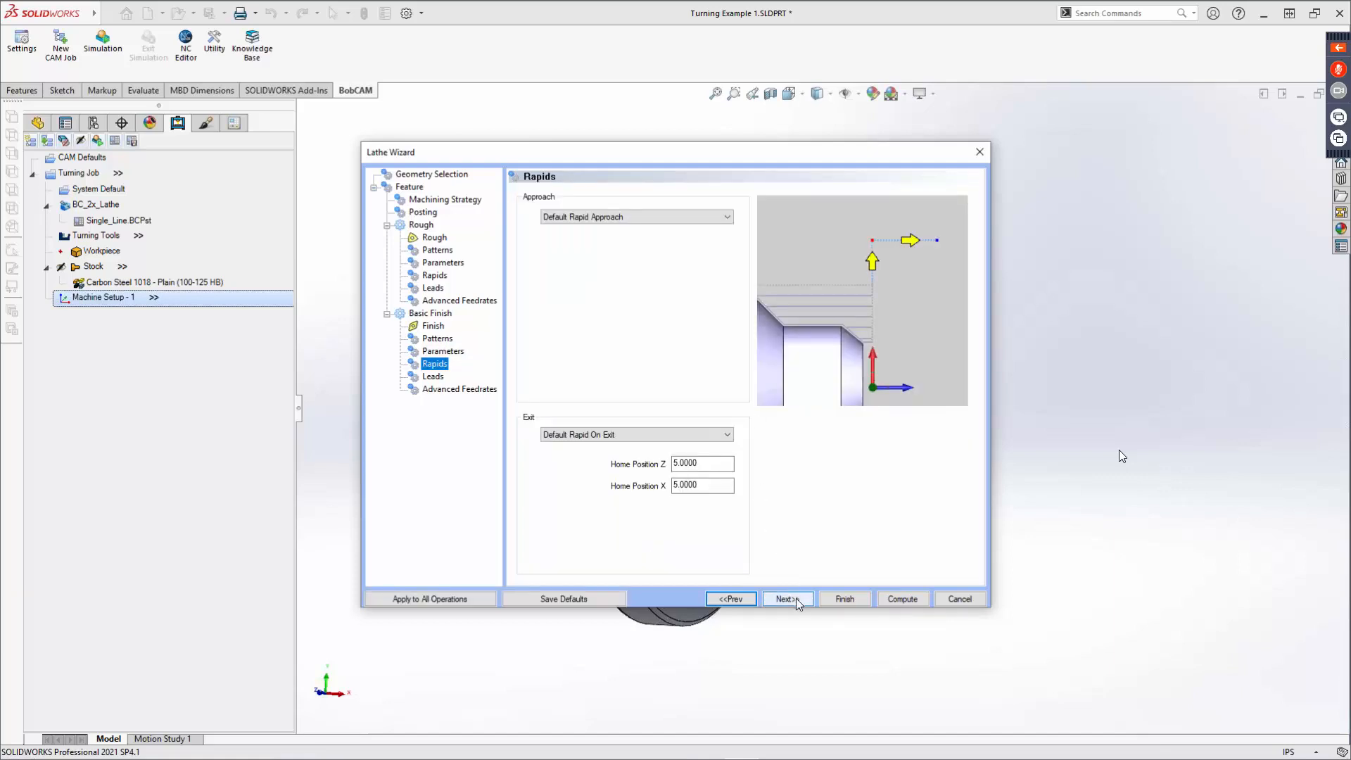
pyautogui.click(796, 600)
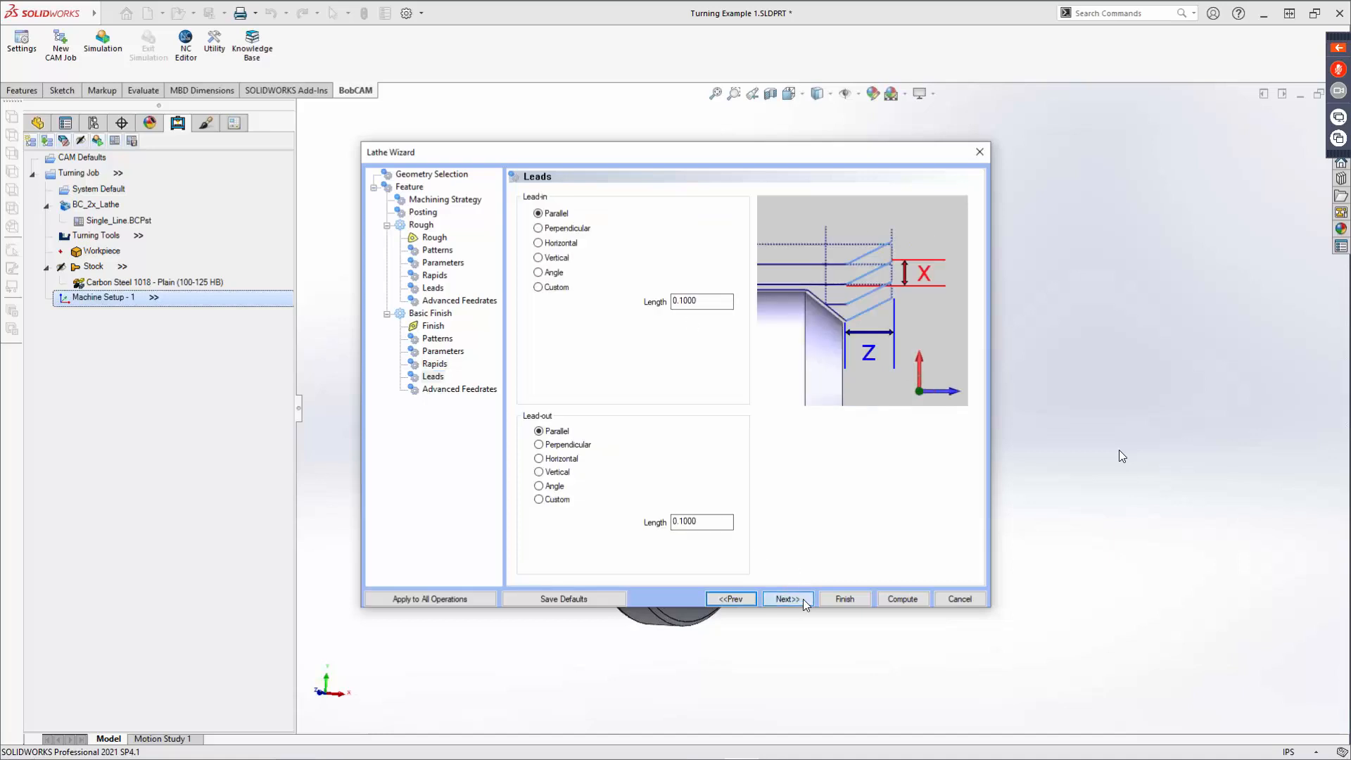
pyautogui.click(802, 598)
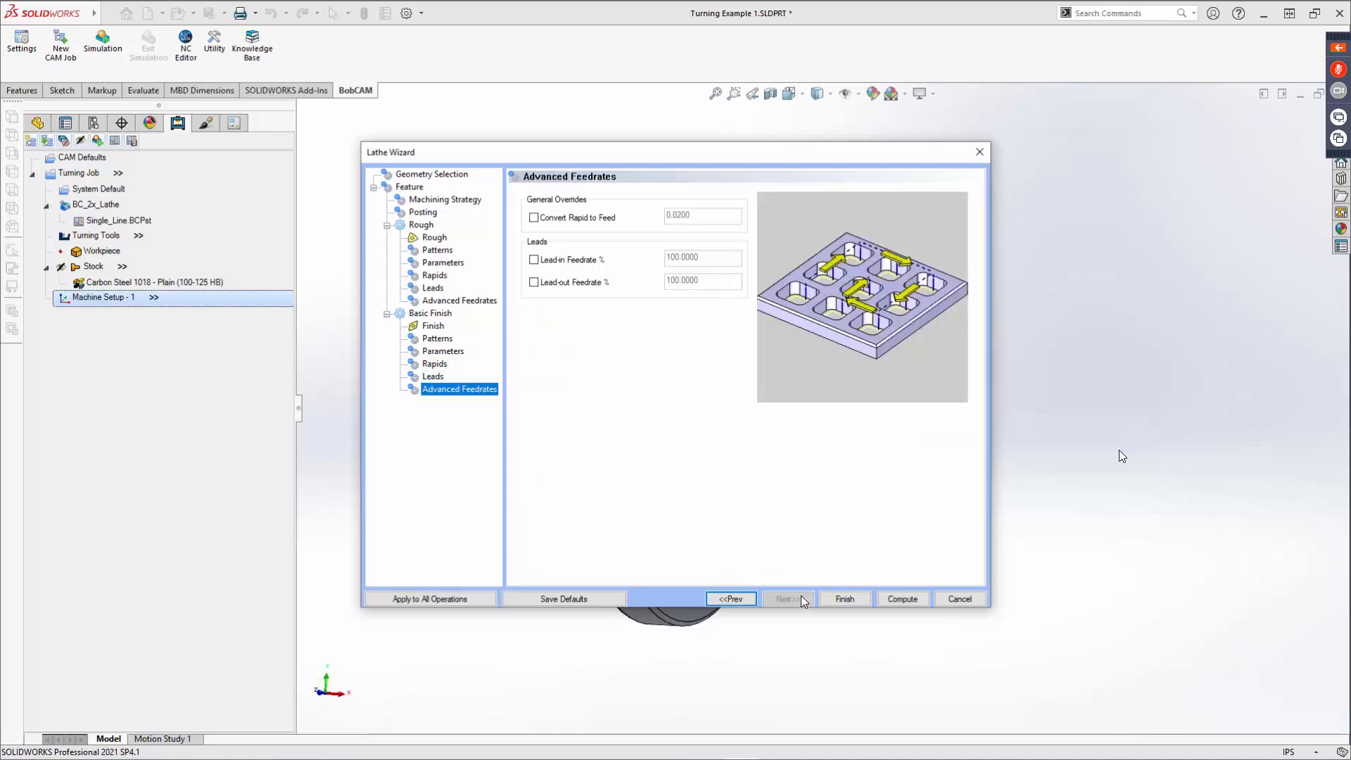
pyautogui.click(915, 599)
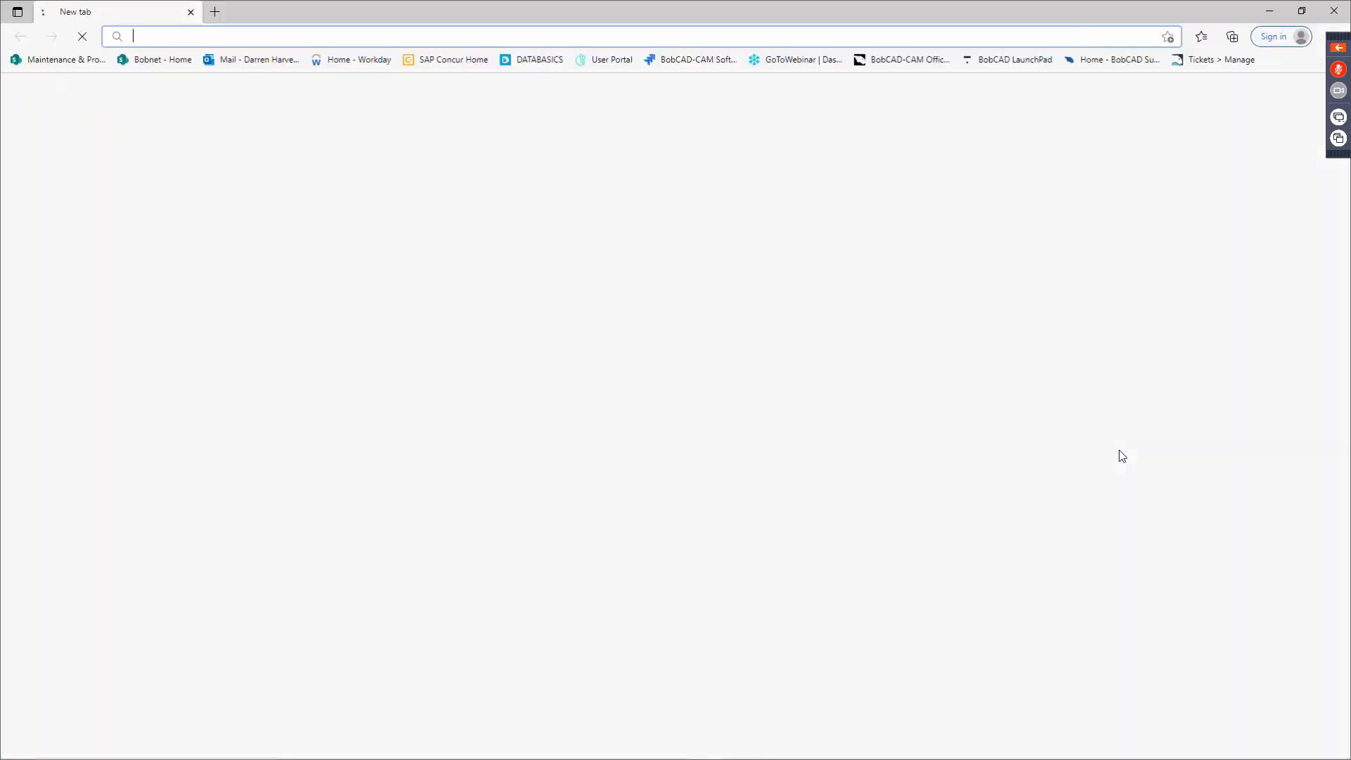
pyautogui.moveTo(319, 11); pyautogui.dragTo(233, 0)
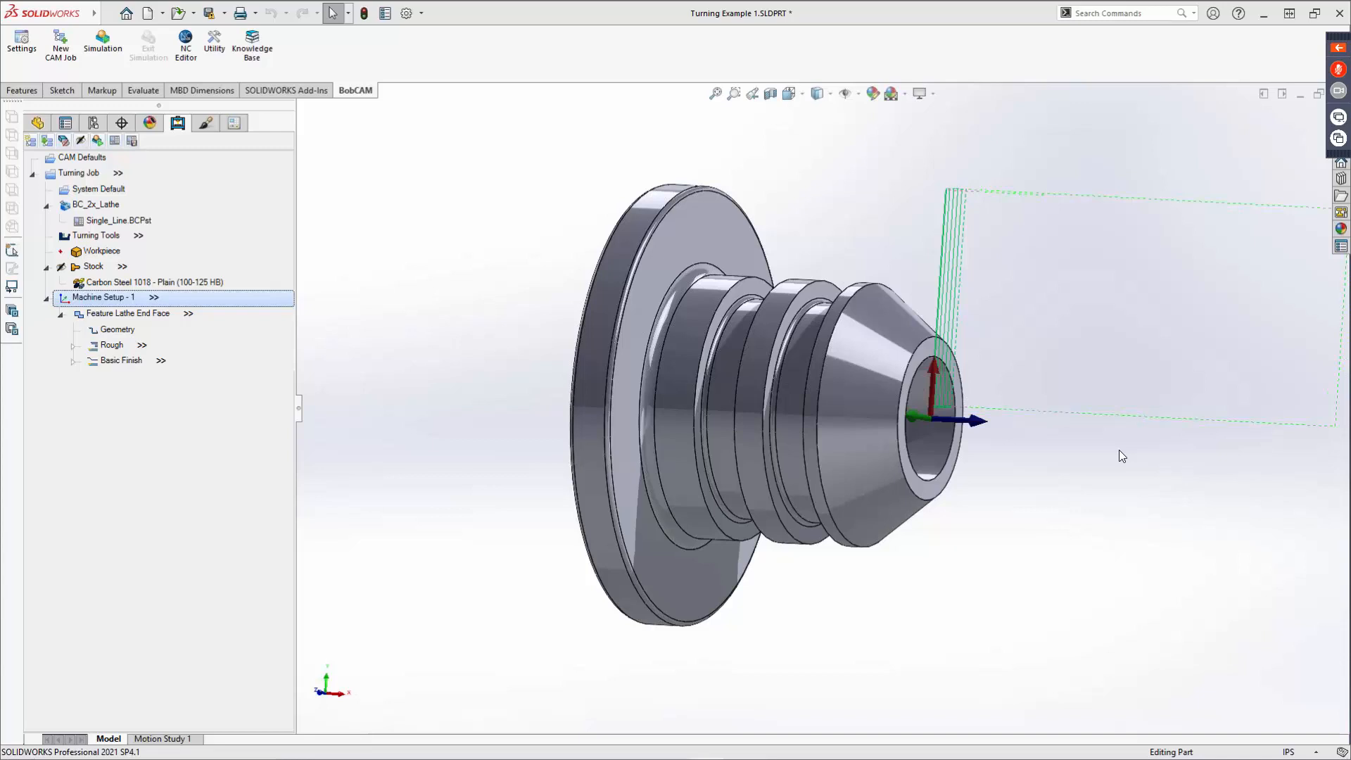
# Step: Examine from the front and at an angle how far the facing toolpath extends across the part's bore
pyautogui.click(794, 94)
pyautogui.click(794, 94)
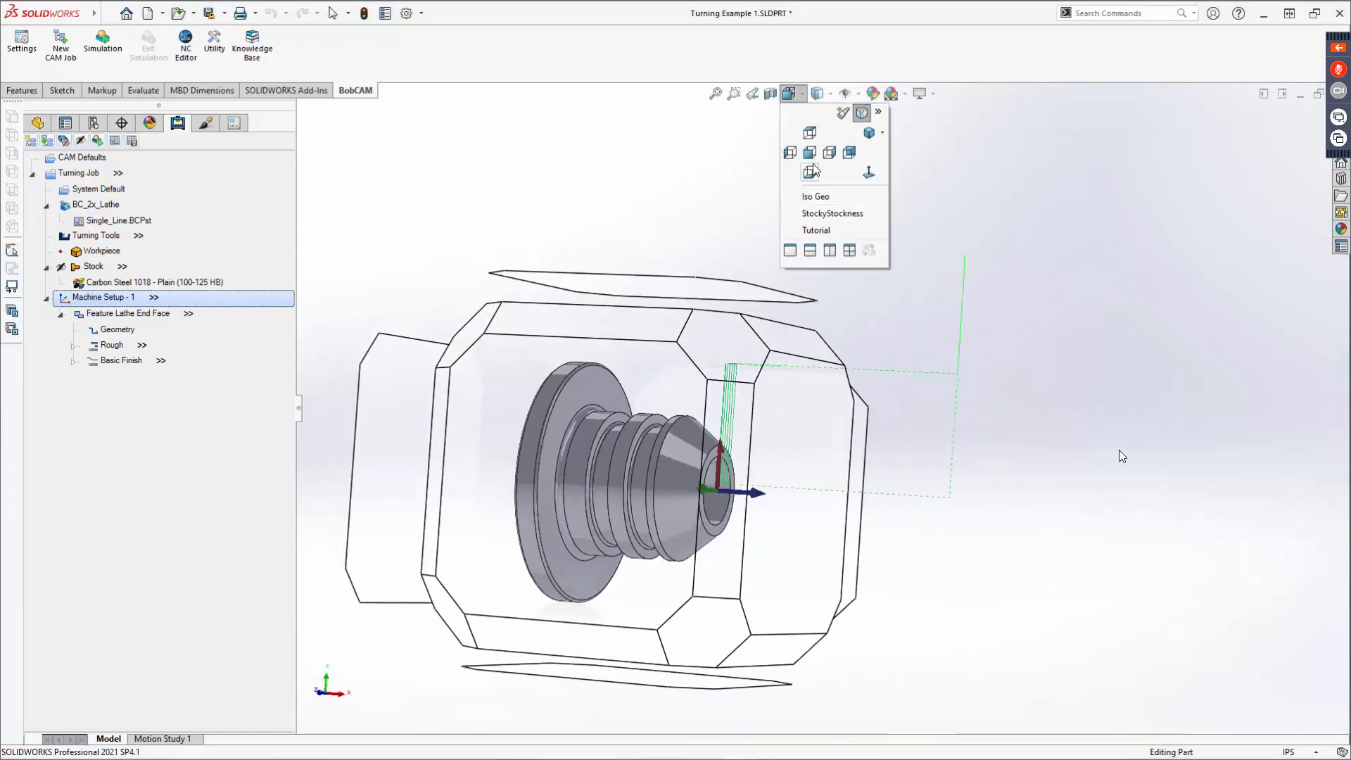
pyautogui.click(811, 171)
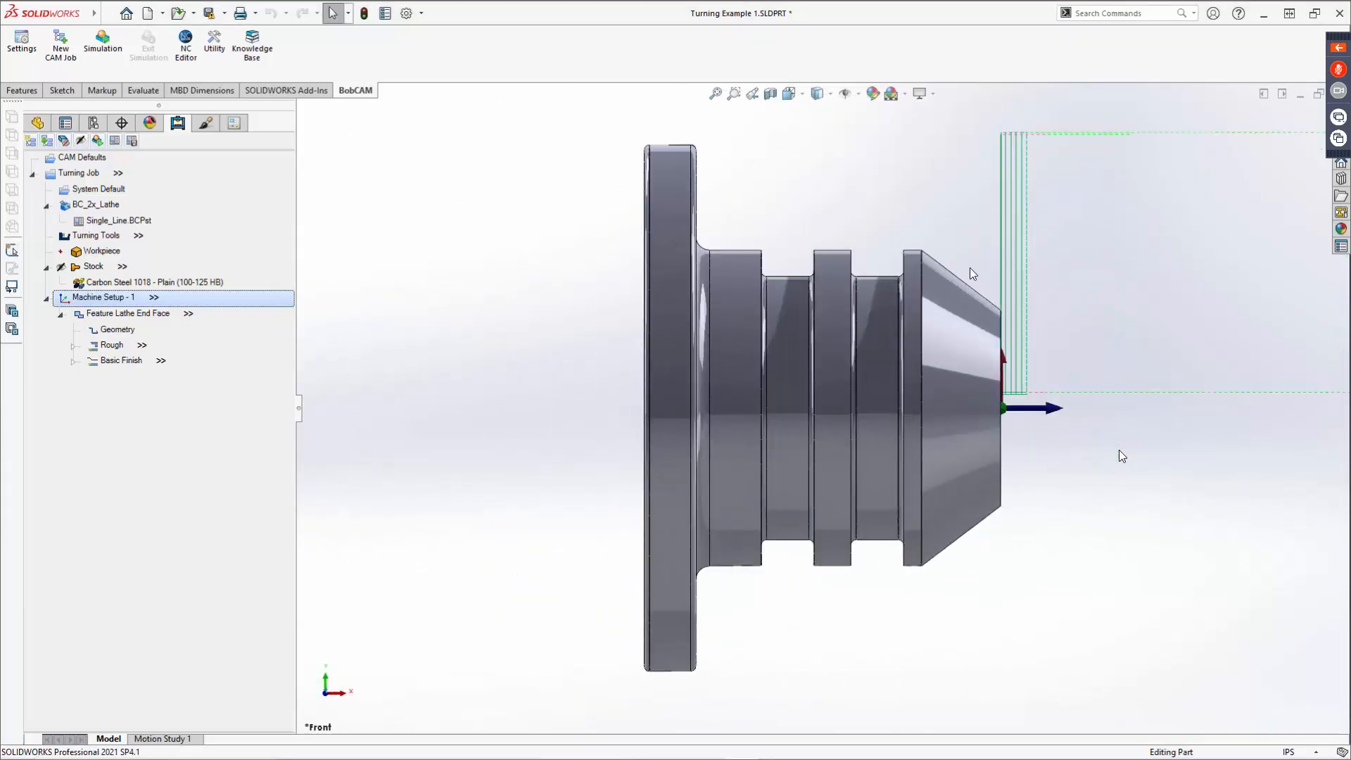
pyautogui.scroll(3, 960, 308)
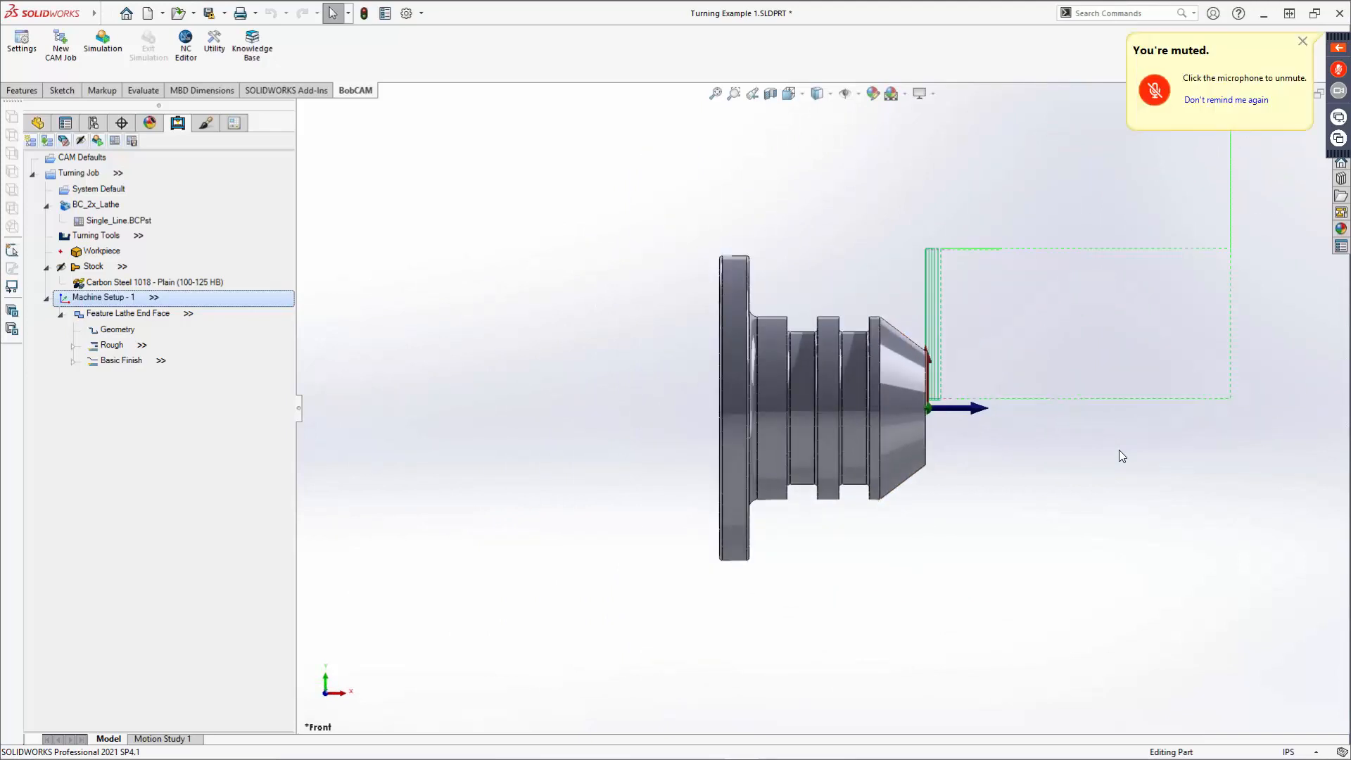
pyautogui.scroll(-4, 925, 386)
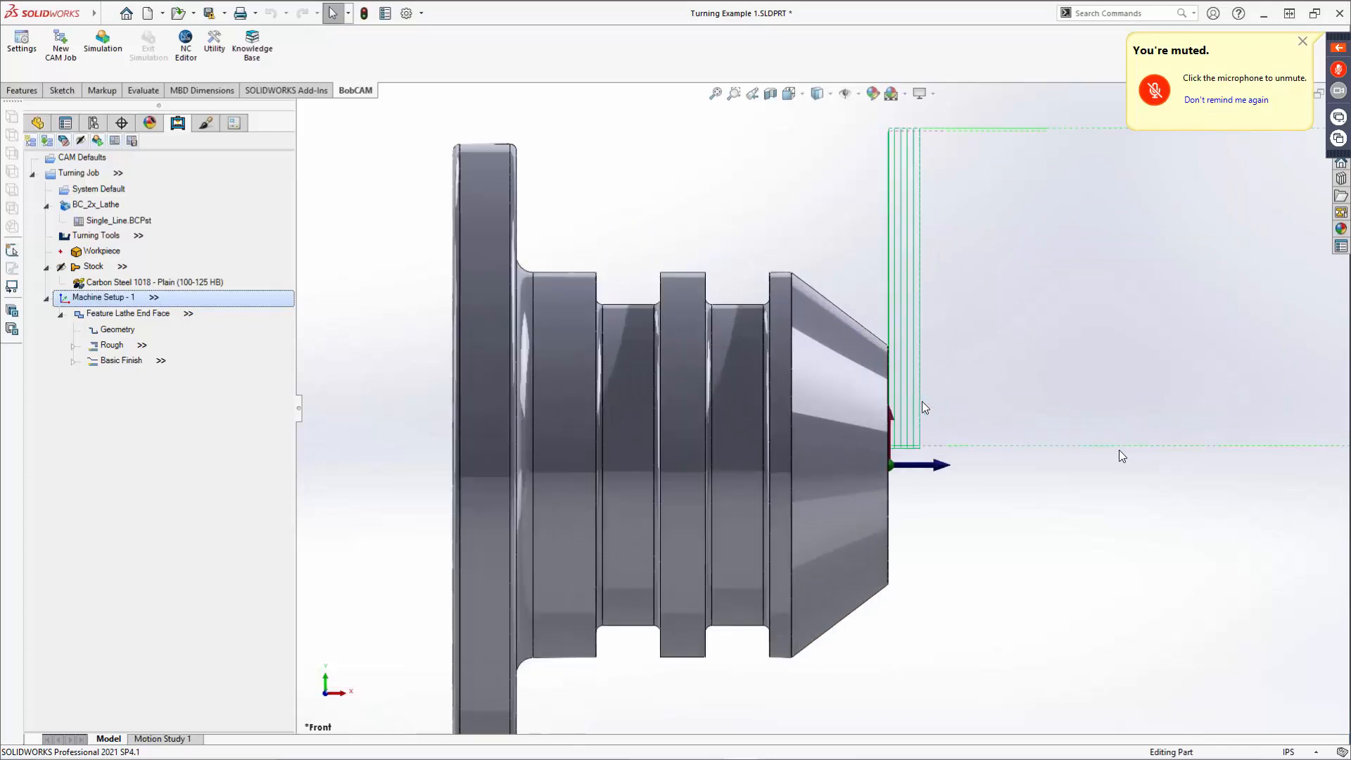
pyautogui.moveTo(906, 434); pyautogui.dragTo(876, 463, button='middle')
pyautogui.scroll(-3, 873, 454)
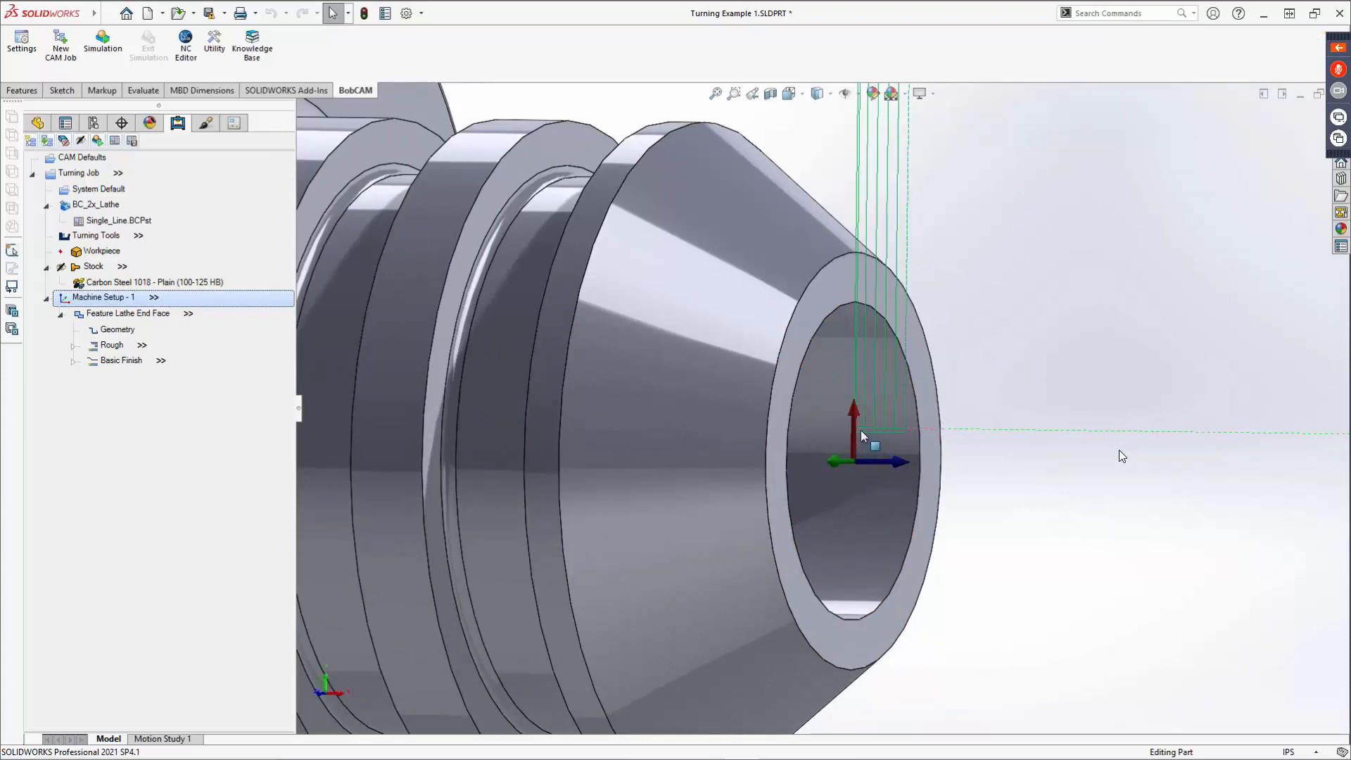
# Step: Change the End extension distance of the Lathe End Face feature to a positive value and recompute its toolpath
pyautogui.rightClick(124, 316)
pyautogui.click(135, 317)
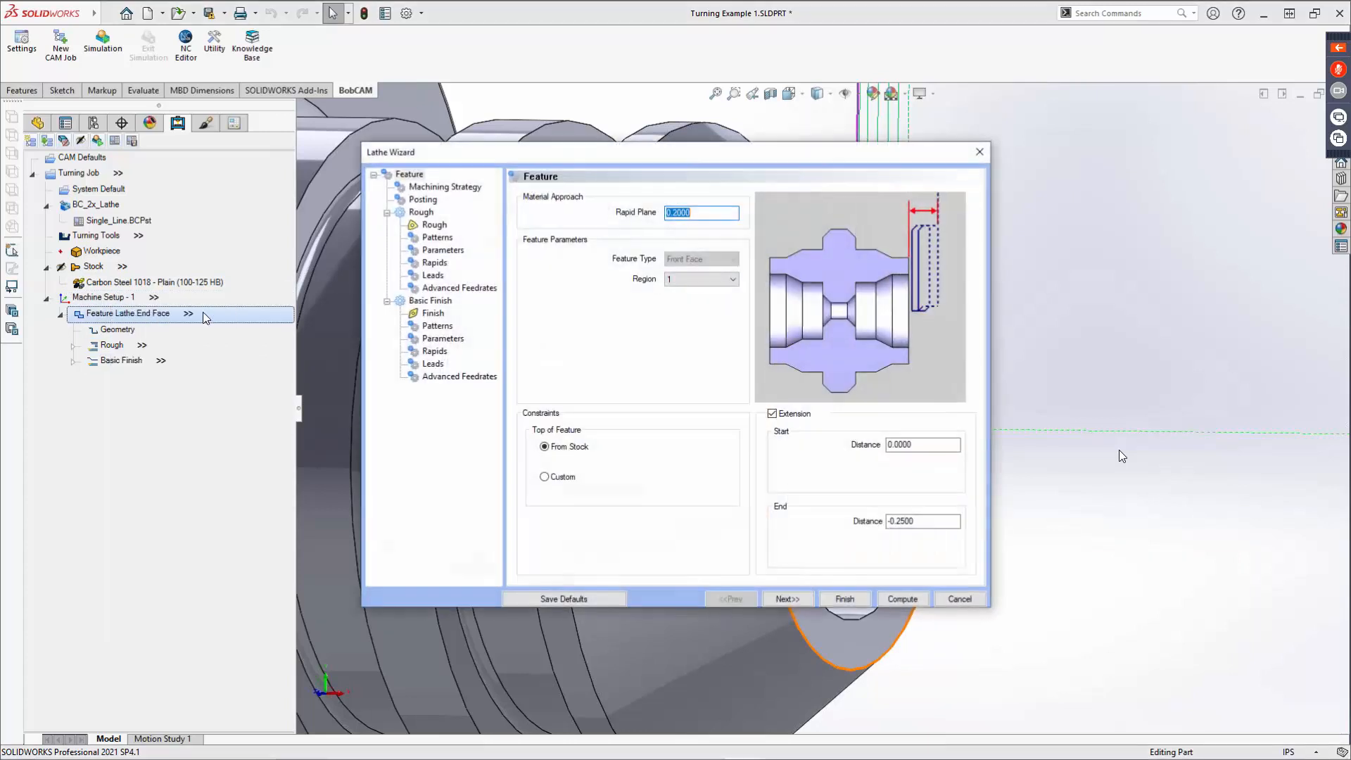
pyautogui.click(922, 521)
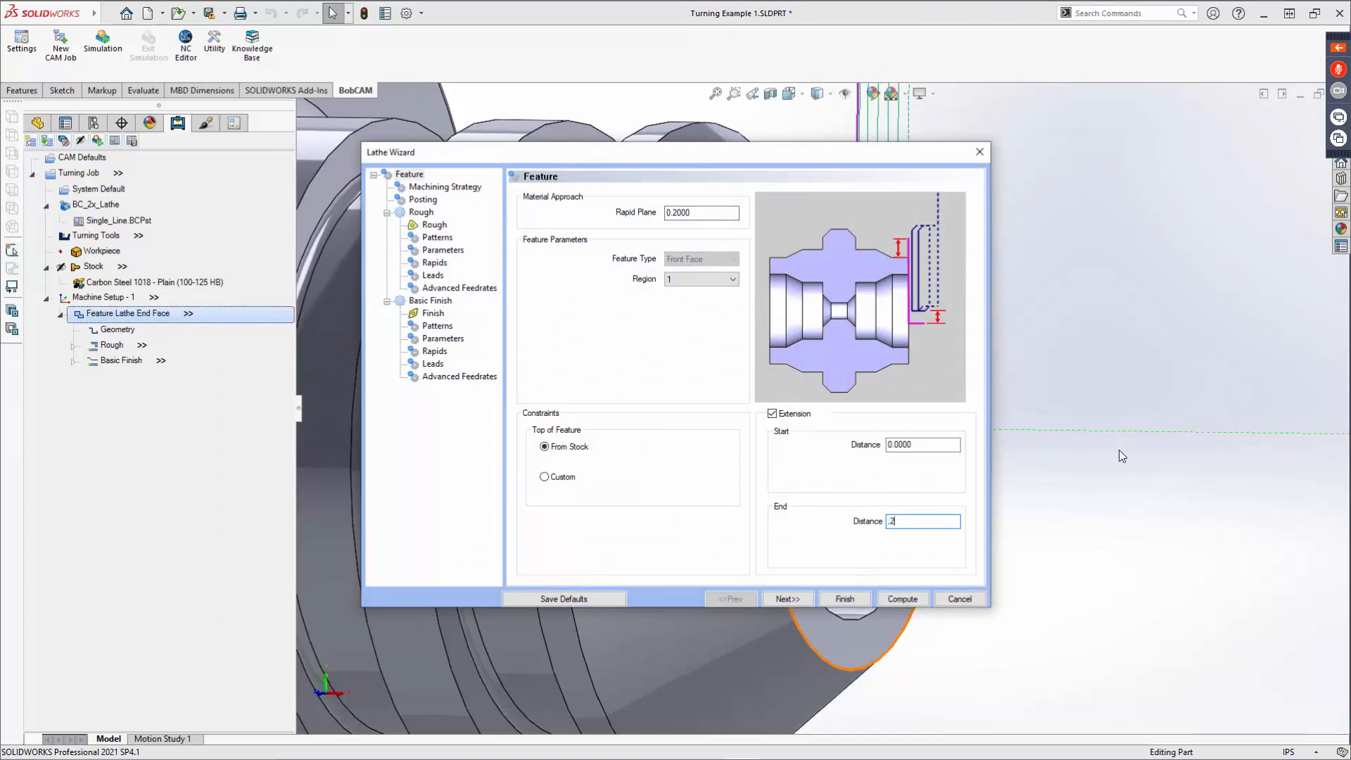
pyautogui.click(897, 599)
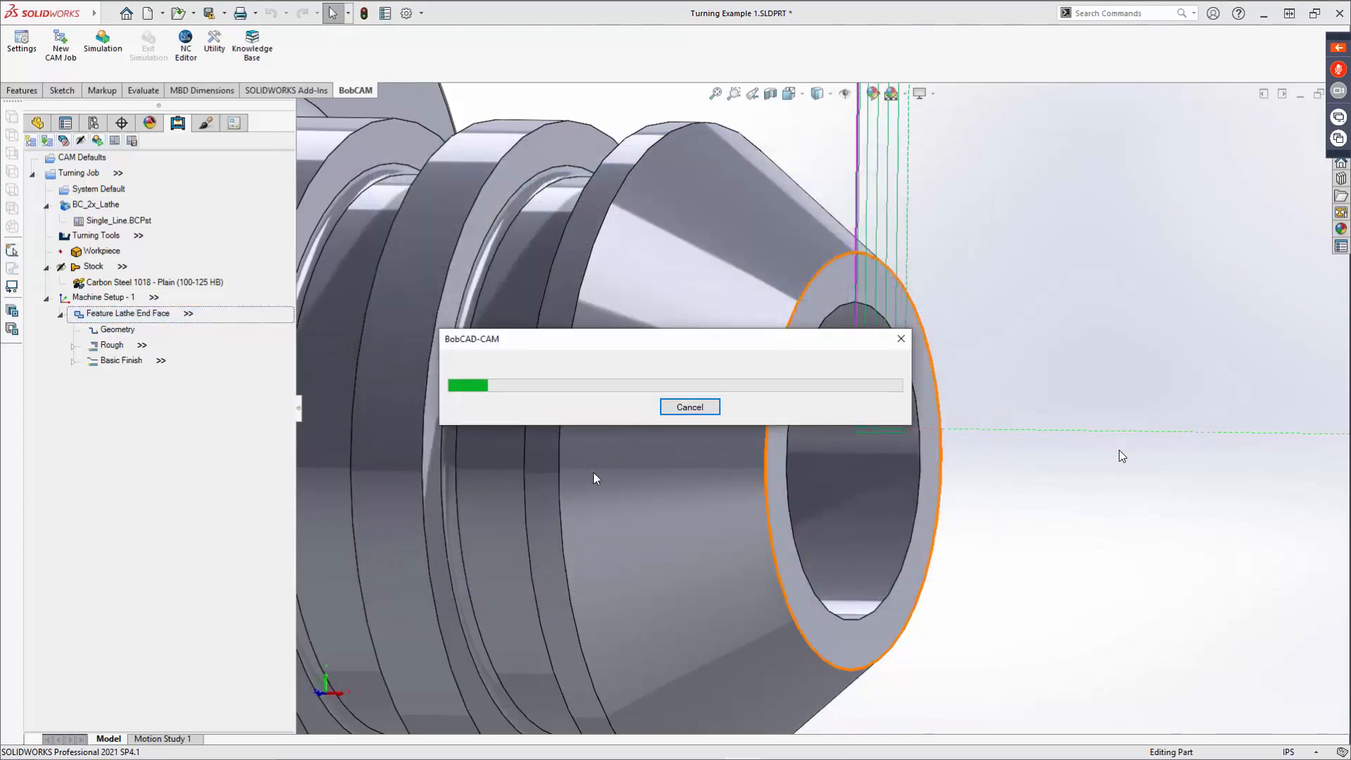
pyautogui.moveTo(662, 343); pyautogui.dragTo(687, 253)
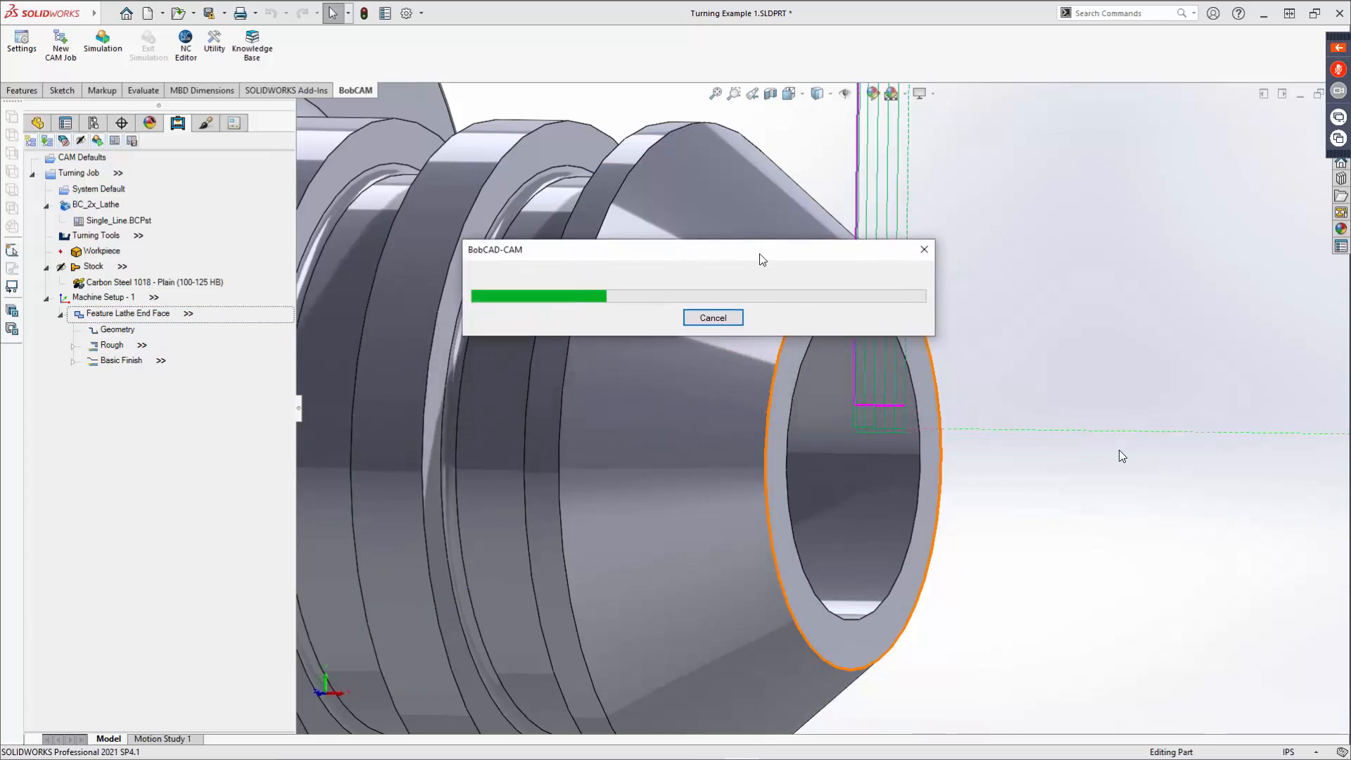
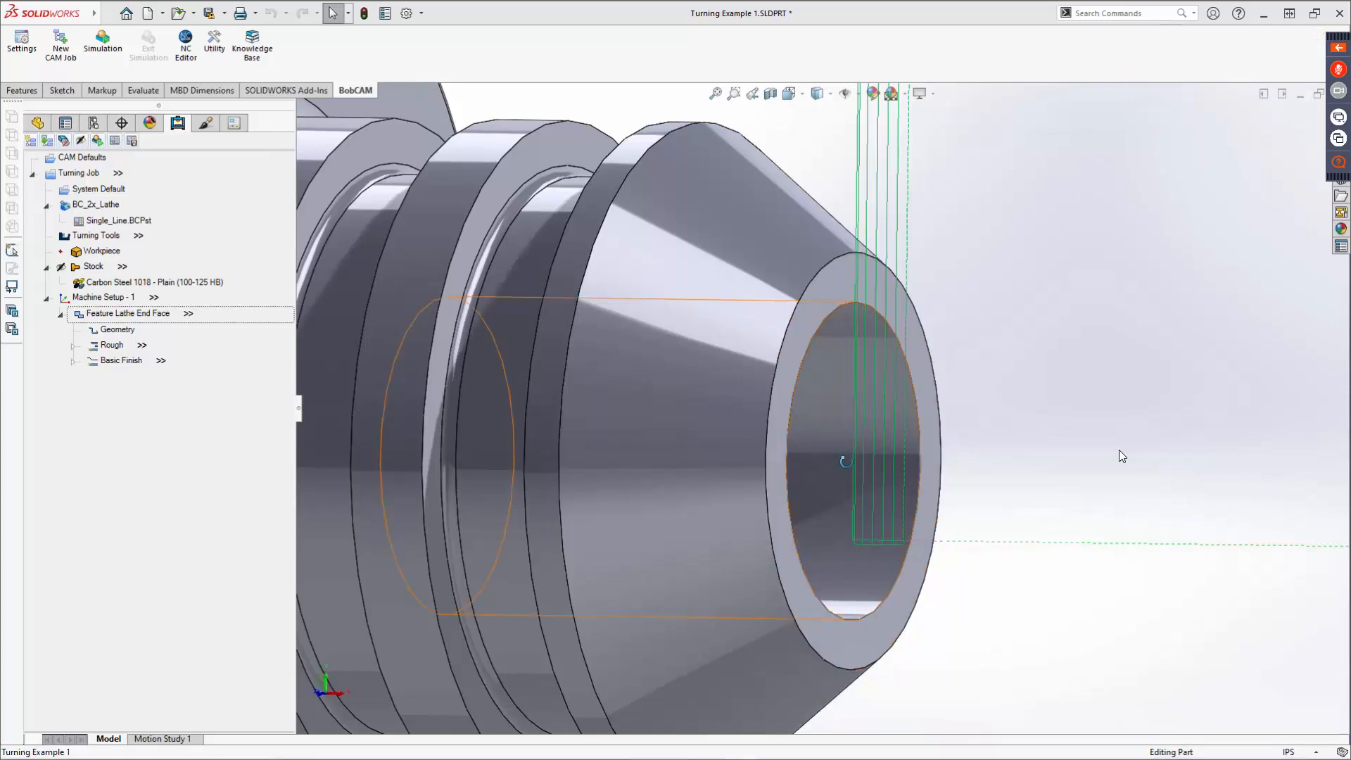
# Step: Review the posting settings, NC file extension and machine parameters in the CAM Defaults current settings, and leave without saving
pyautogui.moveTo(842, 459)
pyautogui.mouseDown(button='middle')
pyautogui.moveTo(857, 468)
pyautogui.moveTo(859, 512)
pyautogui.moveTo(860, 450)
pyautogui.mouseUp(button='middle')
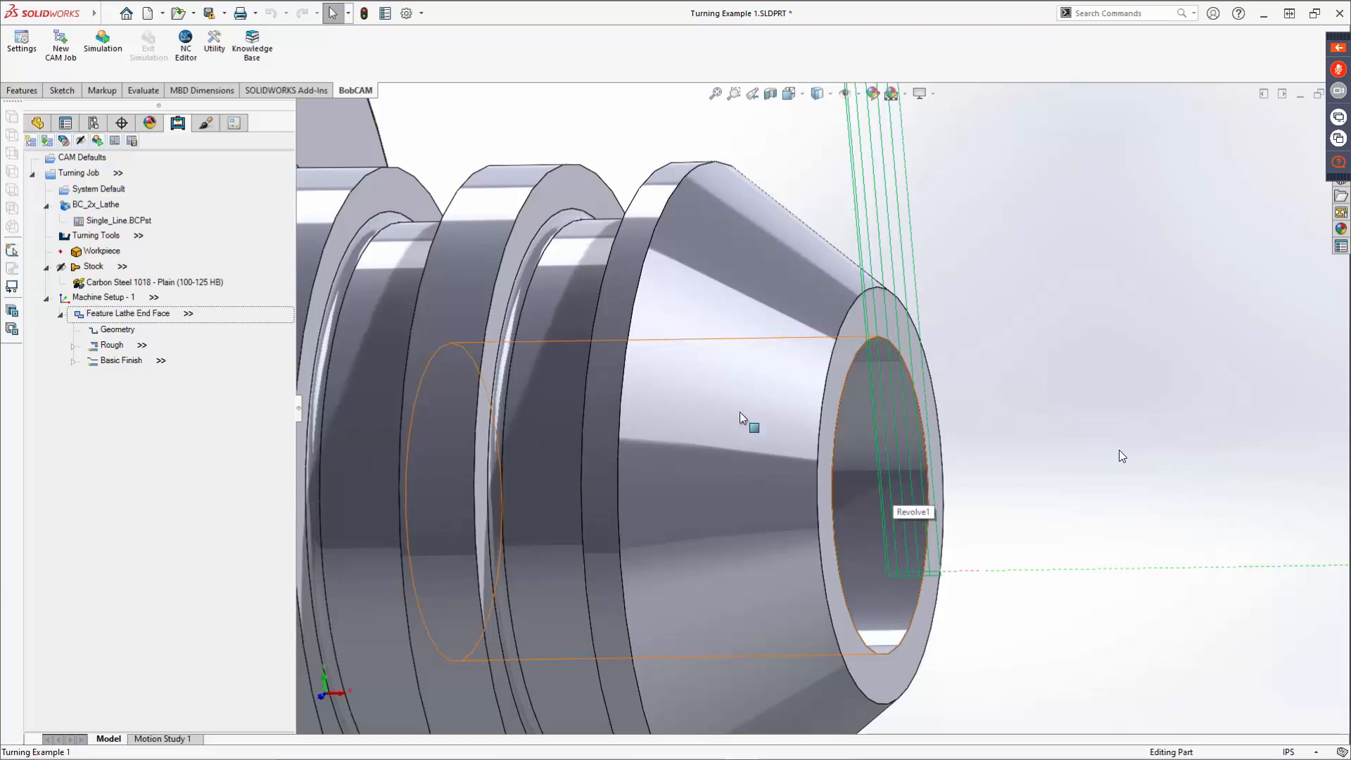
pyautogui.rightClick(68, 157)
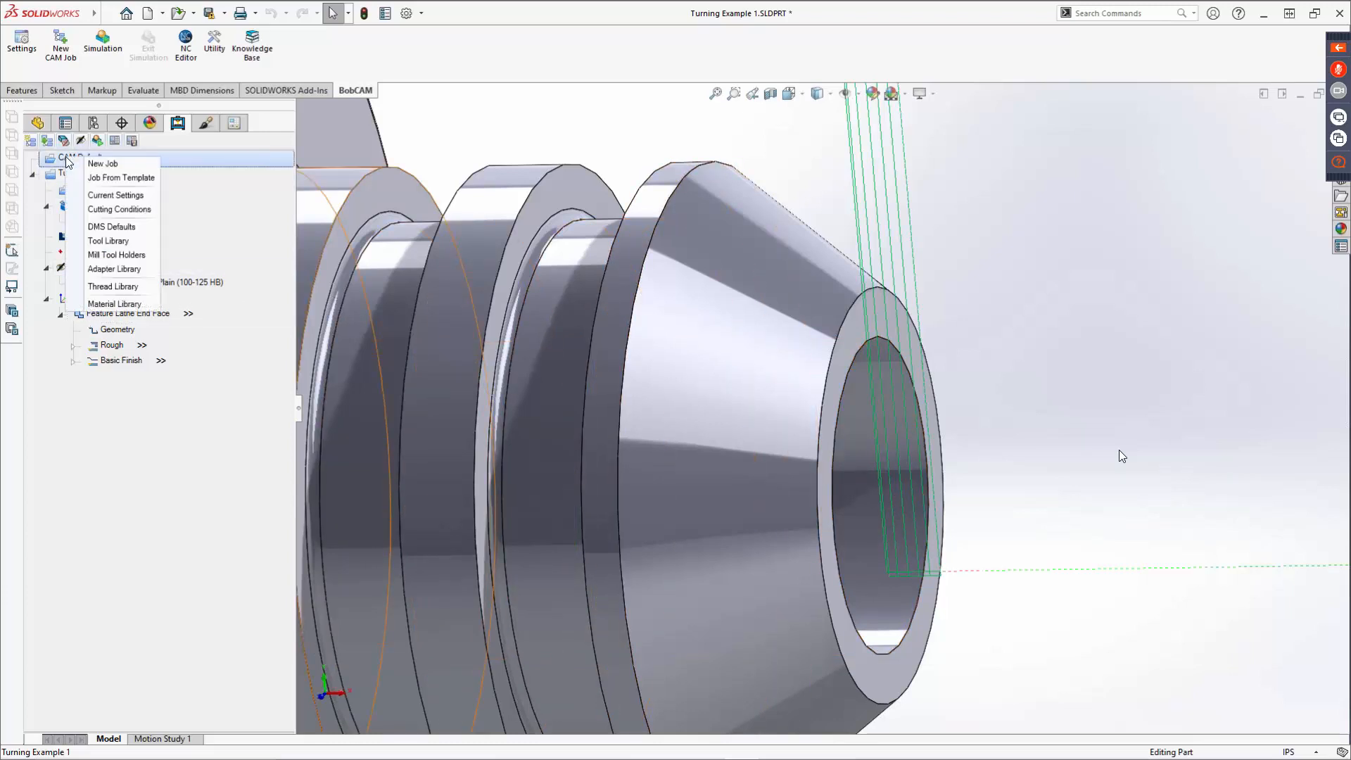
pyautogui.click(102, 196)
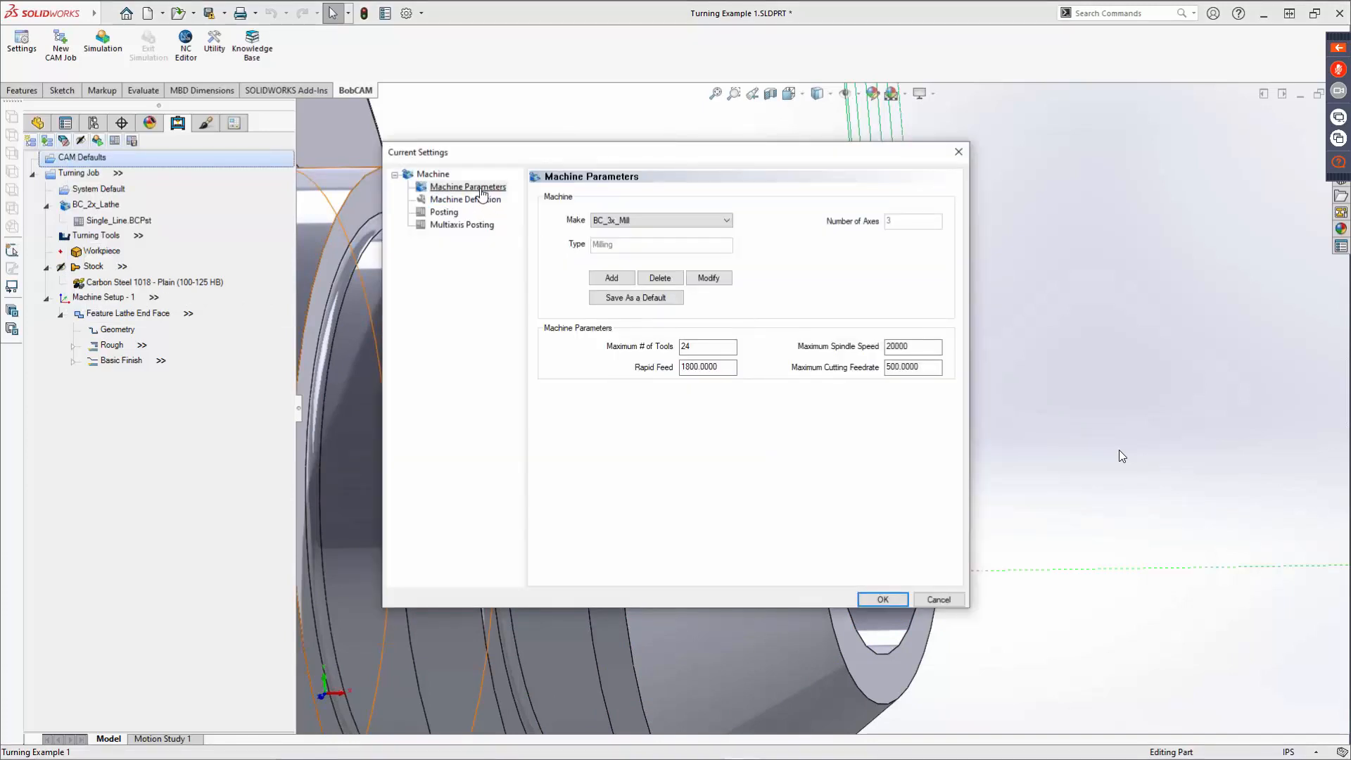
pyautogui.click(445, 213)
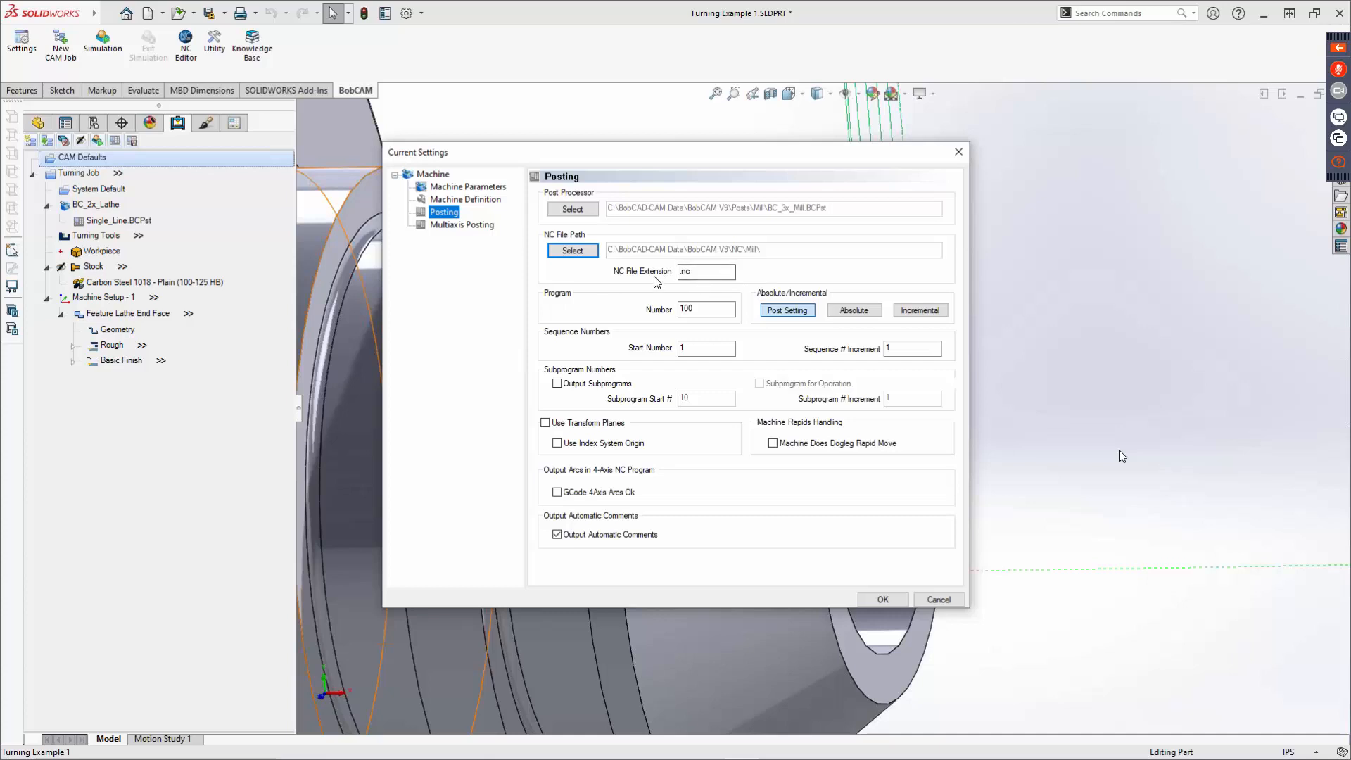
pyautogui.doubleClick(701, 274)
pyautogui.click(476, 187)
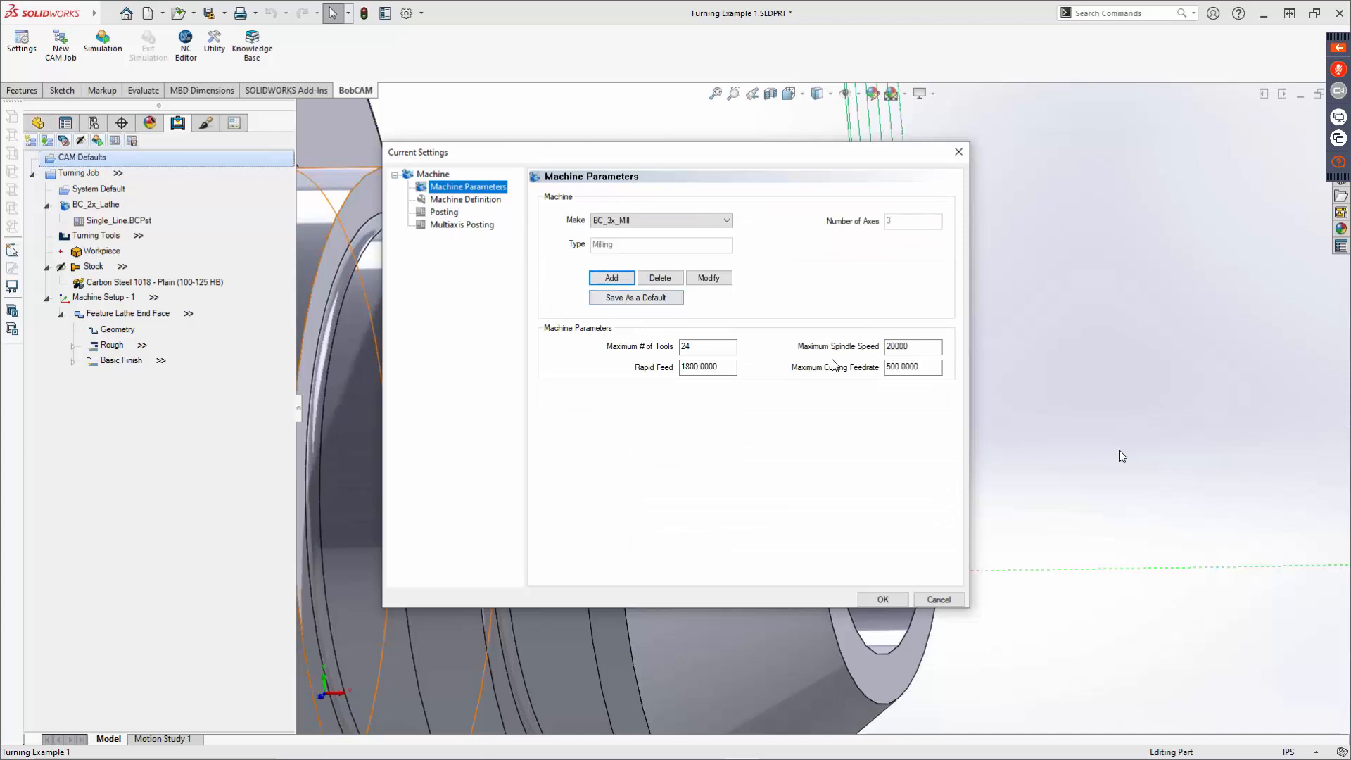
pyautogui.click(948, 599)
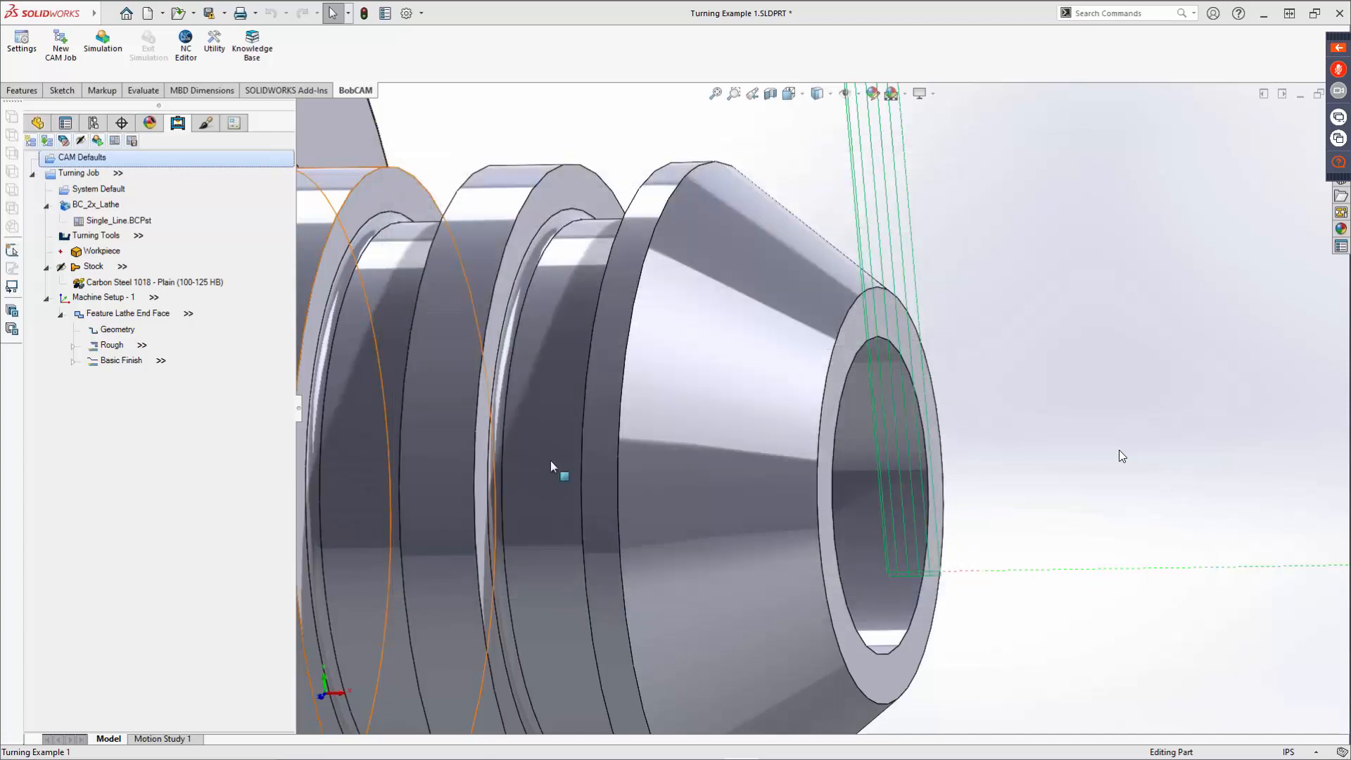
# Step: Review the NC file extension and posting settings in the Turning Job's current settings, and leave without saving
pyautogui.rightClick(83, 176)
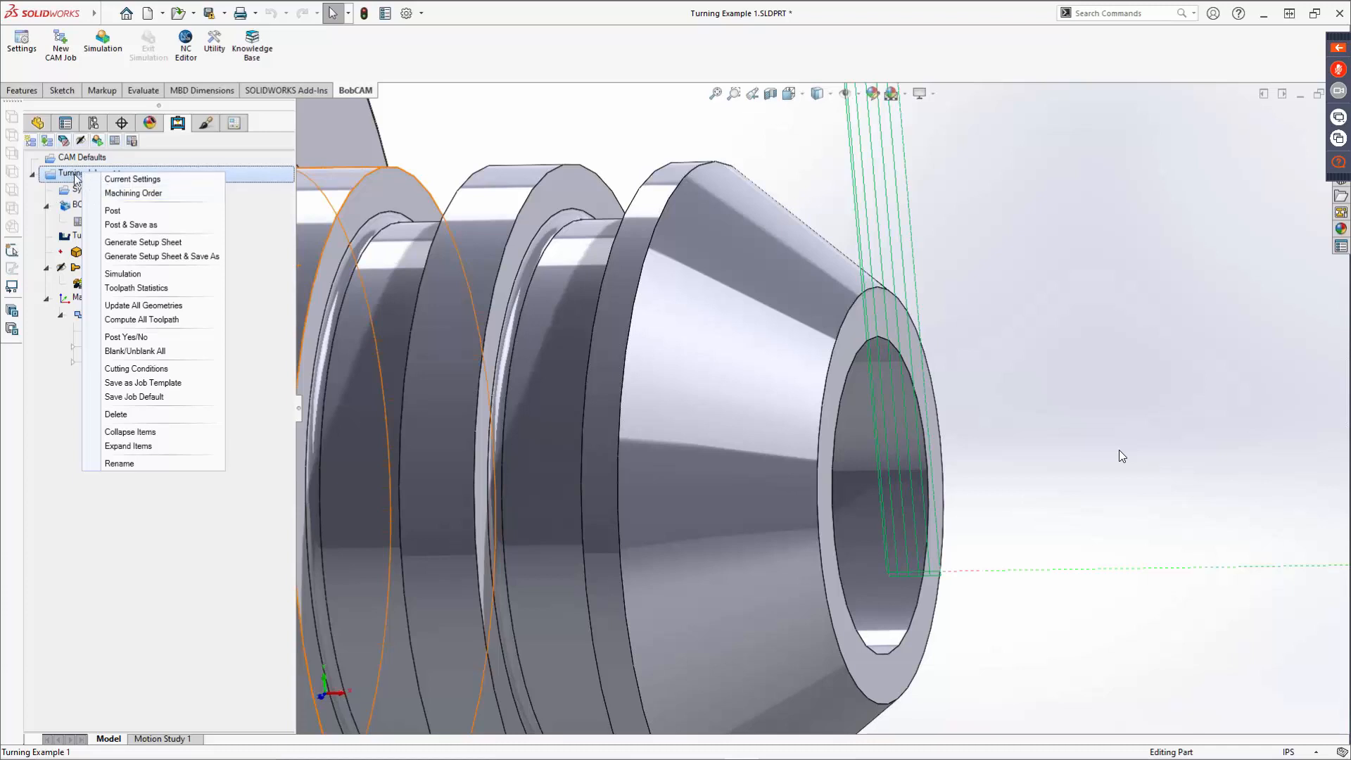
pyautogui.click(99, 180)
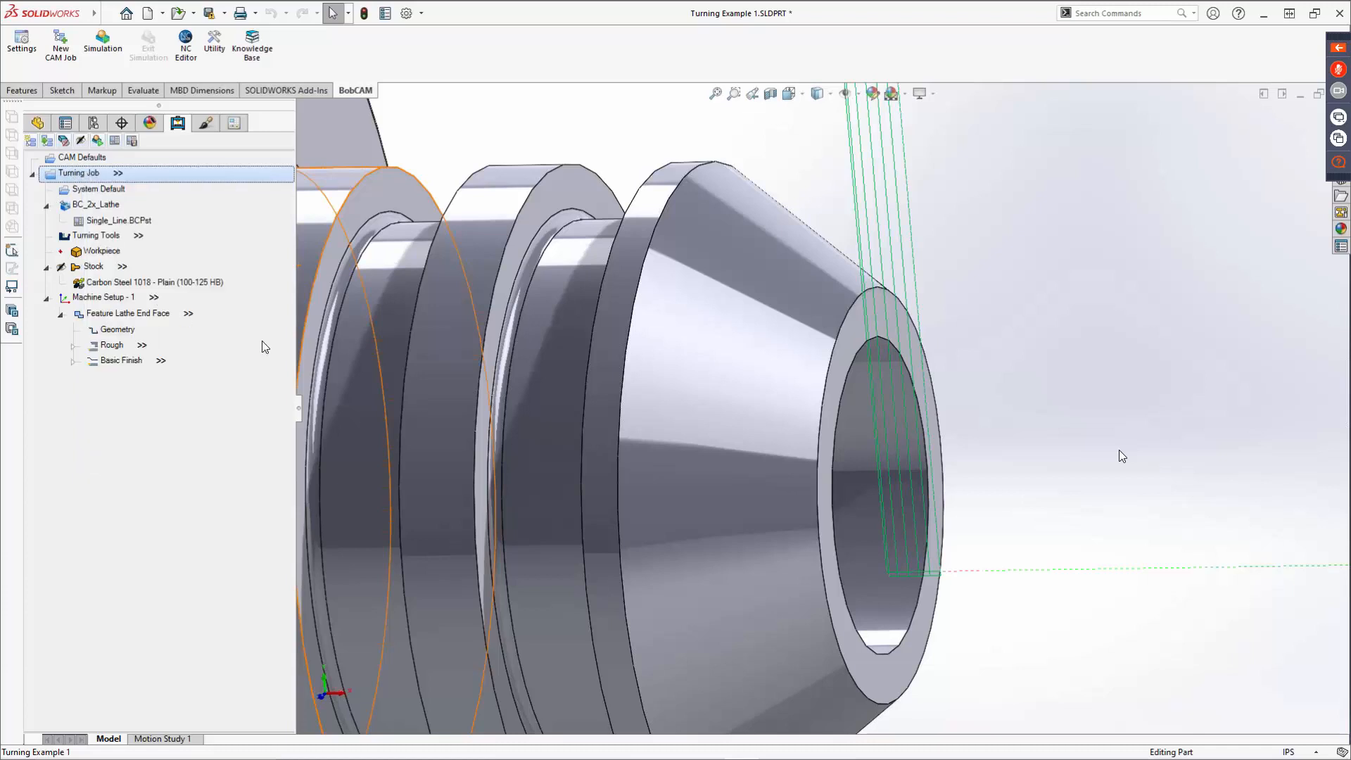
pyautogui.click(447, 201)
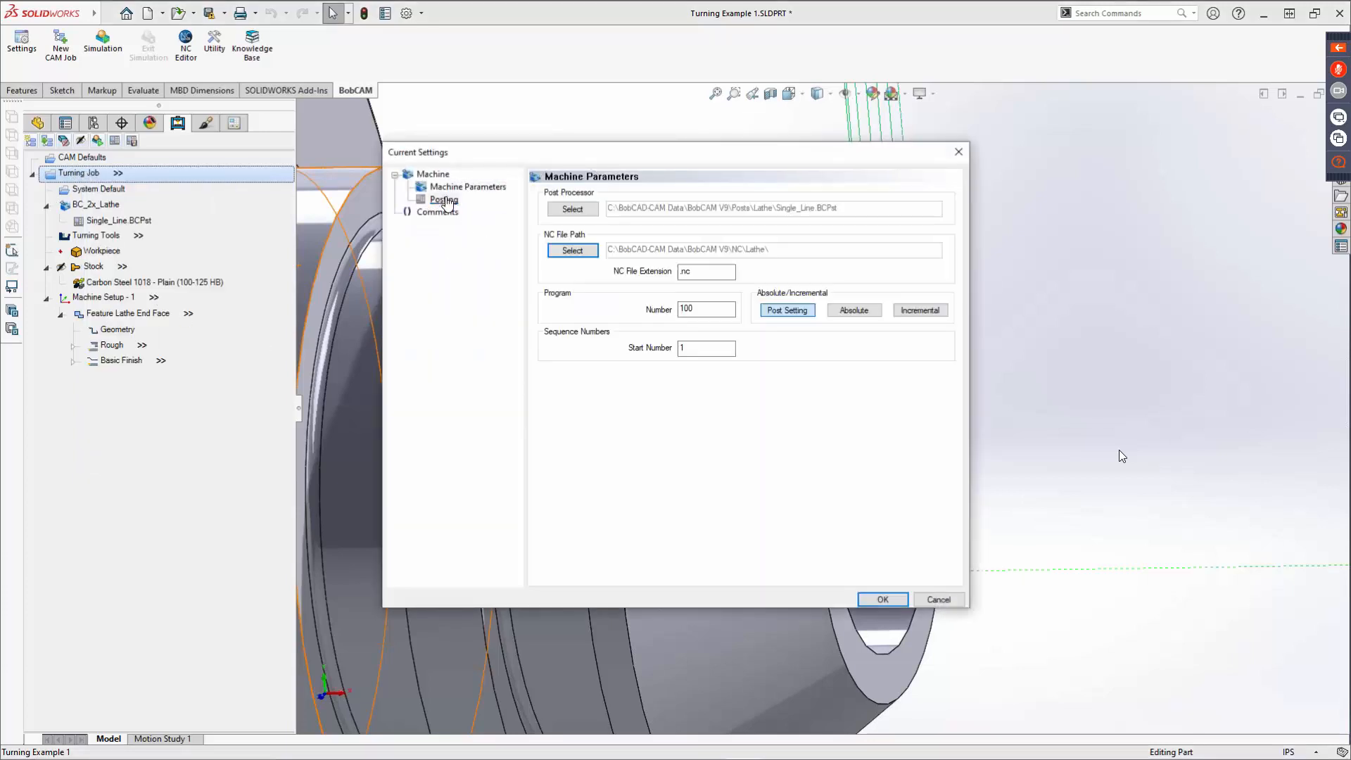
pyautogui.moveTo(703, 273); pyautogui.dragTo(629, 275)
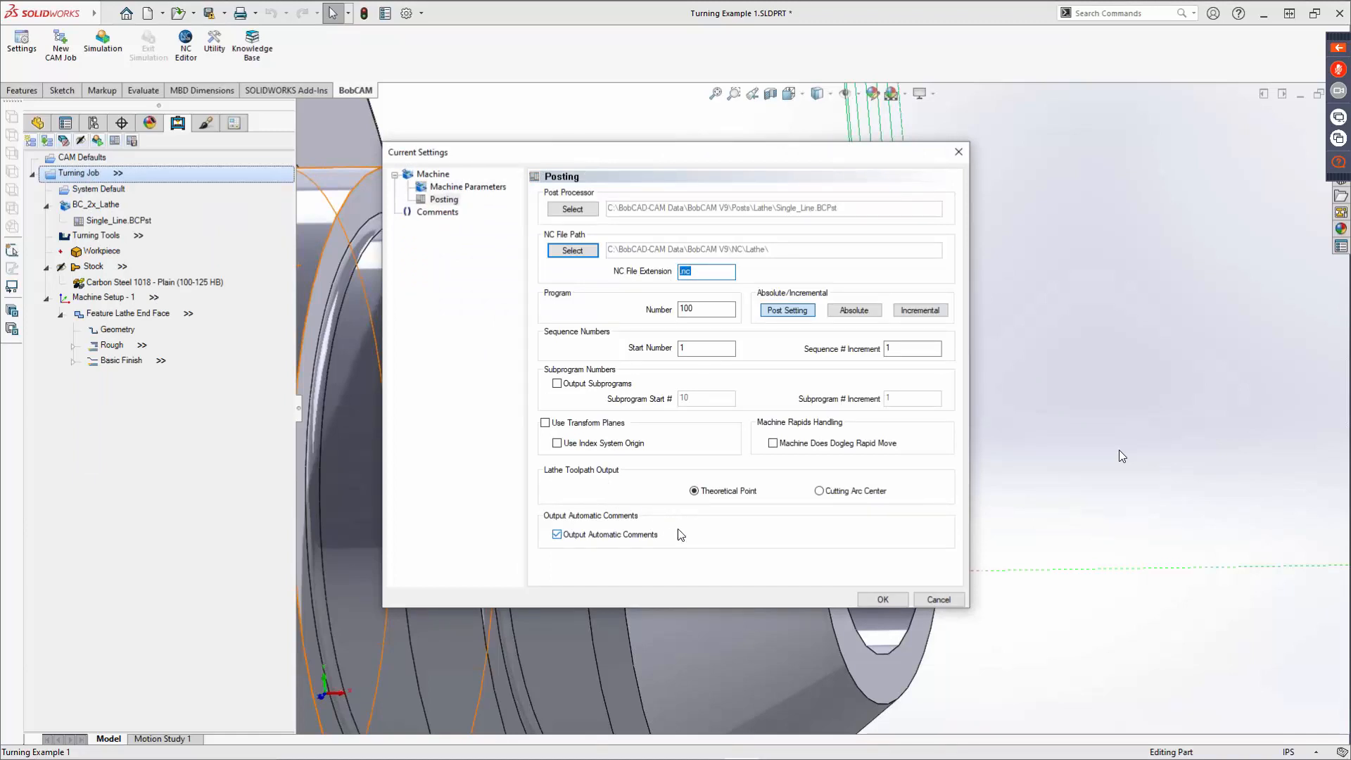
pyautogui.click(942, 601)
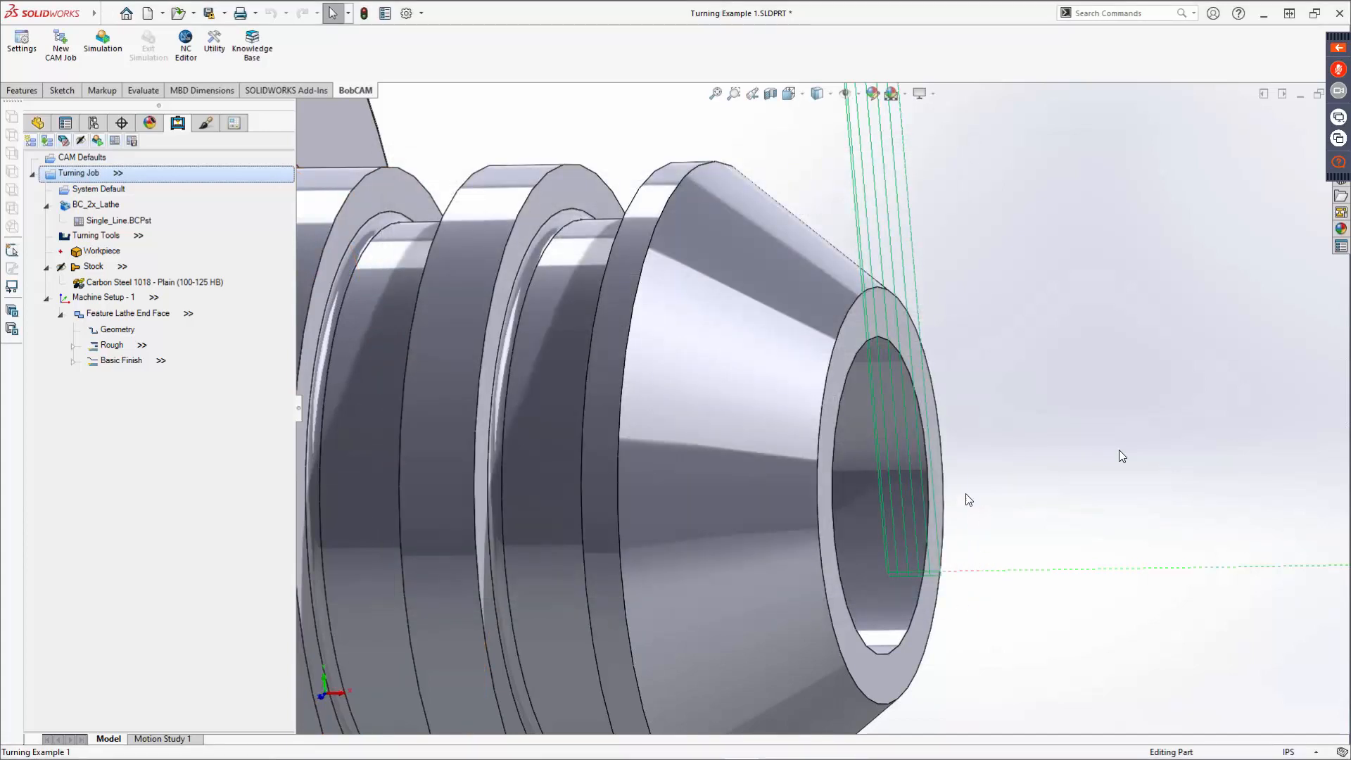
pyautogui.scroll(6, 905, 445)
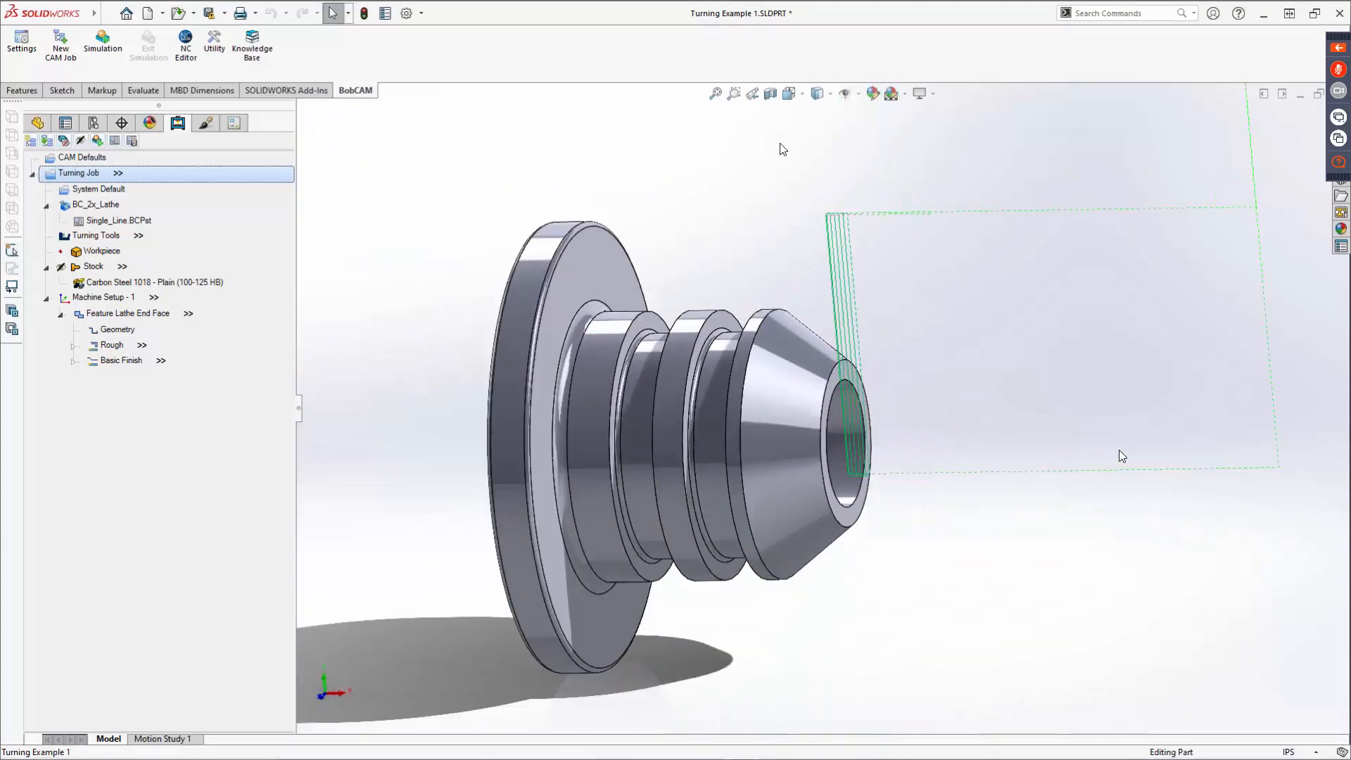
# Step: From the front, backplot the end face feature's Rough operation and step through its successive facing passes
pyautogui.click(789, 94)
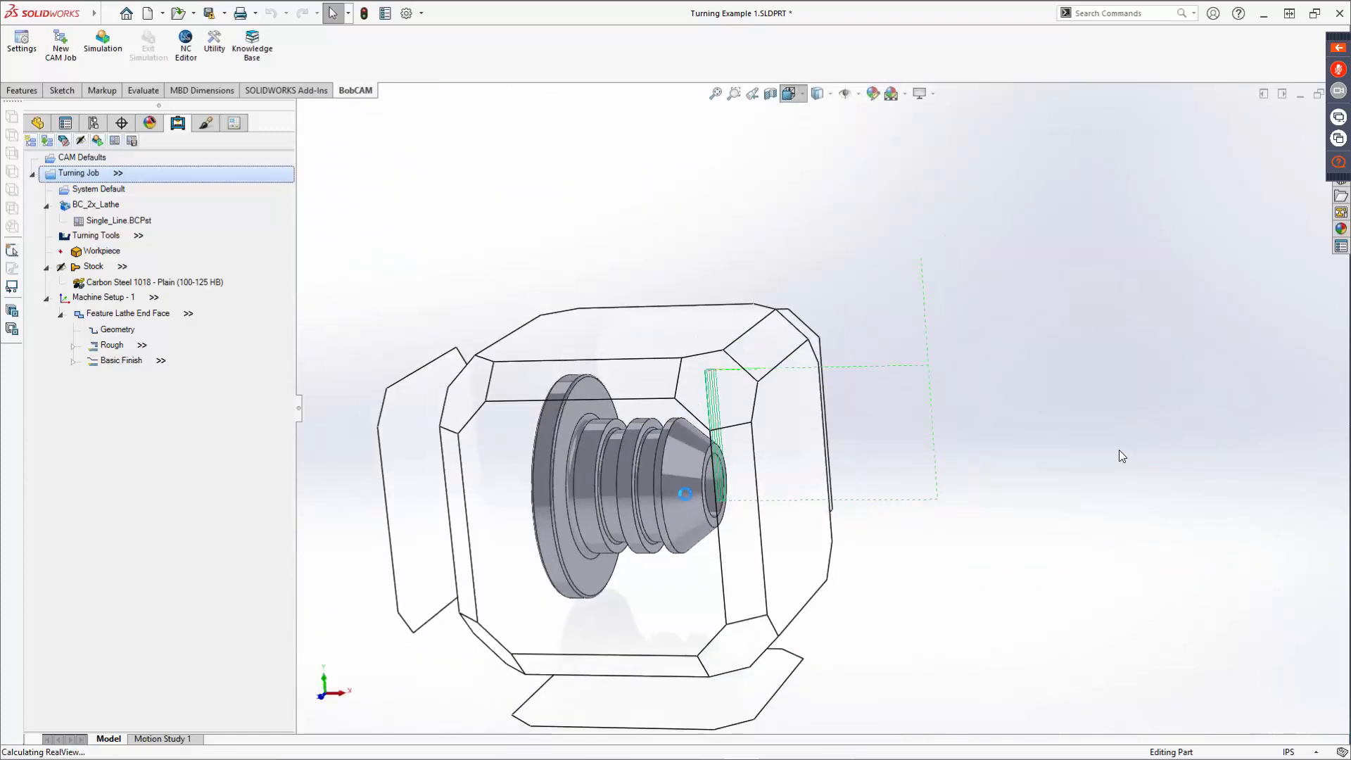
pyautogui.click(662, 511)
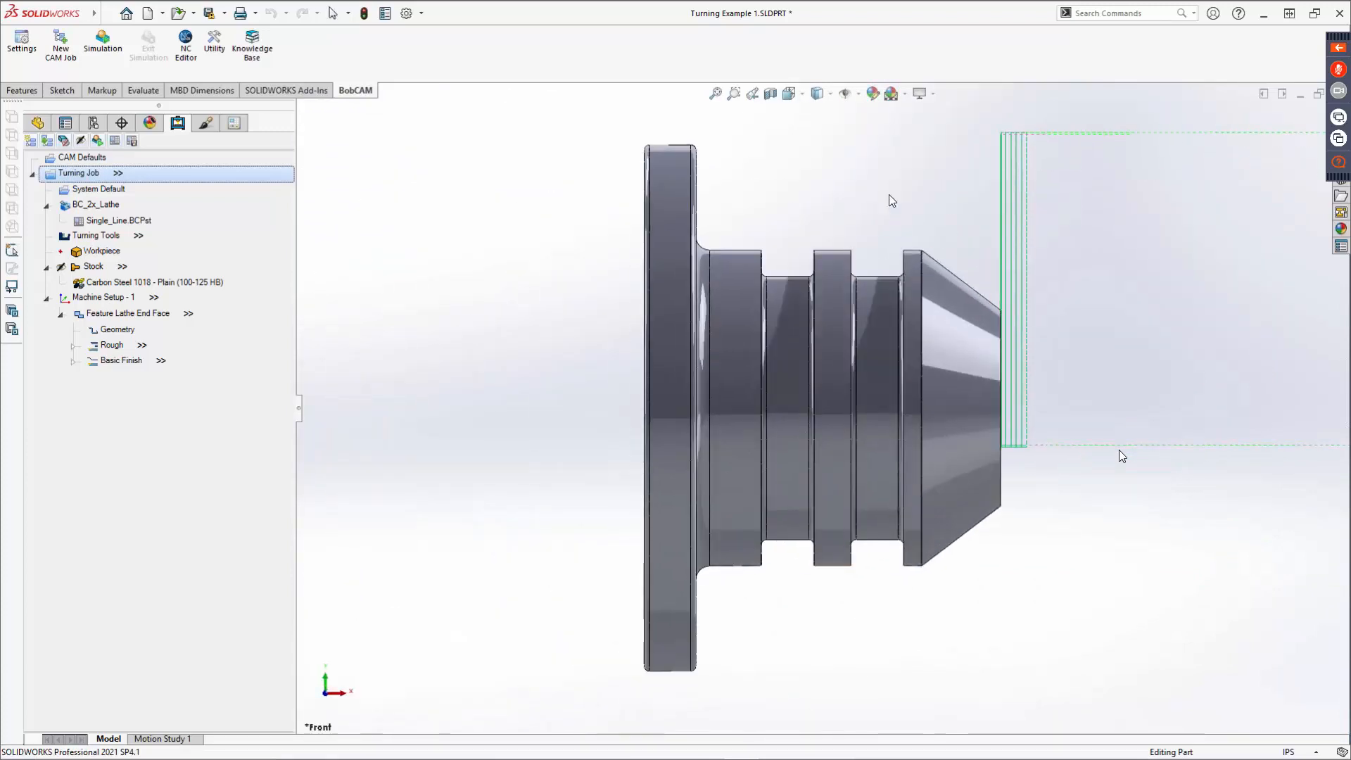
pyautogui.scroll(-1, 1079, 370)
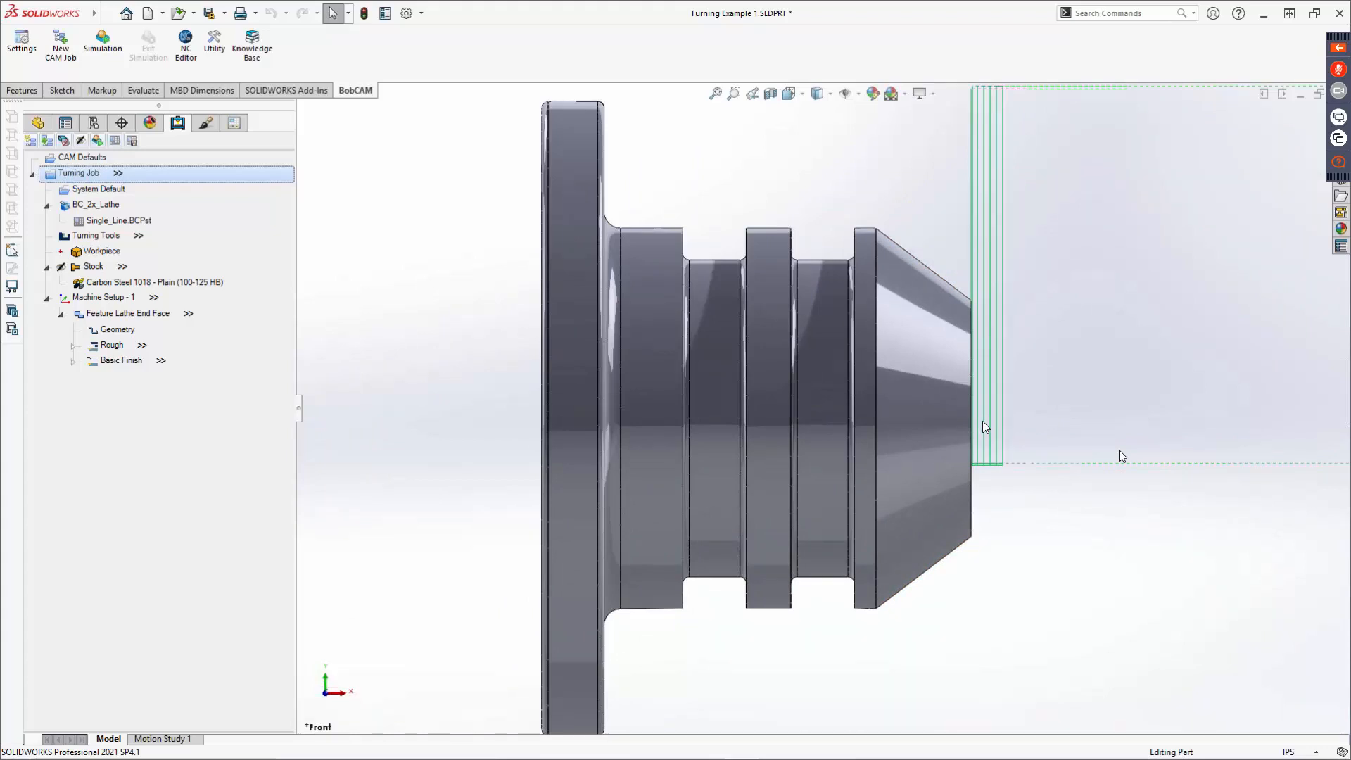
pyautogui.rightClick(110, 348)
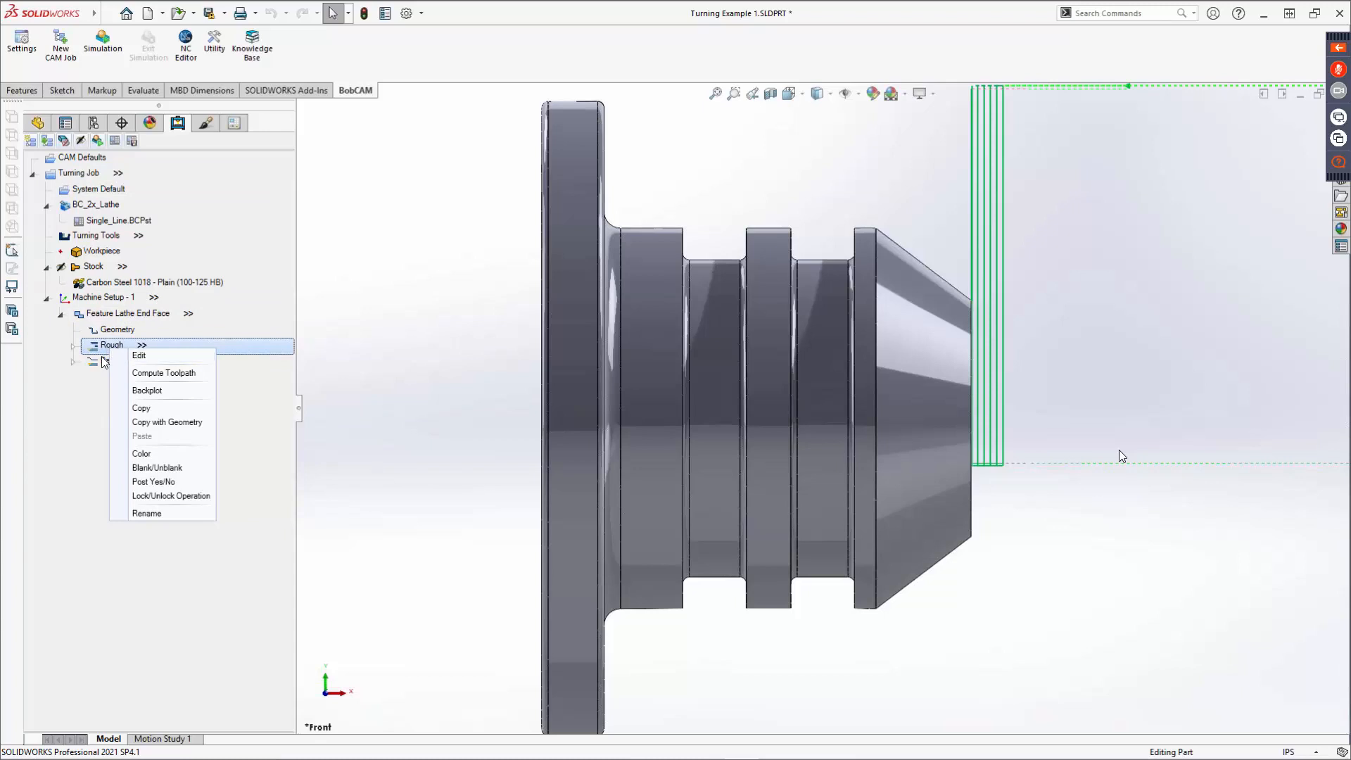
pyautogui.click(133, 391)
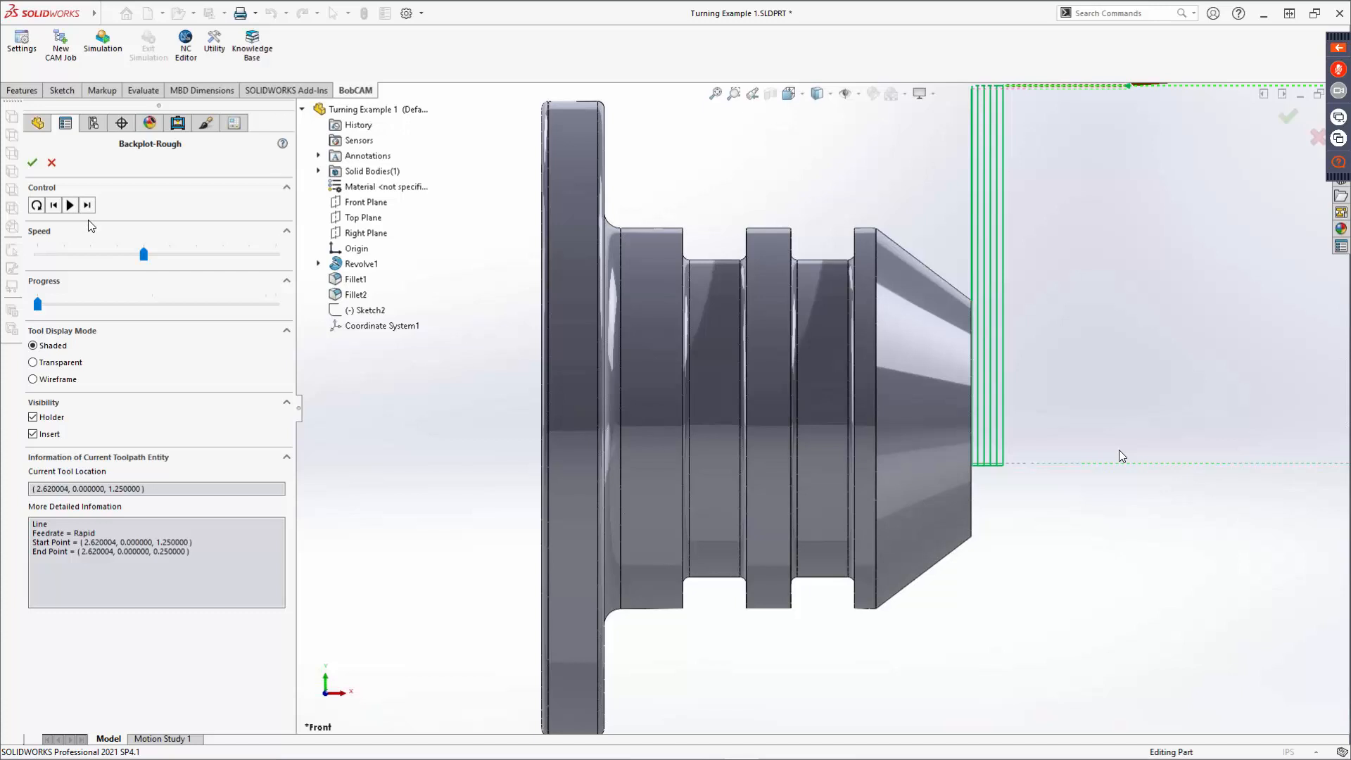
pyautogui.click(87, 205)
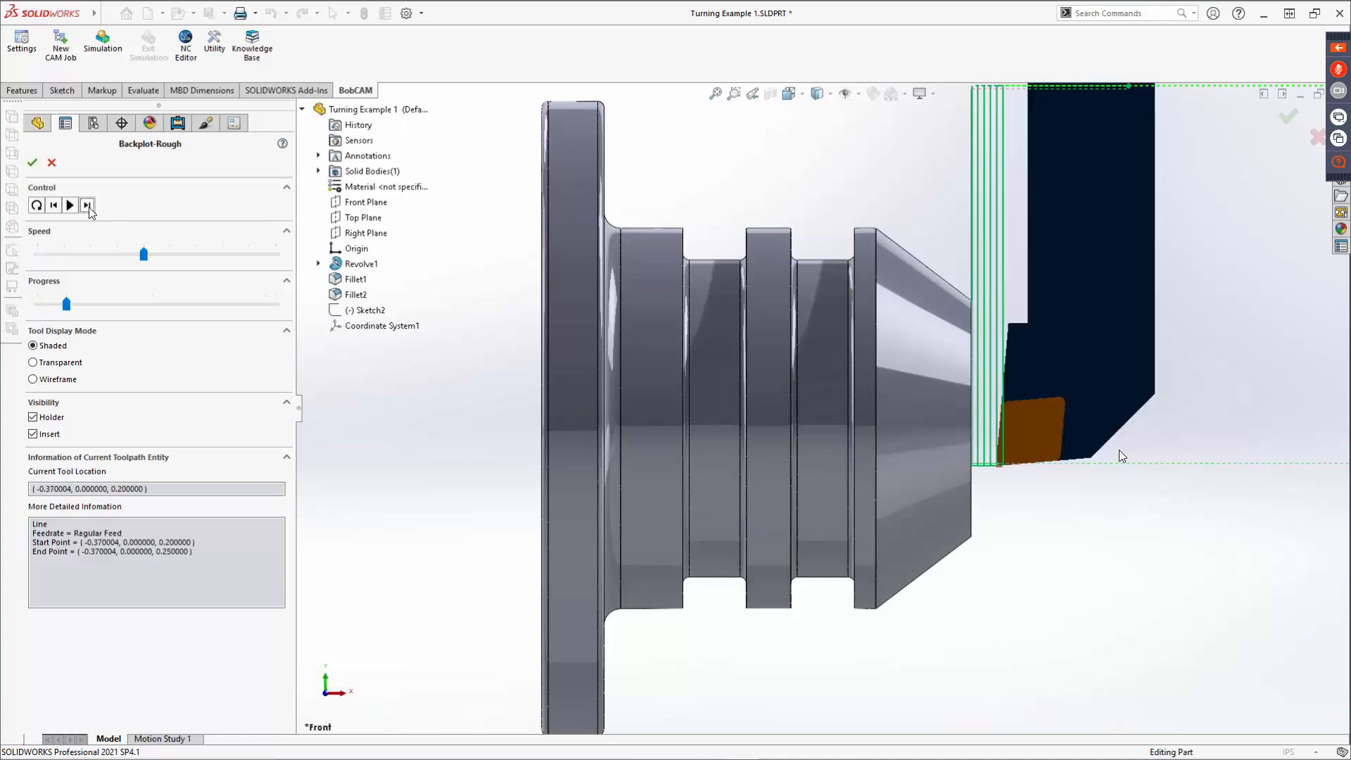
pyautogui.scroll(3, 832, 506)
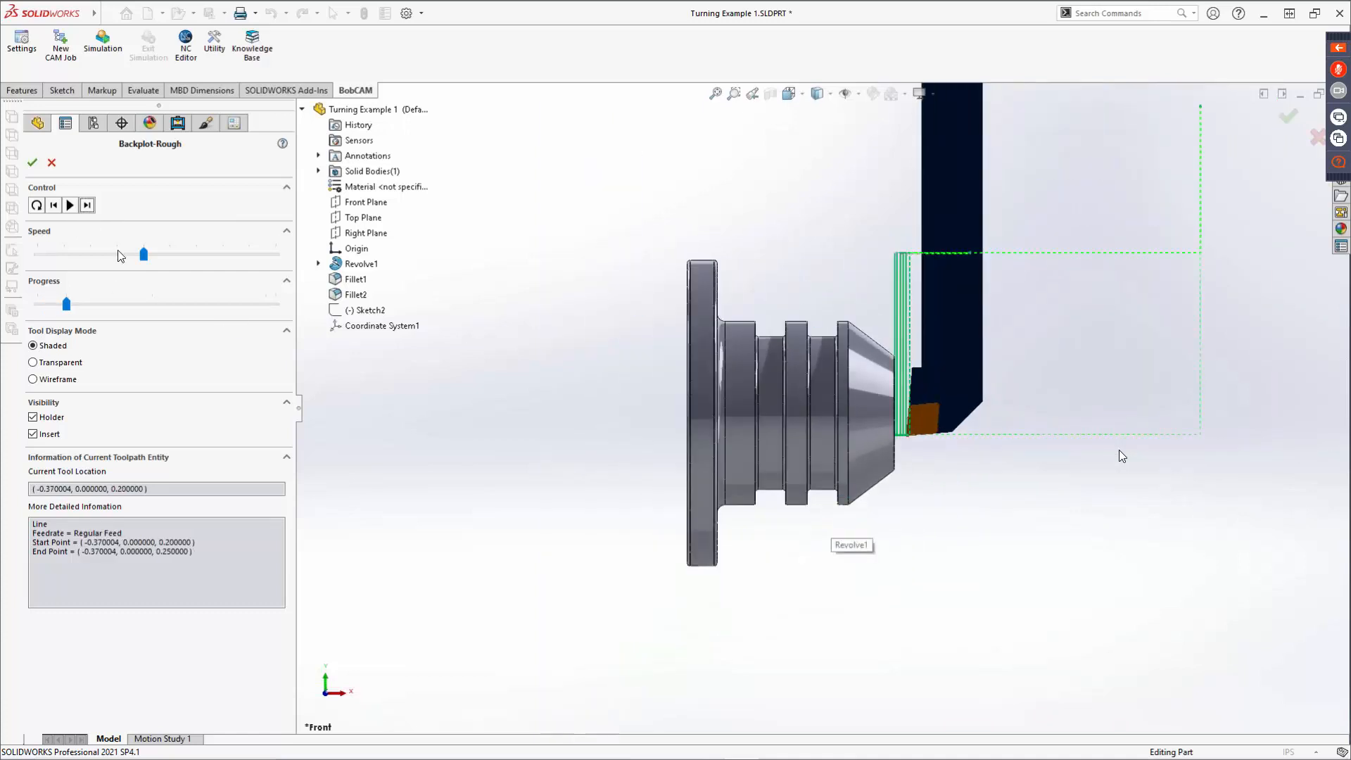
pyautogui.click(88, 205)
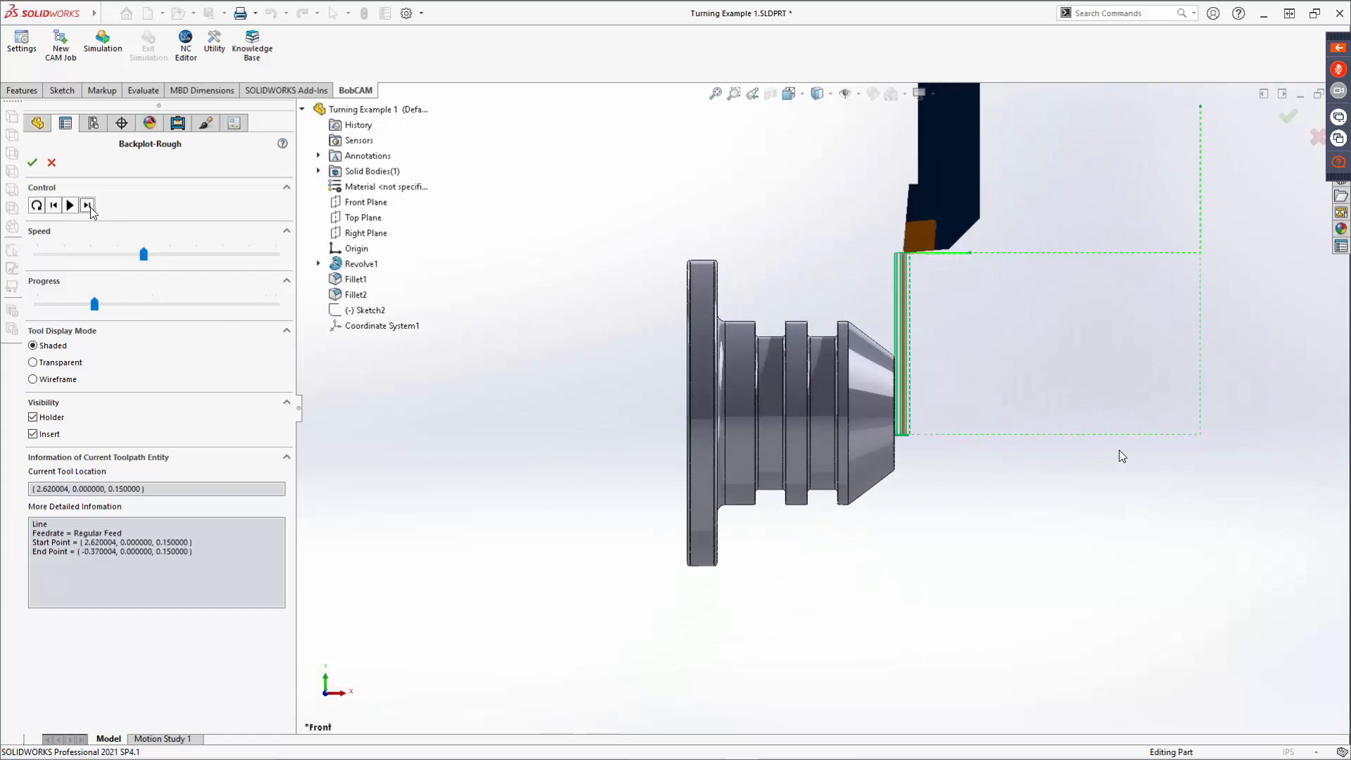
pyautogui.click(88, 206)
pyautogui.click(88, 206)
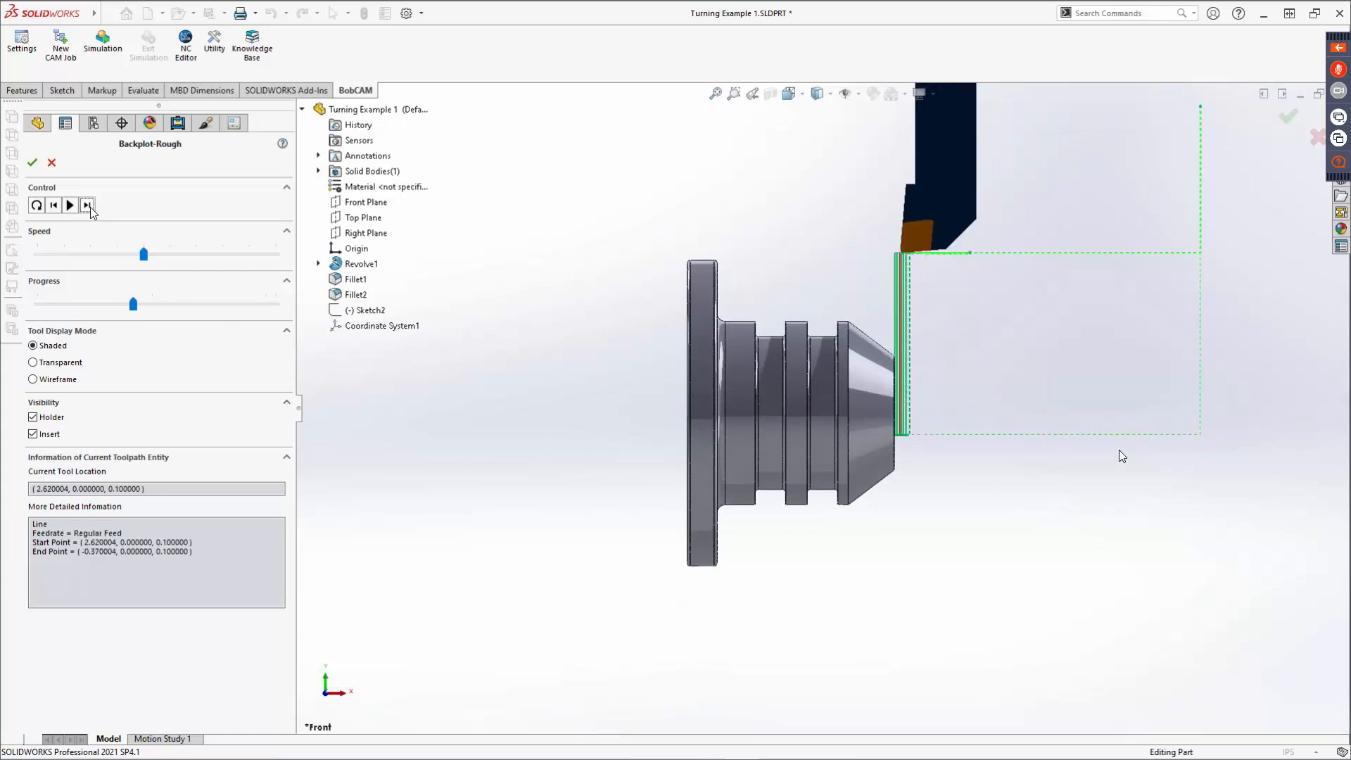
pyautogui.click(88, 206)
pyautogui.click(88, 205)
pyautogui.click(88, 205)
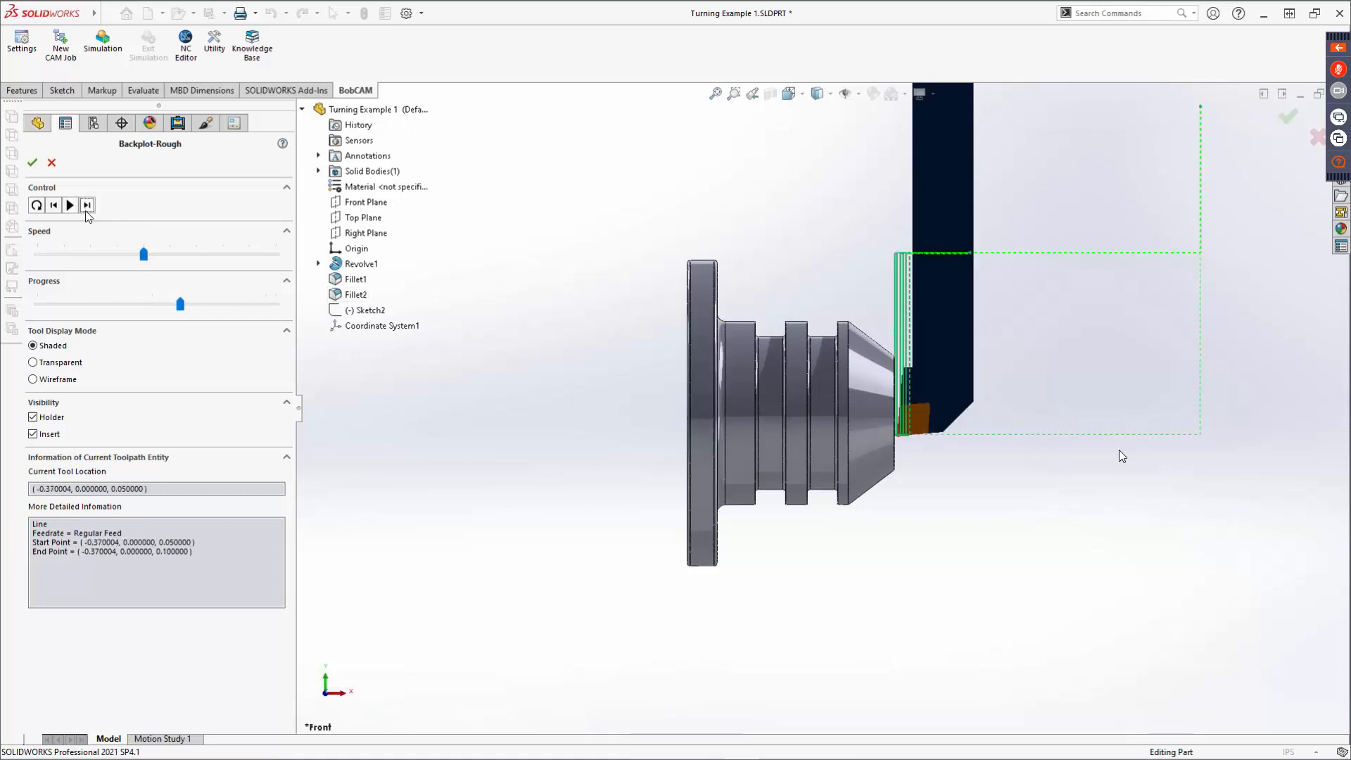
# Step: Examine up close the tool's final roughing pass against the part's end face, and close the backplot
pyautogui.scroll(10, 915, 438)
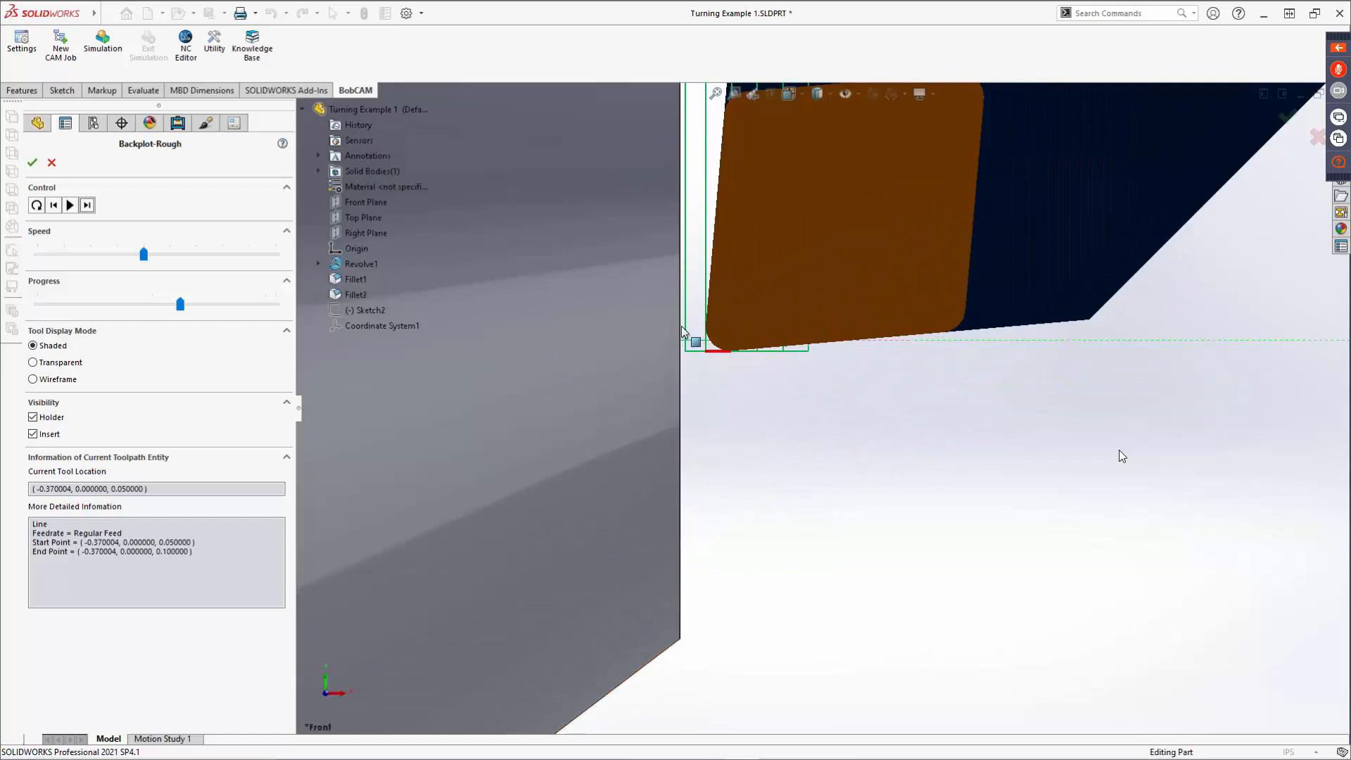
pyautogui.click(84, 206)
pyautogui.click(84, 206)
pyautogui.click(84, 206)
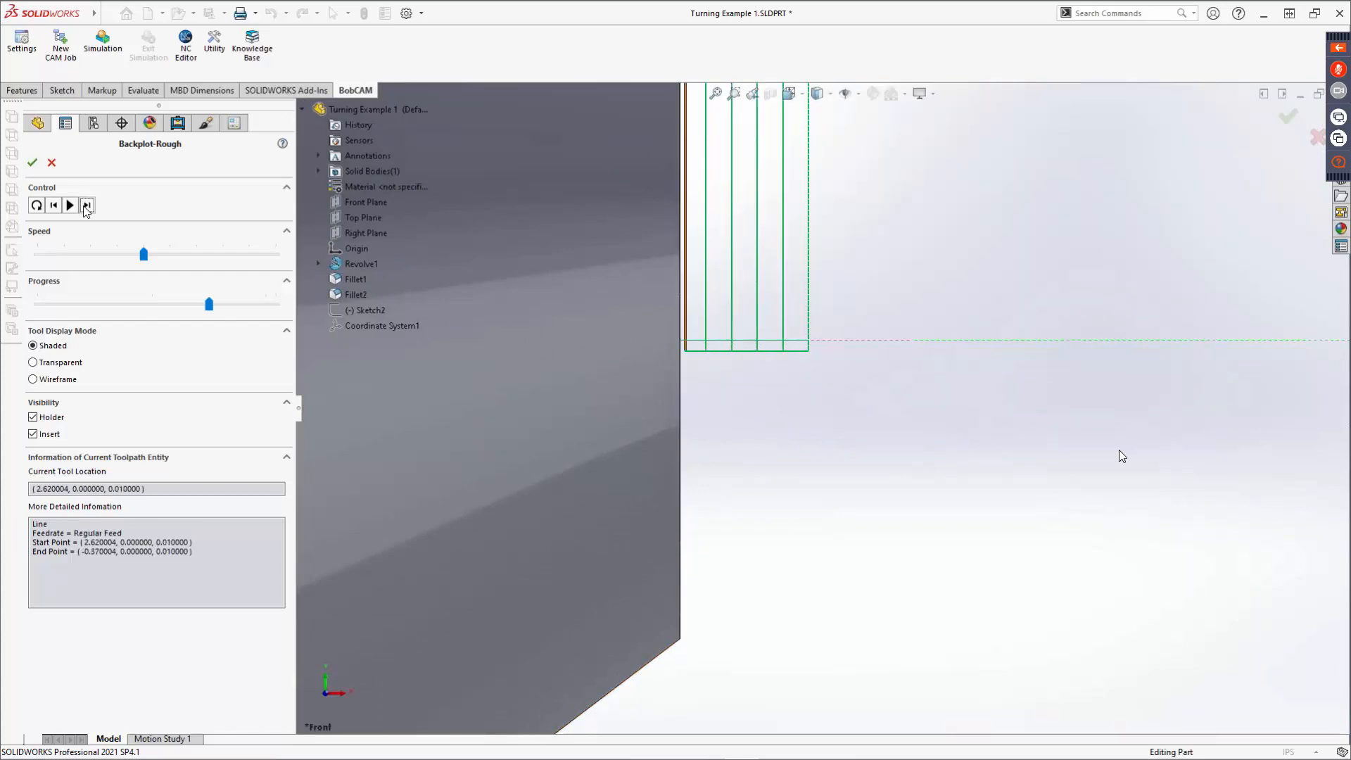
pyautogui.click(83, 206)
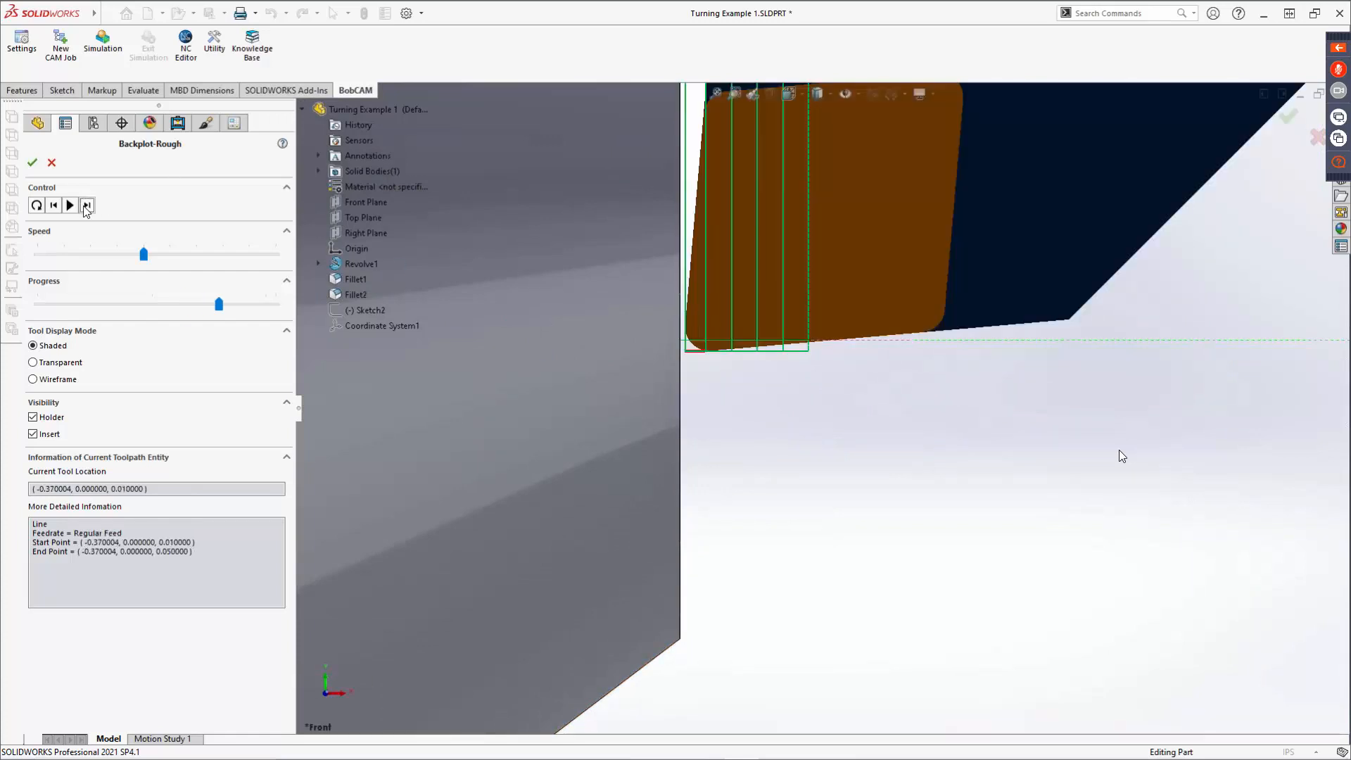
pyautogui.click(52, 164)
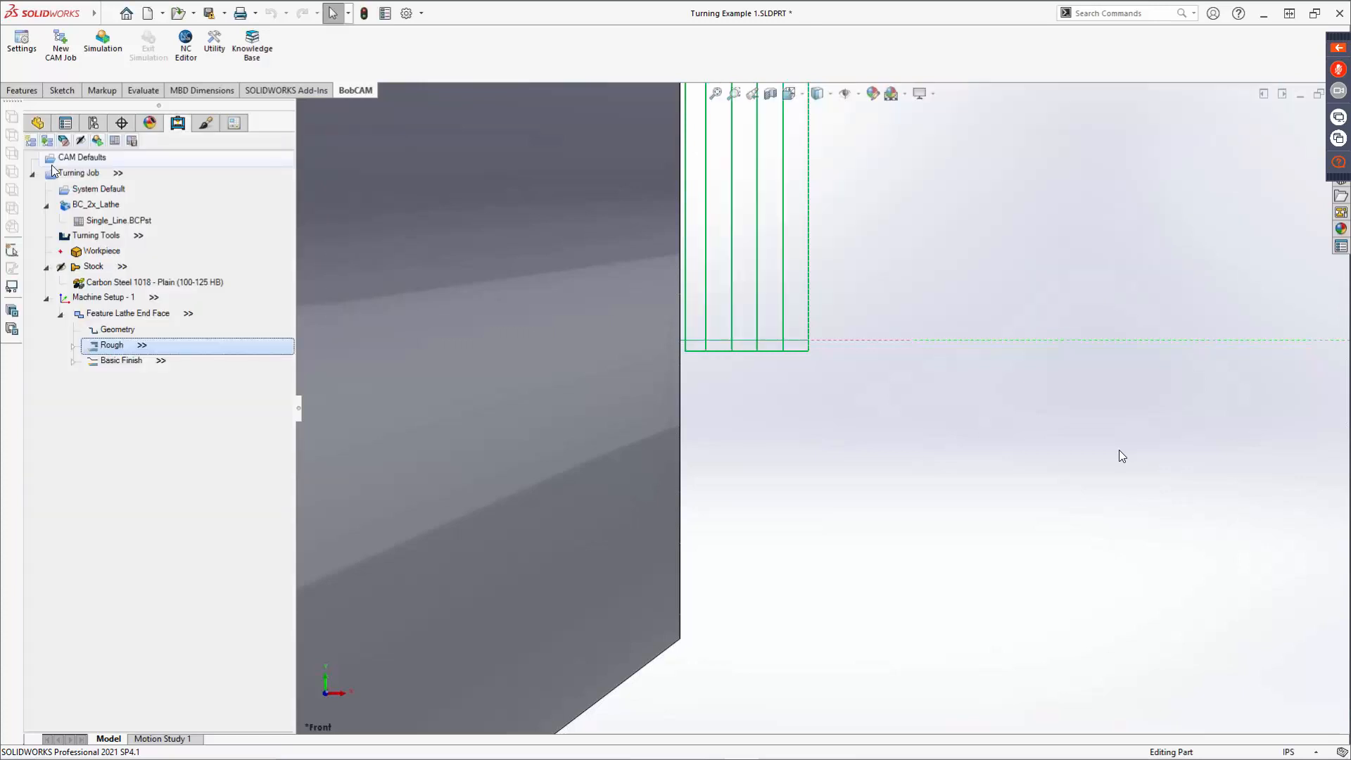
# Step: Backplot the Basic Finish operation, stepping through the facing cut and the retract from the part, and close it
pyautogui.rightClick(104, 360)
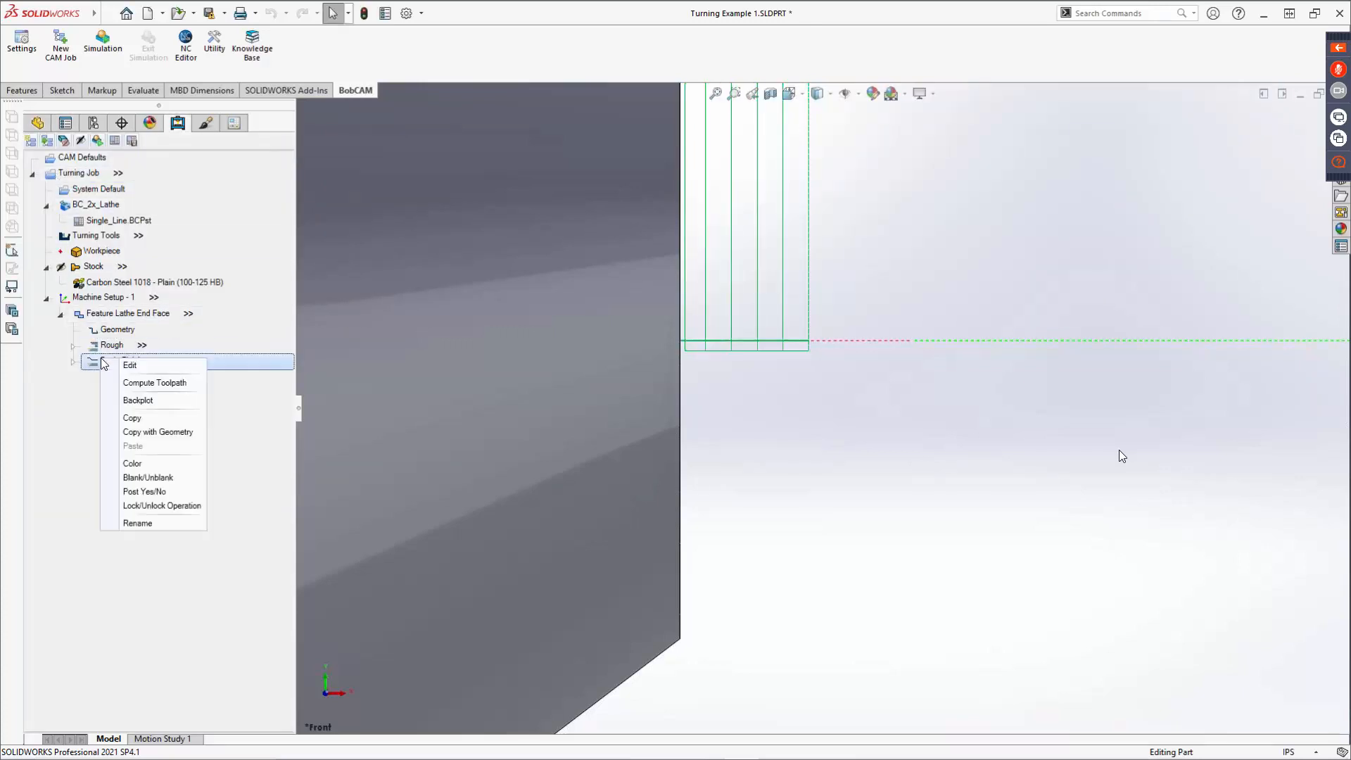
pyautogui.click(129, 400)
pyautogui.click(88, 206)
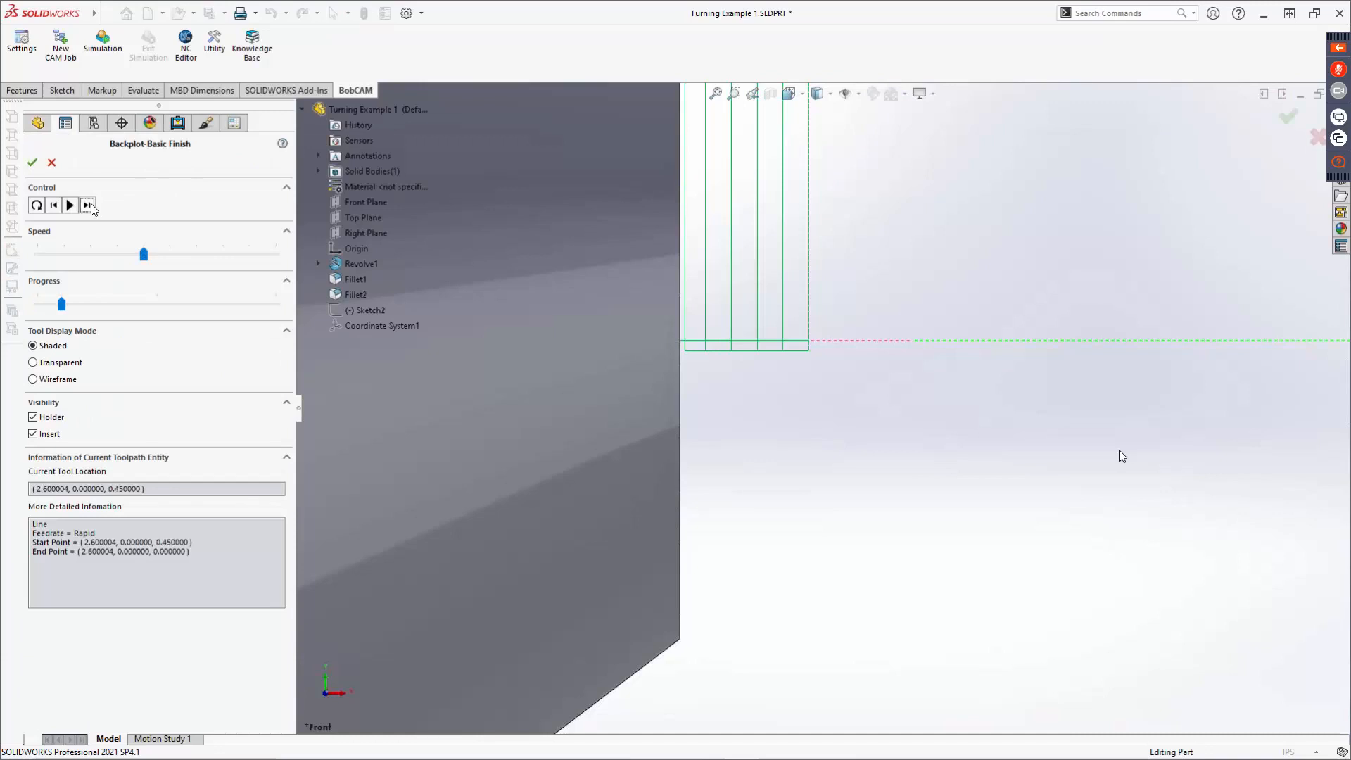
pyautogui.click(88, 205)
pyautogui.click(88, 206)
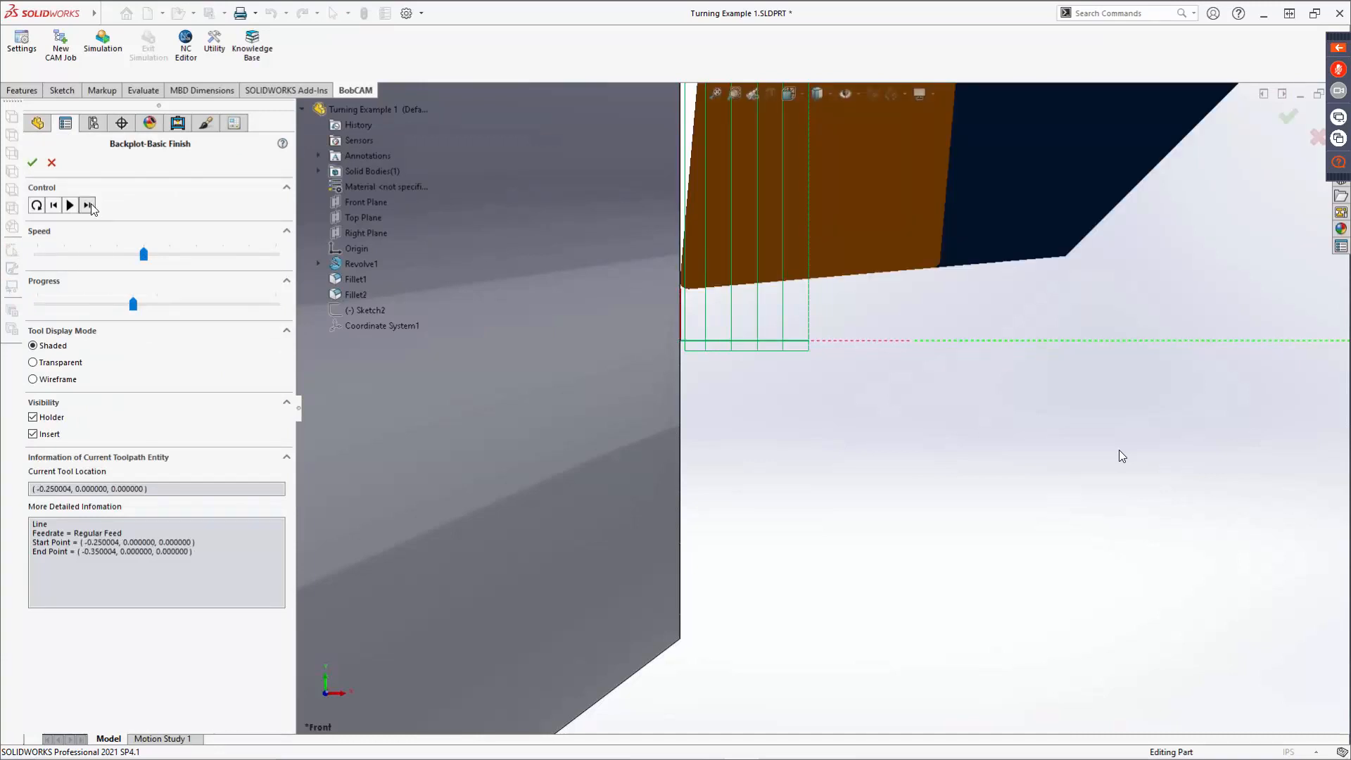
pyautogui.click(88, 205)
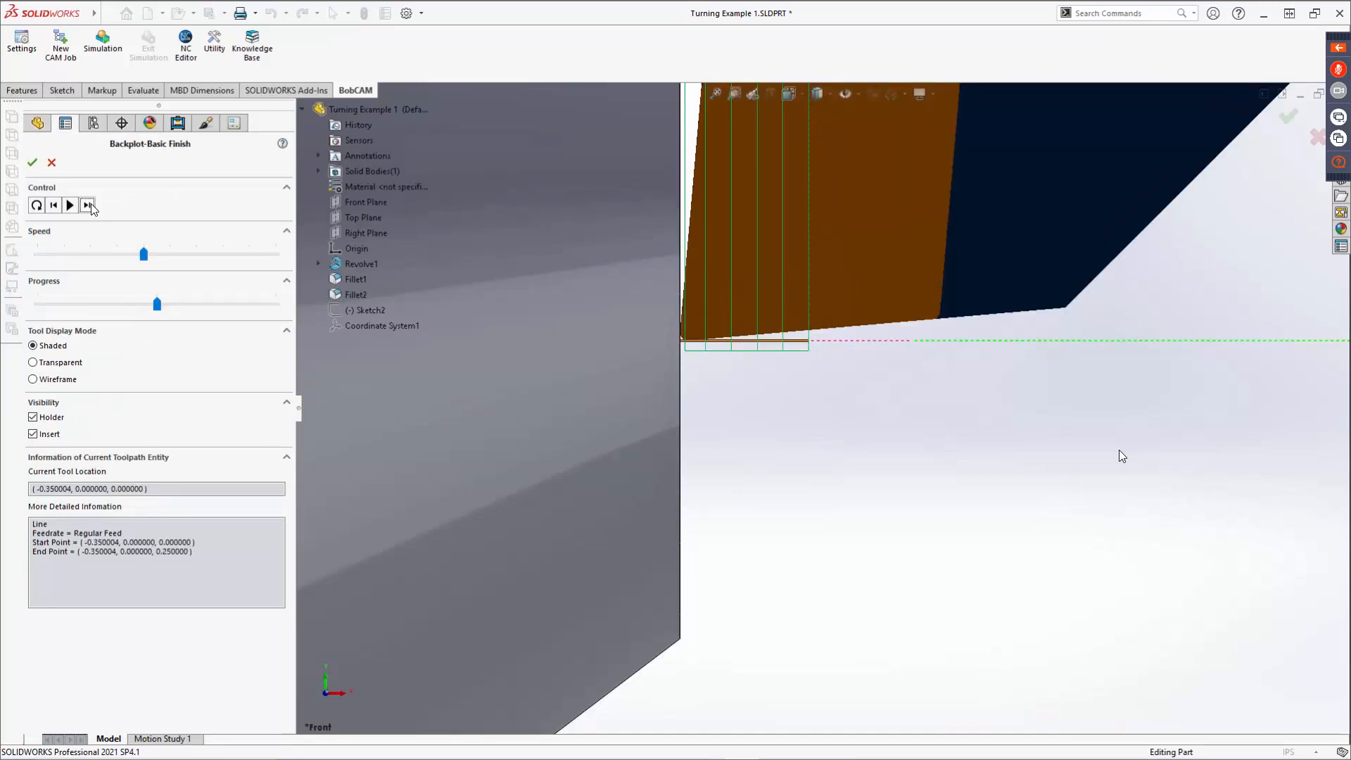
pyautogui.click(88, 205)
pyautogui.click(88, 205)
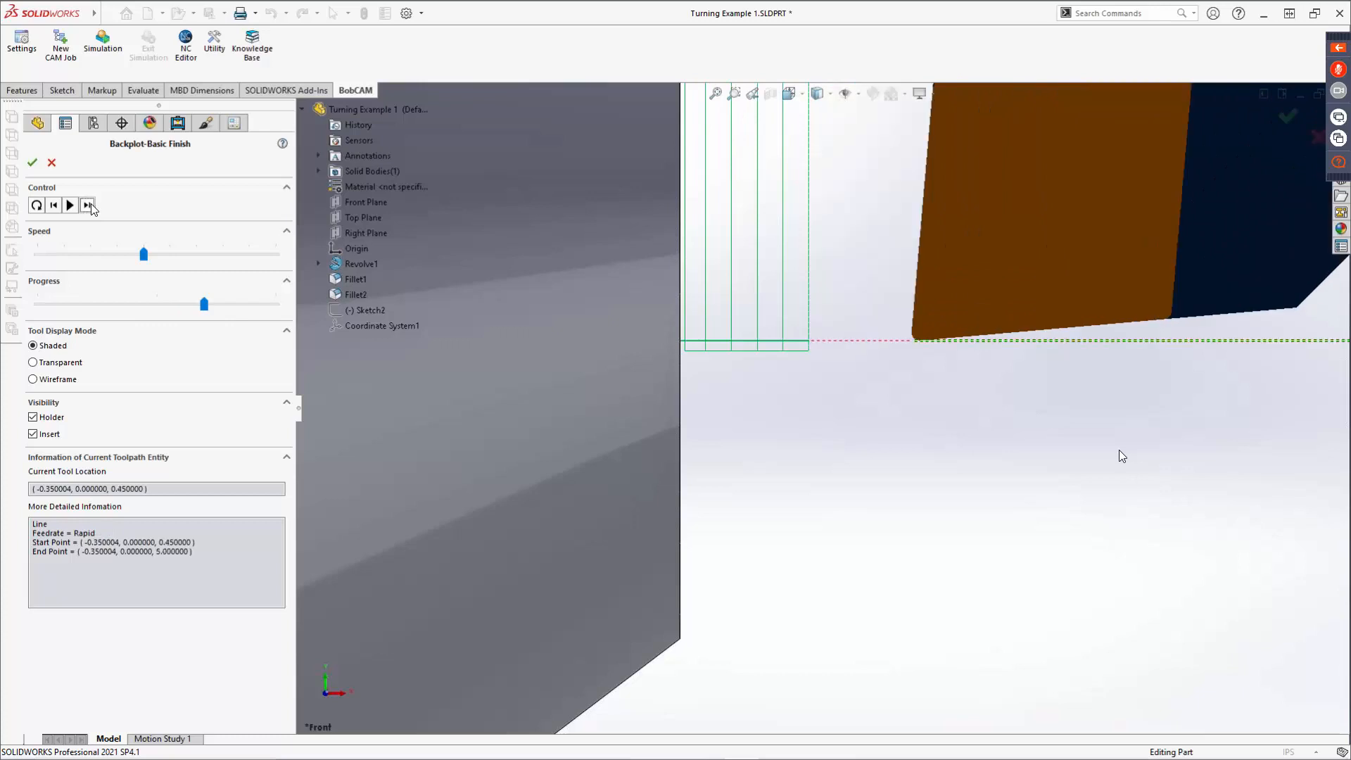
pyautogui.click(88, 206)
pyautogui.scroll(8, 811, 457)
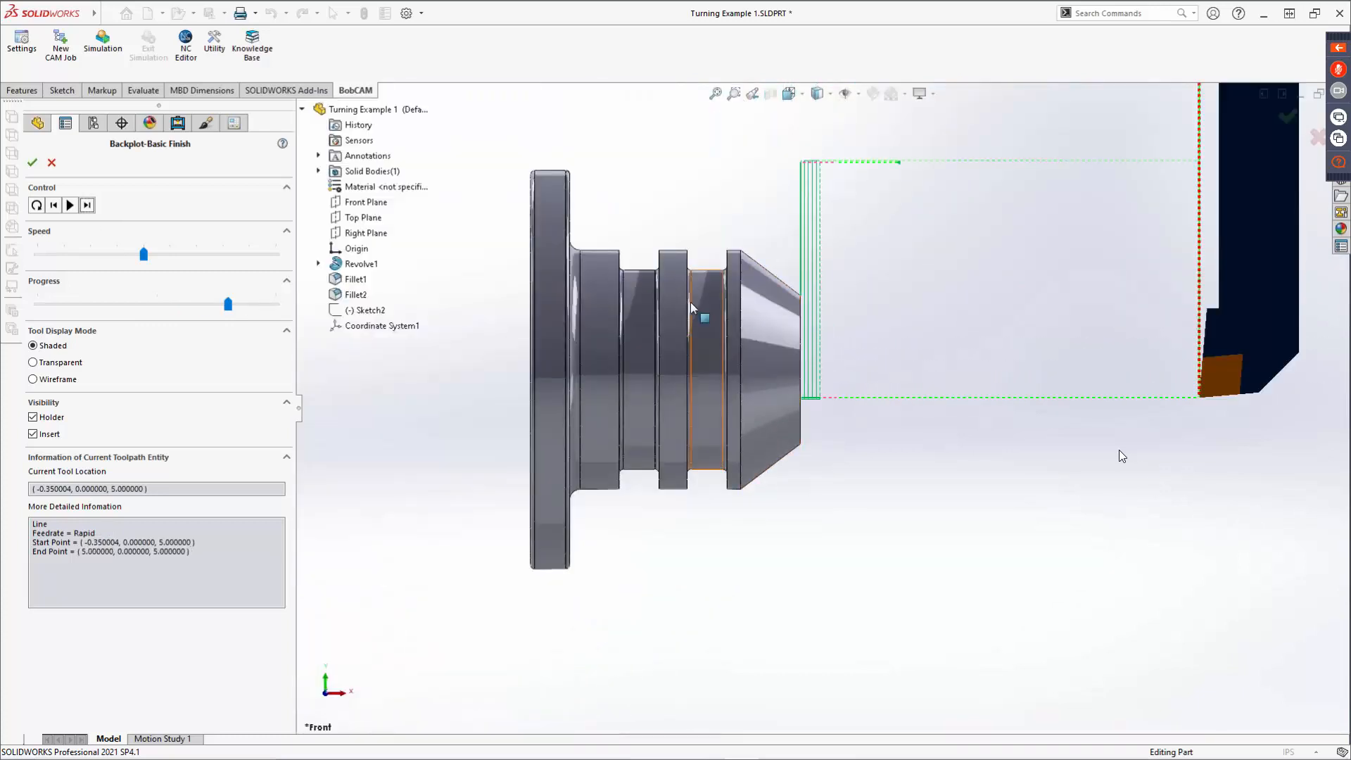
pyautogui.click(52, 163)
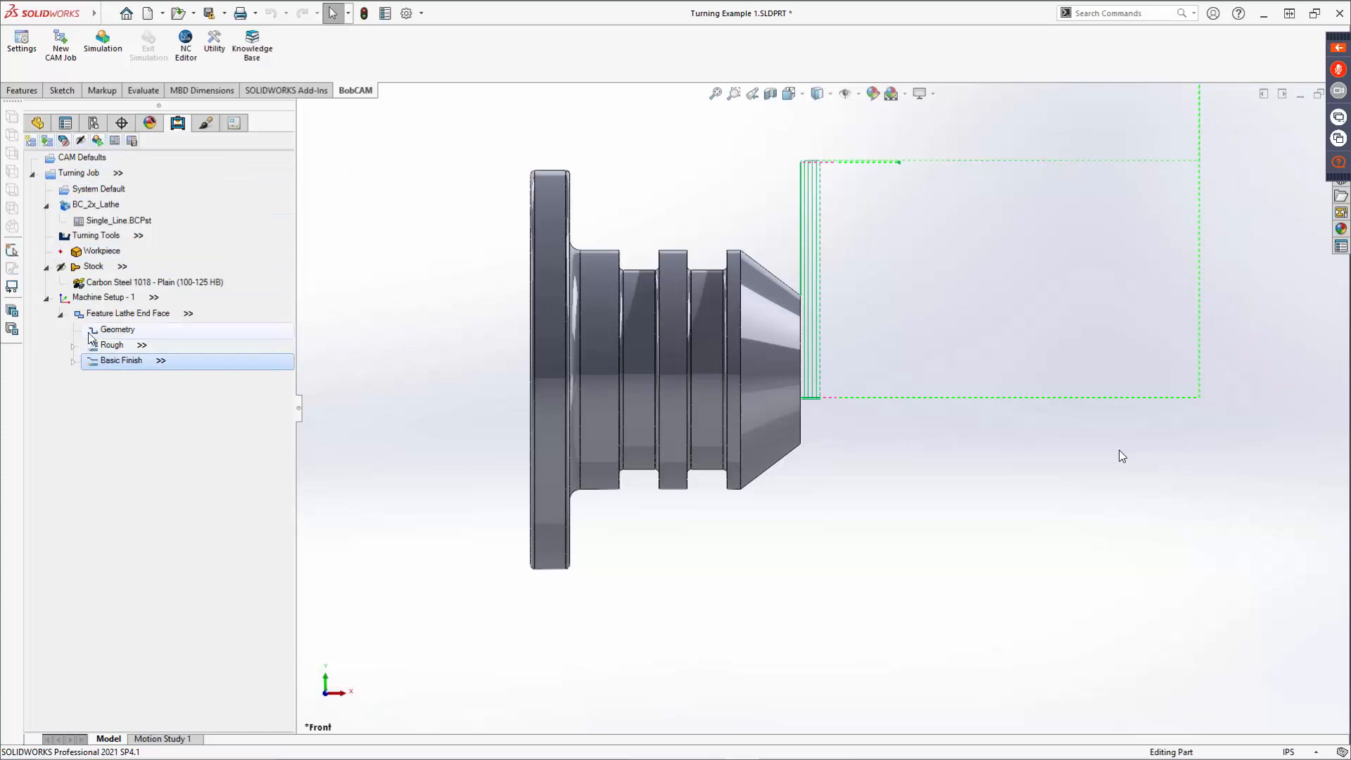
# Step: Blank the Lathe End Face feature's toolpath and check its Rough and Basic Finish toolpaths and its geometry individually
pyautogui.rightClick(103, 314)
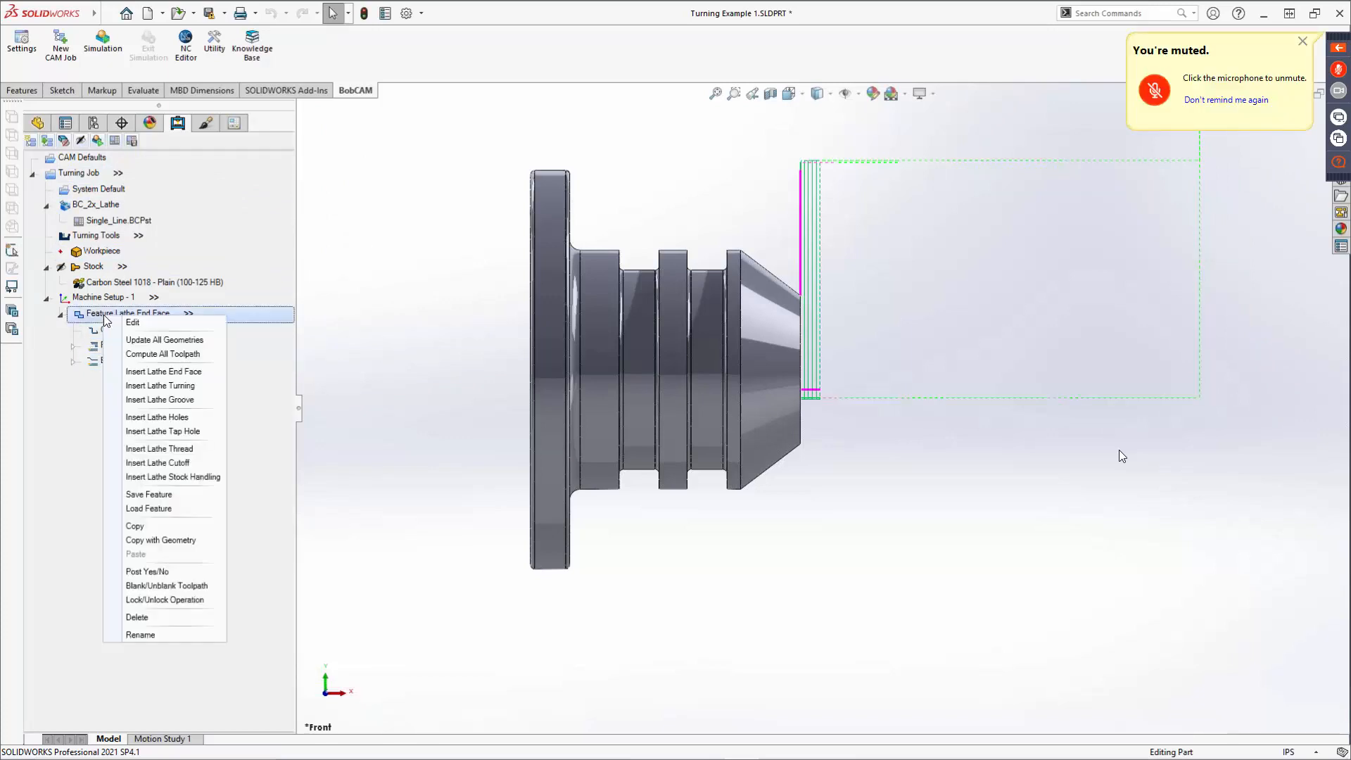
pyautogui.click(135, 587)
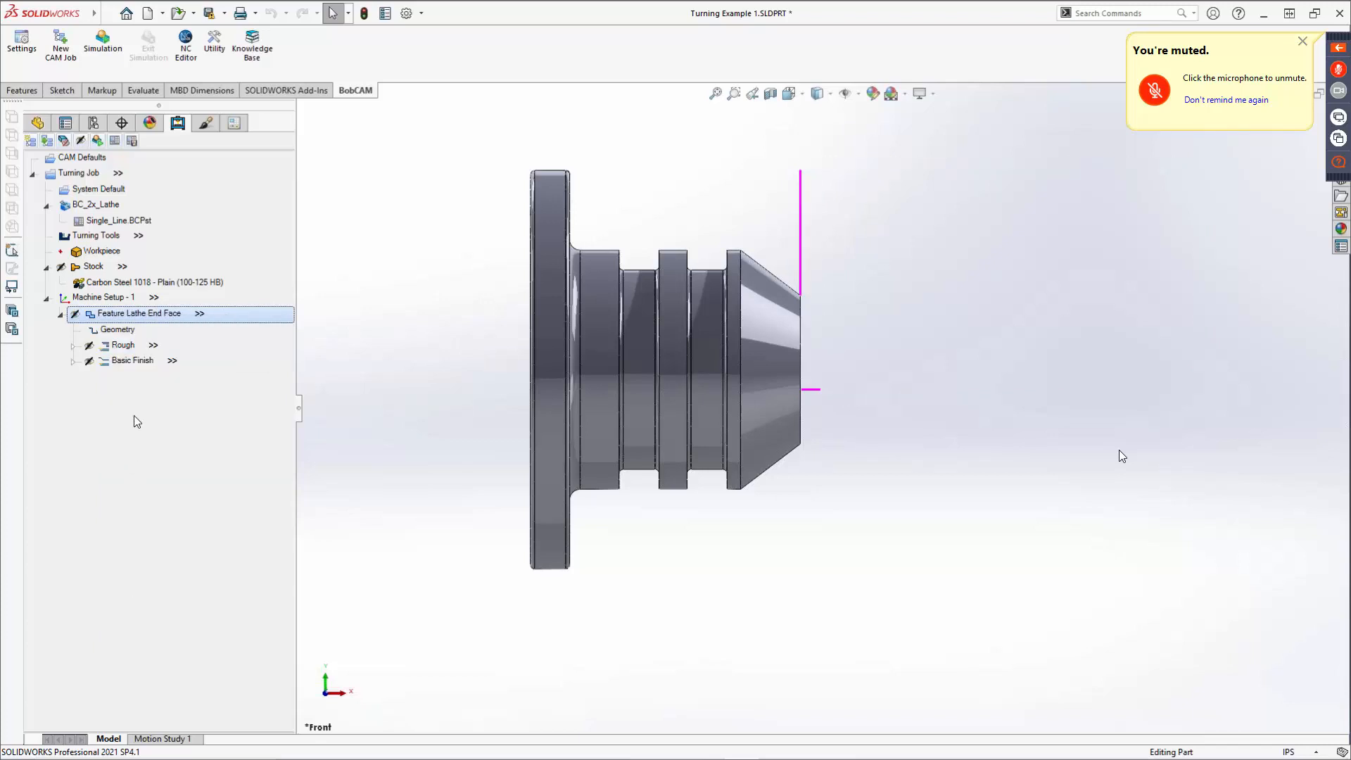
pyautogui.click(124, 346)
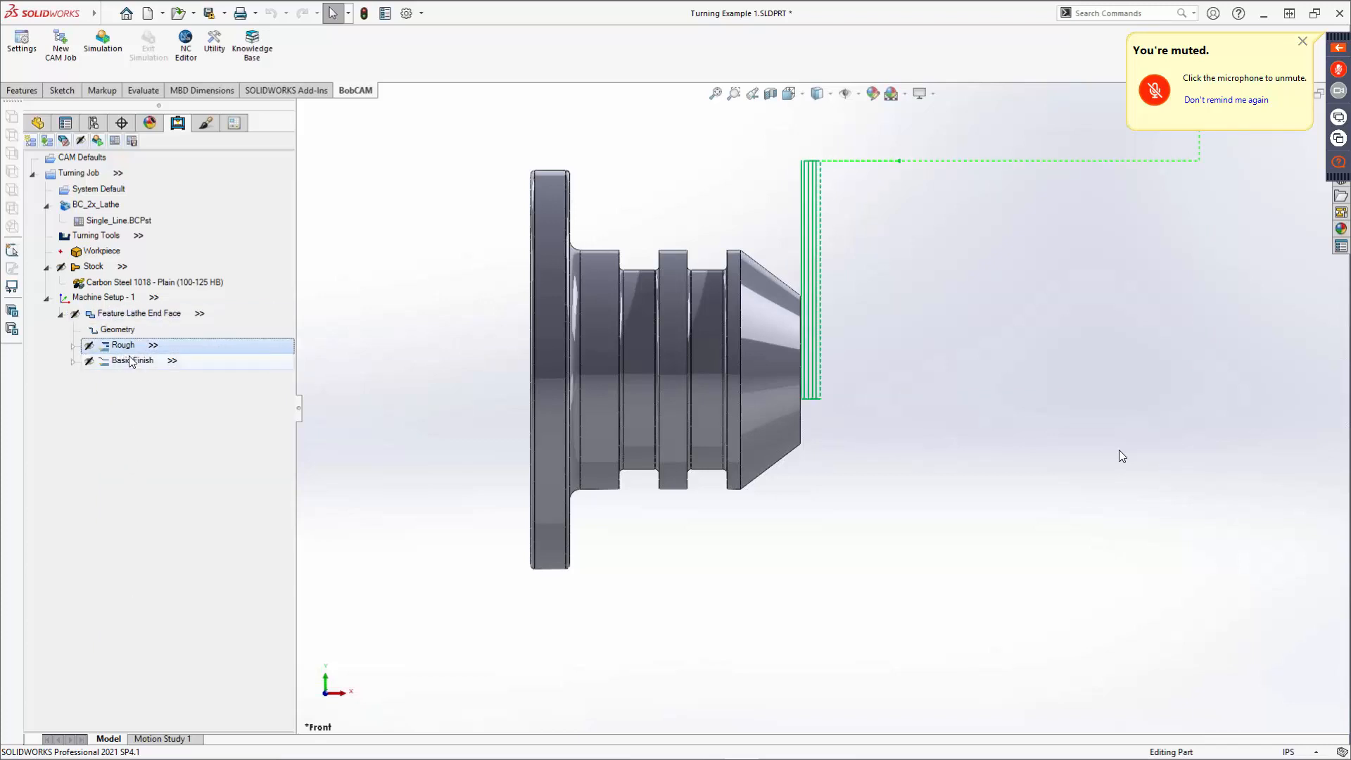
pyautogui.click(128, 360)
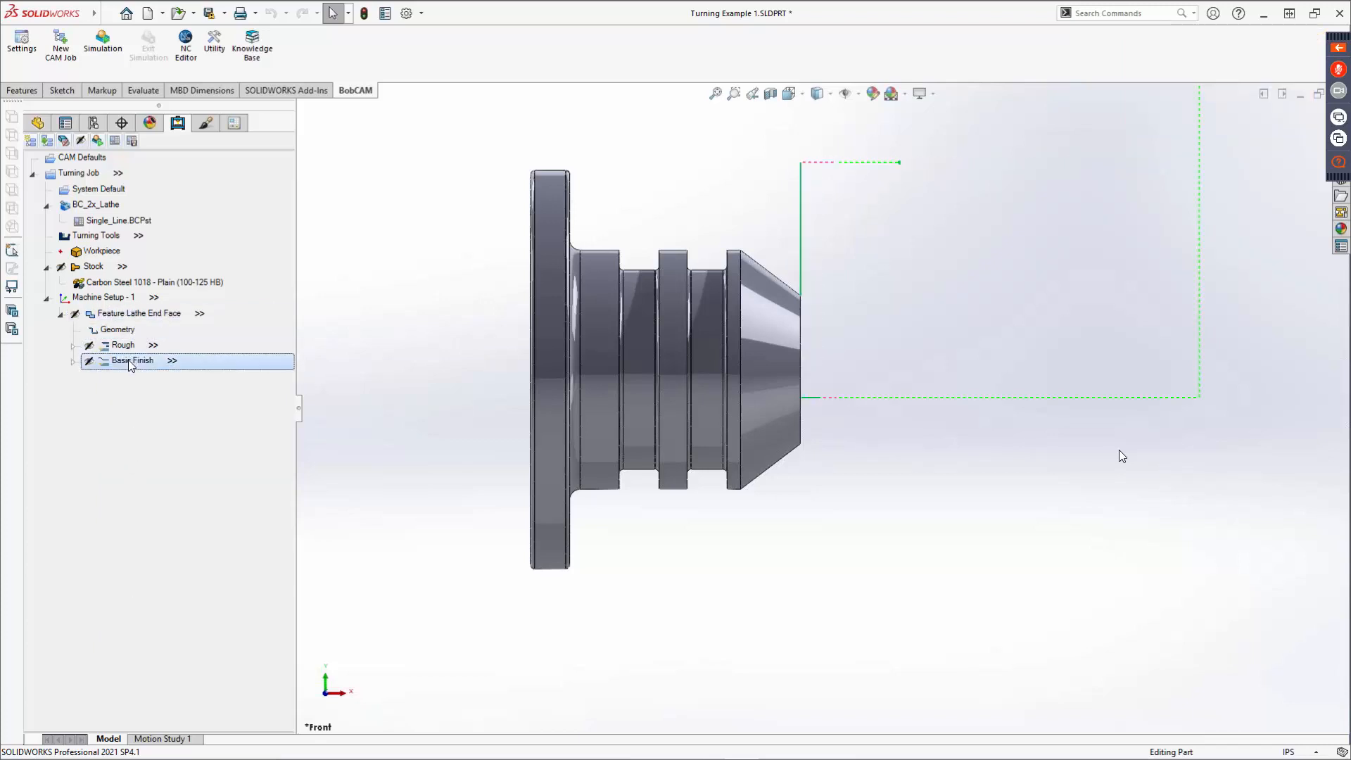
pyautogui.click(130, 346)
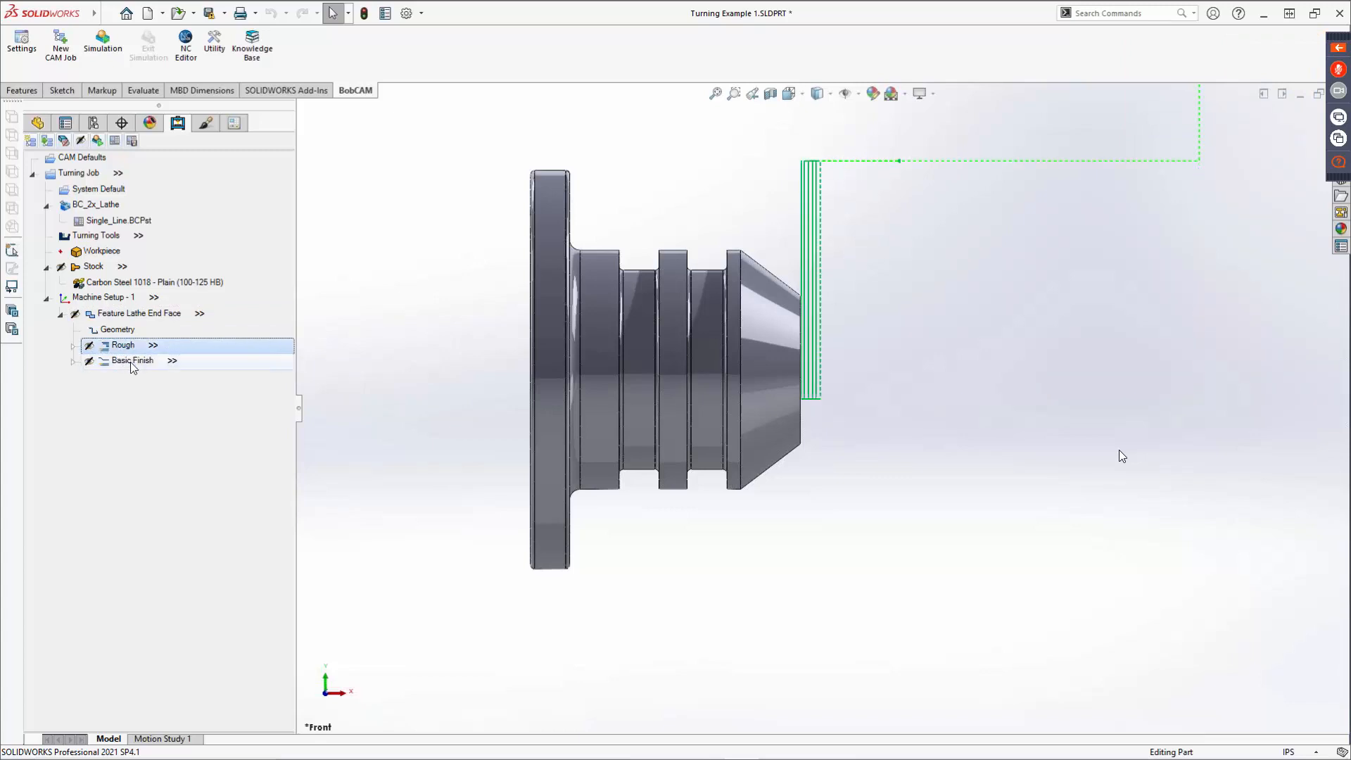
pyautogui.click(131, 361)
pyautogui.click(133, 346)
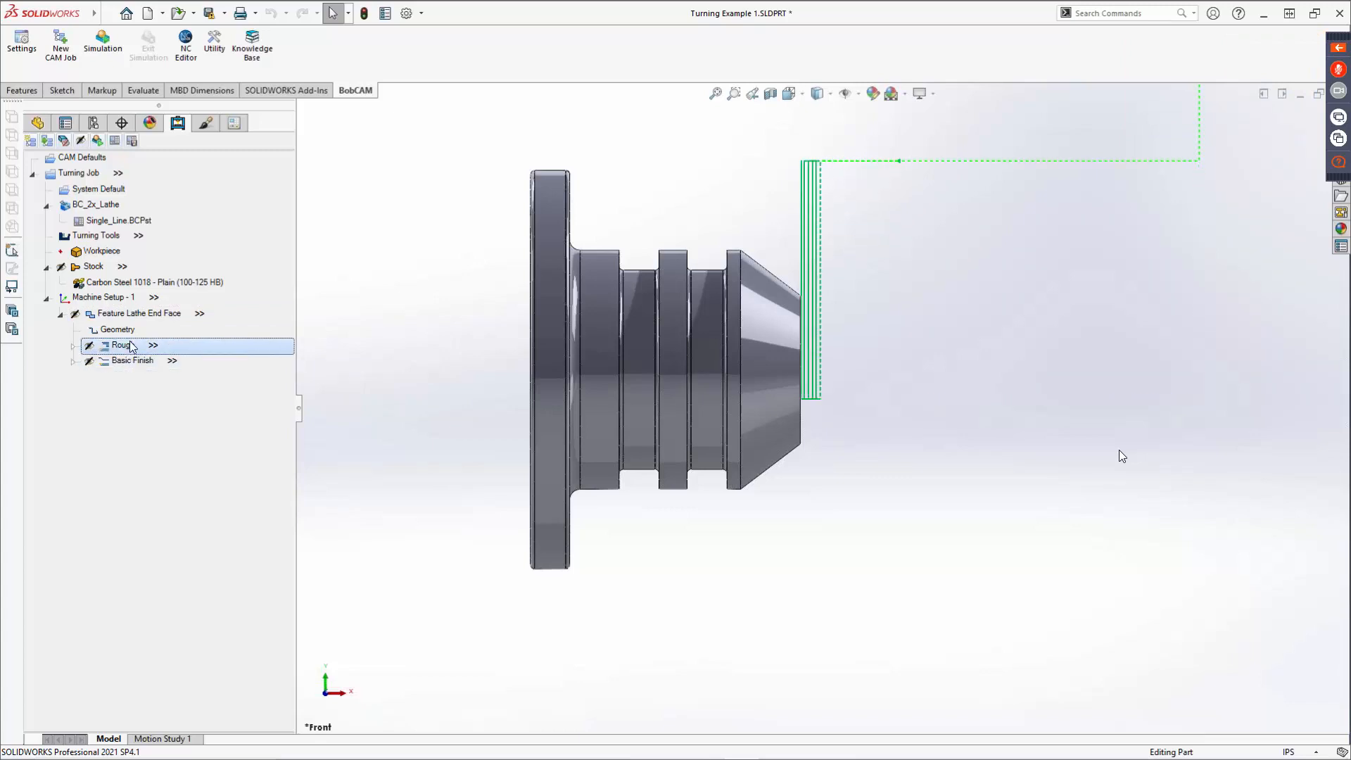
pyautogui.click(135, 323)
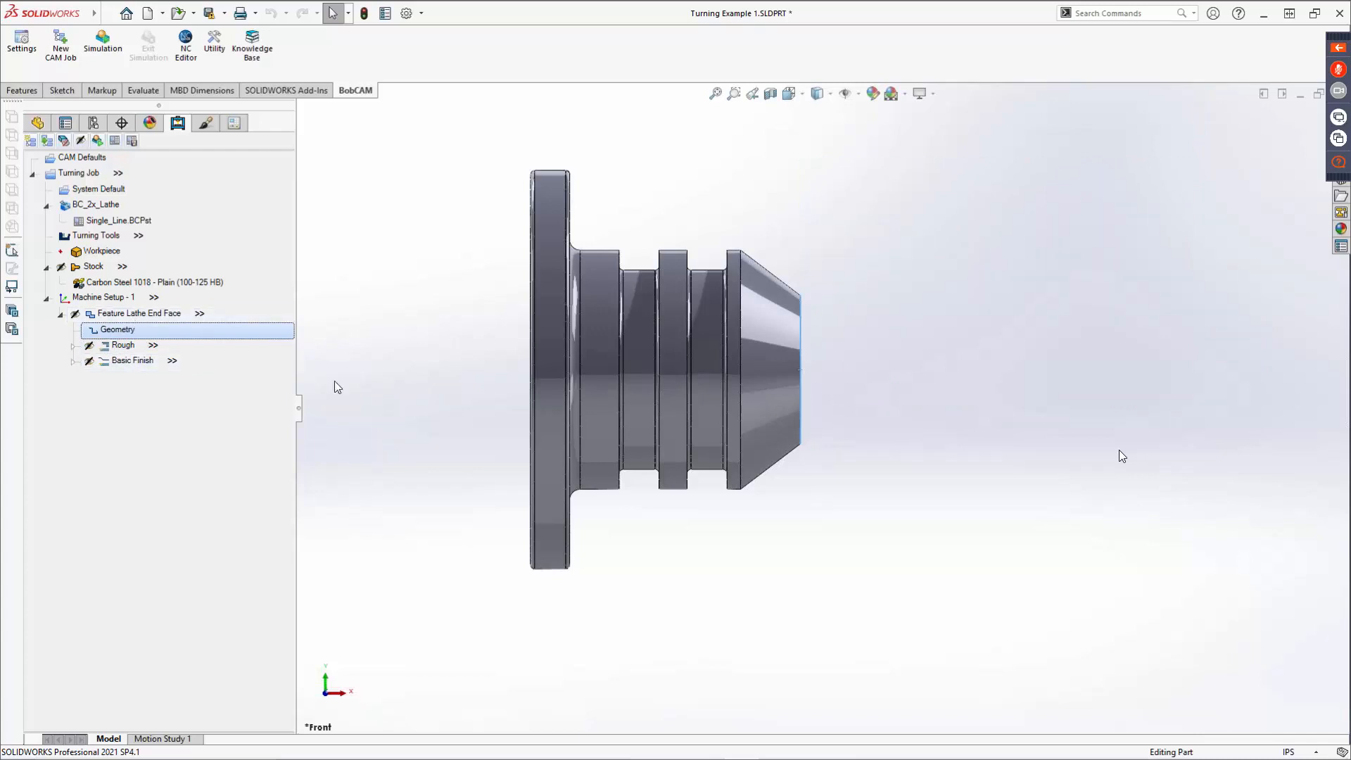
pyautogui.moveTo(817, 453); pyautogui.dragTo(759, 445, button='middle')
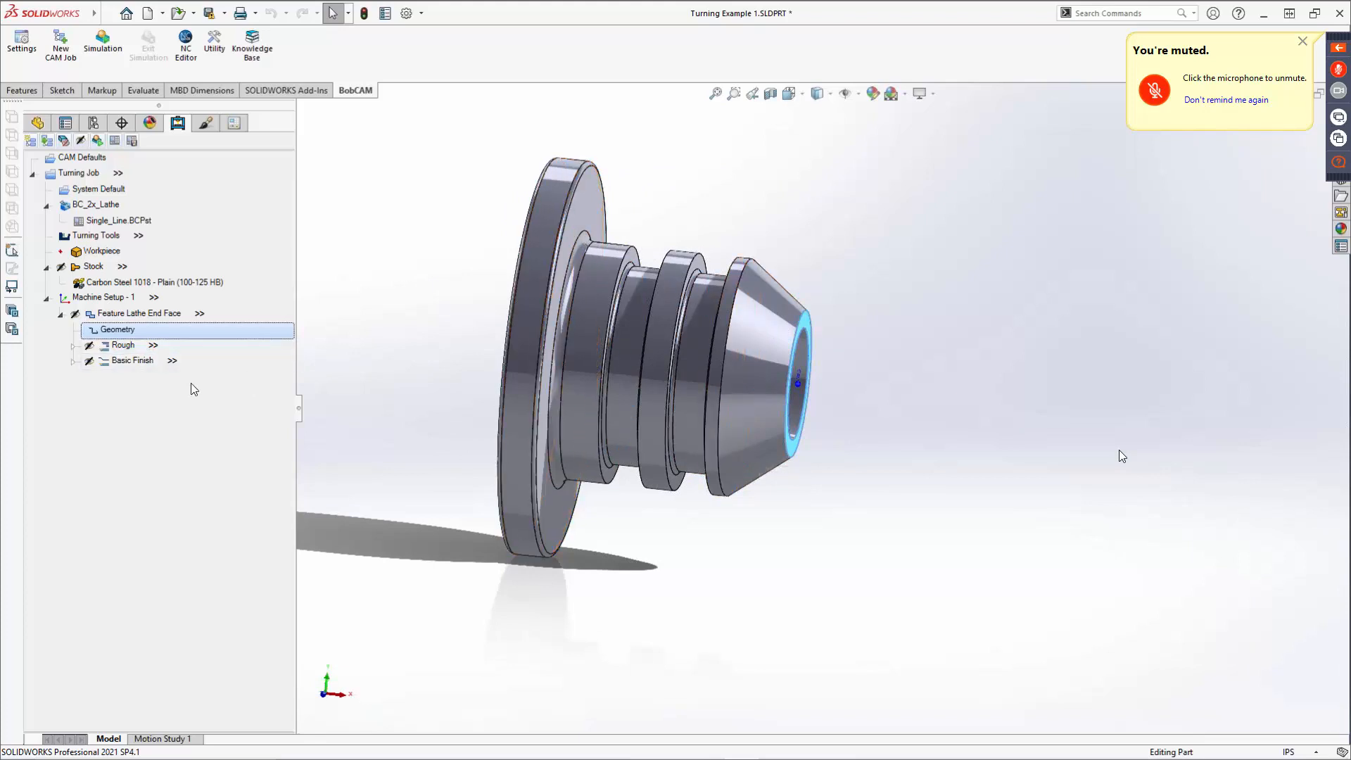
# Step: Add a Lathe Turning feature under Machine Setup - 1 and start its geometry selection
pyautogui.click(60, 315)
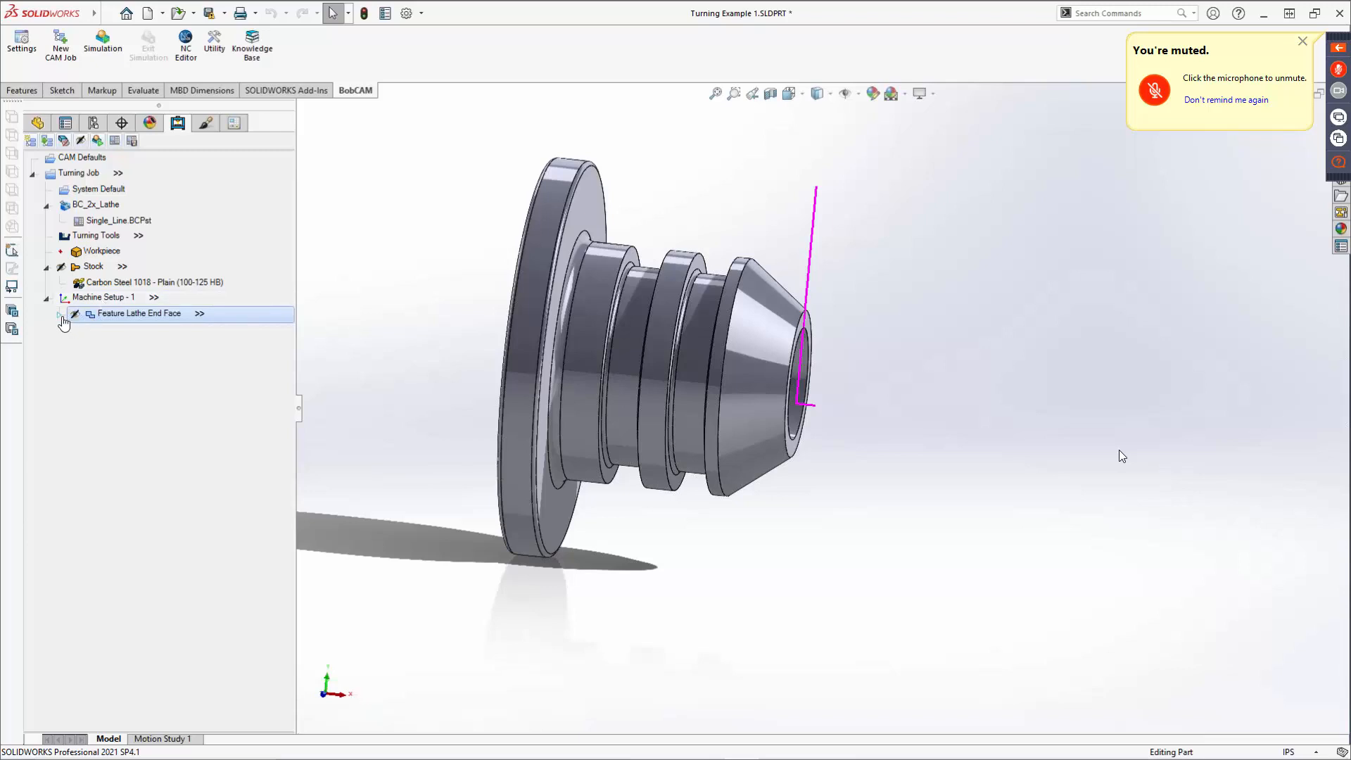
pyautogui.rightClick(97, 303)
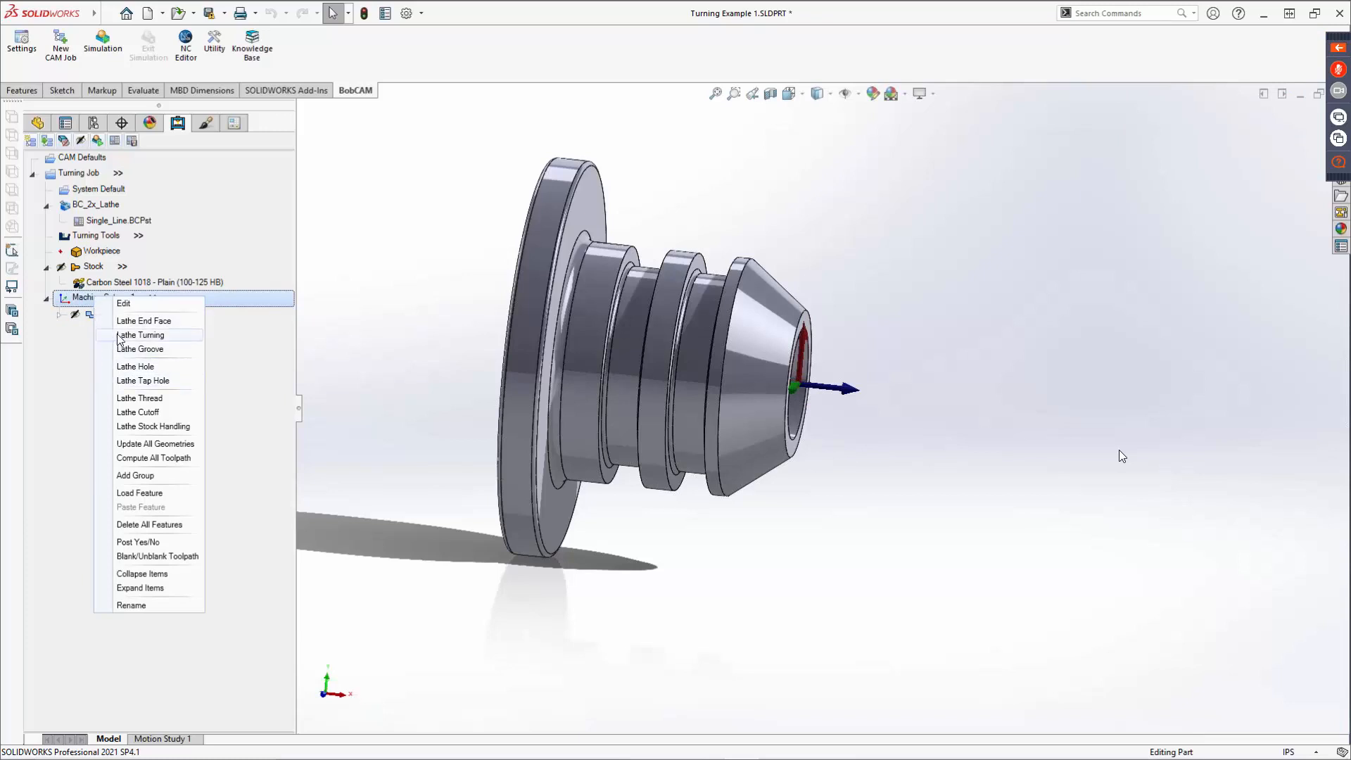
pyautogui.click(141, 335)
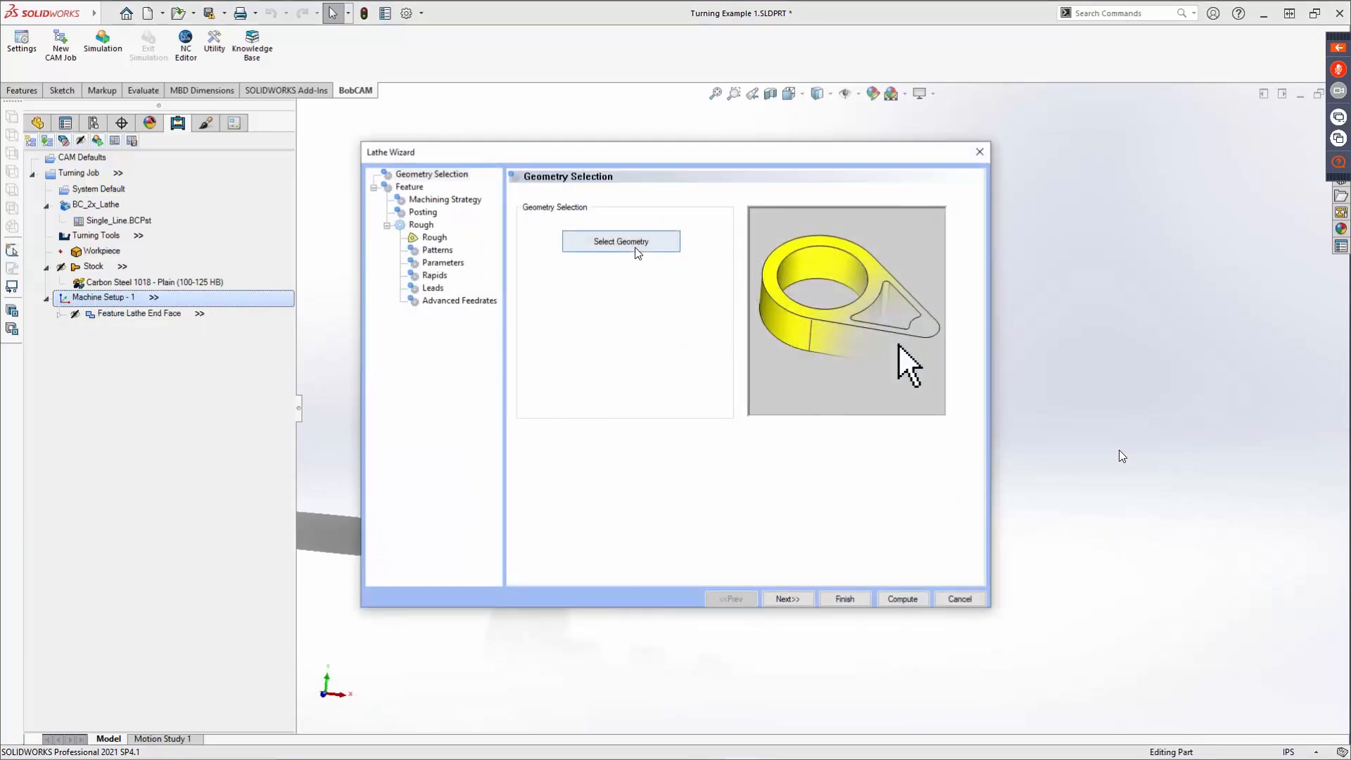
pyautogui.click(621, 241)
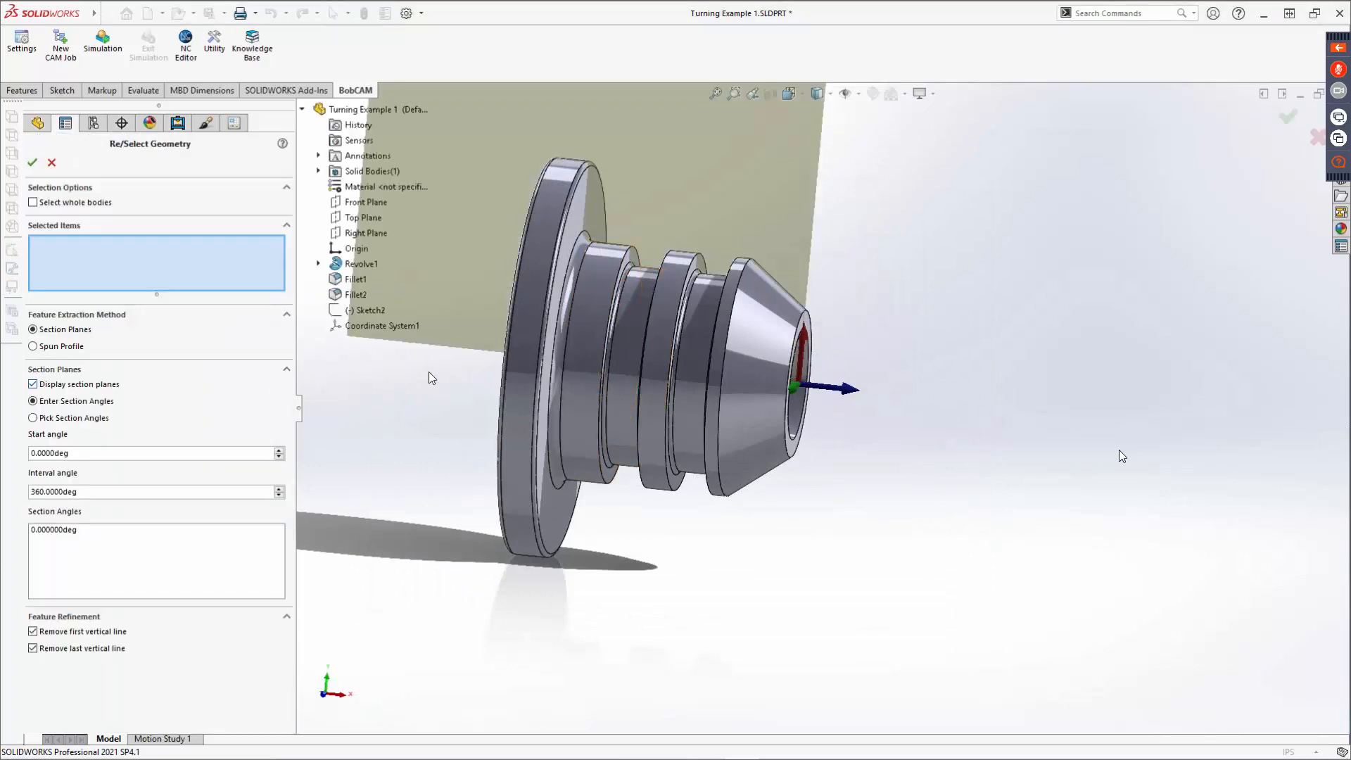
# Step: Select the tapered nose, the rim behind it, the rim's back wall, the adjoining fillet and the first groove's floor as turning geometry
pyautogui.click(779, 294)
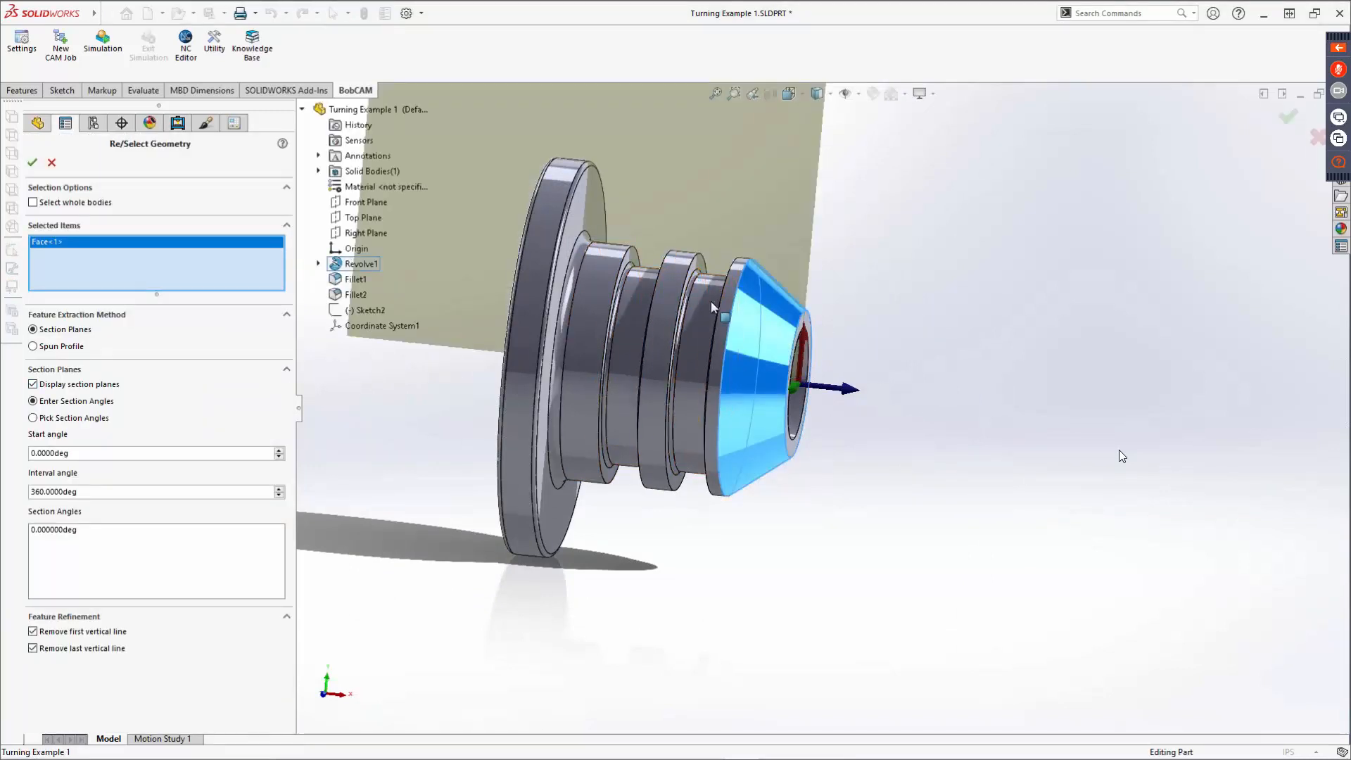
pyautogui.moveTo(711, 302); pyautogui.dragTo(756, 264, button='middle')
pyautogui.scroll(-5, 737, 264)
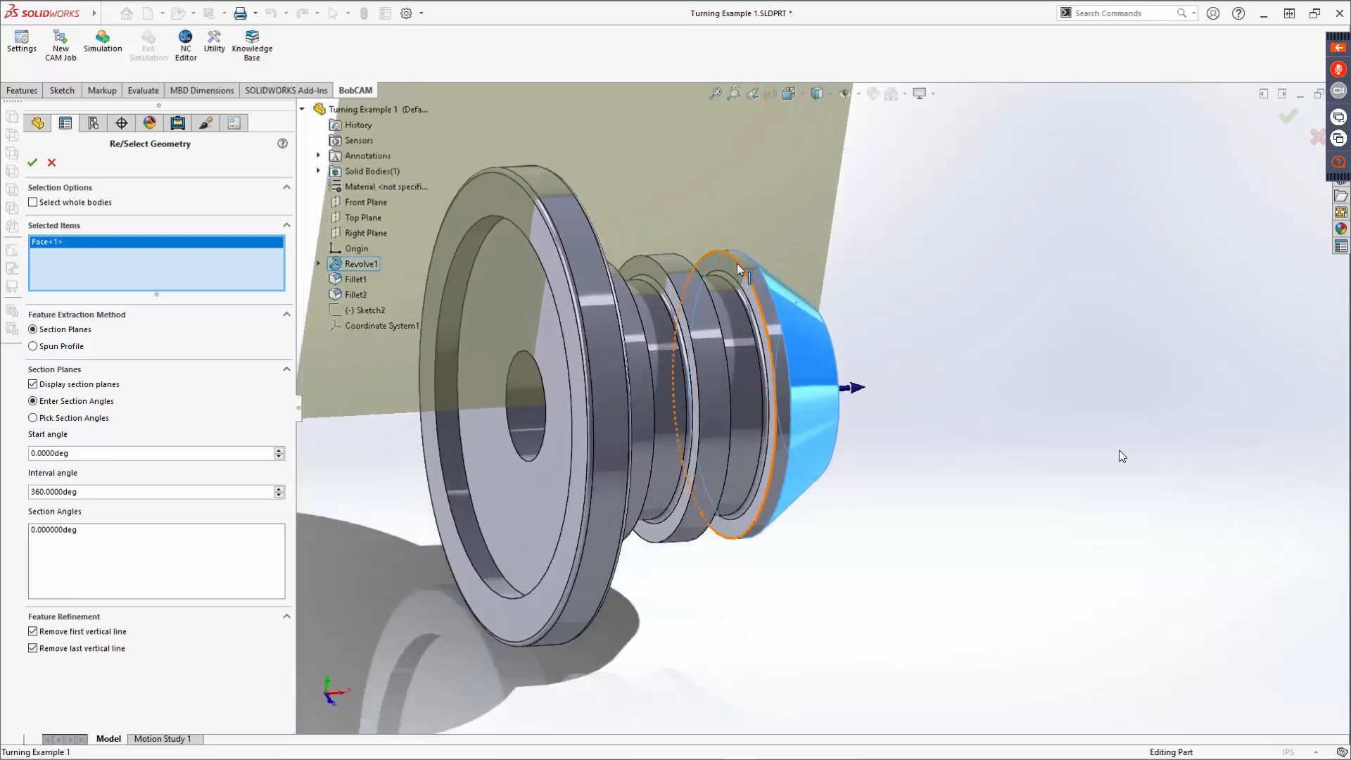
pyautogui.scroll(-2, 737, 264)
pyautogui.click(770, 338)
pyautogui.click(769, 342)
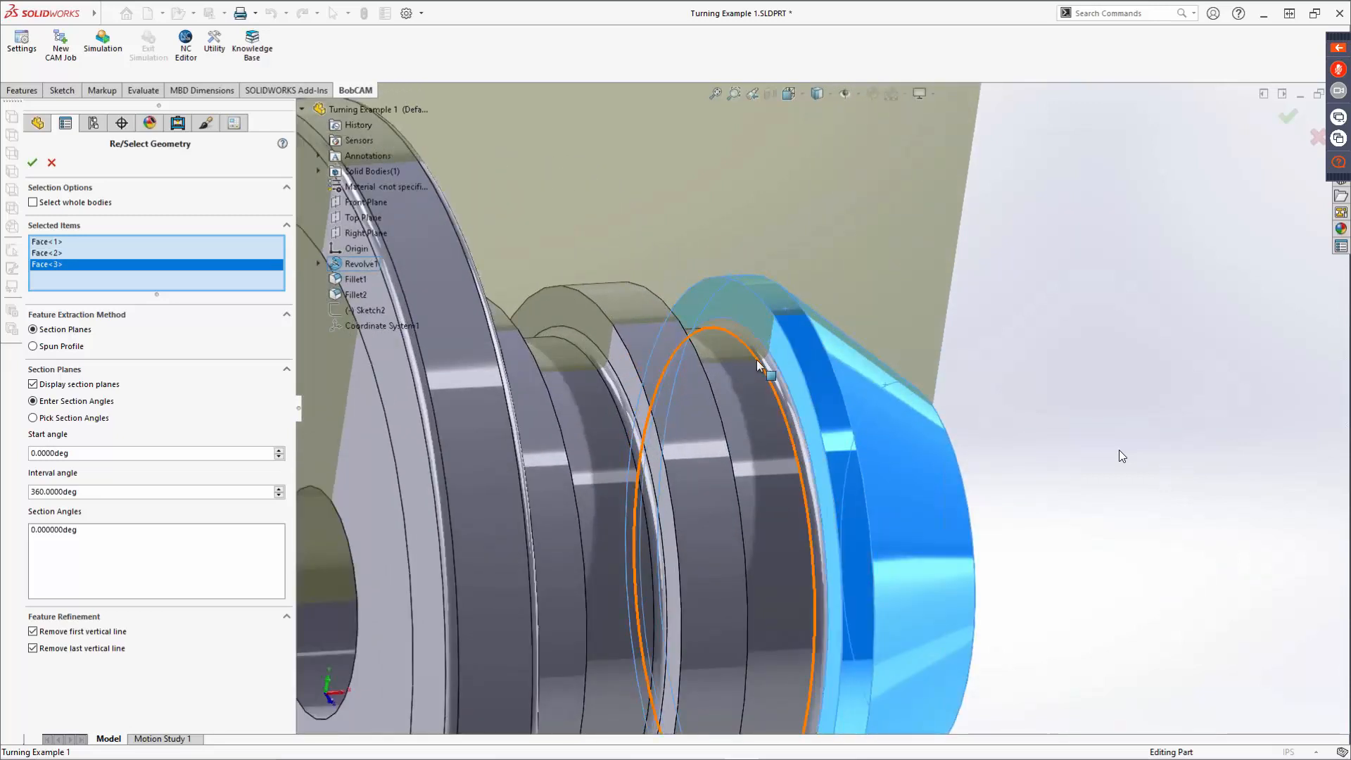
pyautogui.click(743, 371)
pyautogui.click(714, 385)
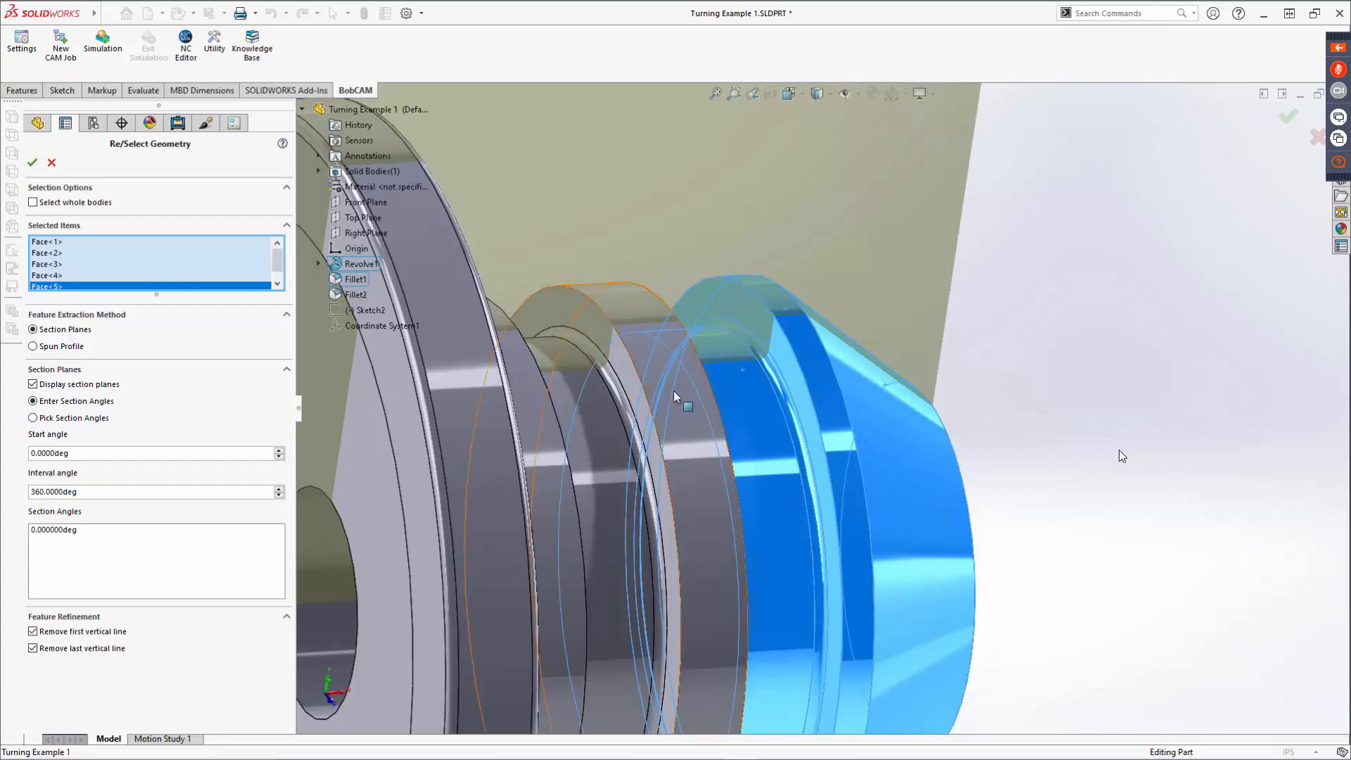
# Step: Add the middle rib's outer face, back wall and fillet, the second groove's floor and the shoulder diameter beside the flange
pyautogui.click(653, 391)
pyautogui.click(649, 389)
pyautogui.click(627, 382)
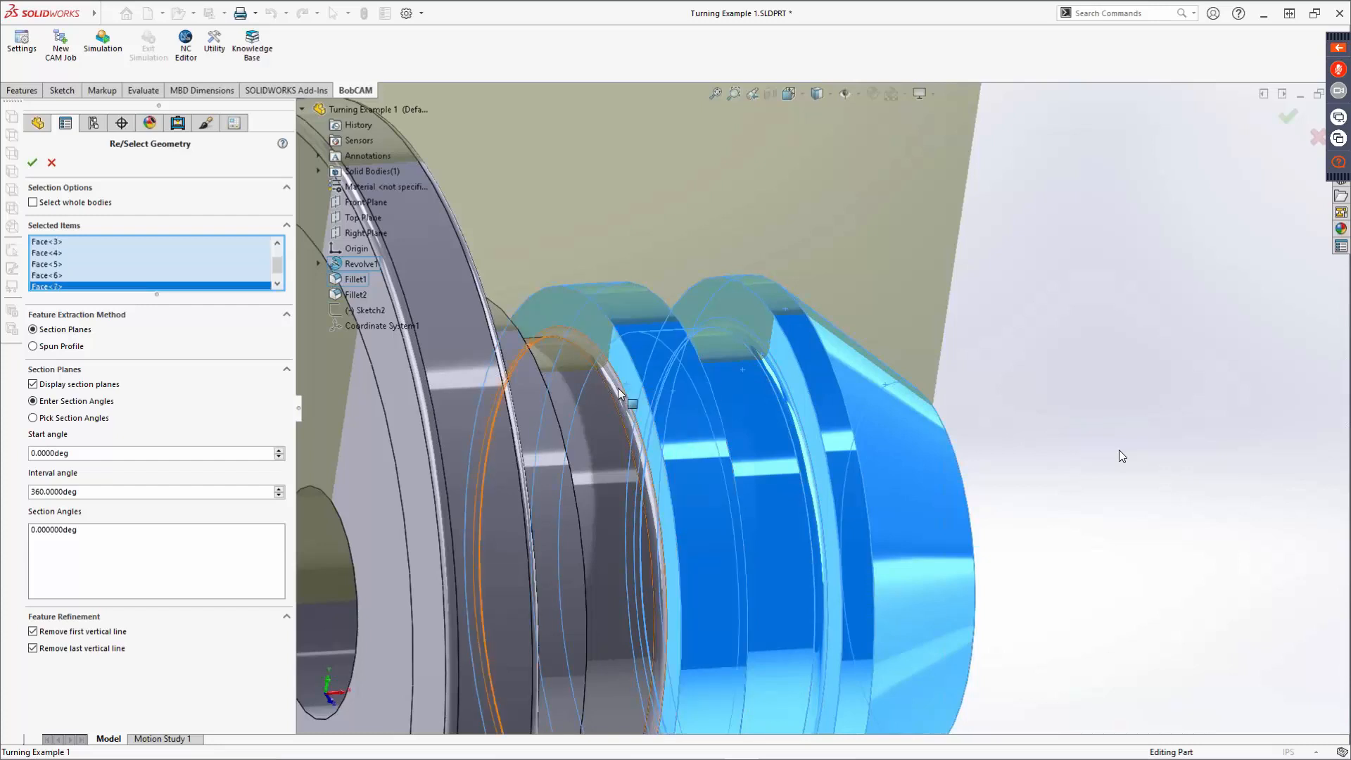
pyautogui.click(589, 397)
pyautogui.click(534, 404)
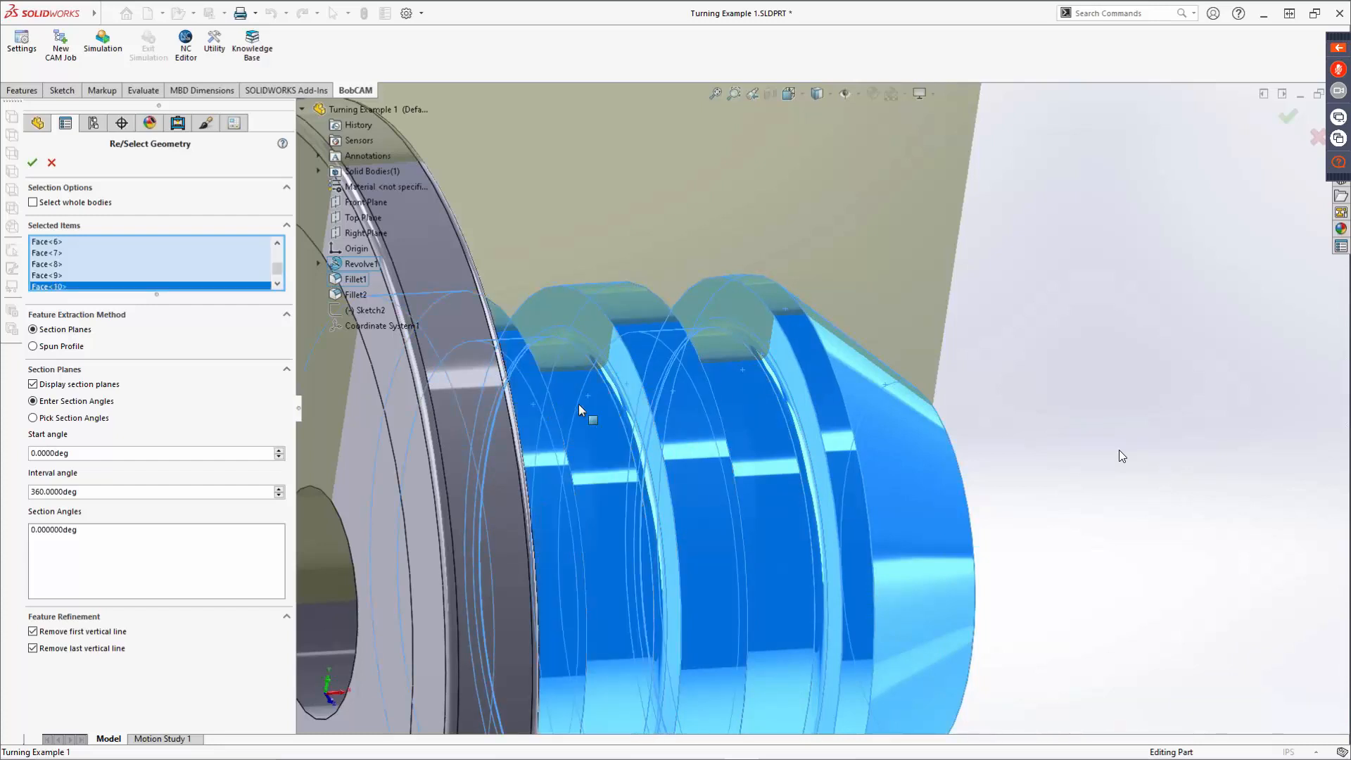
# Step: Add the nose-facing walls and fillets of both grooves and the fillet where the shoulder meets the flange
pyautogui.moveTo(652, 424); pyautogui.dragTo(560, 415, button='middle')
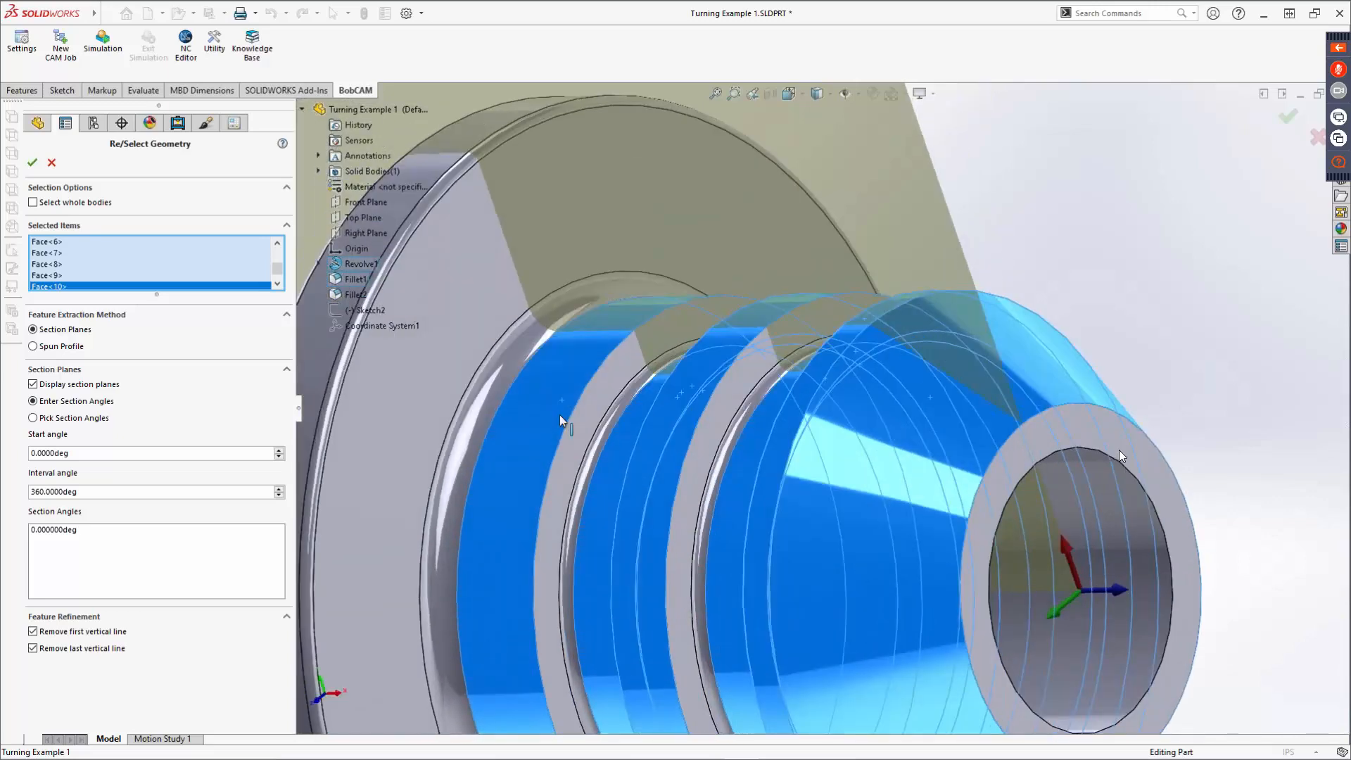
pyautogui.click(748, 408)
pyautogui.click(711, 398)
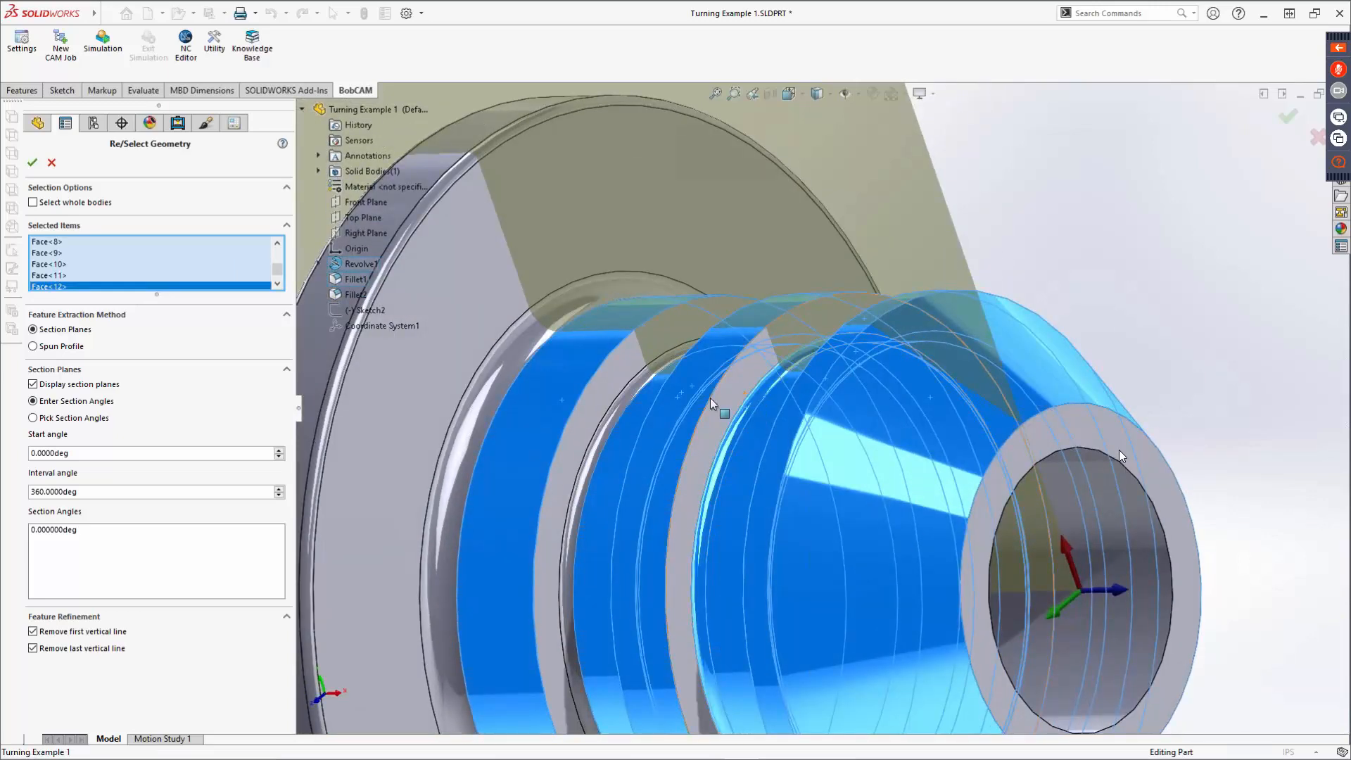
pyautogui.click(611, 412)
pyautogui.click(578, 393)
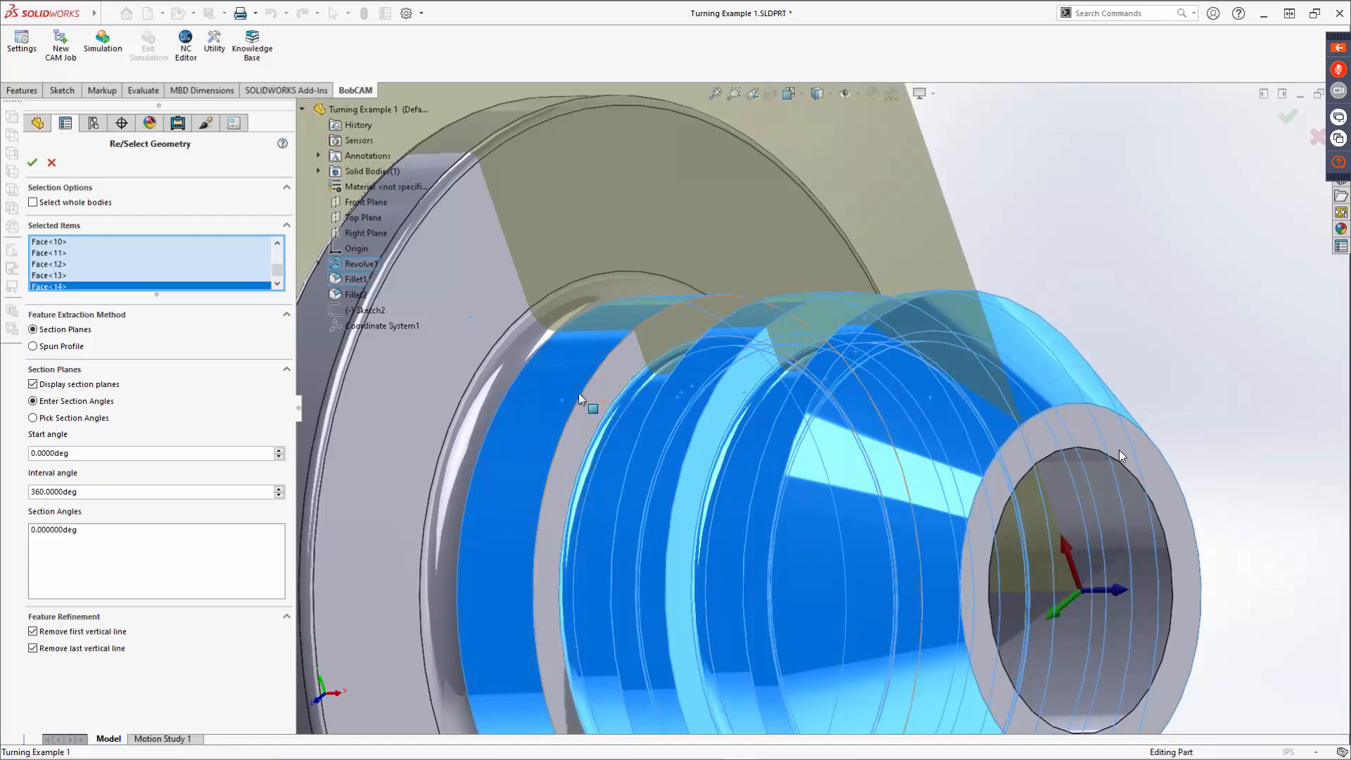
pyautogui.click(508, 366)
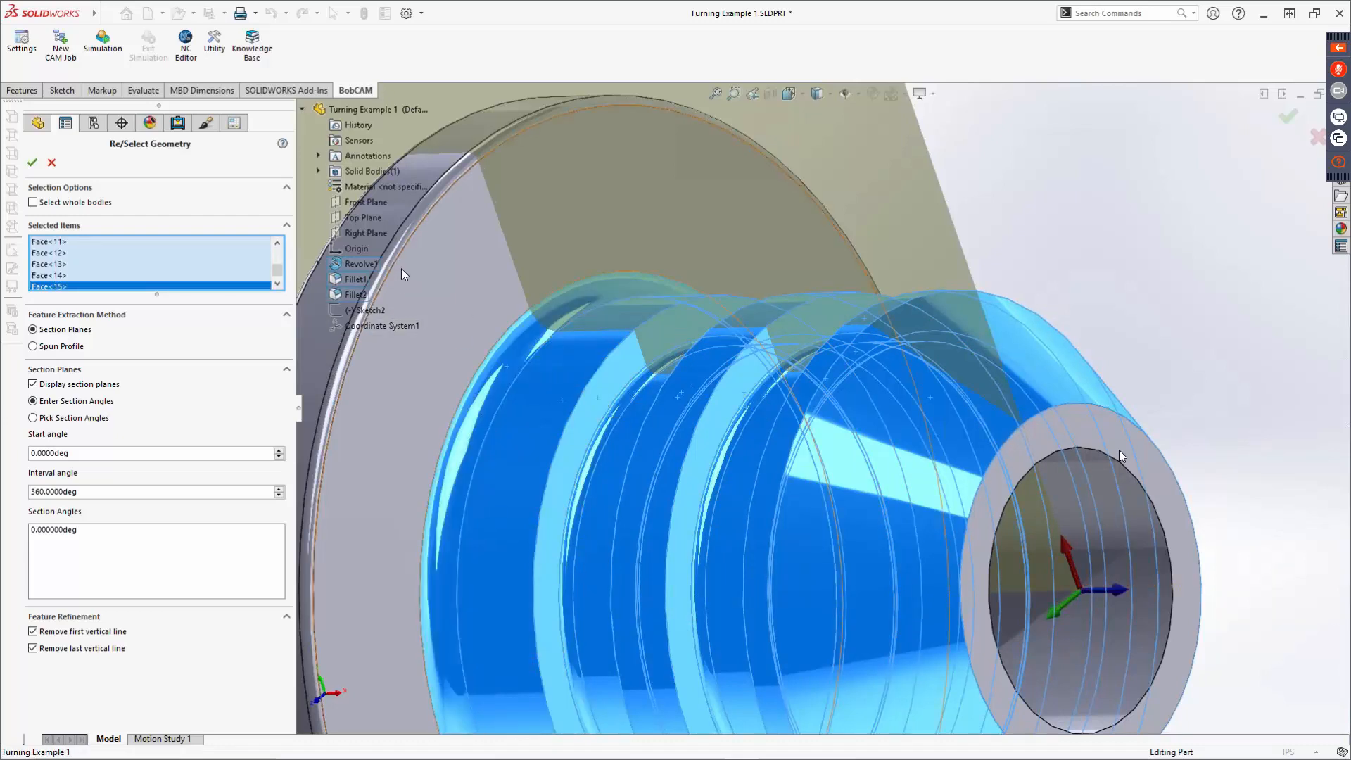
# Step: Add the flange's nose-side face, rounded edge and outer diameter to the turning geometry, and accept the selection
pyautogui.click(437, 269)
pyautogui.moveTo(408, 350); pyautogui.dragTo(574, 353, button='middle')
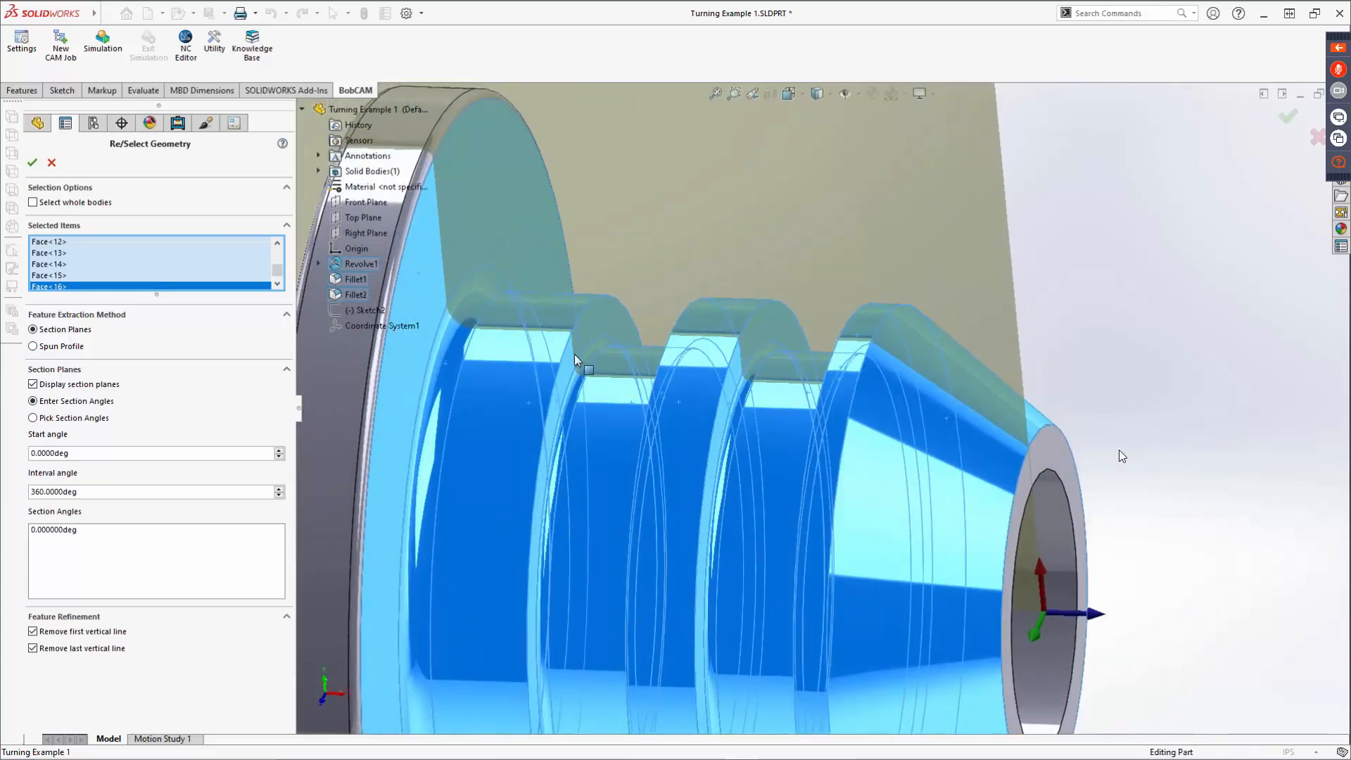
pyautogui.scroll(3, 575, 354)
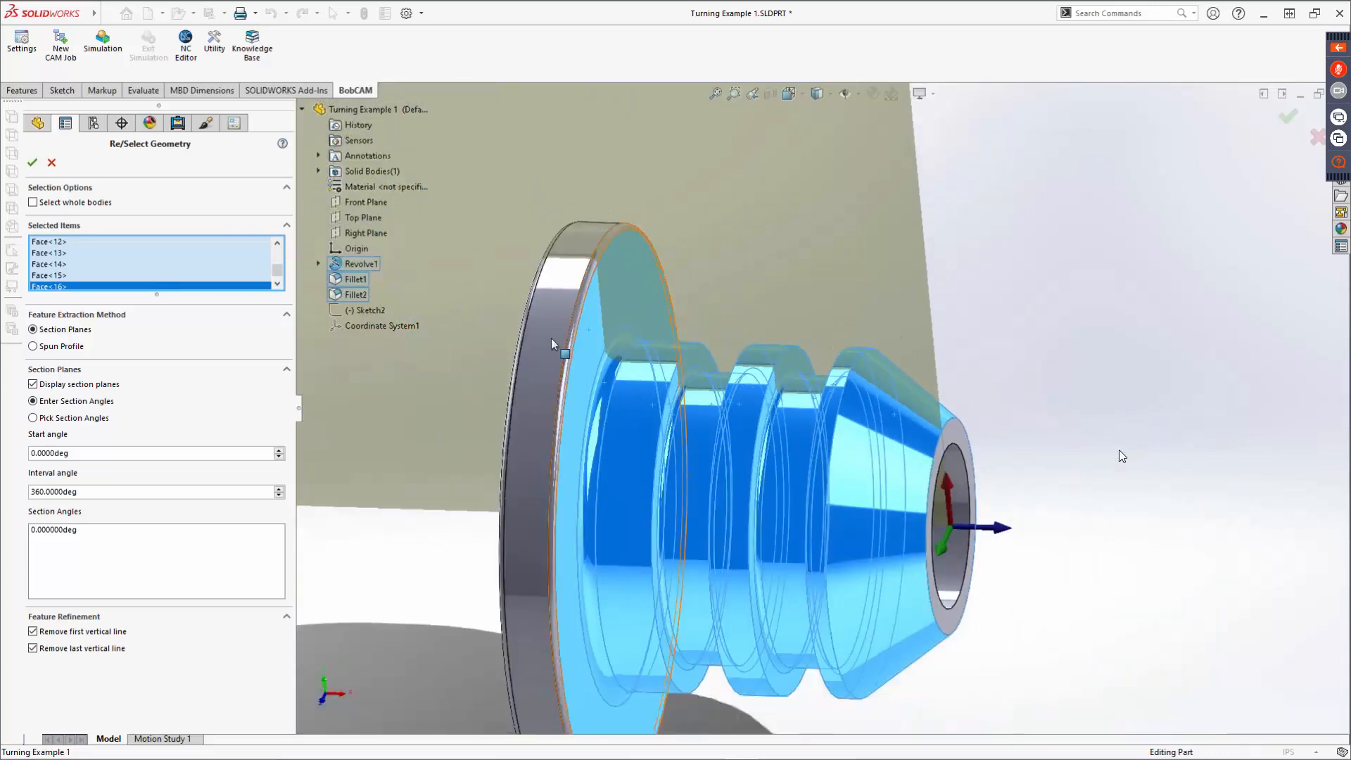
pyautogui.click(591, 270)
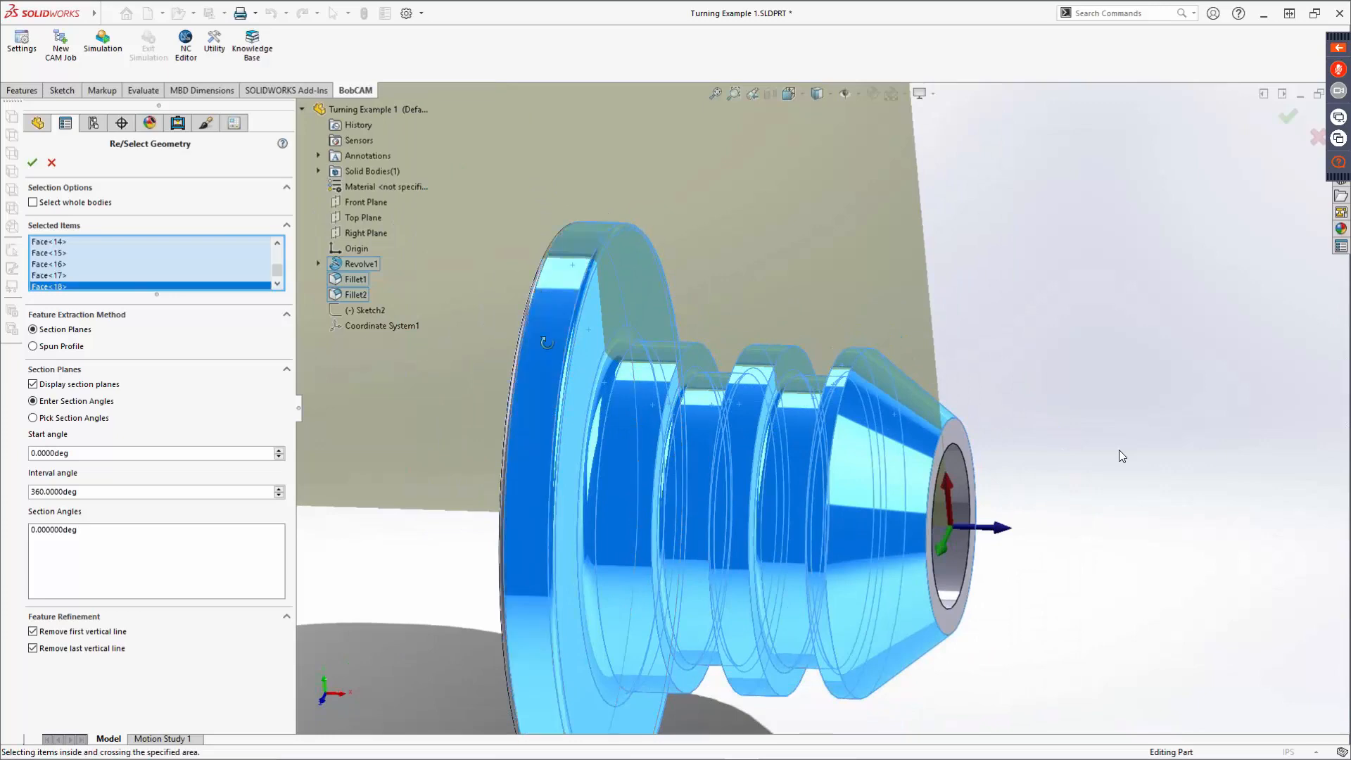
pyautogui.moveTo(472, 331); pyautogui.dragTo(313, 359, button='middle')
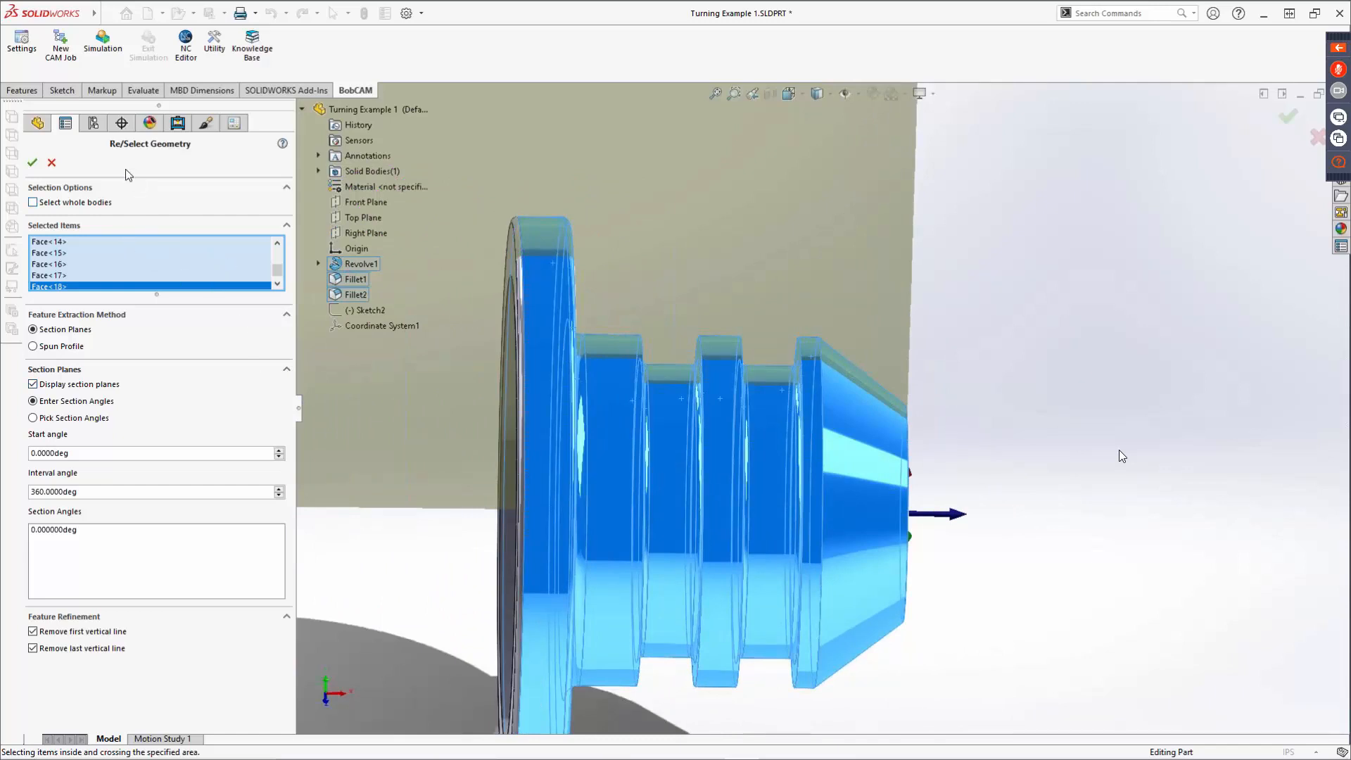
pyautogui.click(34, 164)
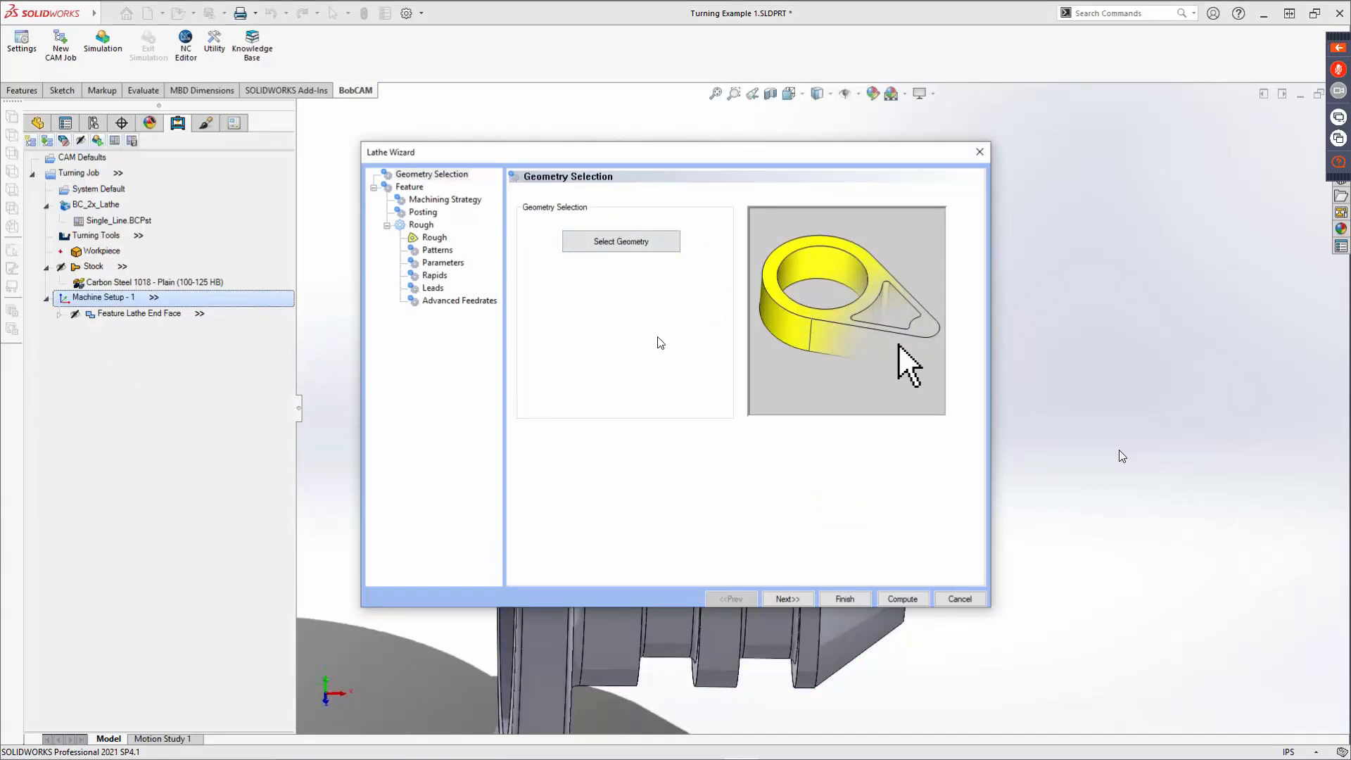
# Step: Enable the feature extension with an end distance of 2 and an end angle relative to geometry
pyautogui.click(801, 599)
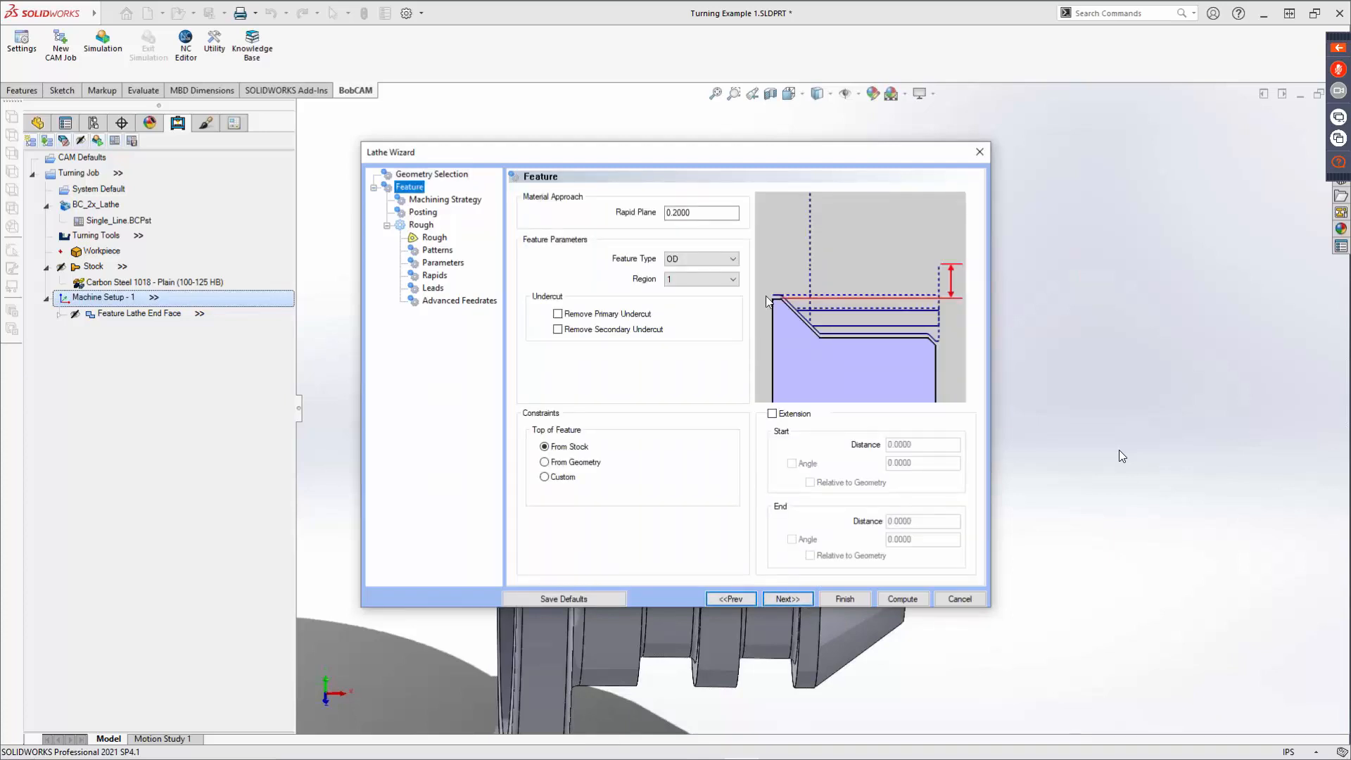
pyautogui.click(772, 414)
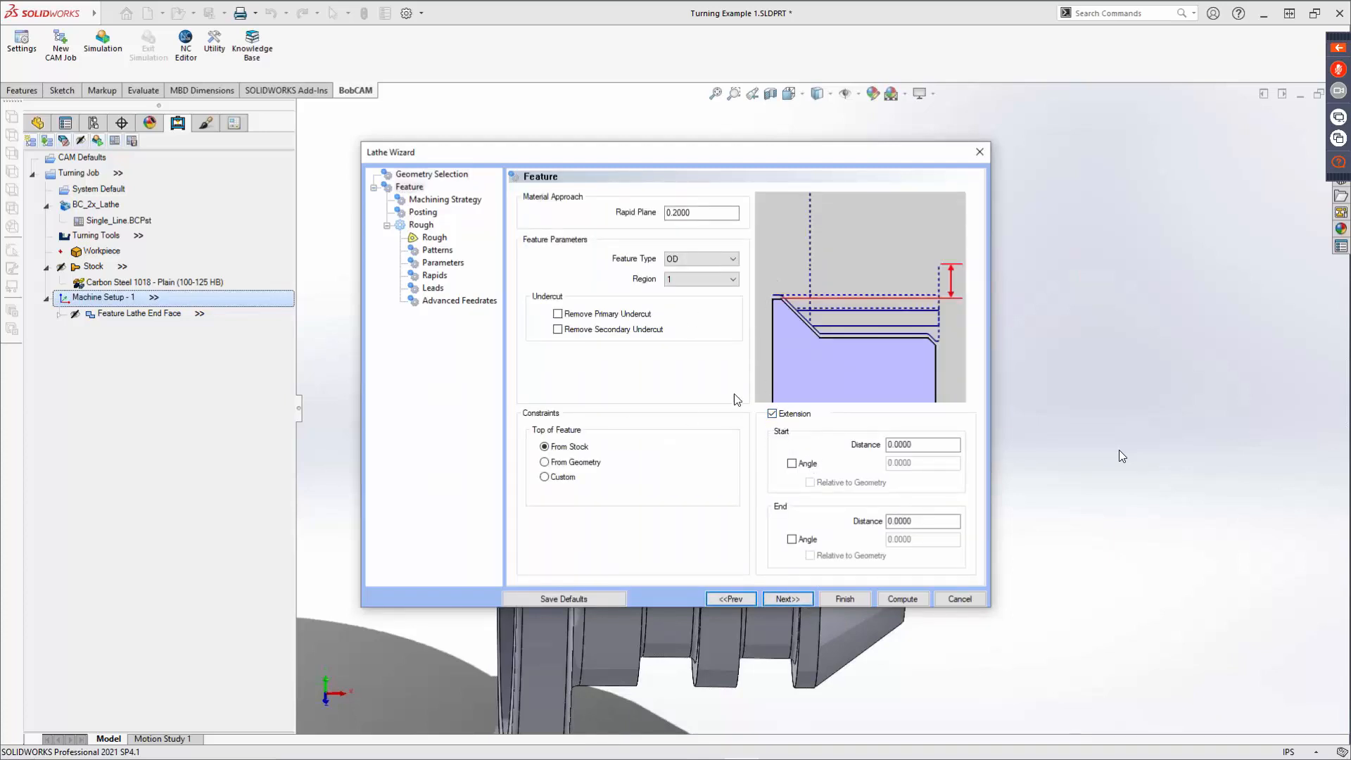
pyautogui.click(792, 539)
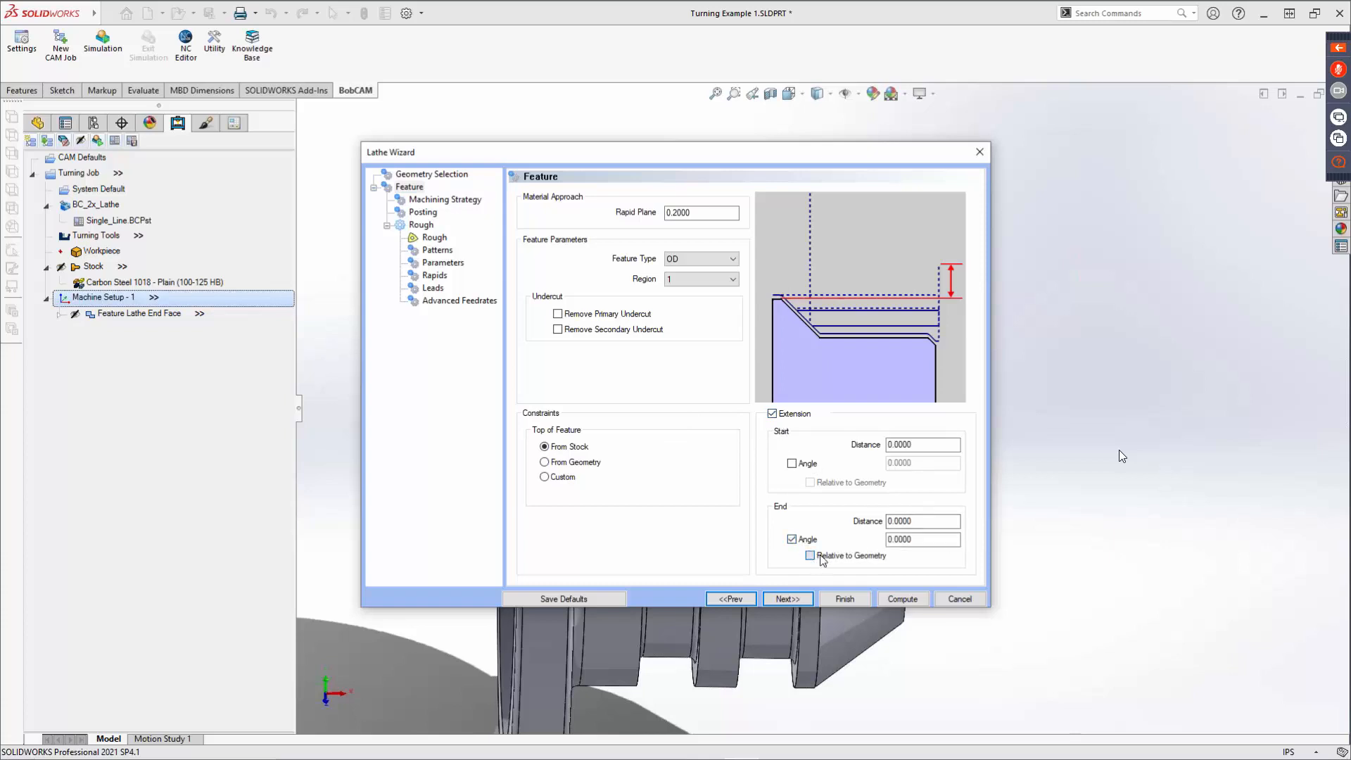
pyautogui.click(814, 557)
pyautogui.moveTo(662, 153); pyautogui.dragTo(907, 206)
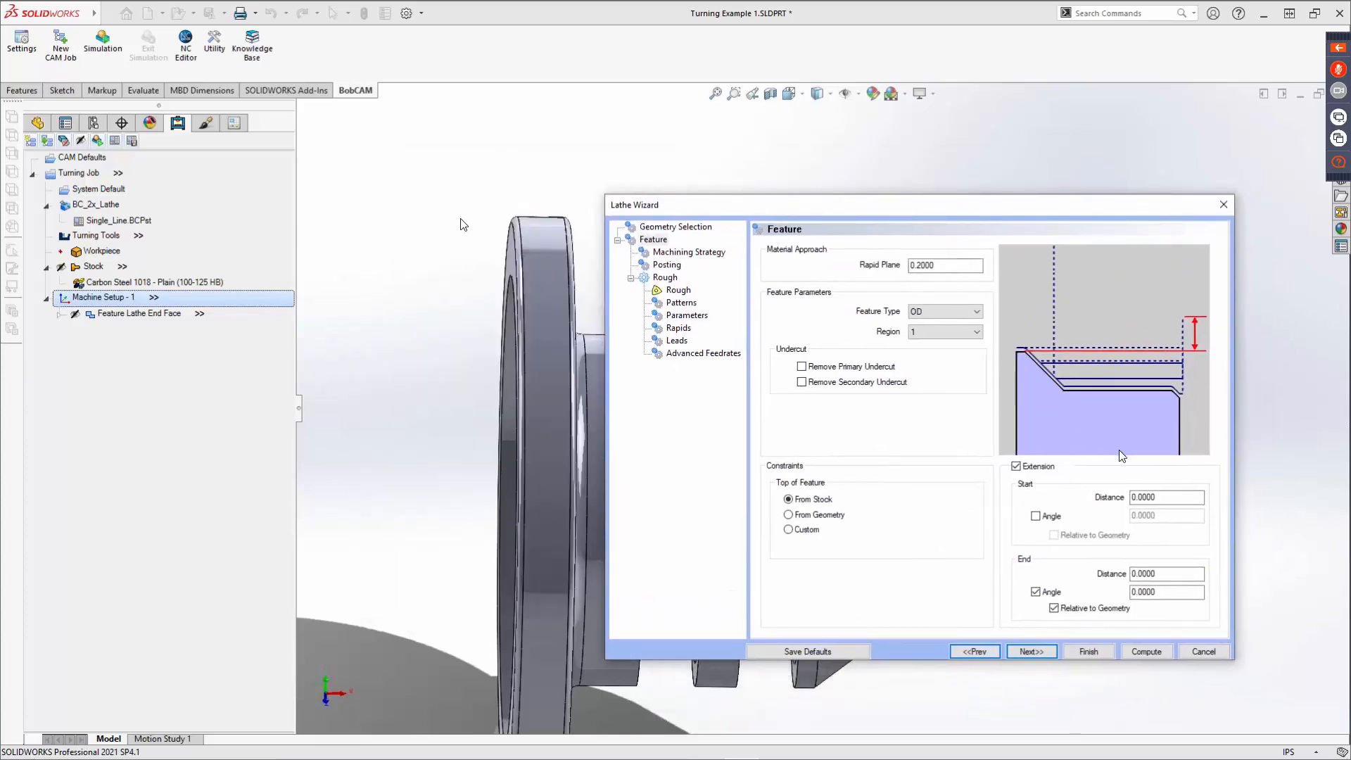
pyautogui.moveTo(969, 208); pyautogui.dragTo(793, 131)
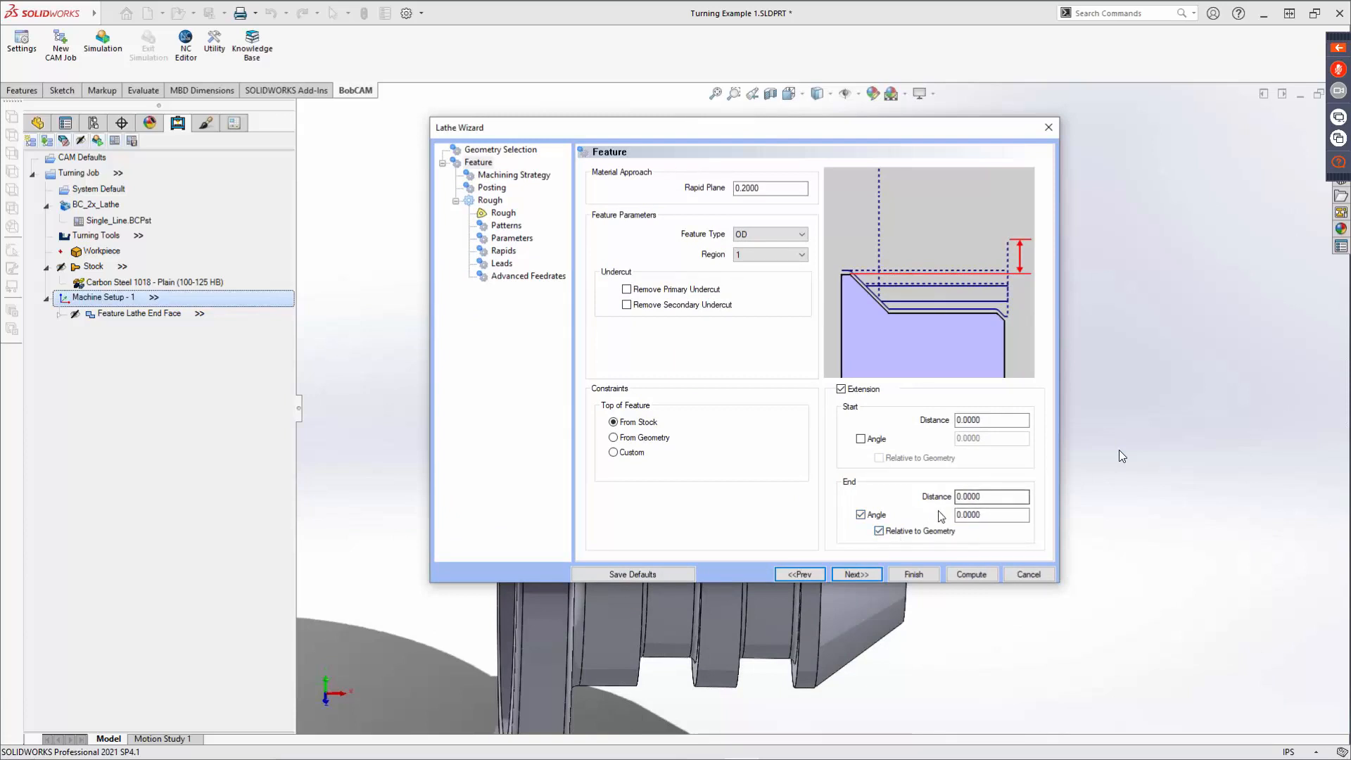
pyautogui.click(985, 497)
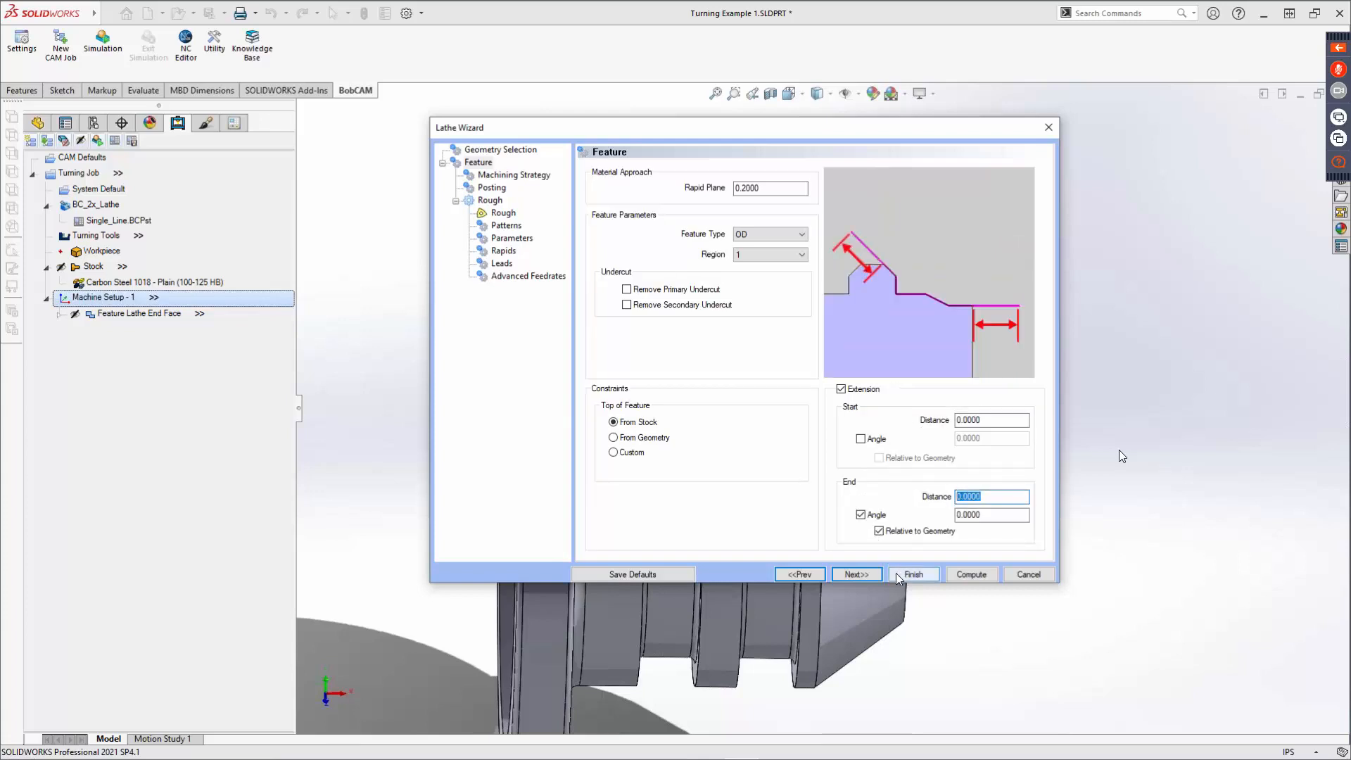
pyautogui.write('2')
pyautogui.press('Tab')
# Step: Preview the Front Face and Back face feature types and region 2, and return the feature to OD in region 1
pyautogui.click(765, 235)
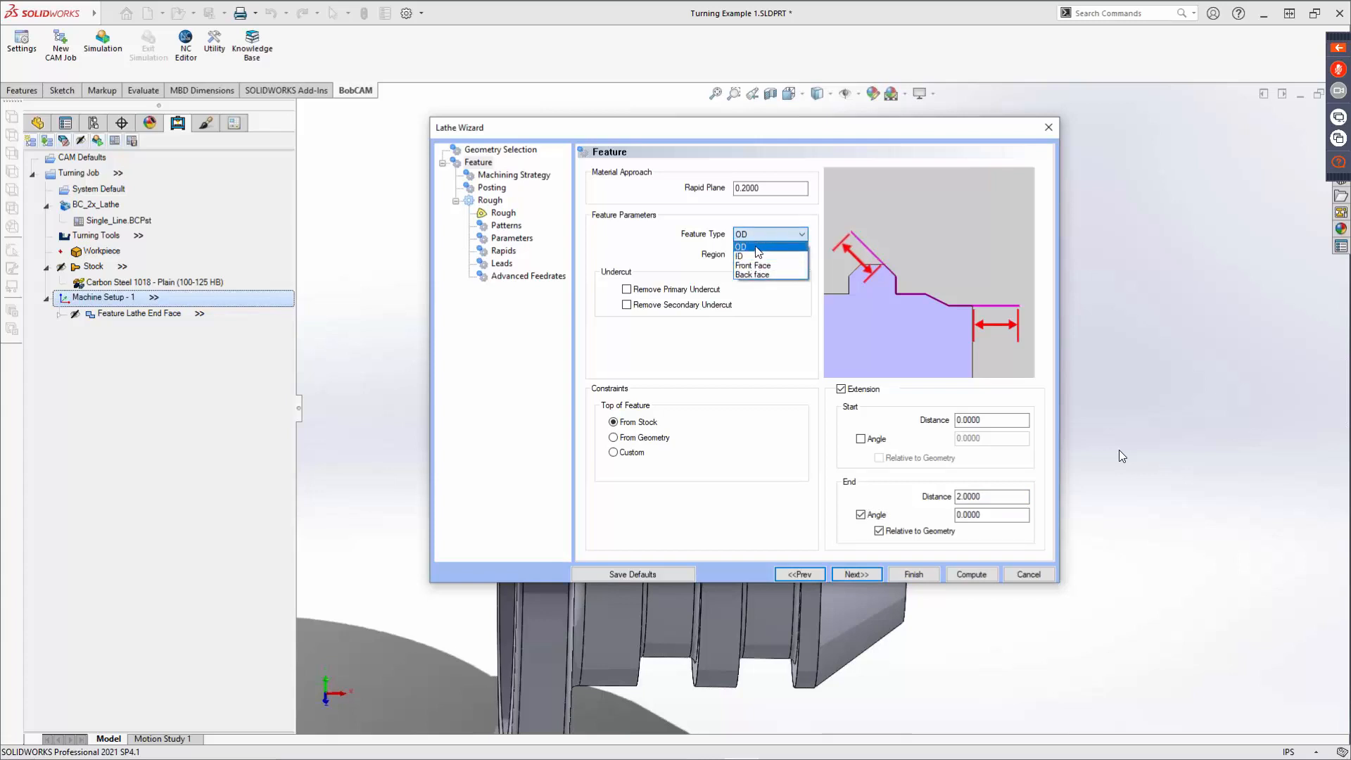
pyautogui.click(757, 249)
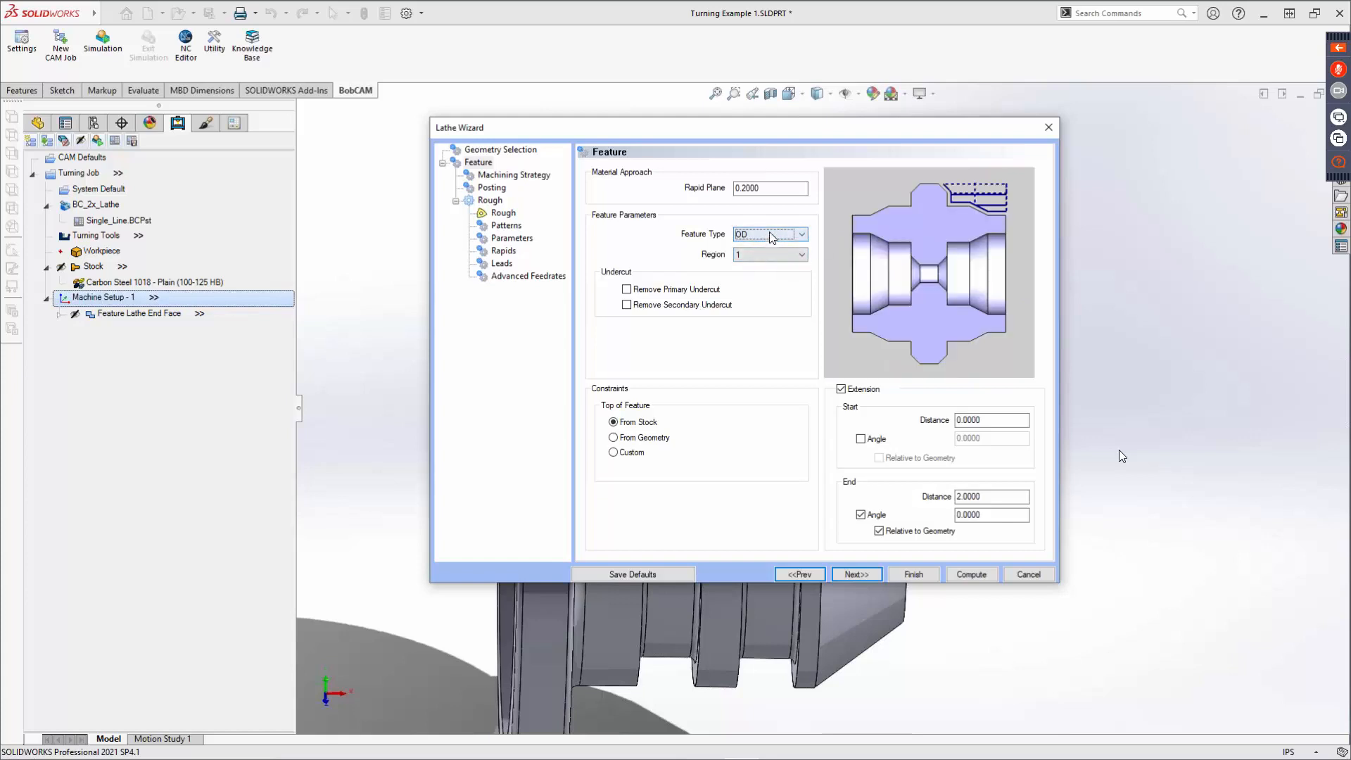
pyautogui.click(770, 233)
pyautogui.click(759, 265)
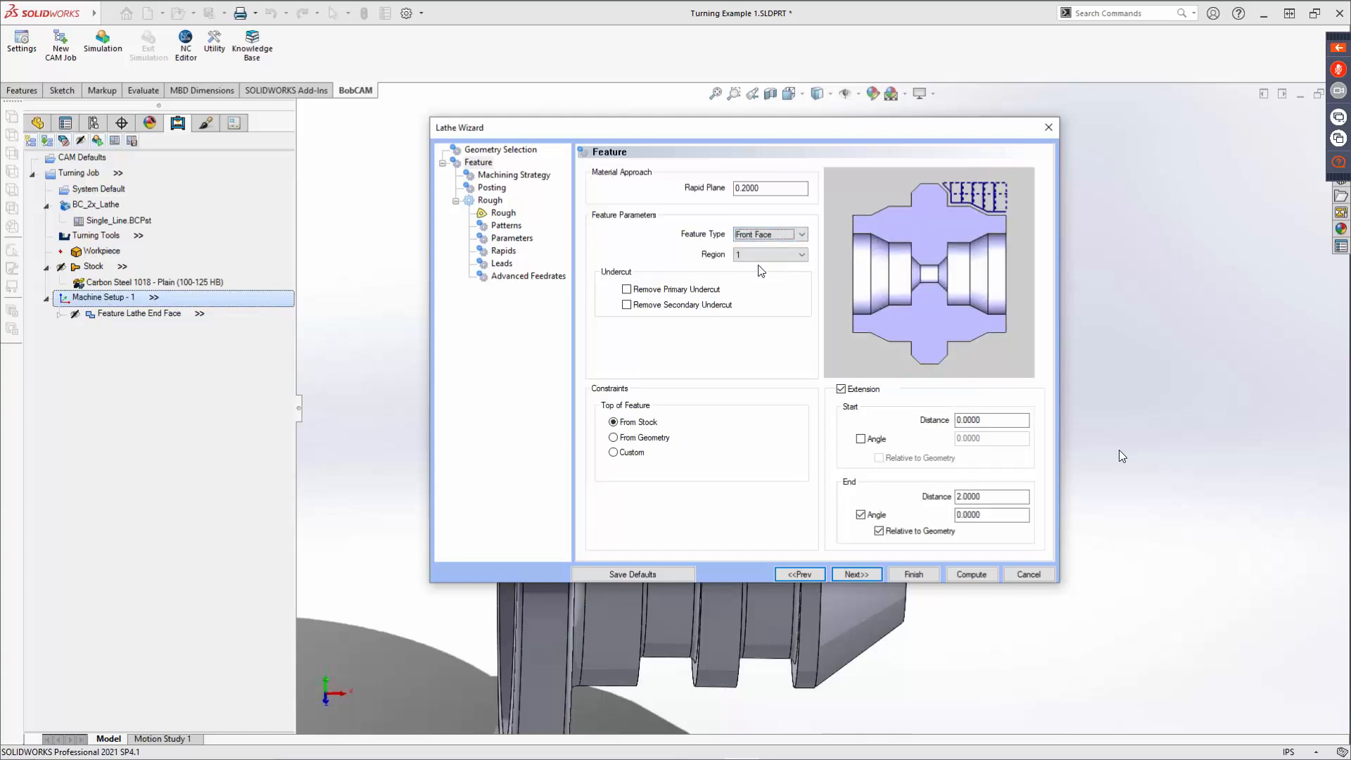
pyautogui.click(761, 232)
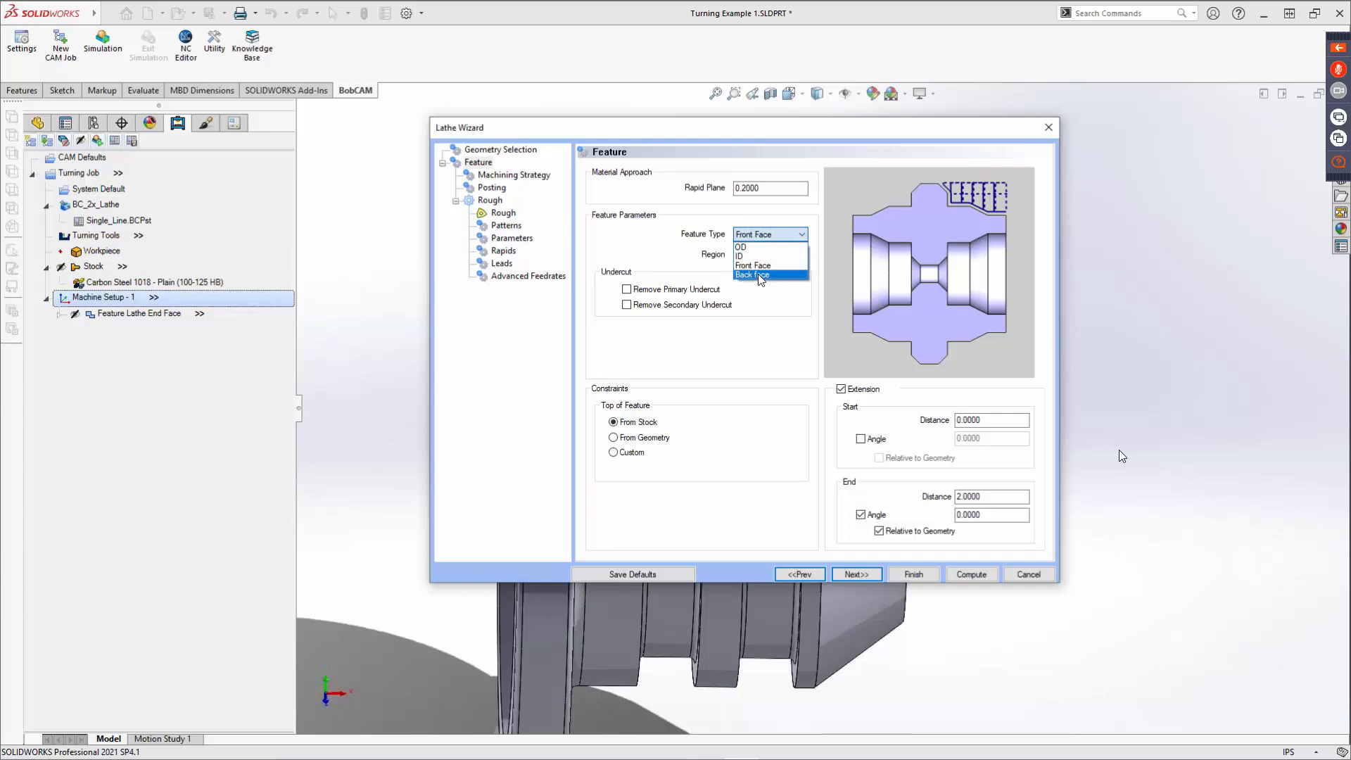
pyautogui.click(759, 275)
pyautogui.click(762, 253)
pyautogui.click(759, 278)
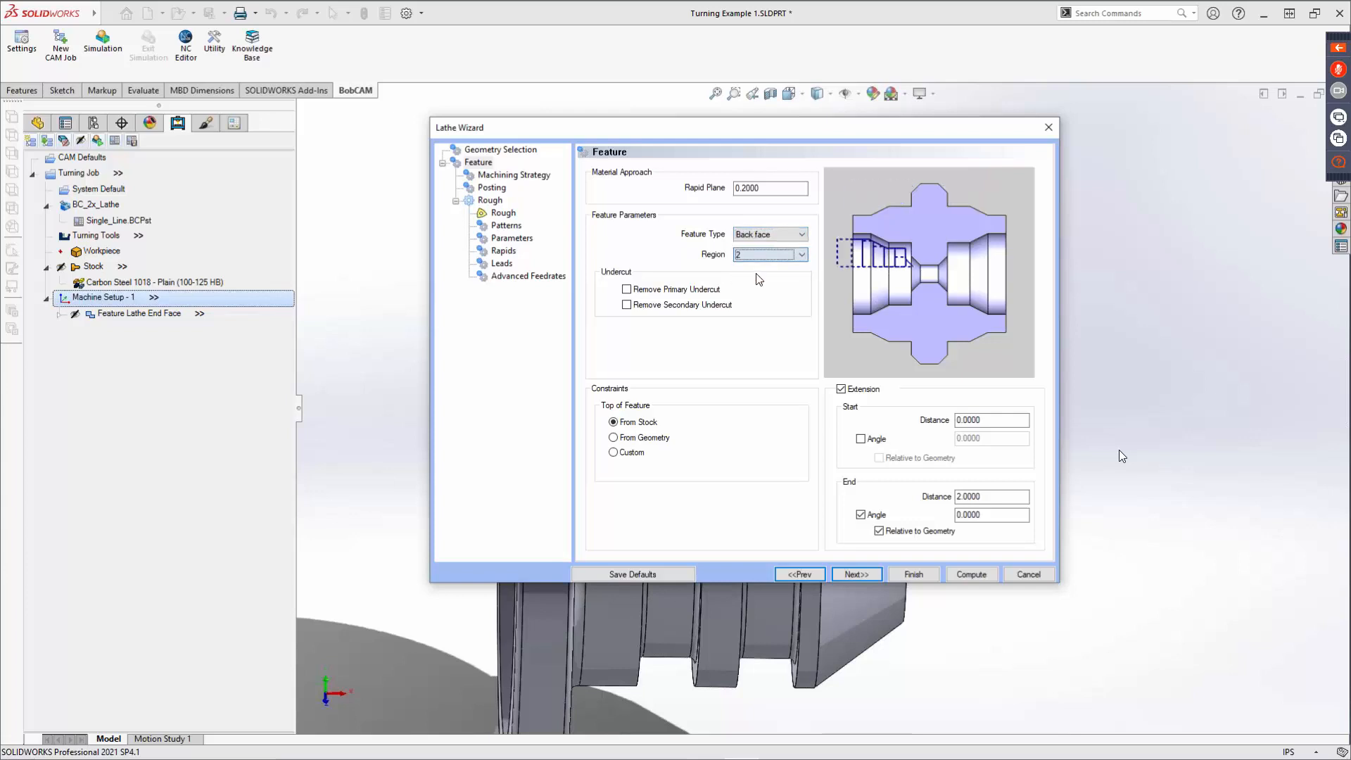
pyautogui.click(760, 234)
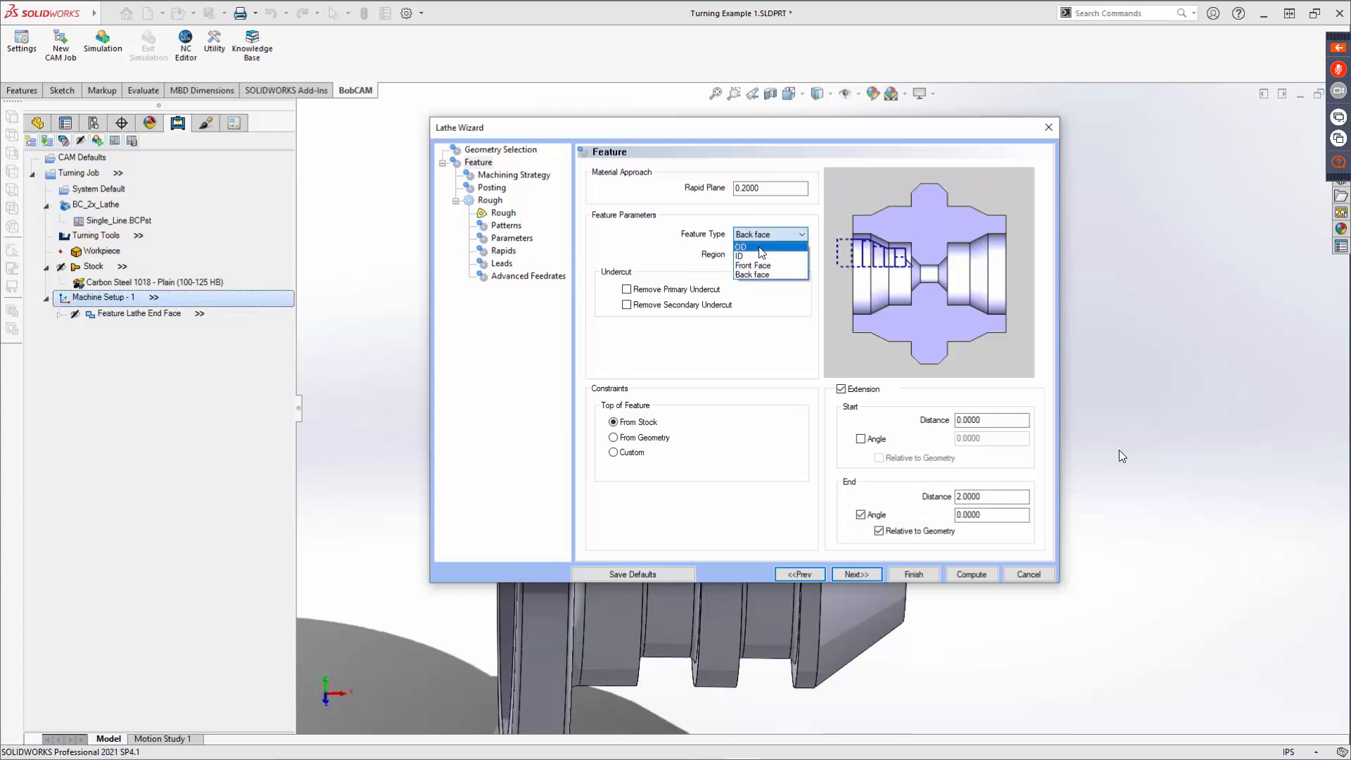
pyautogui.click(764, 246)
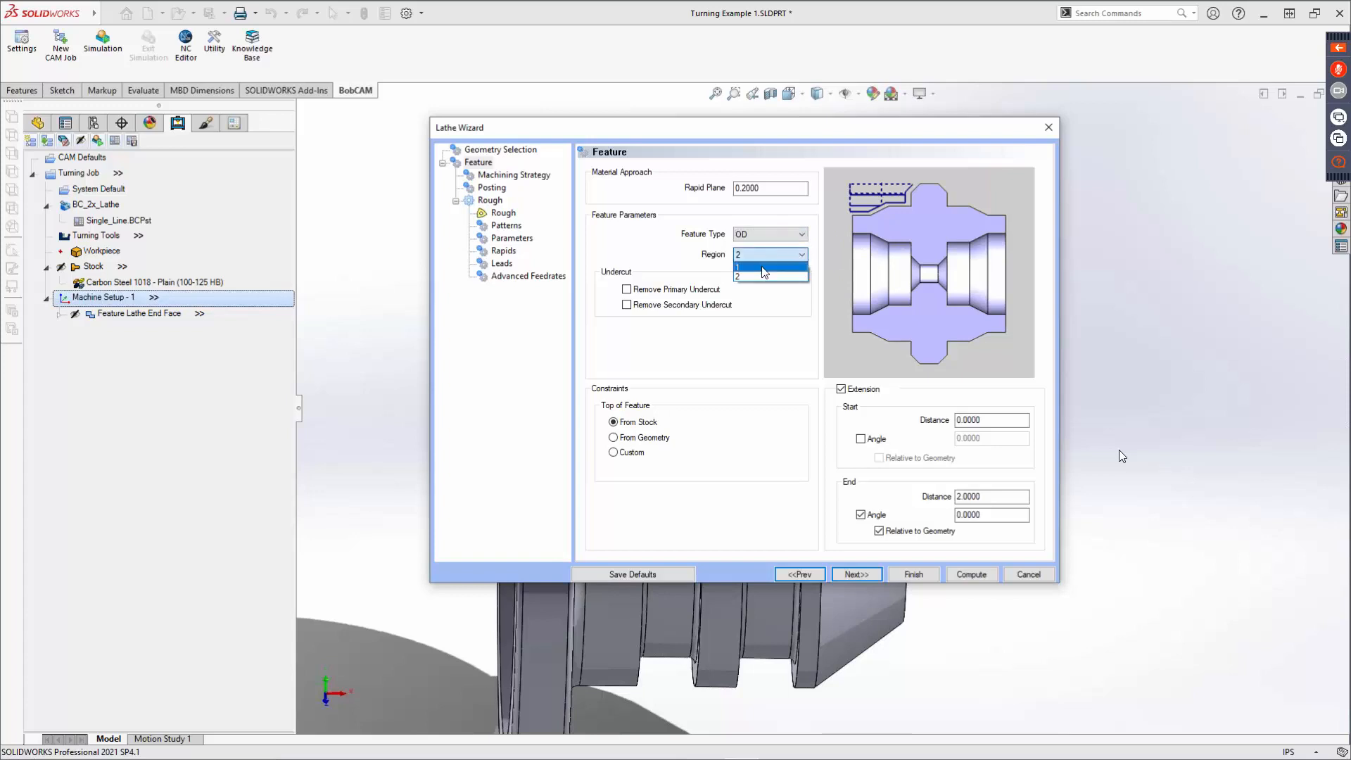
pyautogui.click(762, 269)
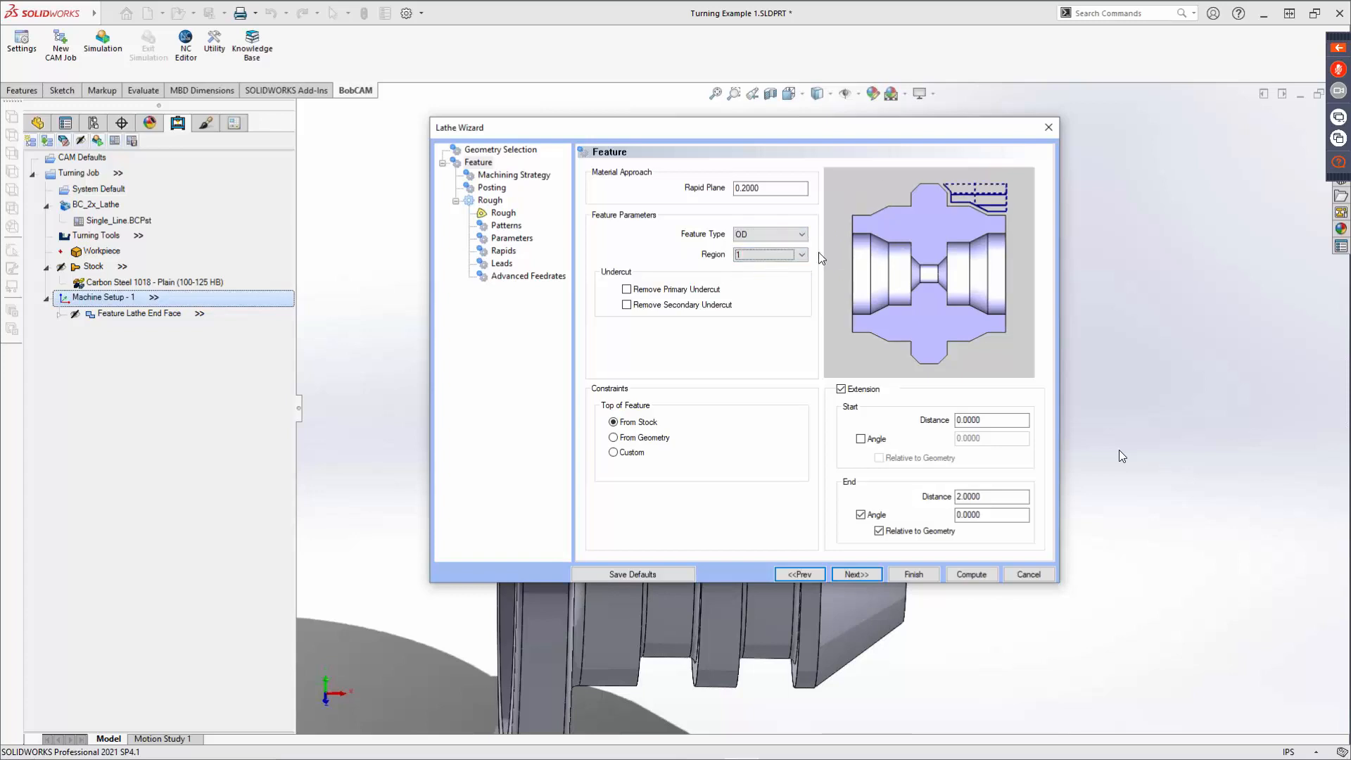
# Step: Enable Remove Primary Undercut for the turning feature, with Remove Secondary Undercut switched off
pyautogui.click(627, 289)
pyautogui.click(640, 305)
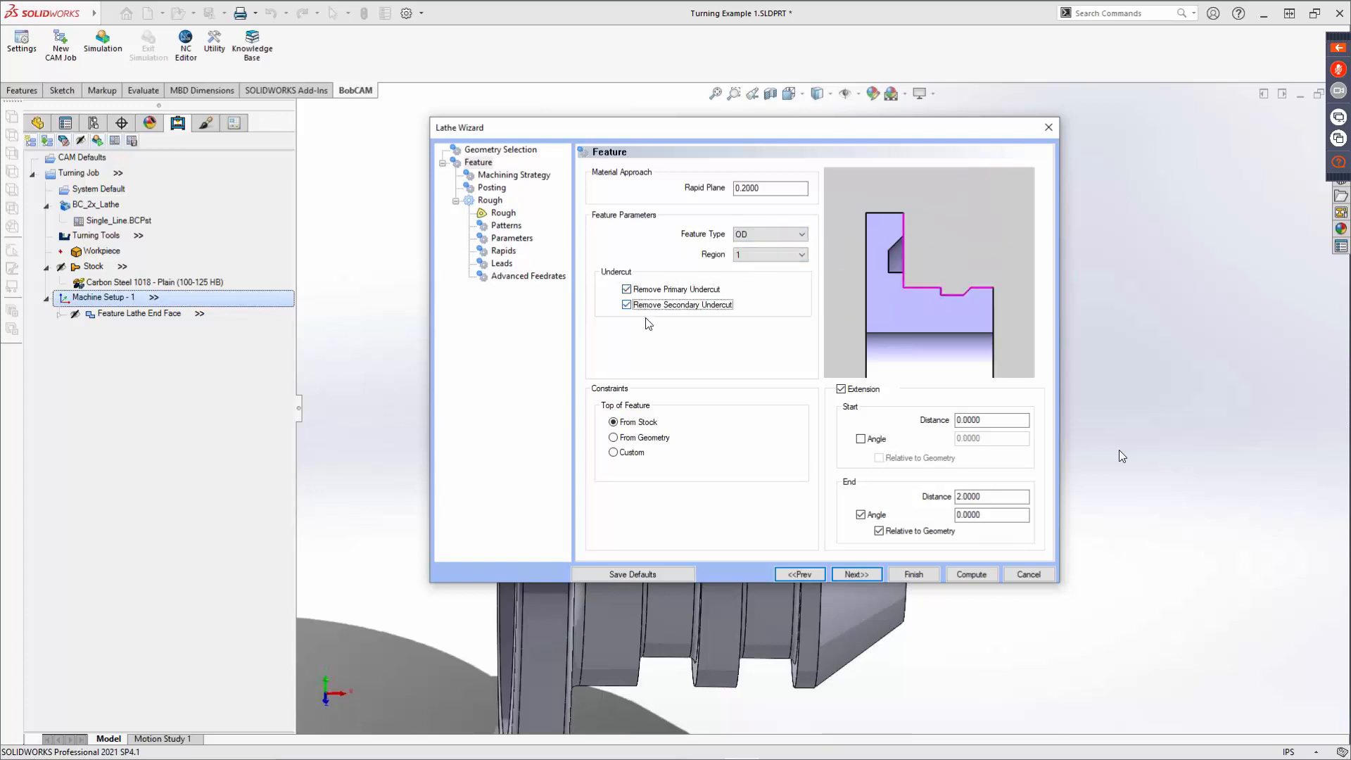
pyautogui.click(642, 307)
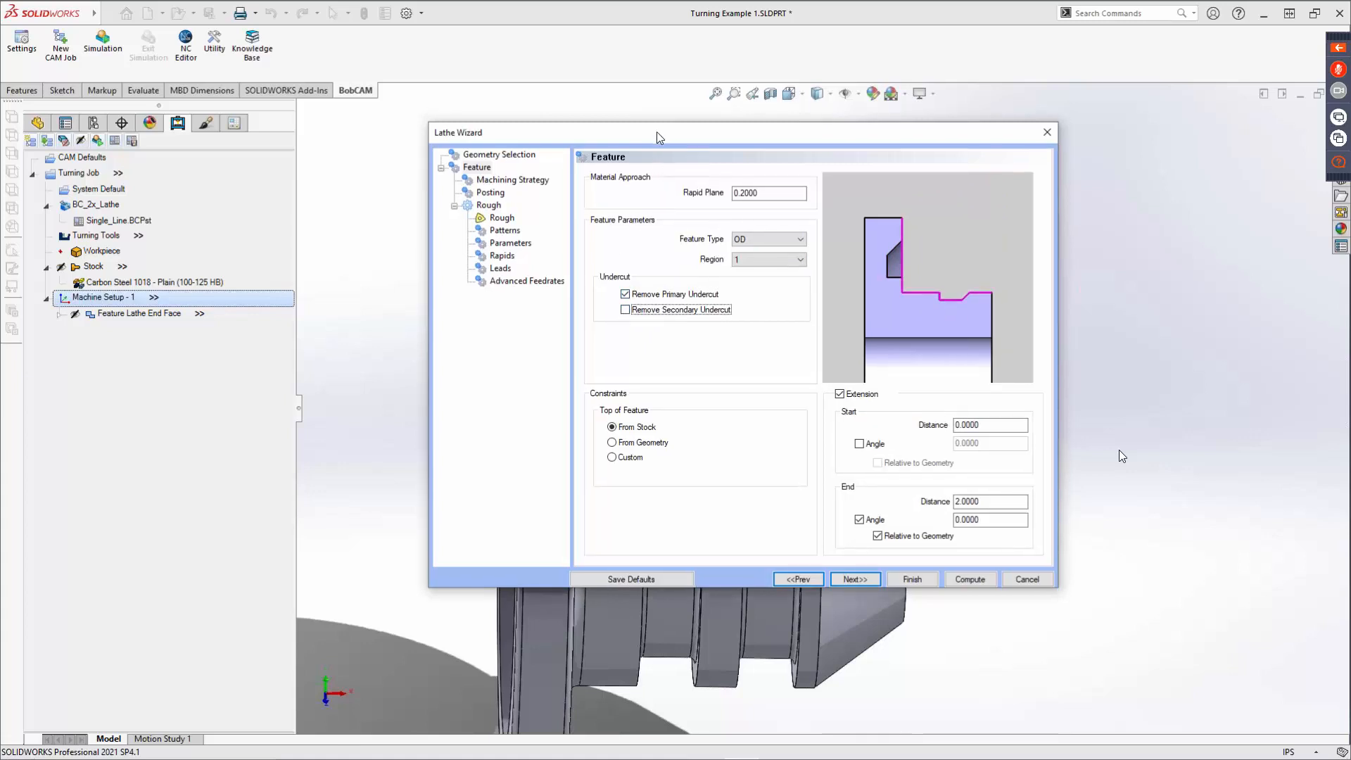
# Step: Check the grooved outer profile against the undercut illustrations, keeping Remove Primary Undercut enabled
pyautogui.moveTo(656, 132); pyautogui.dragTo(651, 413)
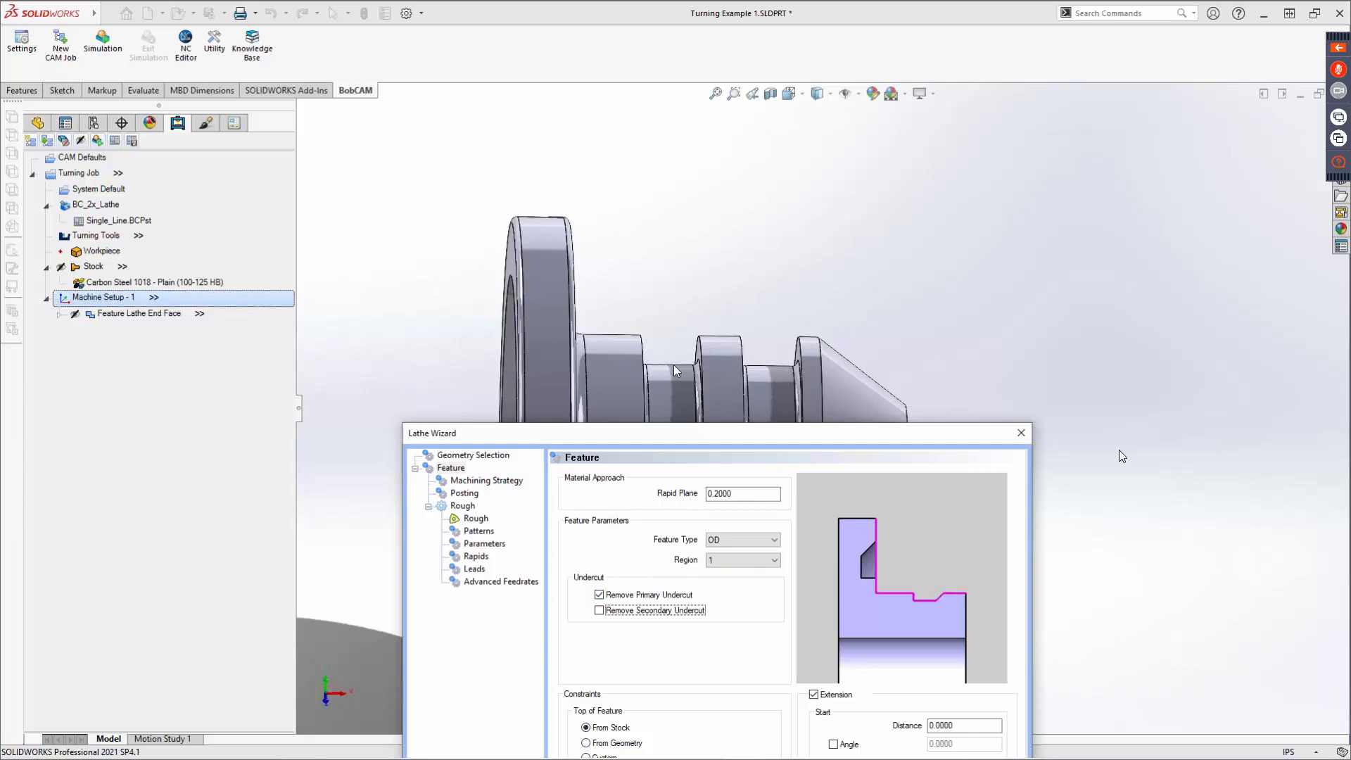
pyautogui.moveTo(687, 432); pyautogui.dragTo(680, 129)
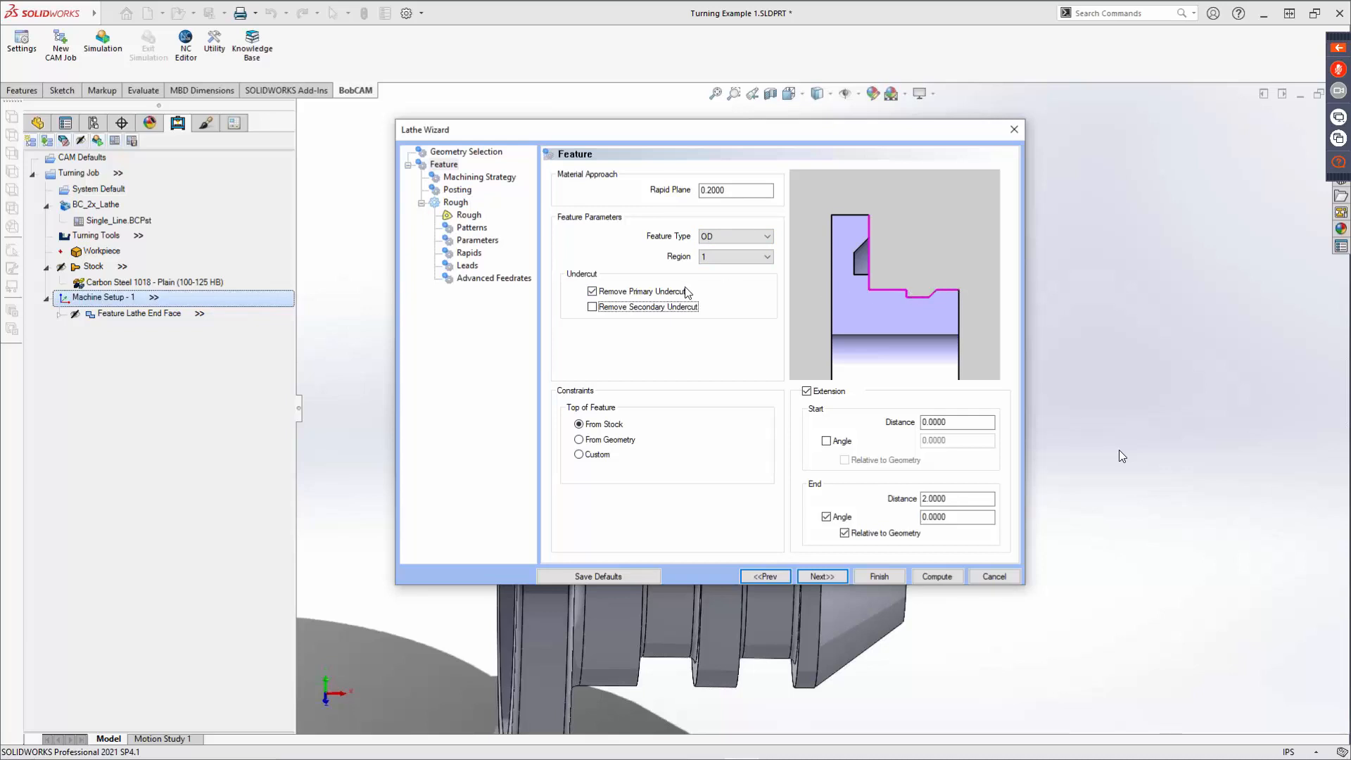
pyautogui.click(593, 293)
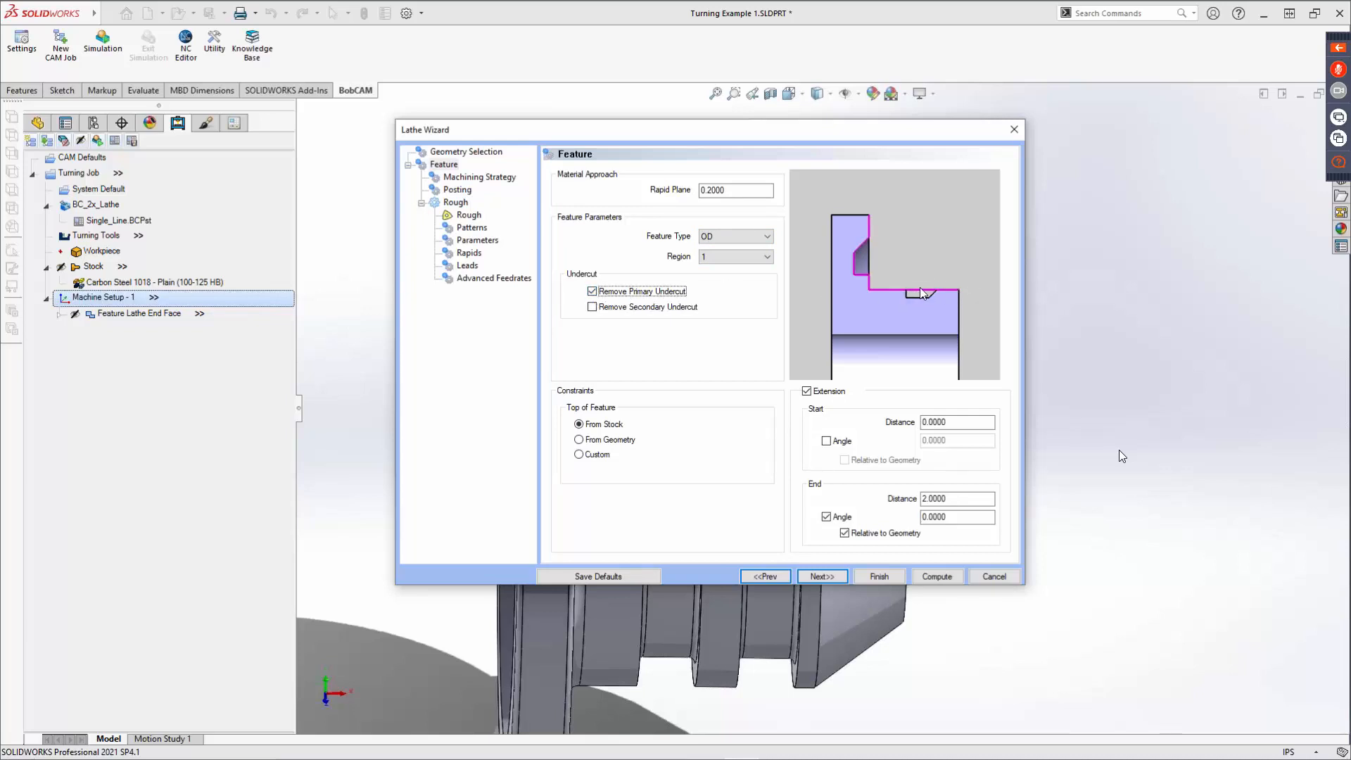
# Step: Compare the From Geometry and Custom top-of-feature constraints with the model, and return the constraint to From Stock
pyautogui.click(591, 424)
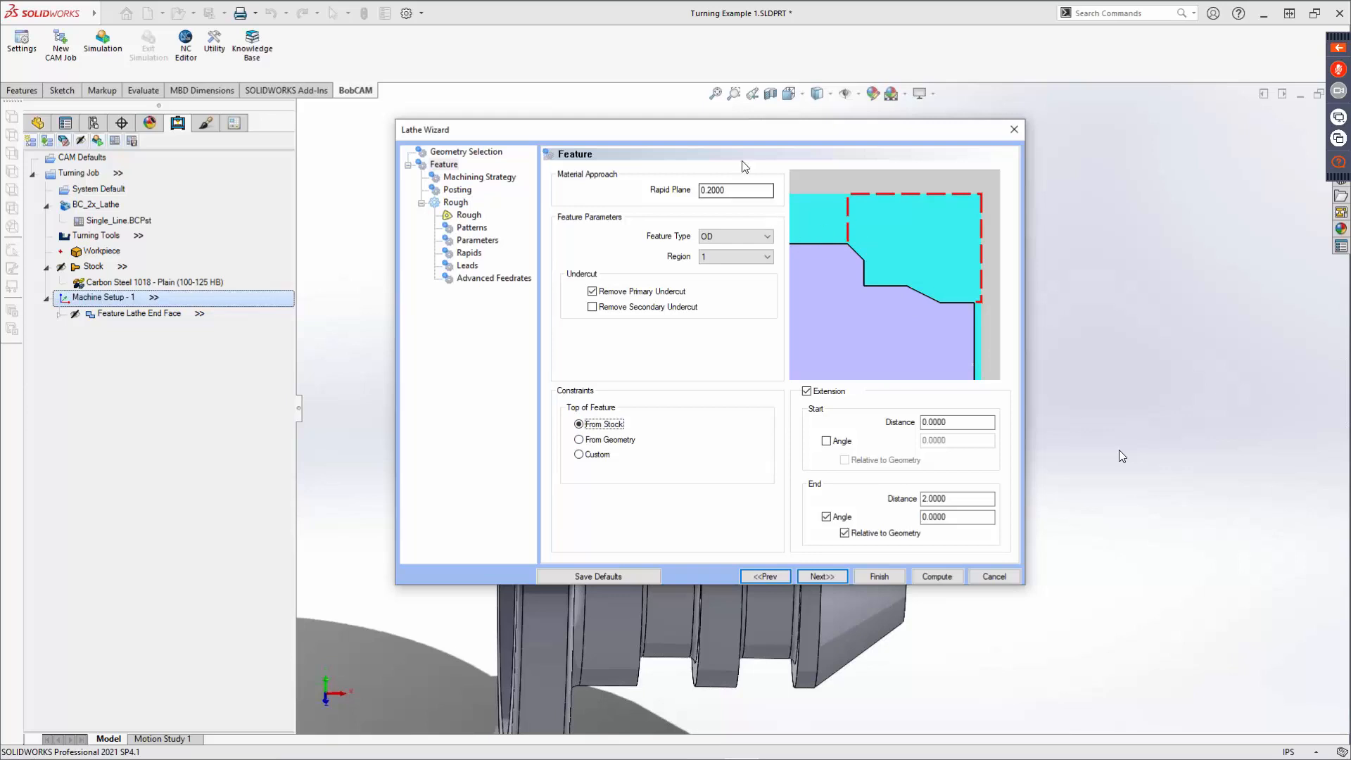
pyautogui.moveTo(732, 136); pyautogui.dragTo(783, 330)
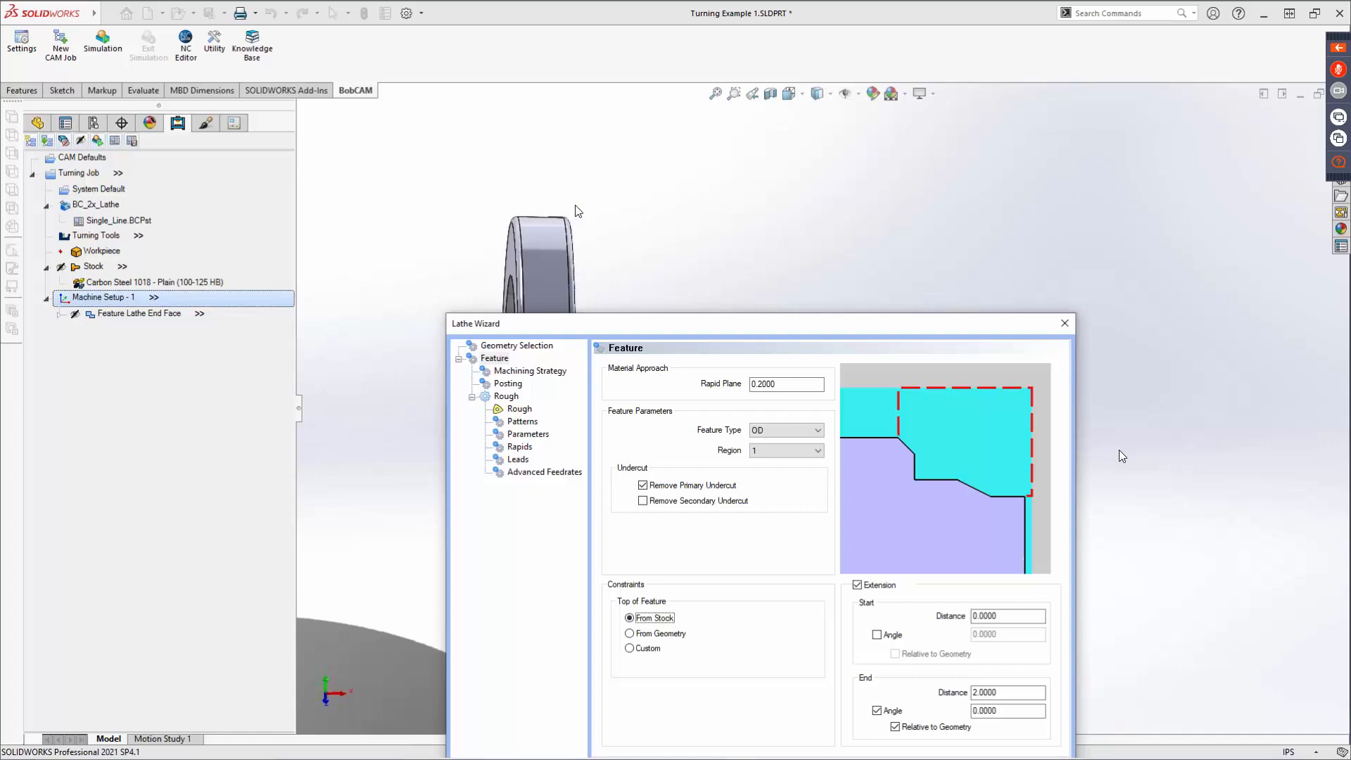
pyautogui.moveTo(598, 325); pyautogui.dragTo(562, 124)
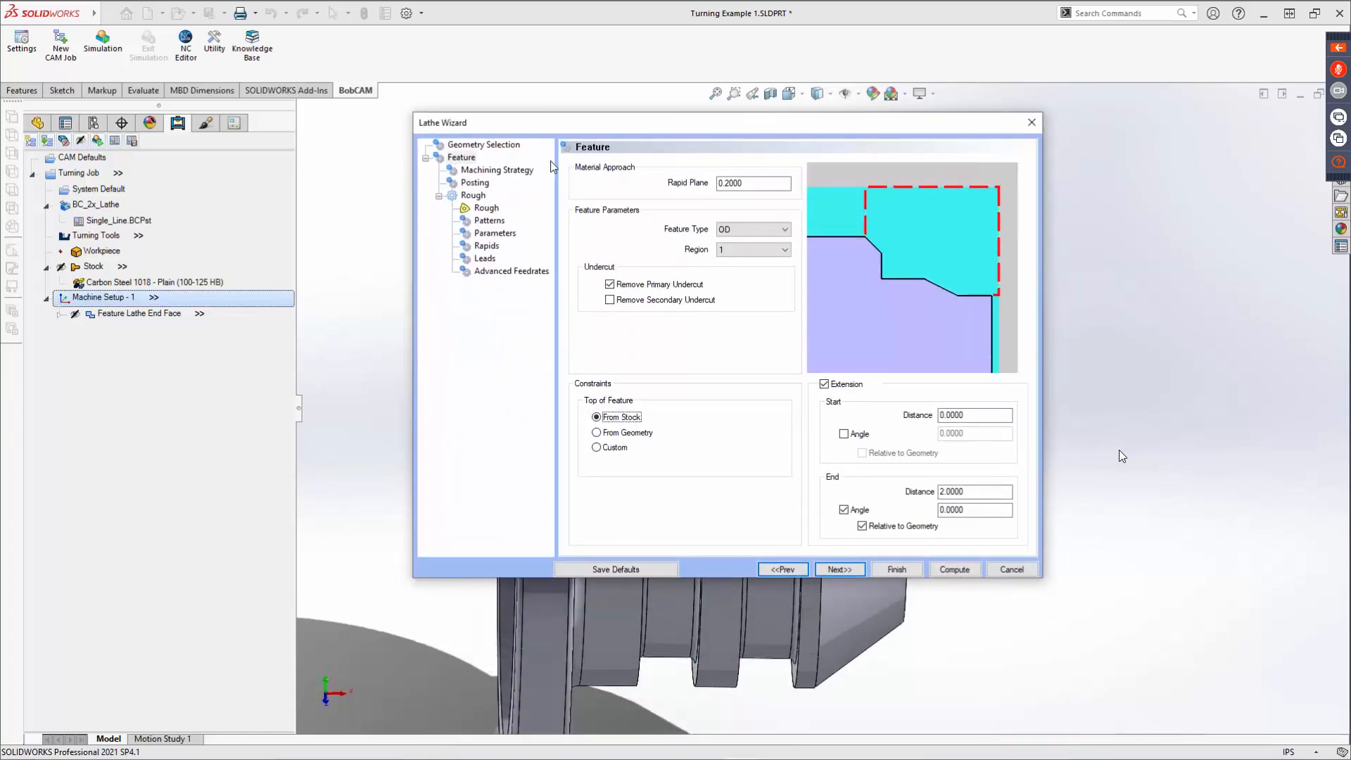
pyautogui.click(602, 435)
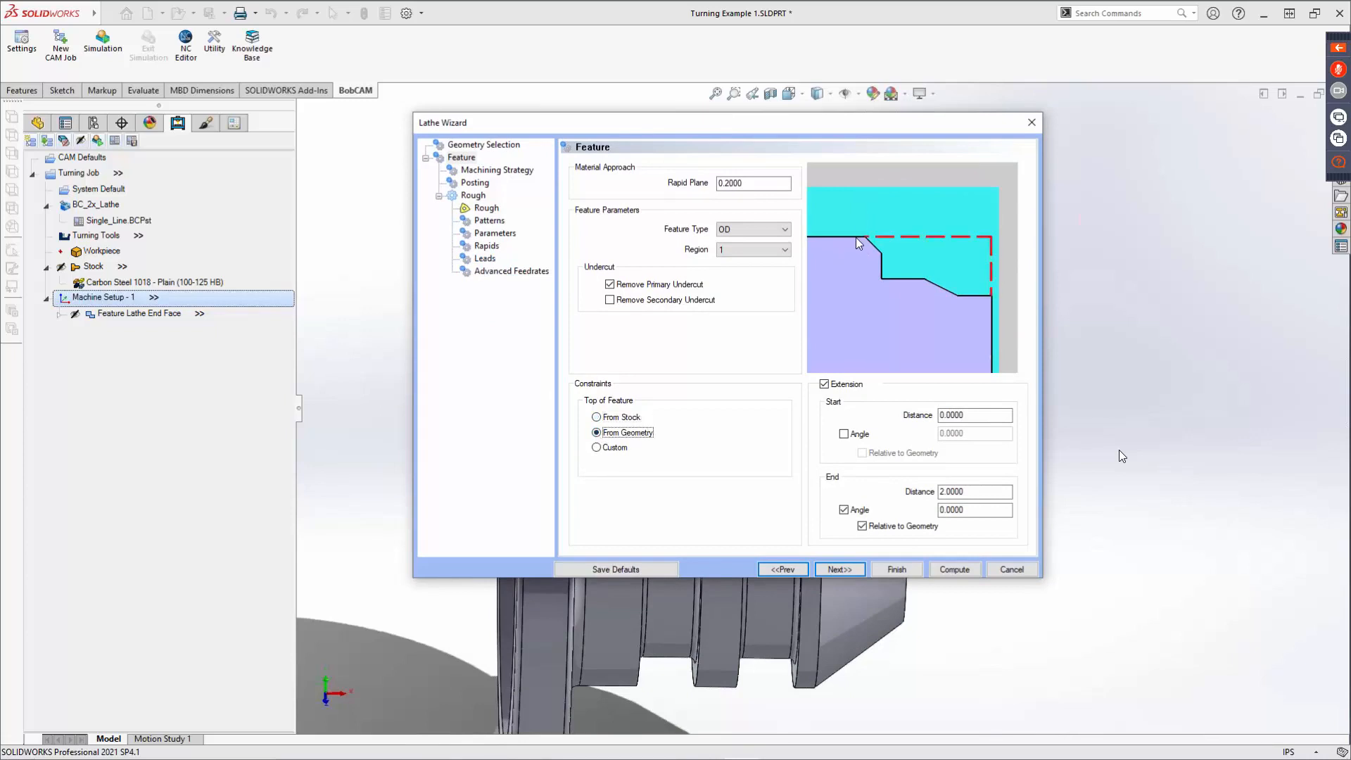
pyautogui.click(604, 449)
pyautogui.doubleClick(757, 449)
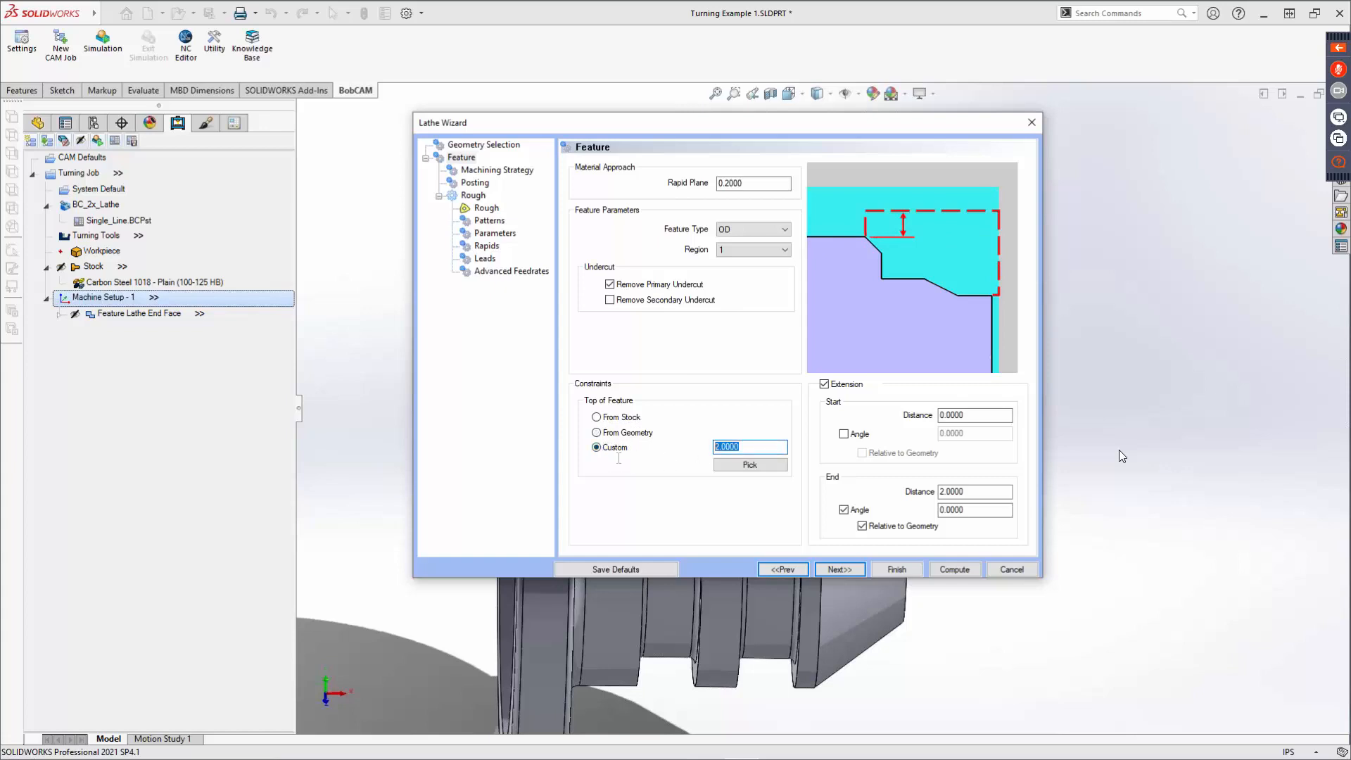
pyautogui.click(607, 419)
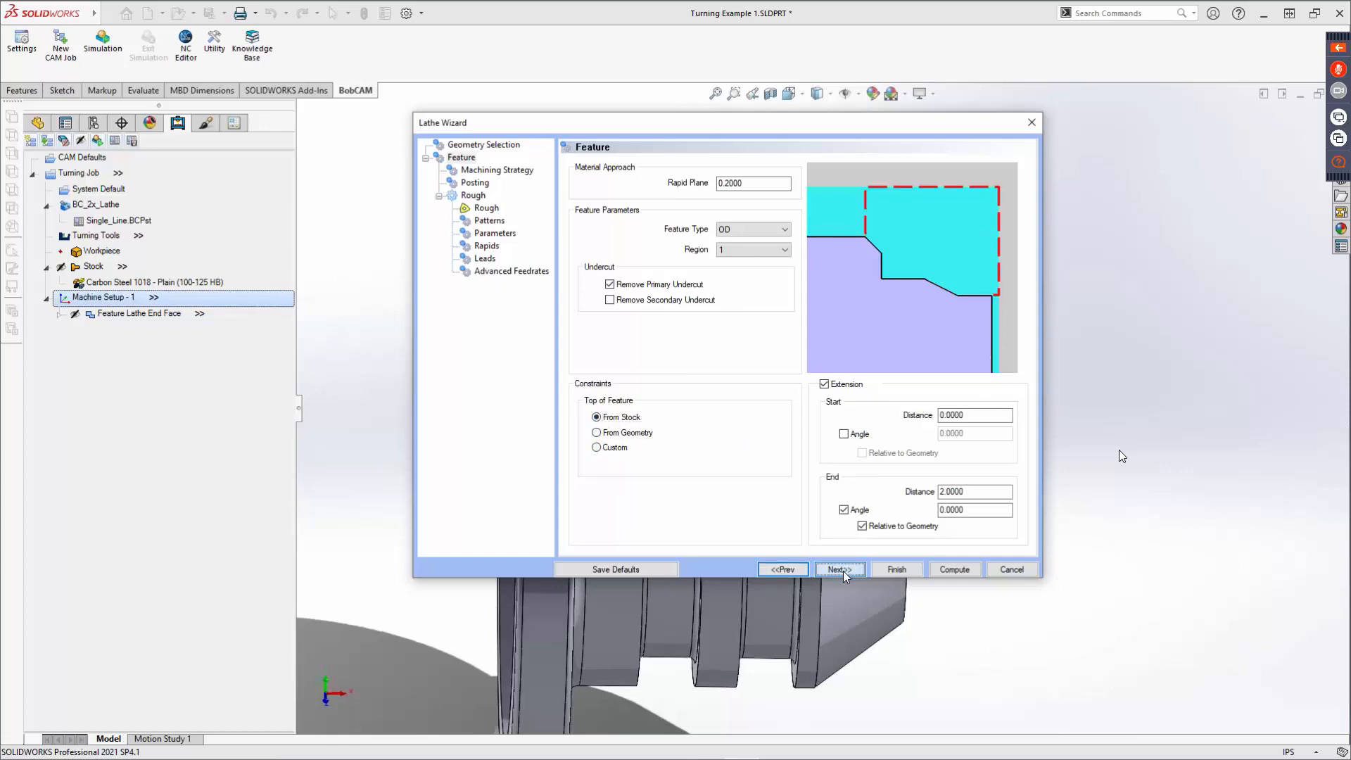
# Step: Preview the Pattern Repeat / Finish machining strategy, and choose the Rough / Finish strategy for the turning feature
pyautogui.click(844, 572)
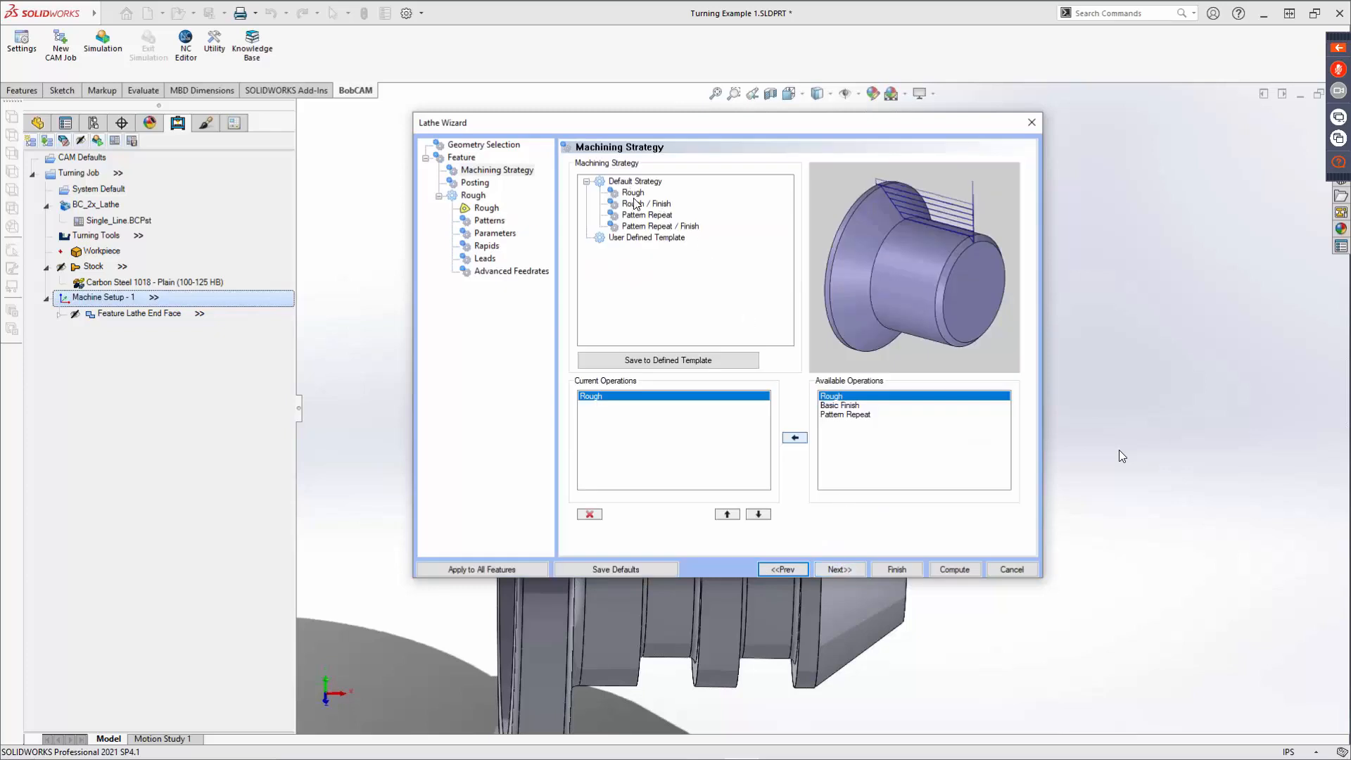
pyautogui.click(638, 226)
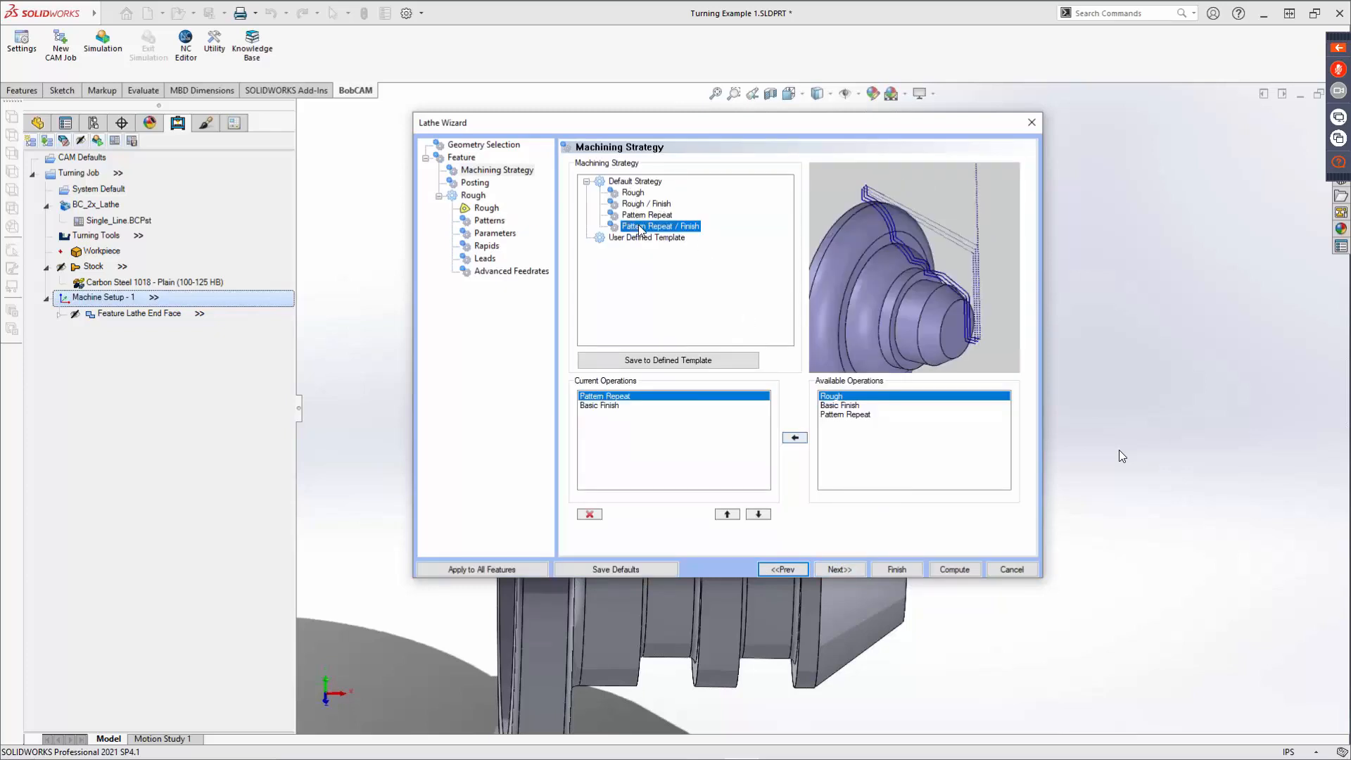
pyautogui.click(630, 204)
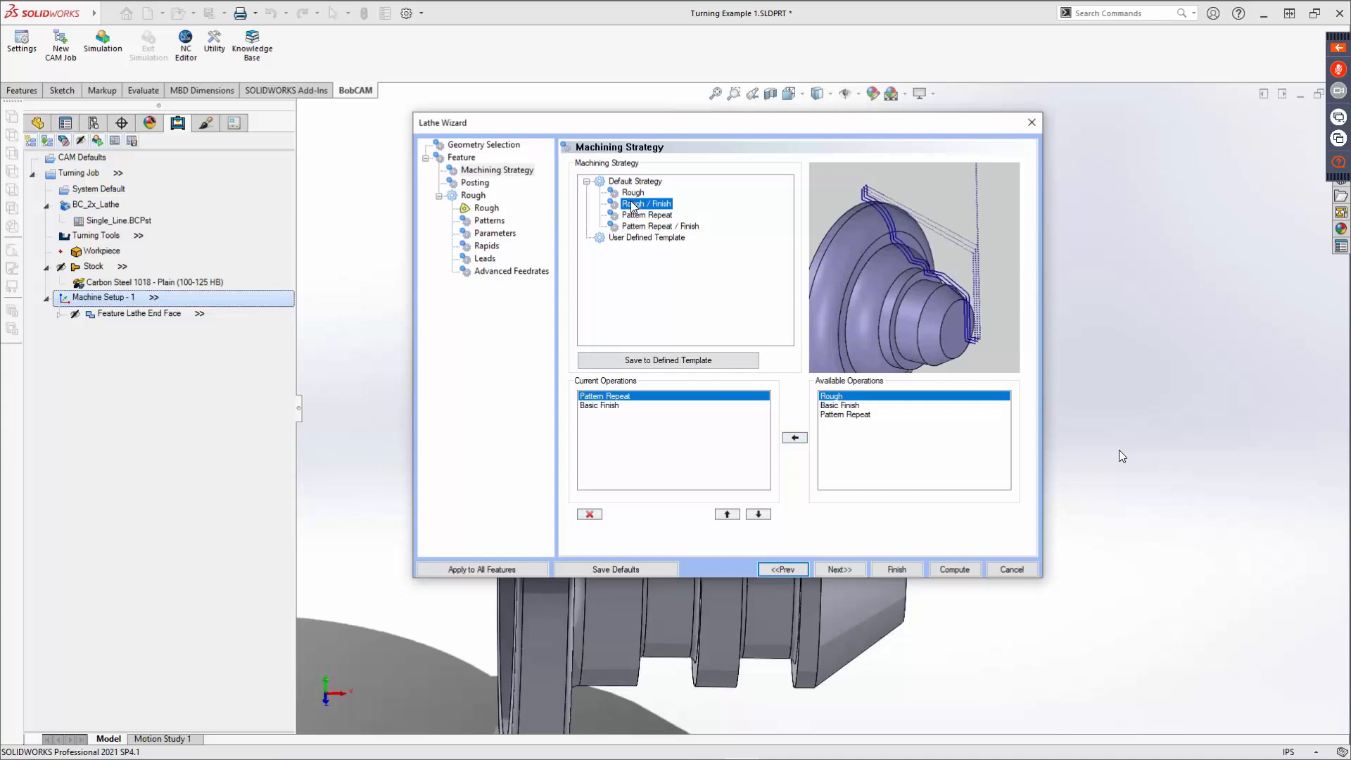
# Step: Set the turning feature's posting parameters to Canned Cycles
pyautogui.click(845, 570)
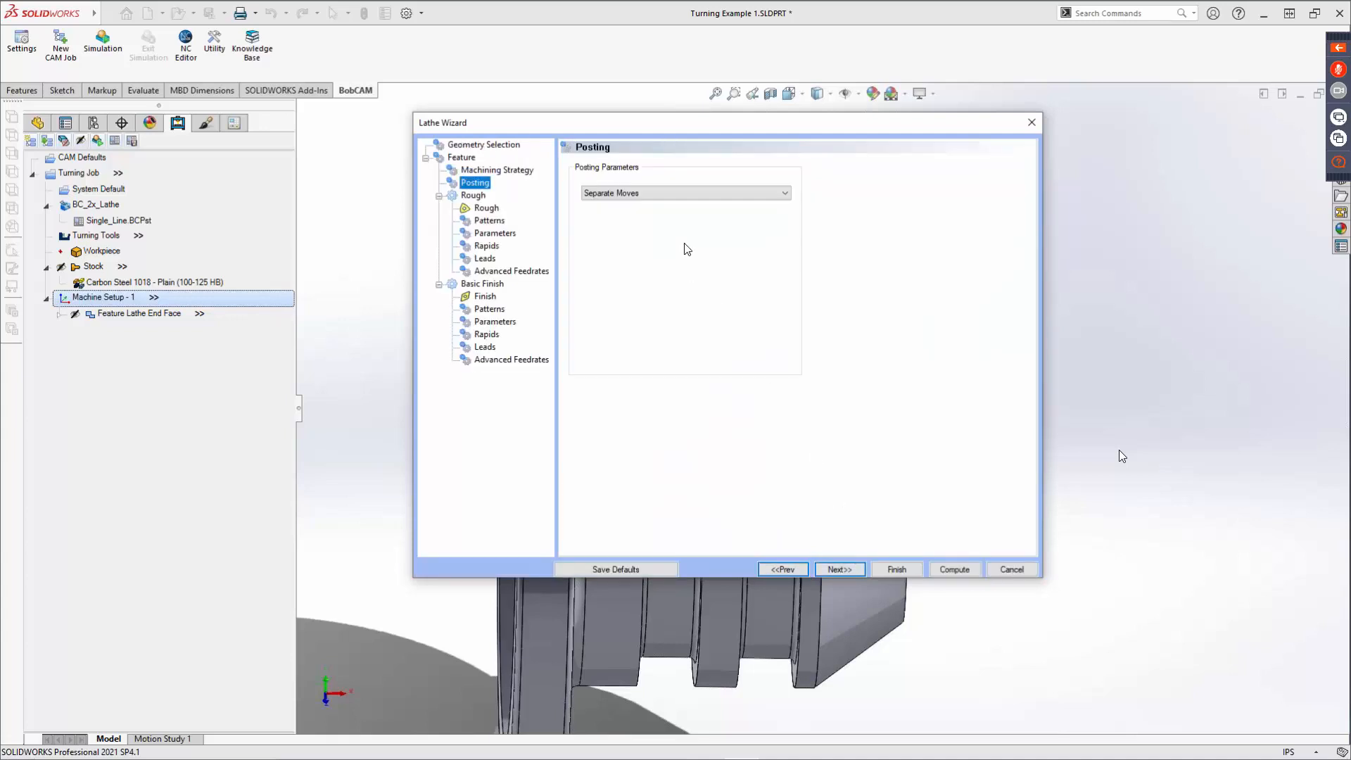
pyautogui.click(675, 199)
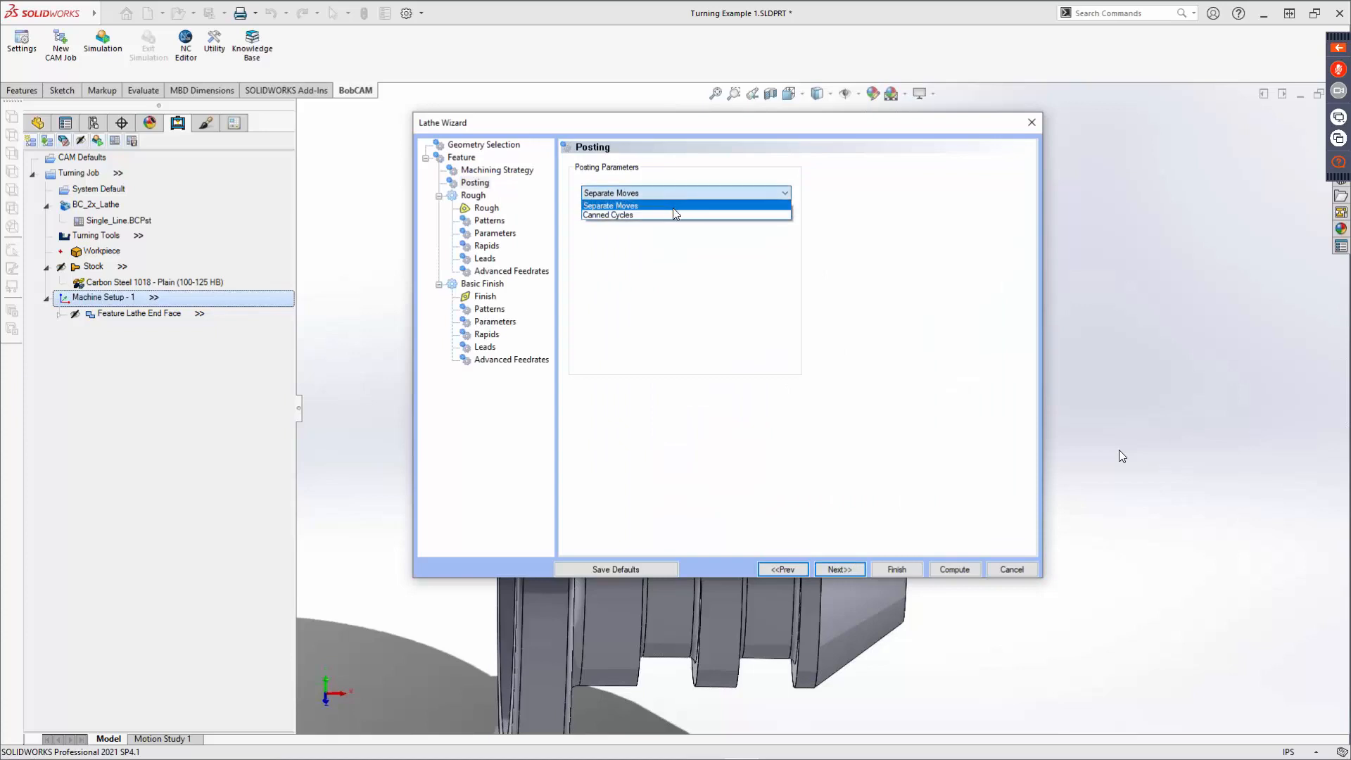
pyautogui.click(672, 216)
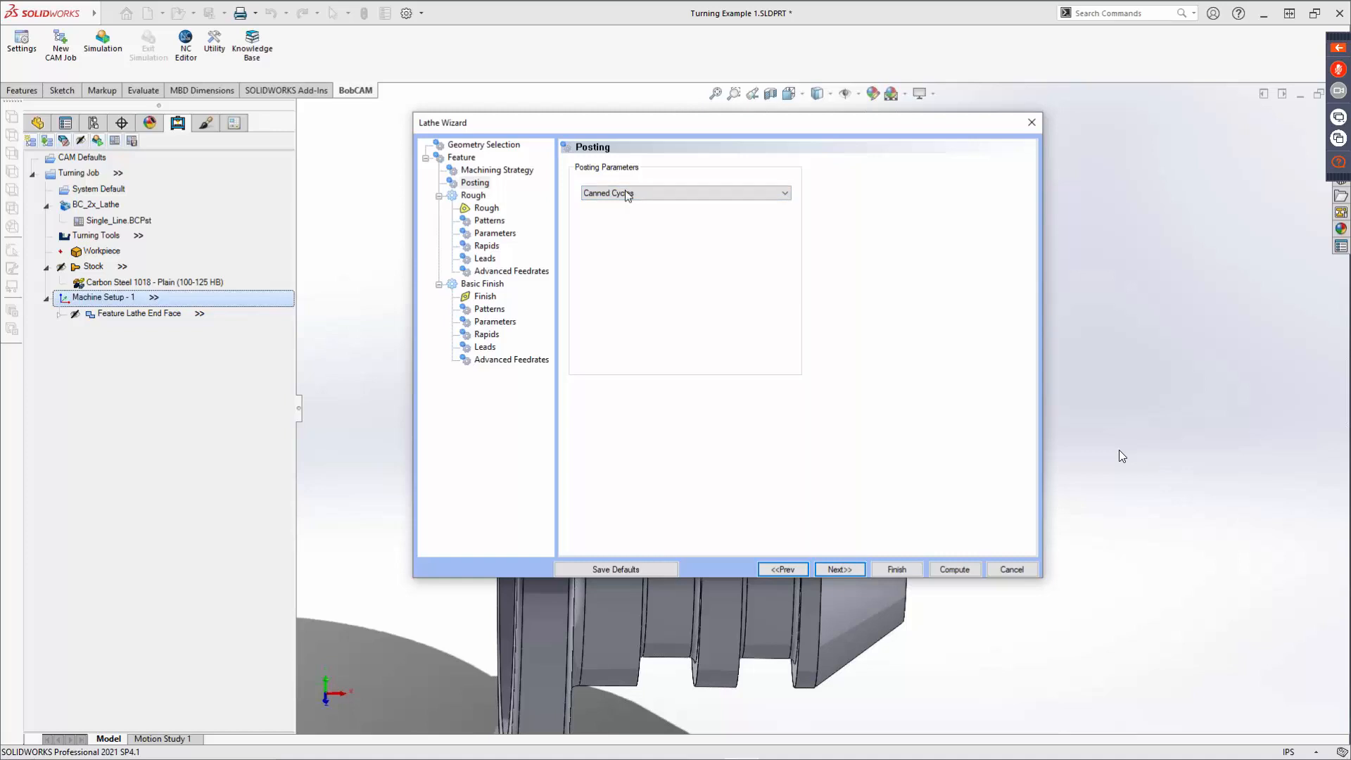
# Step: Confirm the CNMG - 3/64 RAD - ROUGH TURNING tool from the tool crib for the rough operation
pyautogui.click(835, 569)
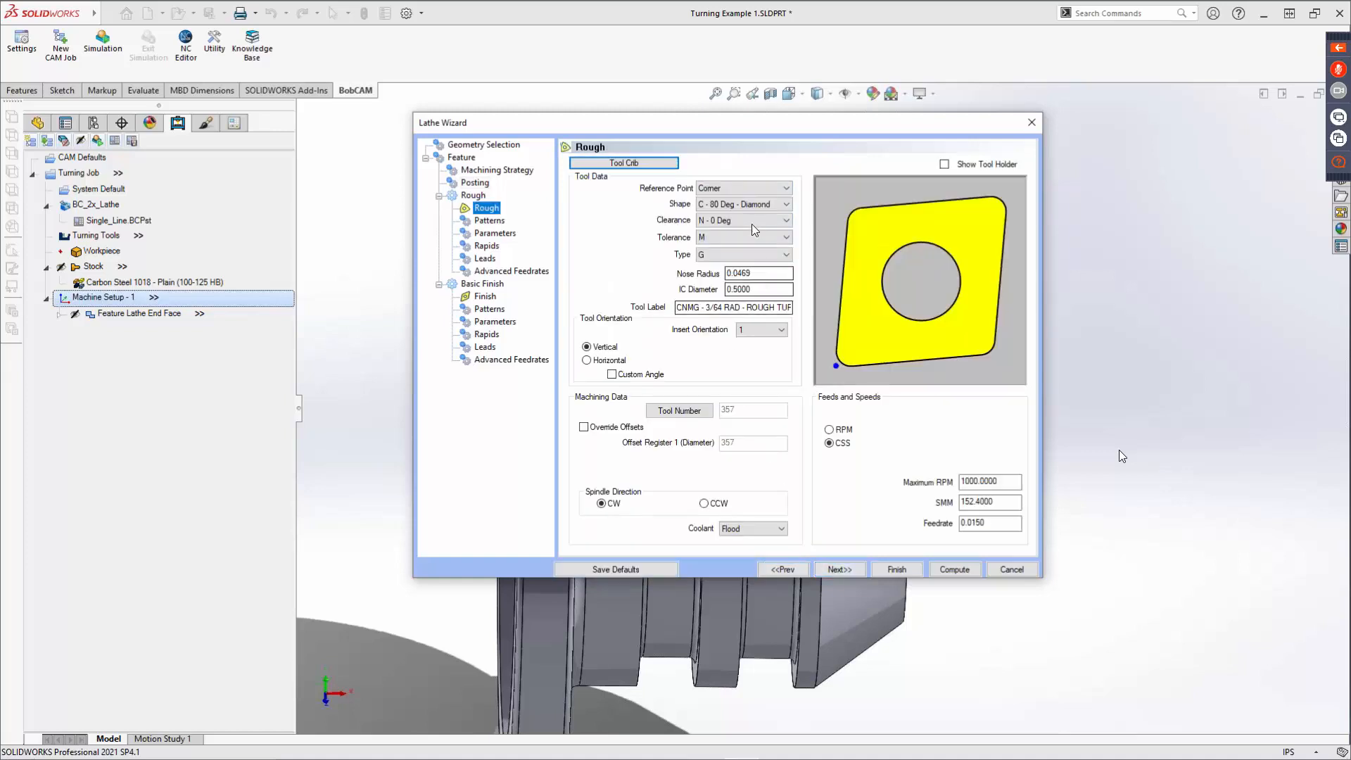
pyautogui.click(638, 169)
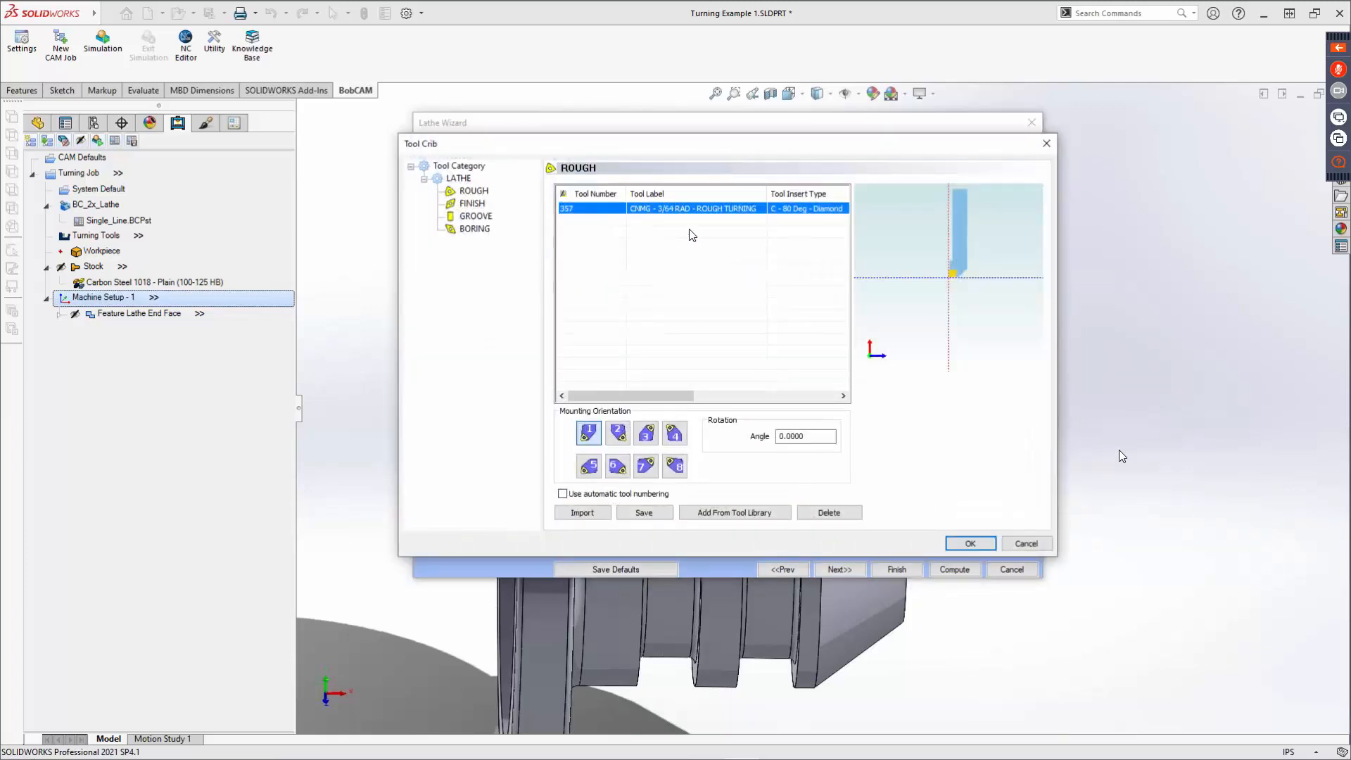
pyautogui.click(969, 544)
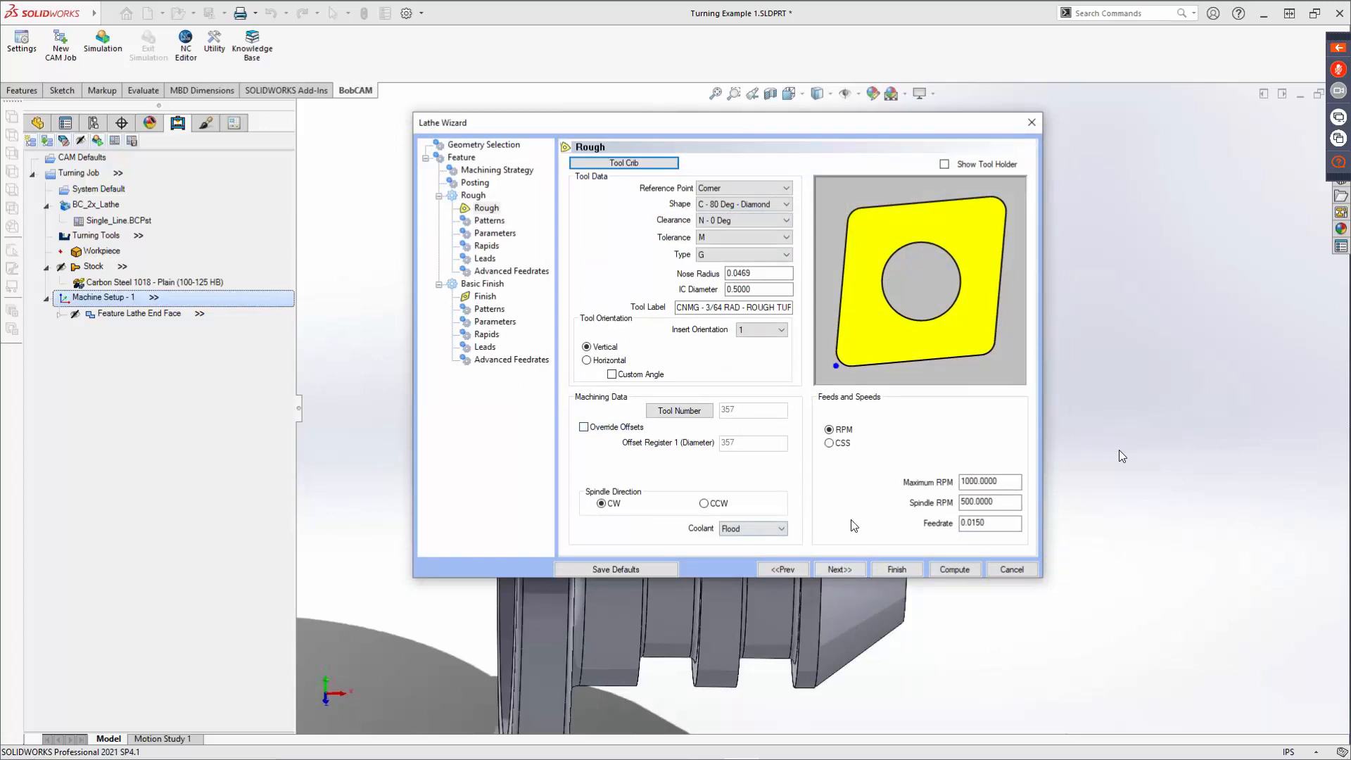
# Step: Examine which roughing pattern and sorting options are available with Canned Cycles posting
pyautogui.click(841, 570)
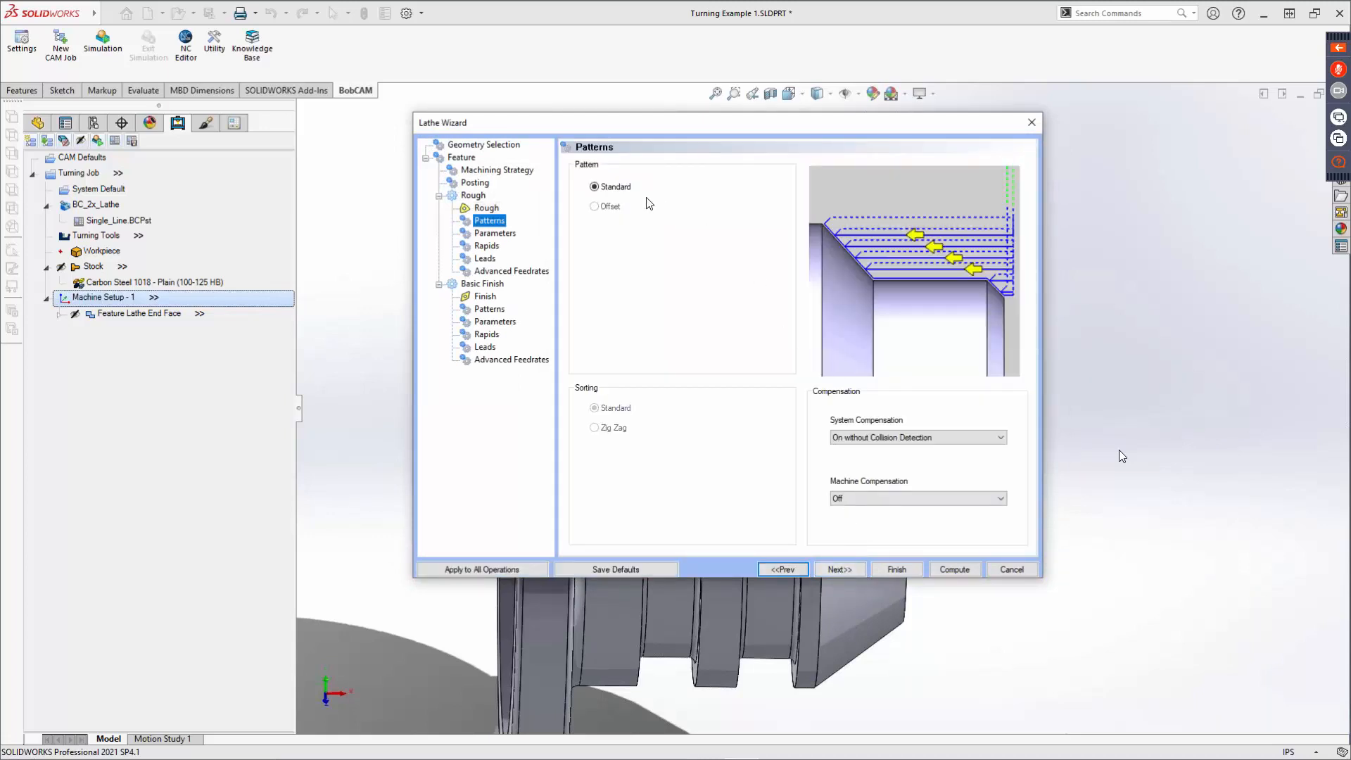
pyautogui.click(614, 189)
pyautogui.click(489, 220)
pyautogui.click(476, 183)
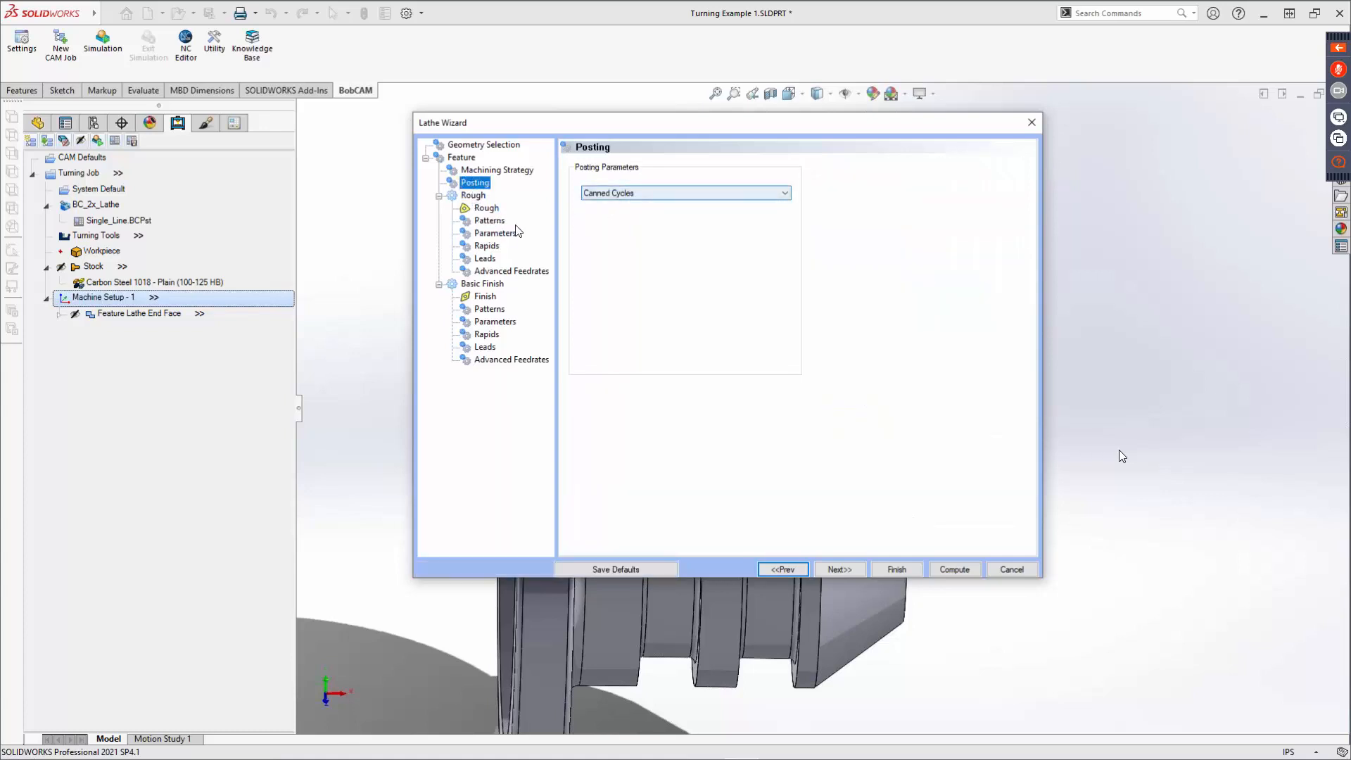
pyautogui.click(489, 220)
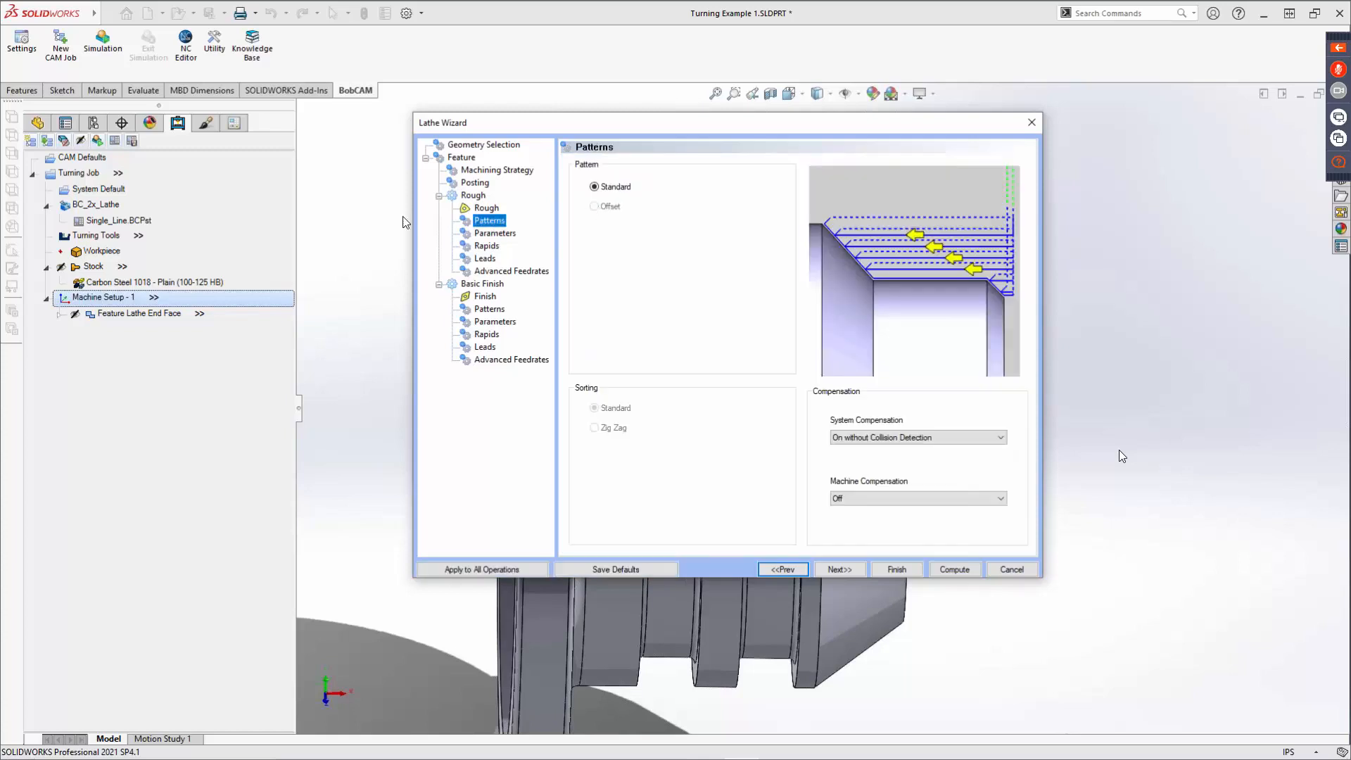
# Step: Switch the turning feature's posting parameters to Separate Moves
pyautogui.click(476, 183)
pyautogui.click(655, 194)
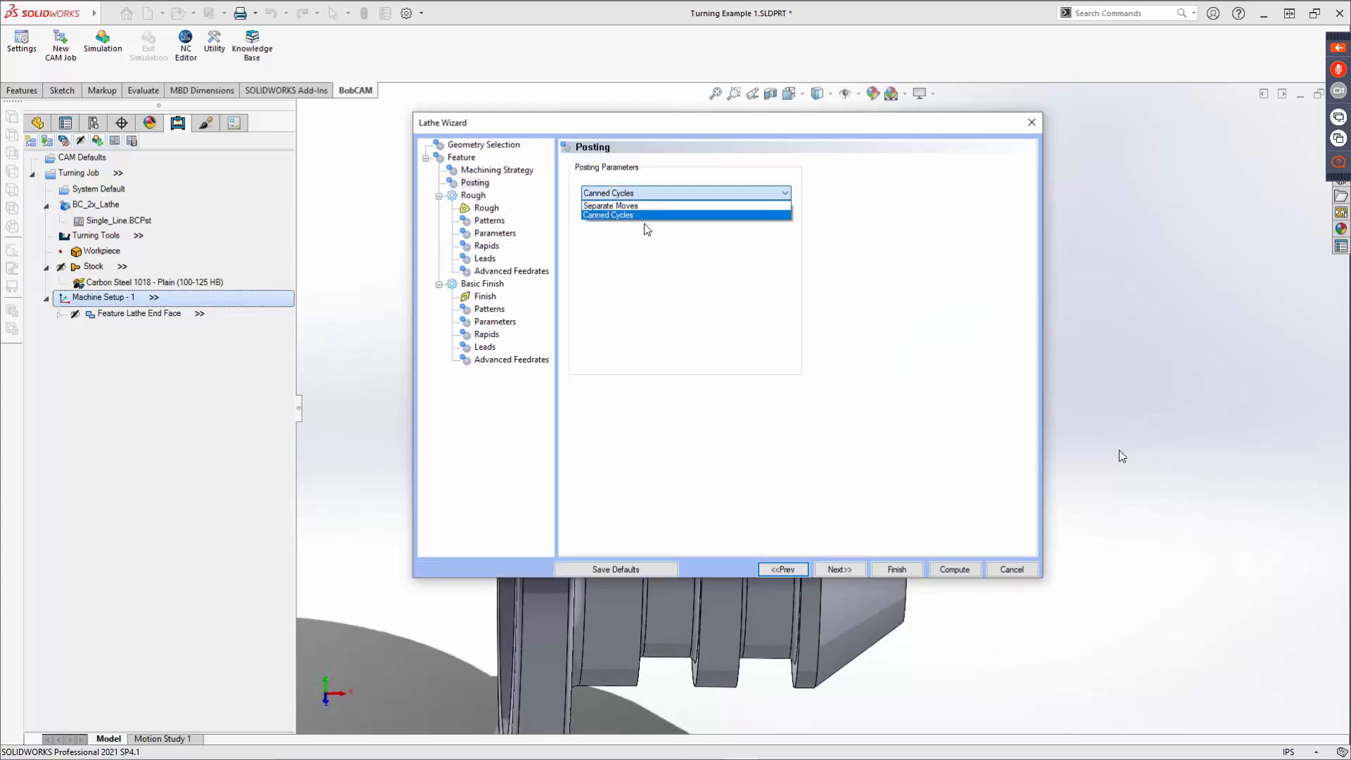
pyautogui.click(633, 216)
# Step: Preview the Offset roughing pattern, set the sorting to Zig Zag, and return the pattern to Standard
pyautogui.click(489, 220)
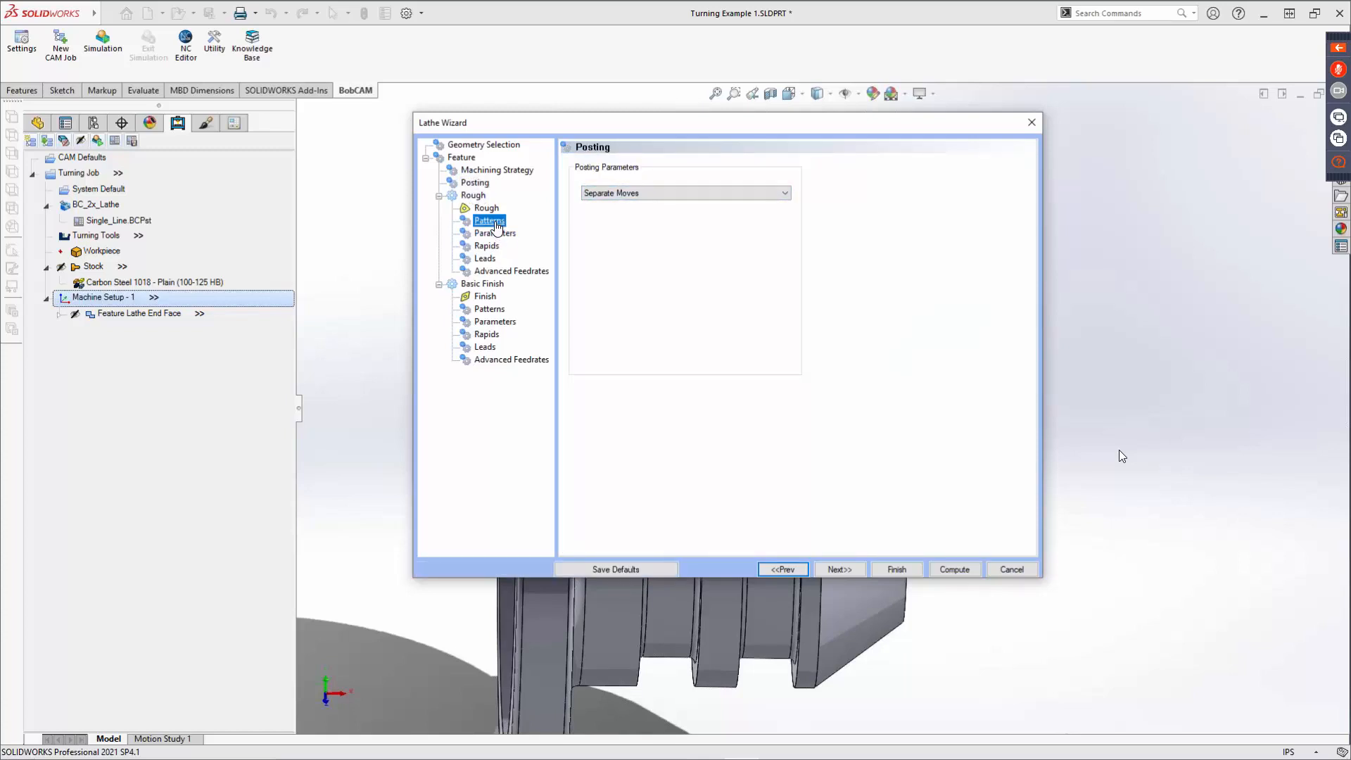
pyautogui.click(610, 207)
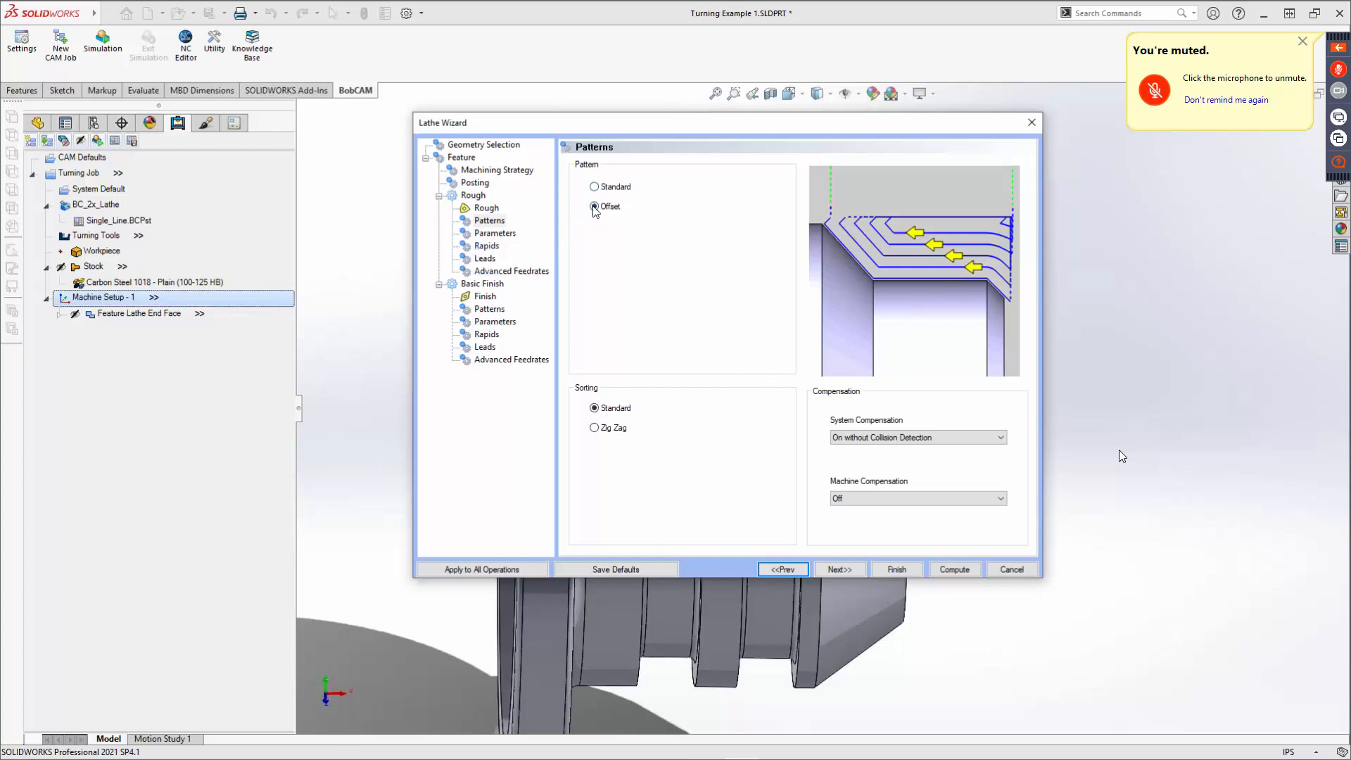
pyautogui.click(598, 430)
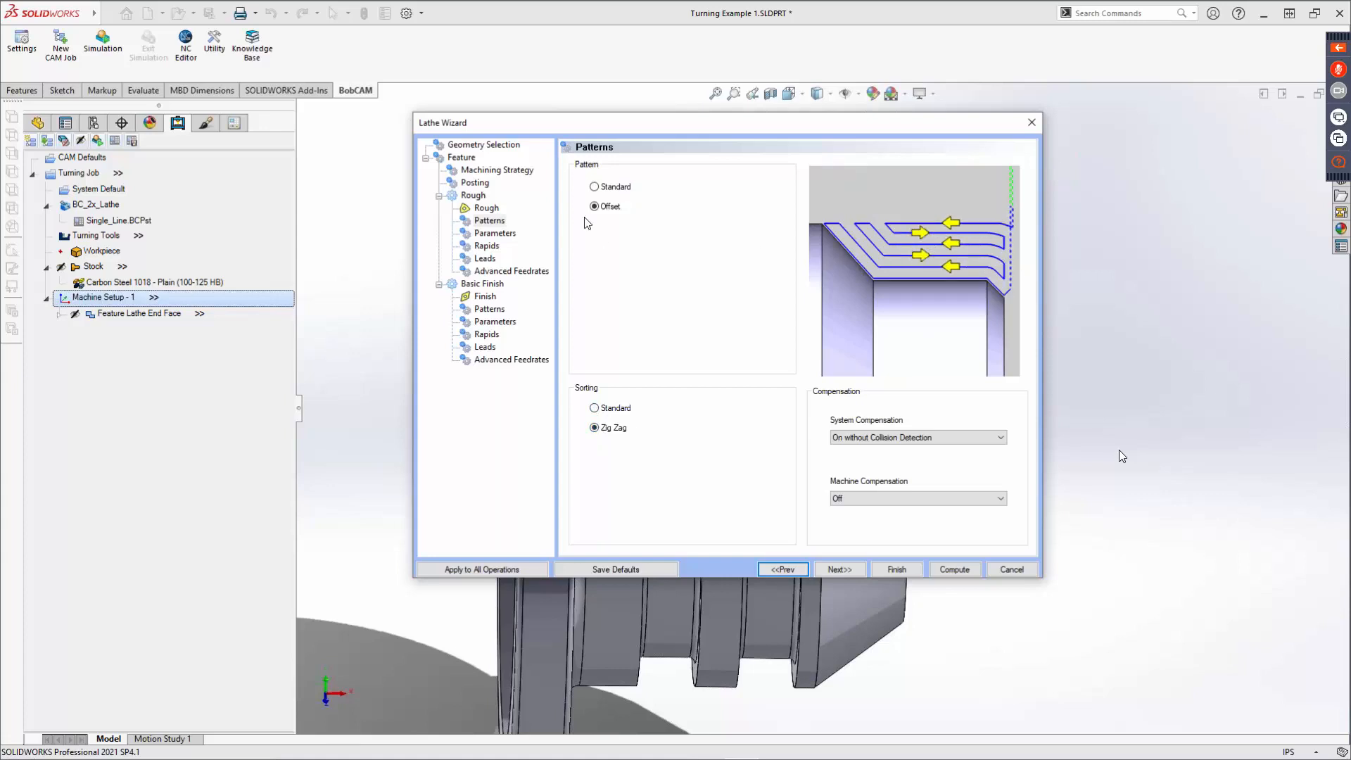
pyautogui.click(606, 188)
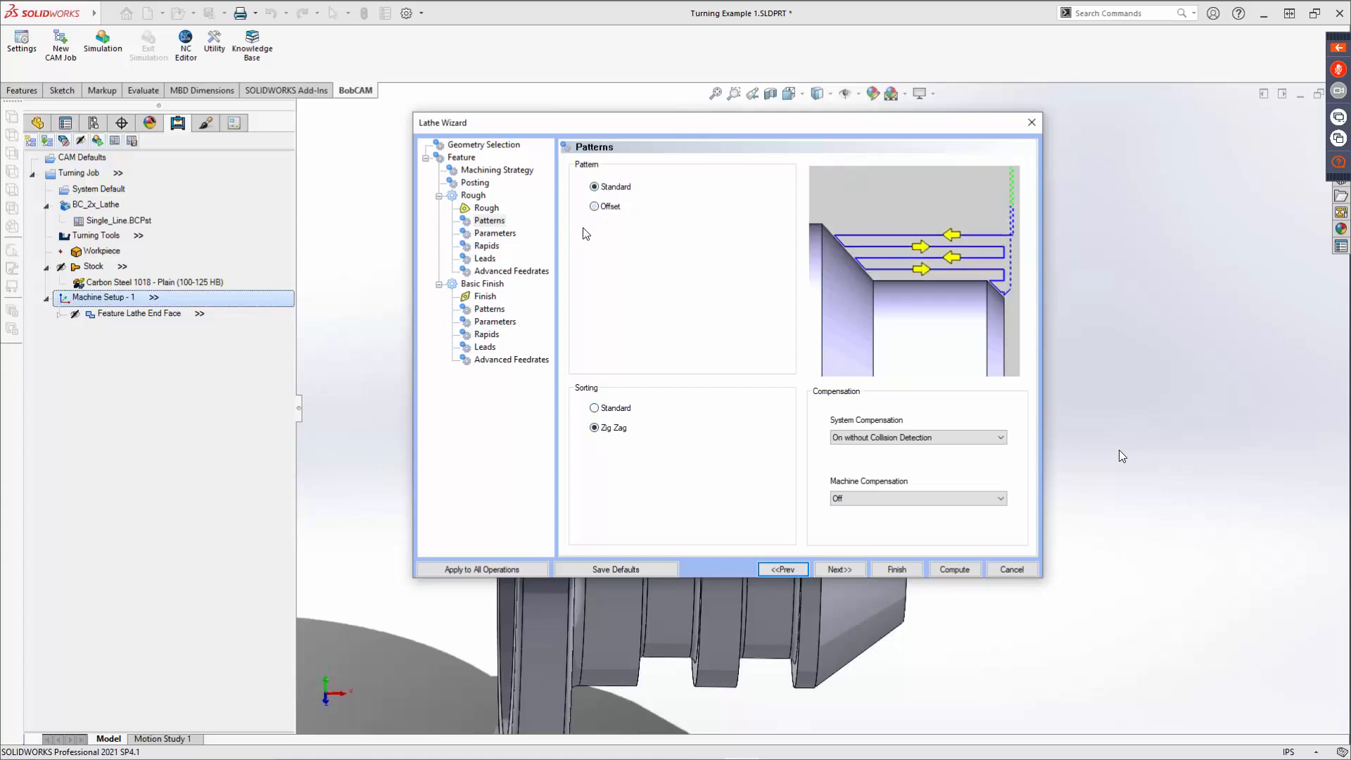
# Step: Change the posting parameters from Separate Moves back to Canned Cycles
pyautogui.click(475, 182)
pyautogui.click(630, 193)
pyautogui.click(628, 216)
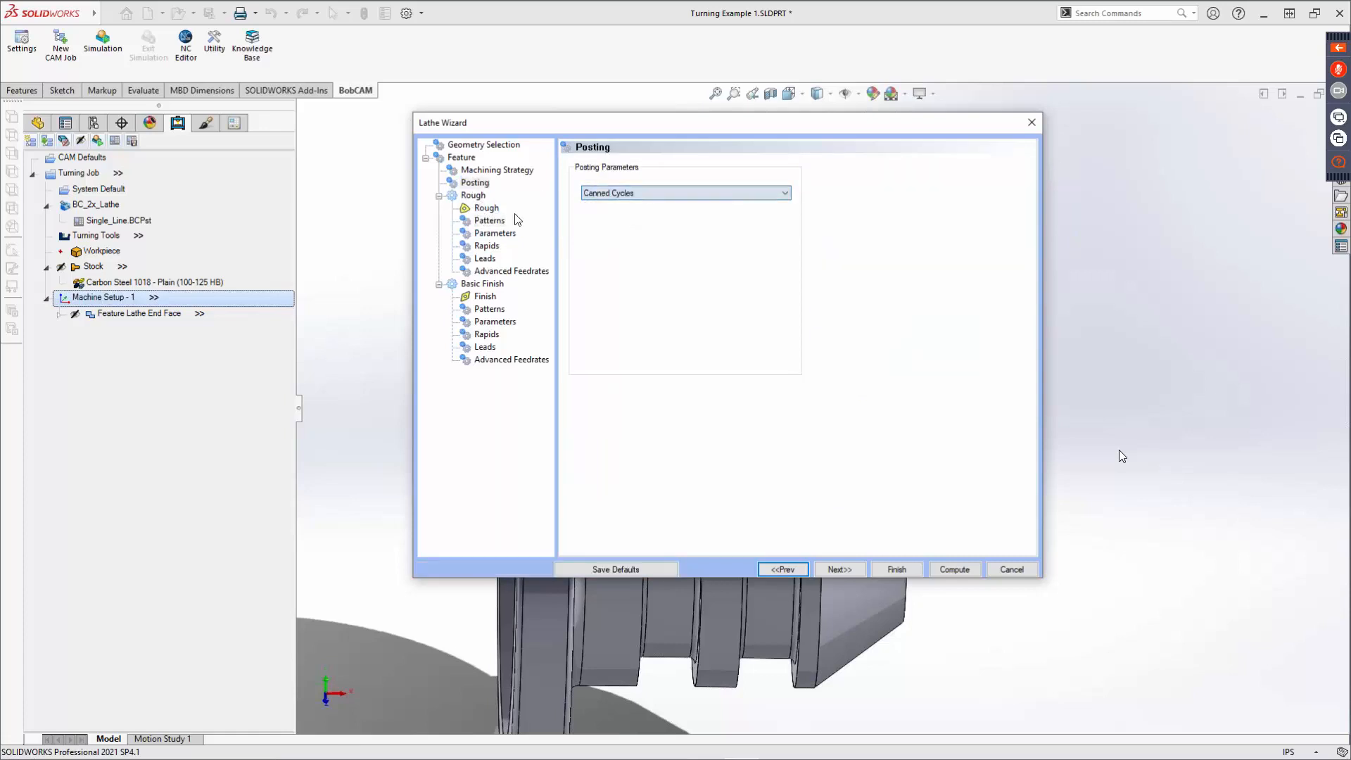
# Step: Set the rough operation's system compensation to On with Collision Detection using the tool holder, leaving machine compensation Off
pyautogui.click(491, 221)
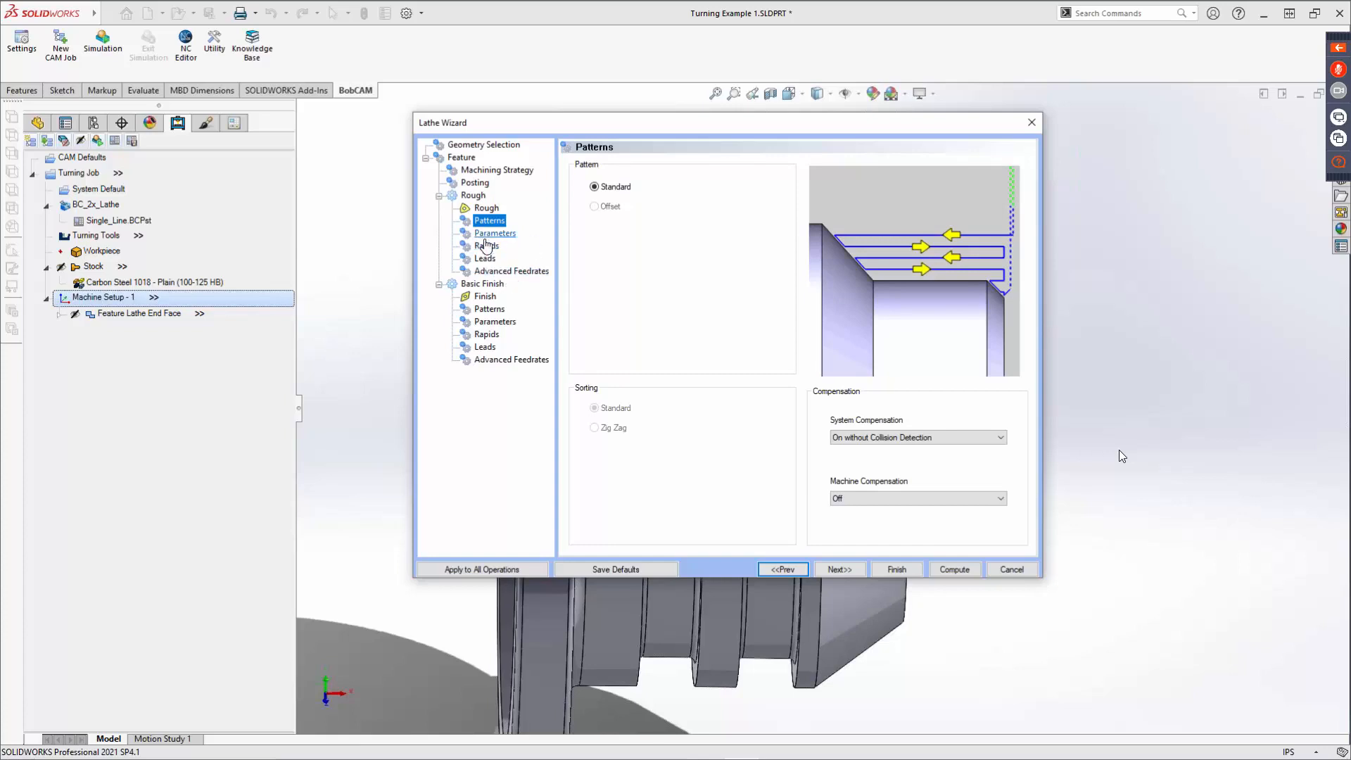
pyautogui.click(908, 438)
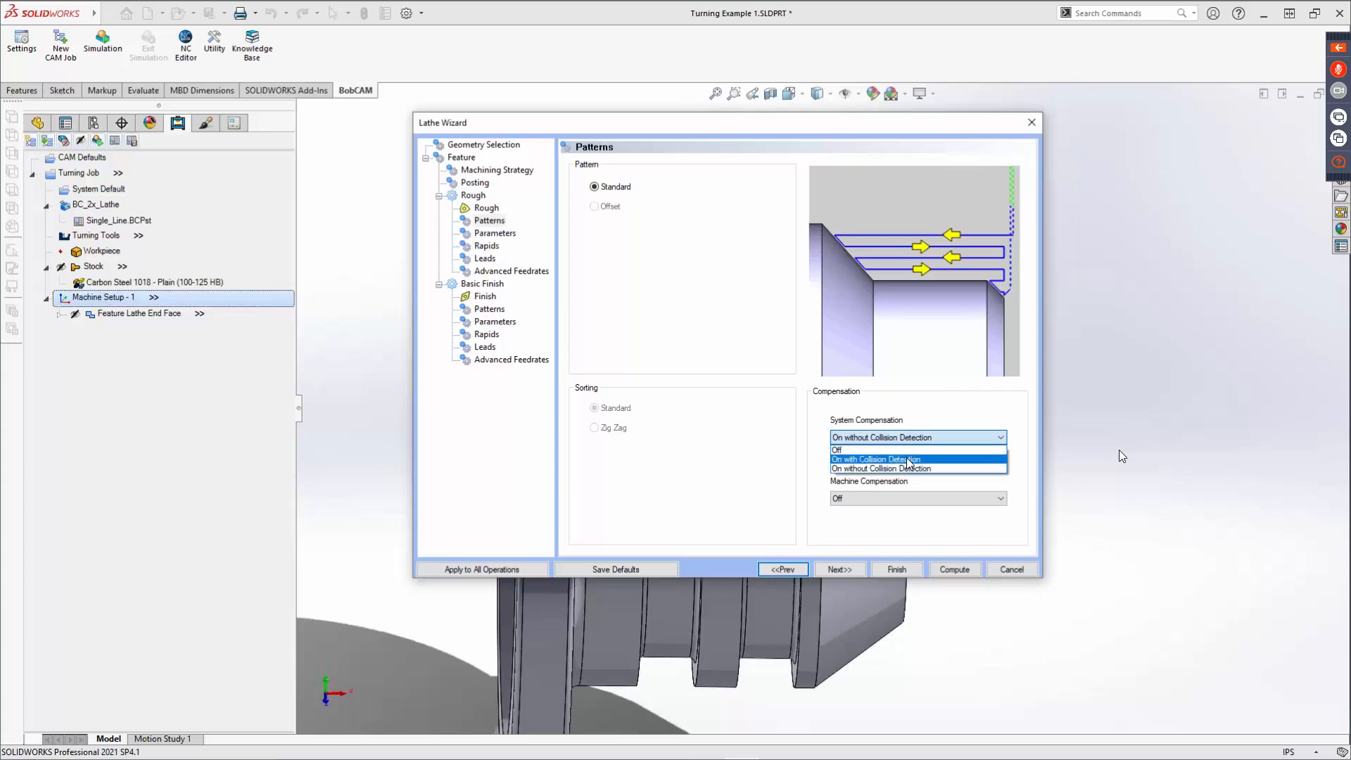
pyautogui.click(906, 459)
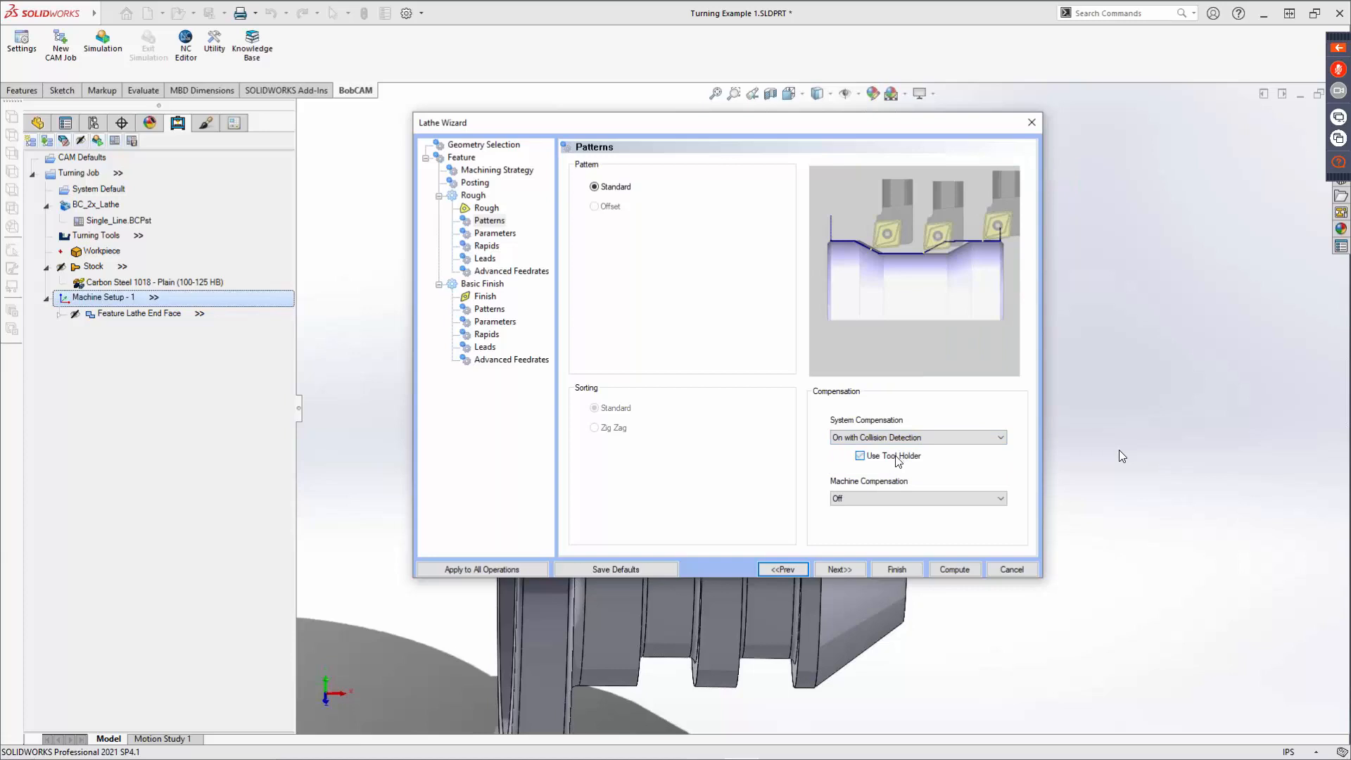
pyautogui.click(901, 499)
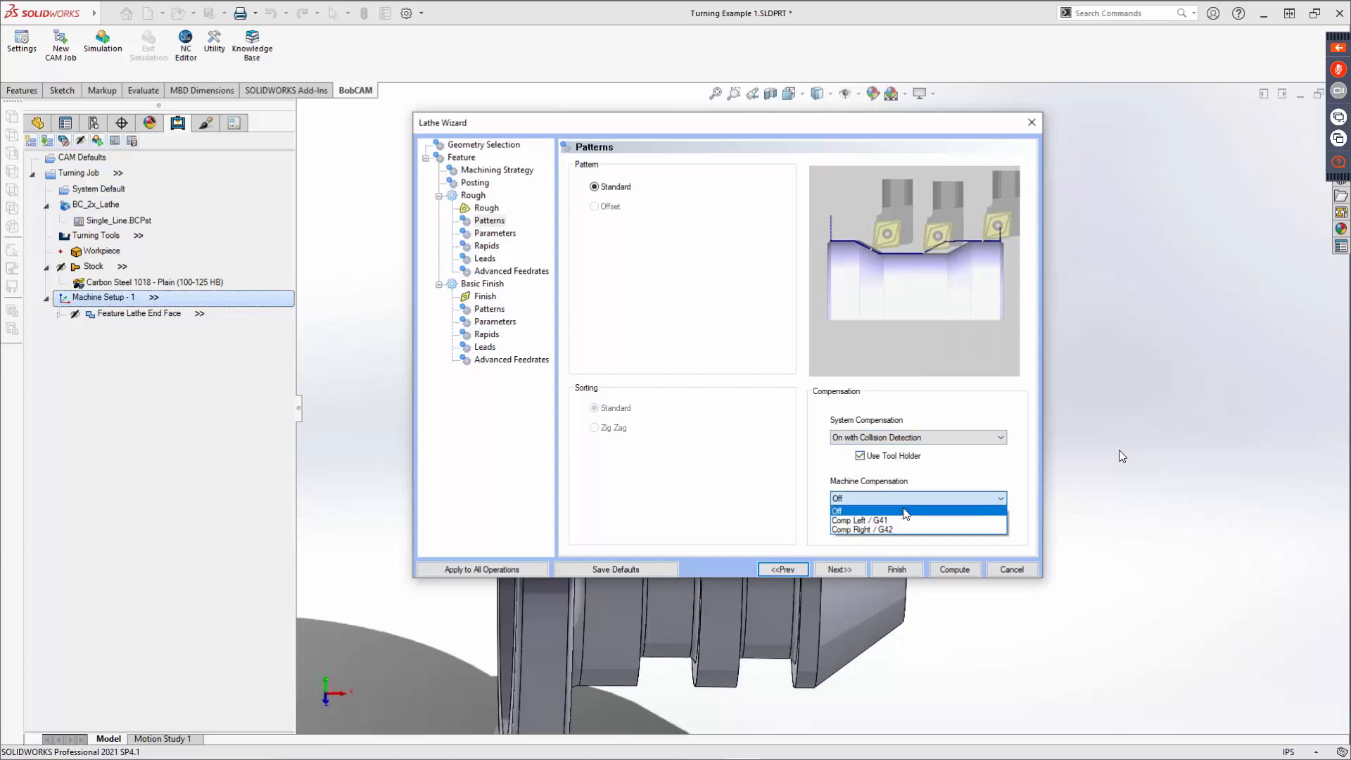
pyautogui.click(908, 511)
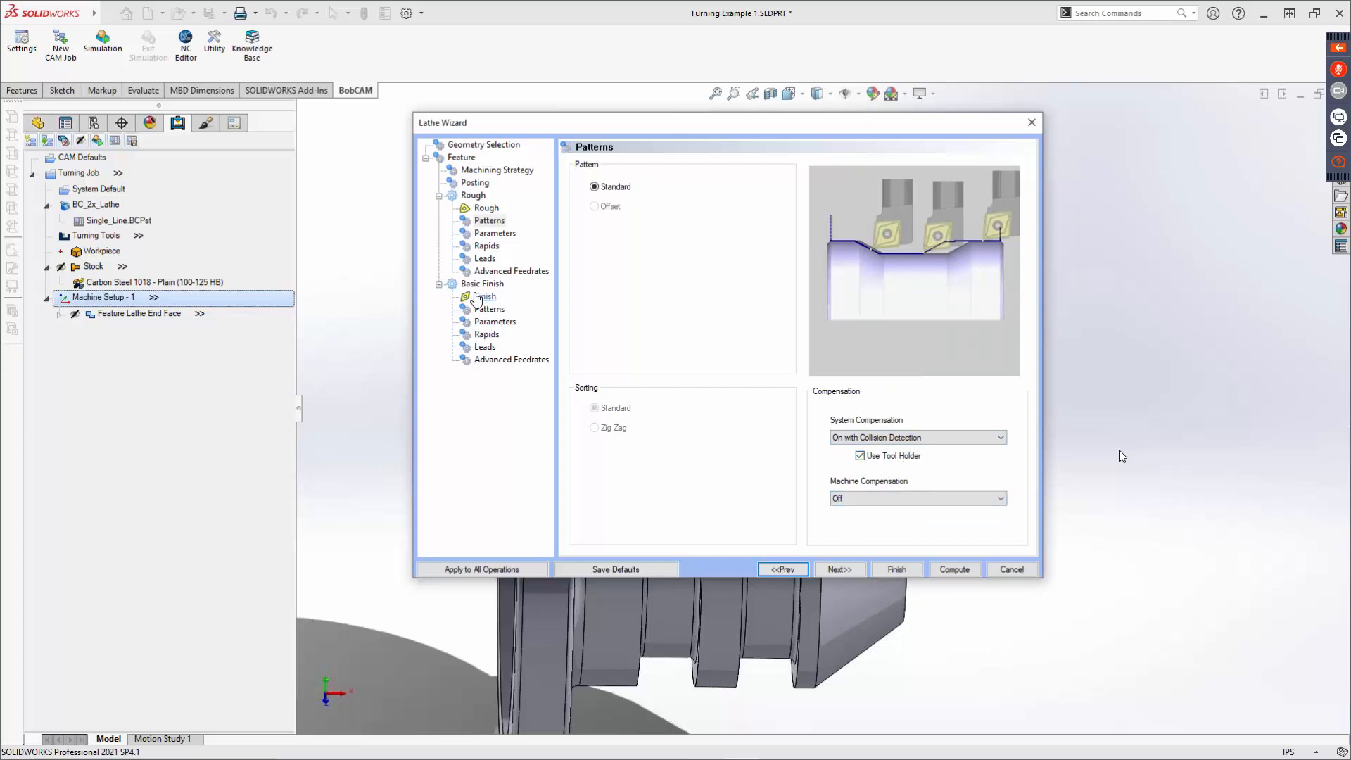
# Step: Review the rough operation's depth of cut and its Z and X finish allowances
pyautogui.click(498, 237)
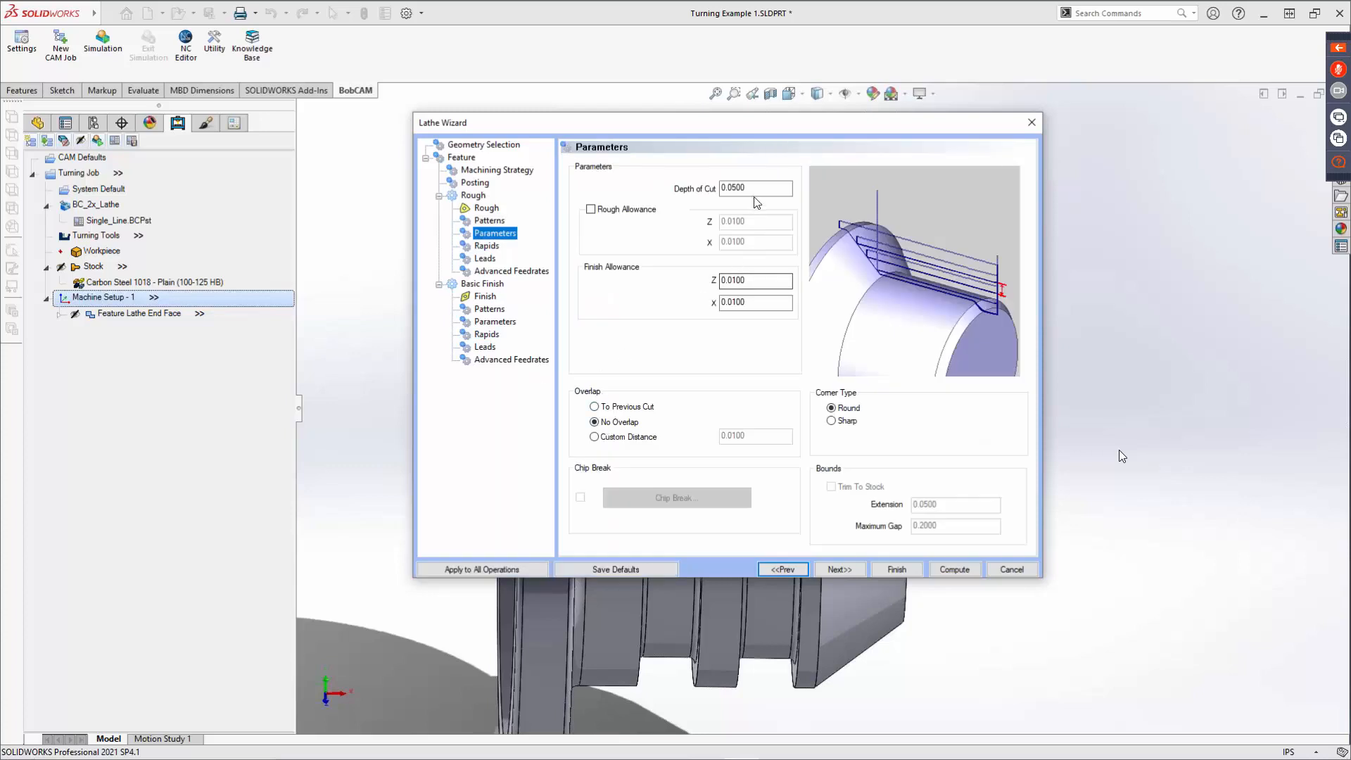
pyautogui.click(750, 188)
pyautogui.doubleClick(750, 188)
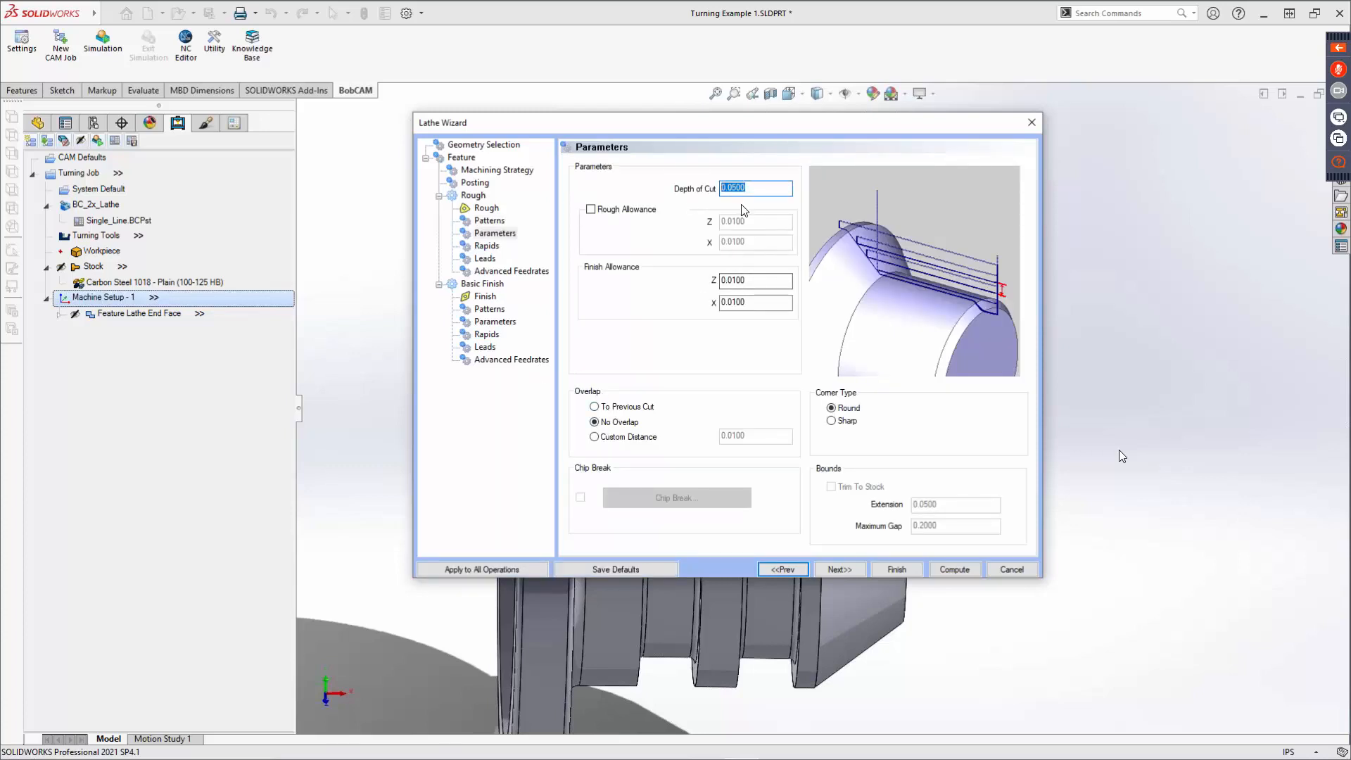
pyautogui.moveTo(765, 281); pyautogui.dragTo(701, 309)
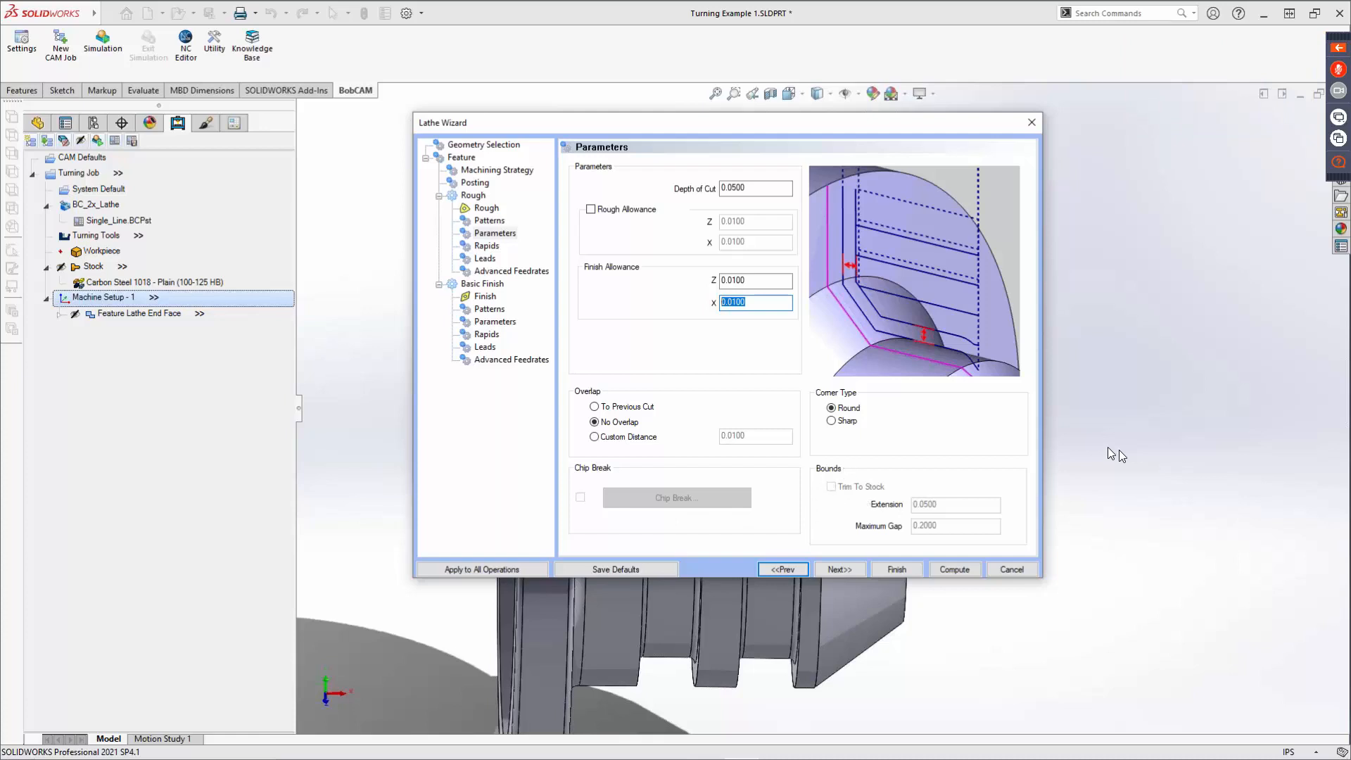
# Step: Review the rapid approach and rapid exit options of the rough operation, keeping the default choices
pyautogui.click(847, 570)
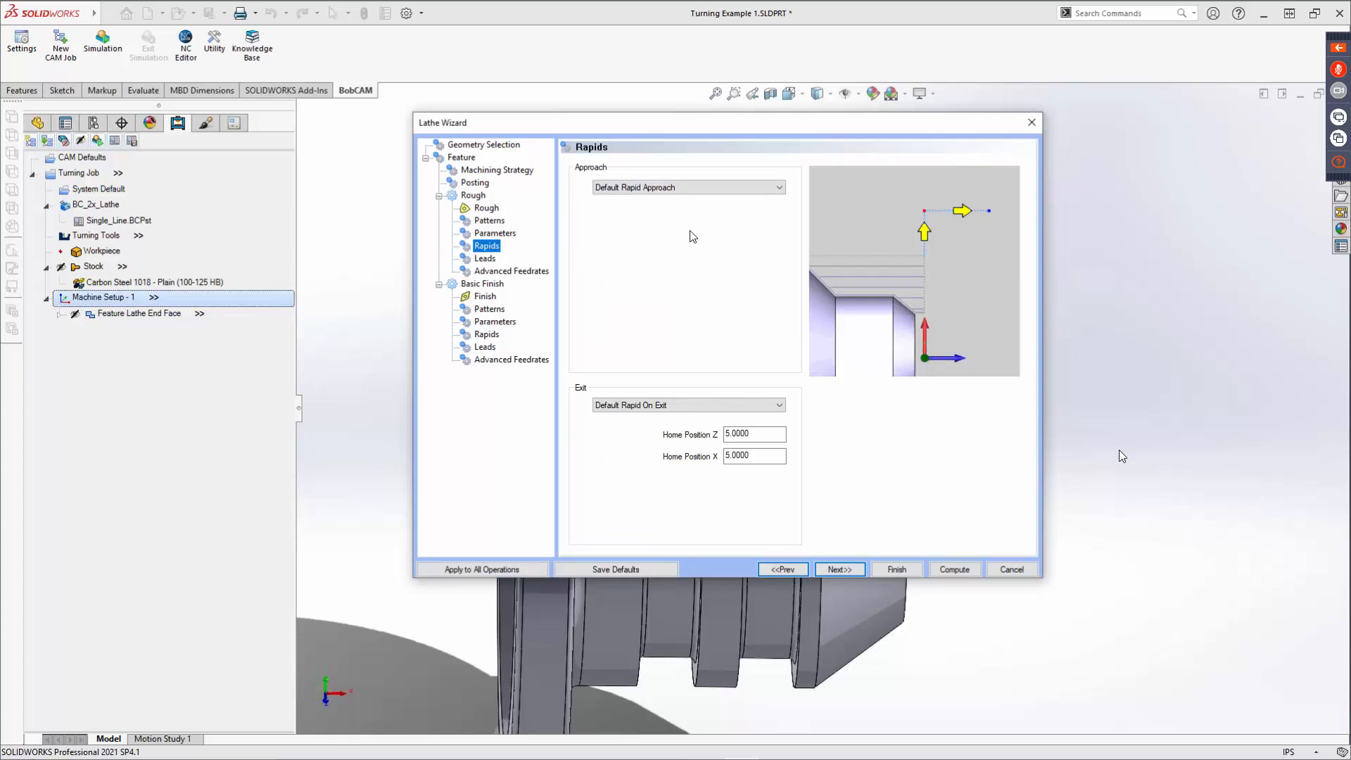
pyautogui.click(696, 187)
pyautogui.click(696, 187)
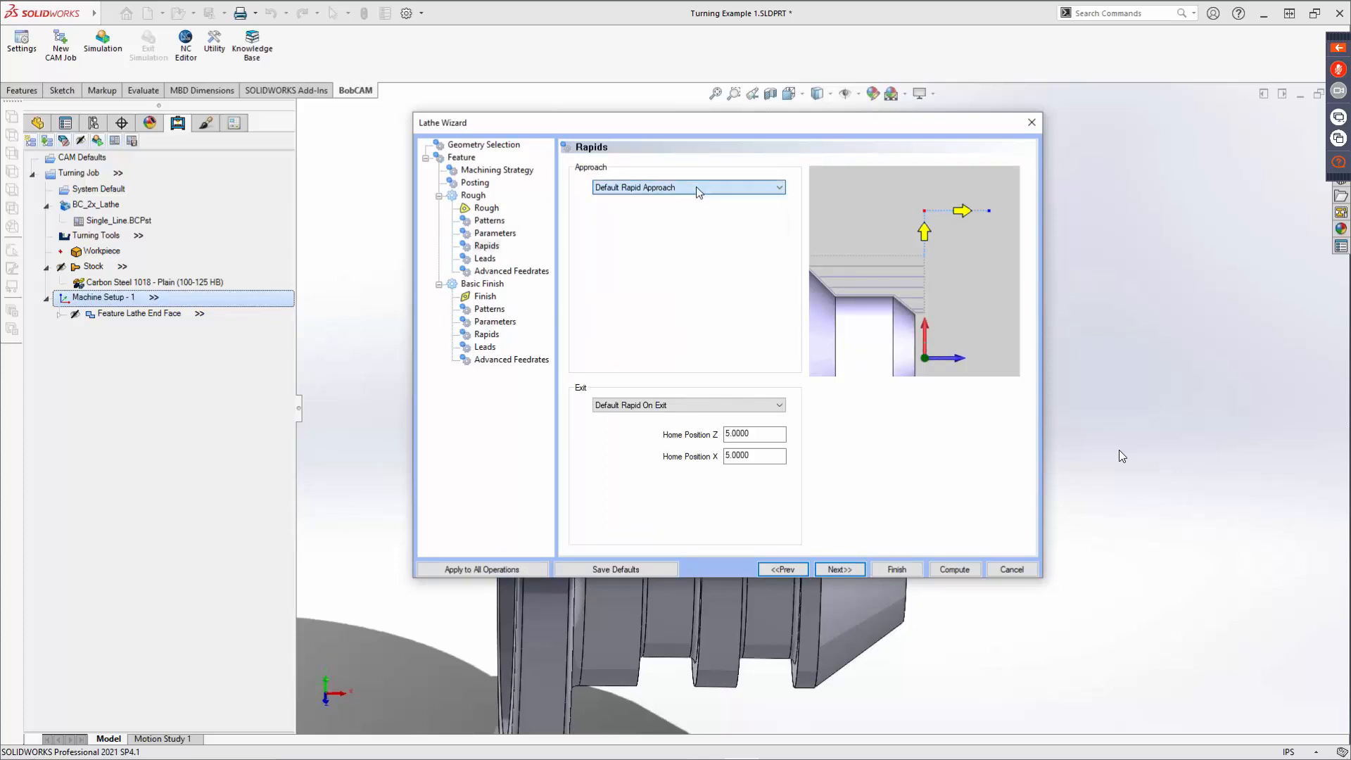
pyautogui.click(725, 406)
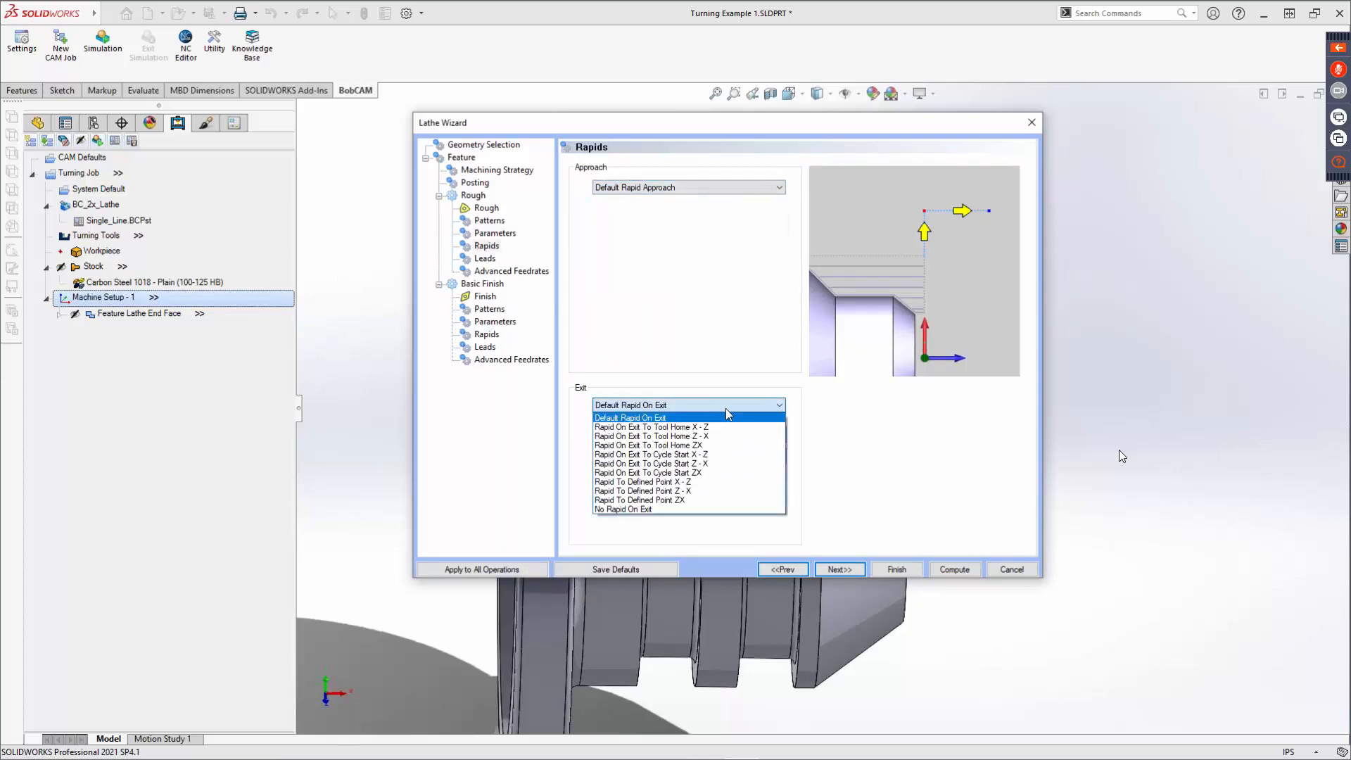
pyautogui.click(725, 408)
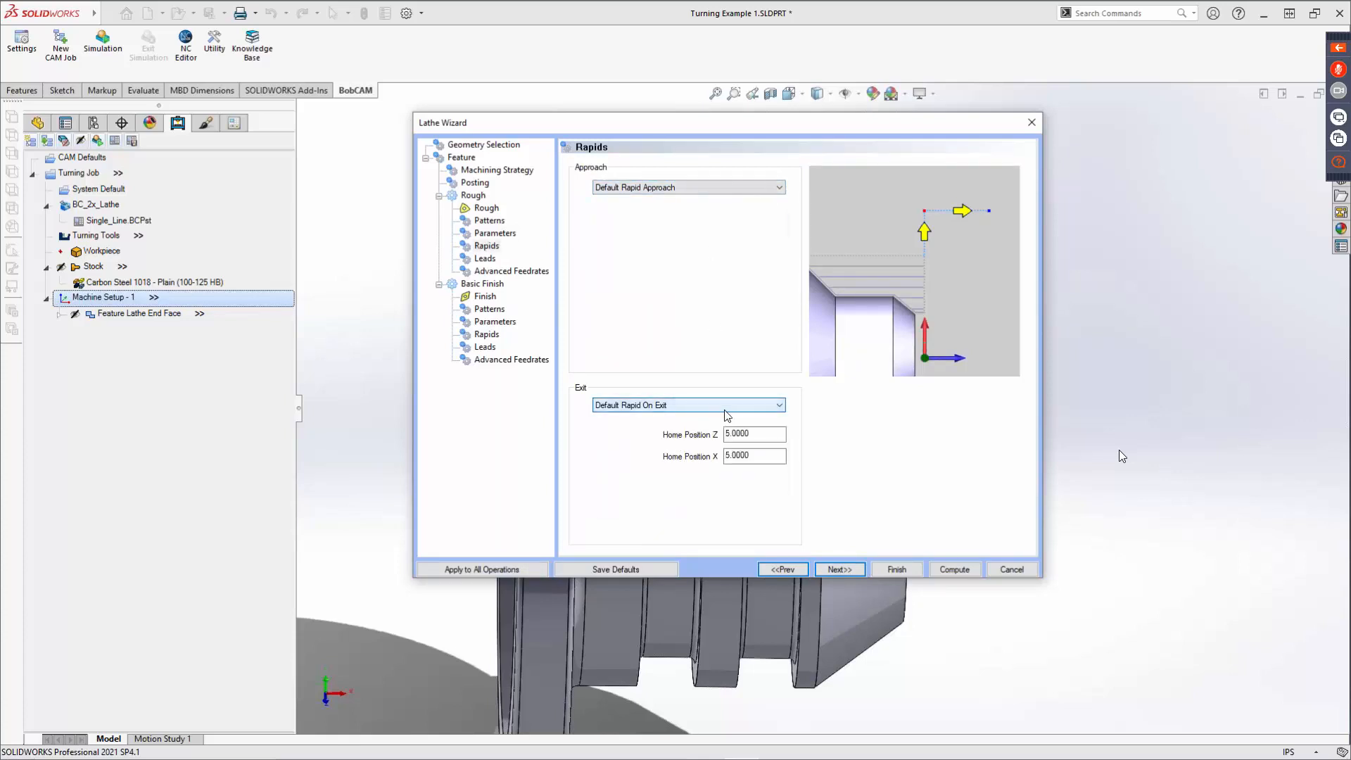
# Step: Set the rough operation's lead-in to Vertical and apply the lead settings to all operations
pyautogui.click(849, 569)
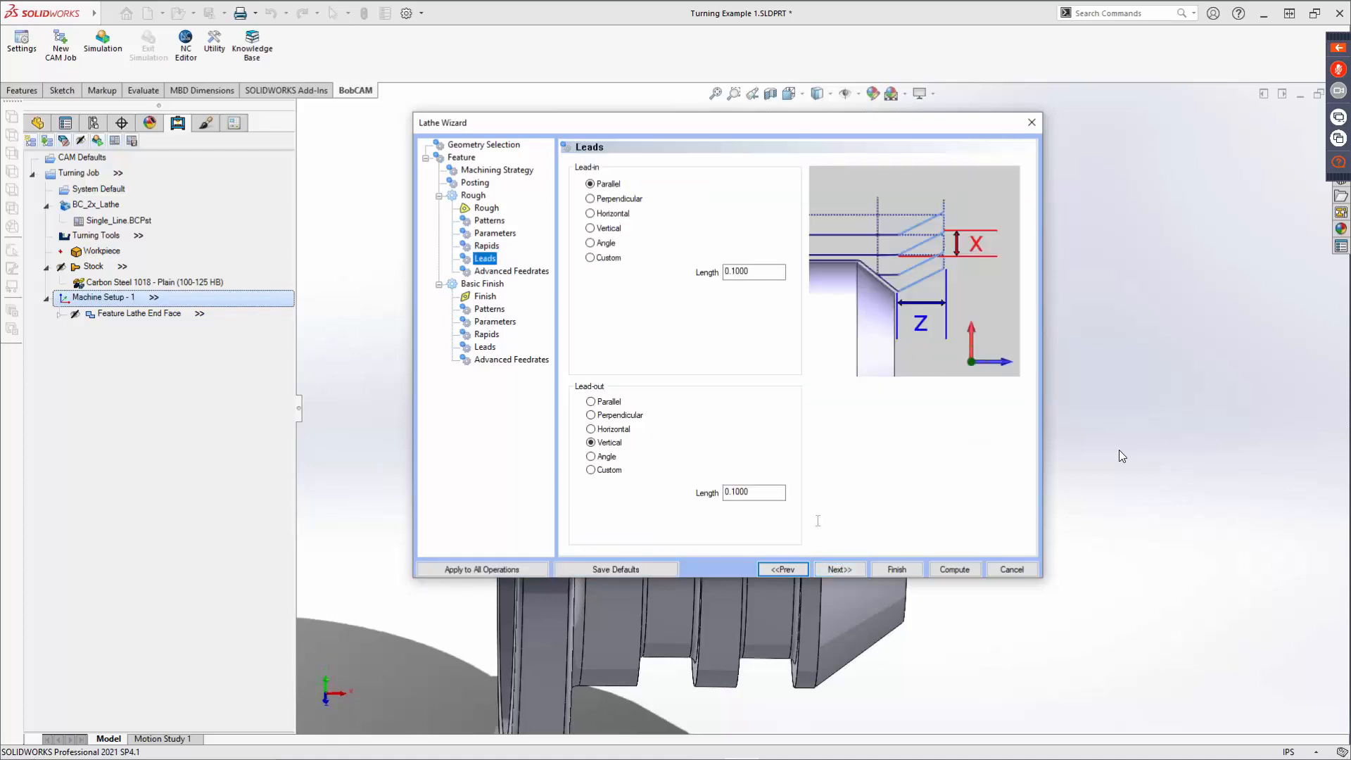
pyautogui.click(597, 214)
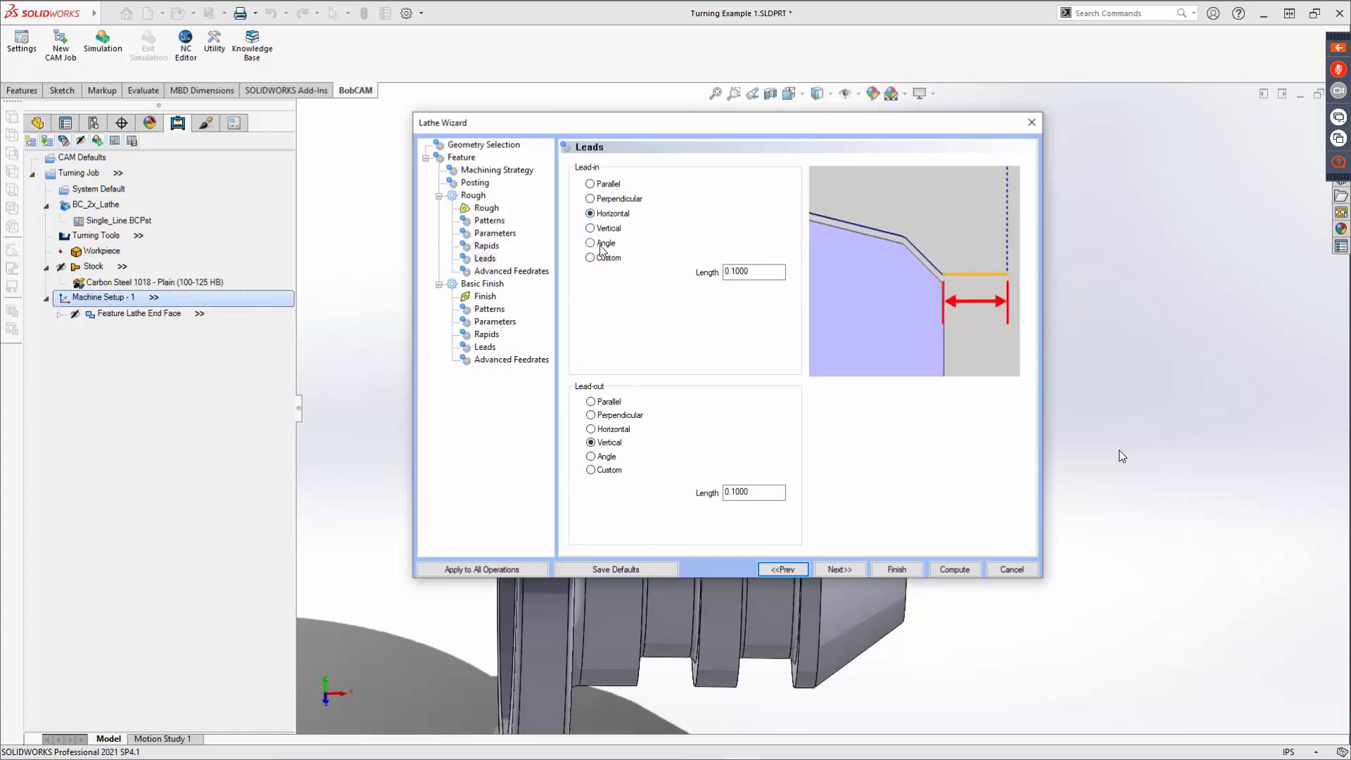
pyautogui.click(598, 245)
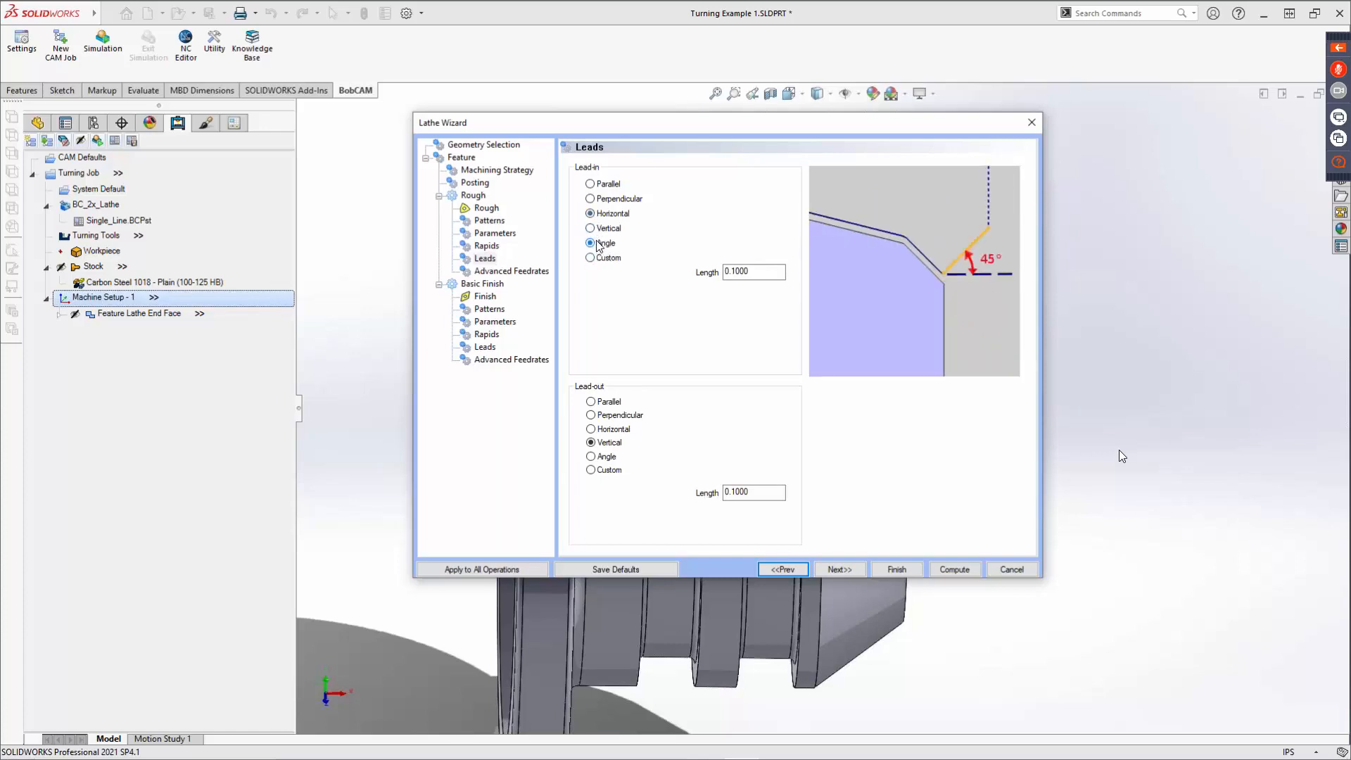
pyautogui.click(604, 229)
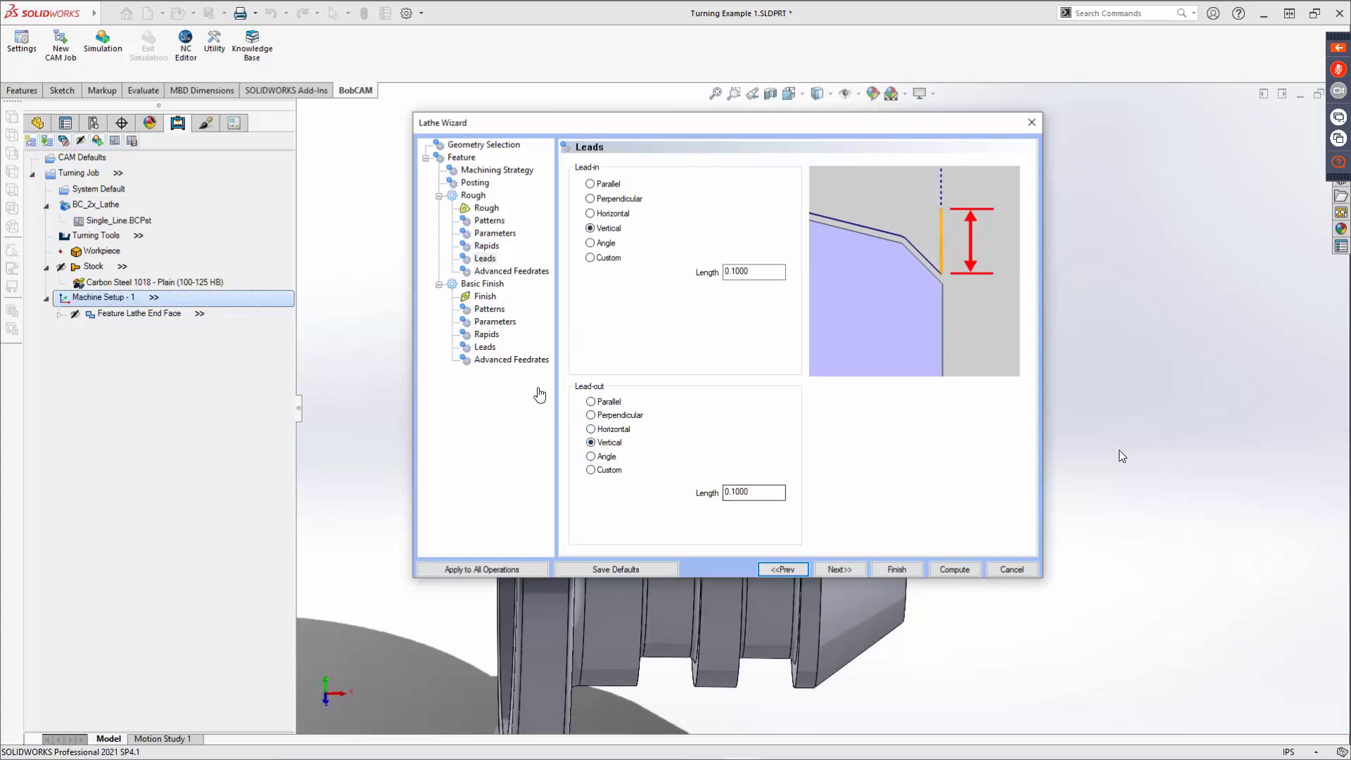
pyautogui.click(476, 570)
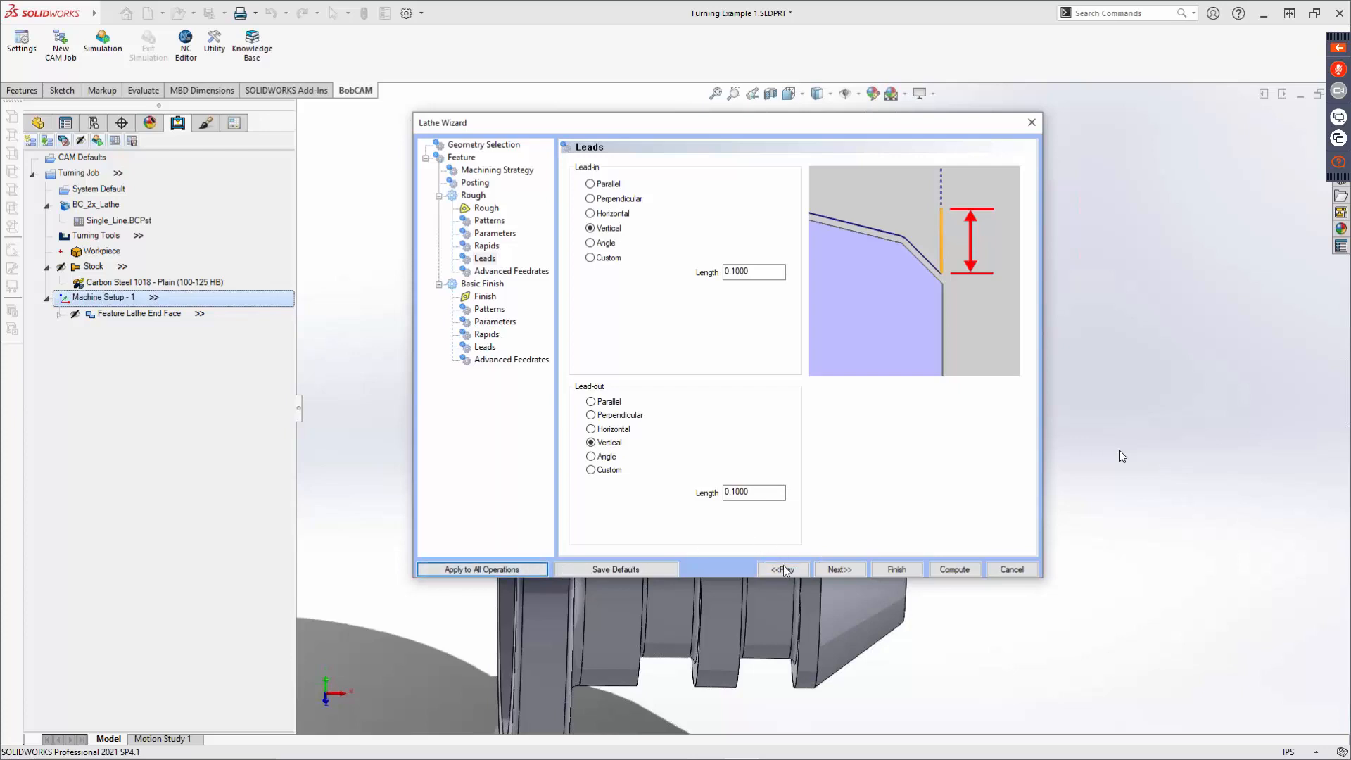
# Step: Set the finish operation's system compensation to On with Collision Detection using the tool holder, leaving machine compensation Off
pyautogui.click(838, 570)
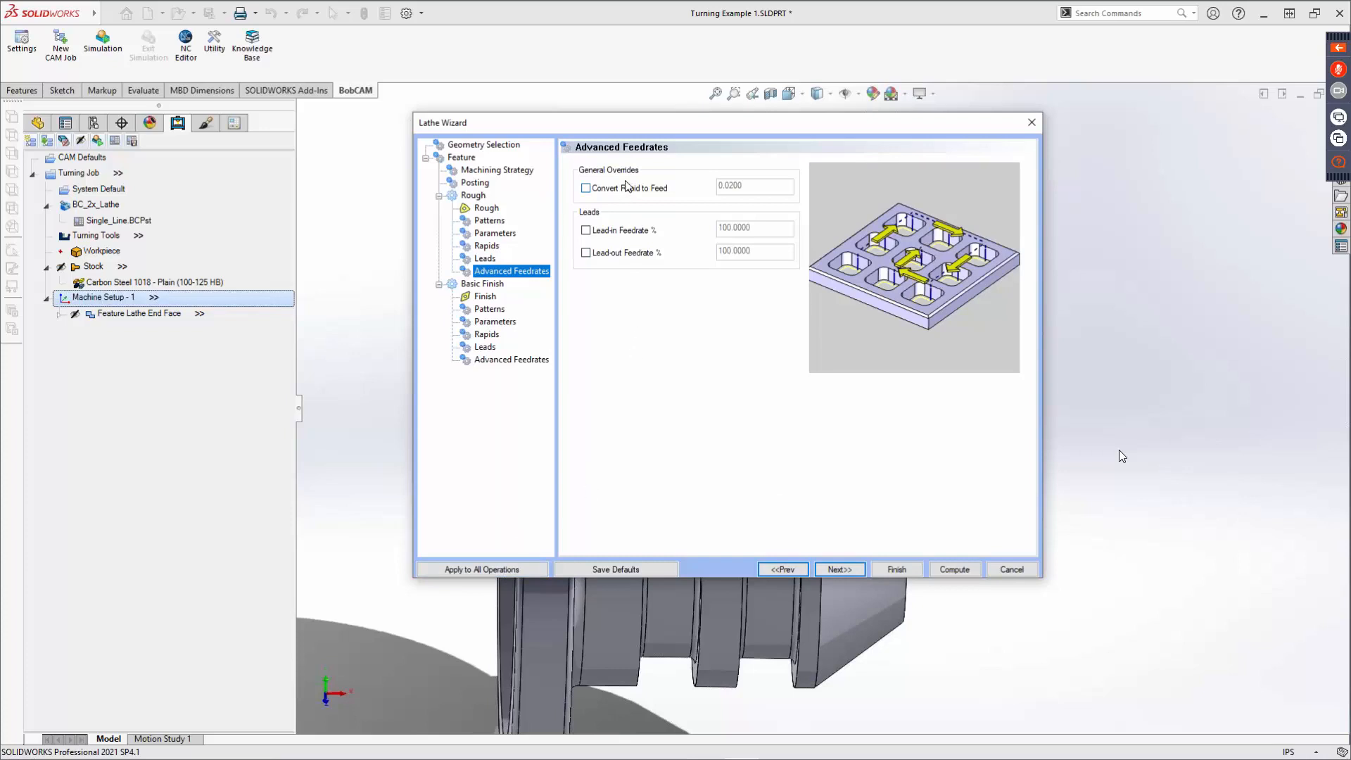
pyautogui.click(838, 570)
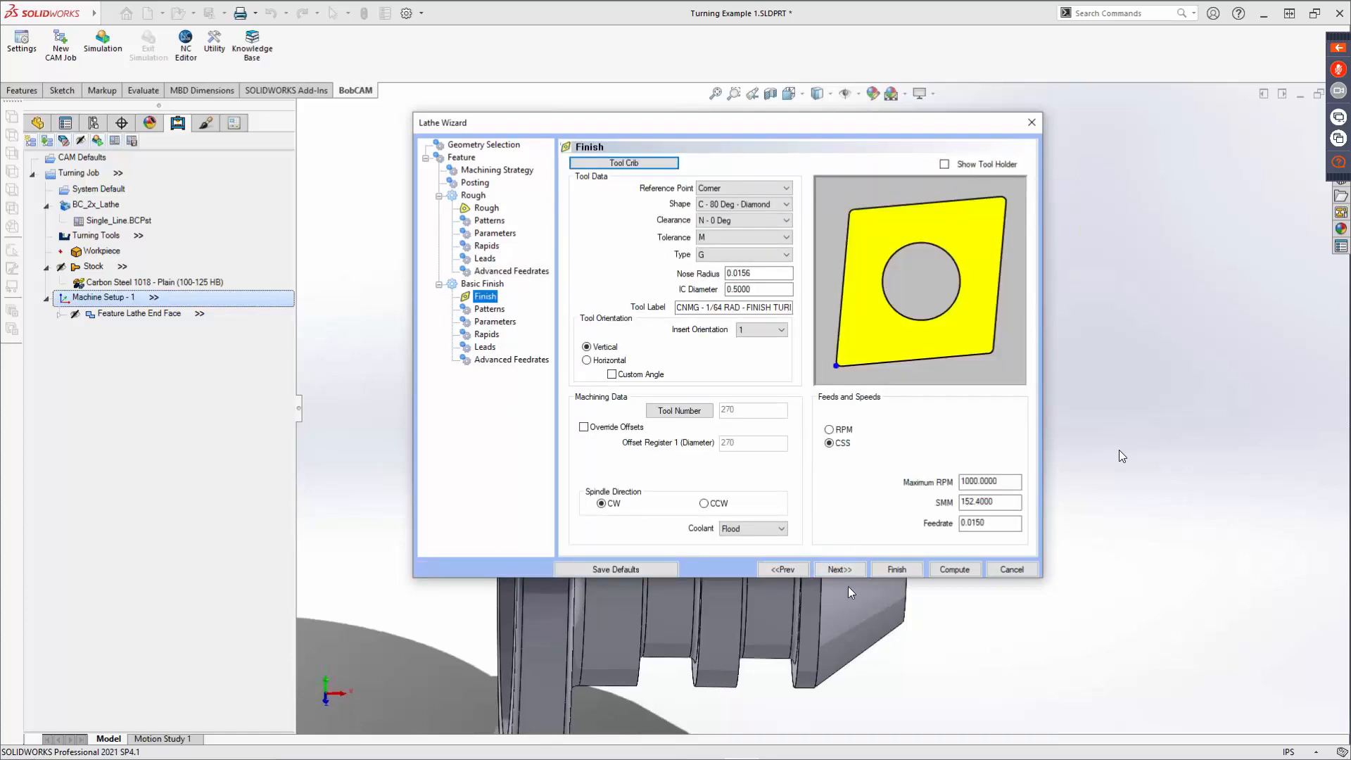
pyautogui.click(842, 570)
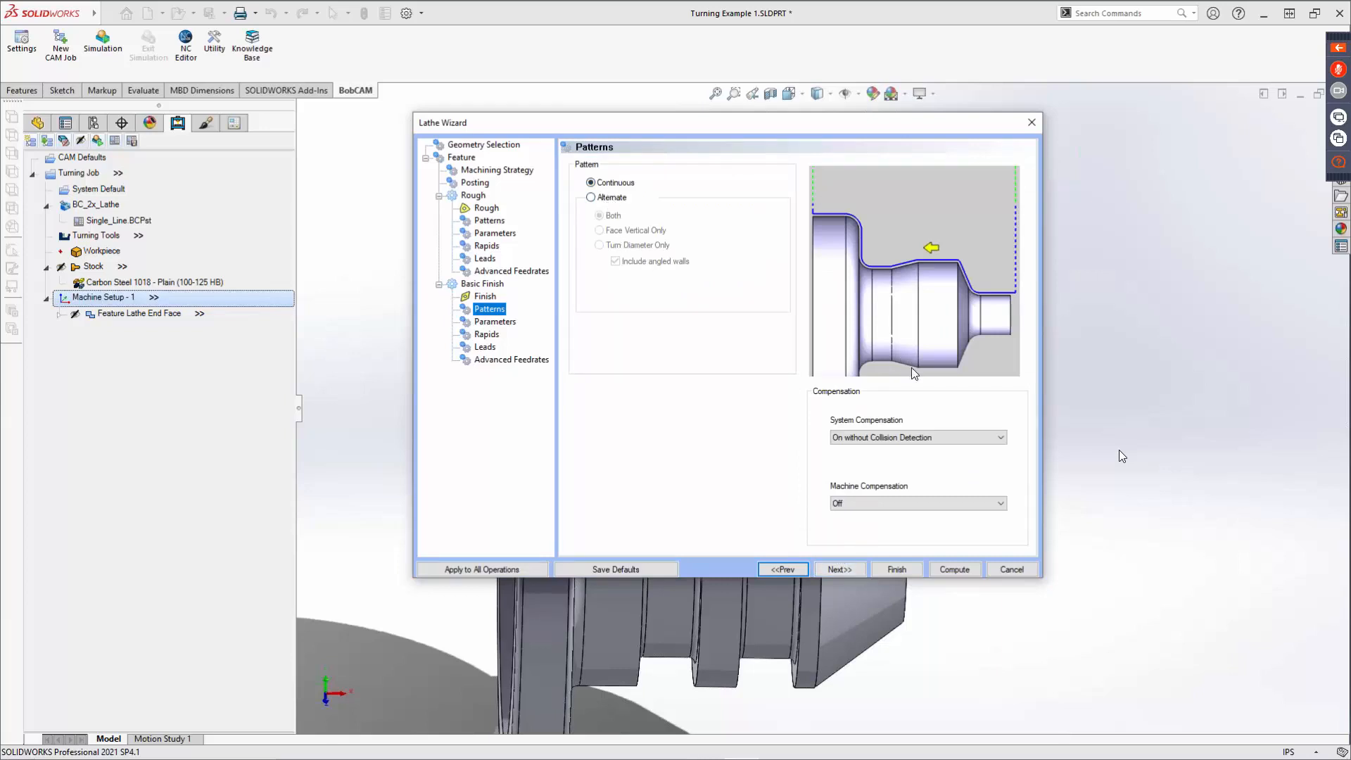
pyautogui.click(917, 437)
pyautogui.click(910, 459)
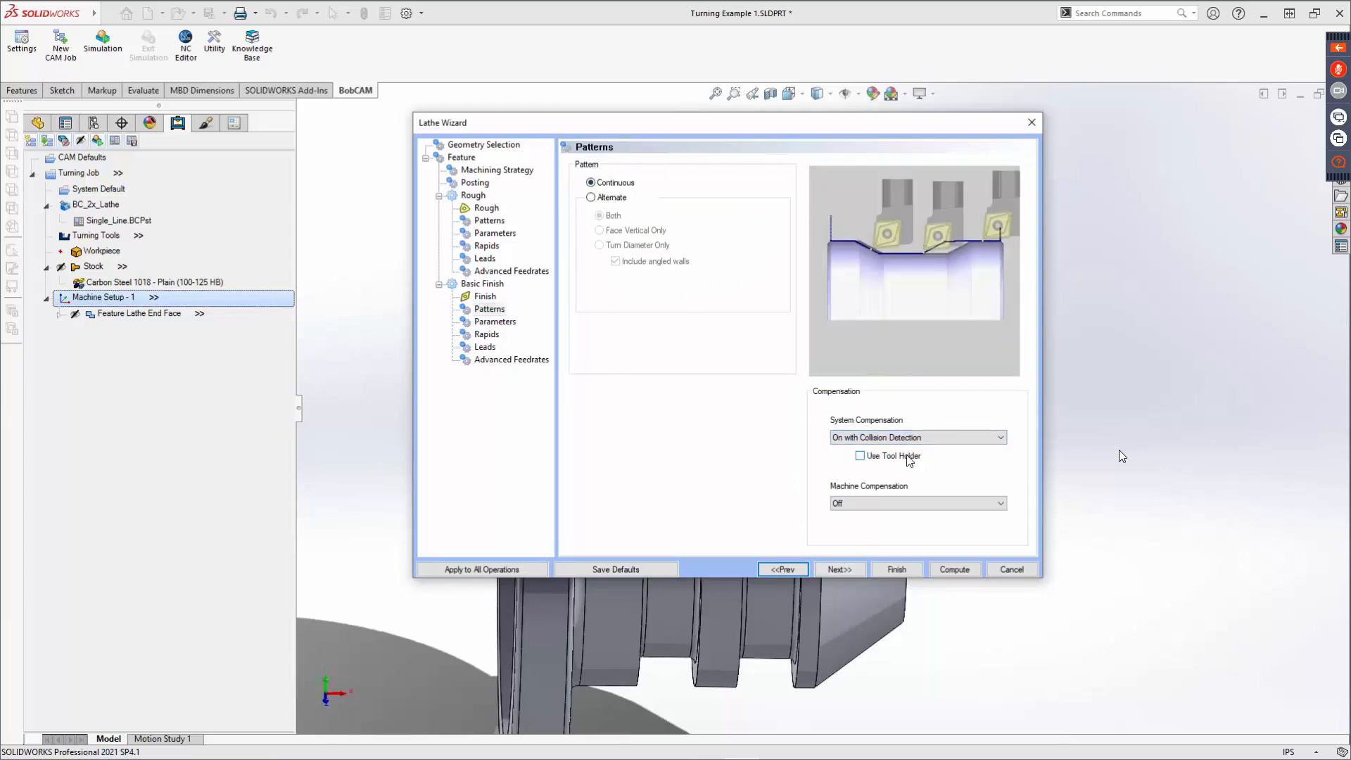
pyautogui.click(897, 459)
pyautogui.click(888, 505)
pyautogui.click(889, 510)
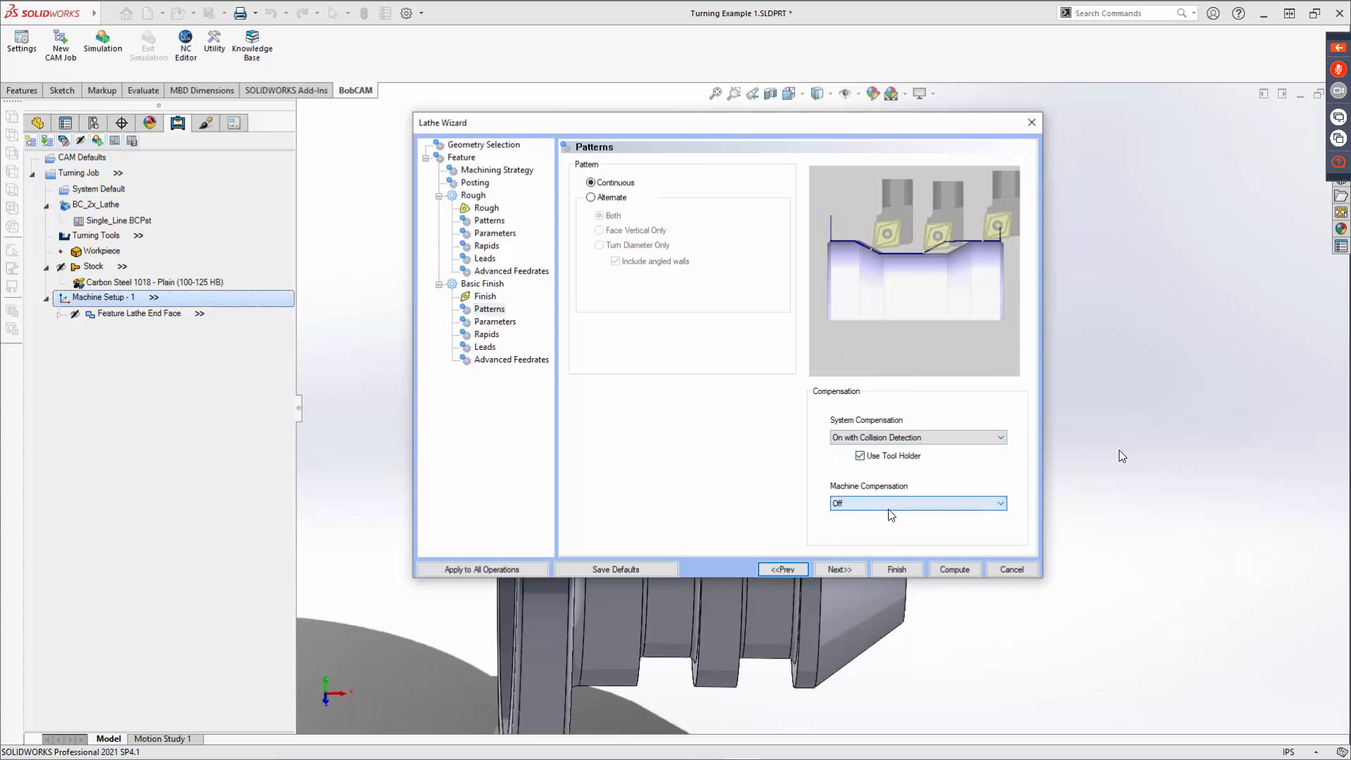
# Step: Accept the remaining finish parameters, rapids, leads and feedrates and compute the Lathe Turning toolpath
pyautogui.click(838, 570)
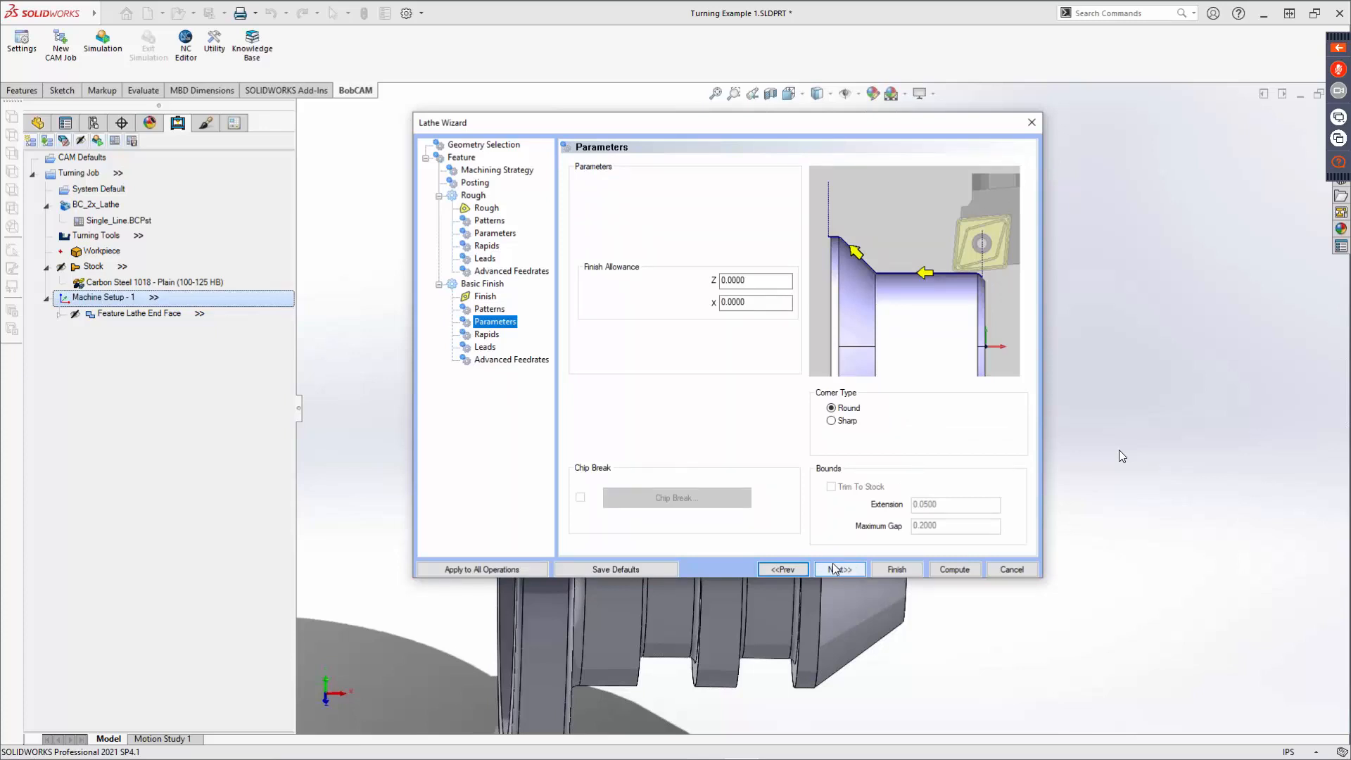
pyautogui.click(834, 571)
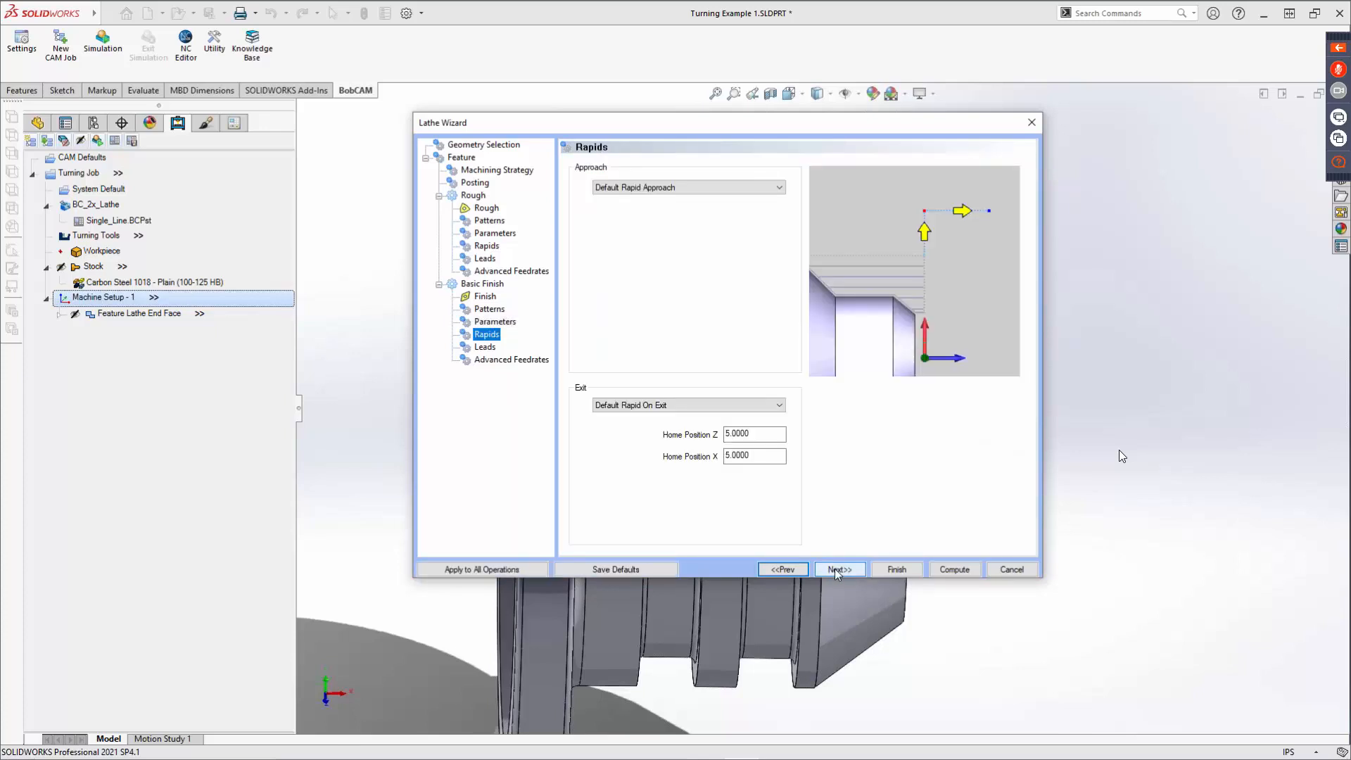
pyautogui.click(838, 571)
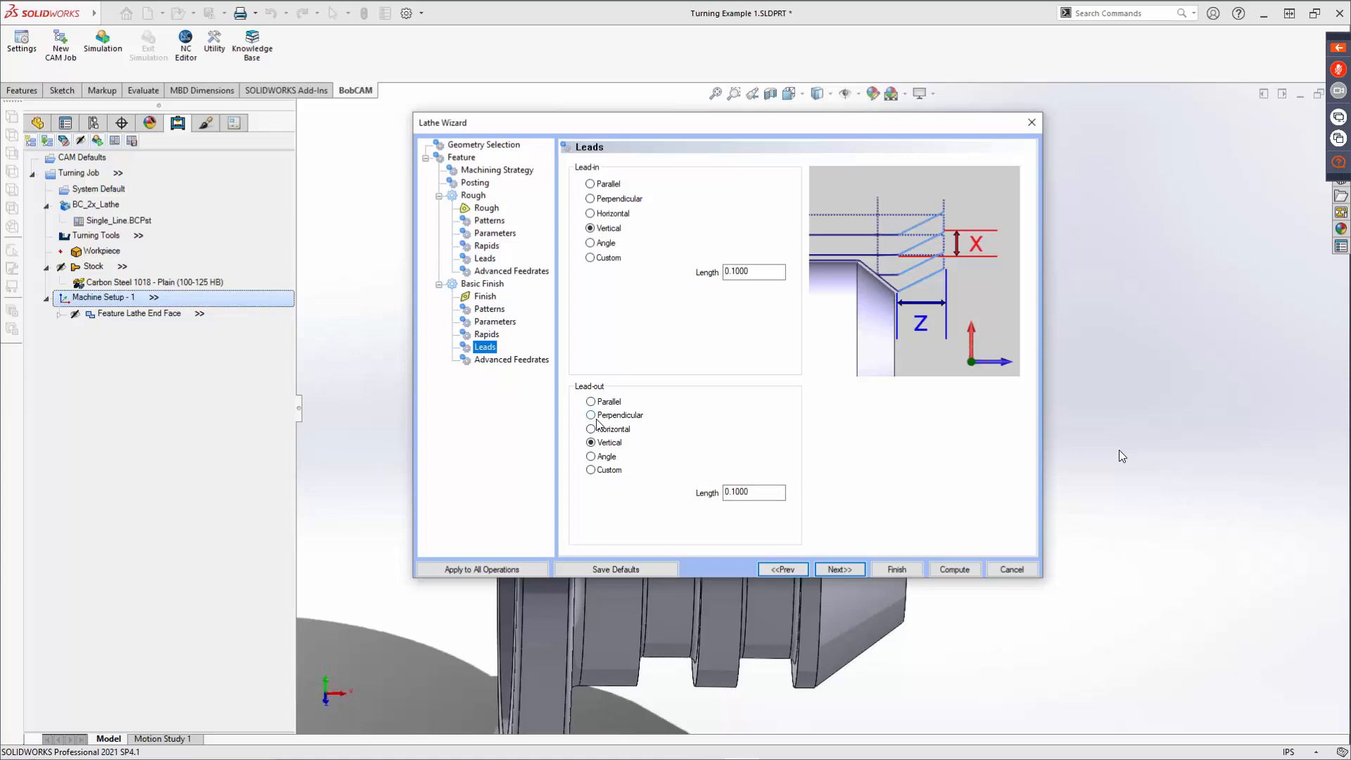
pyautogui.click(847, 570)
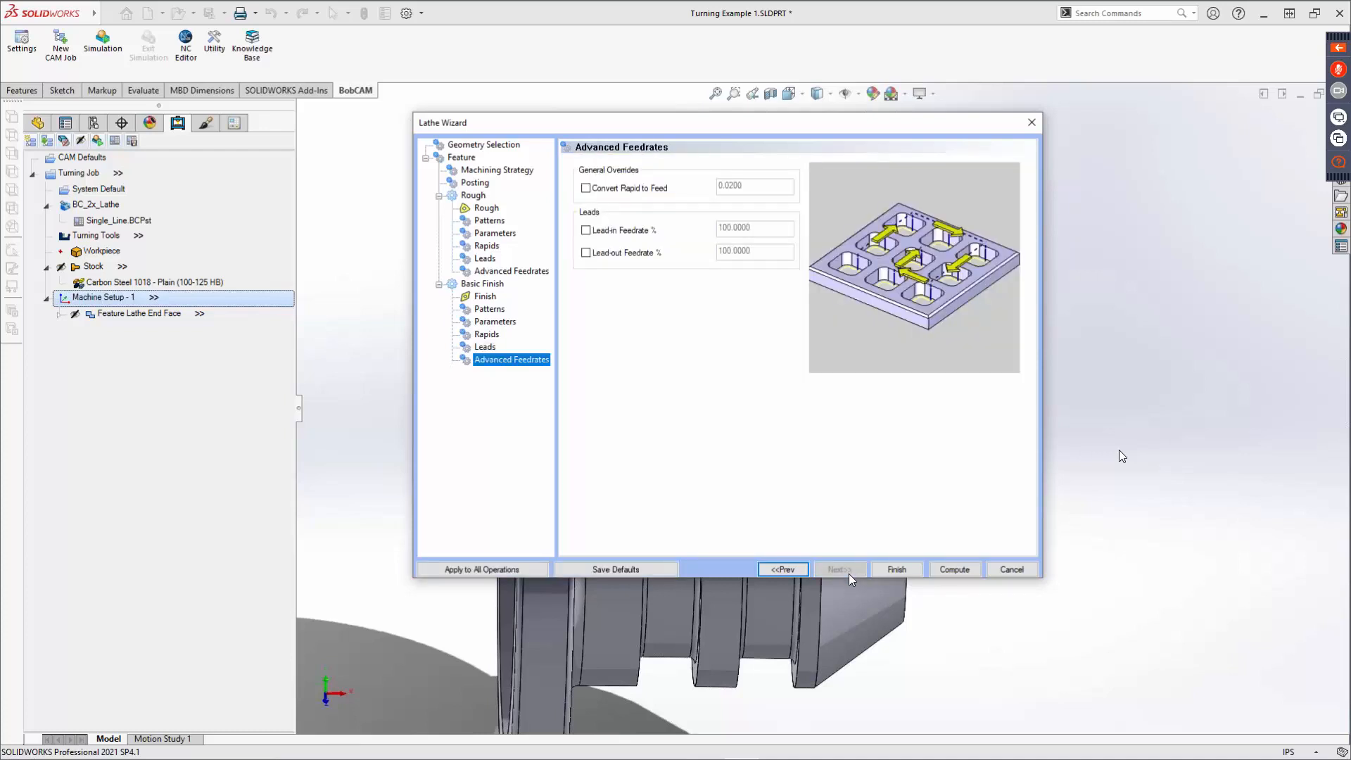
pyautogui.click(956, 571)
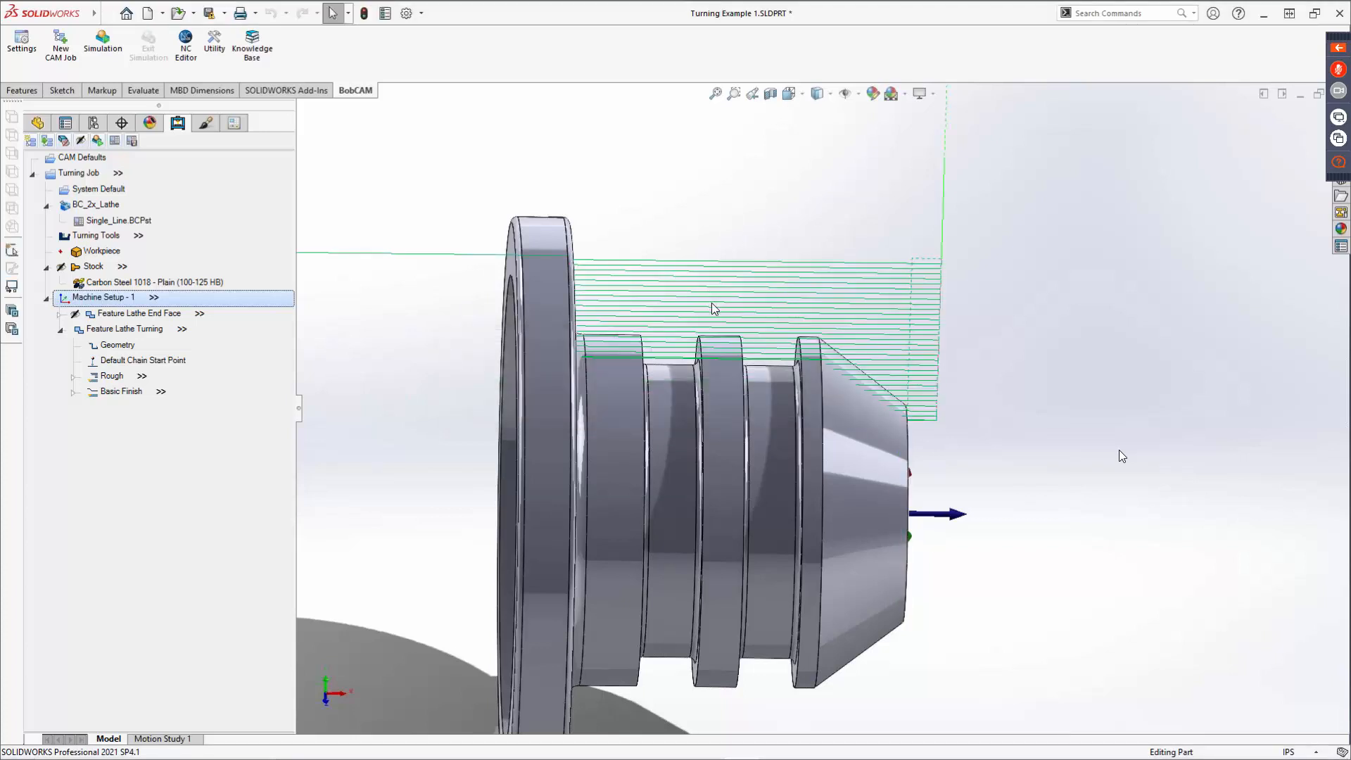
# Step: Orient the part to the front view and blank the toolpath of the Lathe Turning feature
pyautogui.click(790, 93)
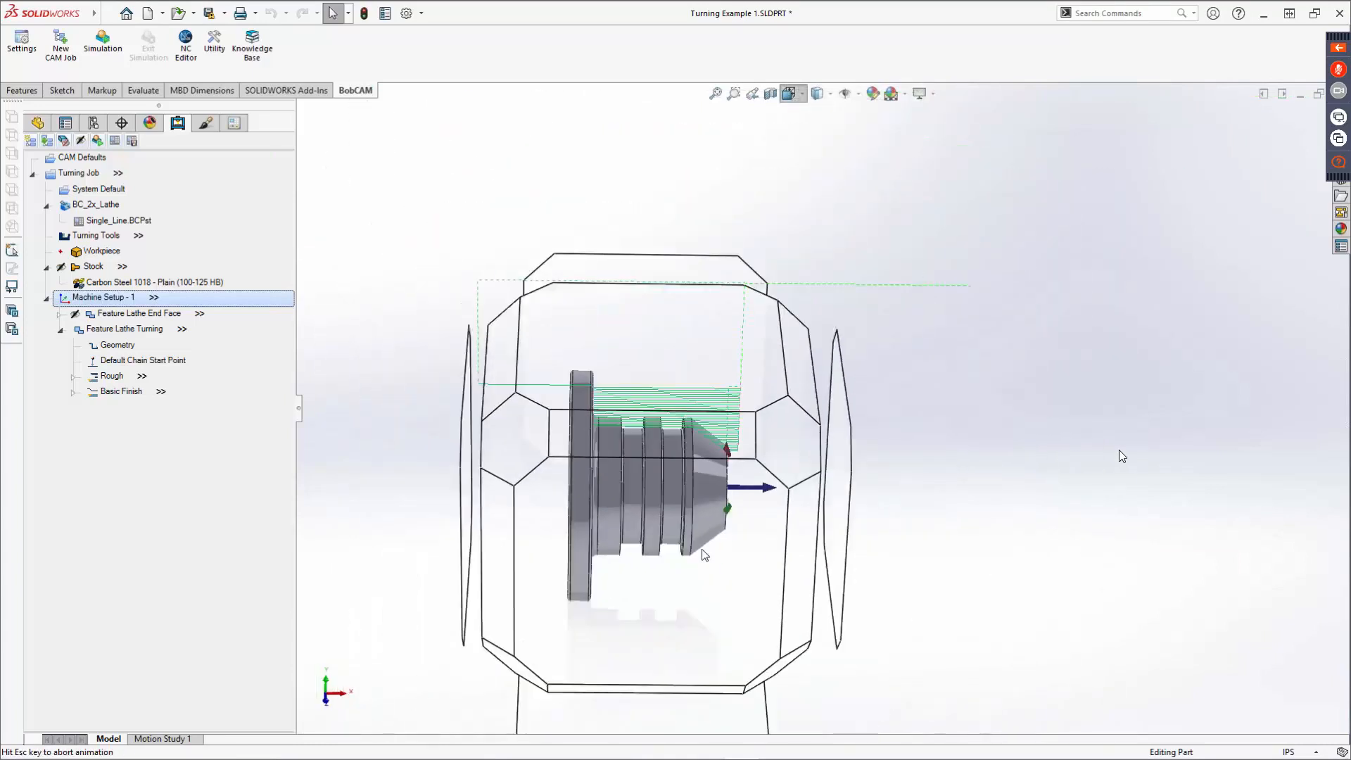
pyautogui.click(699, 533)
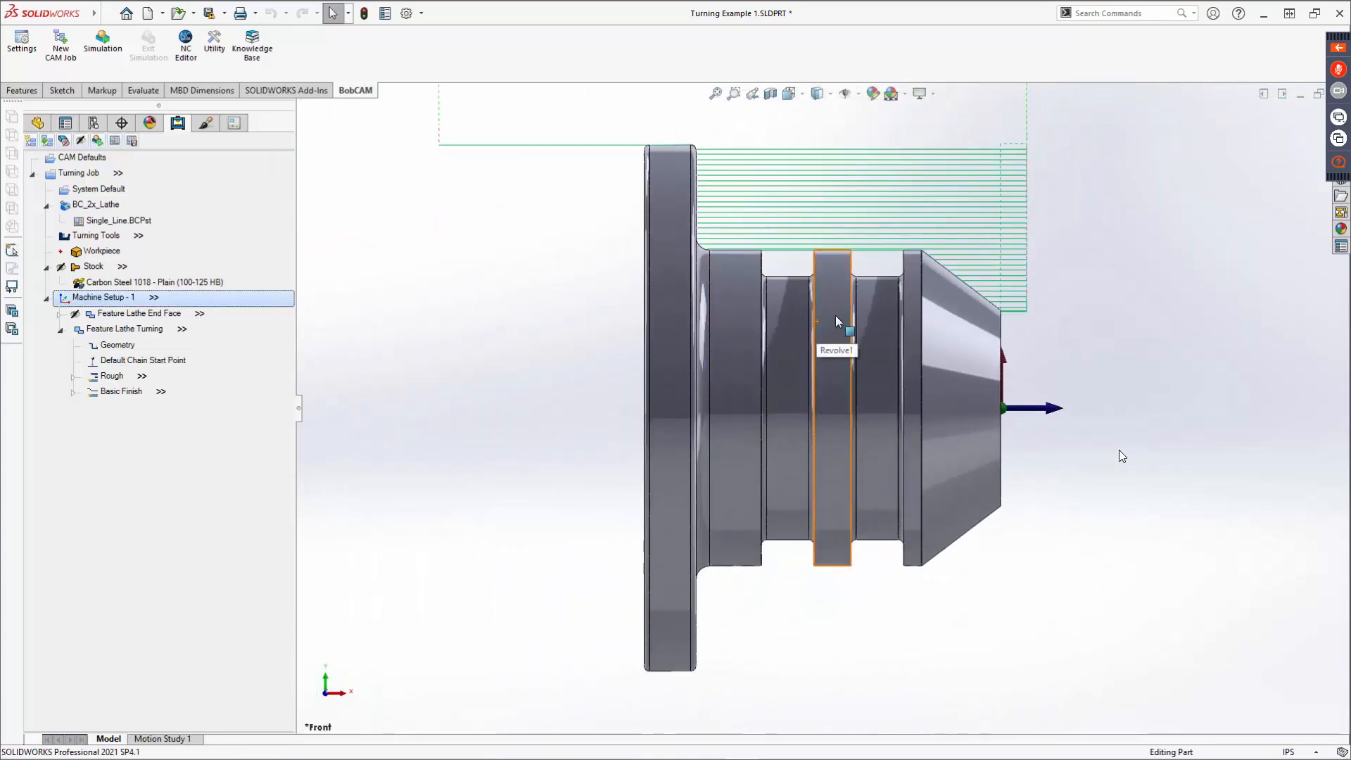
pyautogui.keyDown('ctrl'); pyautogui.moveTo(835, 315); pyautogui.dragTo(724, 460, button='middle'); pyautogui.keyUp('ctrl')
pyautogui.rightClick(139, 329)
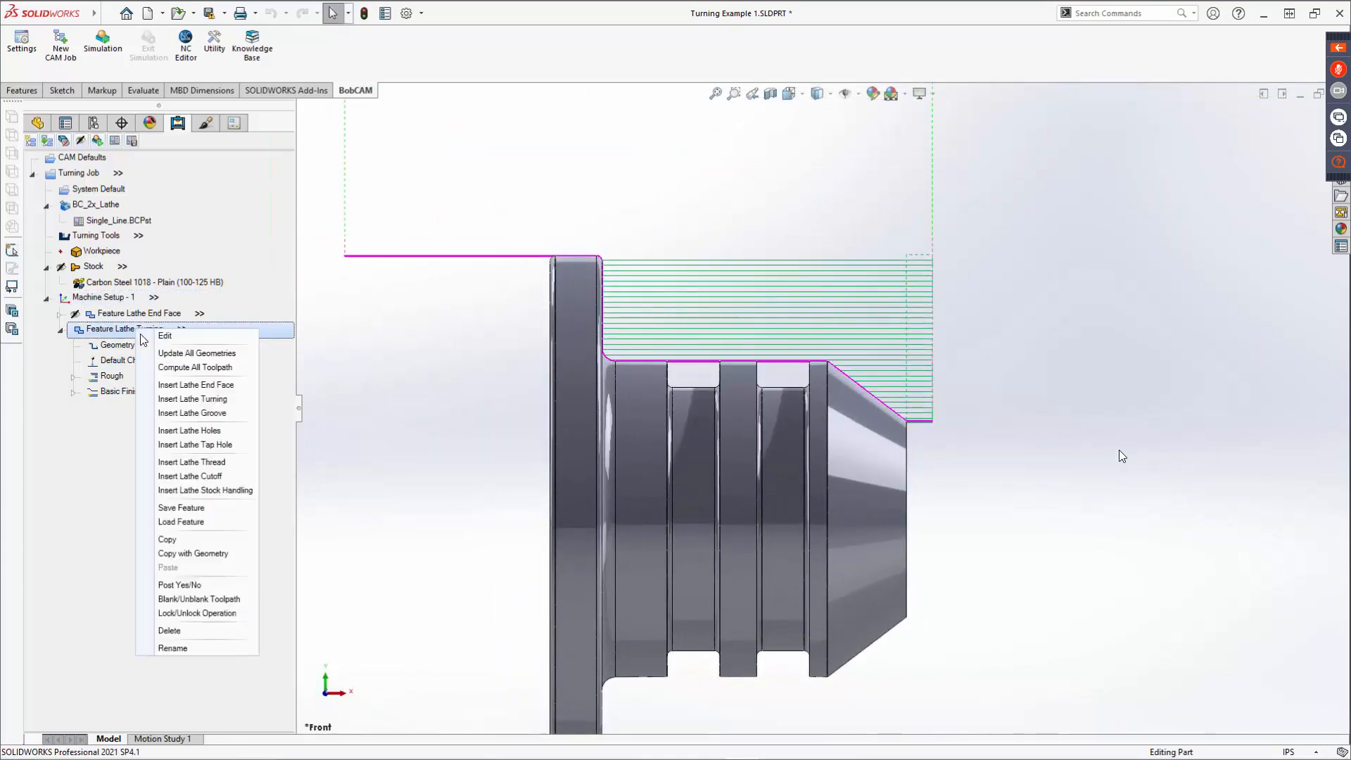
pyautogui.click(199, 599)
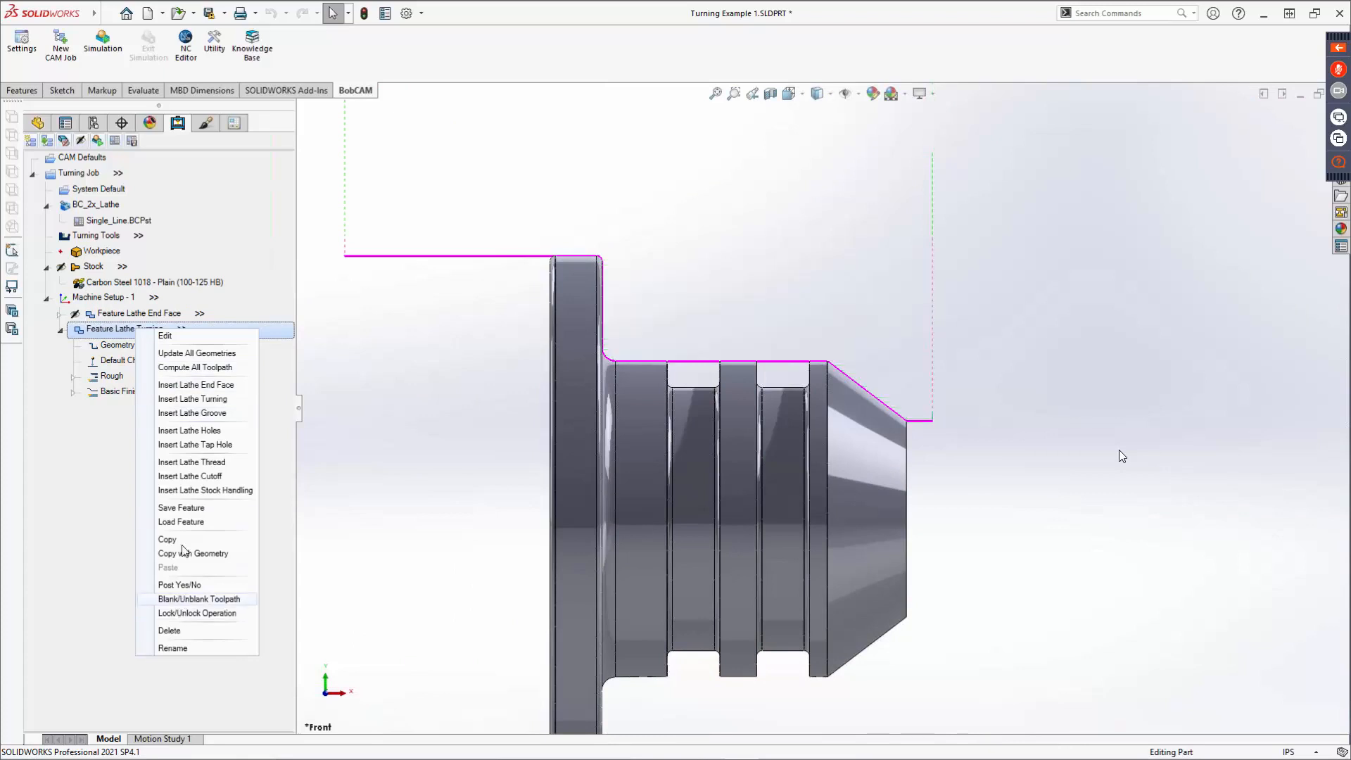
# Step: Inspect the Rough and Basic Finish toolpaths of the Lathe Turning feature individually along the outer profile
pyautogui.click(123, 376)
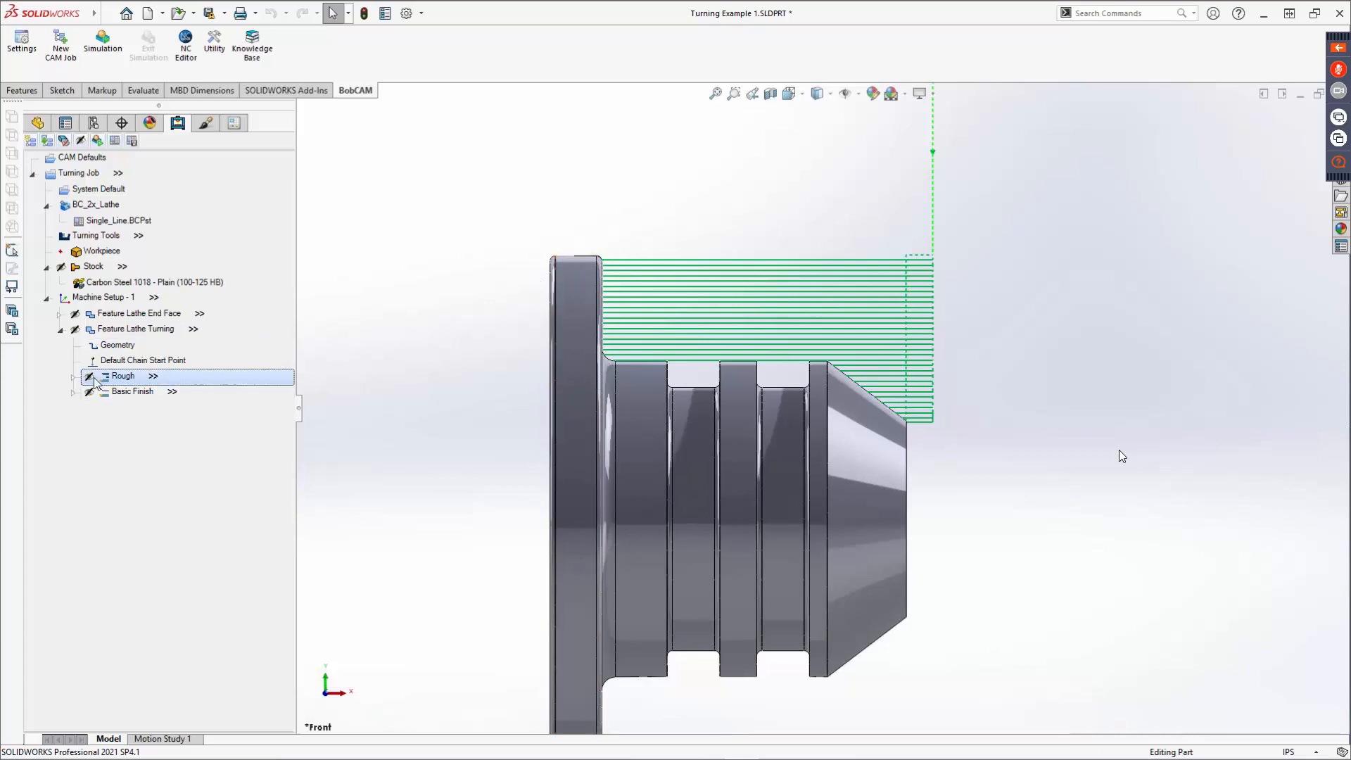
pyautogui.click(127, 392)
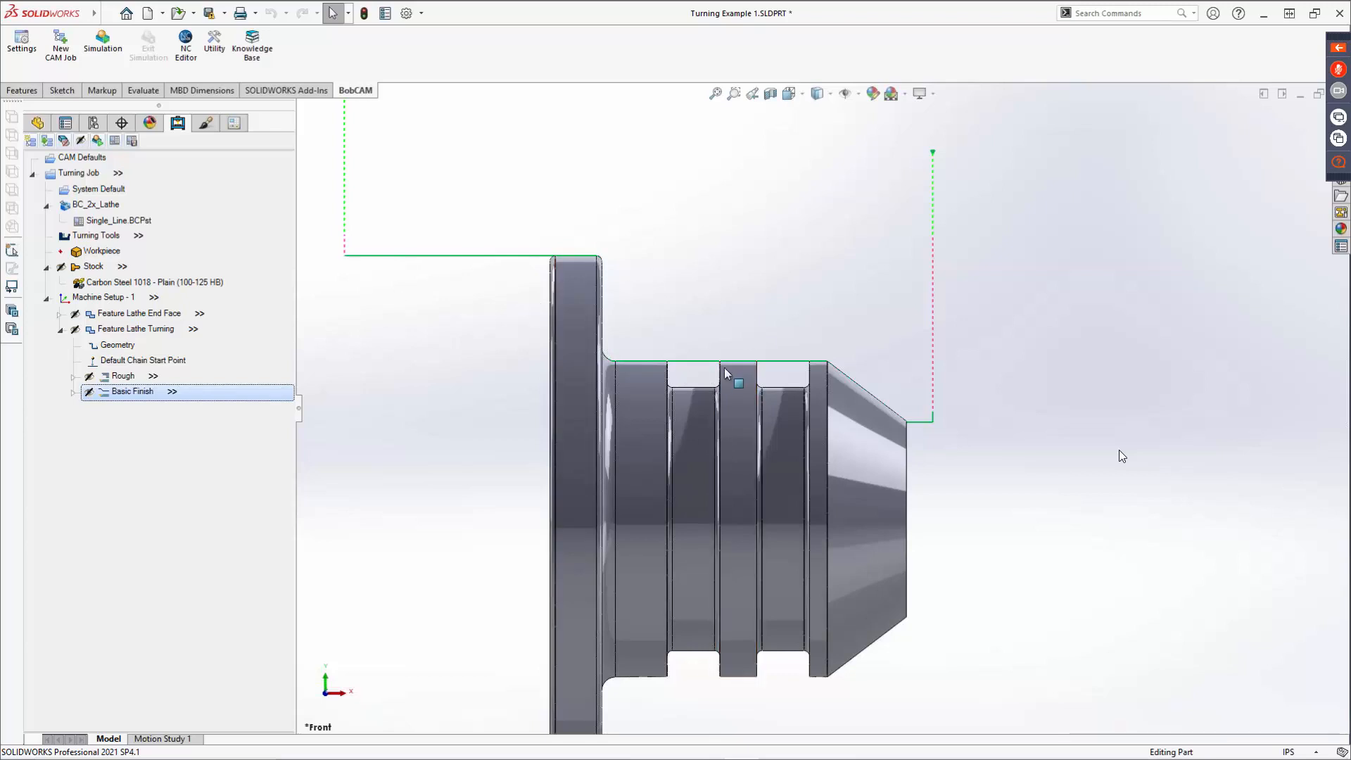
pyautogui.scroll(-4, 700, 367)
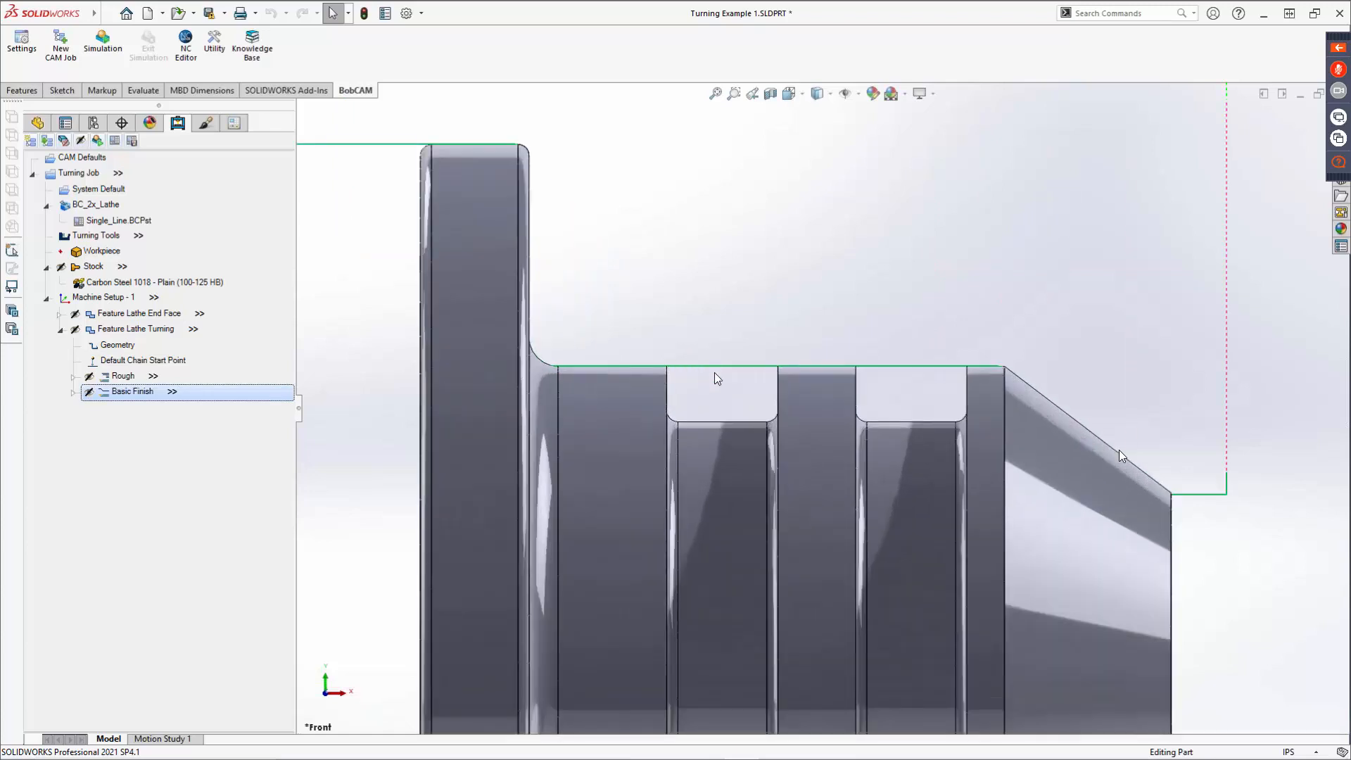
pyautogui.scroll(3, 712, 377)
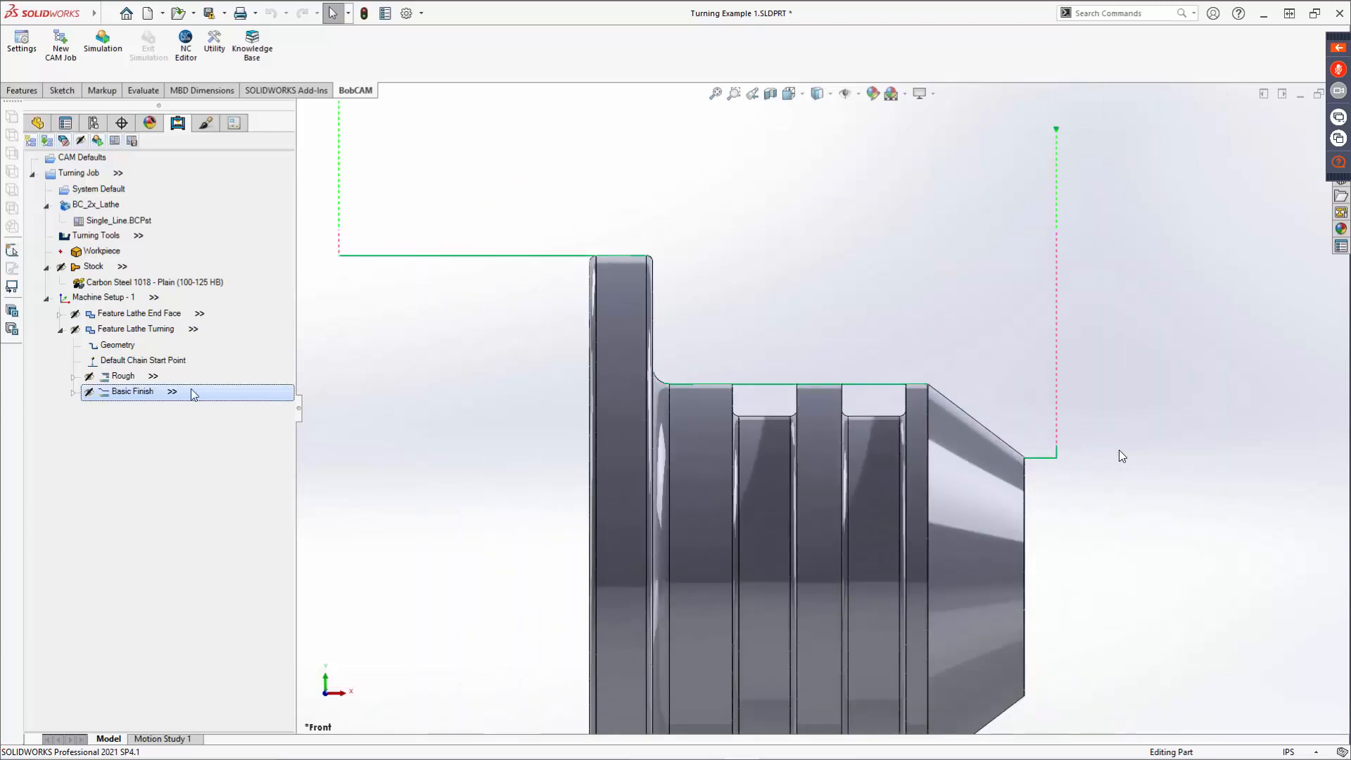
pyautogui.click(127, 376)
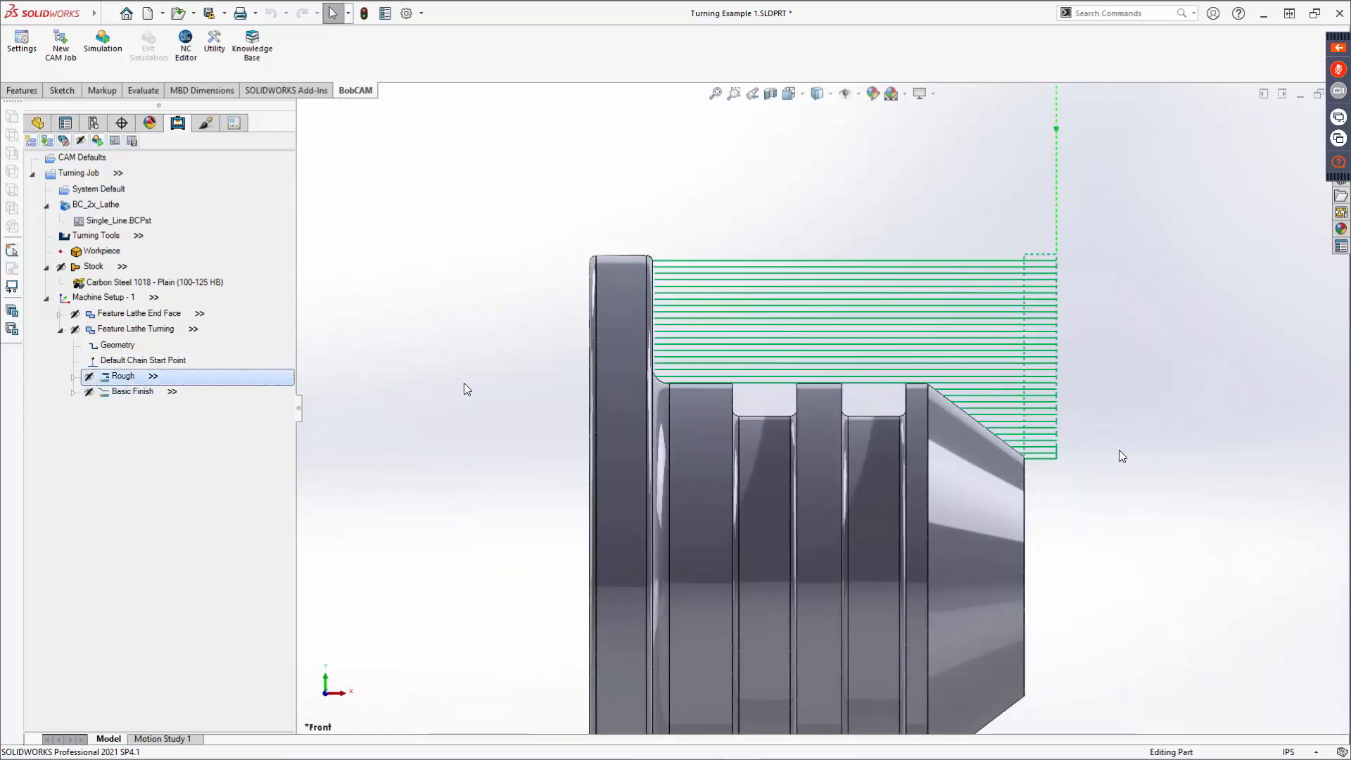
# Step: Collapse the Lathe Turning feature, add a new lathe feature to Machine Setup - 1 and open its geometry selection
pyautogui.click(59, 330)
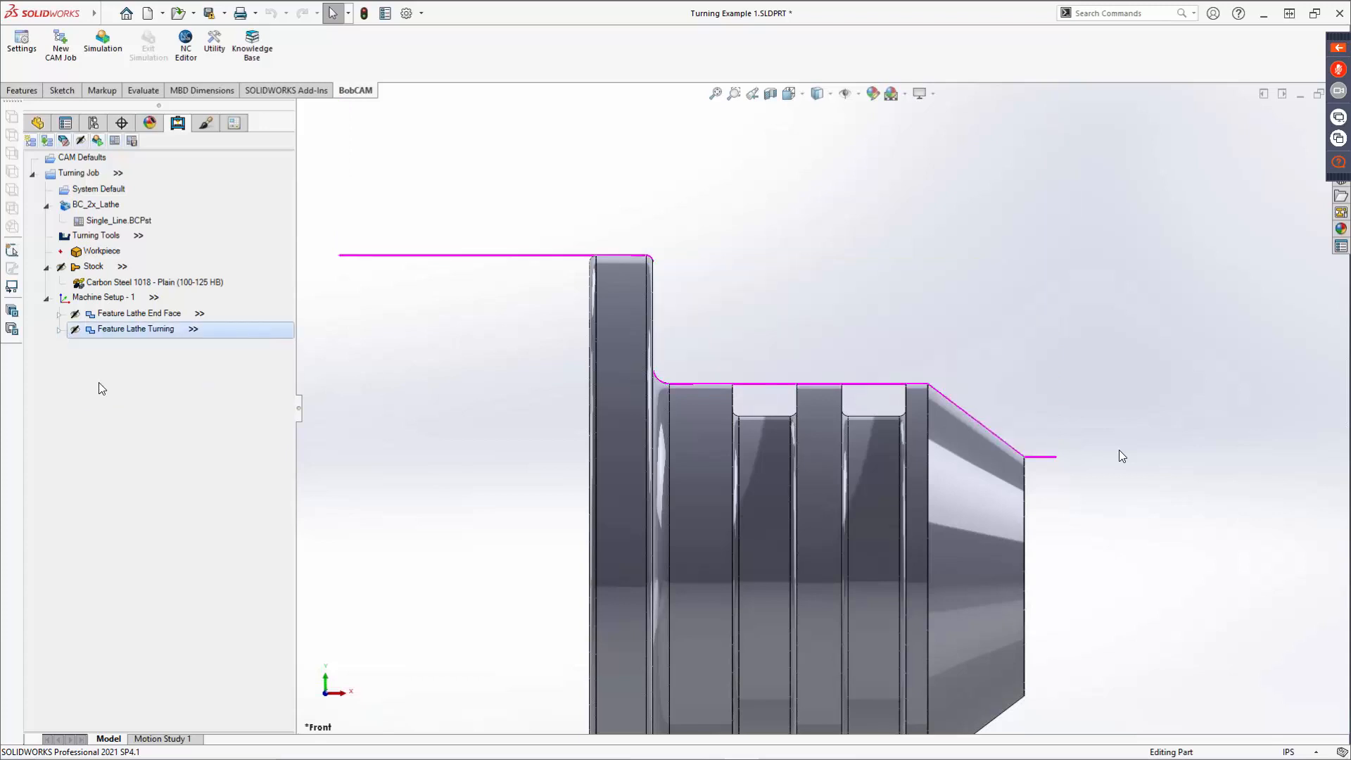
pyautogui.rightClick(99, 297)
pyautogui.click(143, 350)
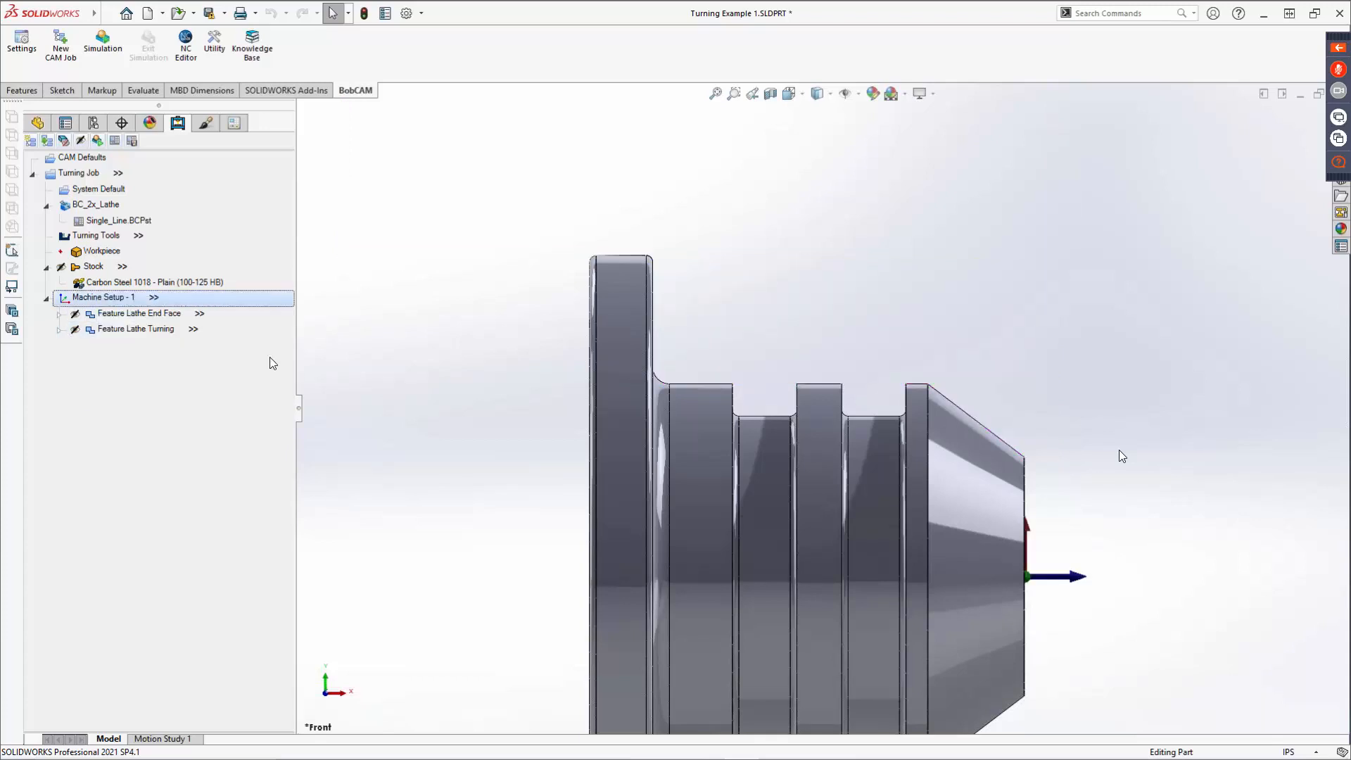
pyautogui.click(599, 243)
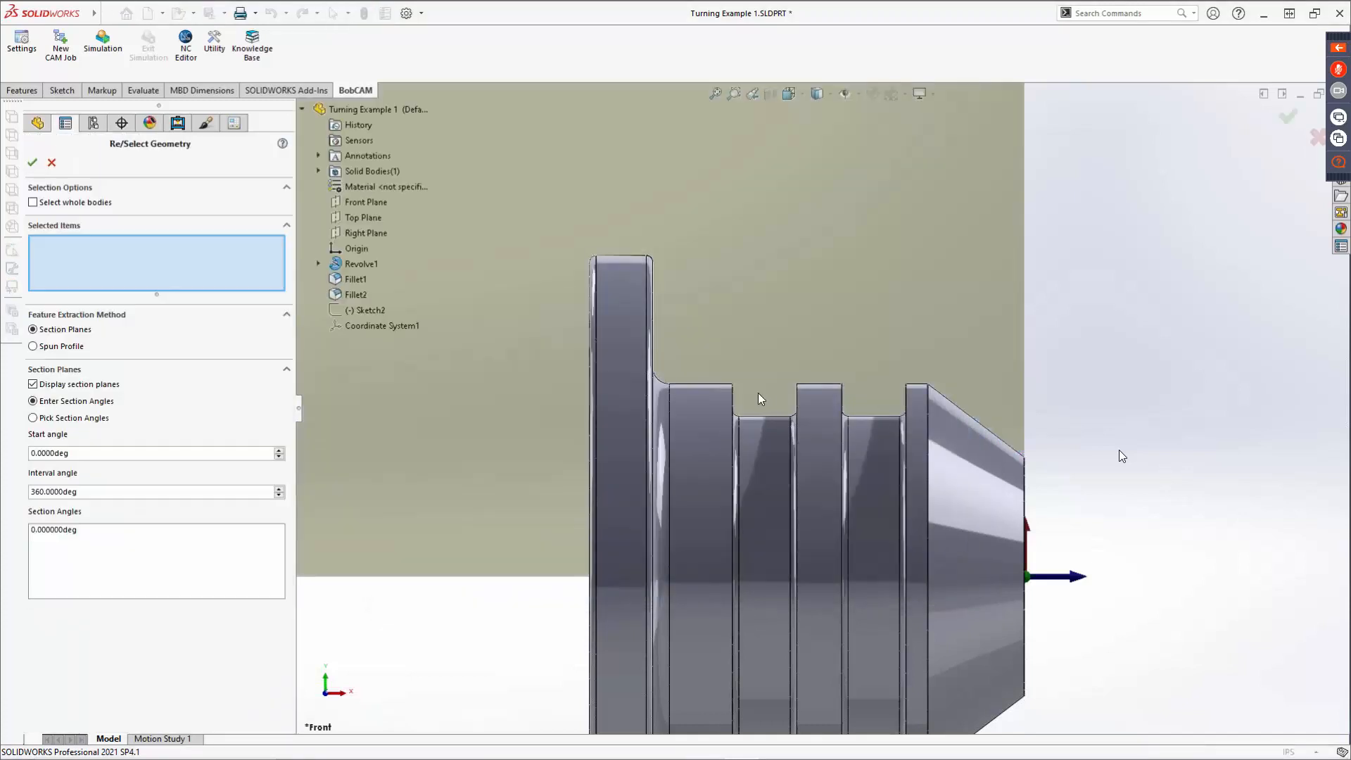
# Step: Select the flange-side wall, its corner fillet and the floor face of both outer grooves as the feature geometry
pyautogui.moveTo(796, 398); pyautogui.dragTo(766, 402, button='middle')
pyautogui.click(750, 409)
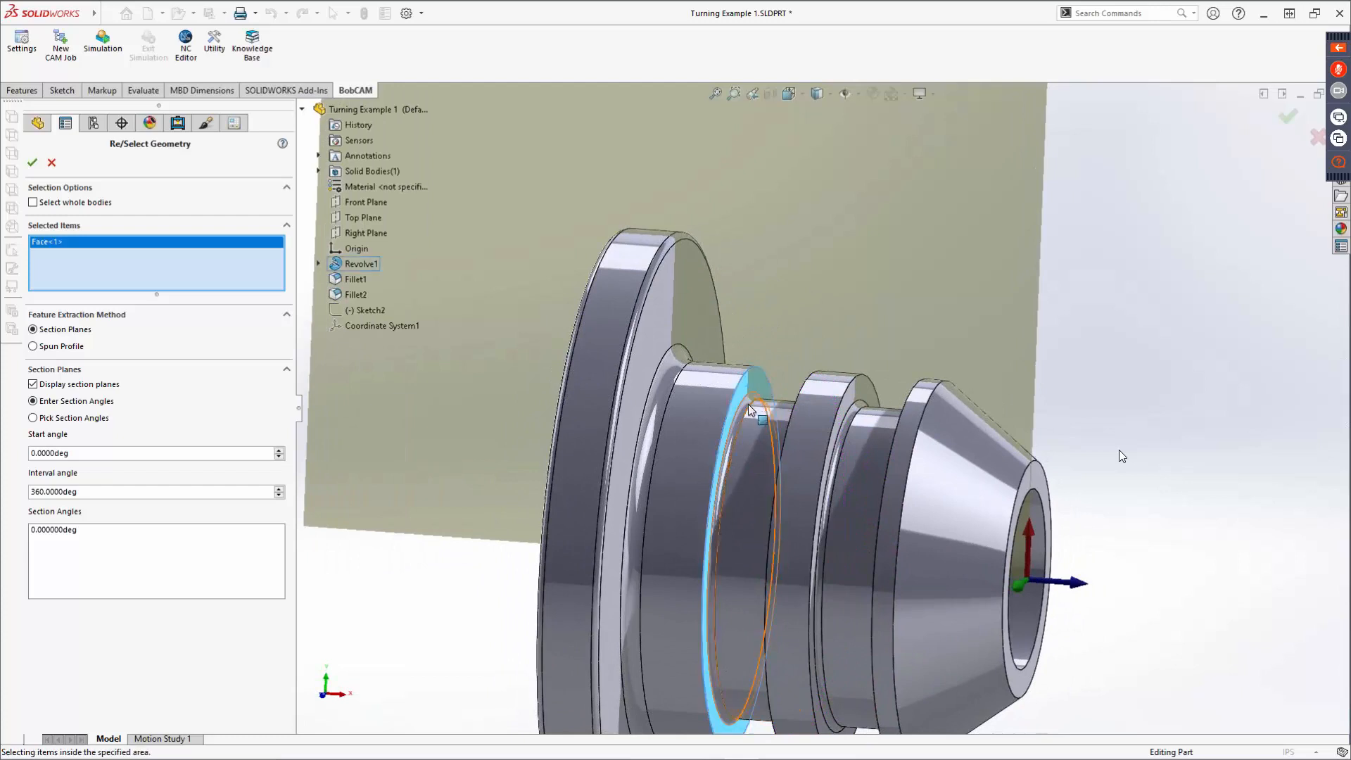
pyautogui.click(750, 411)
pyautogui.click(781, 407)
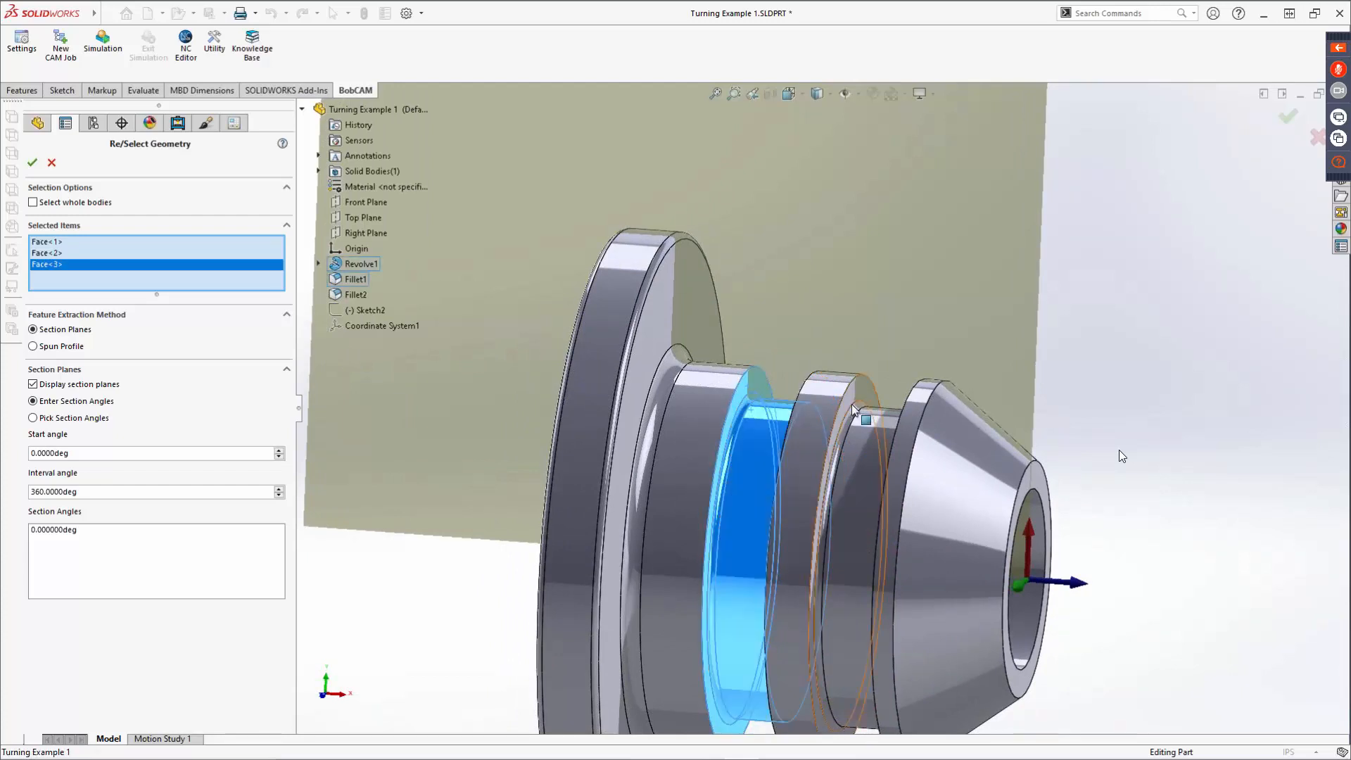
pyautogui.click(849, 409)
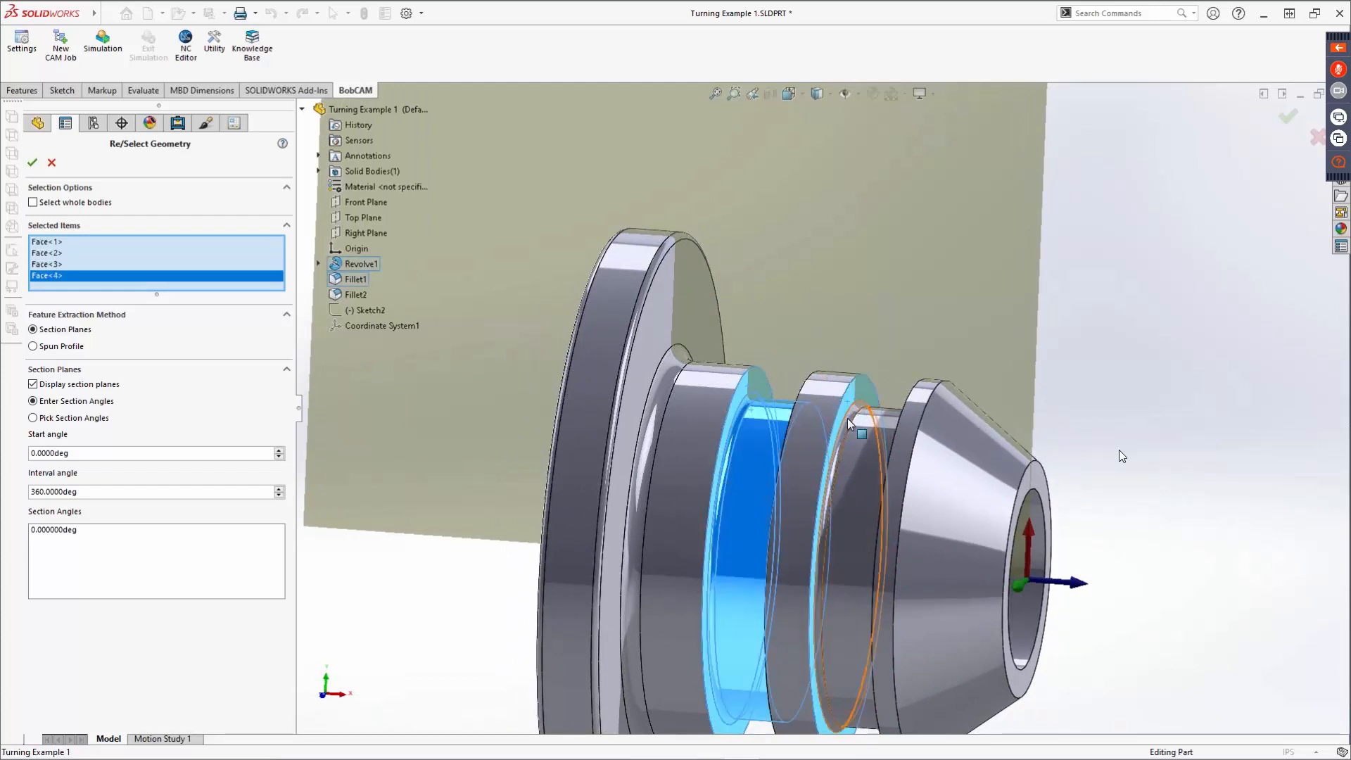
pyautogui.click(866, 426)
pyautogui.click(865, 425)
# Step: Add the opposite wall and corner fillet faces of both outer grooves to the geometry selection
pyautogui.moveTo(864, 424); pyautogui.dragTo(809, 428, button='middle')
pyautogui.click(809, 427)
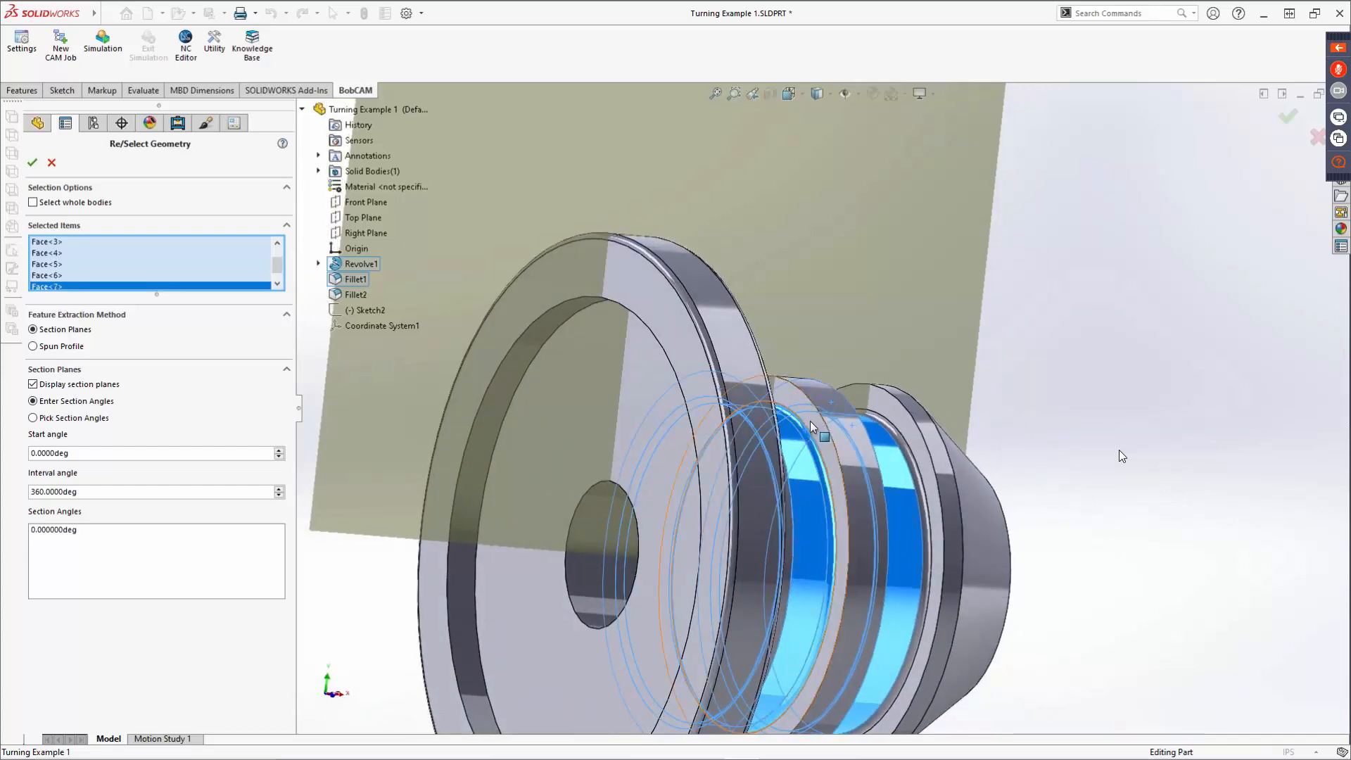
pyautogui.click(821, 420)
pyautogui.click(893, 421)
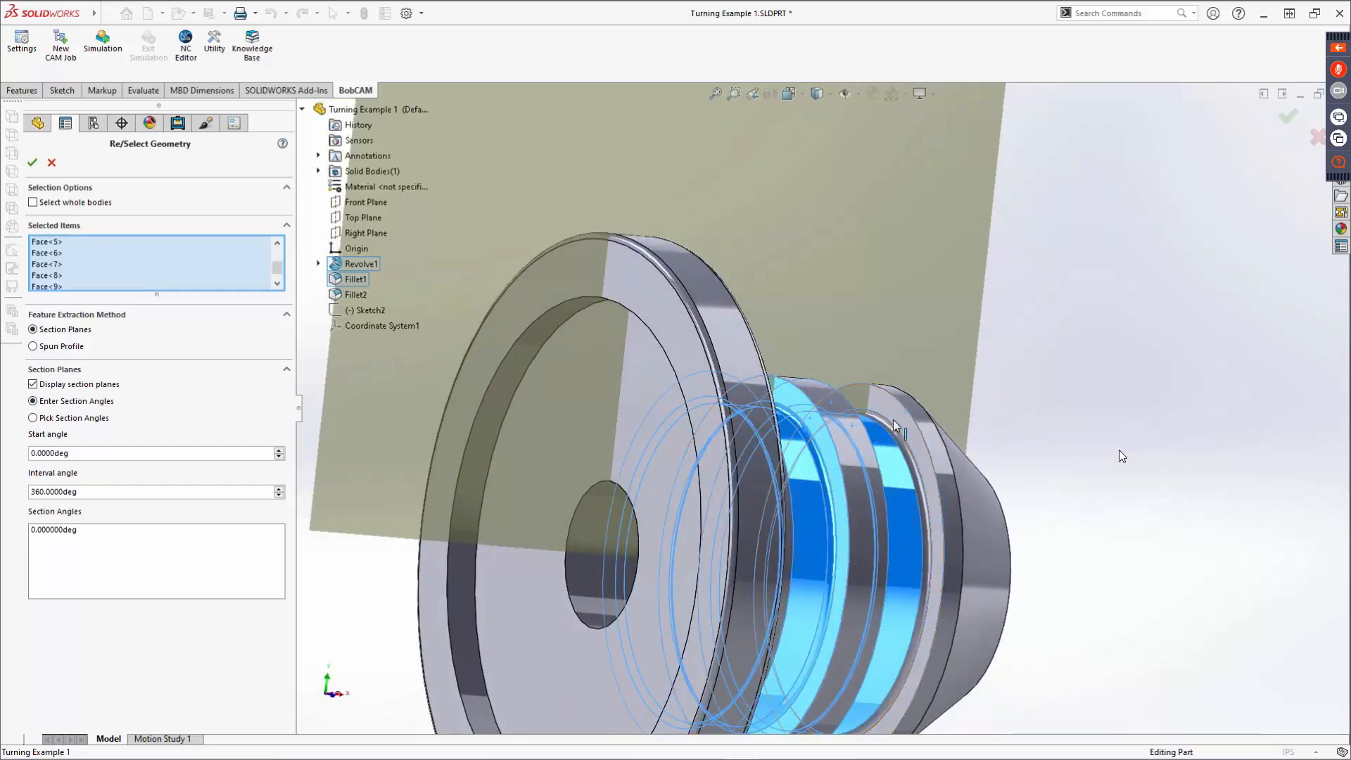
pyautogui.click(892, 426)
pyautogui.moveTo(892, 426); pyautogui.dragTo(908, 442, button='middle')
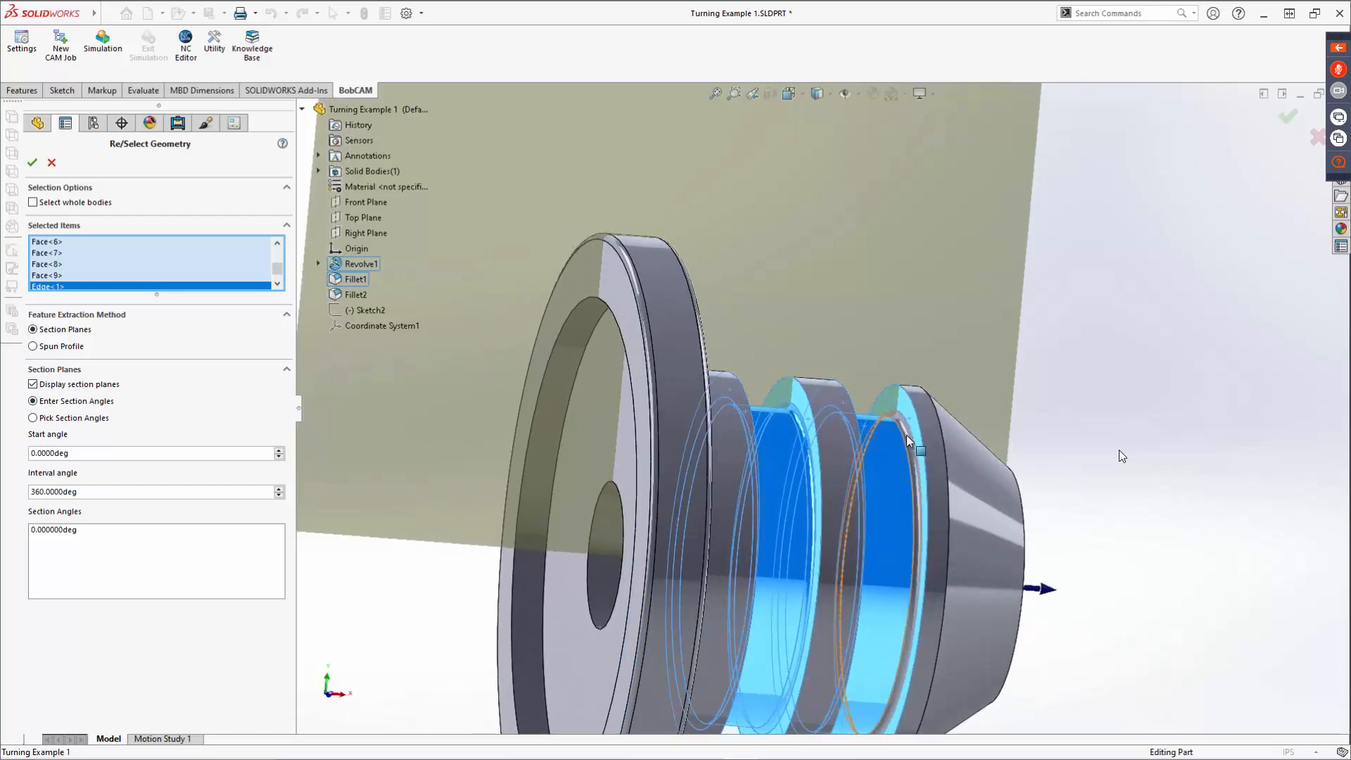
pyautogui.click(880, 459)
pyautogui.moveTo(776, 421); pyautogui.dragTo(748, 413, button='middle')
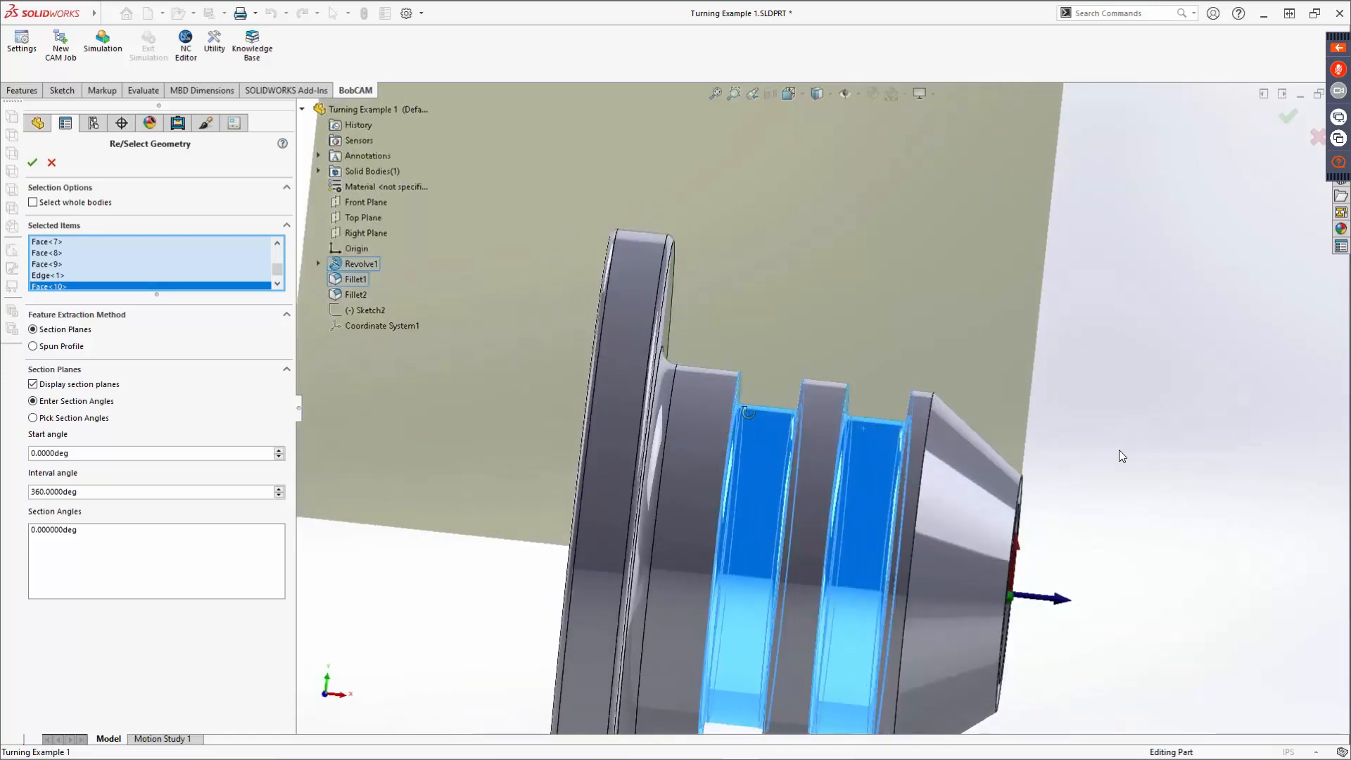
# Step: Accept the selected groove faces and set the feature's Top of Feature constraint to From Geometry
pyautogui.click(32, 163)
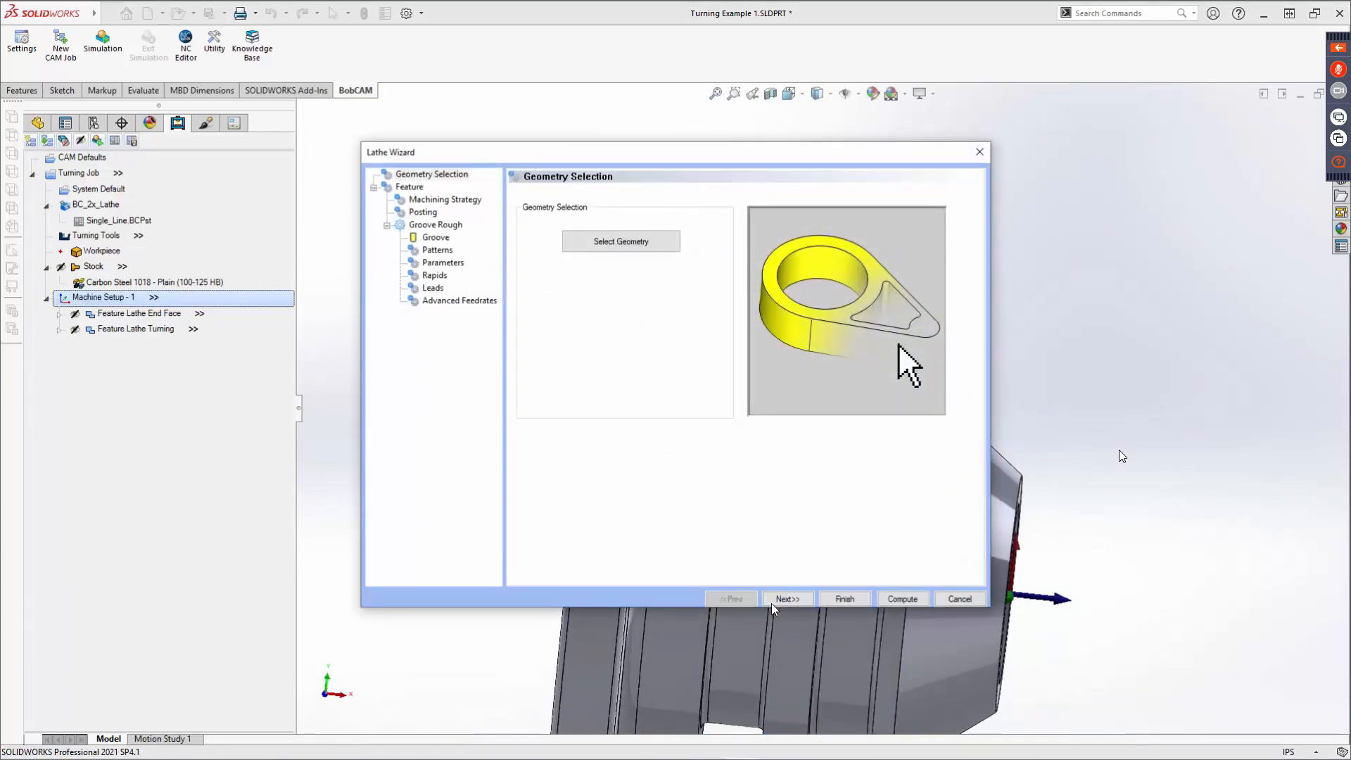
pyautogui.click(788, 599)
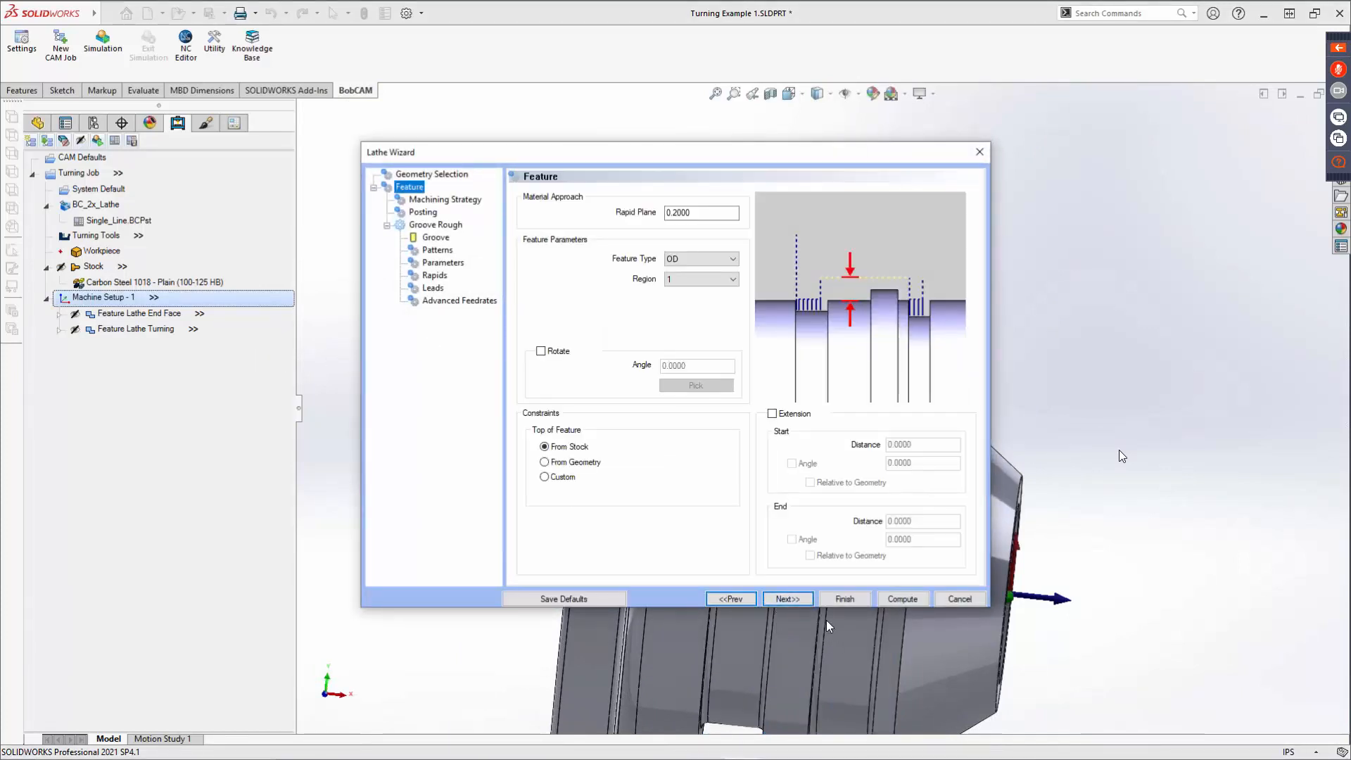
pyautogui.click(545, 463)
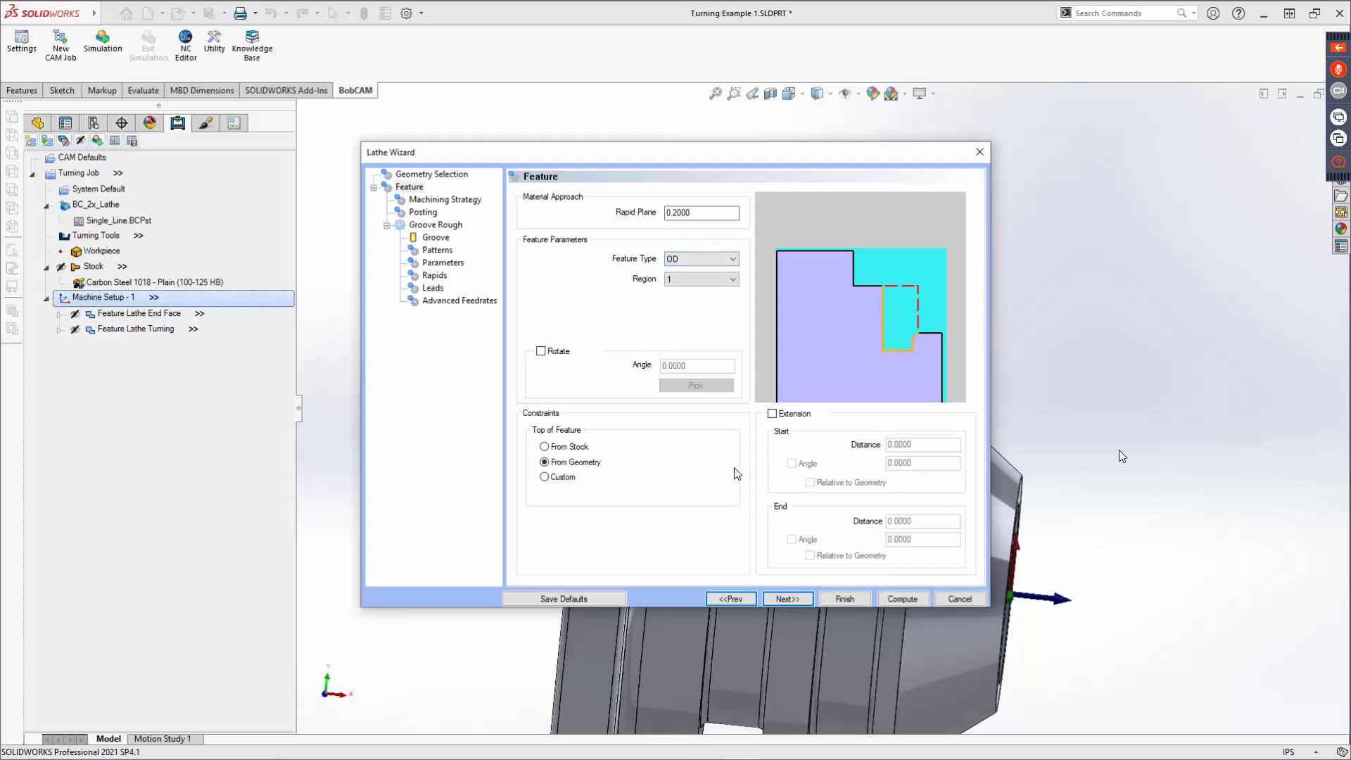
# Step: Try the Rotate option of the groove feature and switch it off again
pyautogui.click(542, 350)
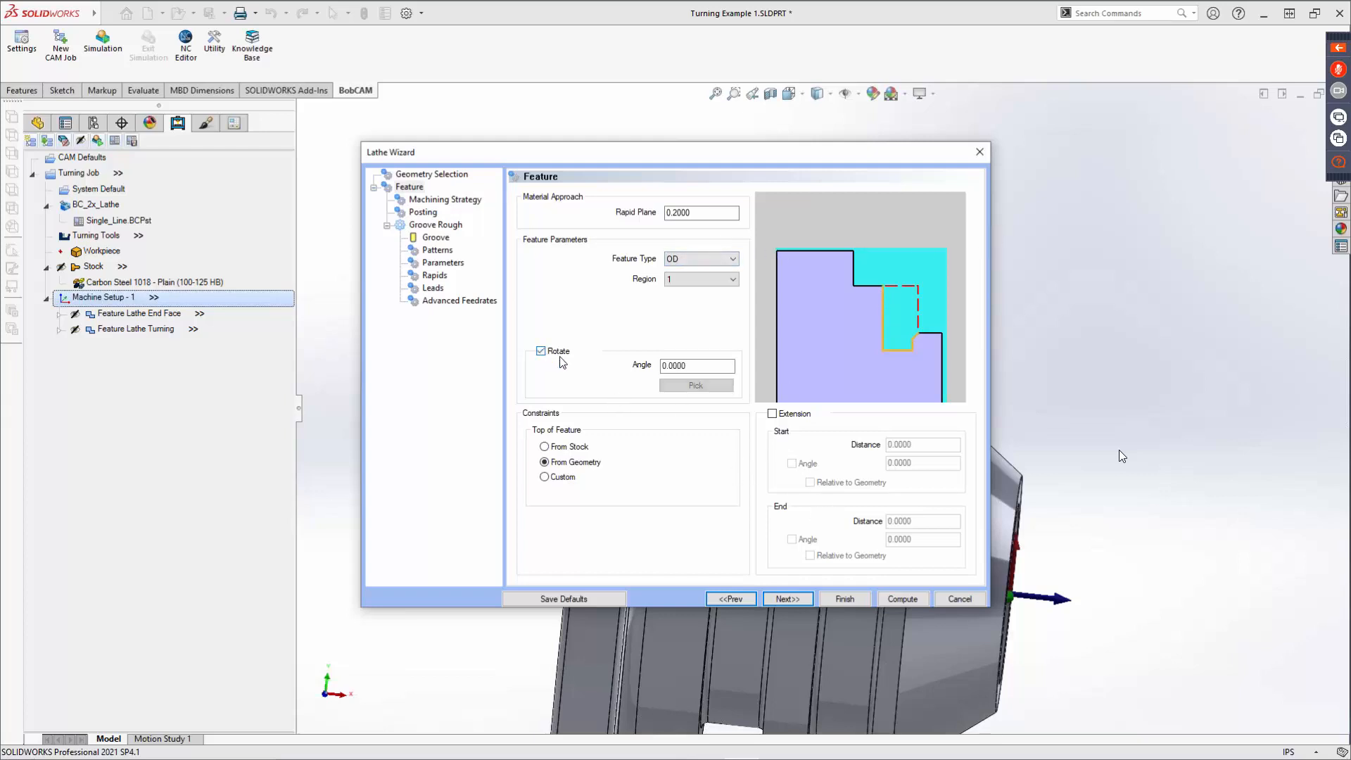
pyautogui.doubleClick(714, 370)
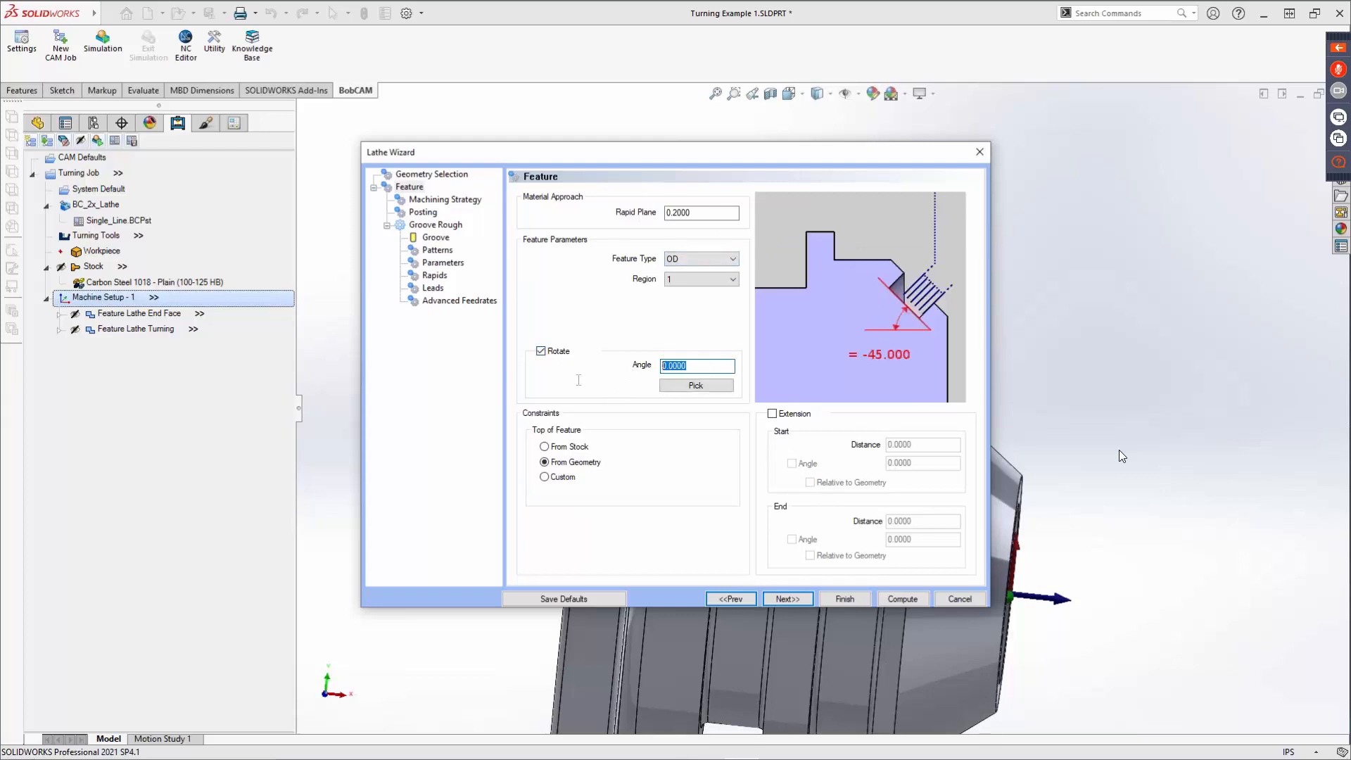
pyautogui.click(541, 351)
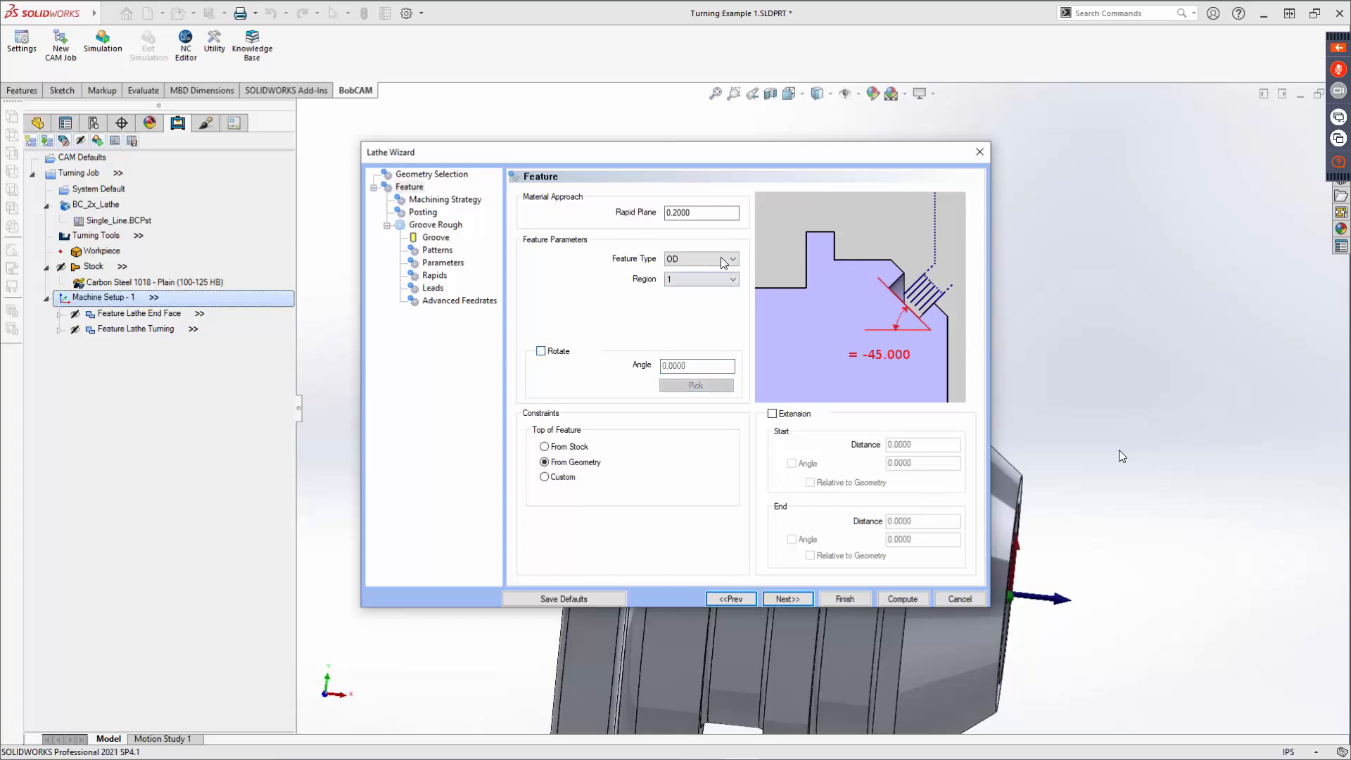
# Step: Preview the ID, Front Face and Back face feature types and Region 2, returning to OD with Region 1
pyautogui.click(725, 259)
pyautogui.click(702, 281)
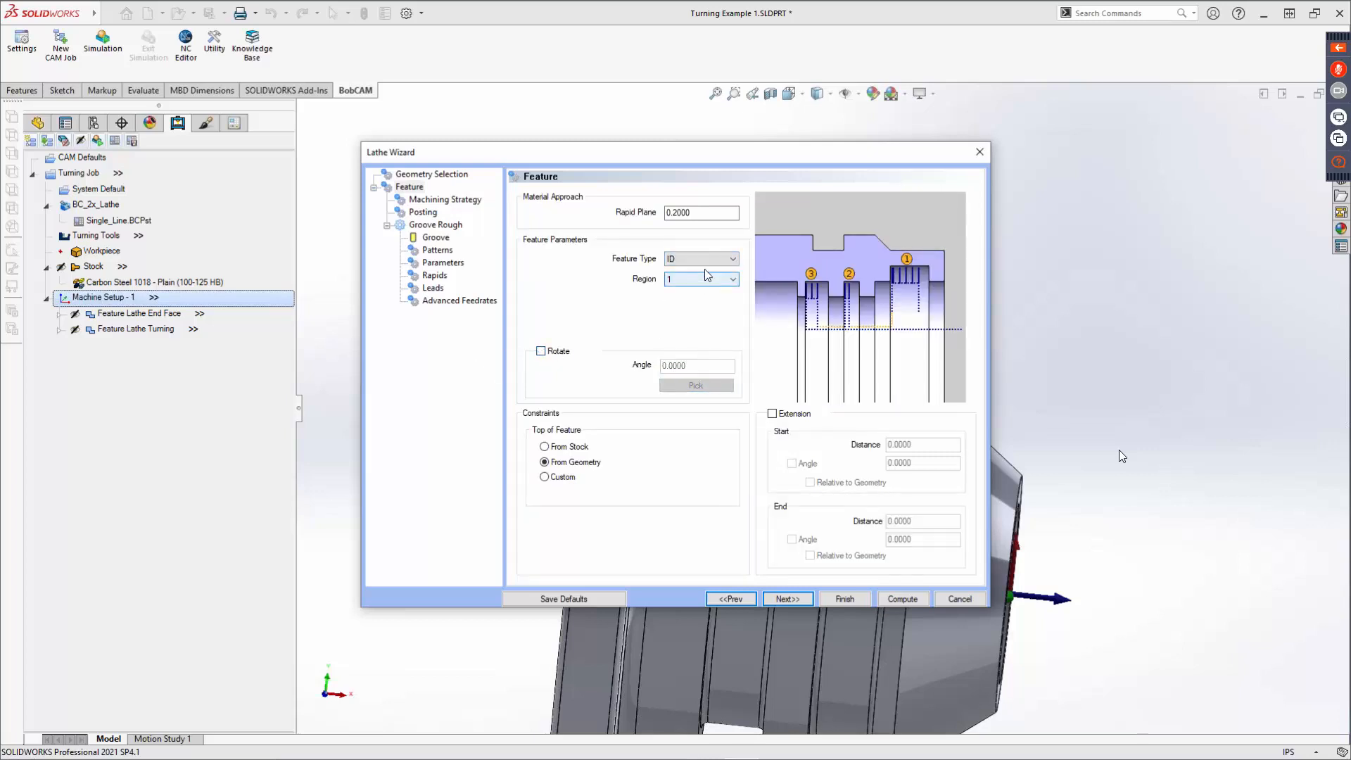
pyautogui.click(705, 260)
pyautogui.click(706, 290)
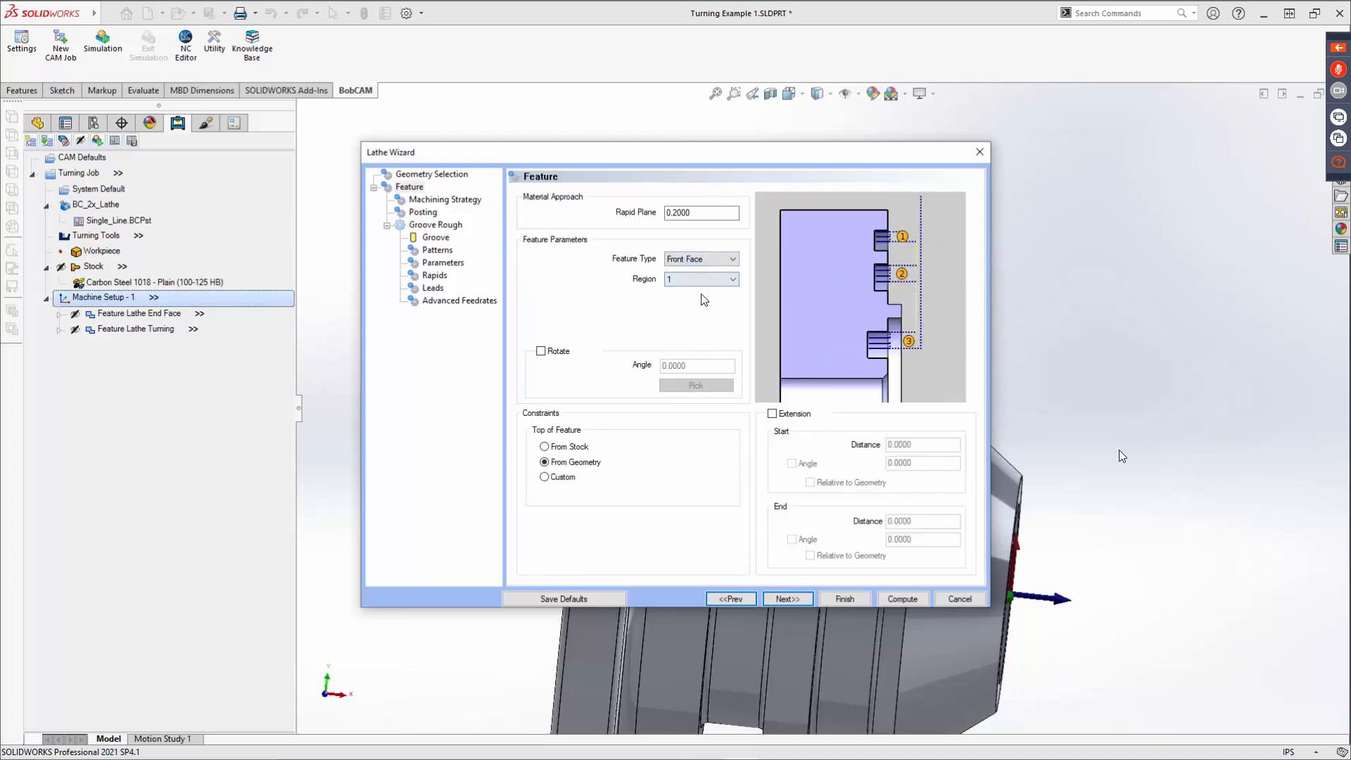
pyautogui.click(704, 259)
pyautogui.click(706, 300)
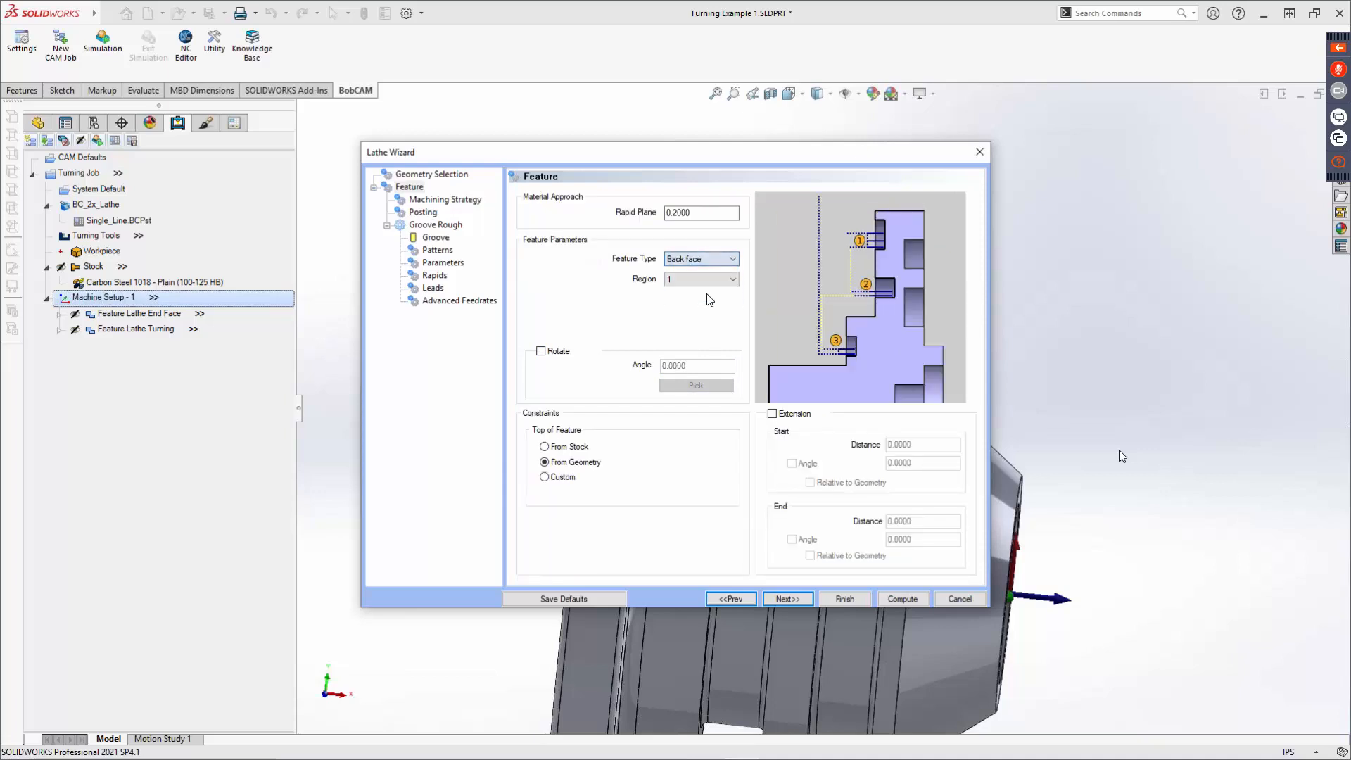
pyautogui.click(709, 259)
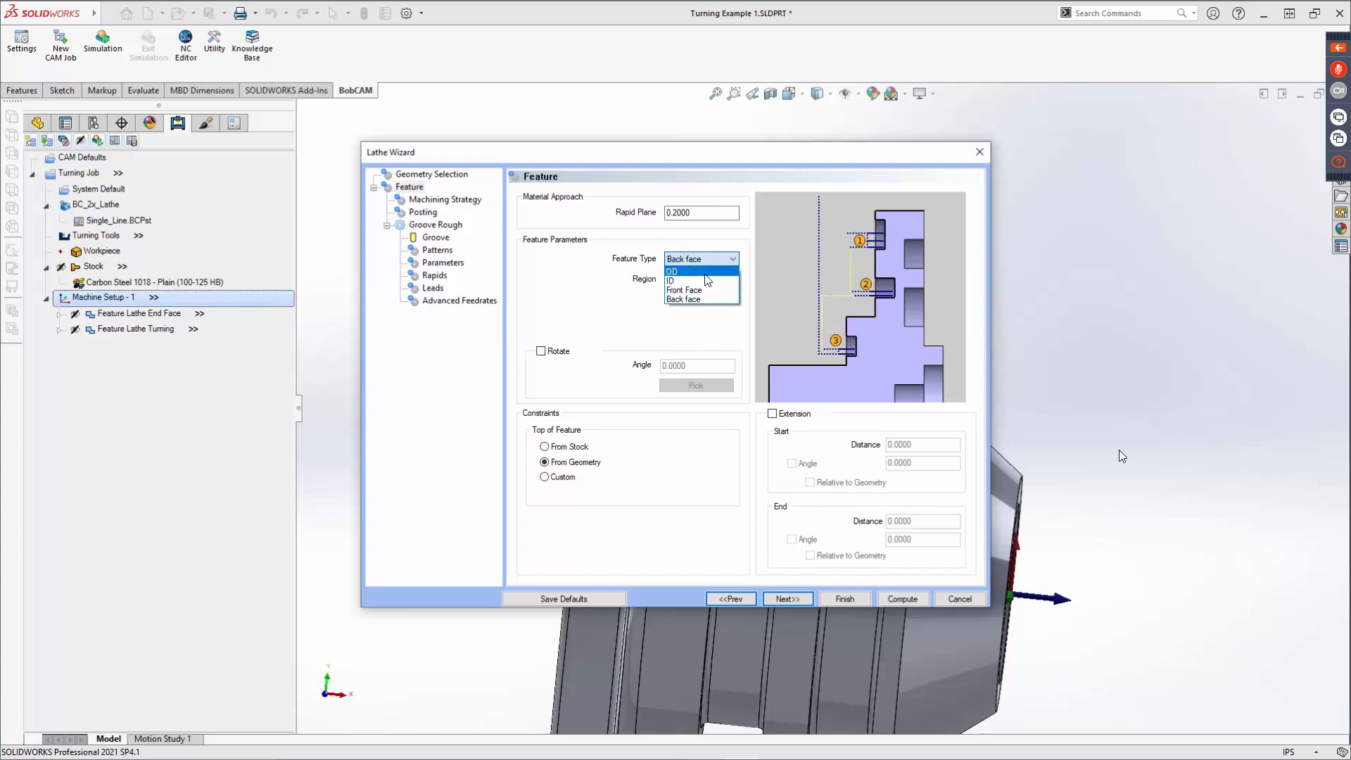
pyautogui.click(708, 272)
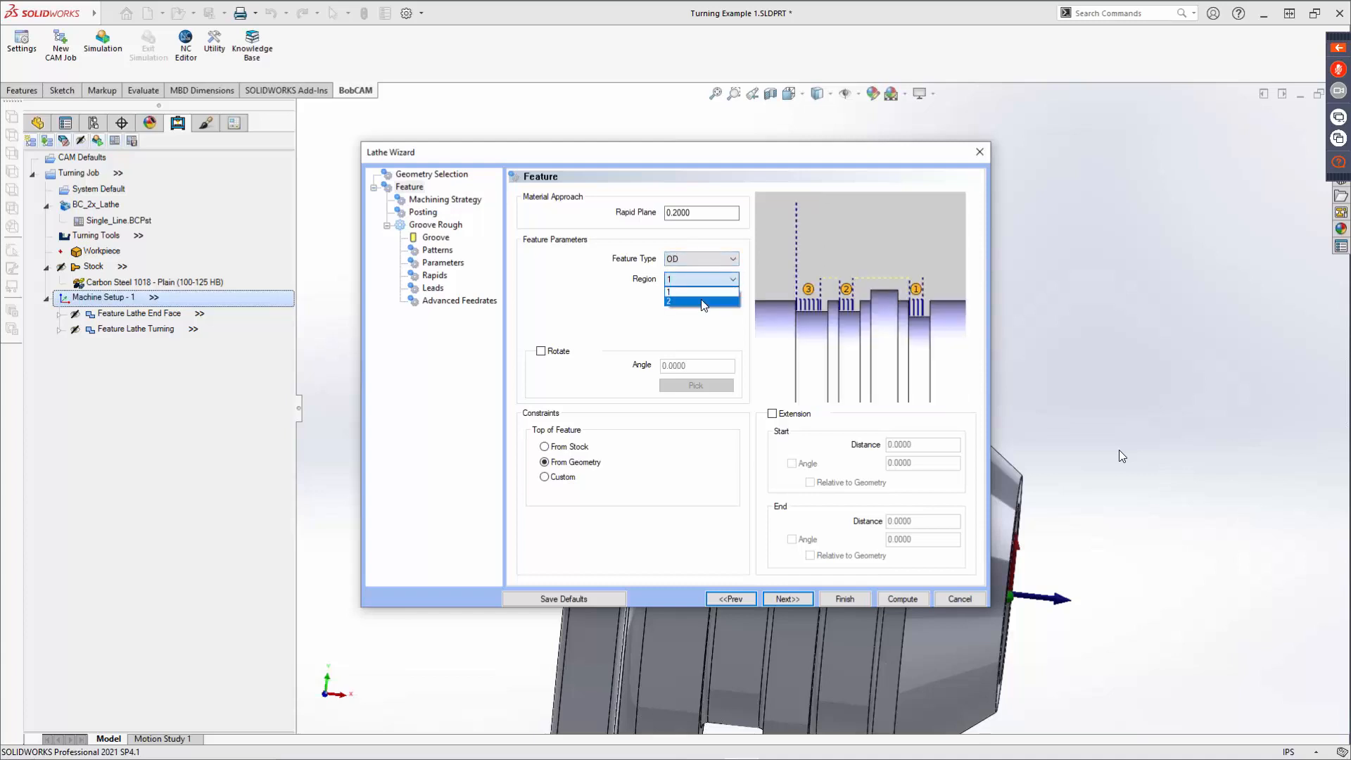
pyautogui.click(706, 301)
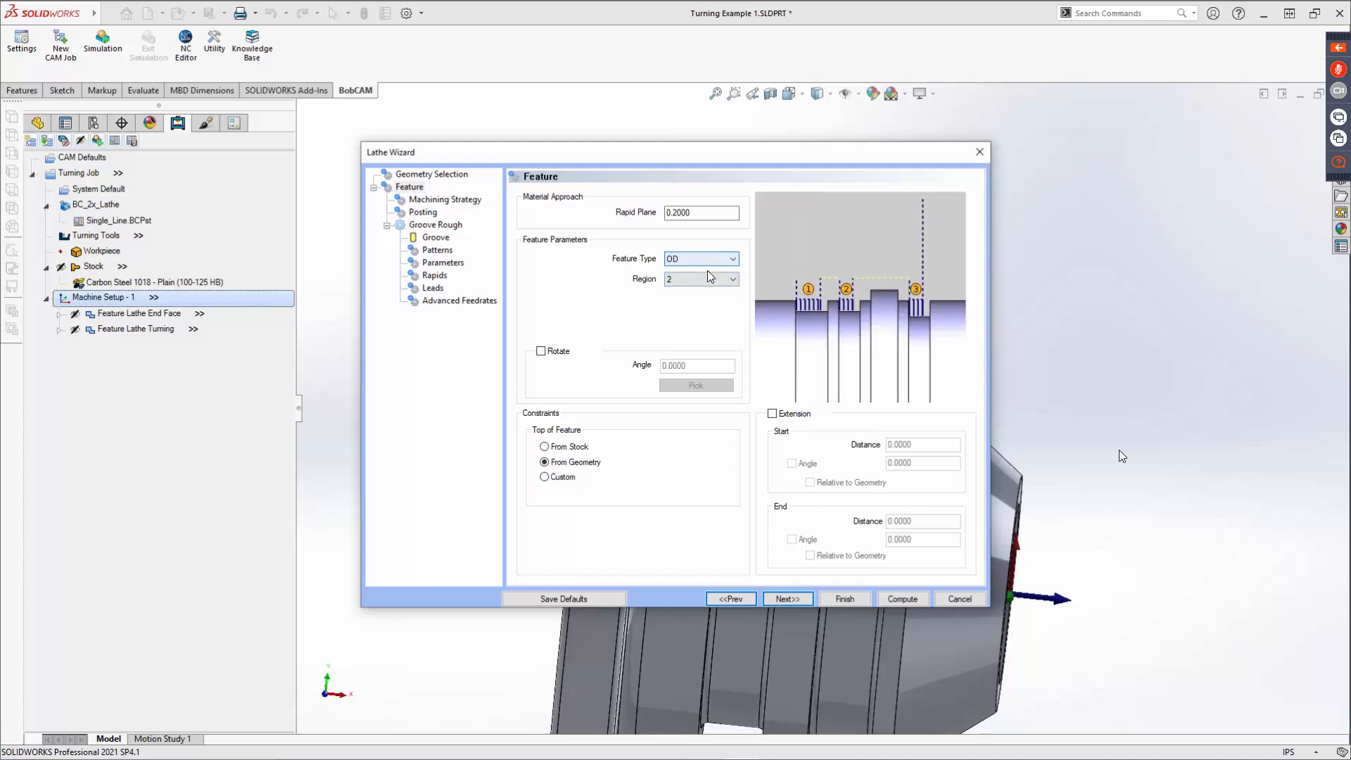
pyautogui.click(704, 291)
# Step: Apply the Groove Rough/Finish machining strategy and set the posting parameters to Canned Cycles
pyautogui.click(810, 599)
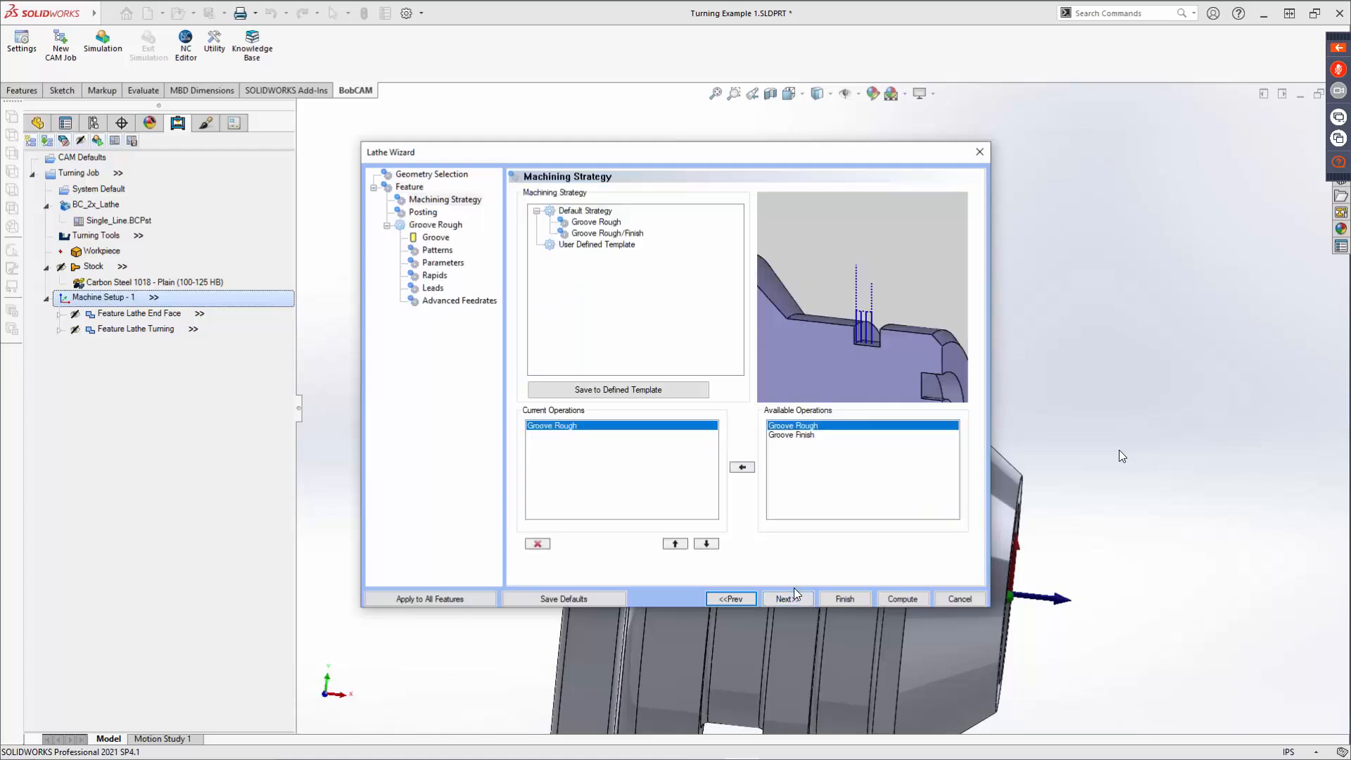
pyautogui.click(615, 233)
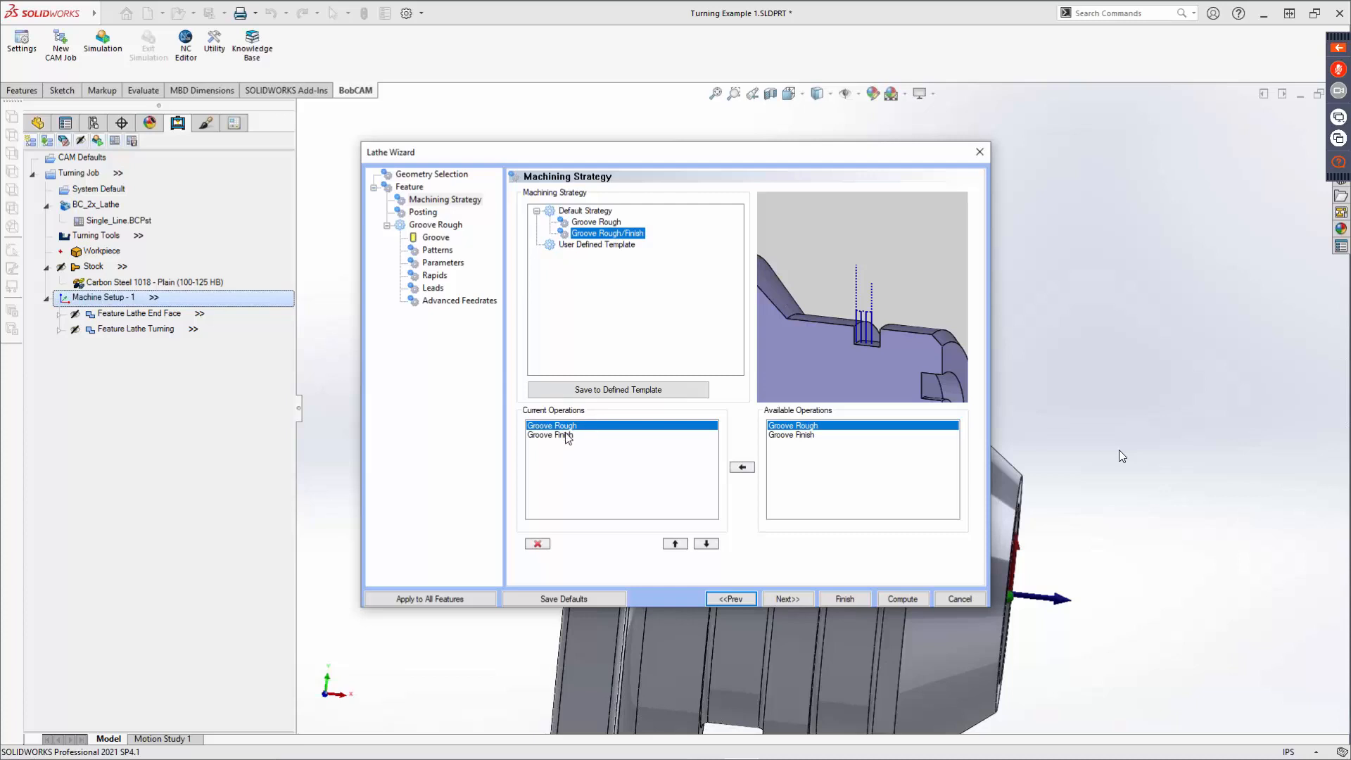
pyautogui.click(801, 596)
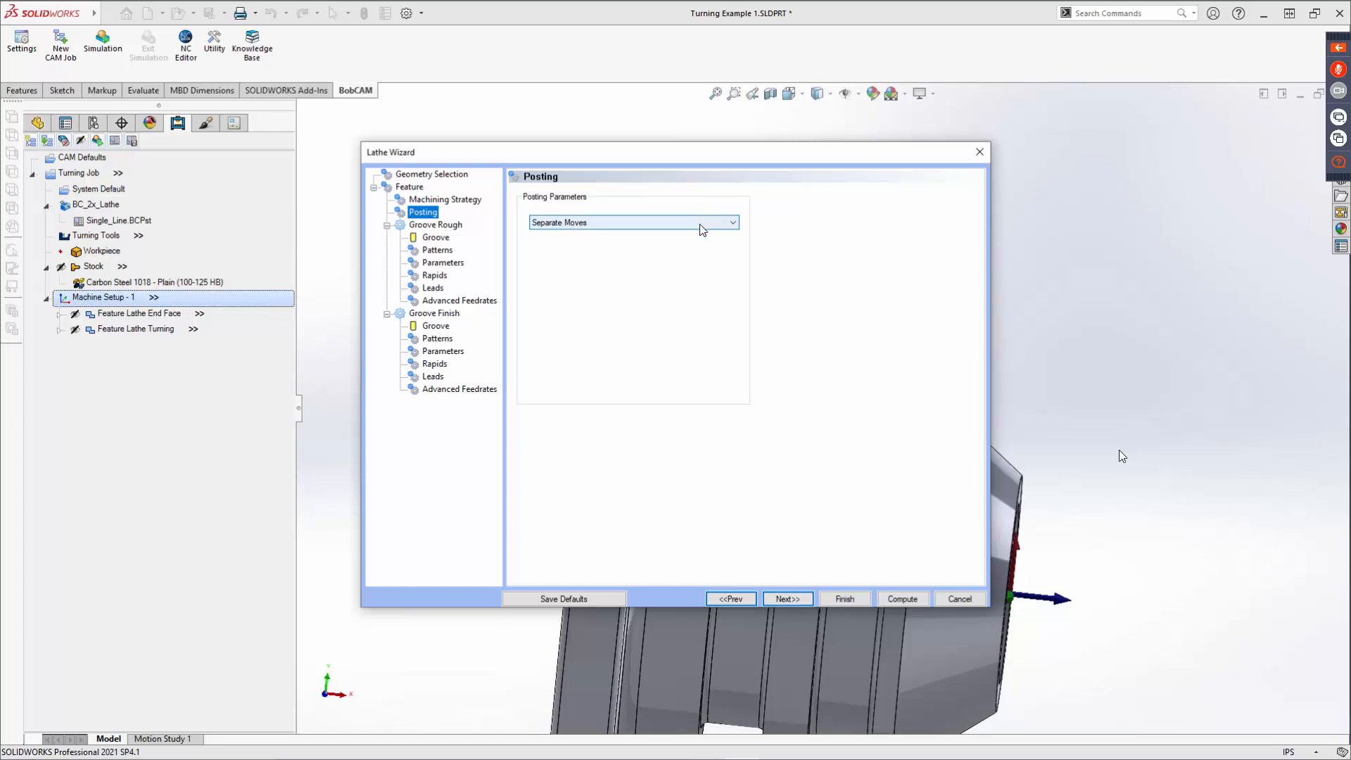
pyautogui.click(701, 230)
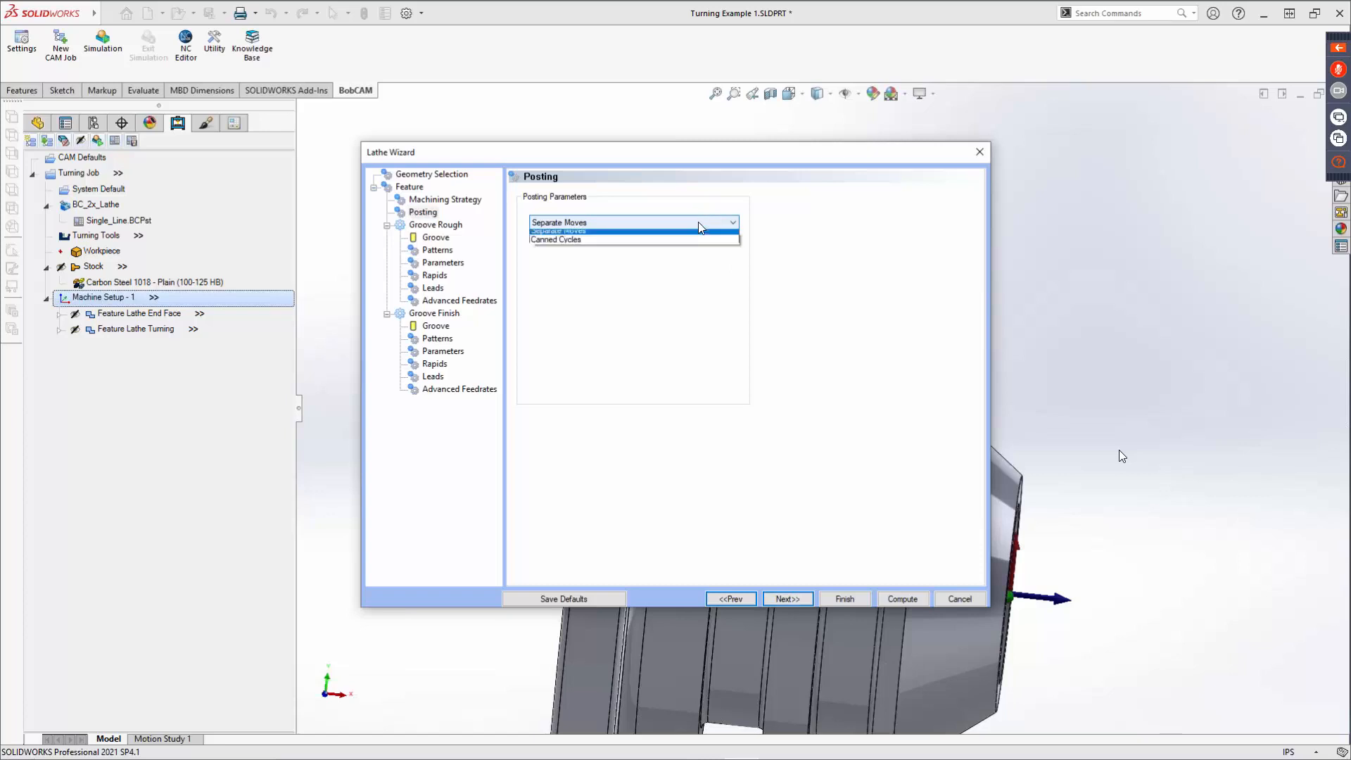
pyautogui.click(624, 241)
pyautogui.click(778, 599)
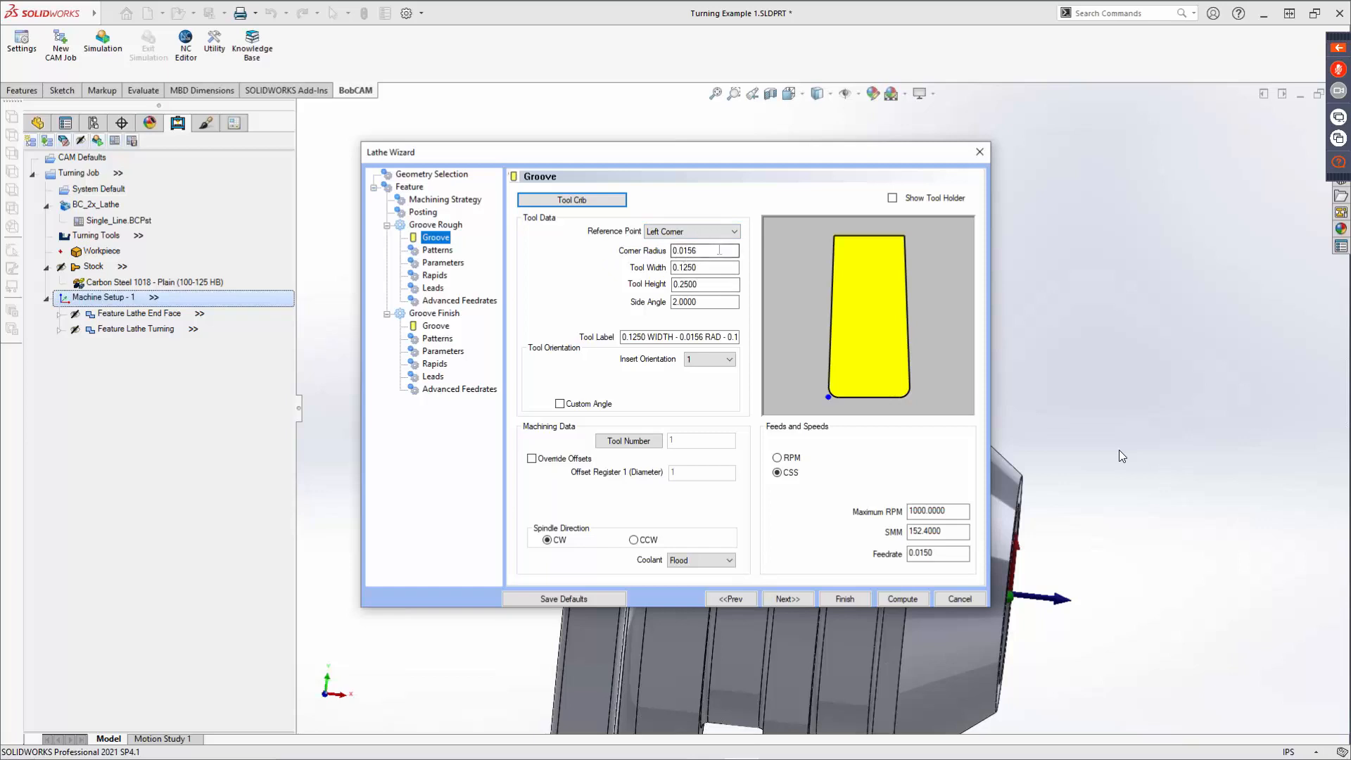
# Step: Add tool 281, 1/8 WIDE - 1/64 RAD - OD GROOVE, from the tool library and assign it to Groove Rough
pyautogui.moveTo(702, 252); pyautogui.dragTo(636, 275)
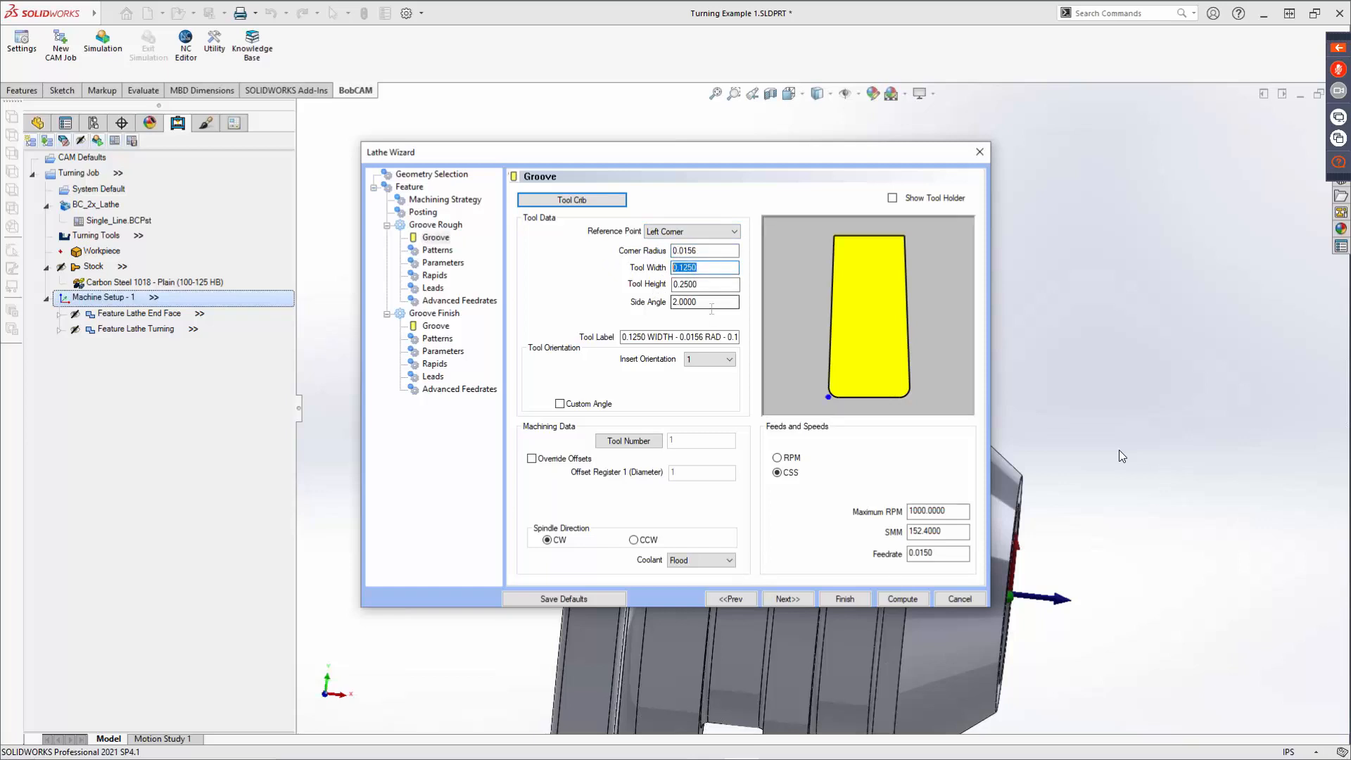
pyautogui.click(574, 199)
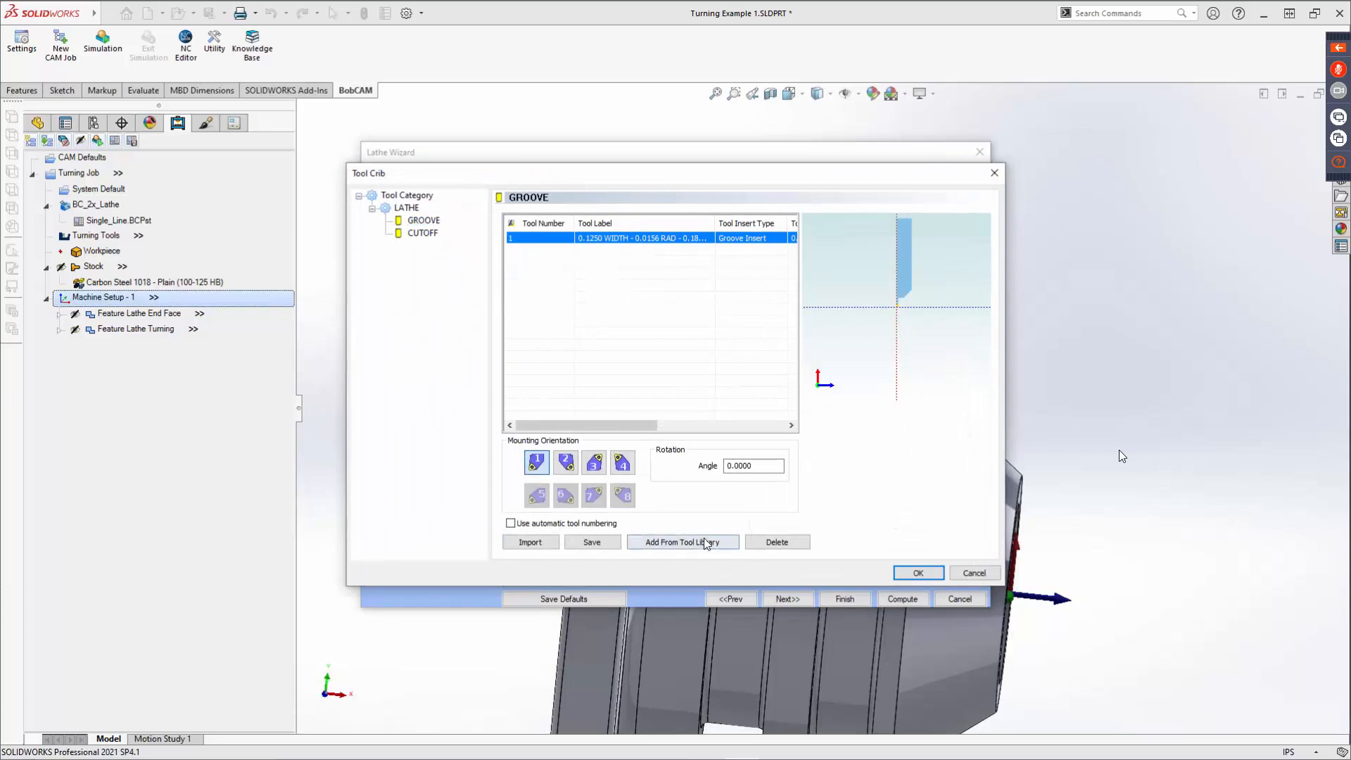
pyautogui.click(706, 542)
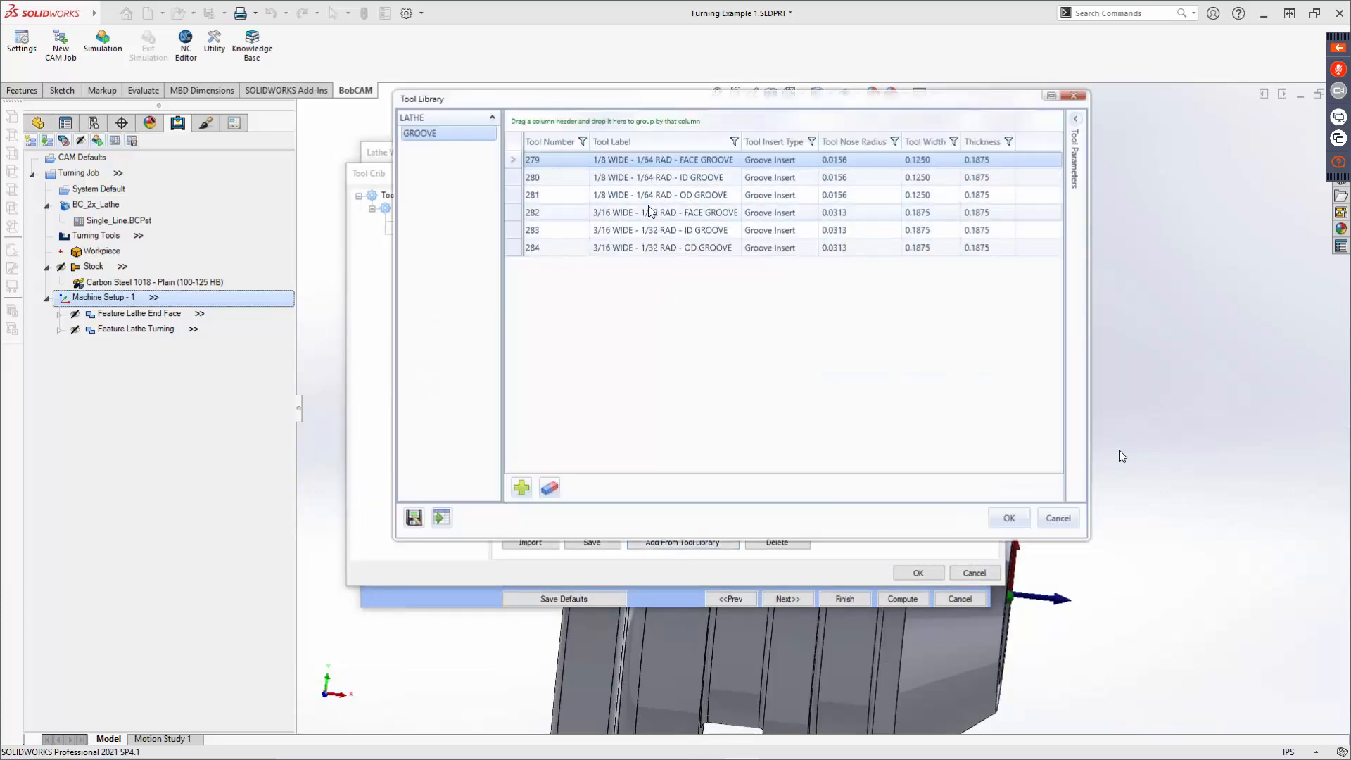
pyautogui.click(699, 196)
pyautogui.click(1009, 518)
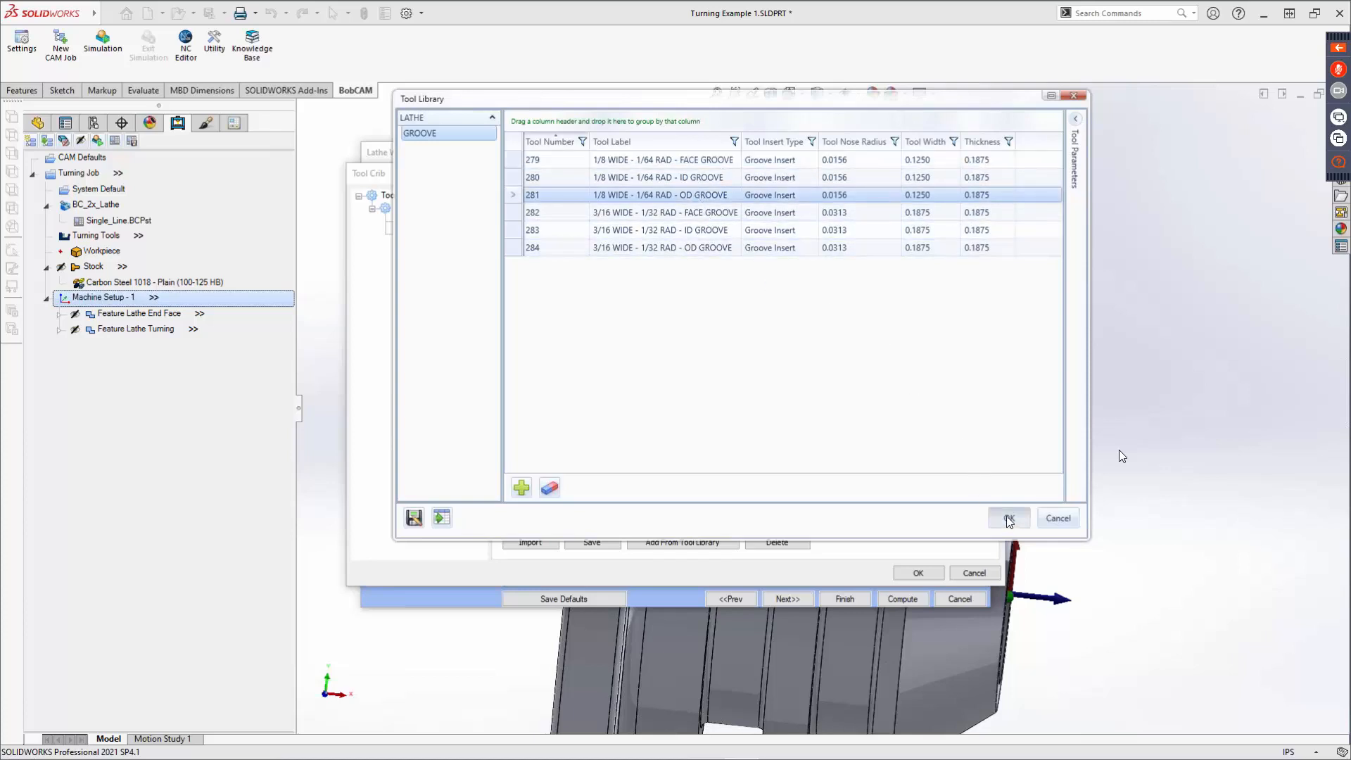
pyautogui.click(918, 573)
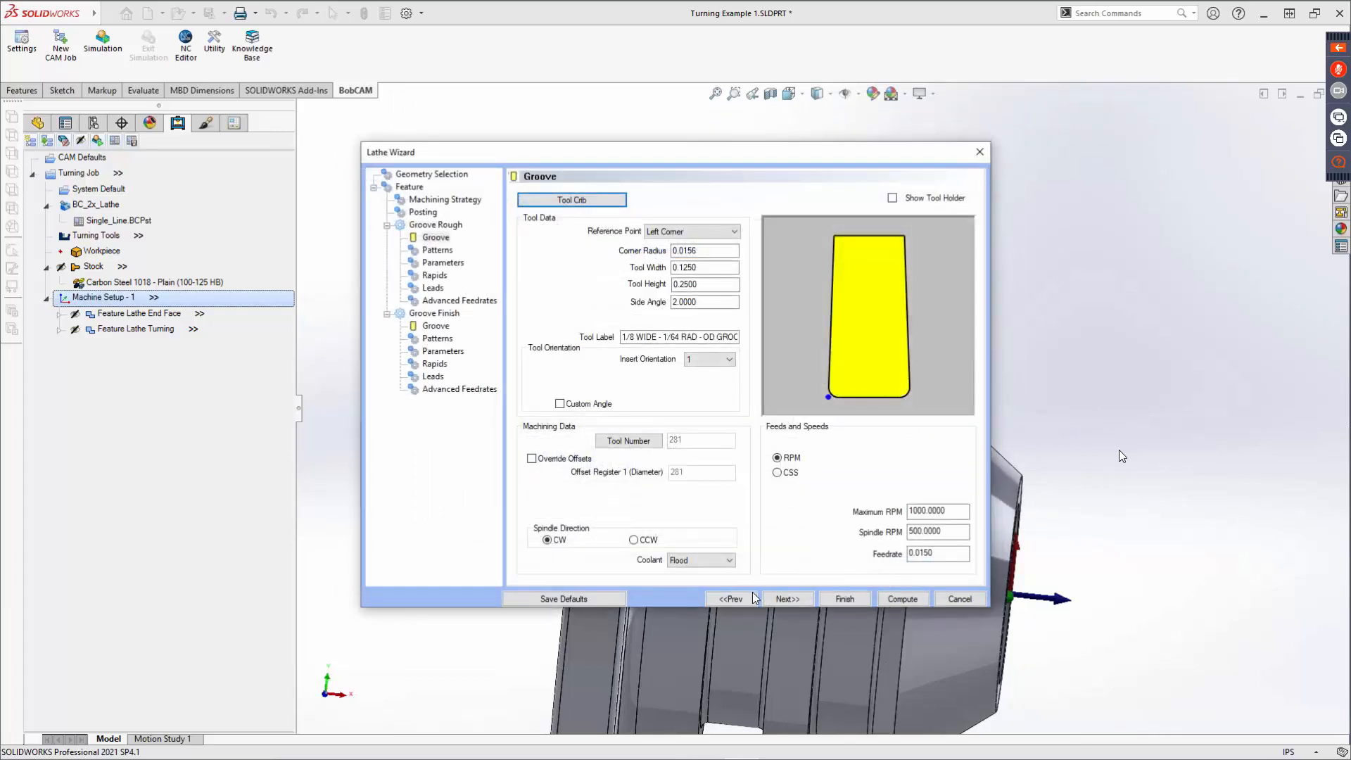
# Step: Set the Groove Rough pattern to Single Pass at Center and enable Use Tool Holder for the collision check
pyautogui.click(783, 600)
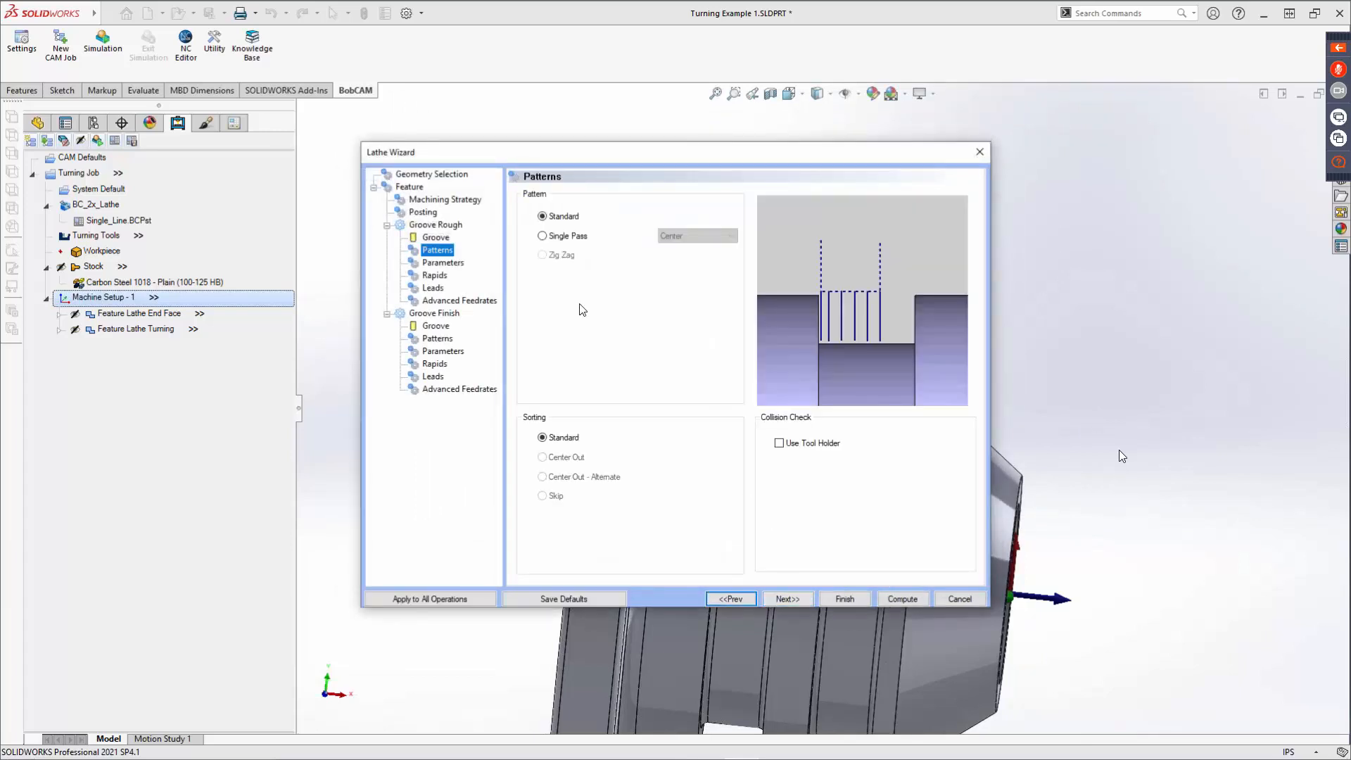
pyautogui.click(567, 237)
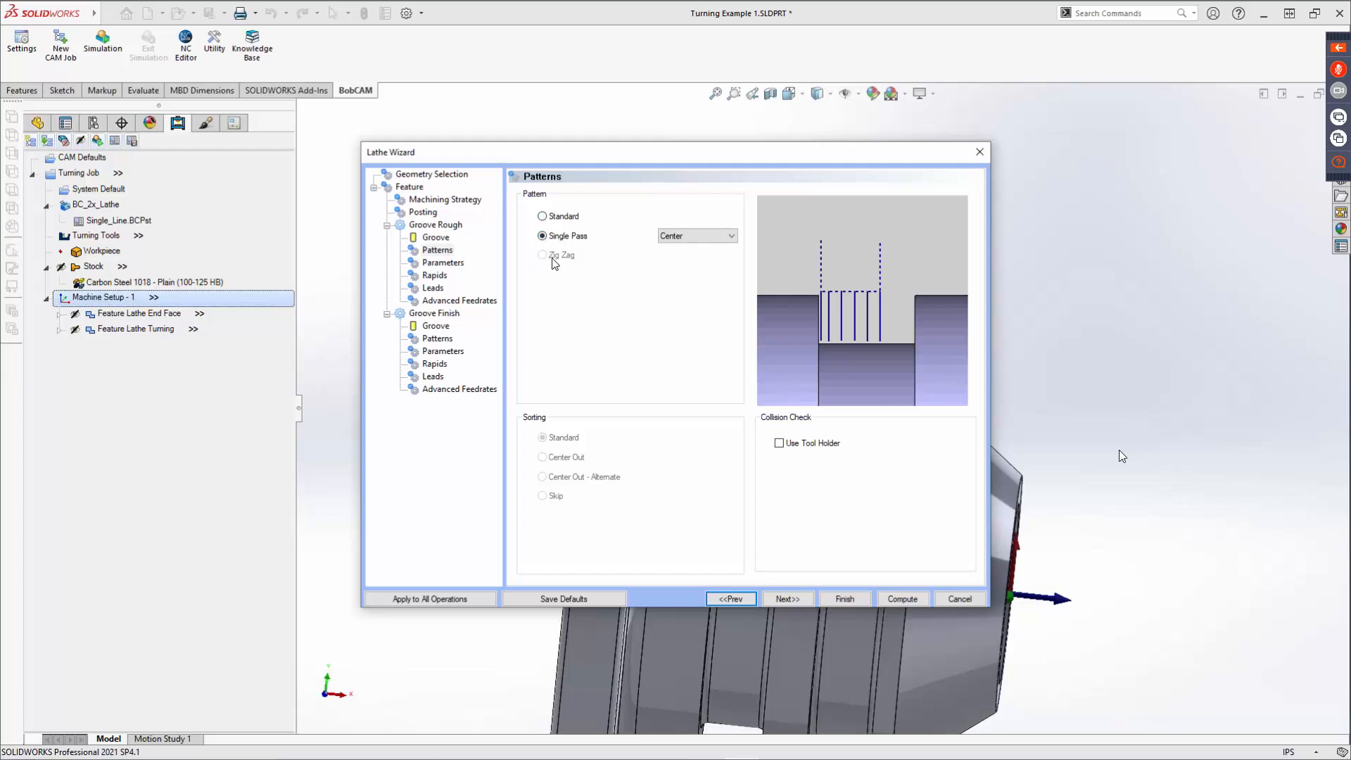
pyautogui.click(564, 218)
pyautogui.click(781, 445)
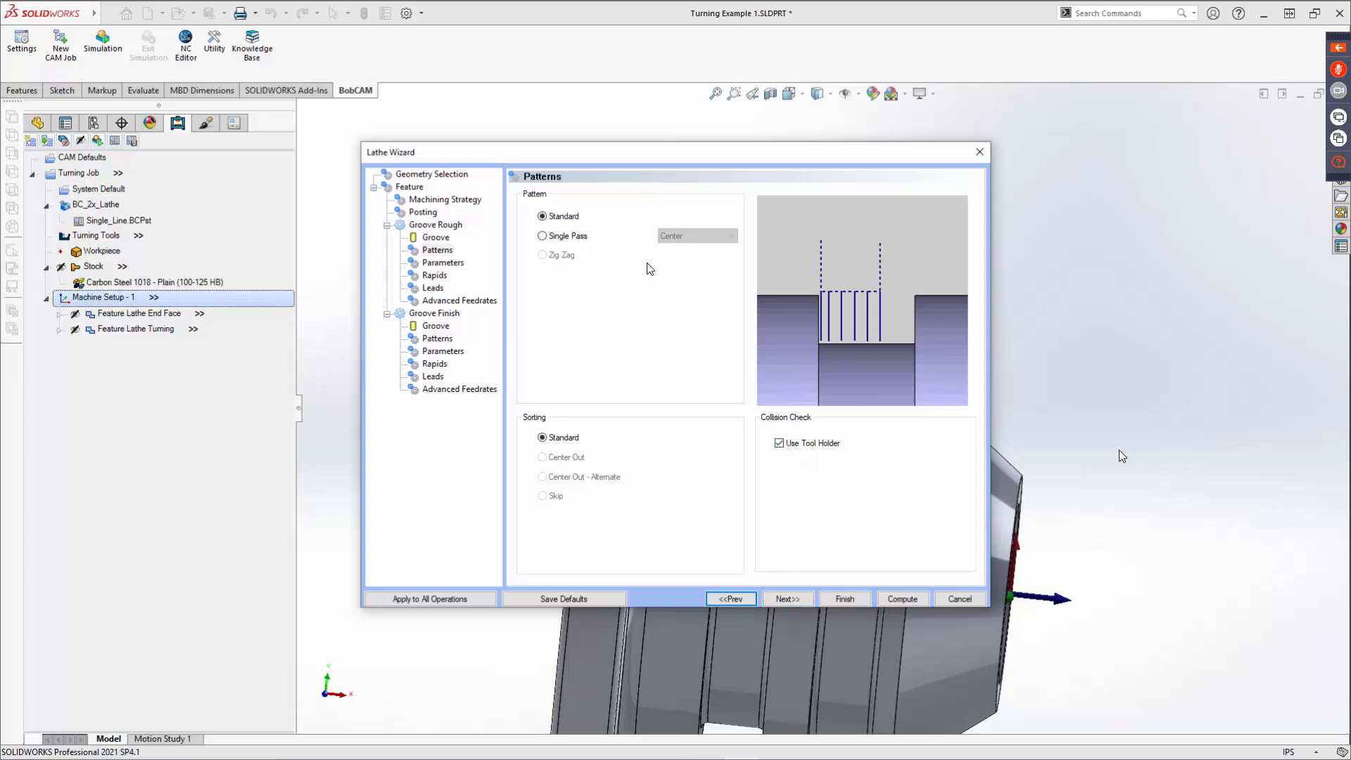
pyautogui.click(564, 236)
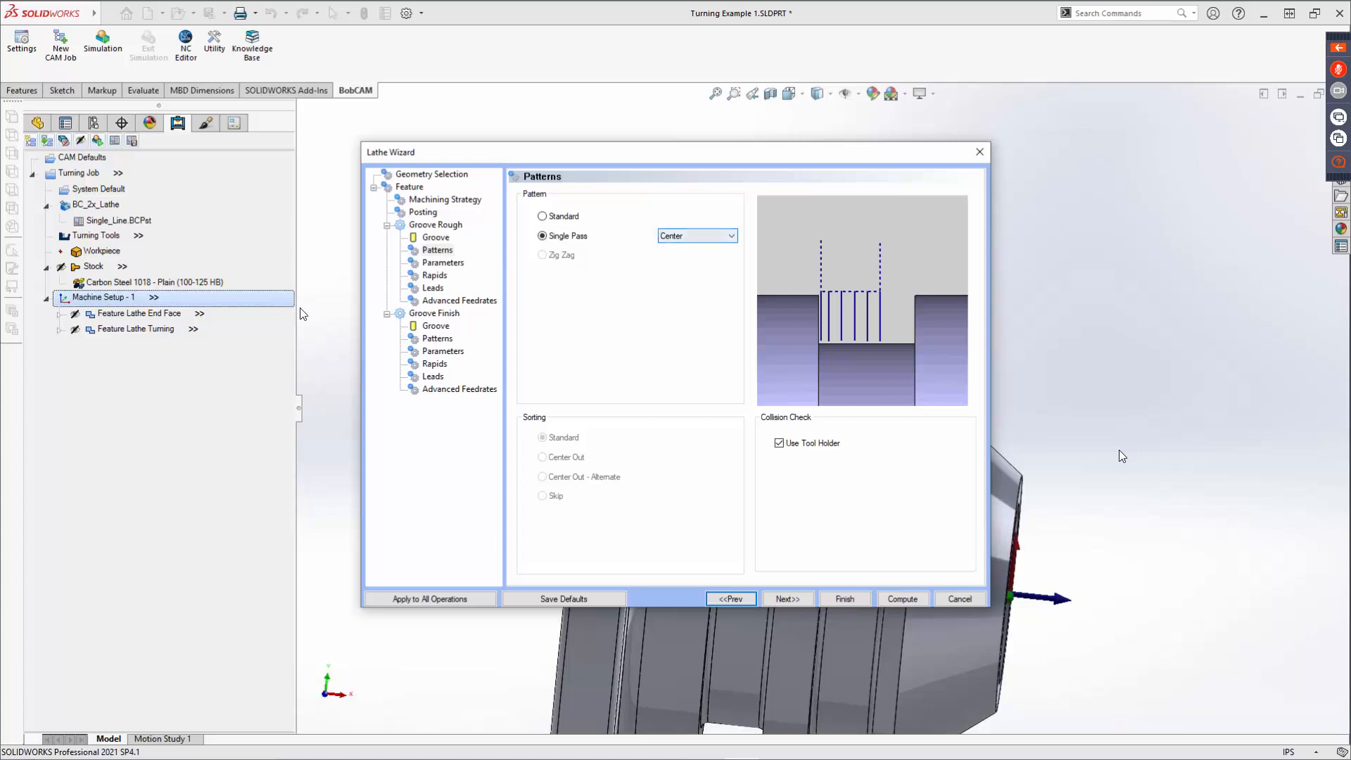
# Step: Check the reference point options of the Groove Rough tool, keeping Left Corner
pyautogui.click(436, 237)
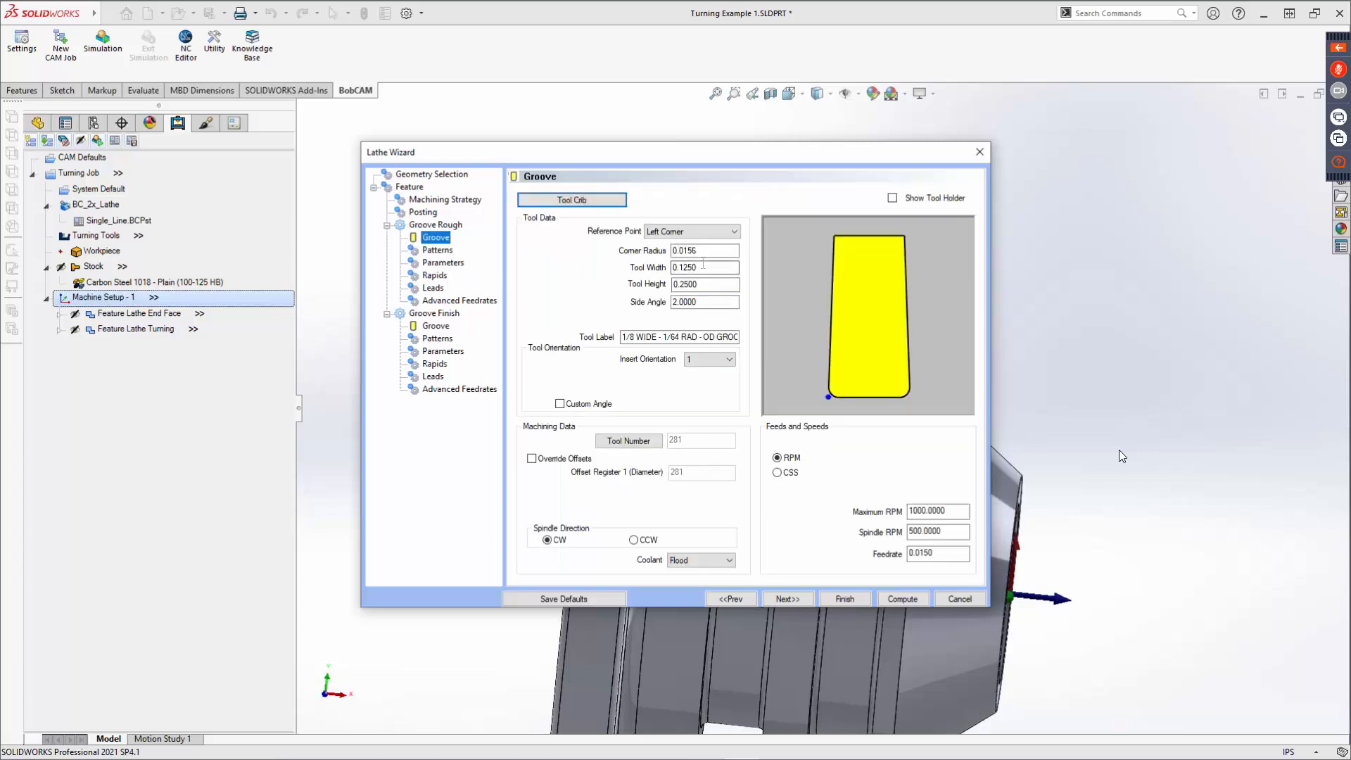
pyautogui.click(687, 232)
pyautogui.click(688, 238)
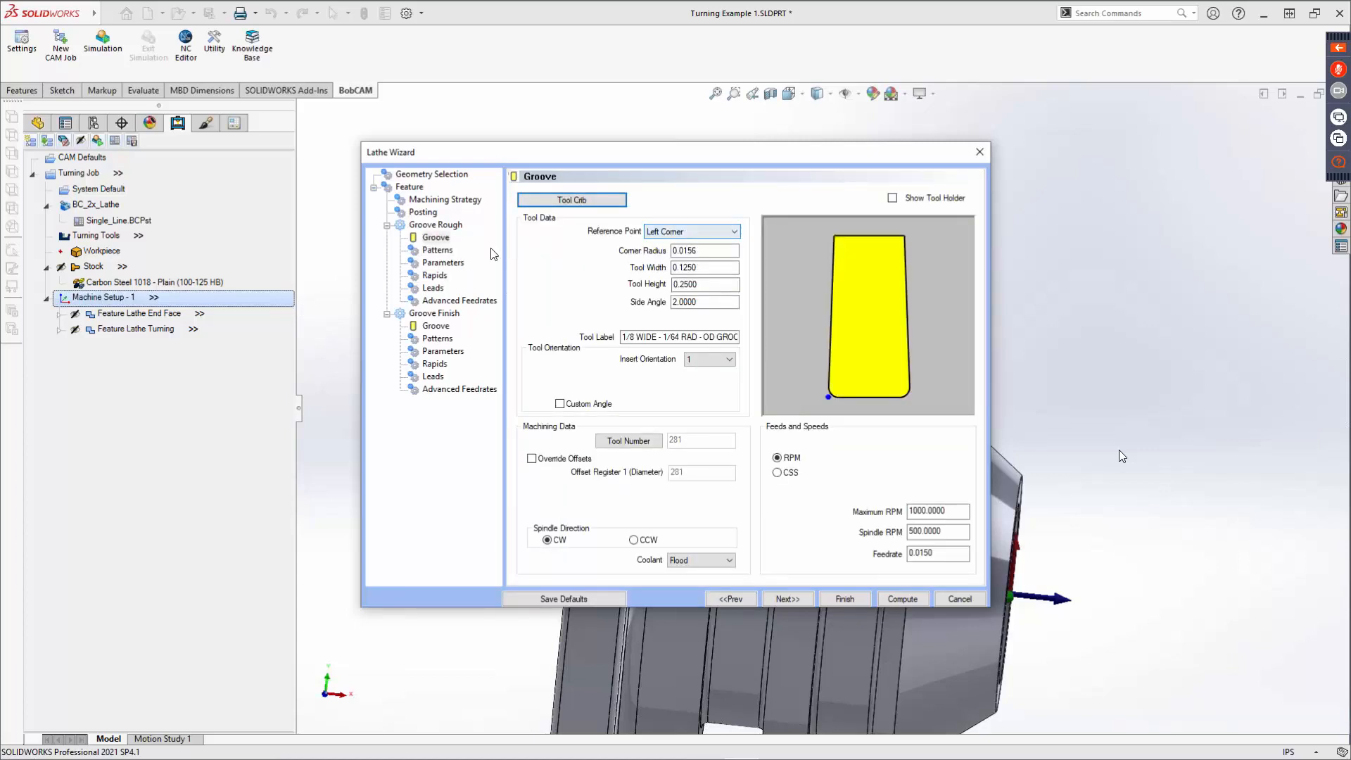
# Step: Change the Groove Rough pattern to Standard
pyautogui.click(442, 252)
pyautogui.click(687, 236)
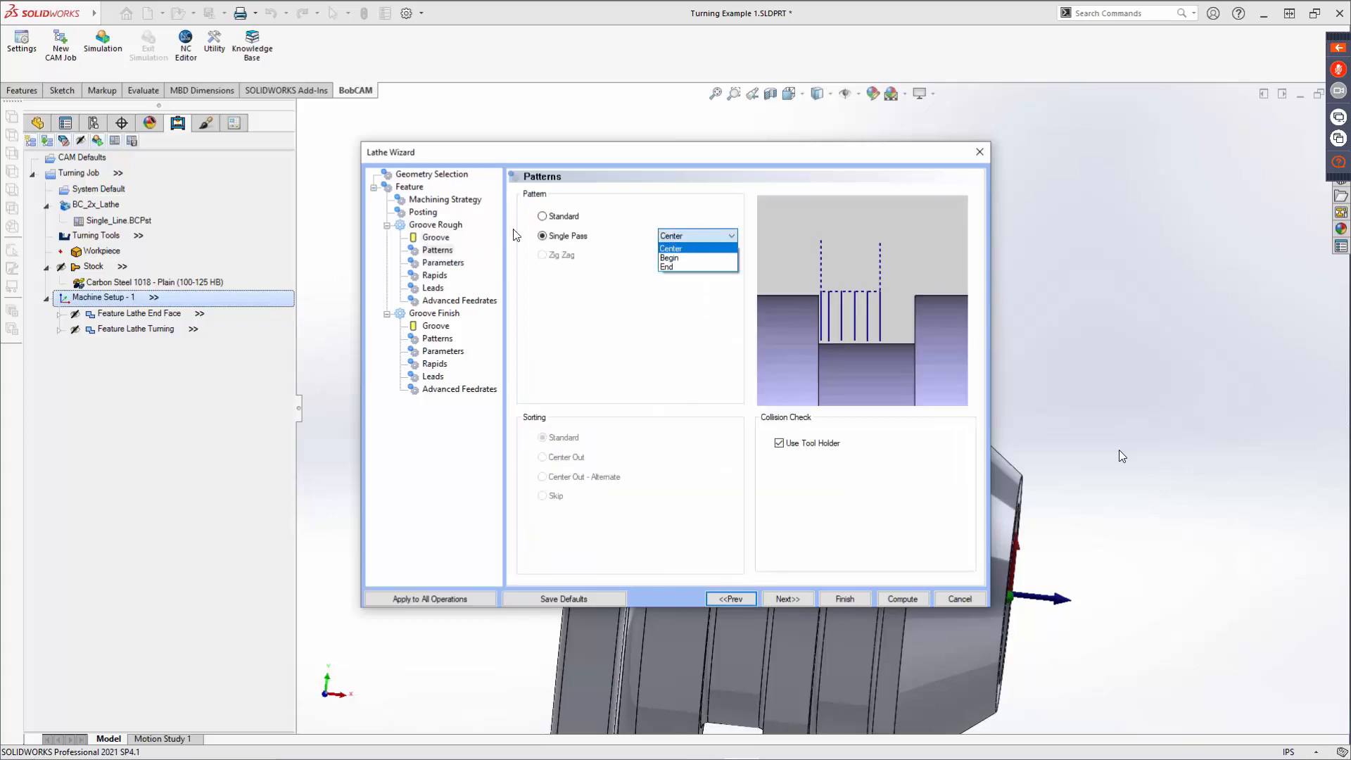
pyautogui.click(542, 216)
pyautogui.click(542, 216)
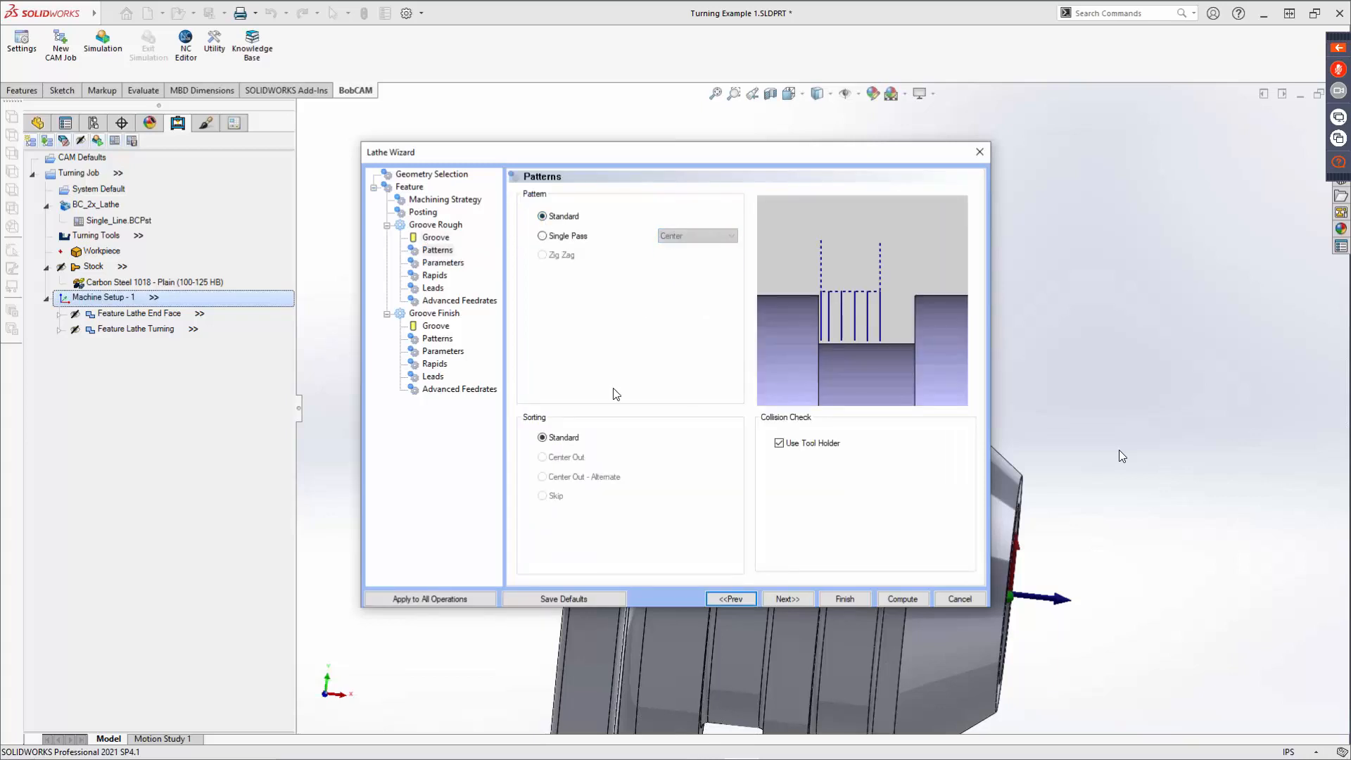
# Step: Review the stepover and pecking options in the Groove Rough parameters, leaving pecking off
pyautogui.click(796, 598)
pyautogui.doubleClick(703, 214)
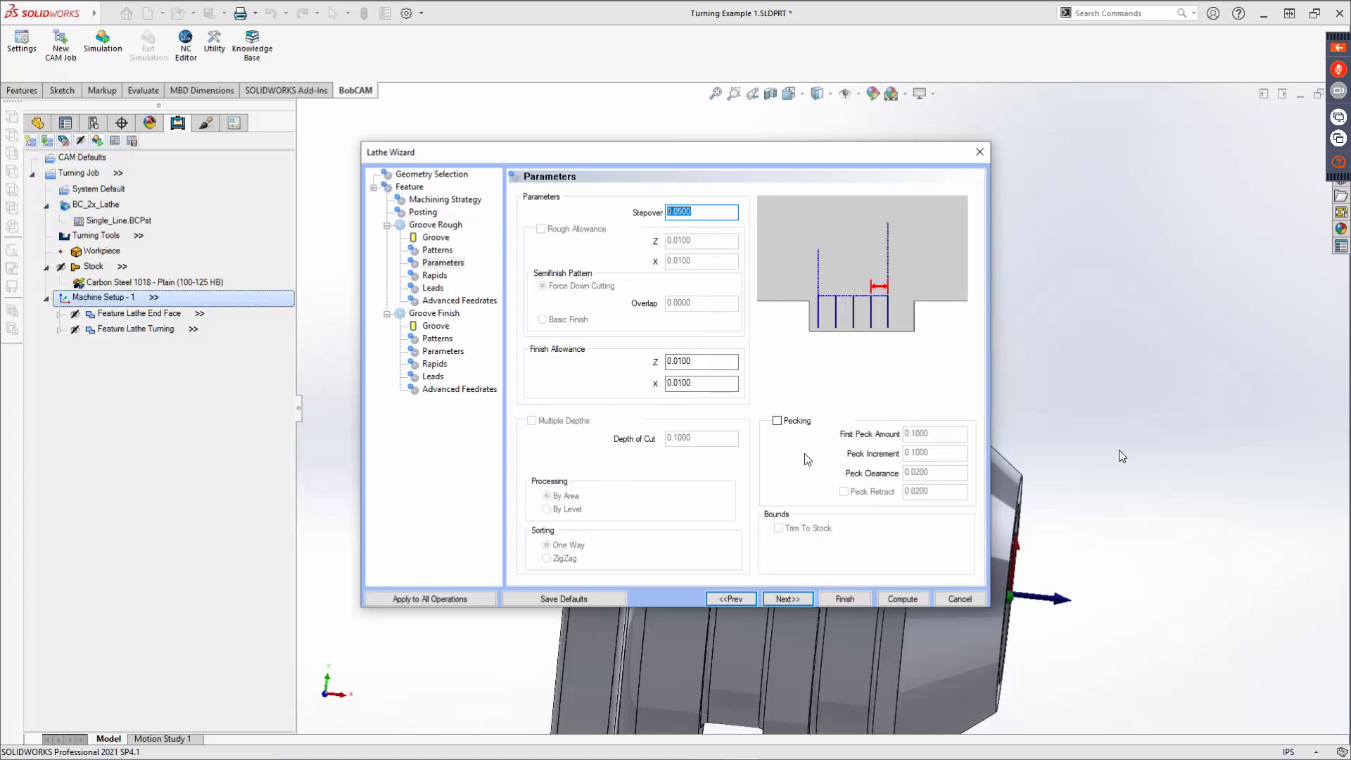
pyautogui.click(779, 420)
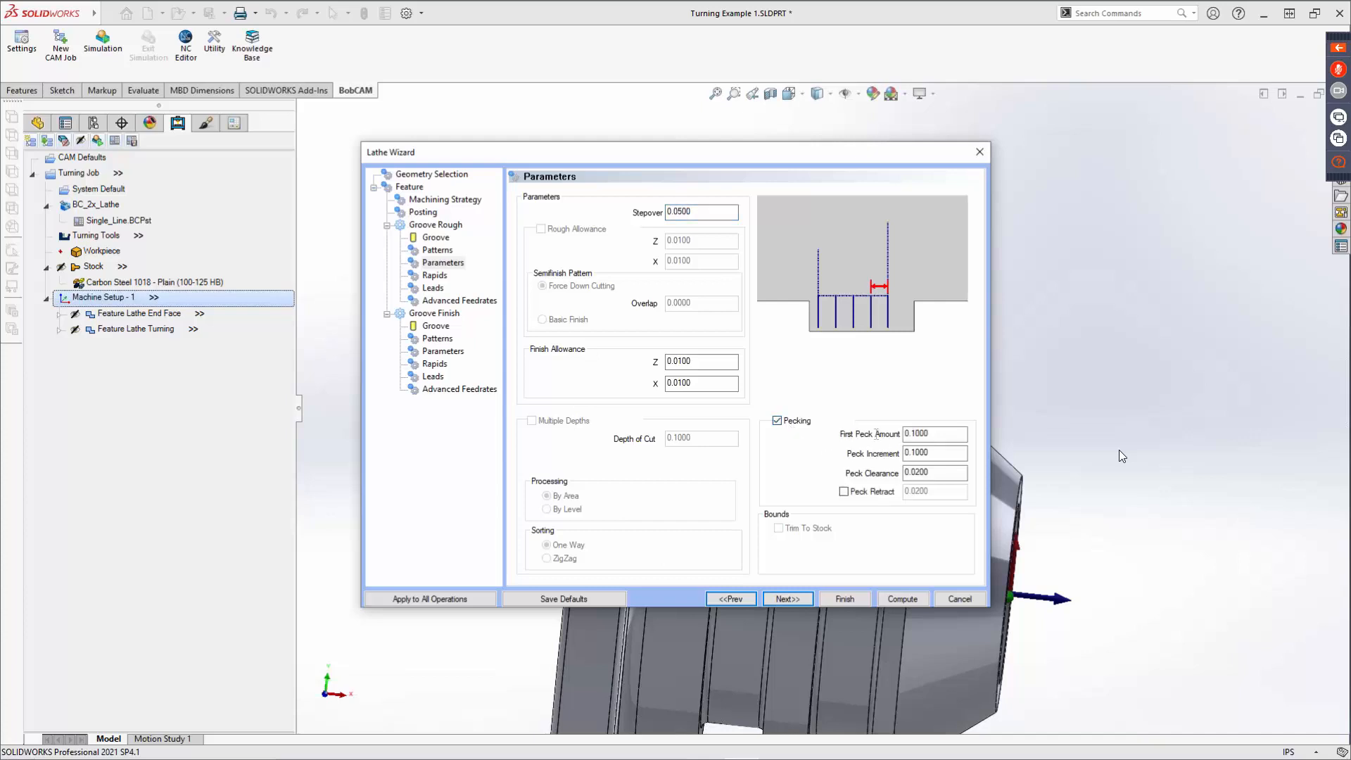
pyautogui.click(938, 454)
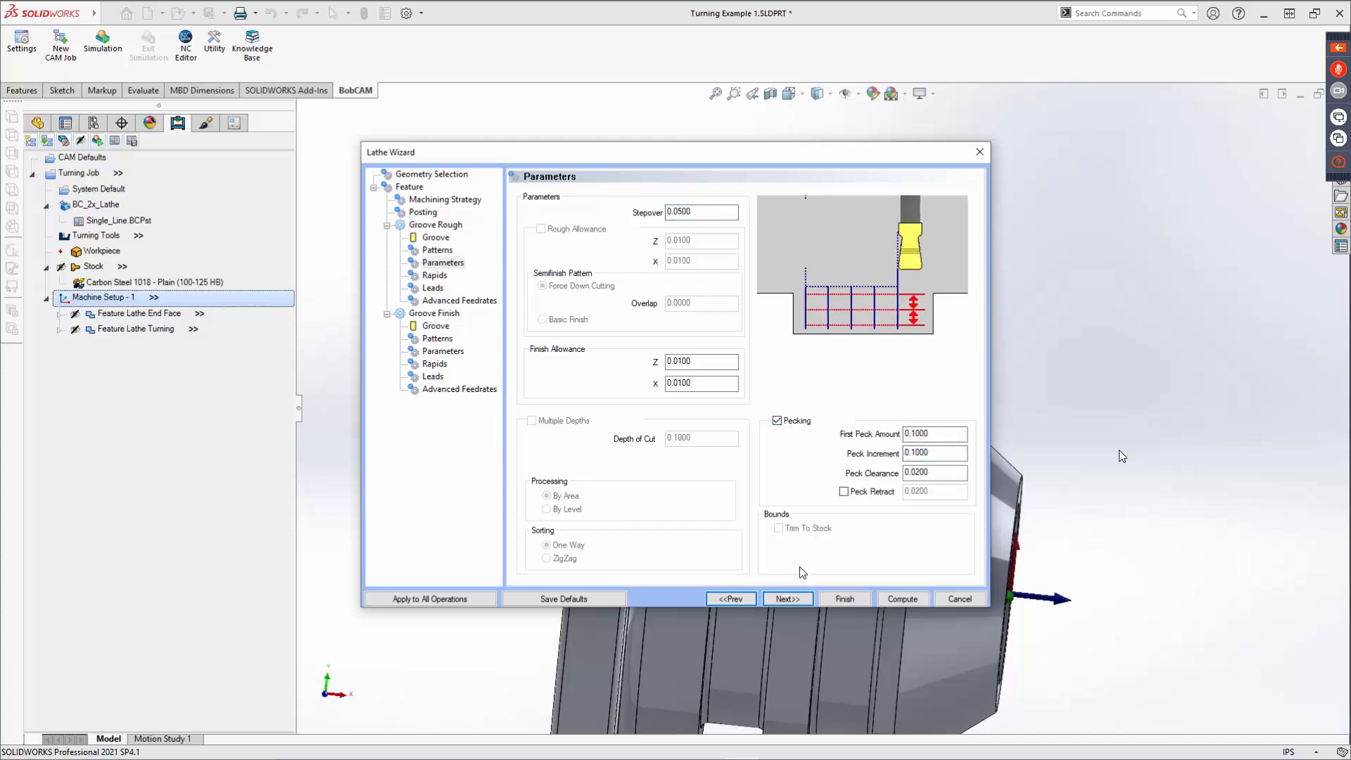
pyautogui.click(778, 421)
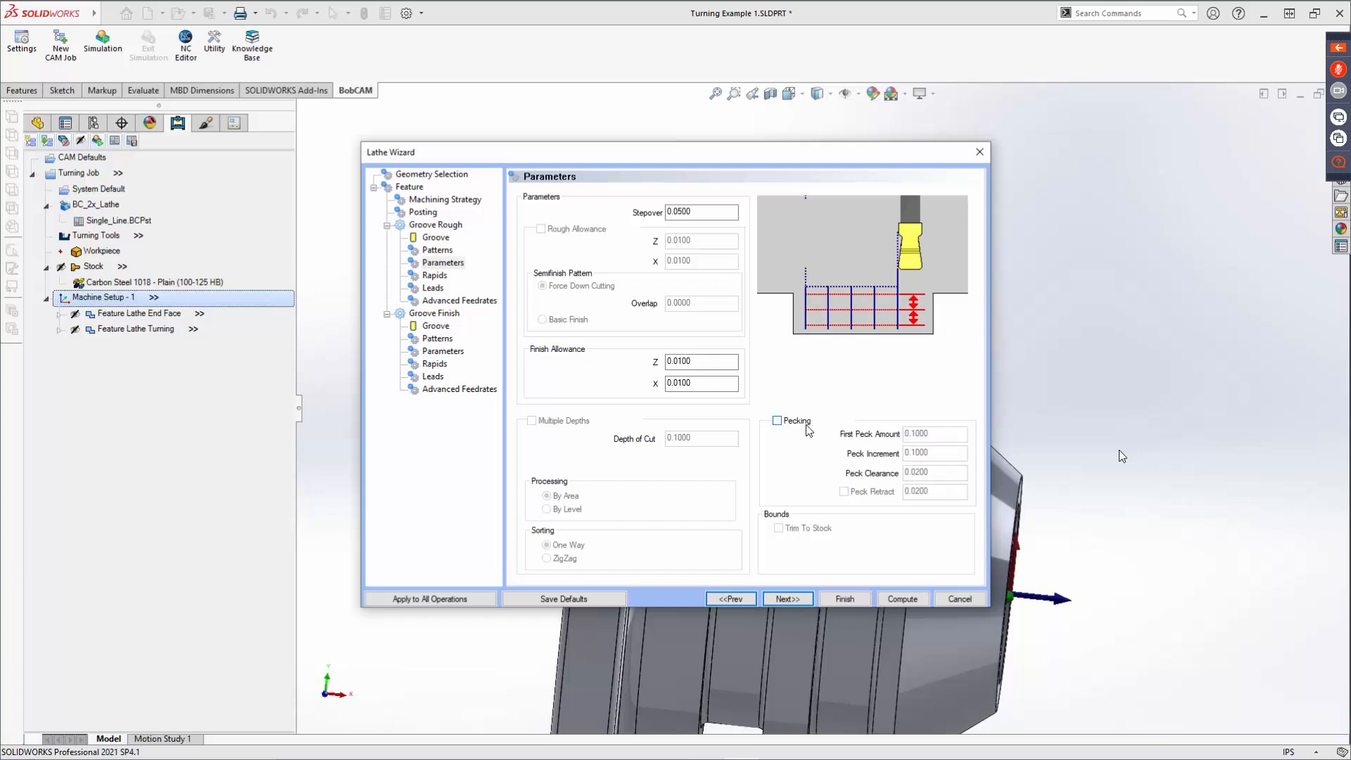
# Step: Keep the default Groove Rough rapids and apply its Parallel lead-in and lead-out of 0.1000 length to all operations
pyautogui.click(789, 597)
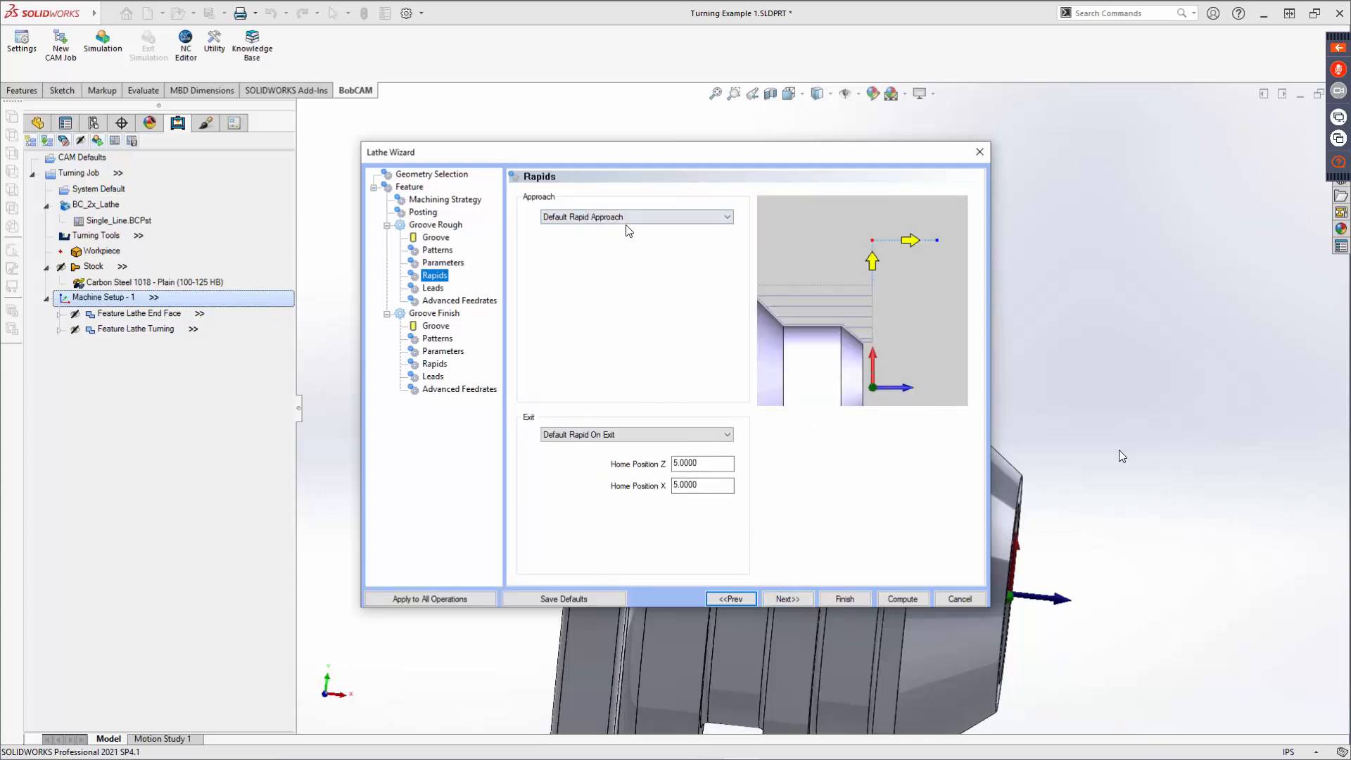
pyautogui.click(804, 601)
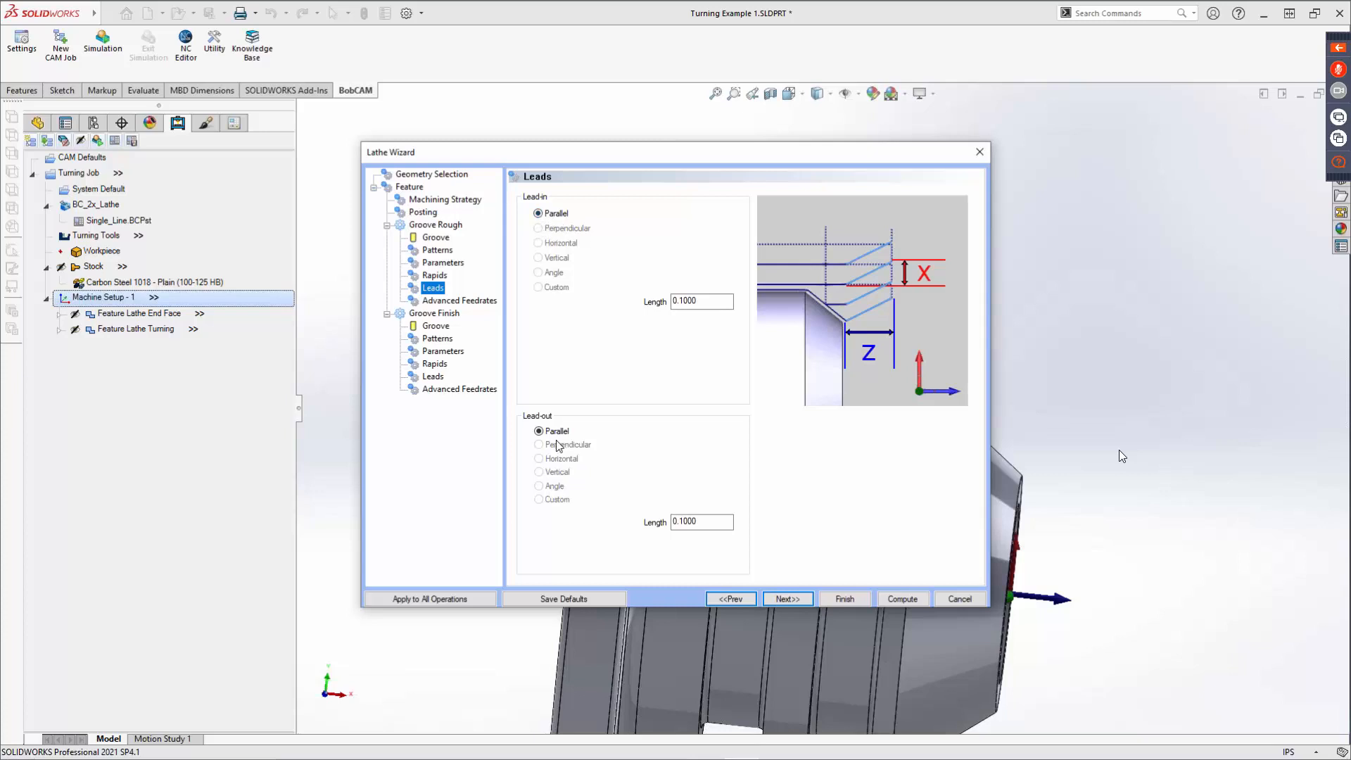
pyautogui.click(433, 377)
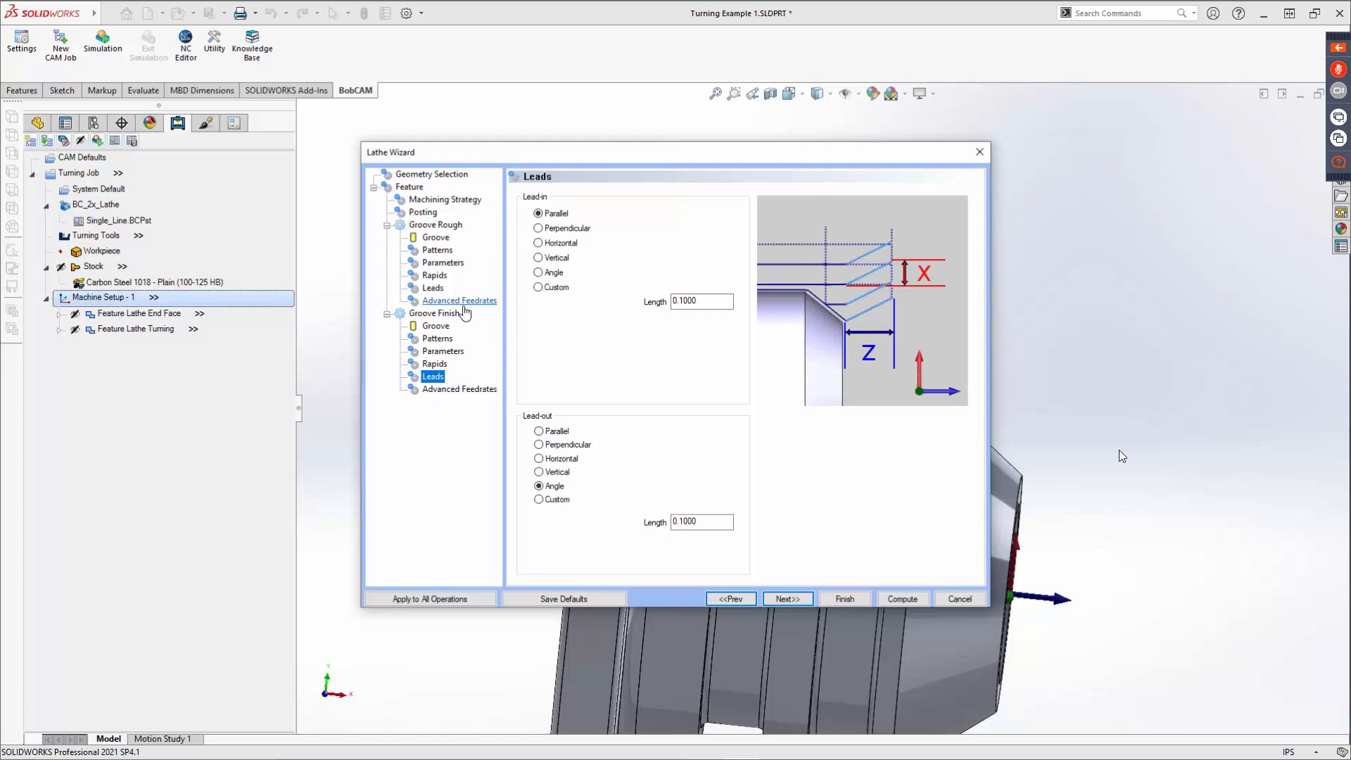
pyautogui.click(434, 289)
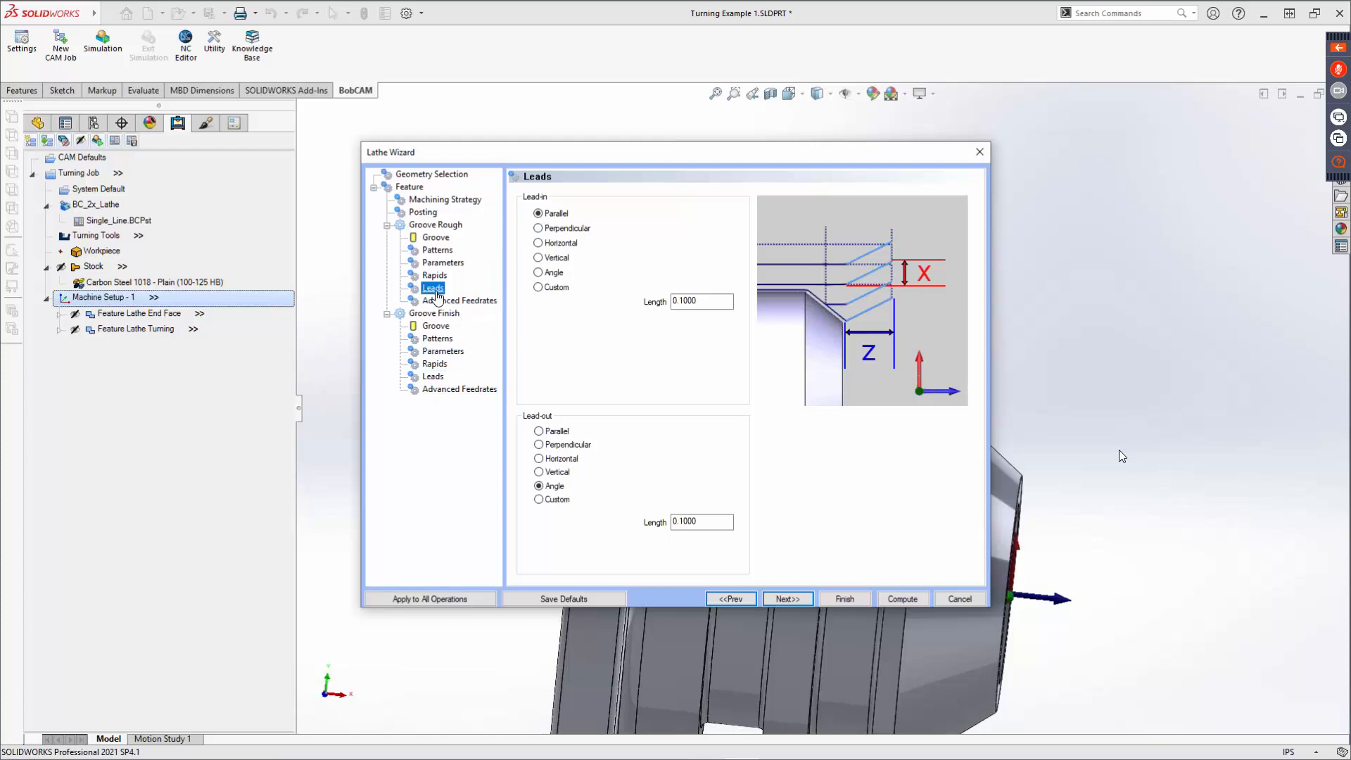
pyautogui.click(446, 599)
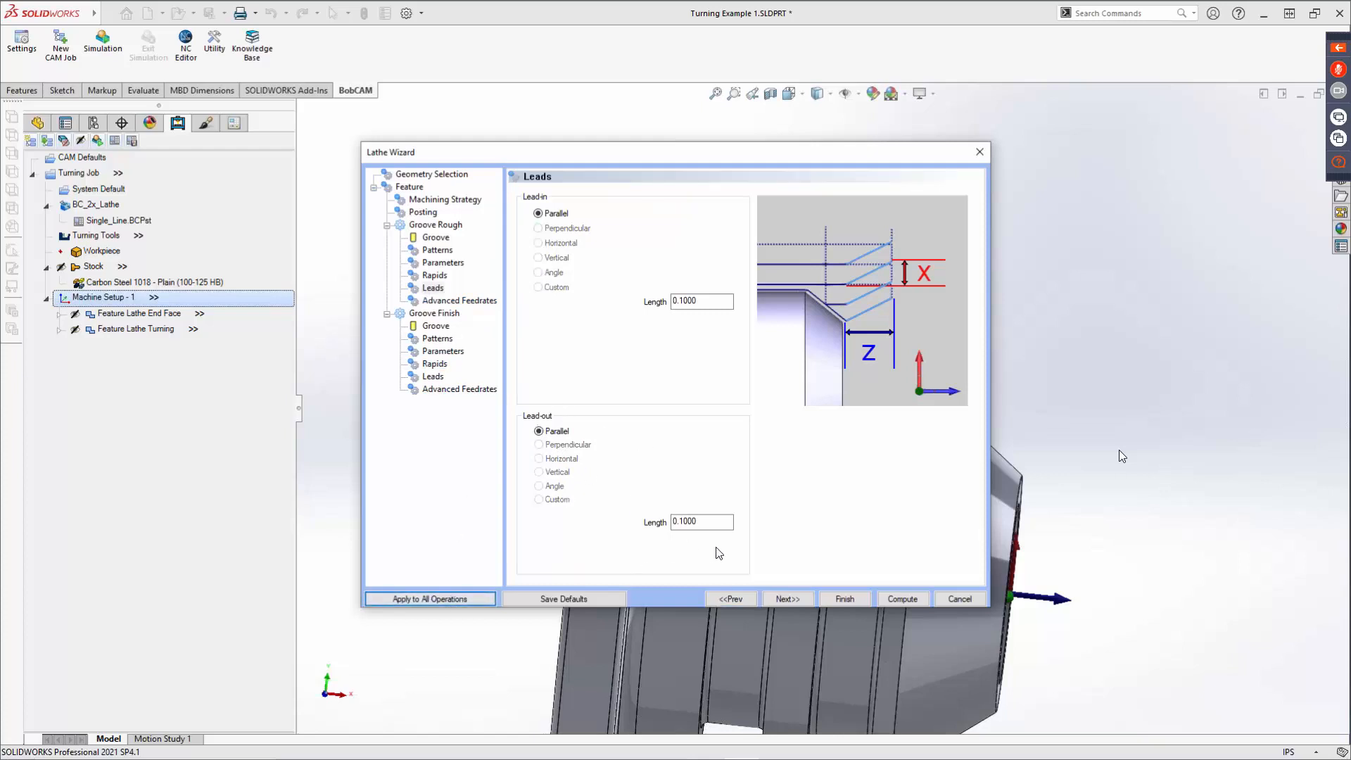
# Step: Assign tool 281, 1/8 WIDE - 1/64 RAD - OD GROOVE, to the Groove Finish operation
pyautogui.click(791, 599)
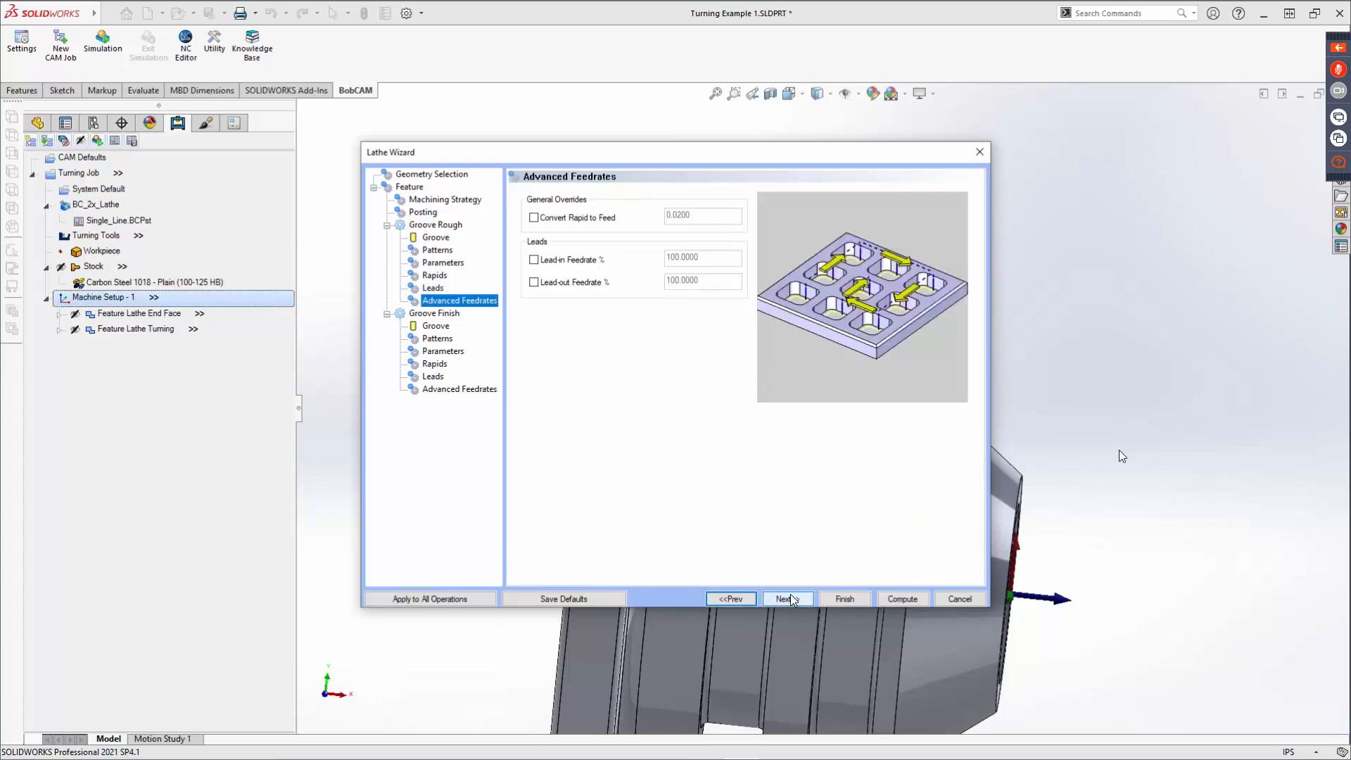
pyautogui.click(791, 599)
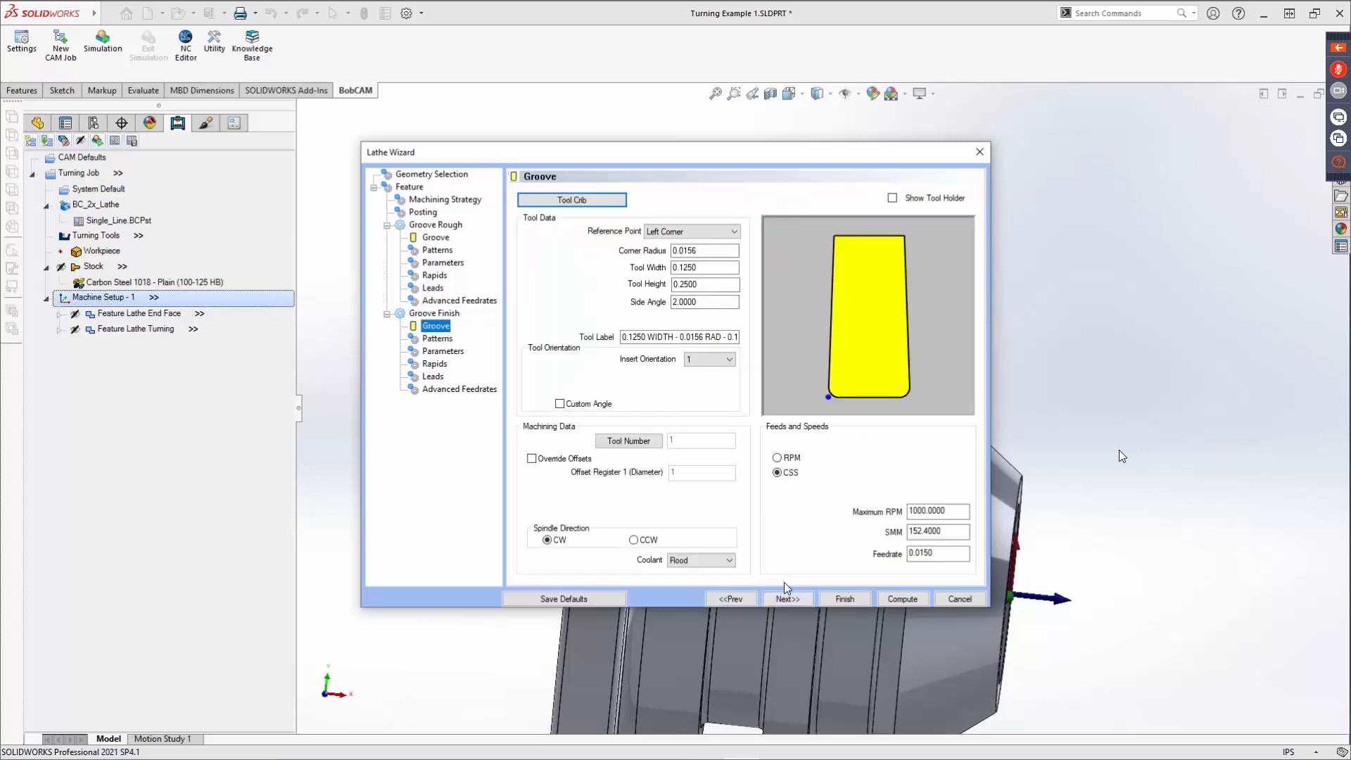
pyautogui.click(582, 200)
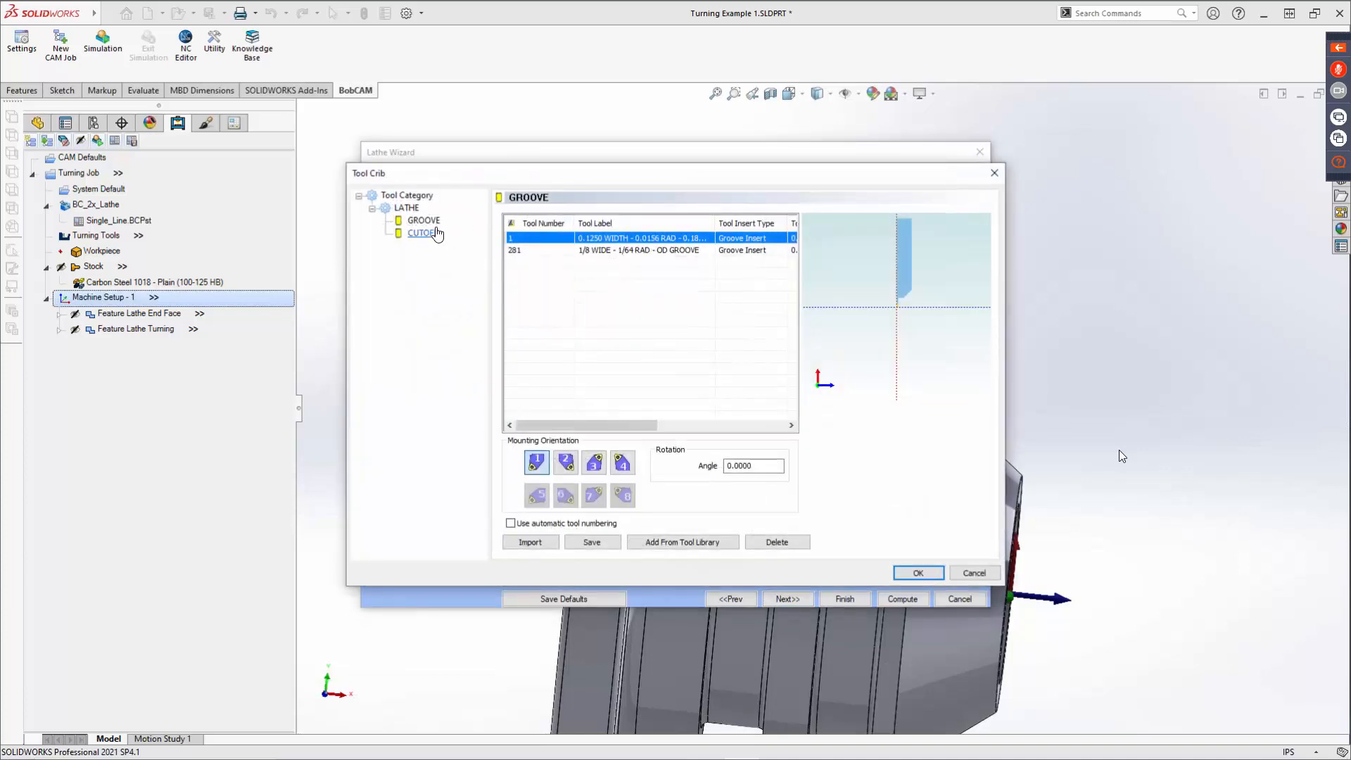
pyautogui.click(427, 221)
pyautogui.click(641, 251)
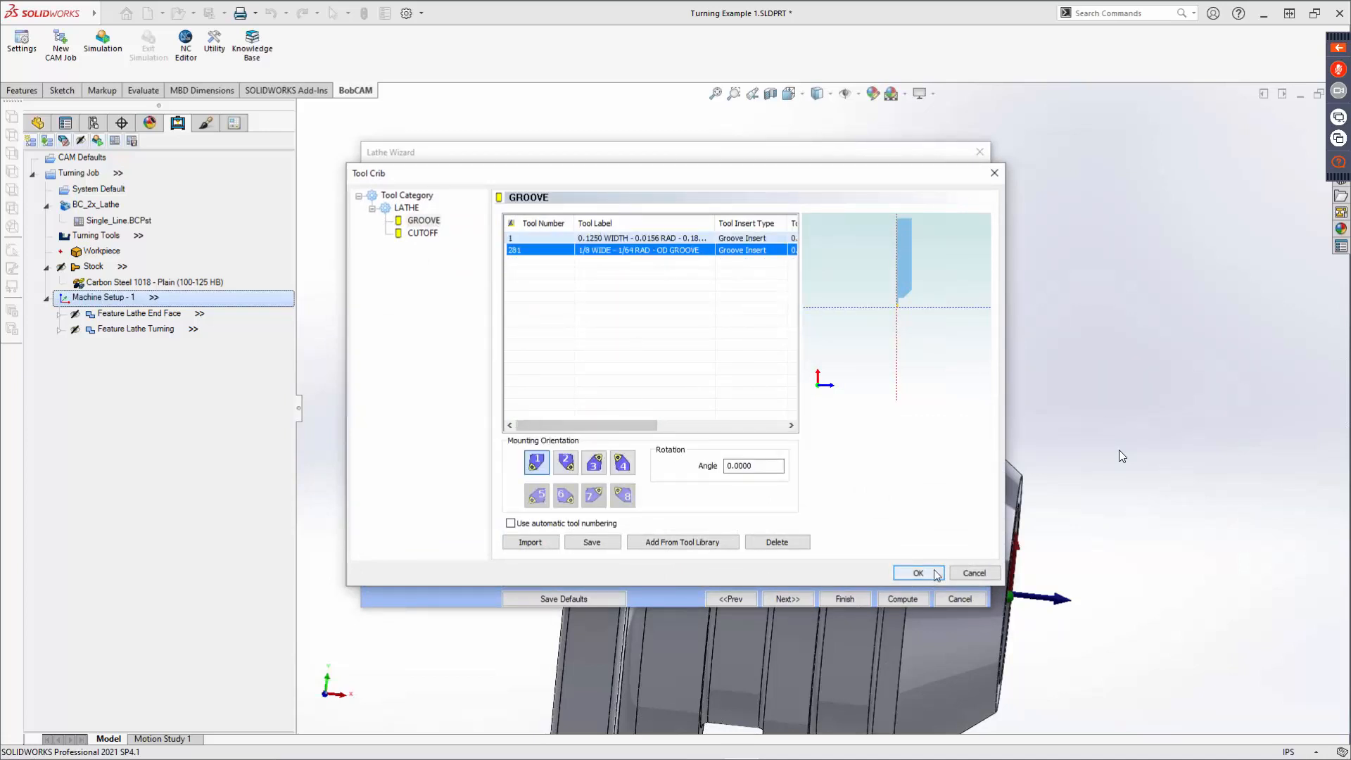
pyautogui.click(936, 574)
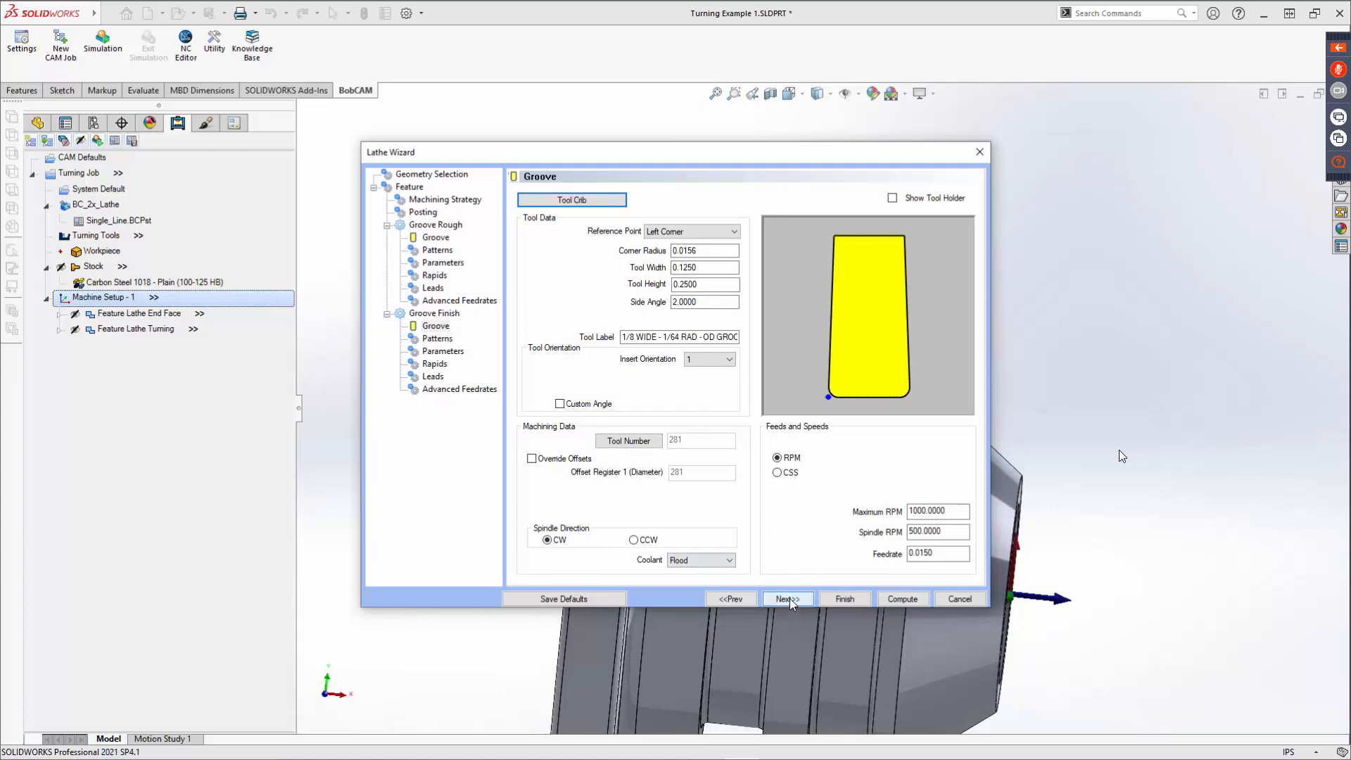
# Step: Set the Groove Finish pattern to Basic Finish and enable Use Tool Holder, with system compensation On with Collision Detection and machine compensation Off
pyautogui.click(790, 600)
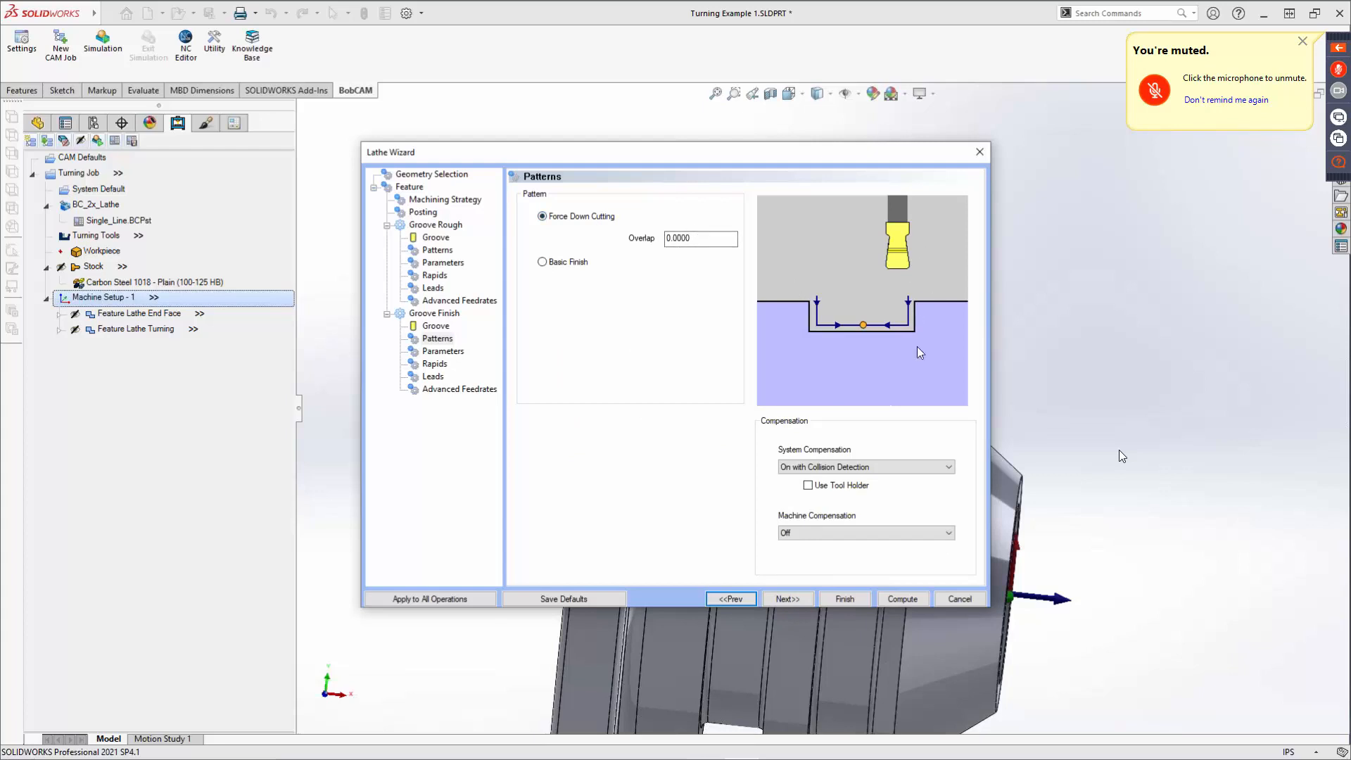
pyautogui.moveTo(691, 238); pyautogui.dragTo(676, 239)
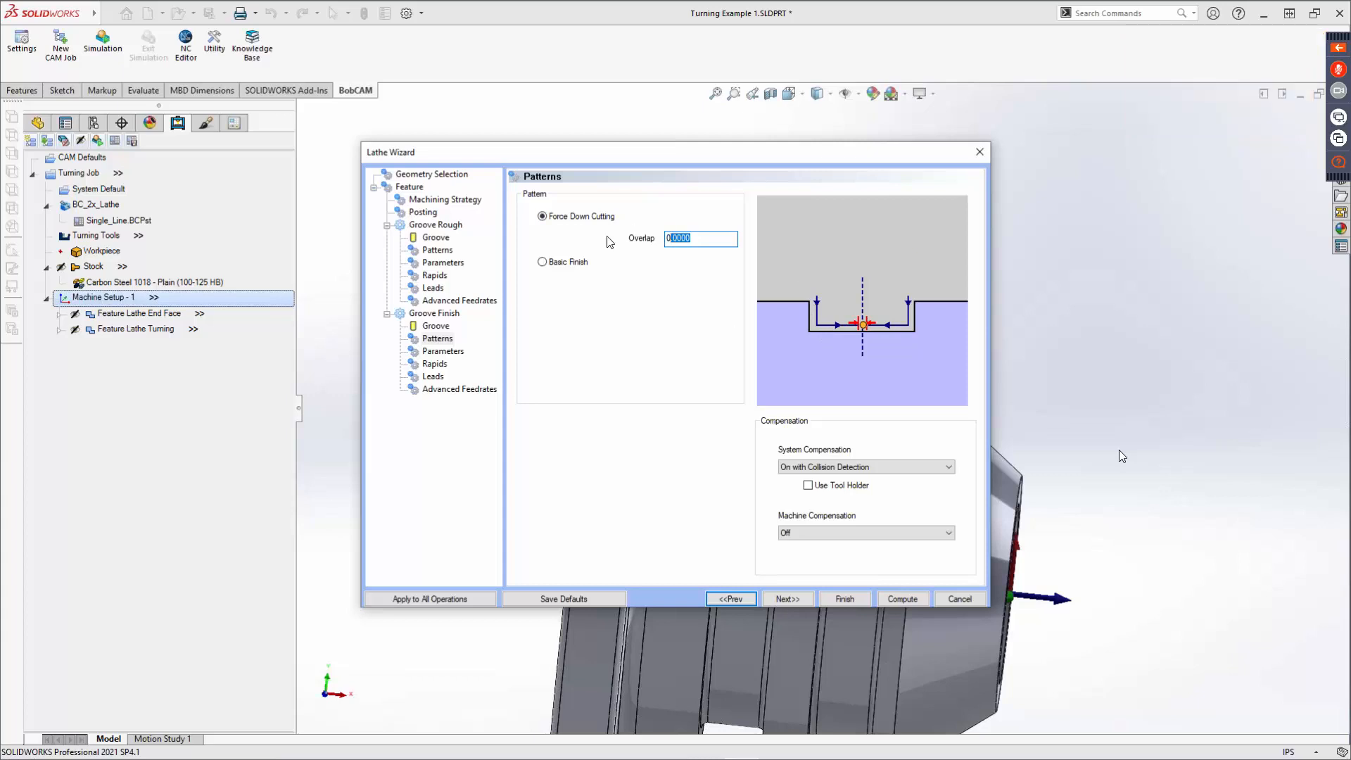
pyautogui.click(542, 262)
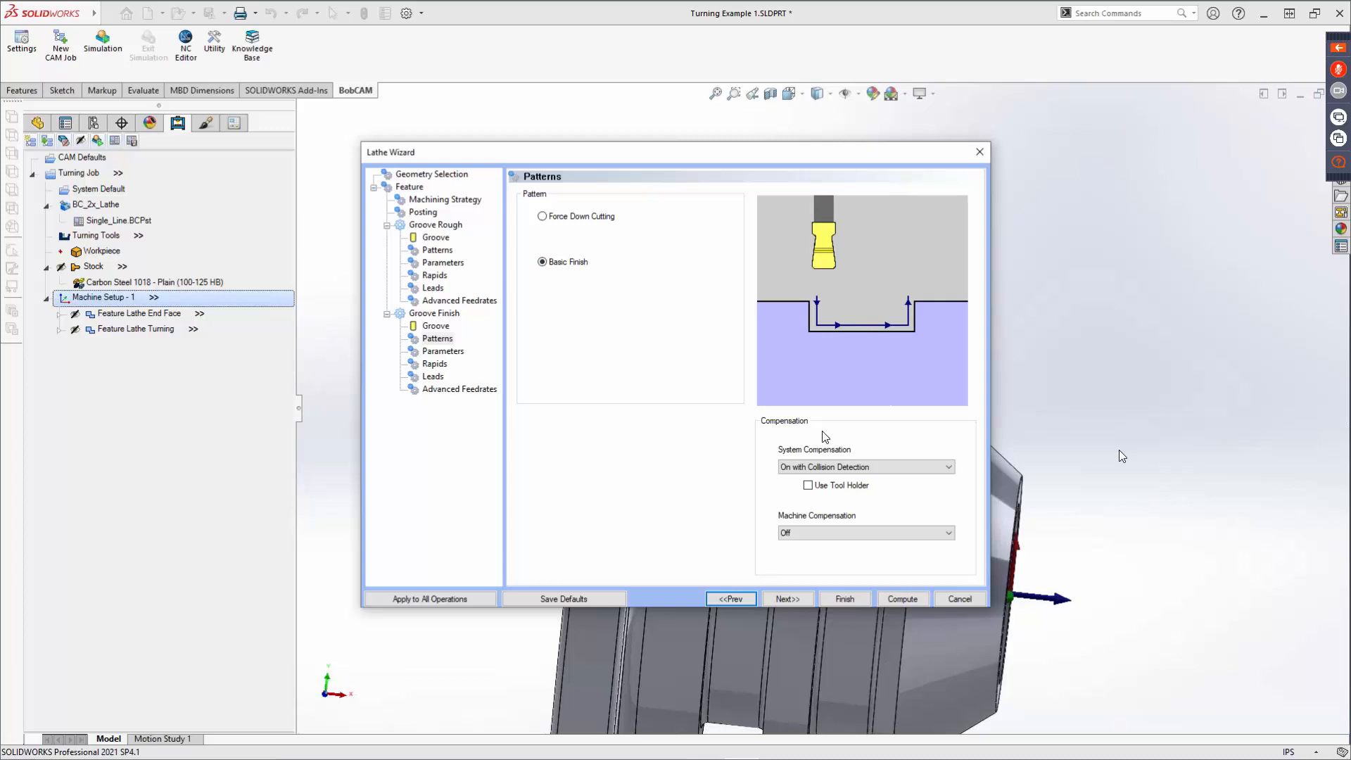
pyautogui.click(842, 471)
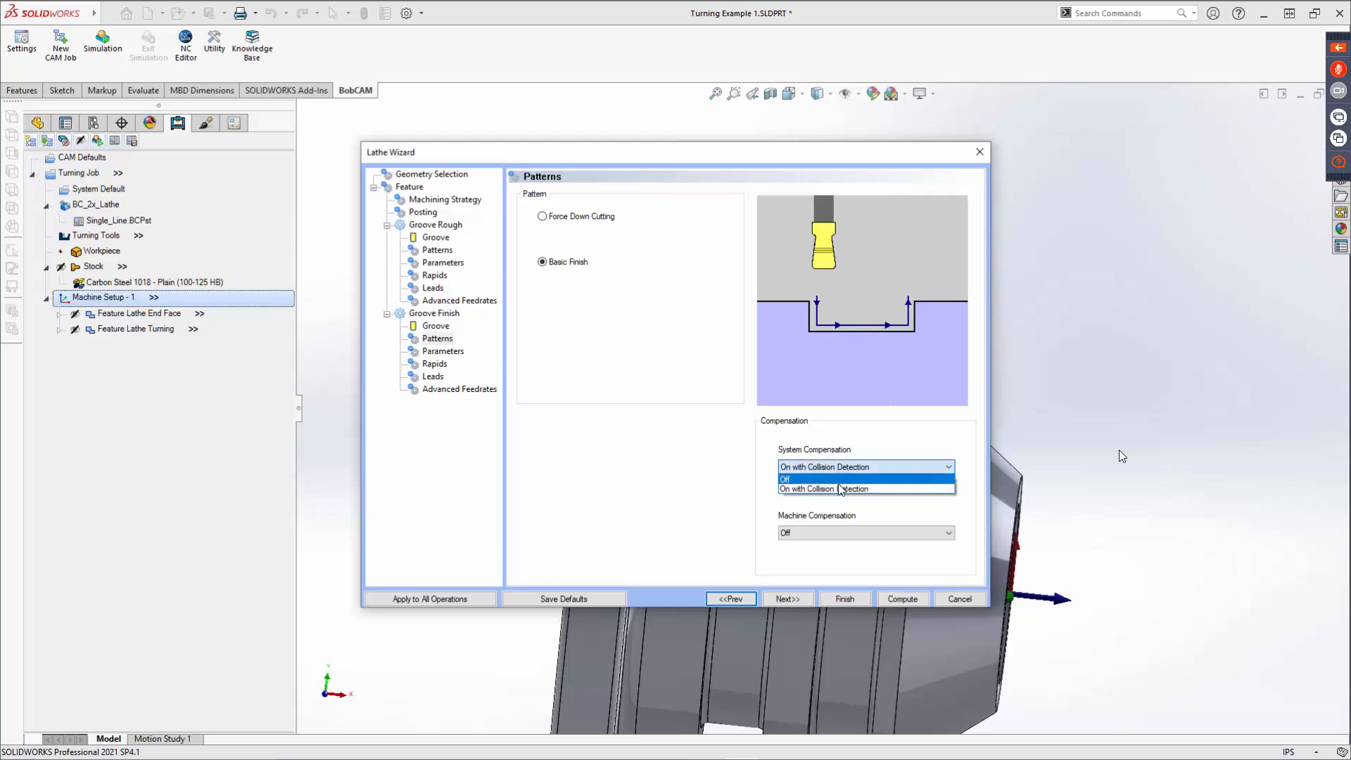
pyautogui.click(842, 489)
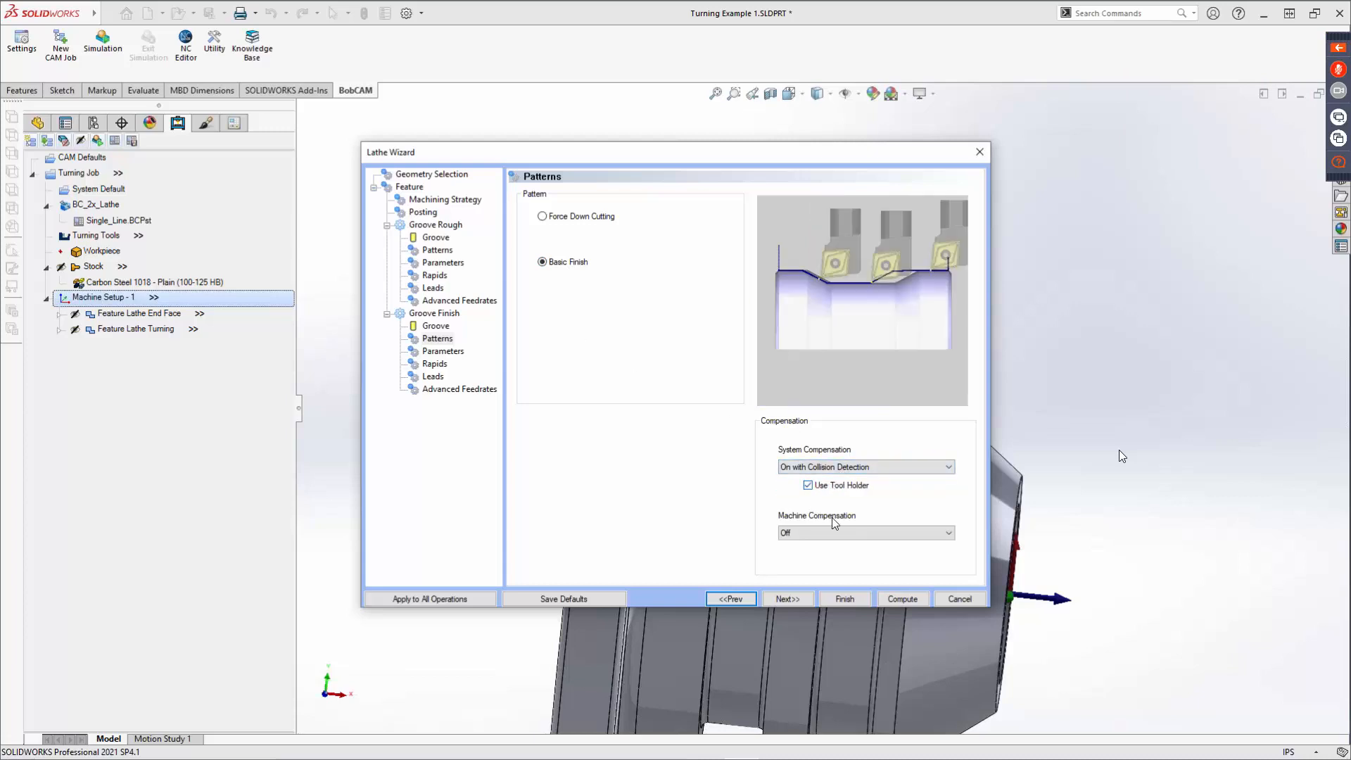
pyautogui.click(850, 533)
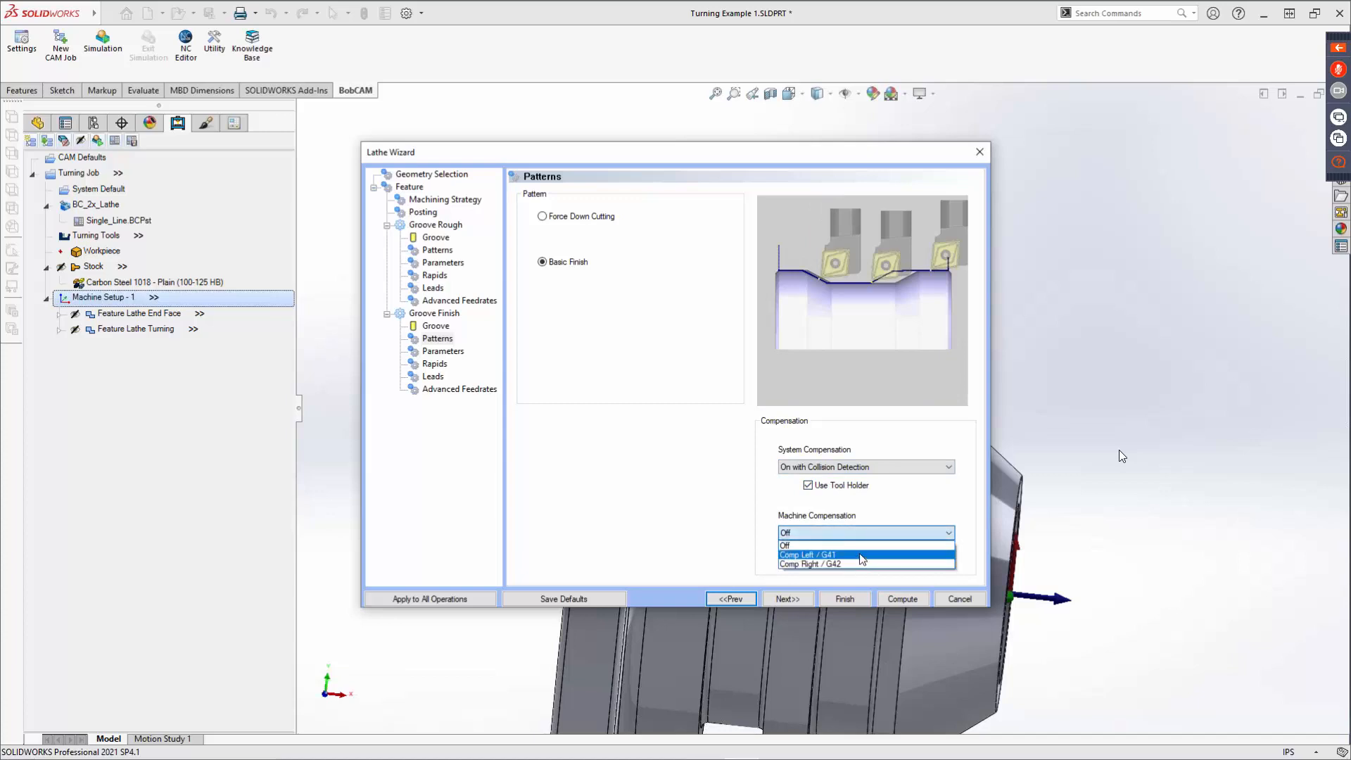
pyautogui.click(873, 520)
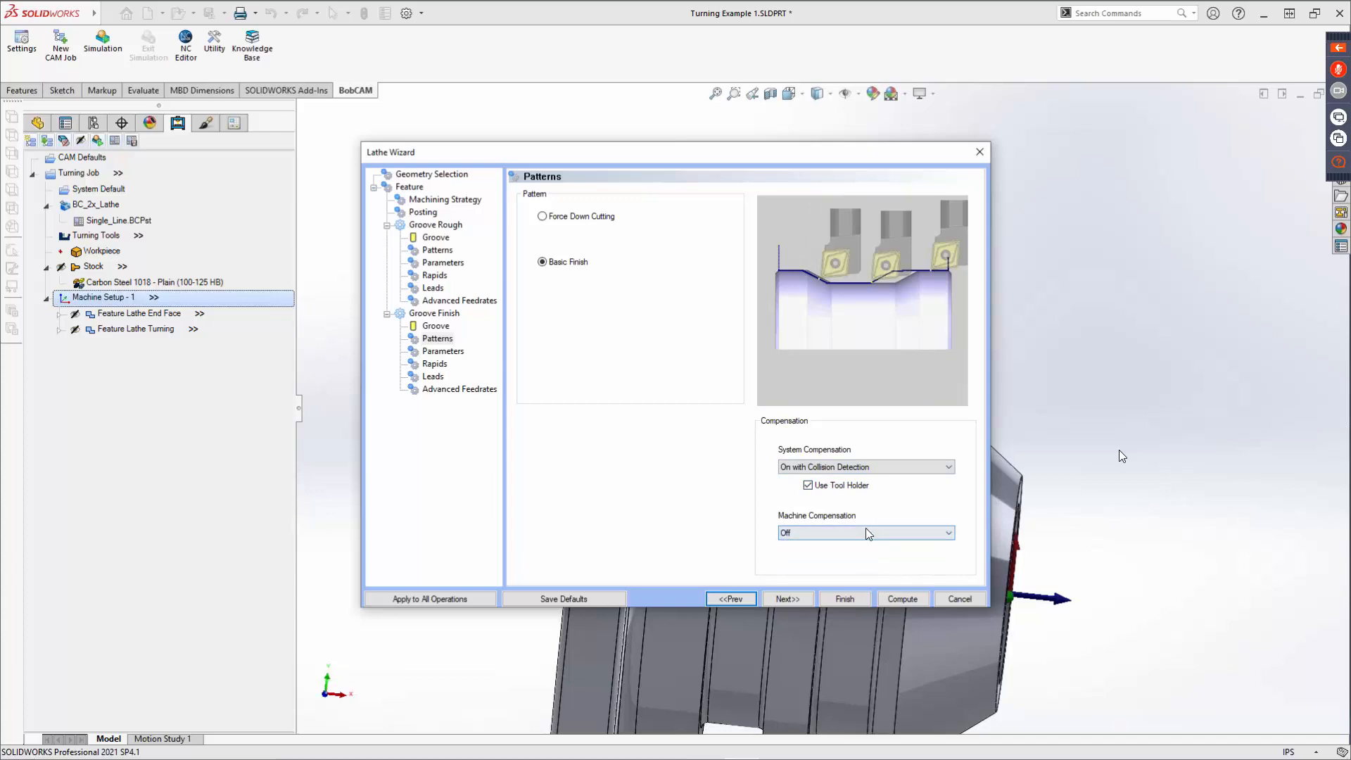
# Step: Accept the remaining Groove Finish parameters, rapids, leads and feedrates, and compute the groove toolpath
pyautogui.click(793, 598)
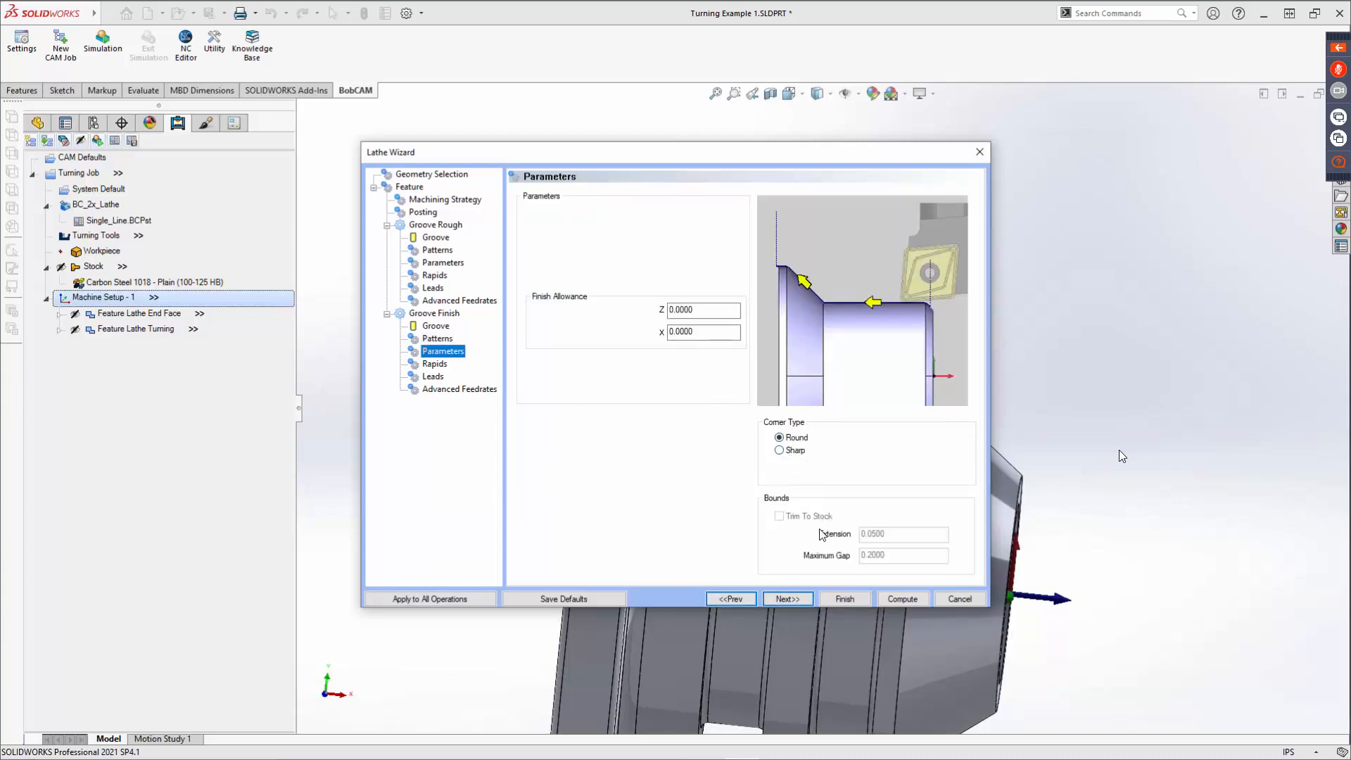
pyautogui.click(787, 597)
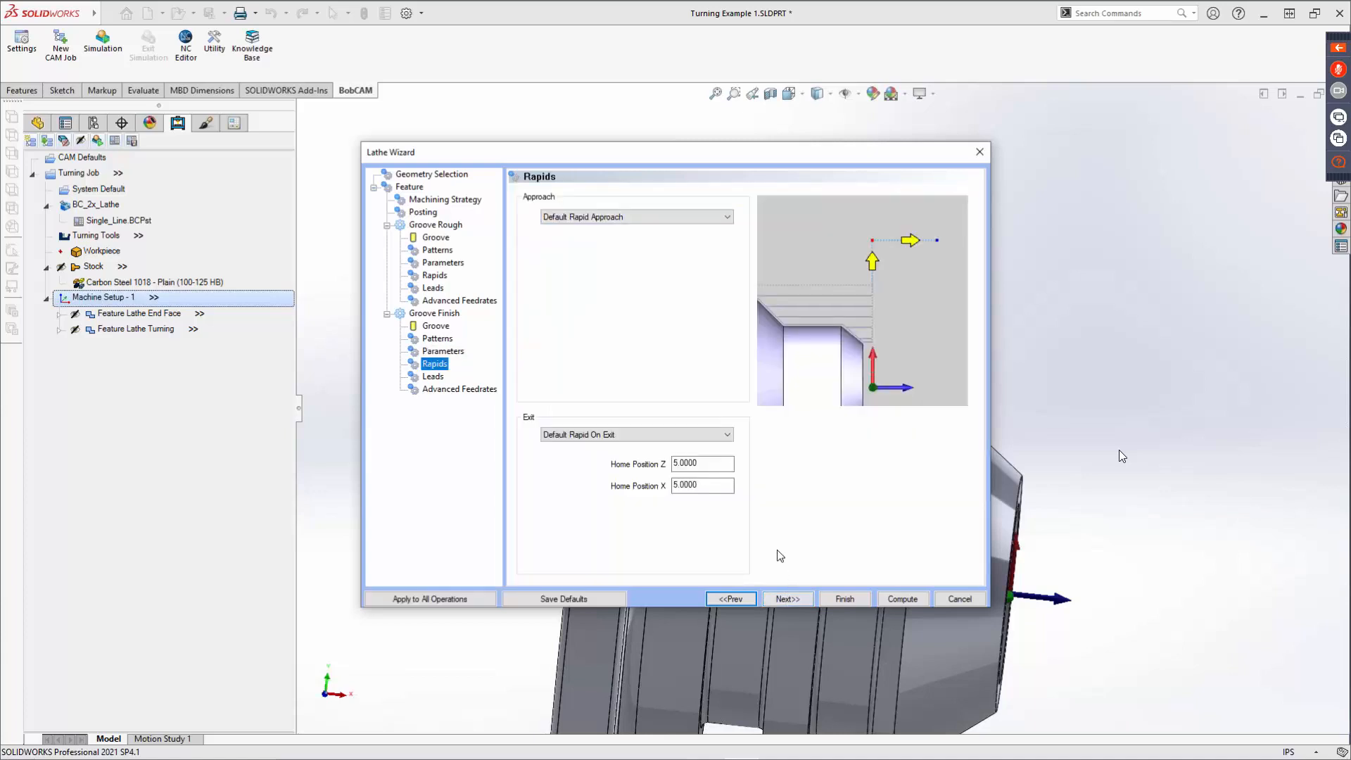
pyautogui.click(786, 599)
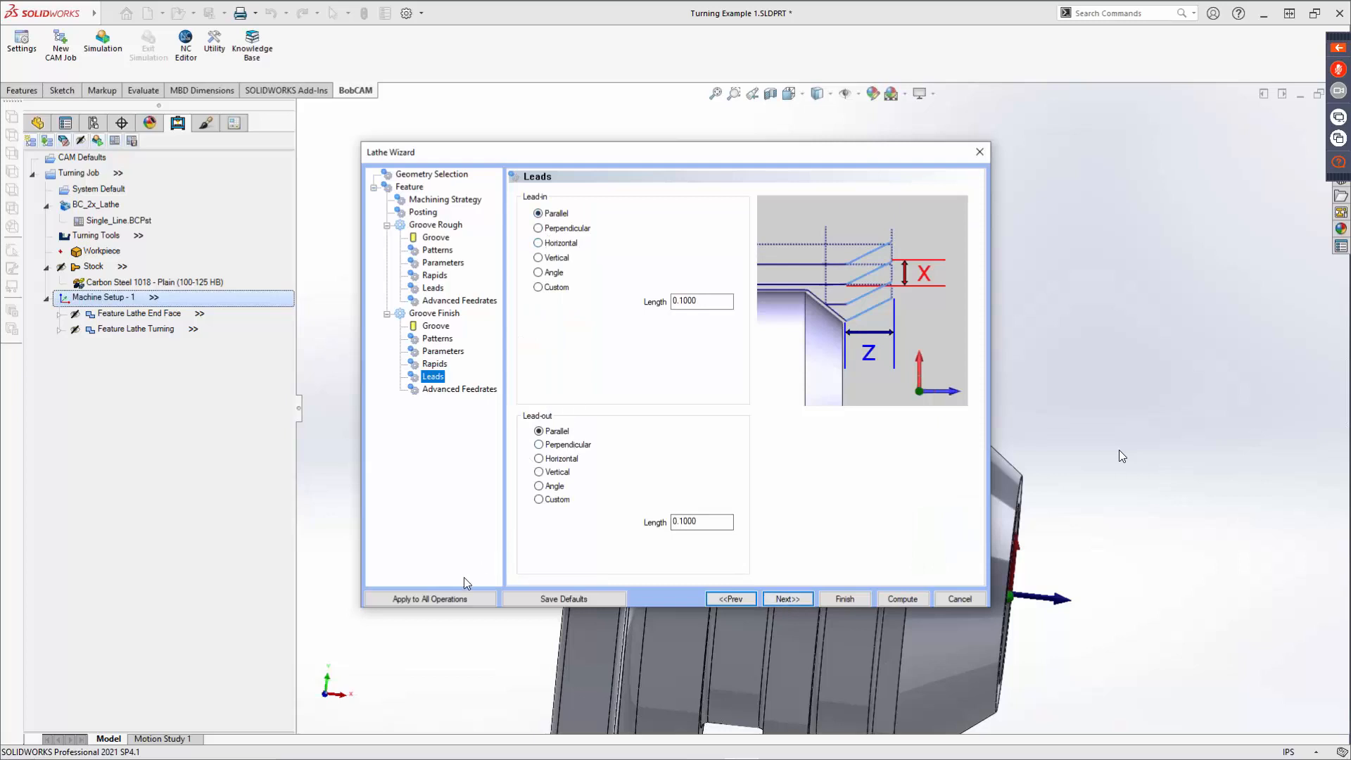
pyautogui.click(796, 597)
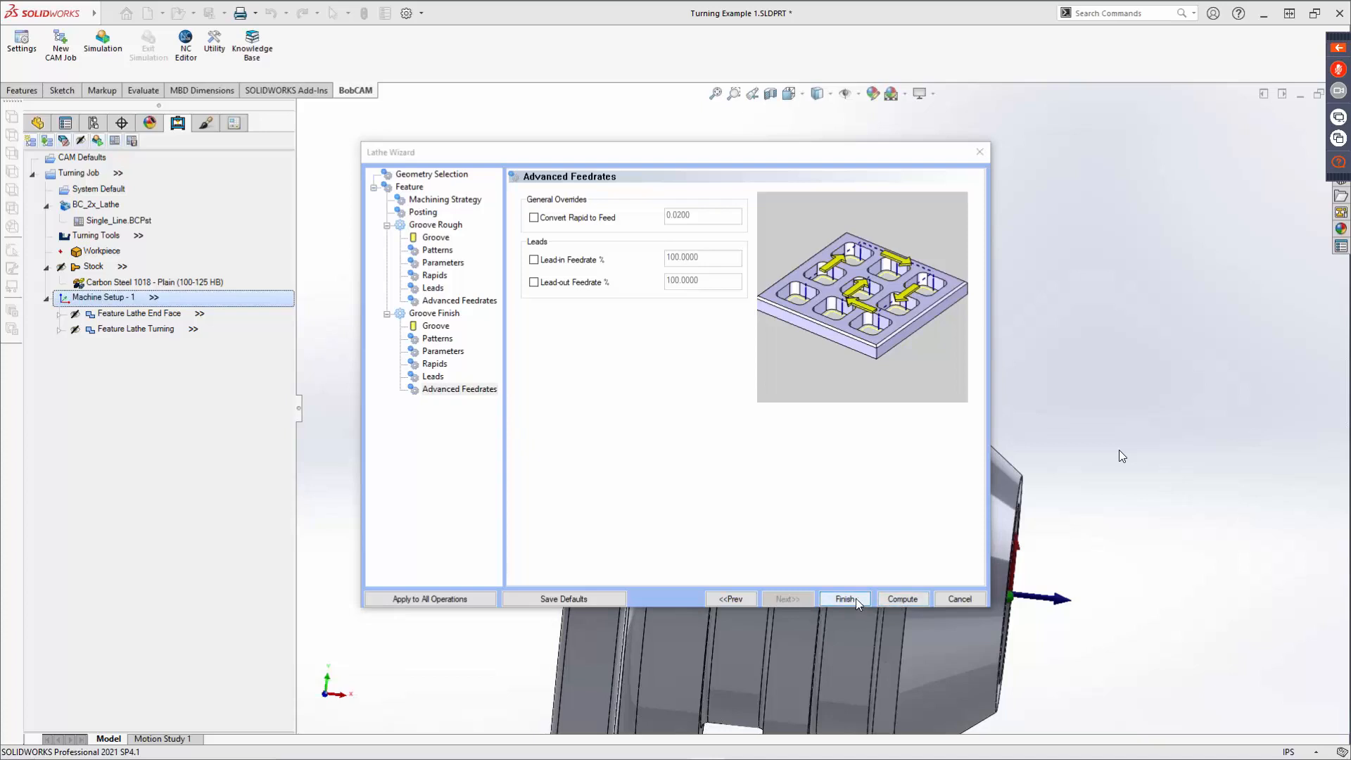
pyautogui.click(908, 599)
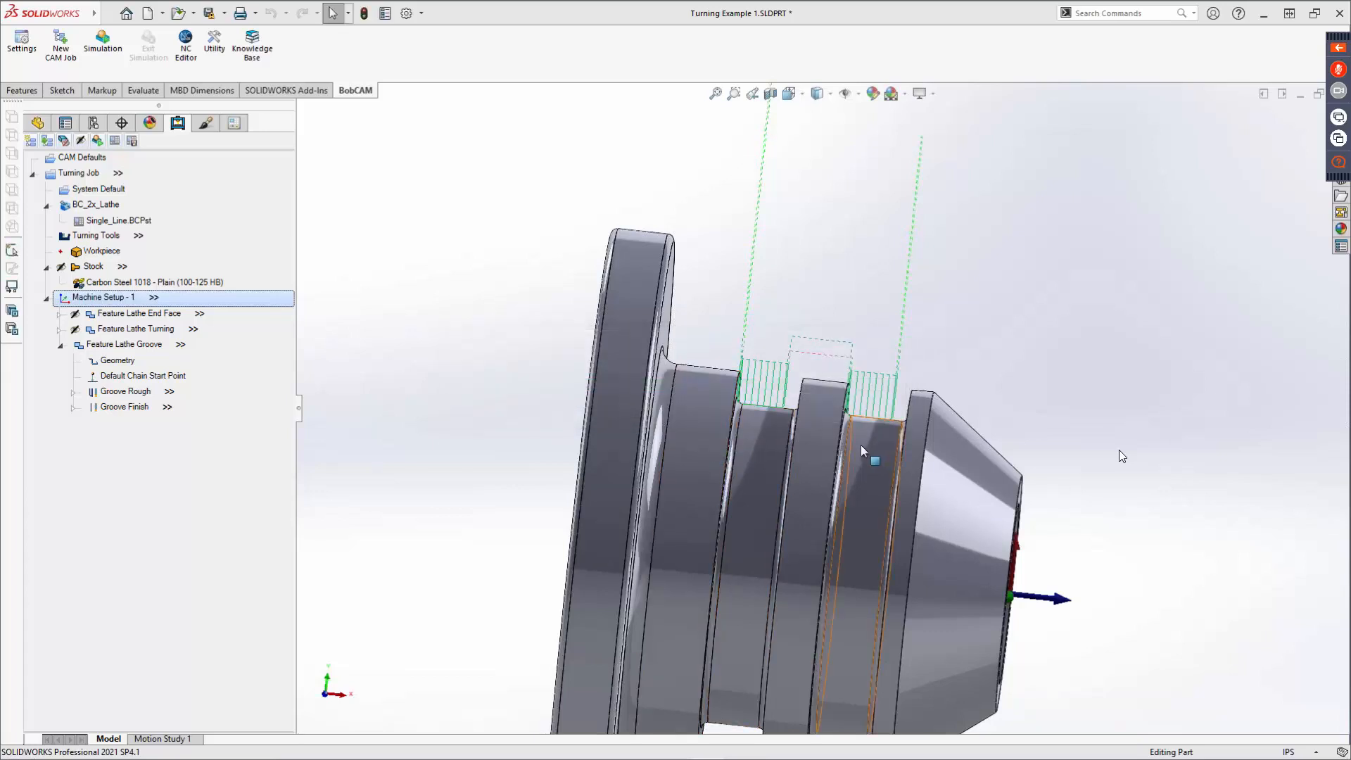
# Step: Inspect the computed toolpath over the two outer grooves in the Front view
pyautogui.click(793, 95)
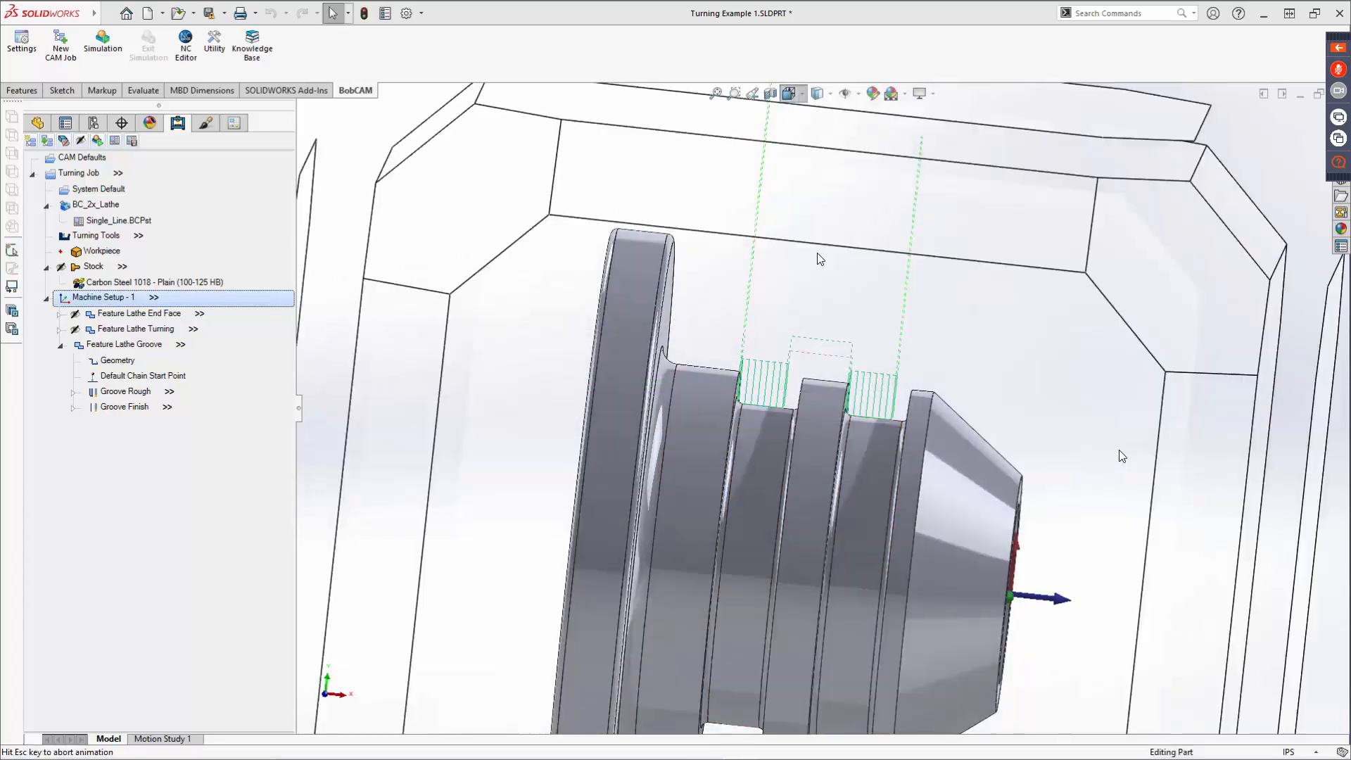
pyautogui.click(635, 585)
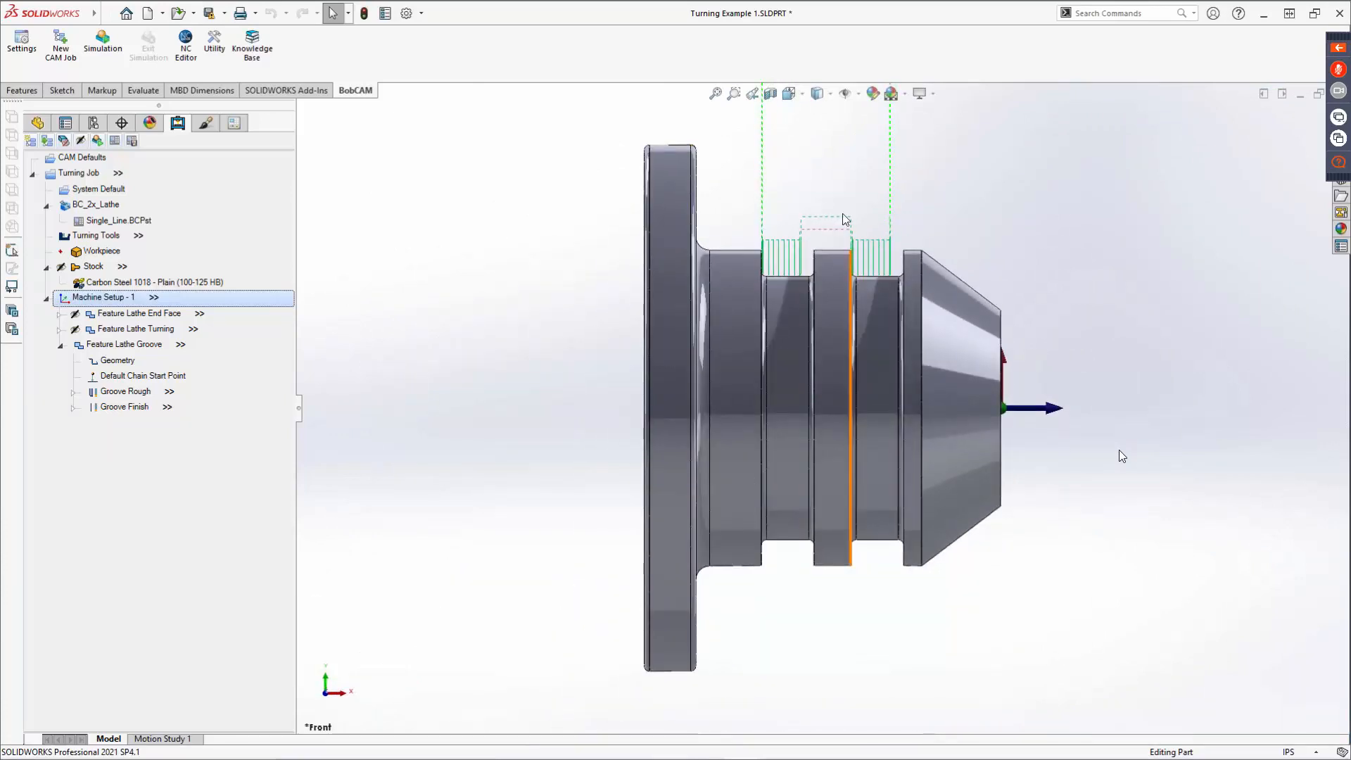
pyautogui.scroll(-5, 838, 243)
pyautogui.scroll(-2, 838, 285)
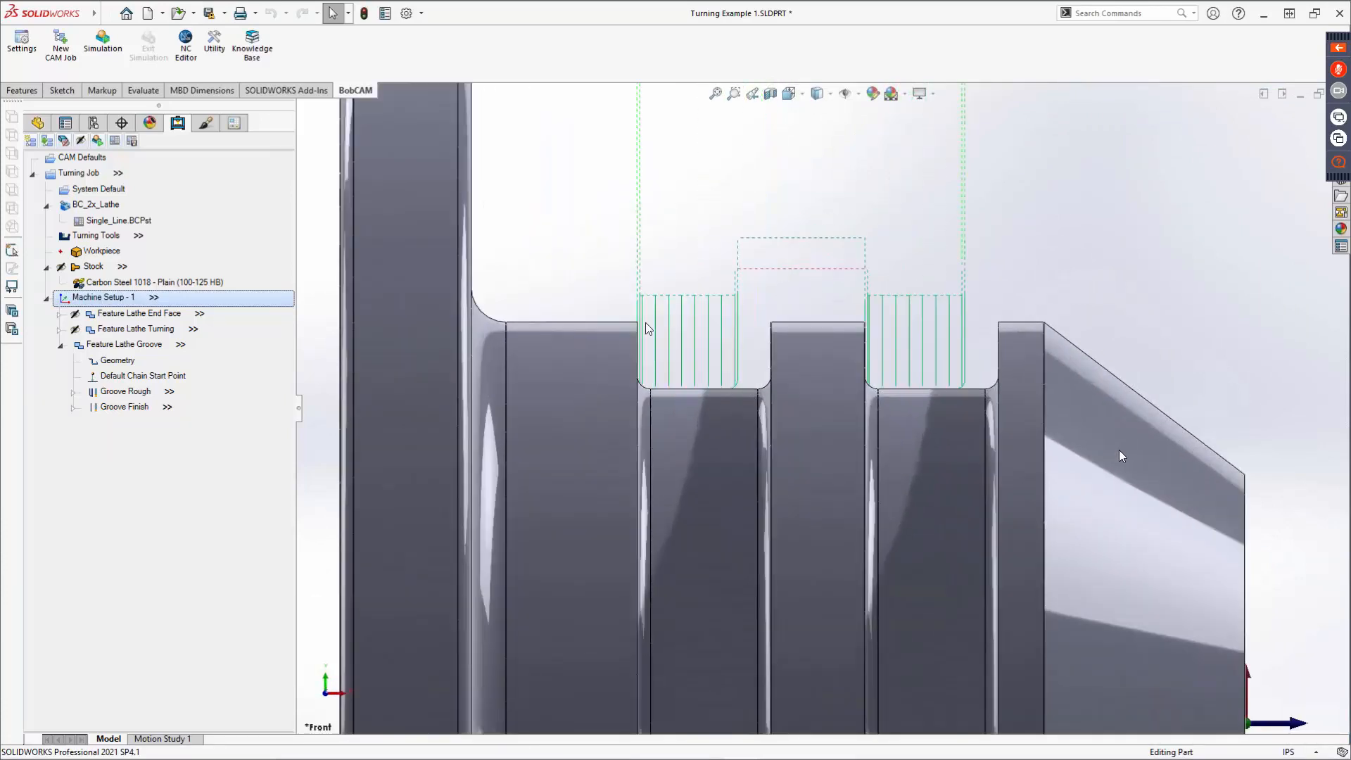
# Step: Blank the groove feature's toolpath and check the Groove Rough and Groove Finish toolpaths individually, leaving the feature collapsed
pyautogui.click(114, 346)
pyautogui.rightClick(111, 350)
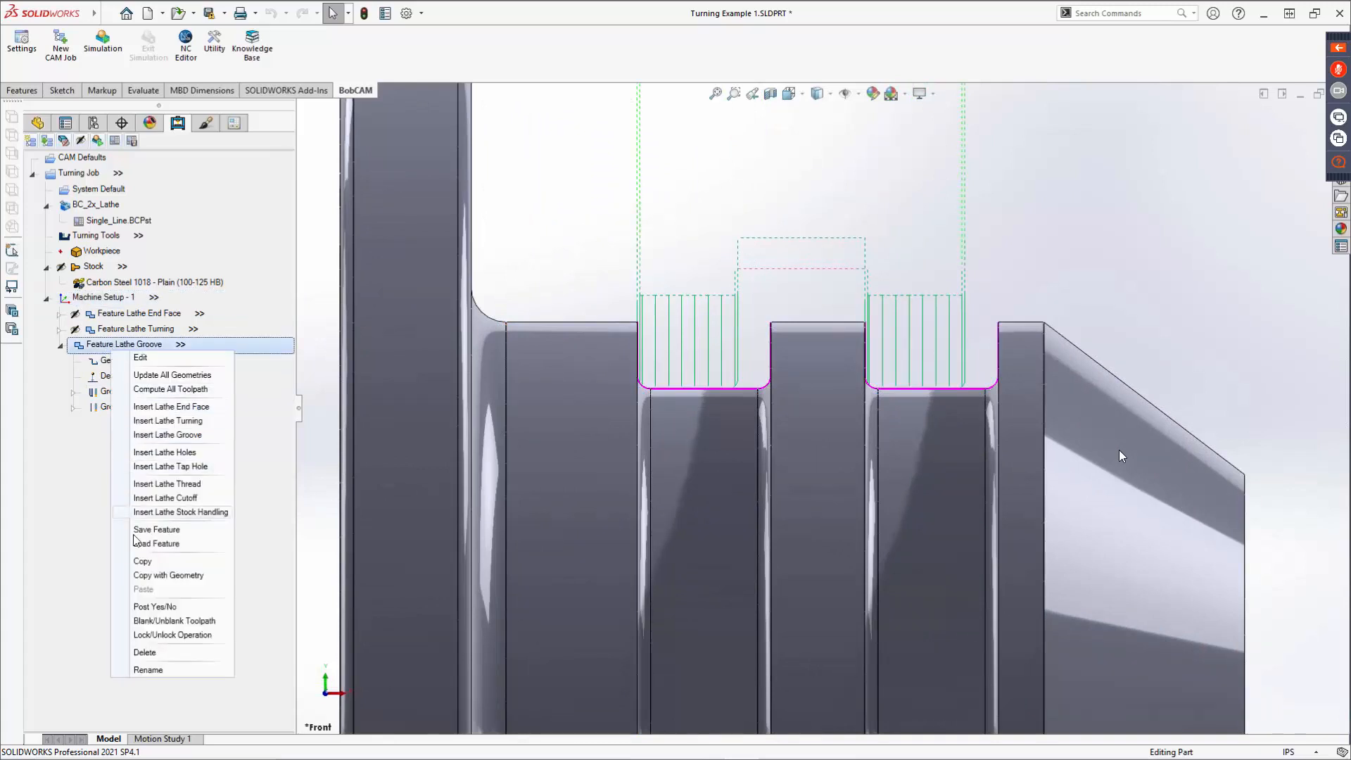
pyautogui.click(161, 621)
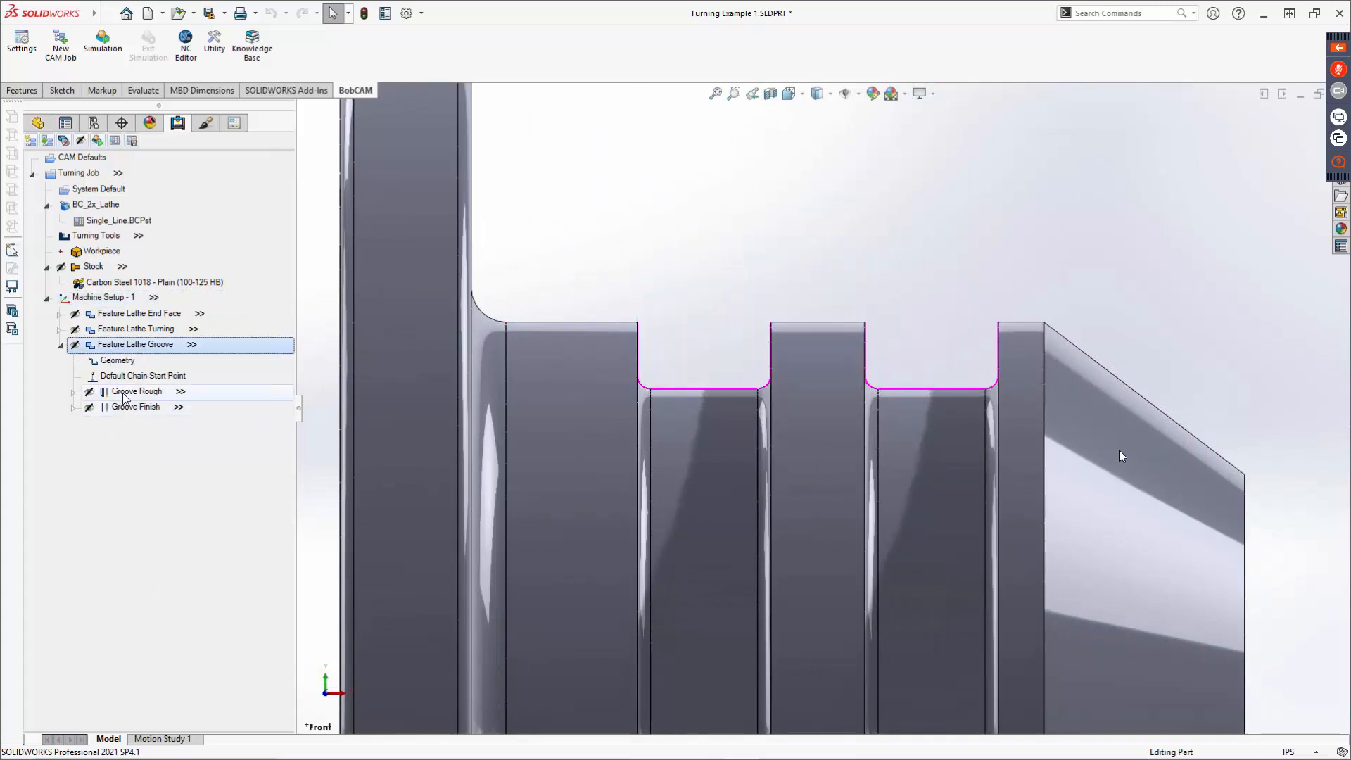
pyautogui.click(124, 394)
pyautogui.click(130, 408)
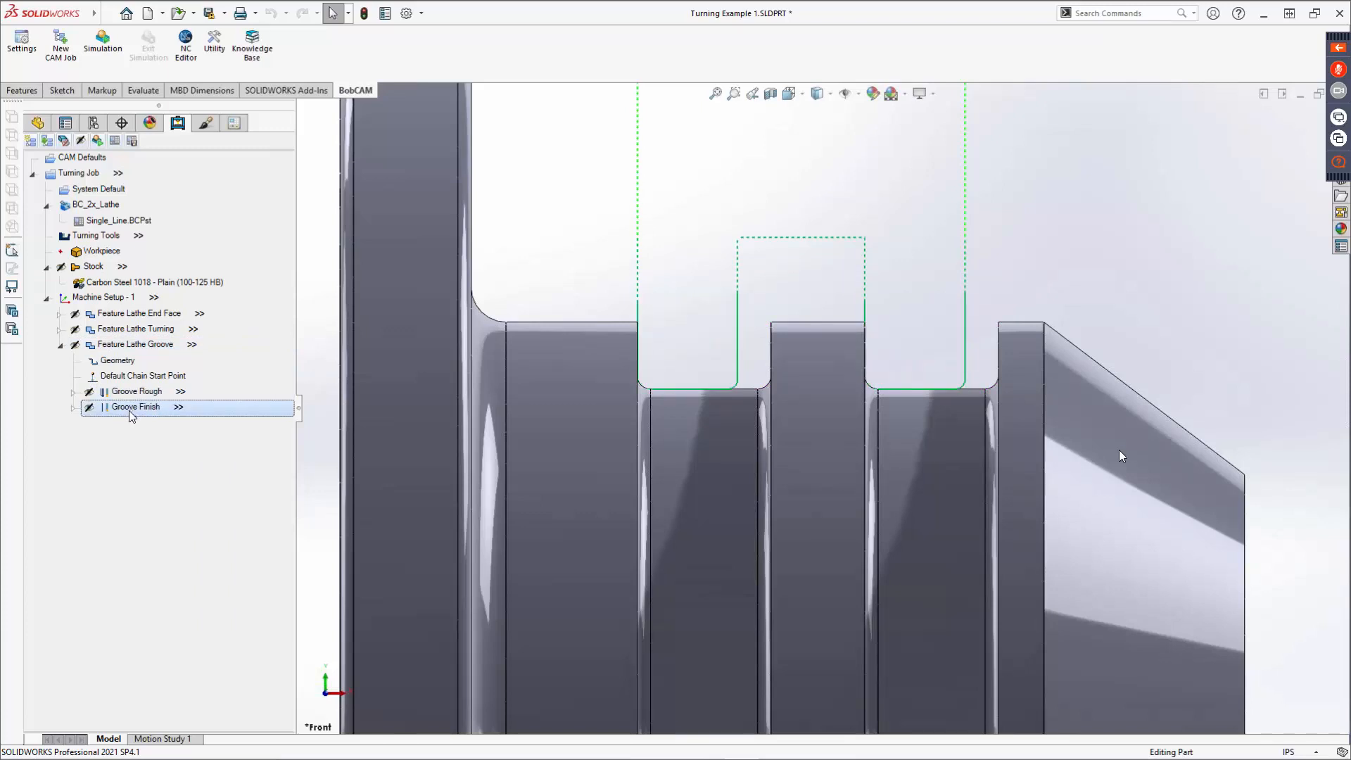
pyautogui.click(60, 345)
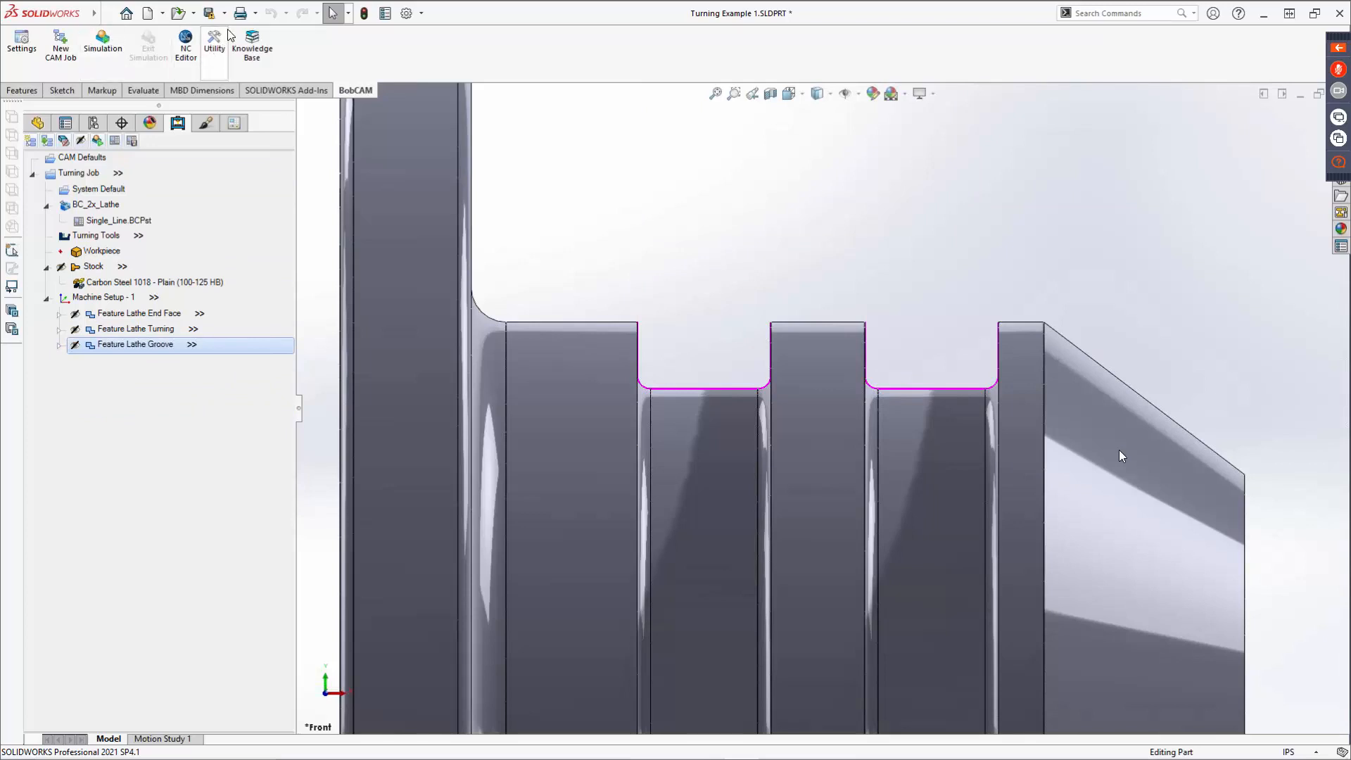
# Step: Open the machining simulation, preview the Backplot mode, and return to Material Removal
pyautogui.click(101, 46)
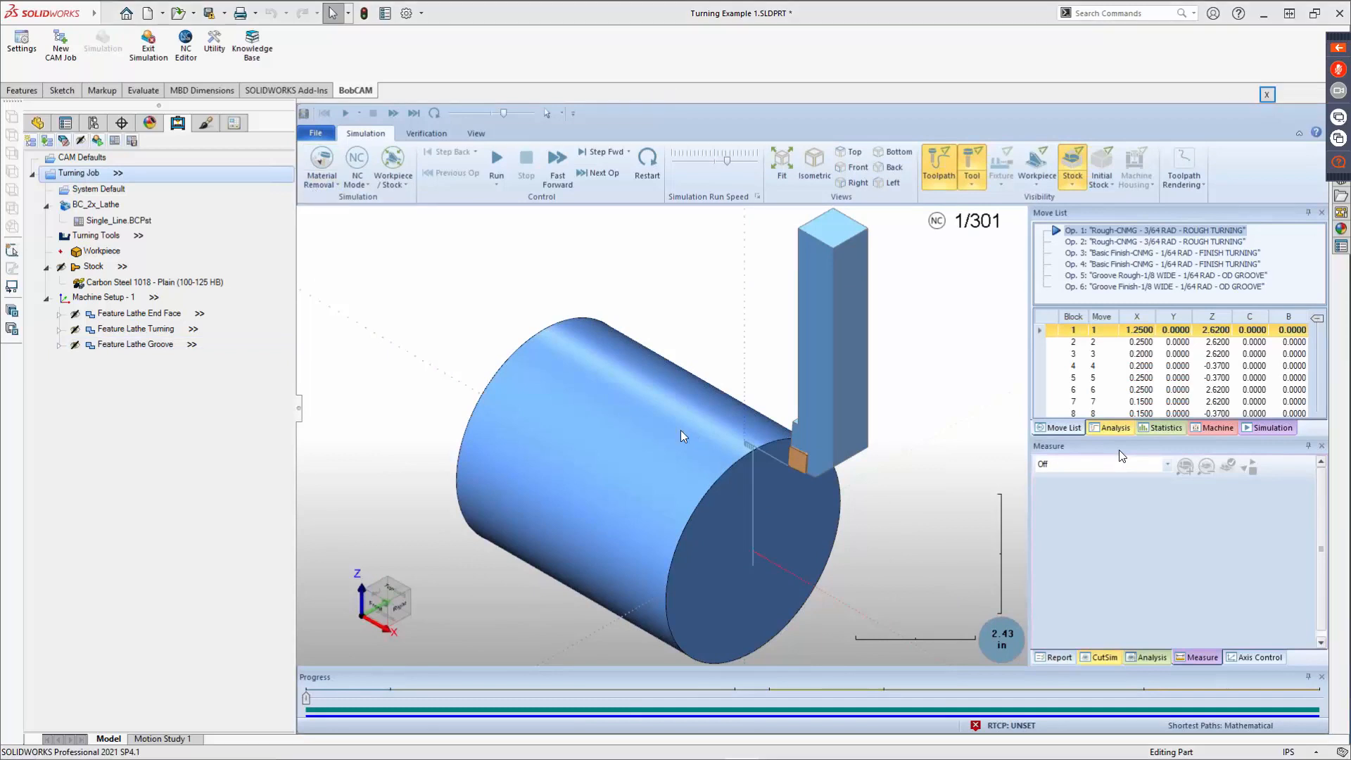
pyautogui.click(332, 173)
pyautogui.click(324, 208)
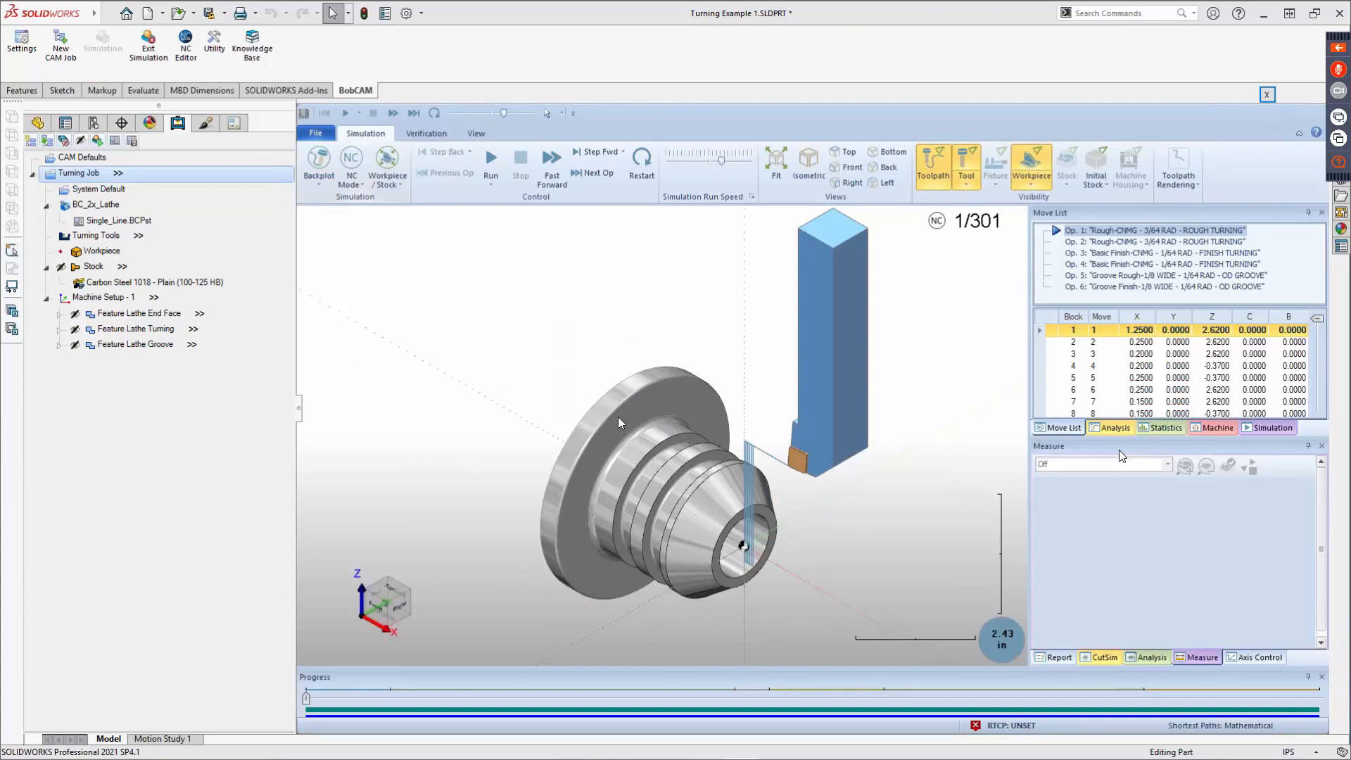
pyautogui.click(314, 176)
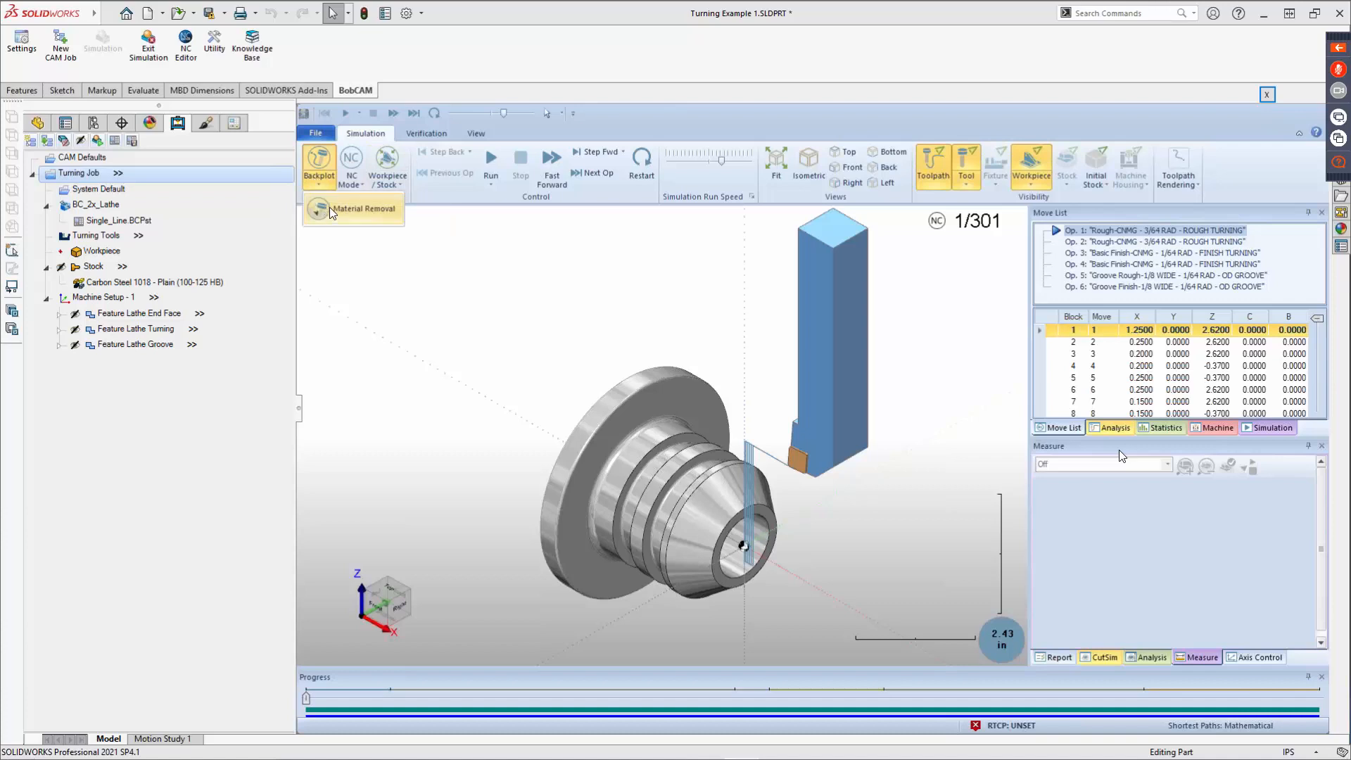
pyautogui.click(329, 207)
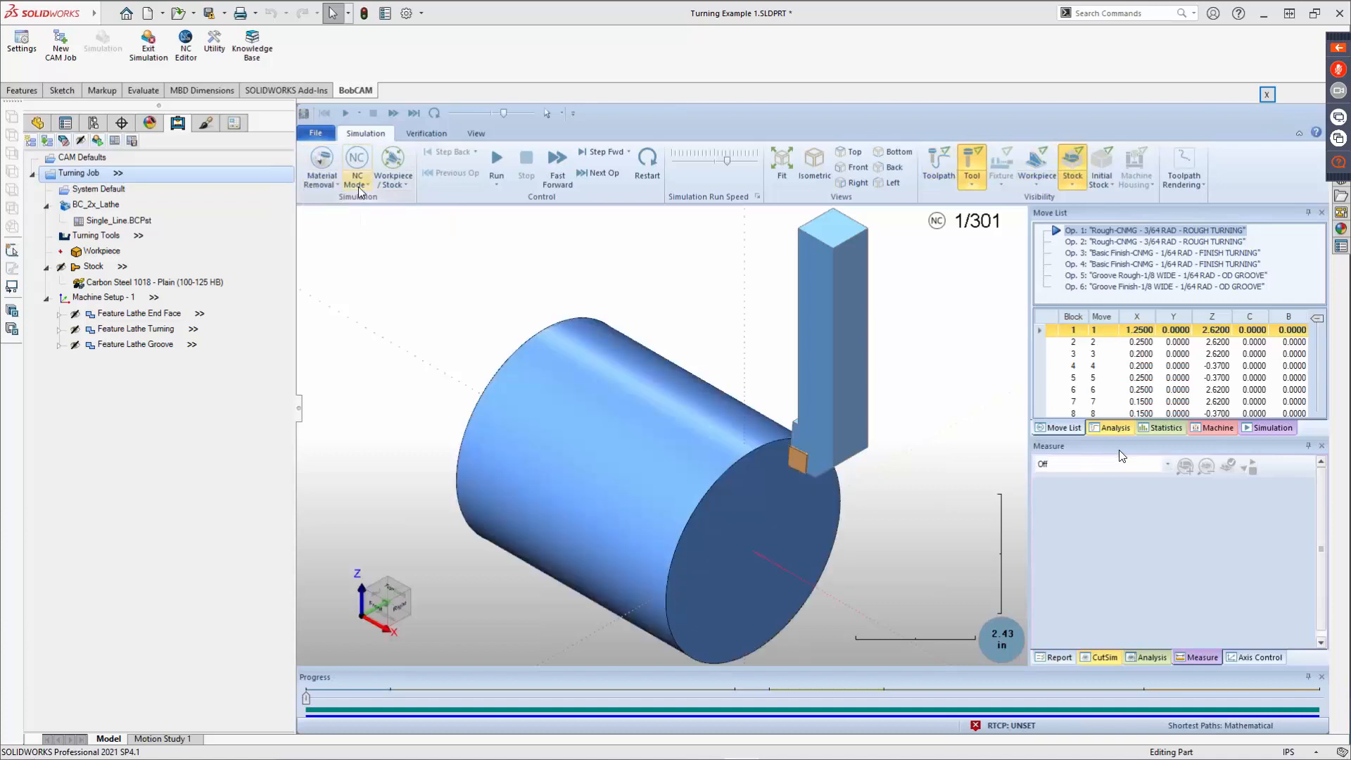
# Step: Check the NC Mode options, and switch the simulation focus to Tool, to Machine, and back to Workpiece / Stock
pyautogui.click(360, 188)
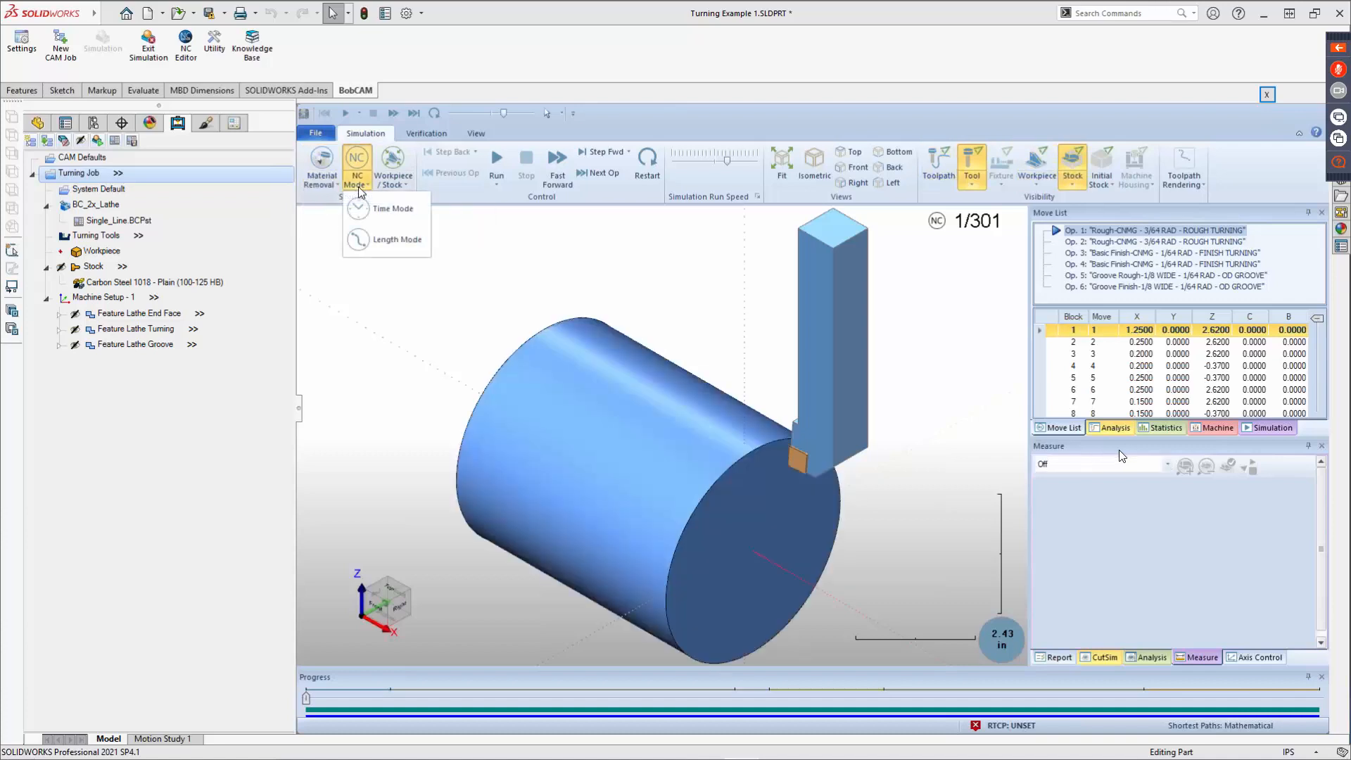
pyautogui.click(370, 248)
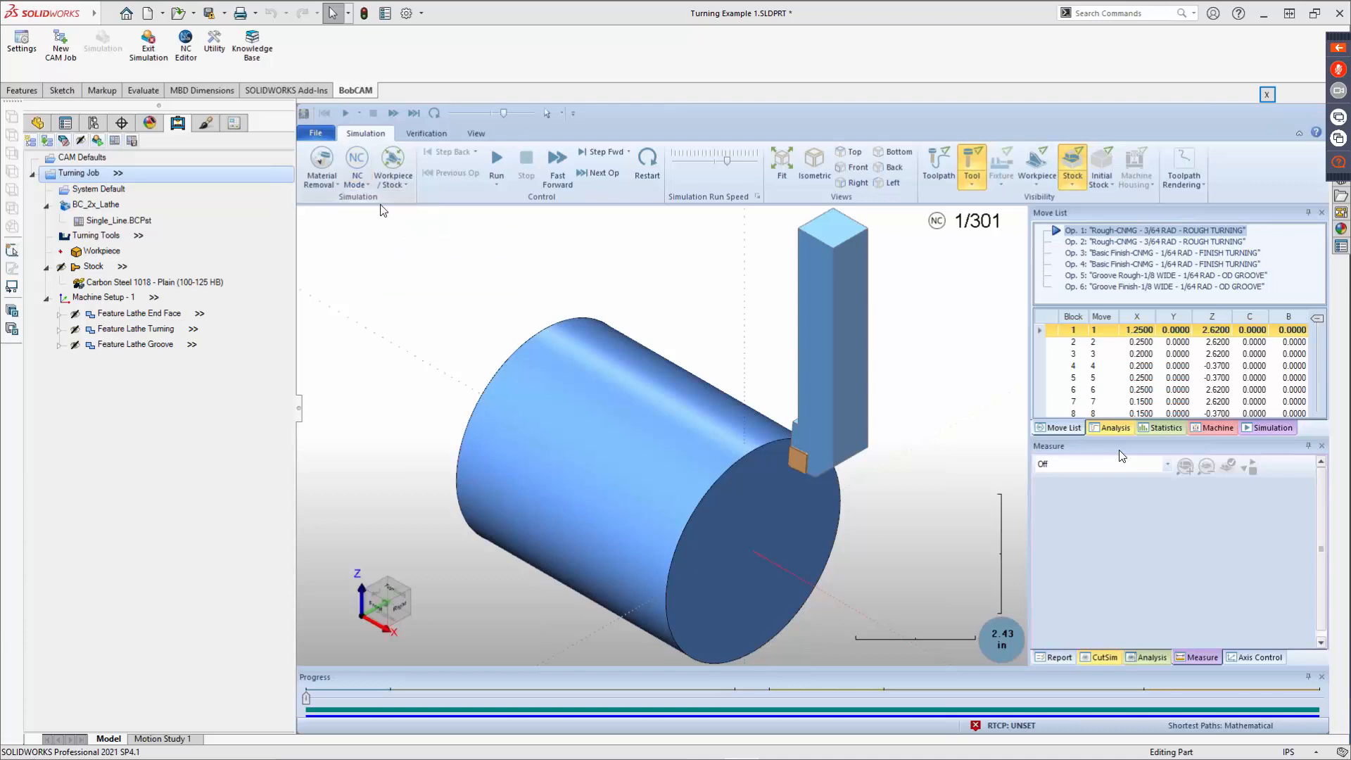
pyautogui.click(398, 184)
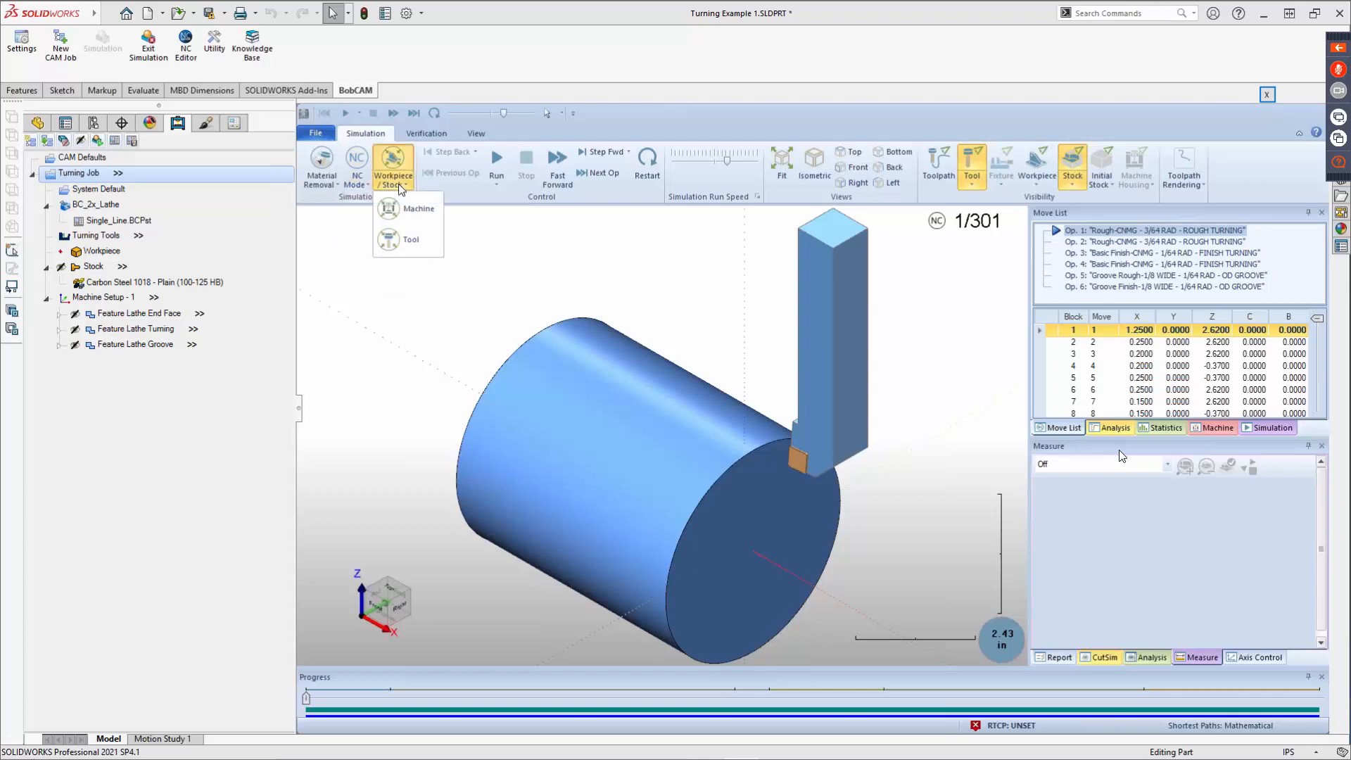
pyautogui.click(399, 238)
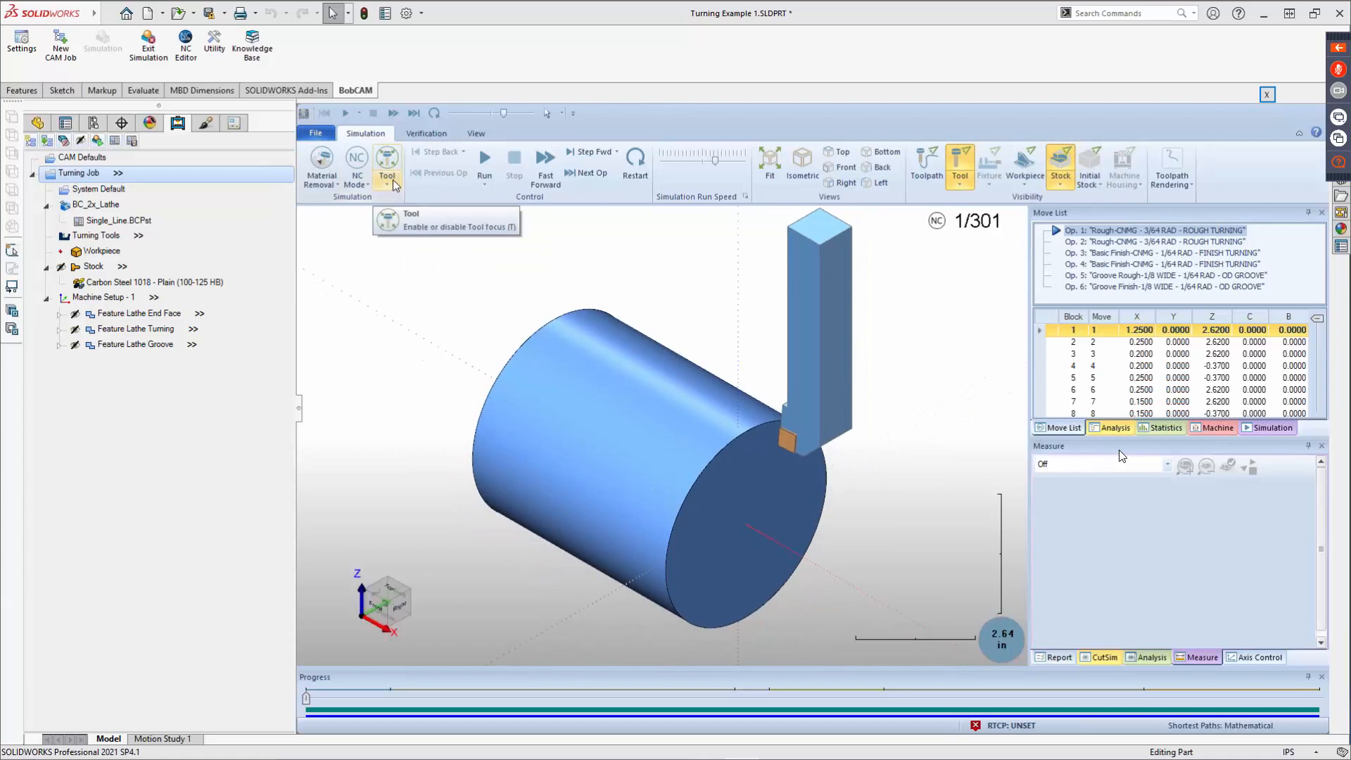
pyautogui.click(393, 186)
pyautogui.click(399, 209)
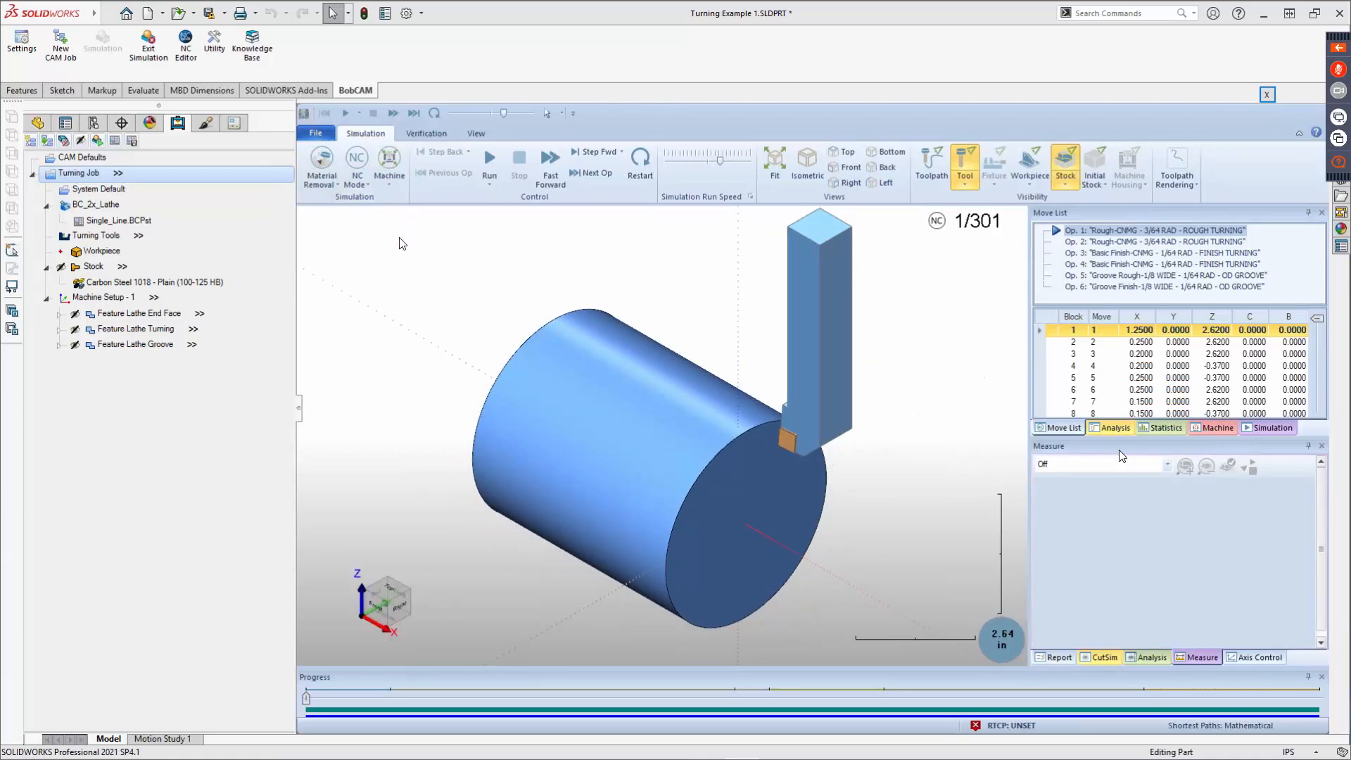
pyautogui.click(393, 185)
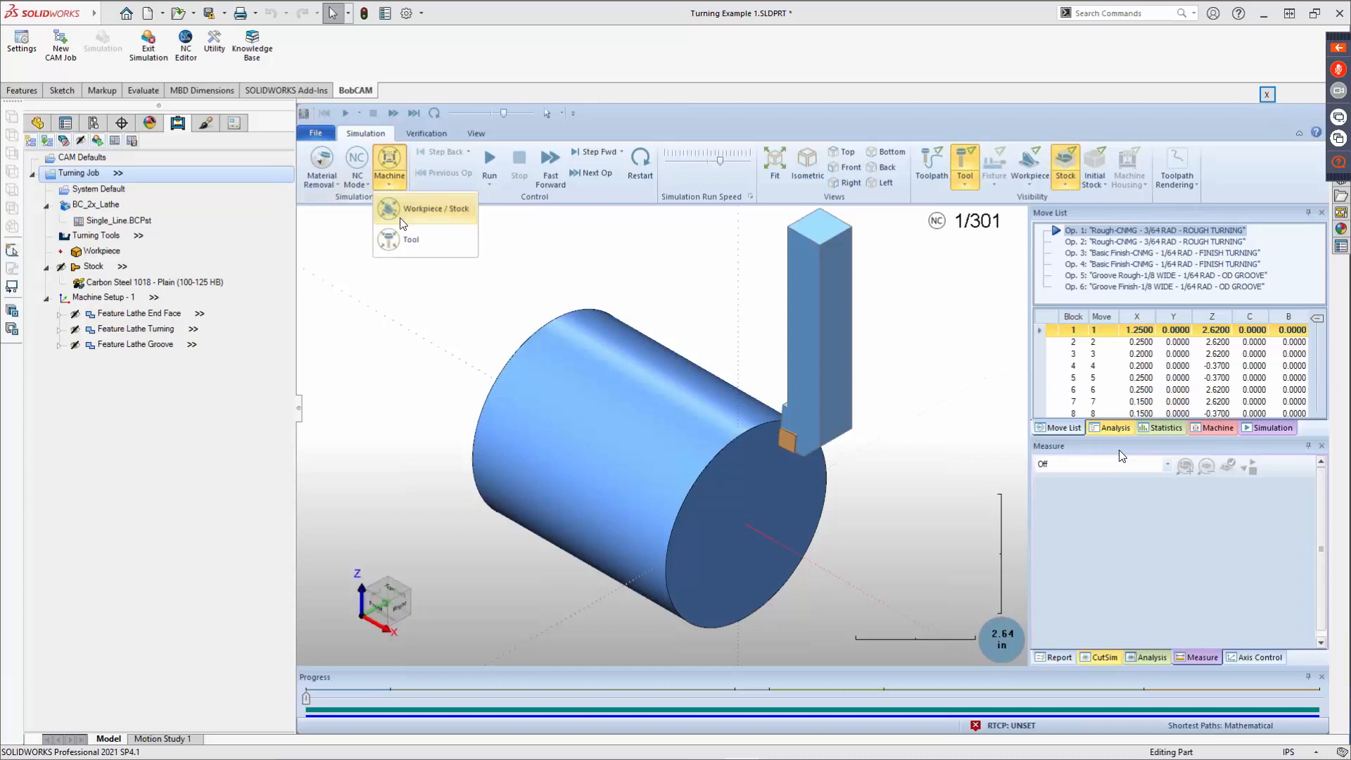
pyautogui.click(412, 225)
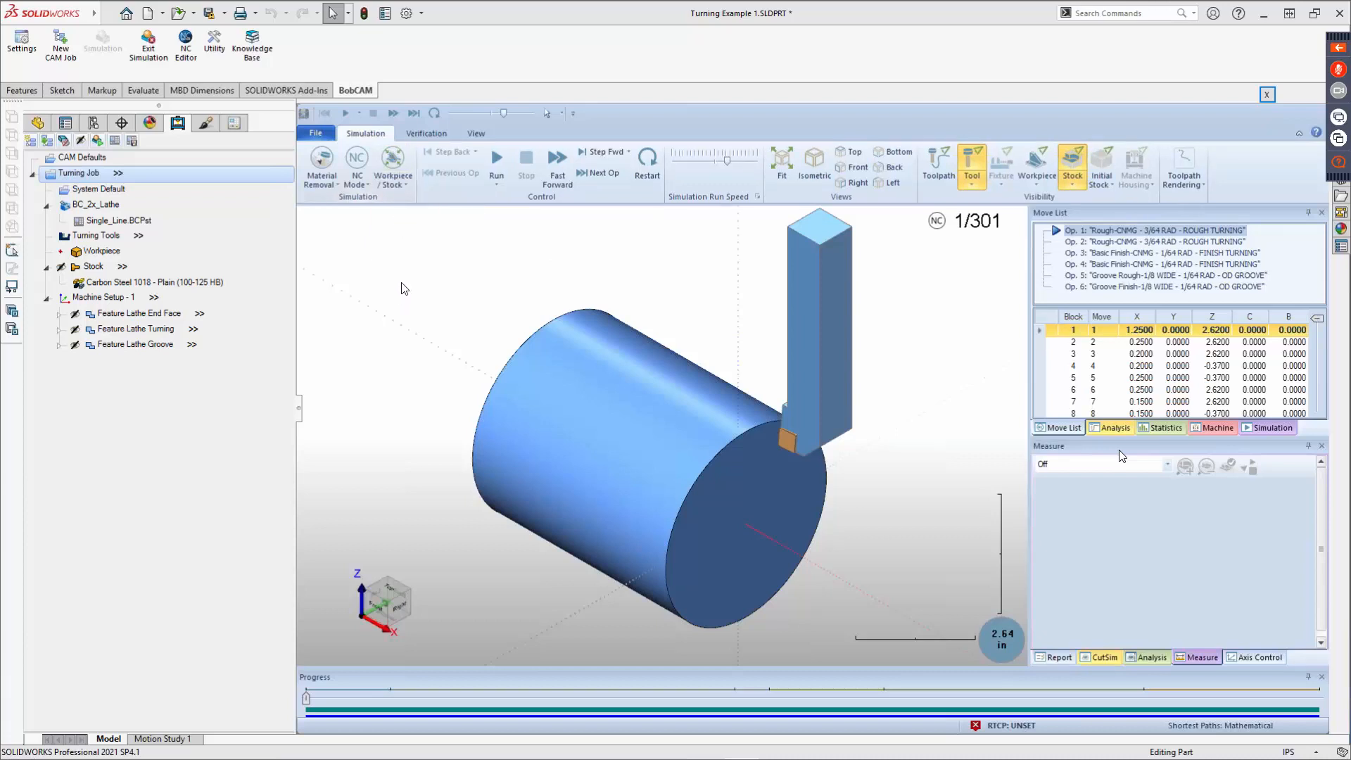
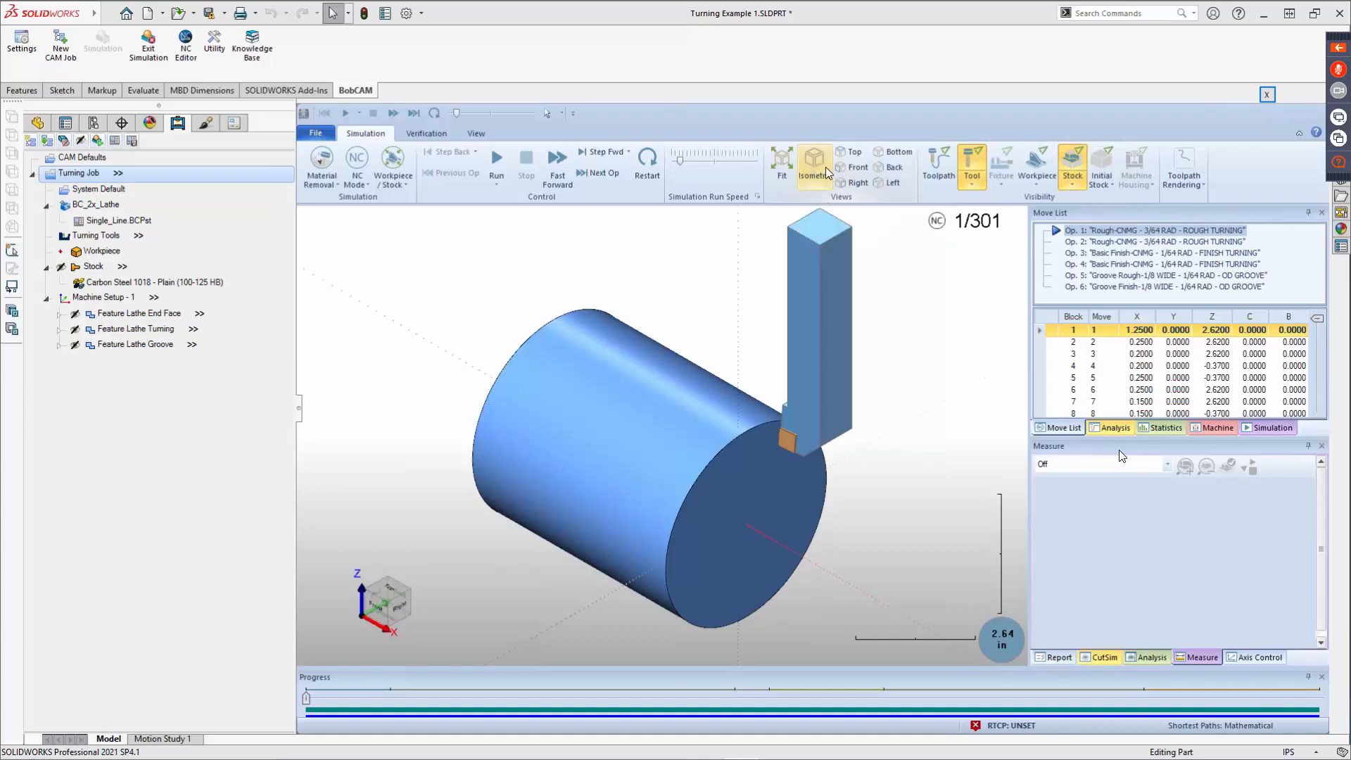
# Step: View the stock from the Front, return to Isometric, and toggle the toolpath display on and off
pyautogui.click(848, 169)
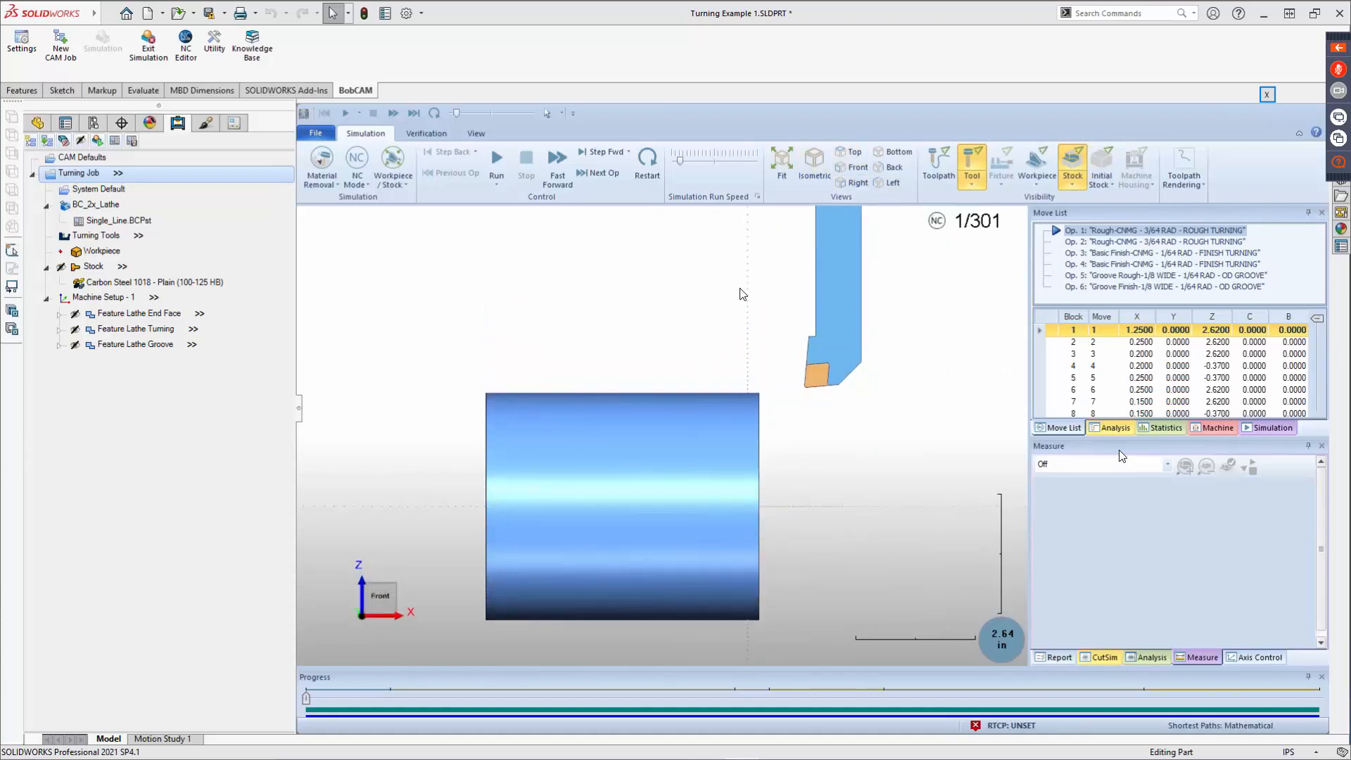
pyautogui.click(813, 169)
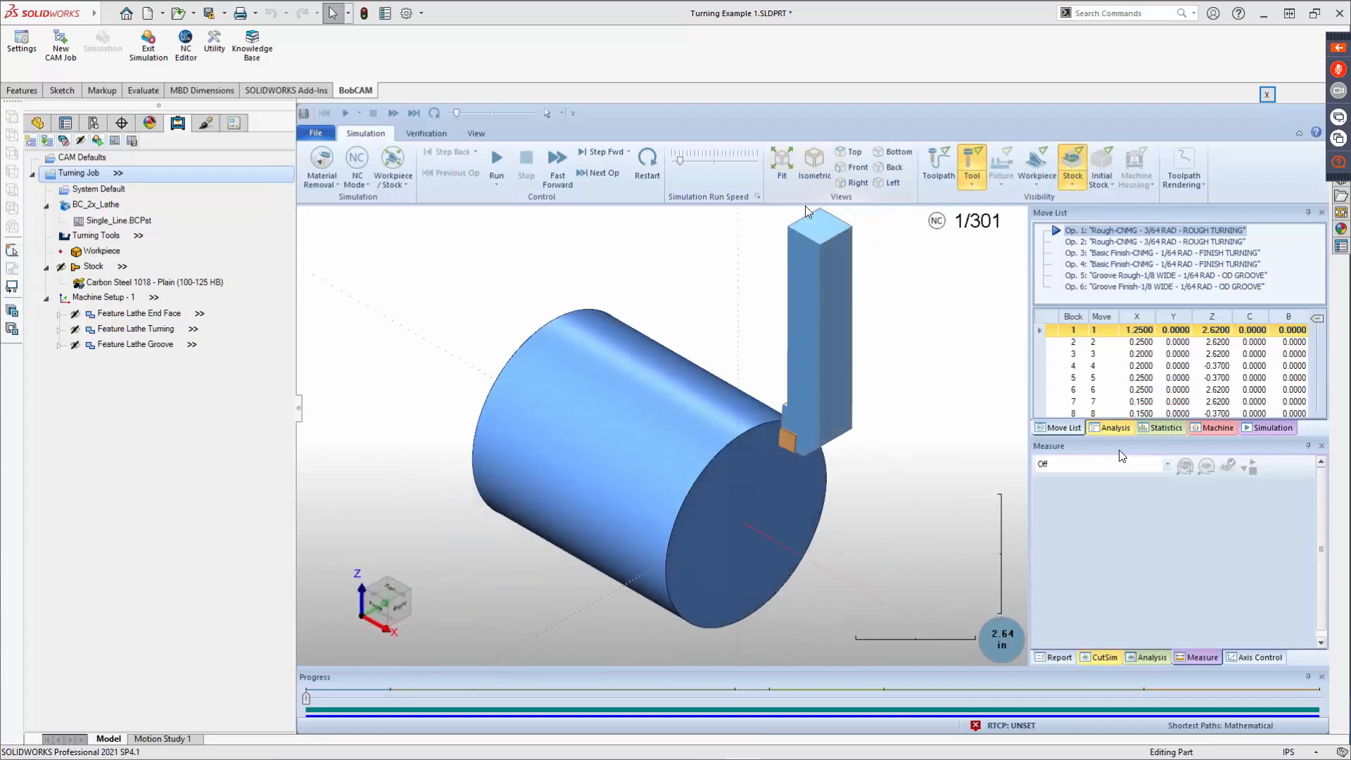
pyautogui.click(943, 175)
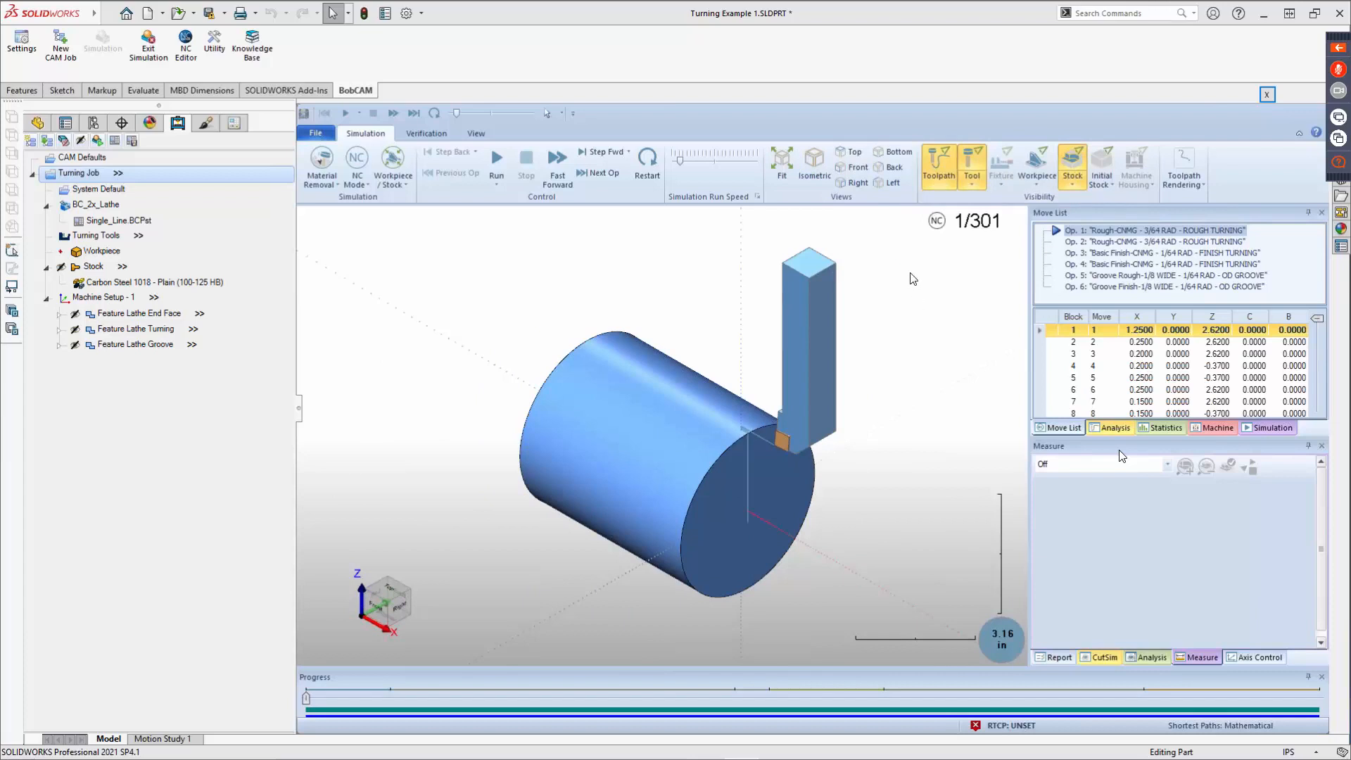
pyautogui.click(944, 177)
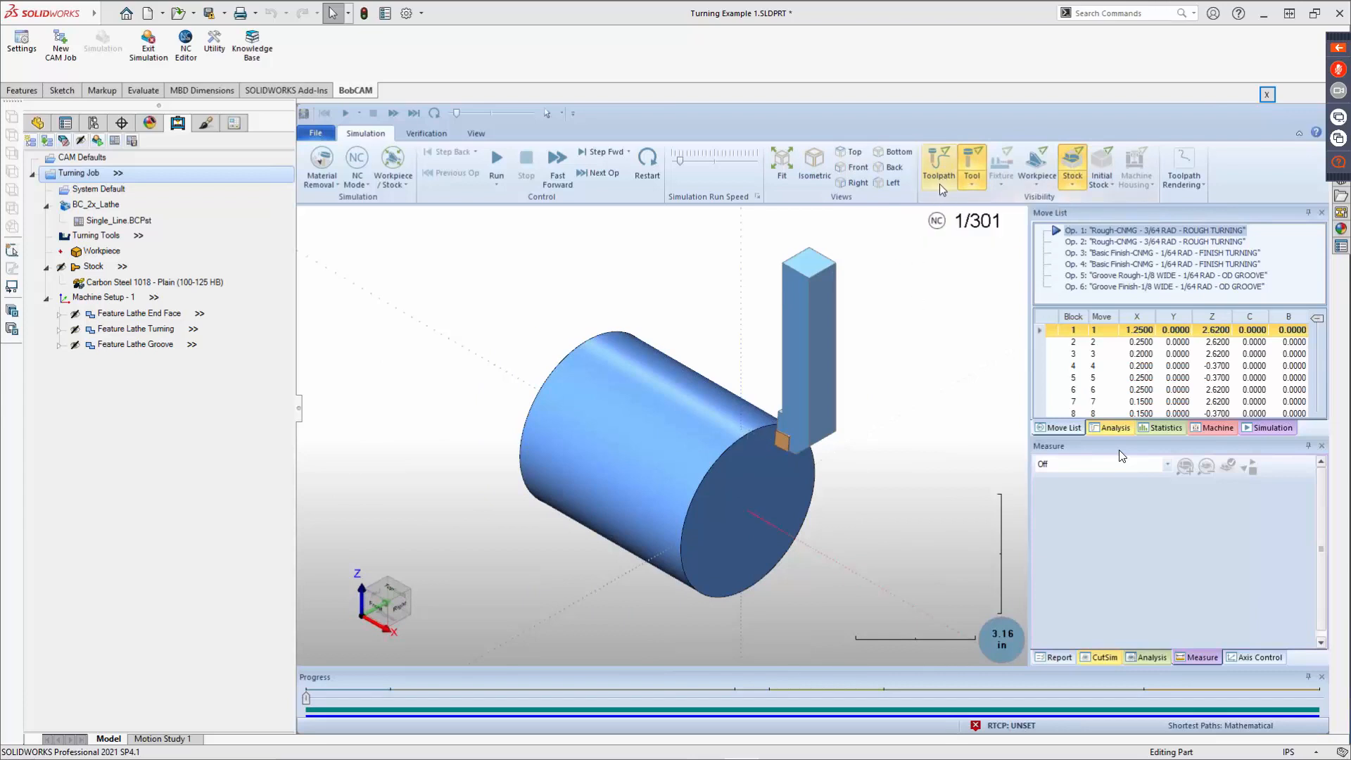
pyautogui.click(973, 181)
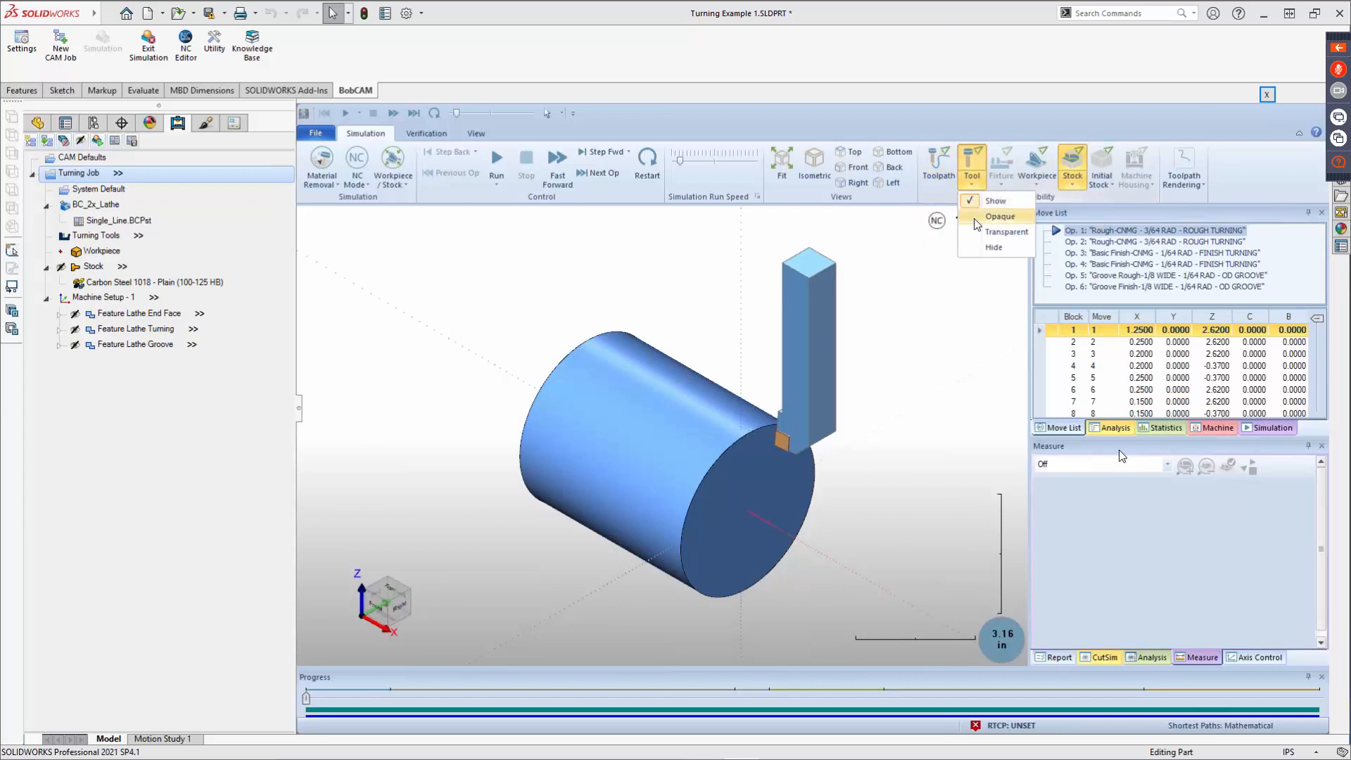
pyautogui.click(973, 181)
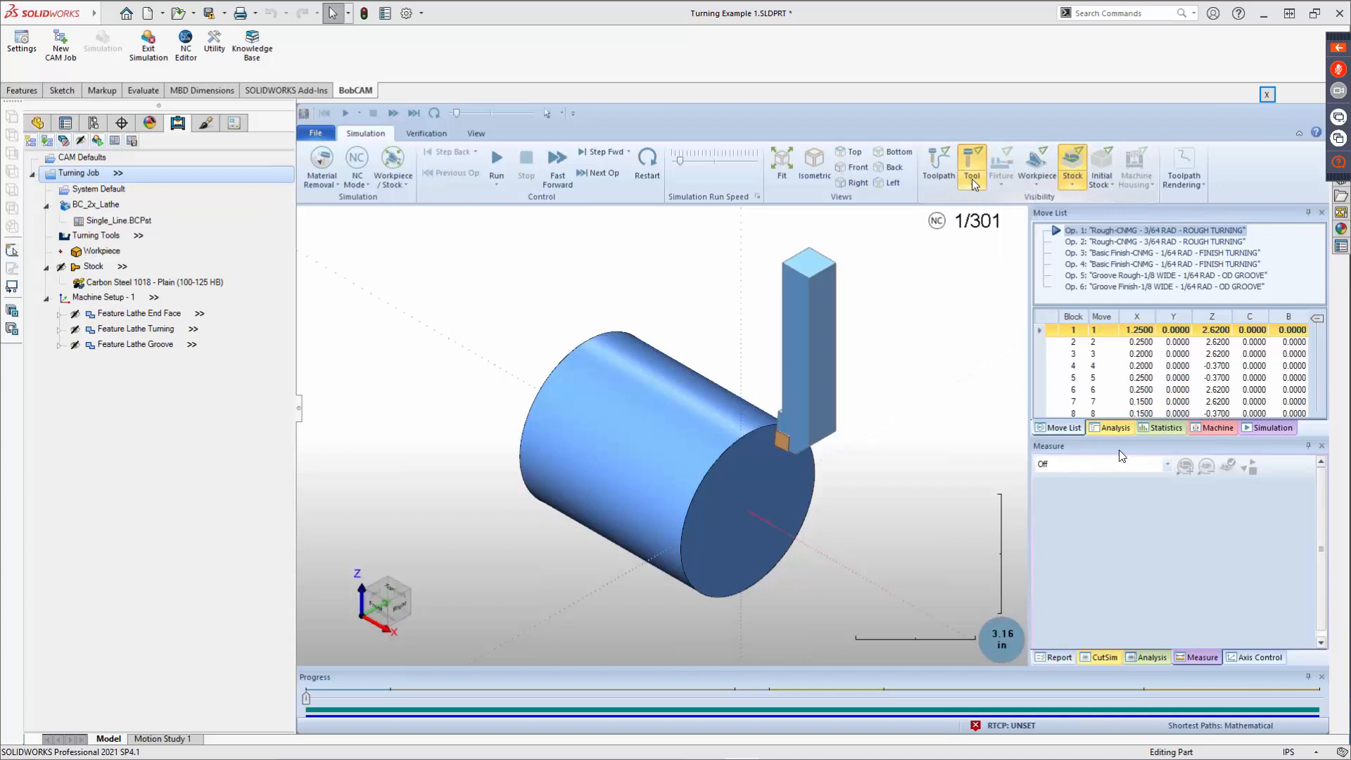
# Step: Show the workpiece together with the solid stock, and hide it again
pyautogui.click(1039, 182)
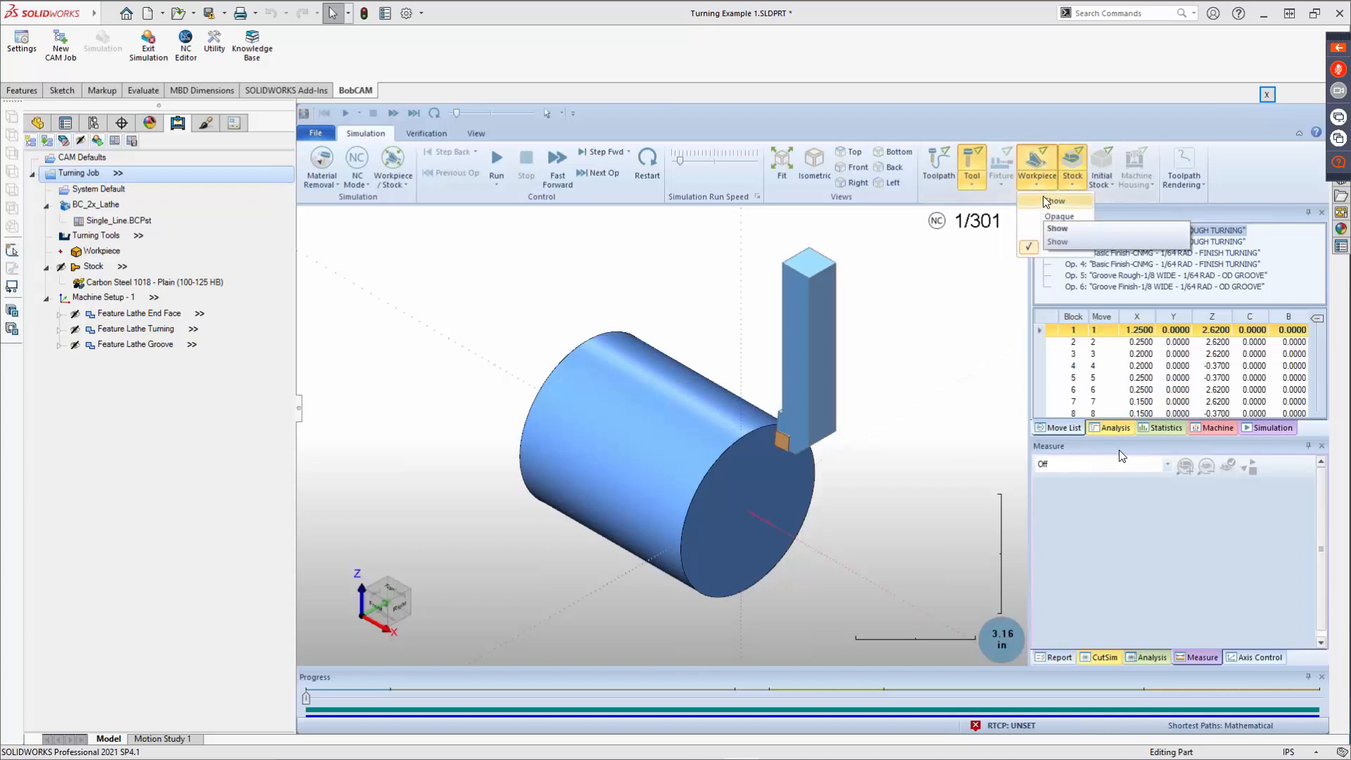
pyautogui.click(1045, 200)
pyautogui.click(1034, 184)
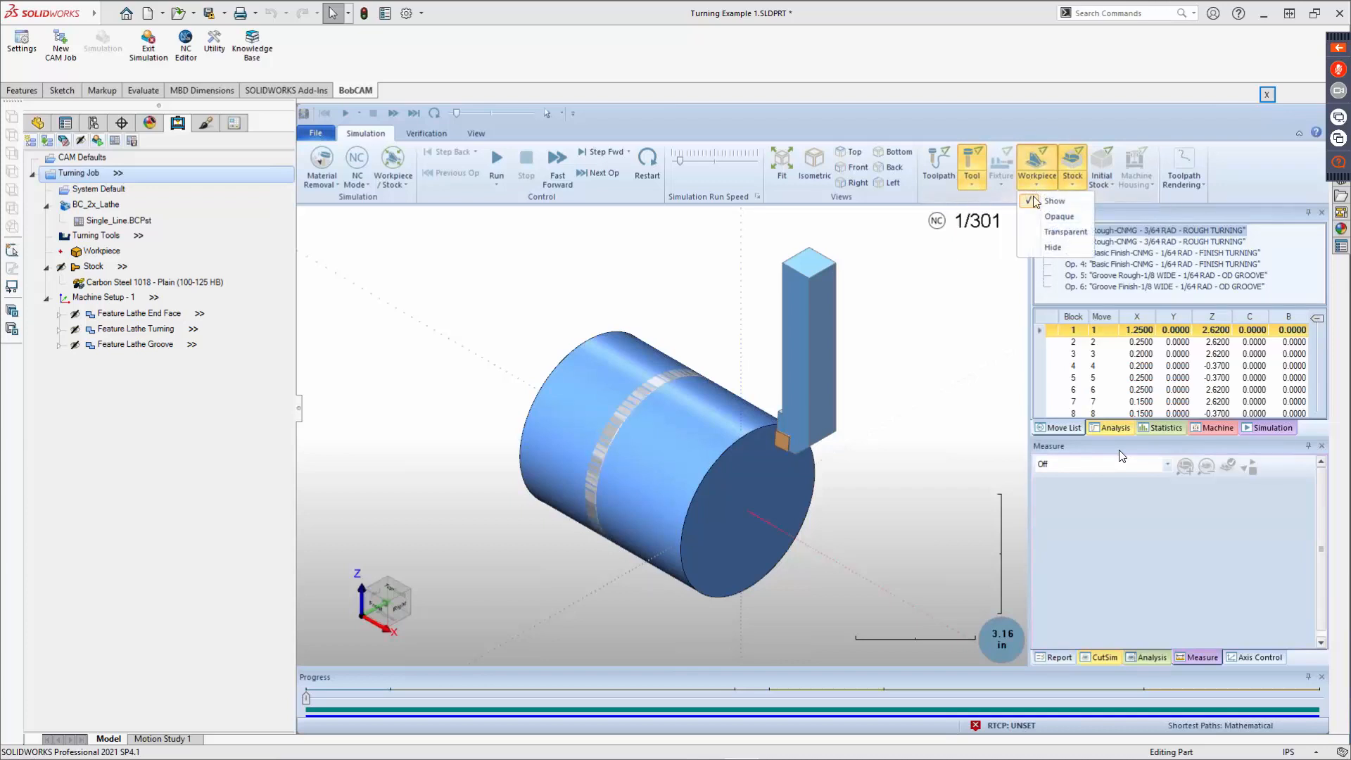
pyautogui.click(1035, 246)
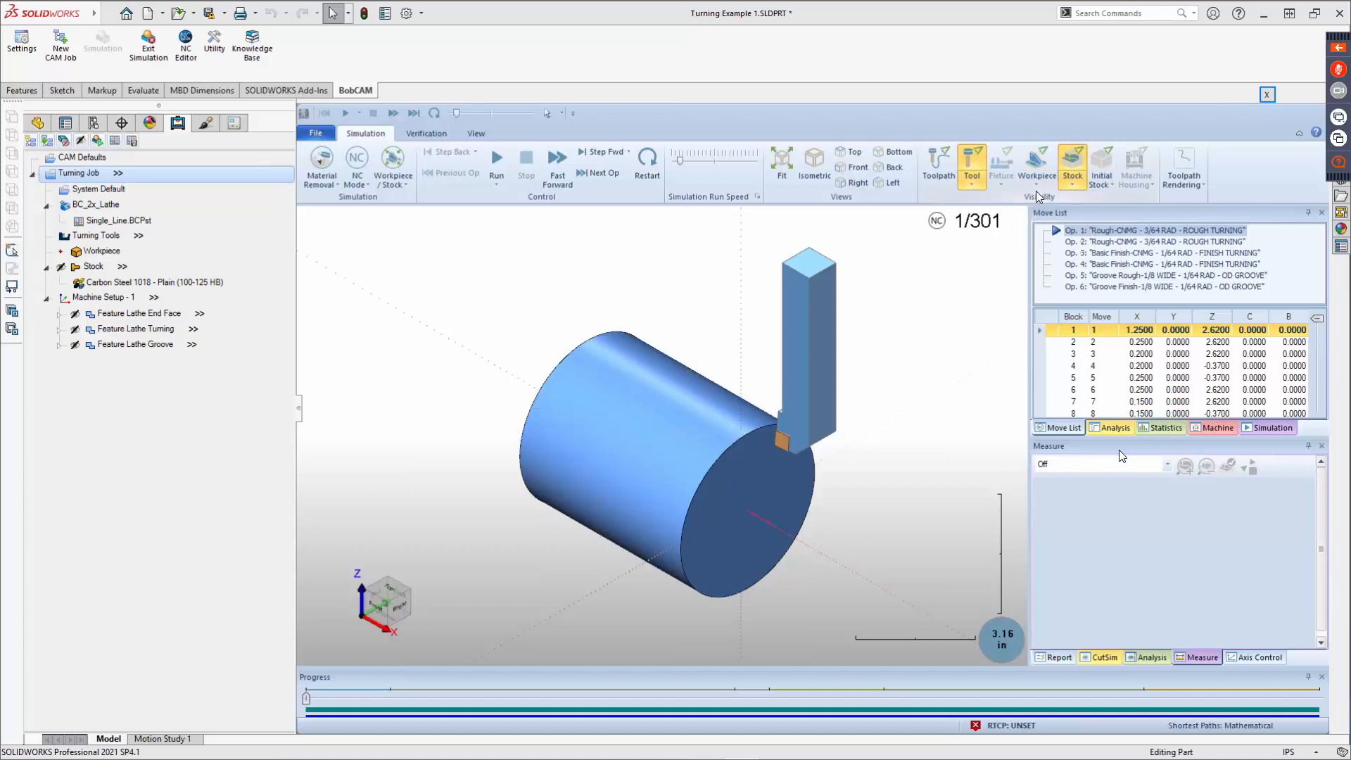
# Step: Show the workpiece through transparent stock, and return the stock's visibility to Show
pyautogui.click(1072, 183)
pyautogui.click(1074, 232)
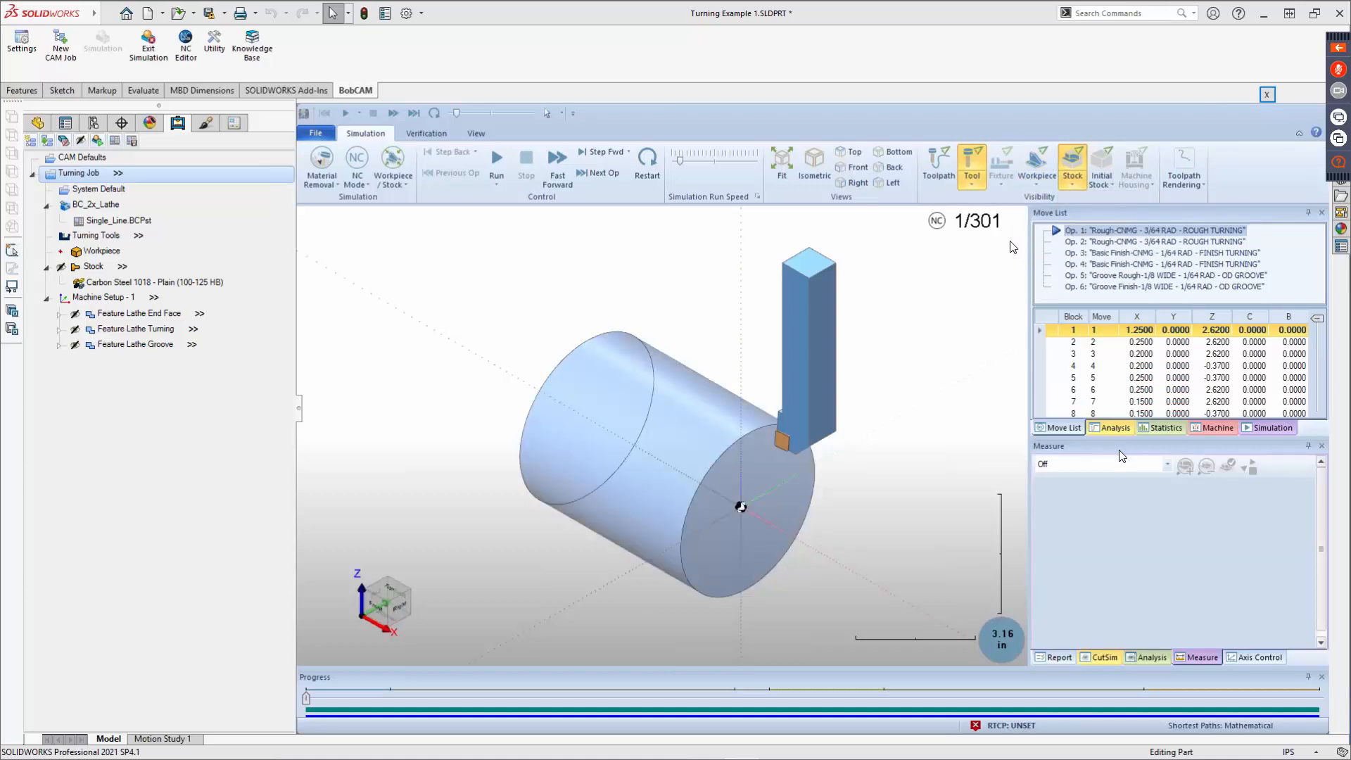
pyautogui.click(1027, 176)
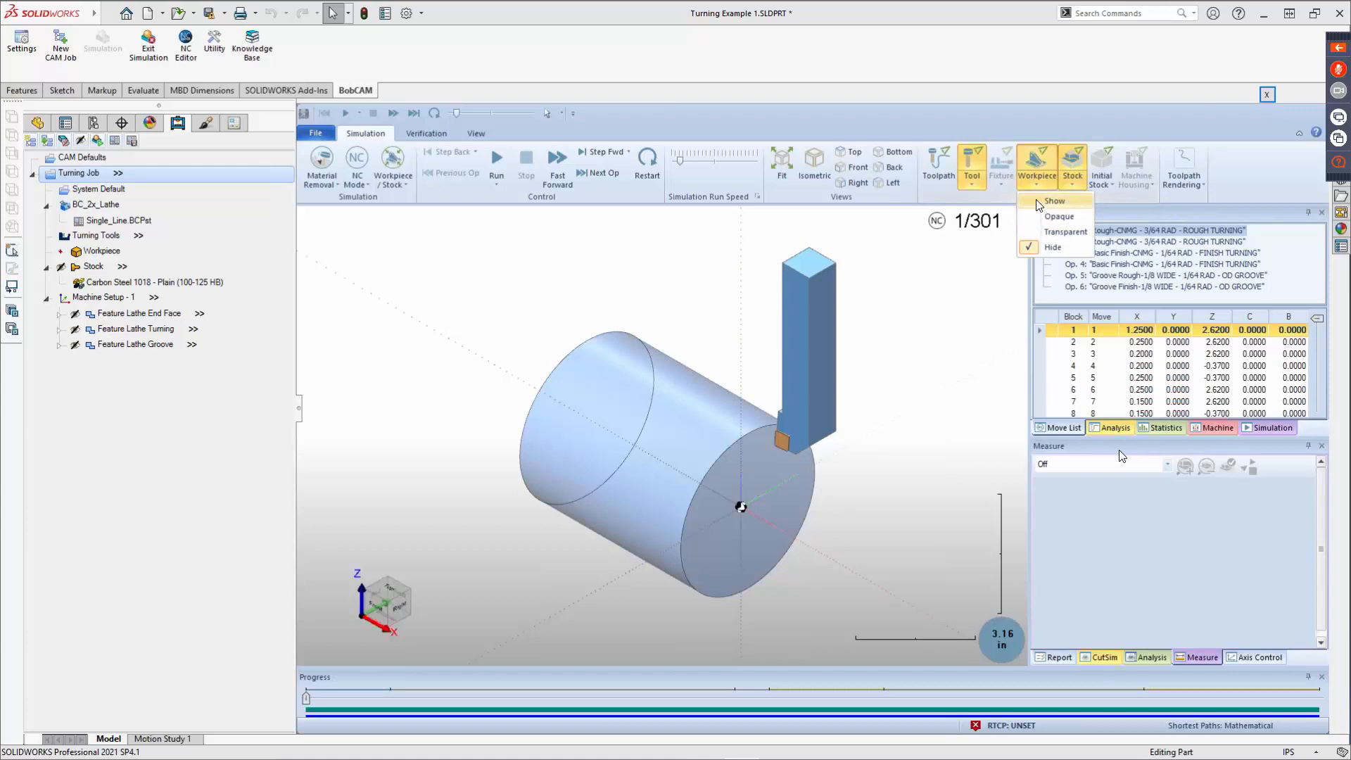
pyautogui.click(1036, 200)
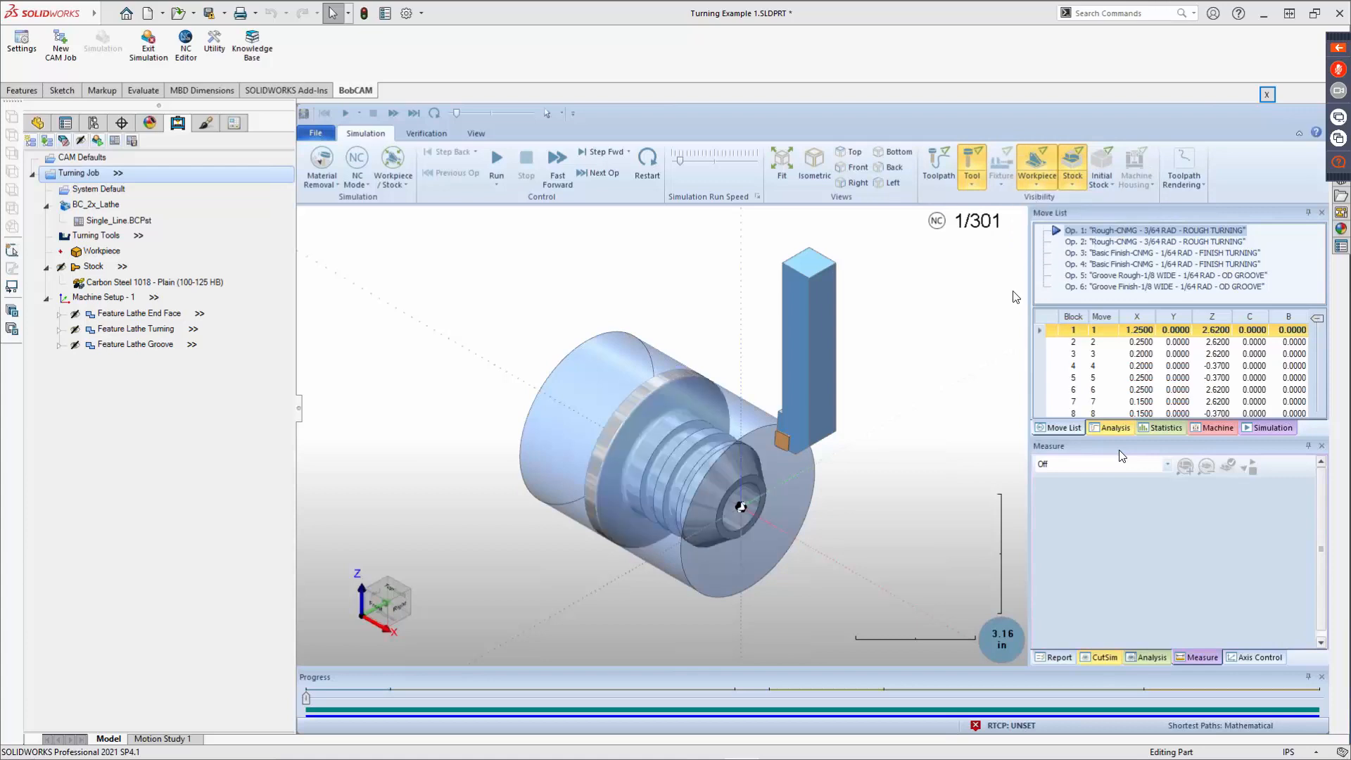
pyautogui.click(1071, 183)
pyautogui.click(1075, 202)
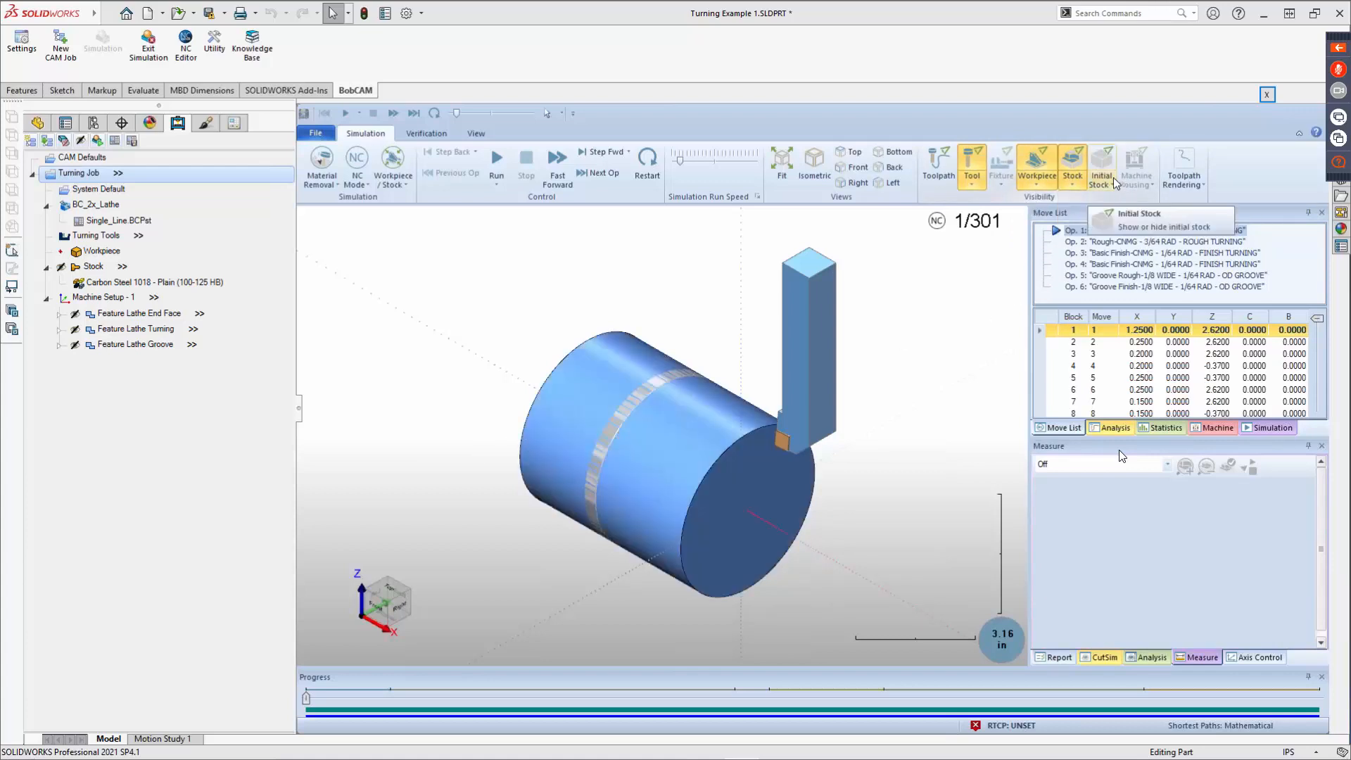
# Step: Turn on the toolpath display and review its rendering options, including Segment
pyautogui.click(1194, 183)
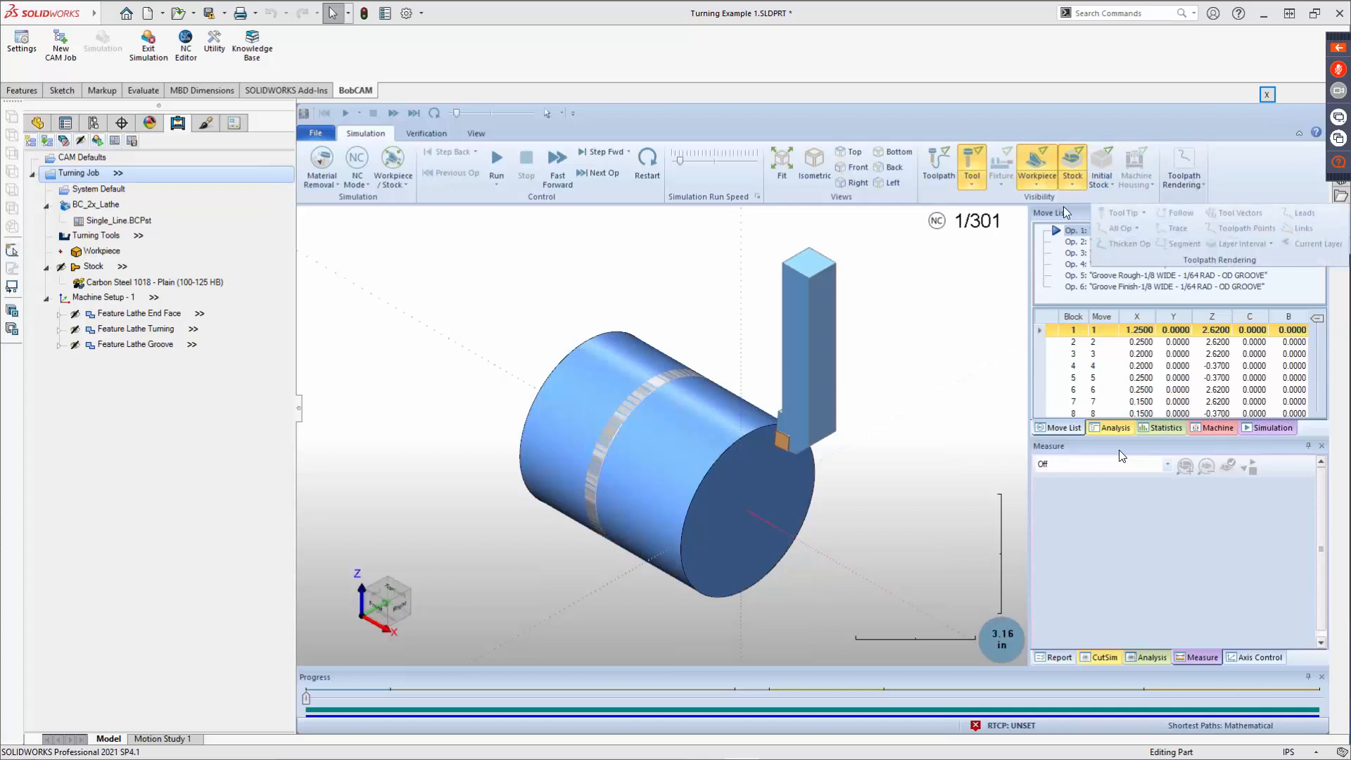
pyautogui.click(942, 182)
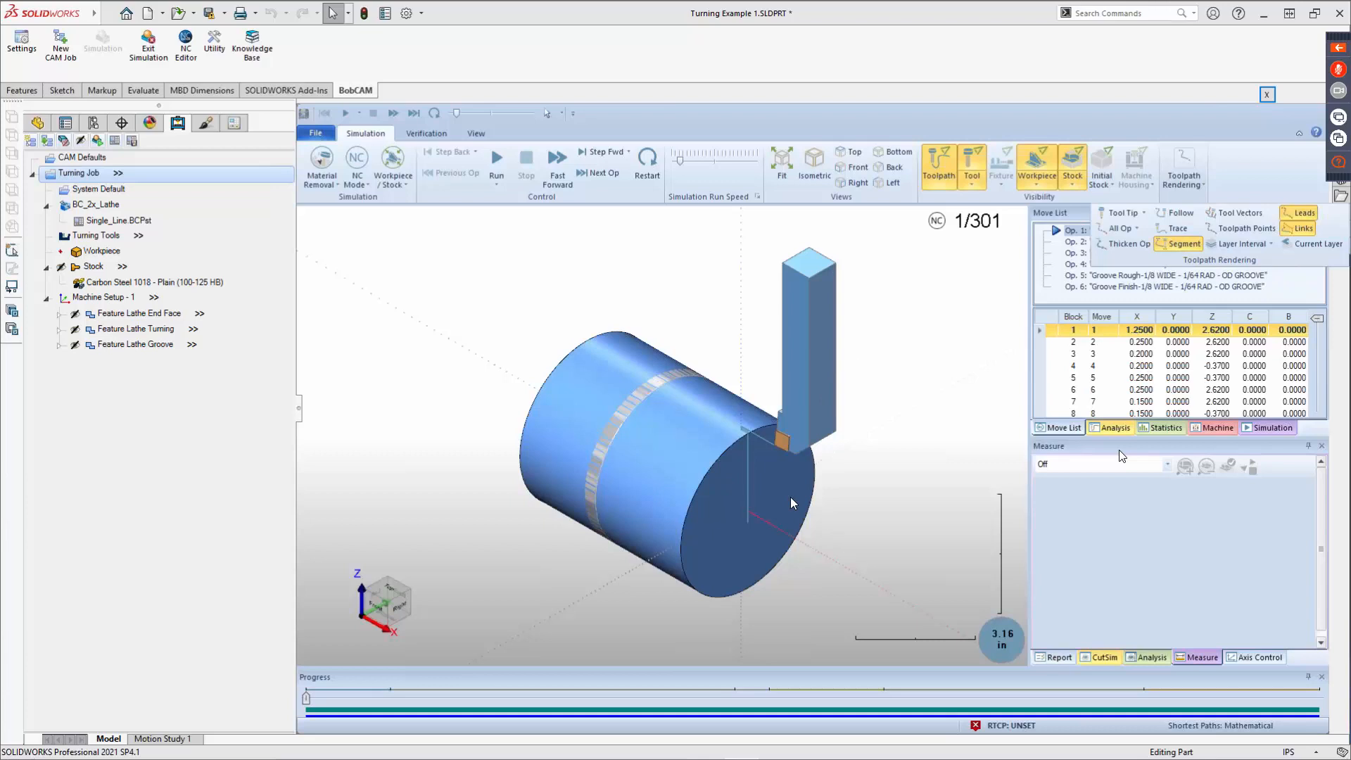
pyautogui.click(1178, 244)
pyautogui.click(966, 296)
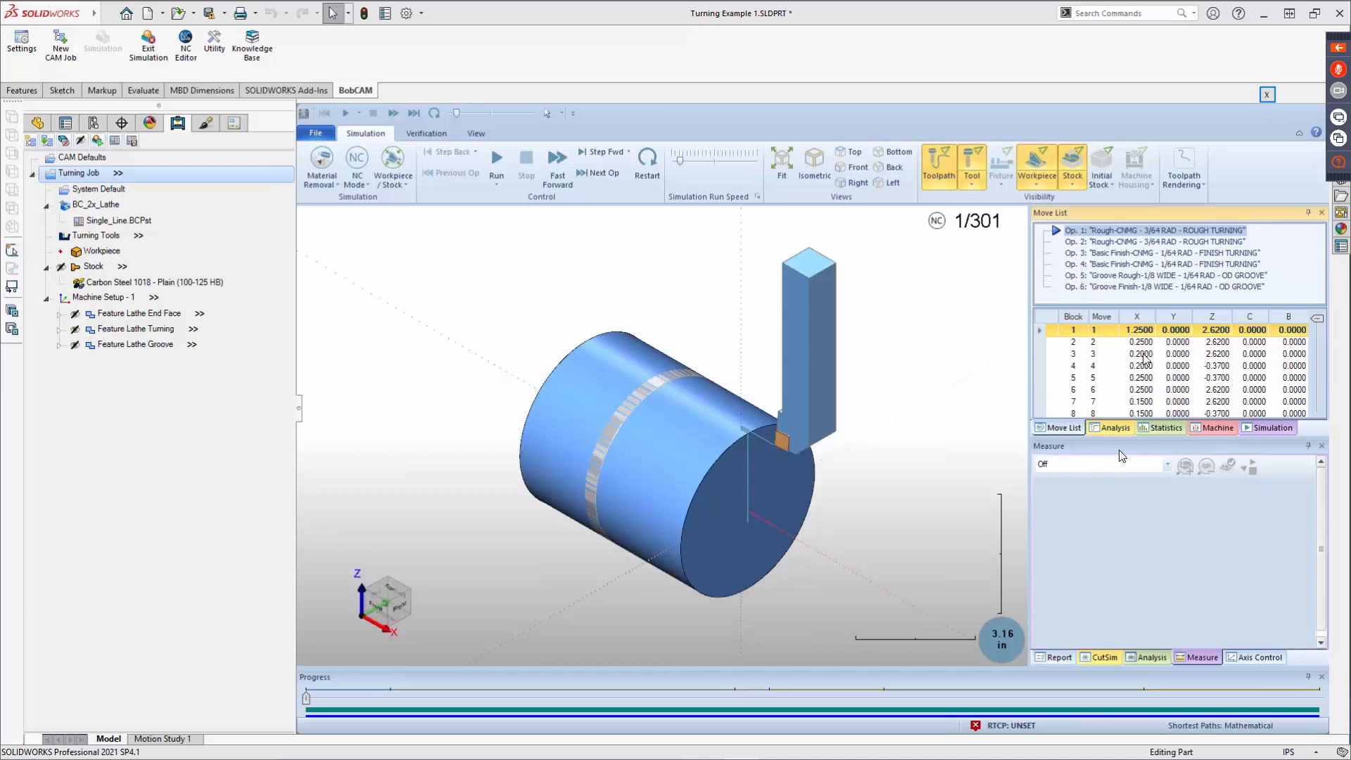
# Step: Step through the rough turning moves in the Move List, jump to the Groove Rough operation, and restart the simulation
pyautogui.scroll(-16, 1147, 357)
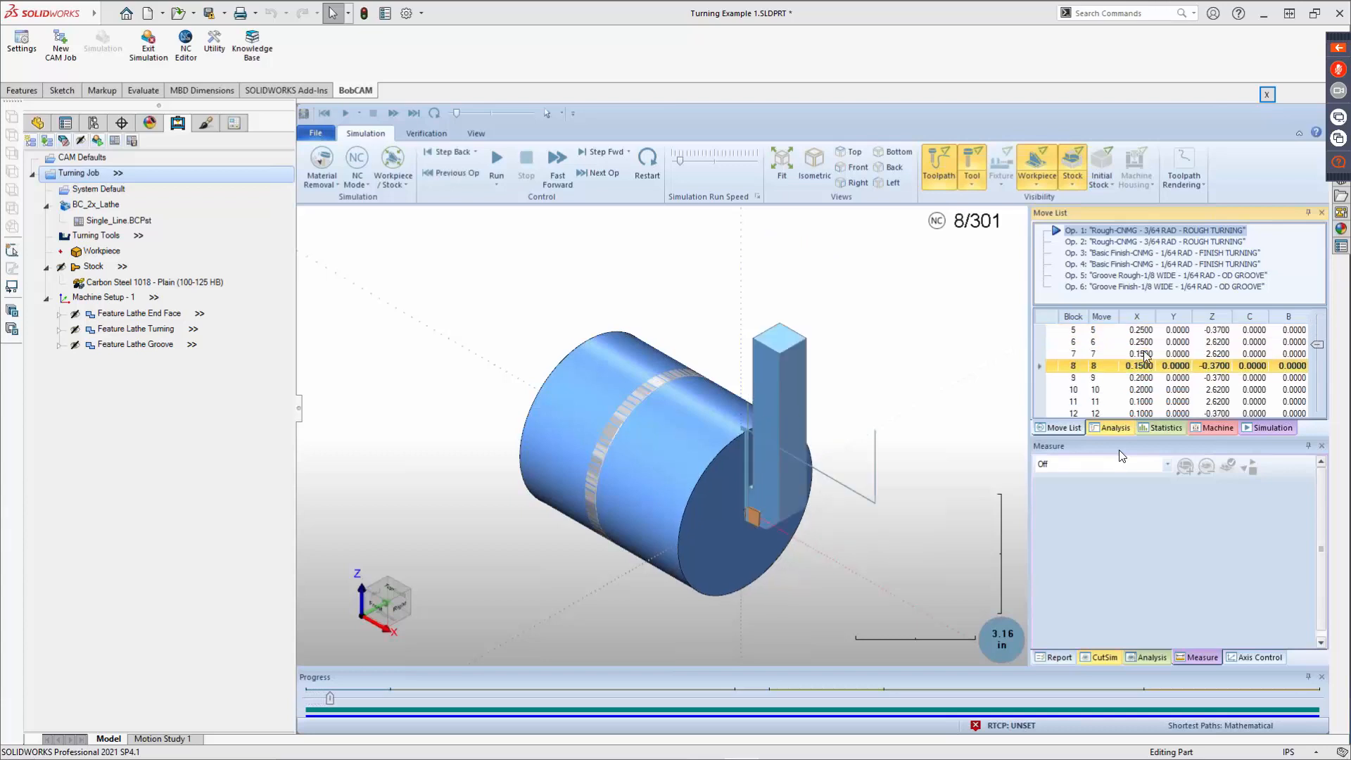
pyautogui.scroll(-13, 1145, 361)
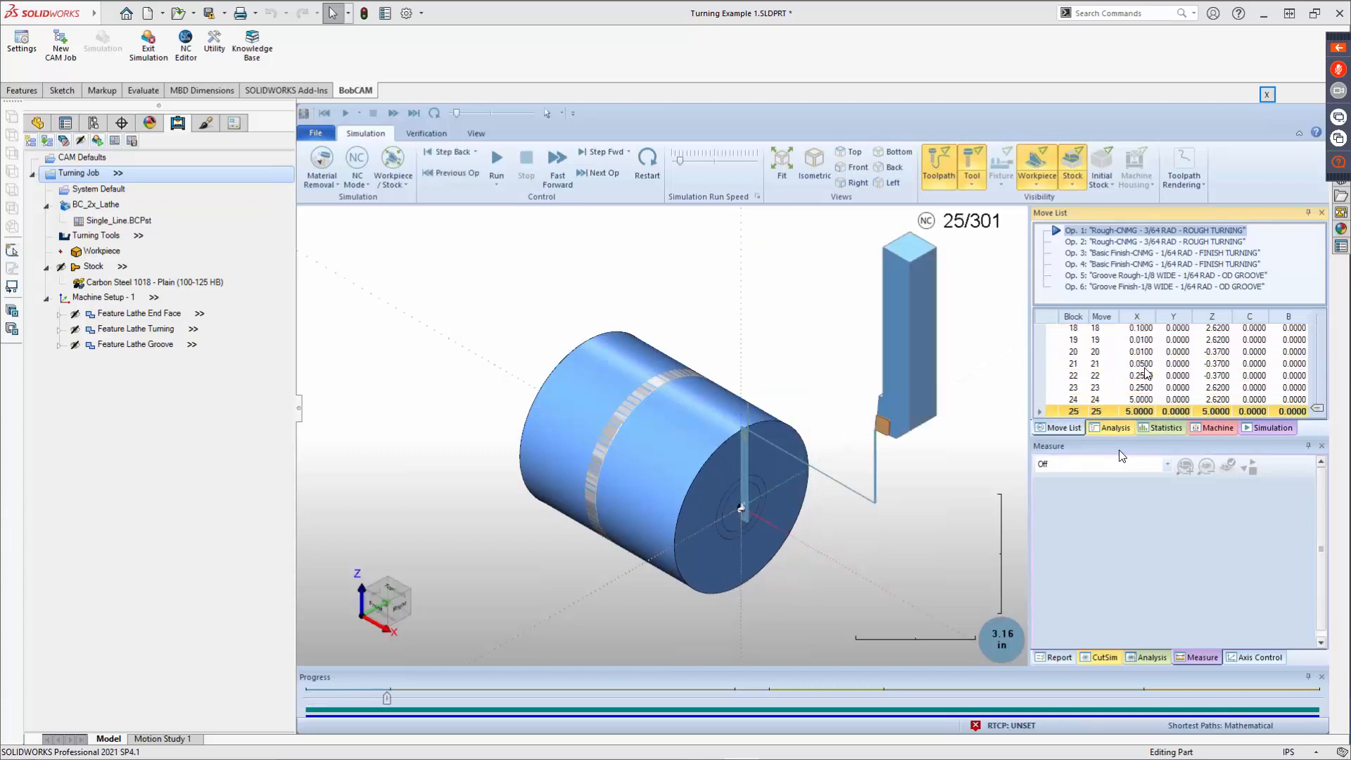
pyautogui.scroll(-8, 1145, 379)
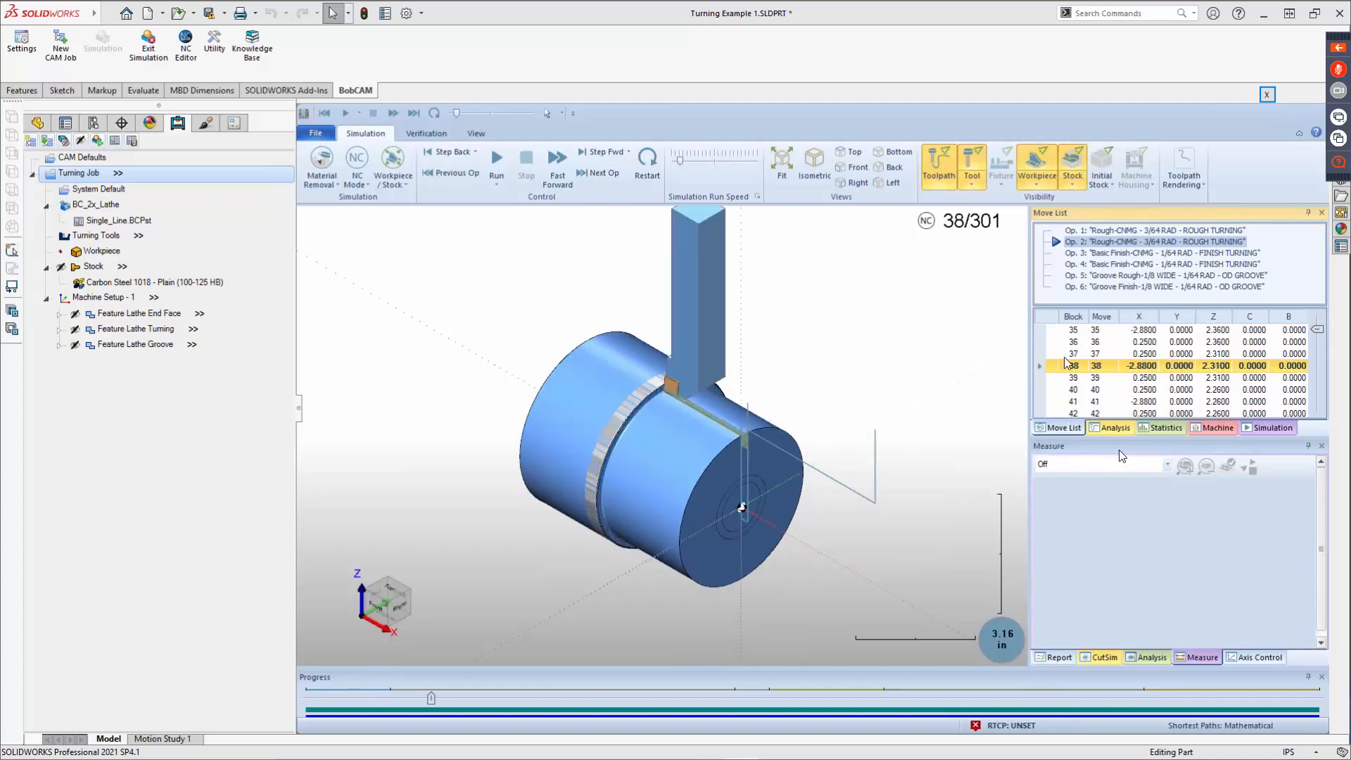
pyautogui.click(647, 164)
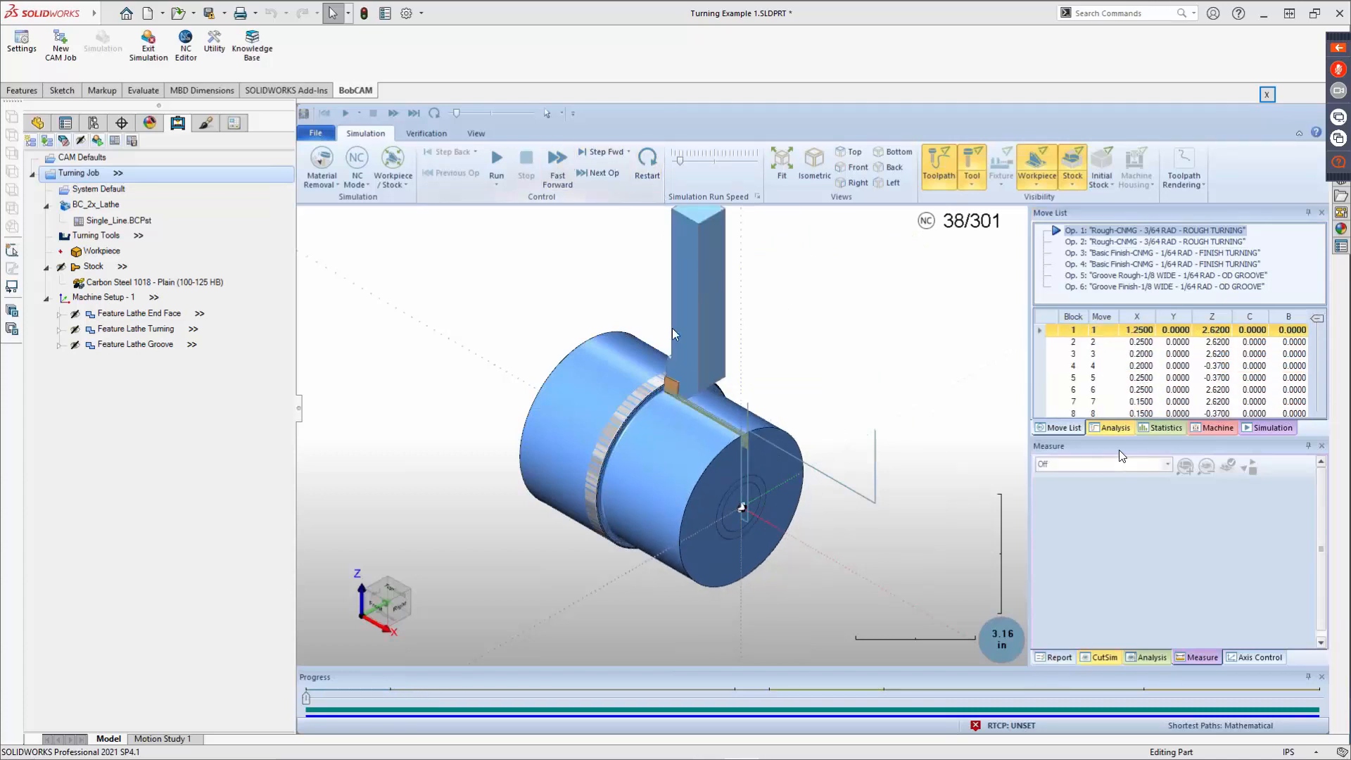
pyautogui.click(1071, 276)
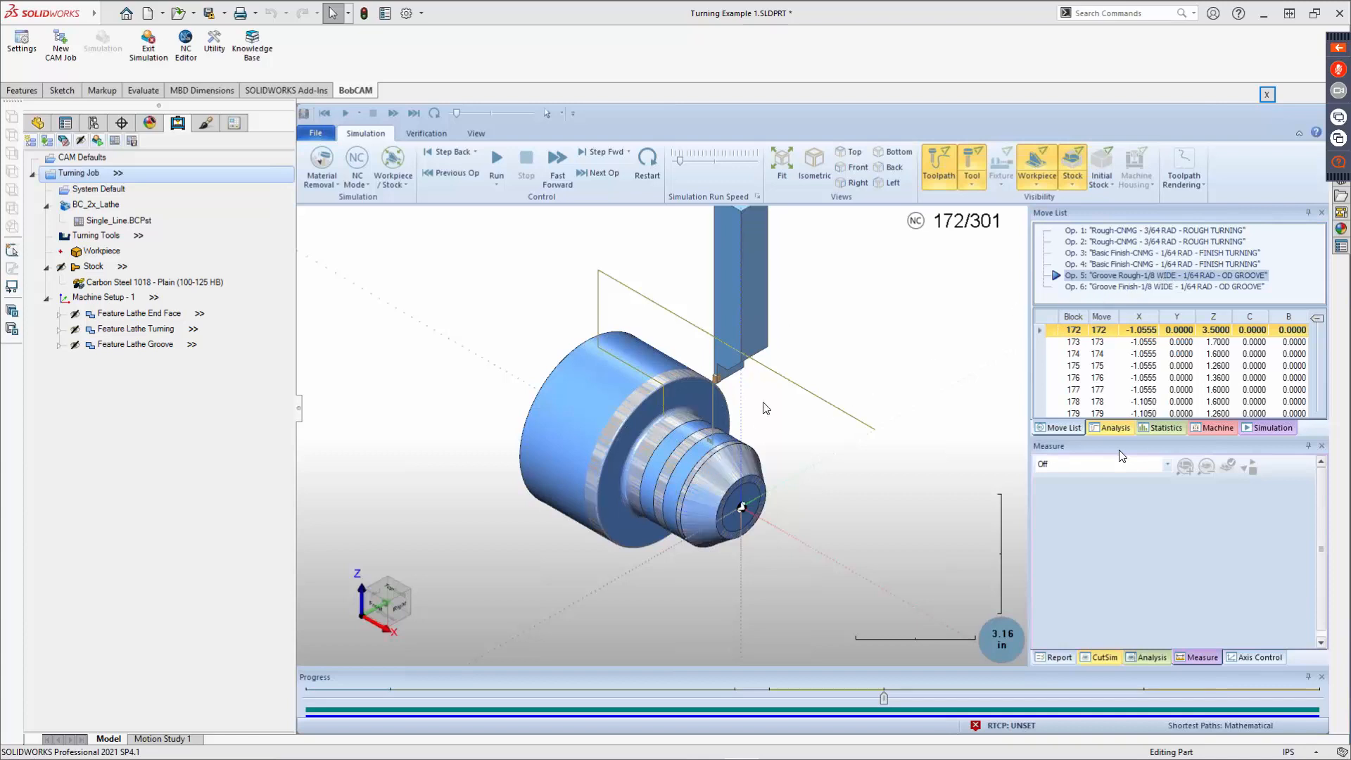
pyautogui.click(647, 162)
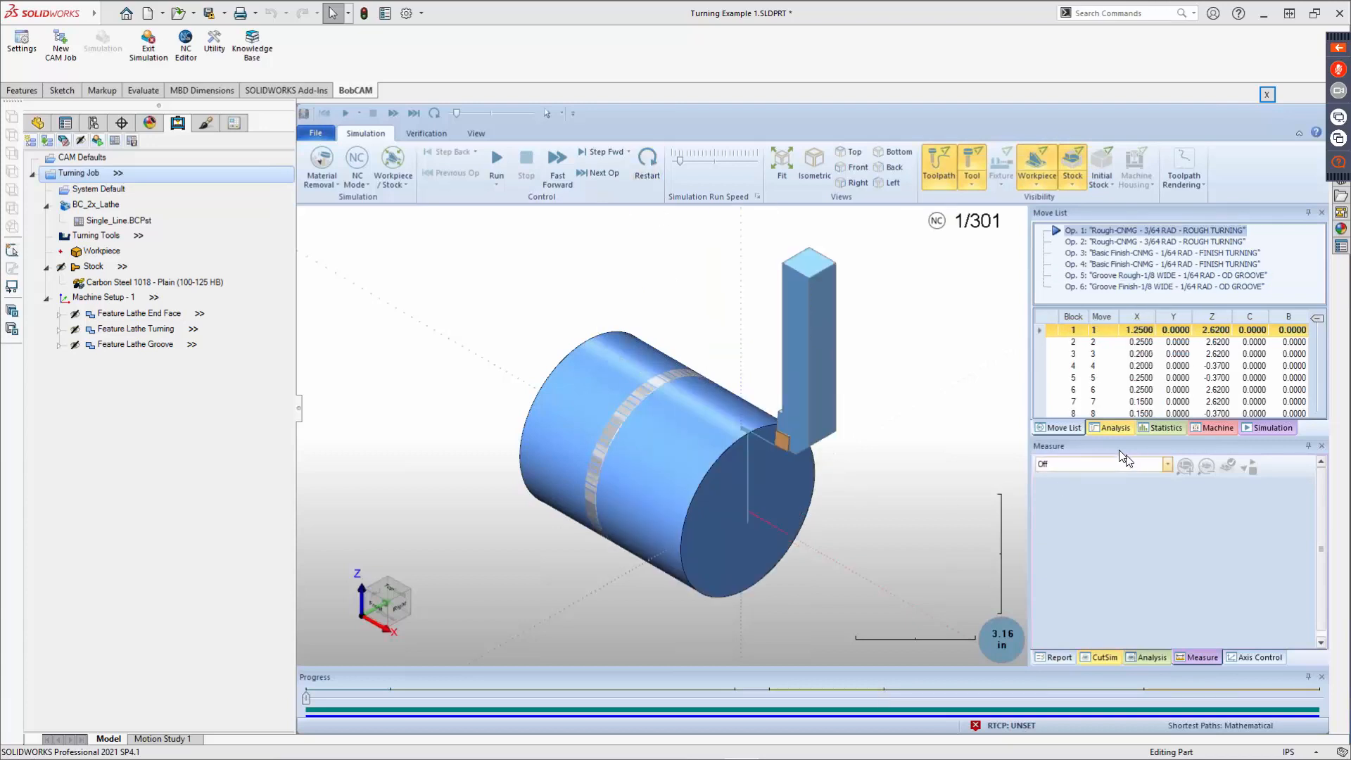
# Step: Review the available modes of the simulation's Measure tool, leaving it off
pyautogui.click(1104, 473)
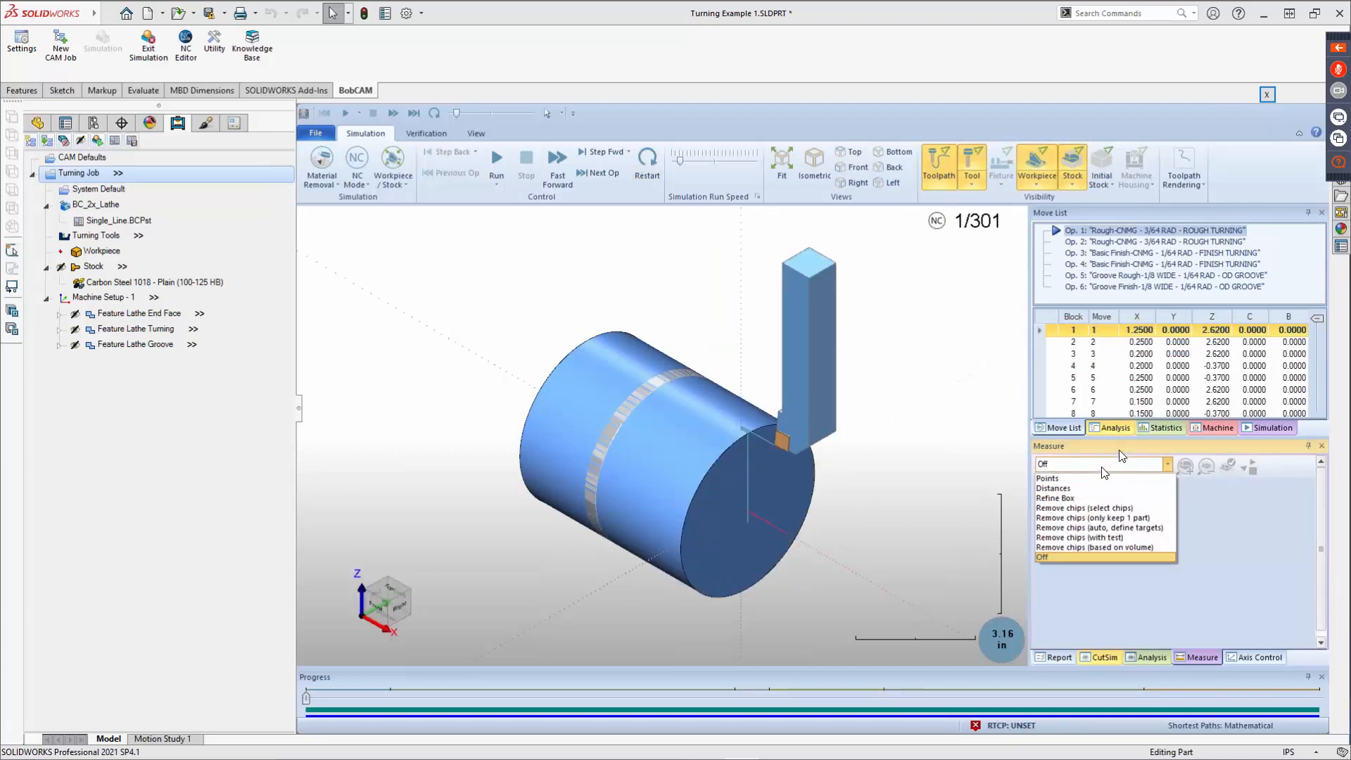
pyautogui.click(1101, 461)
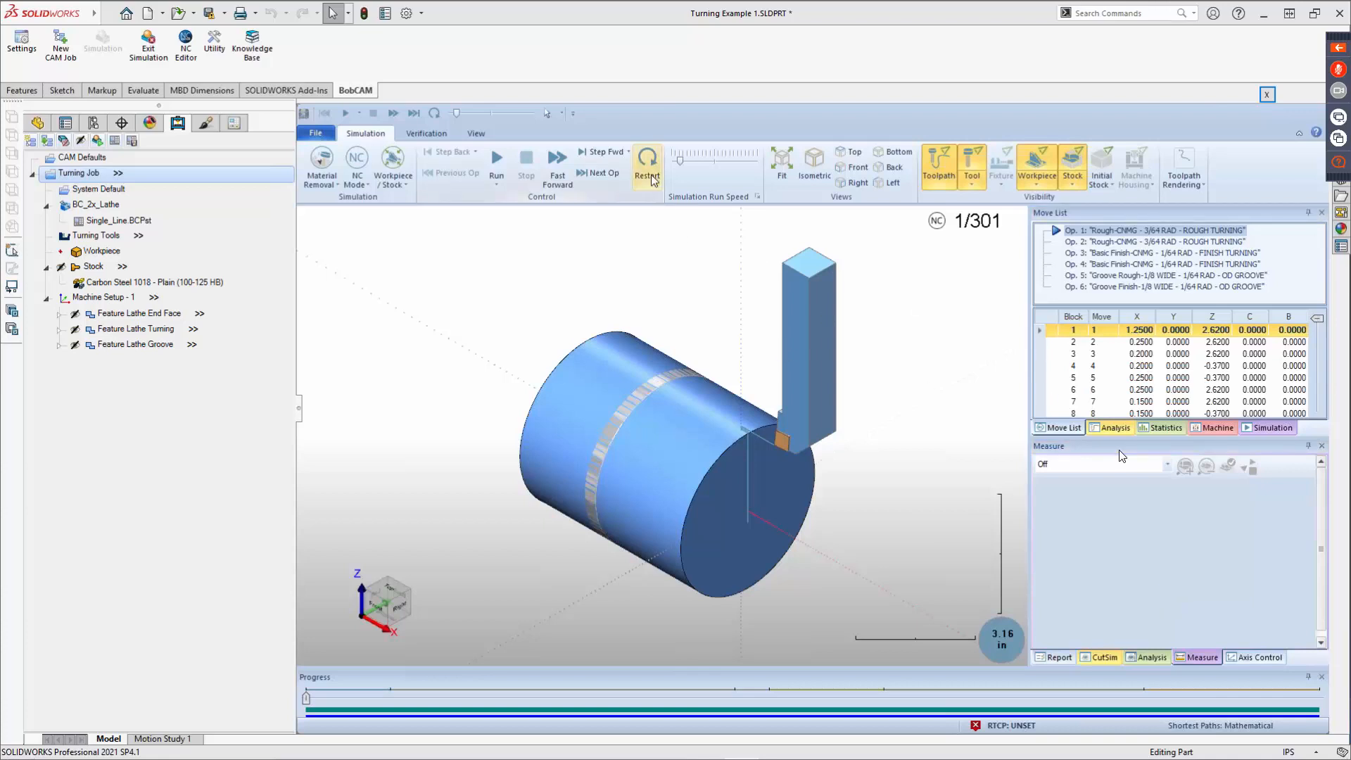
# Step: Play the simulation from the first rough turning through the Groove Finish operation, inspect the cuts up close, and exit the simulation
pyautogui.click(500, 163)
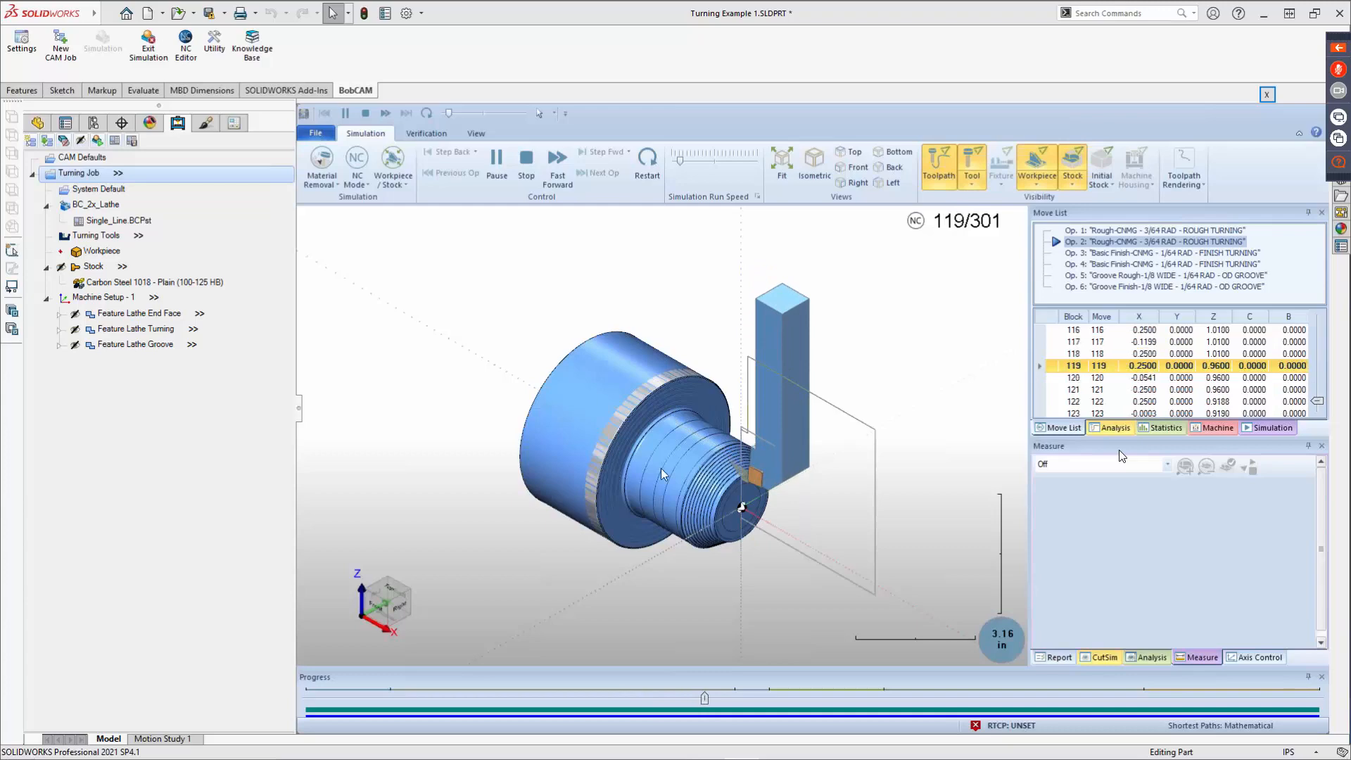
pyautogui.scroll(3, 697, 443)
pyautogui.scroll(-2, 704, 445)
pyautogui.scroll(1, 709, 447)
pyautogui.moveTo(712, 447); pyautogui.dragTo(598, 428, button='middle')
pyautogui.moveTo(652, 388); pyautogui.dragTo(585, 410, button='middle')
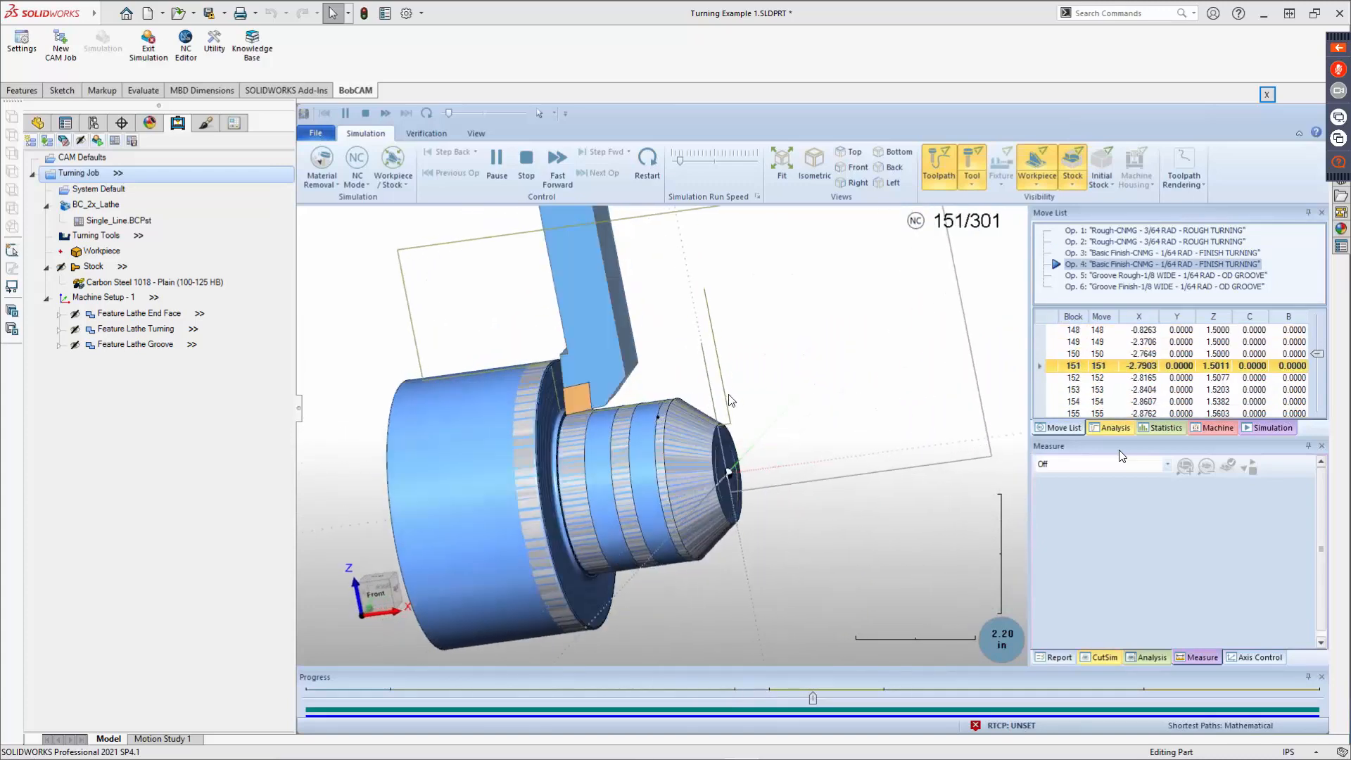
pyautogui.scroll(4, 543, 399)
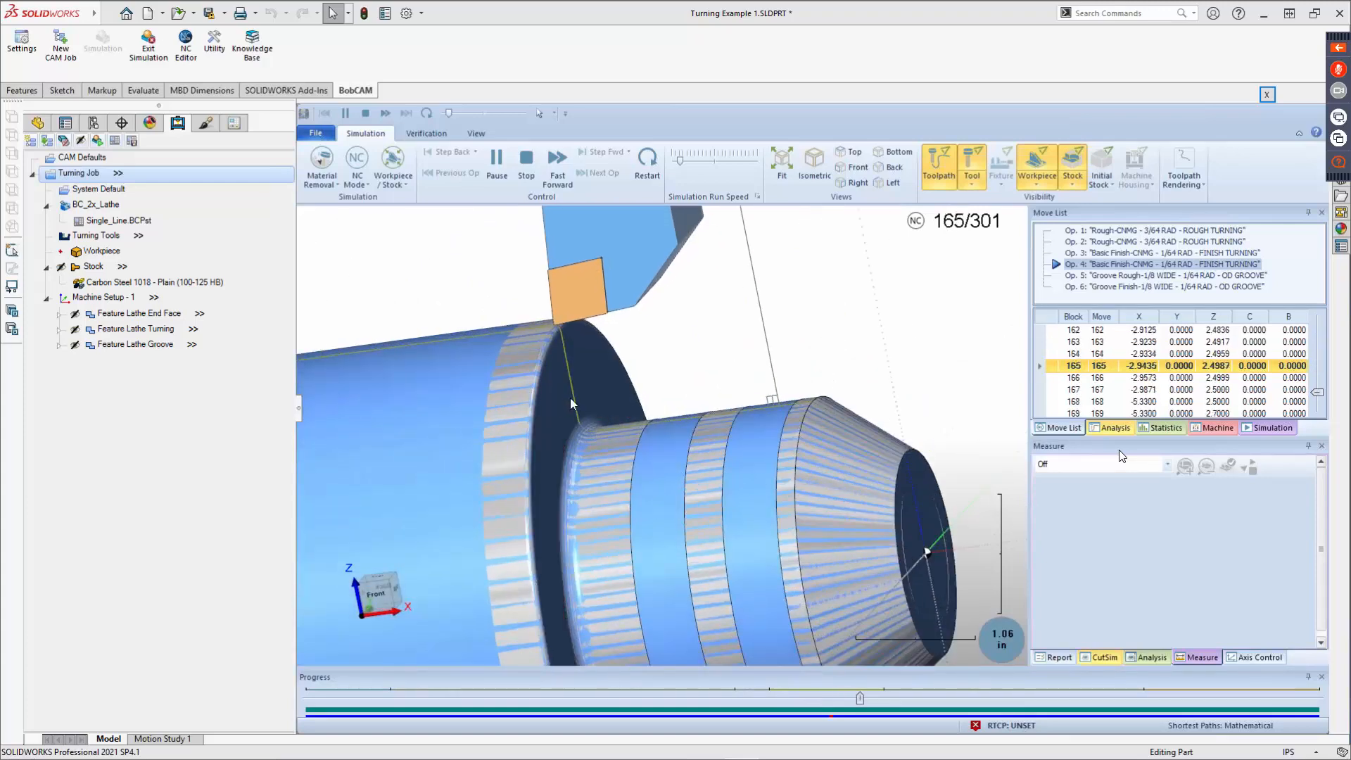
pyautogui.scroll(-3, 585, 437)
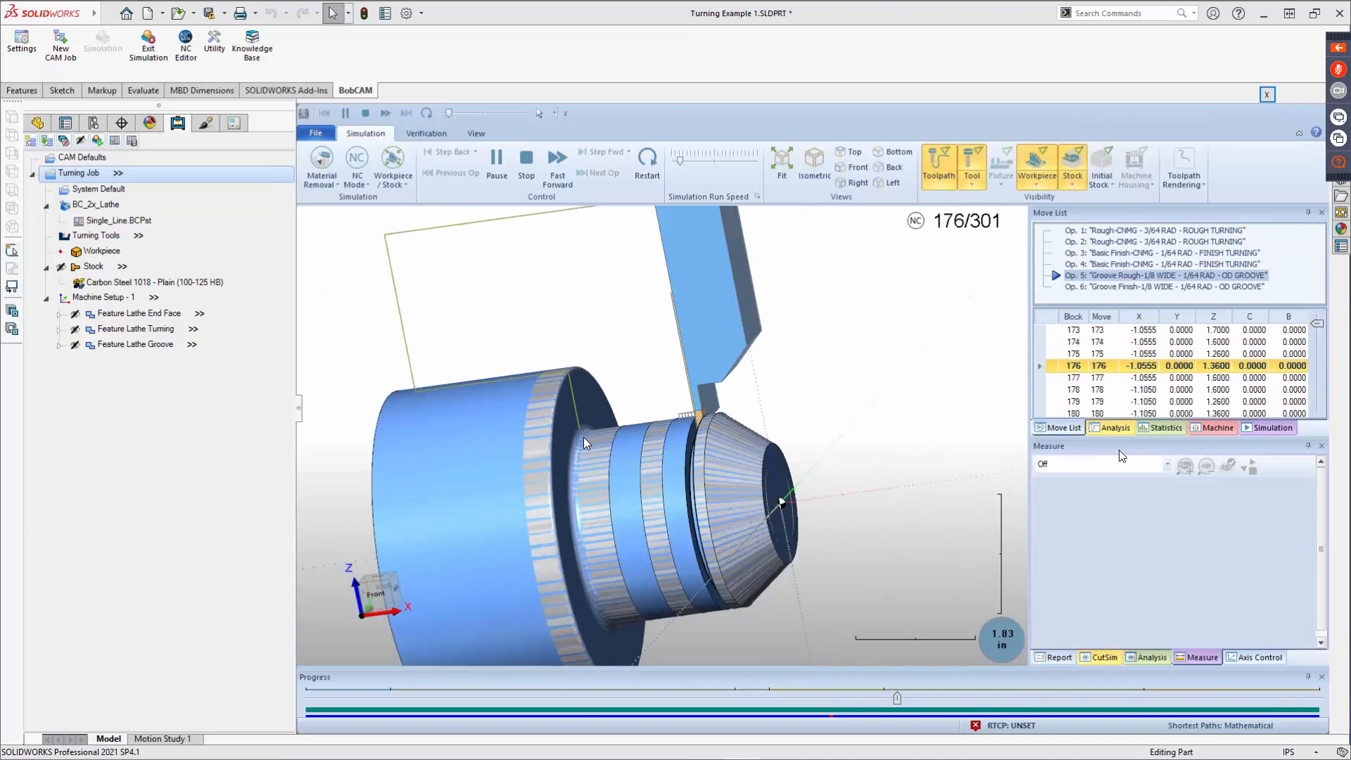
pyautogui.scroll(2, 585, 437)
pyautogui.moveTo(621, 445); pyautogui.dragTo(666, 439, button='middle')
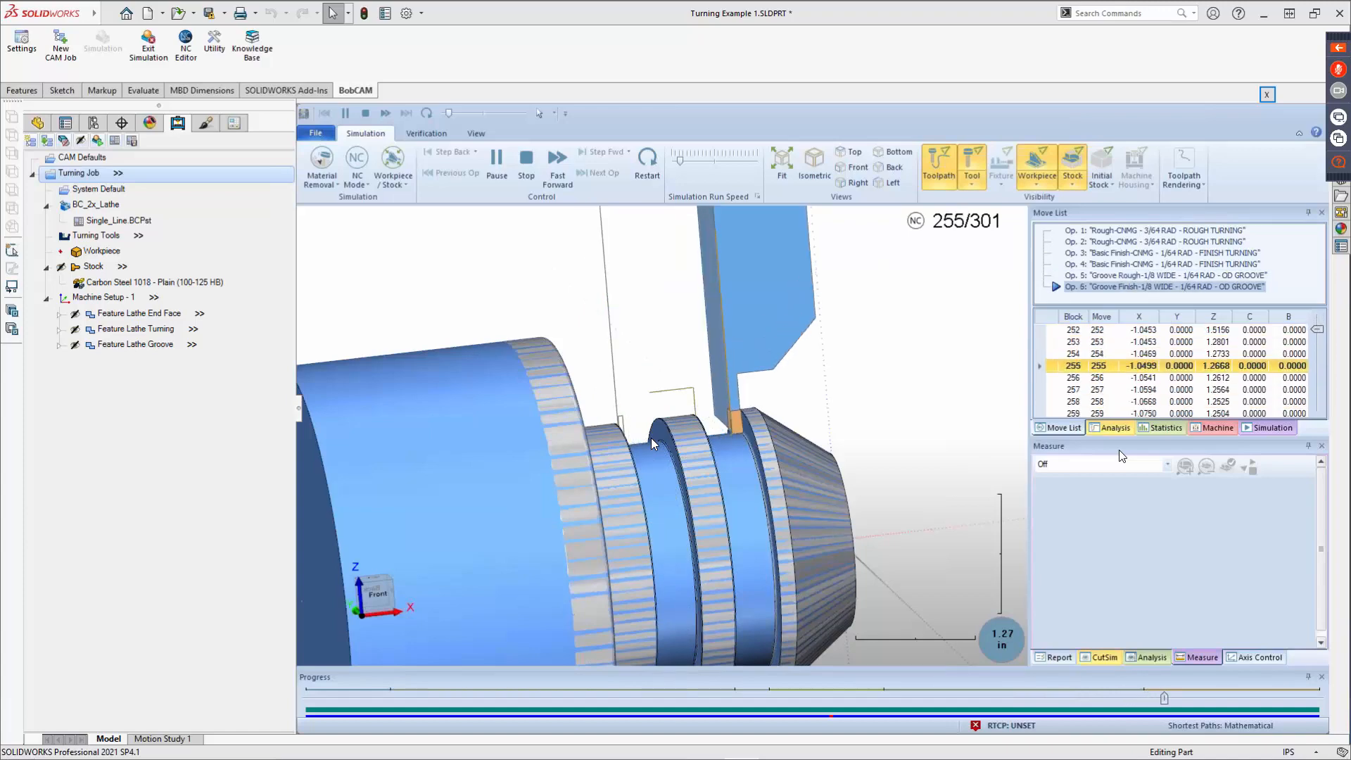
pyautogui.moveTo(675, 492); pyautogui.dragTo(547, 501, button='middle')
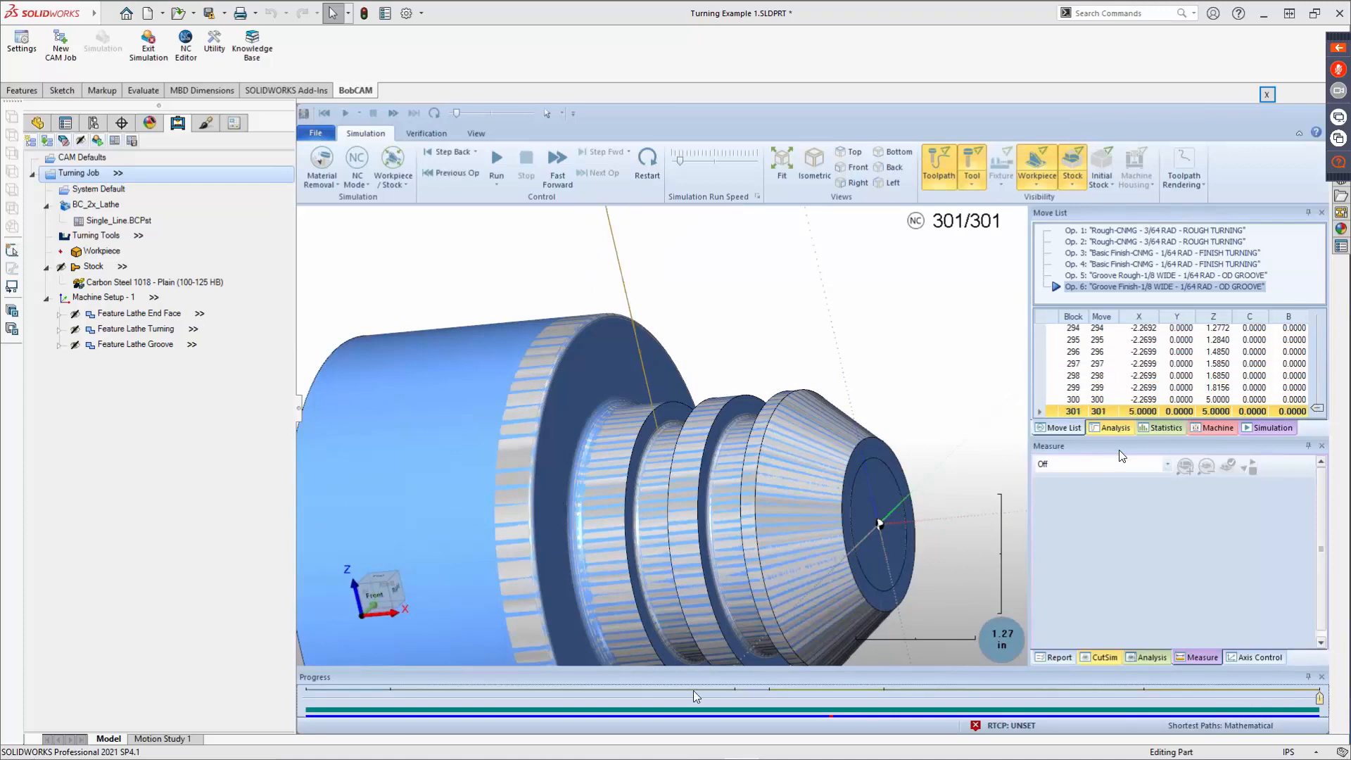
pyautogui.scroll(-5, 708, 514)
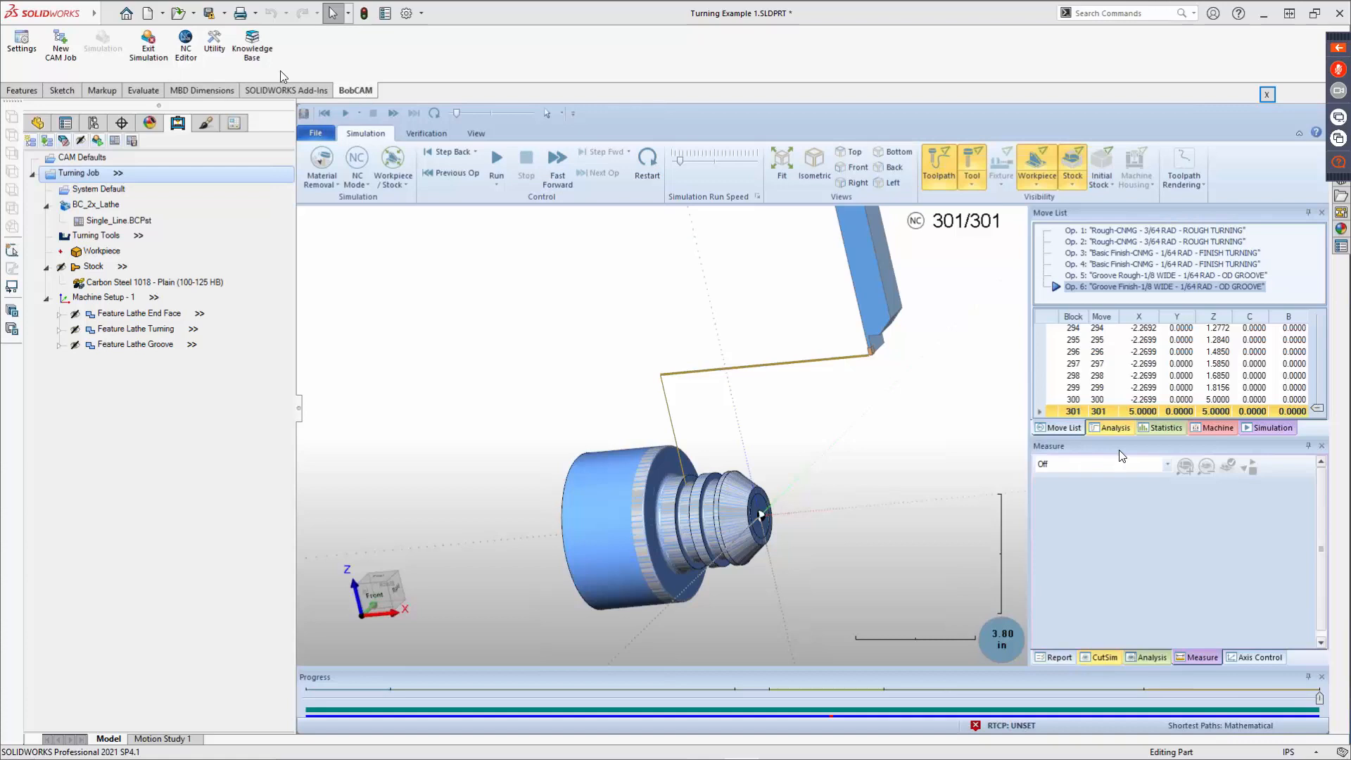
pyautogui.click(150, 48)
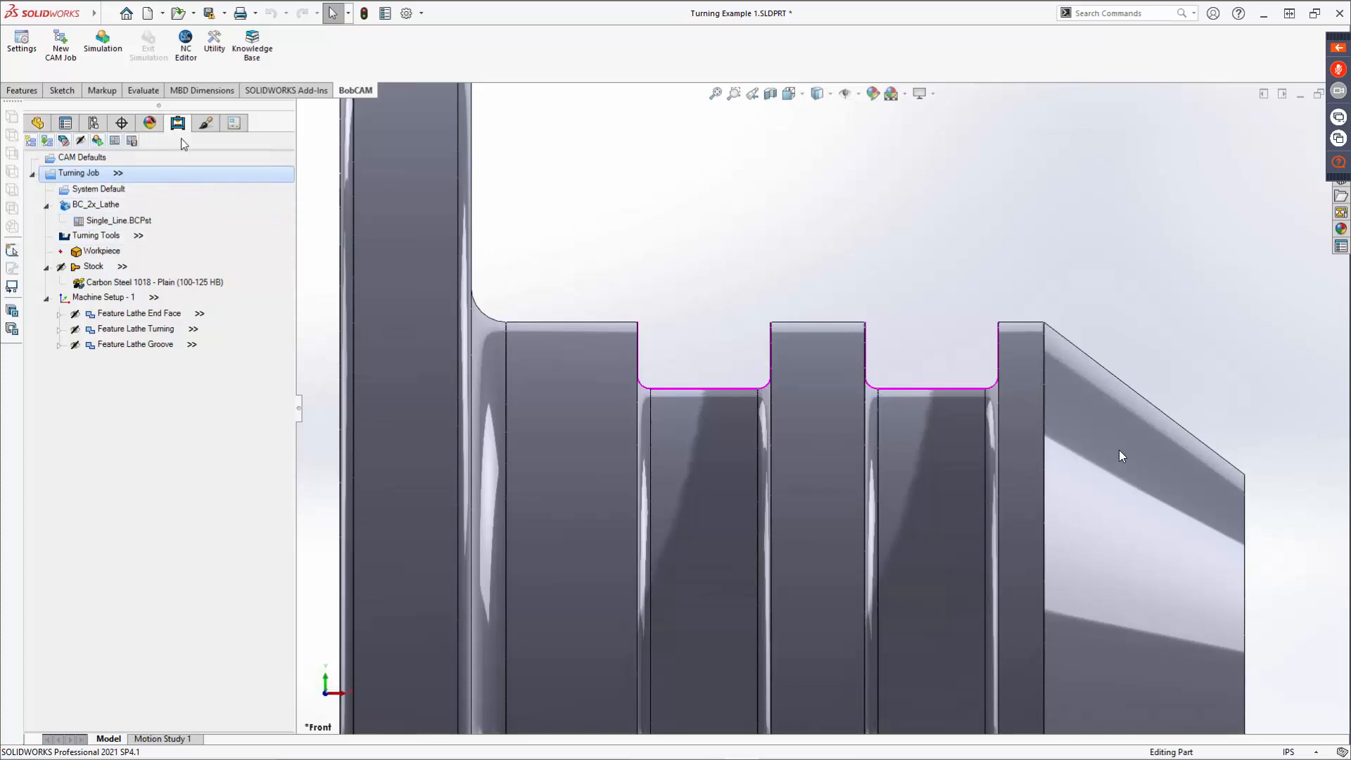
# Step: Post the Turning Job and adjust the text size of the posted G-code for reading
pyautogui.rightClick(85, 174)
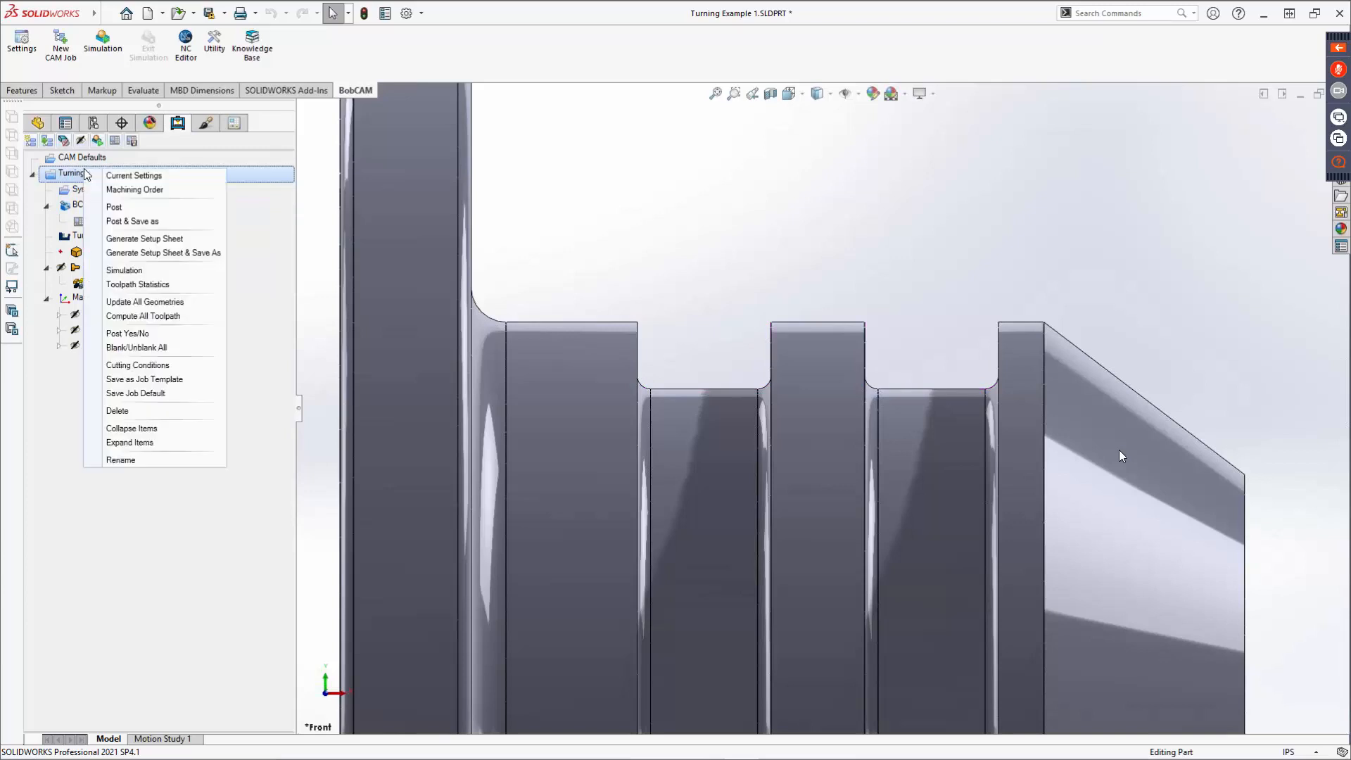
pyautogui.click(119, 207)
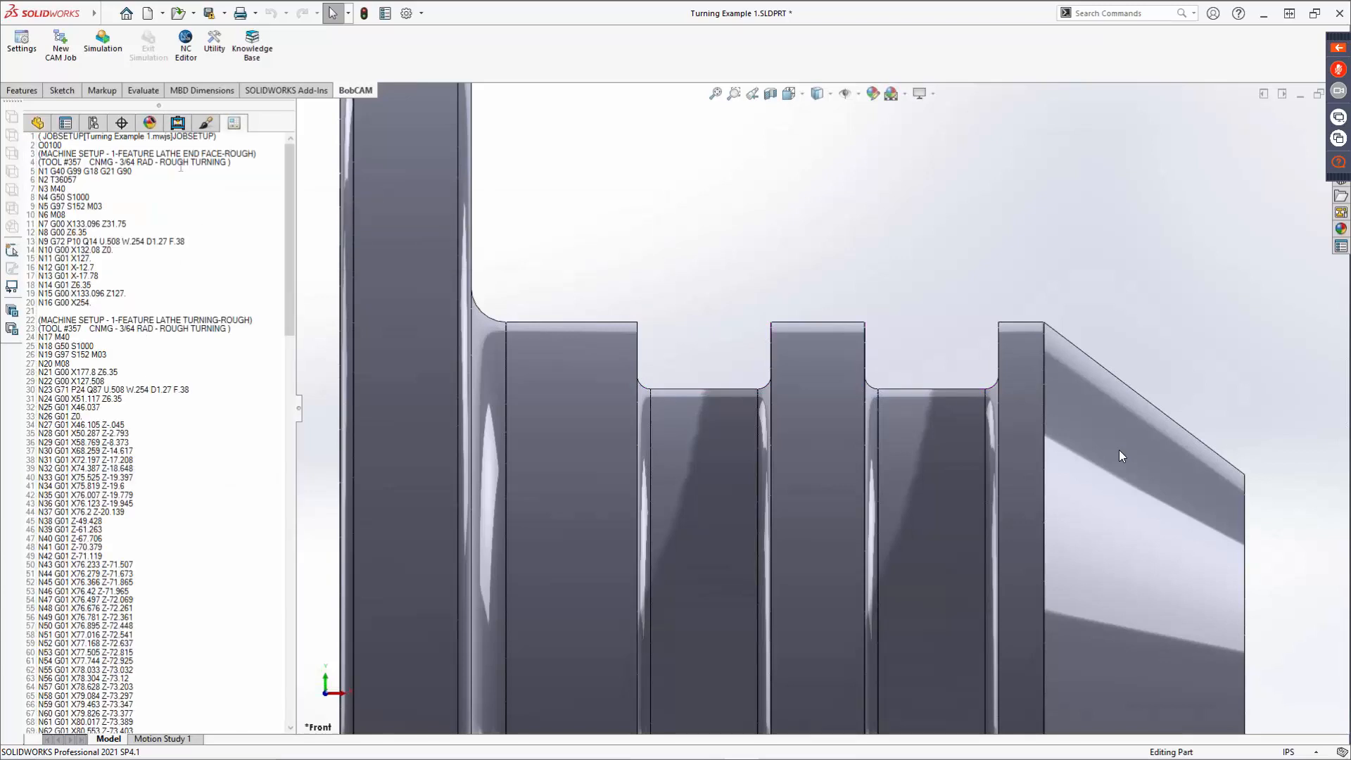
pyautogui.keyDown('ctrl'); pyautogui.scroll(2, 219, 261); pyautogui.keyUp('ctrl')
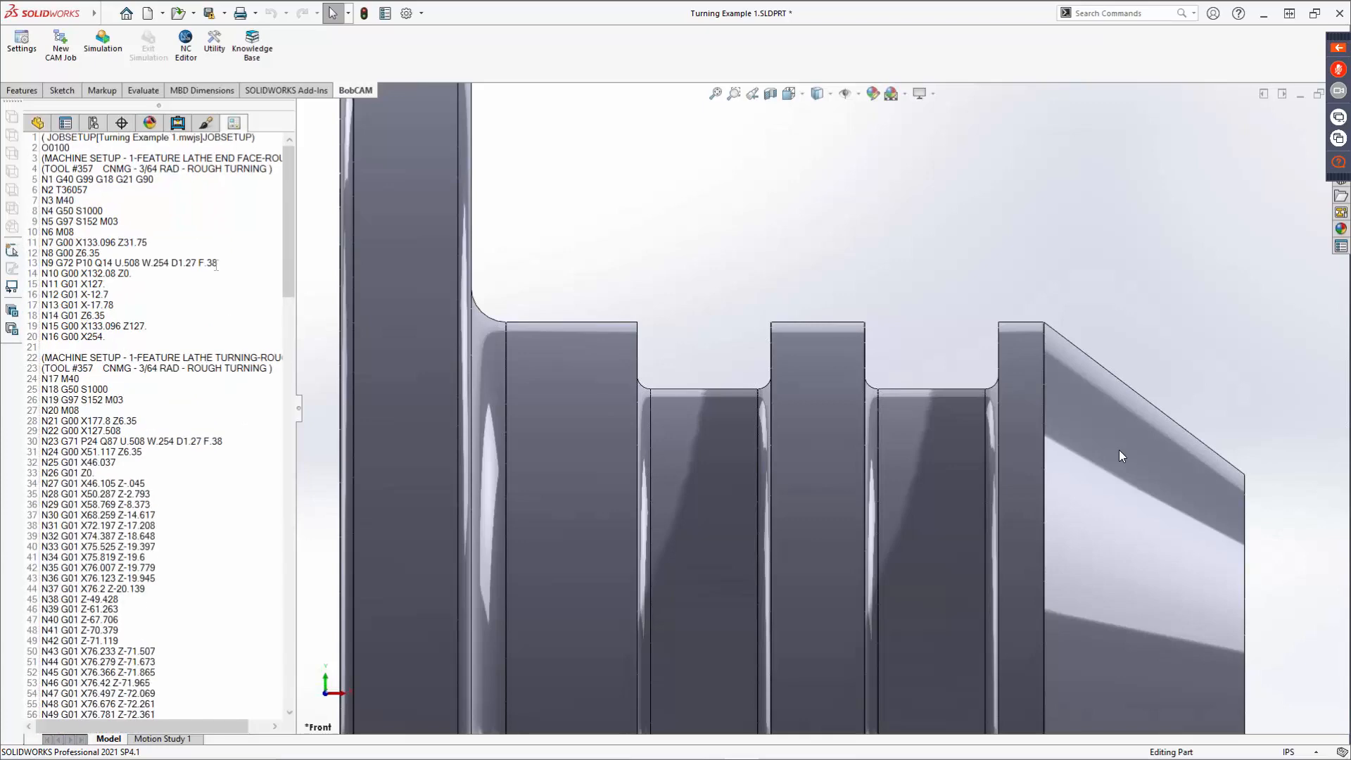
pyautogui.keyDown('ctrl'); pyautogui.scroll(1, 205, 280); pyautogui.keyUp('ctrl')
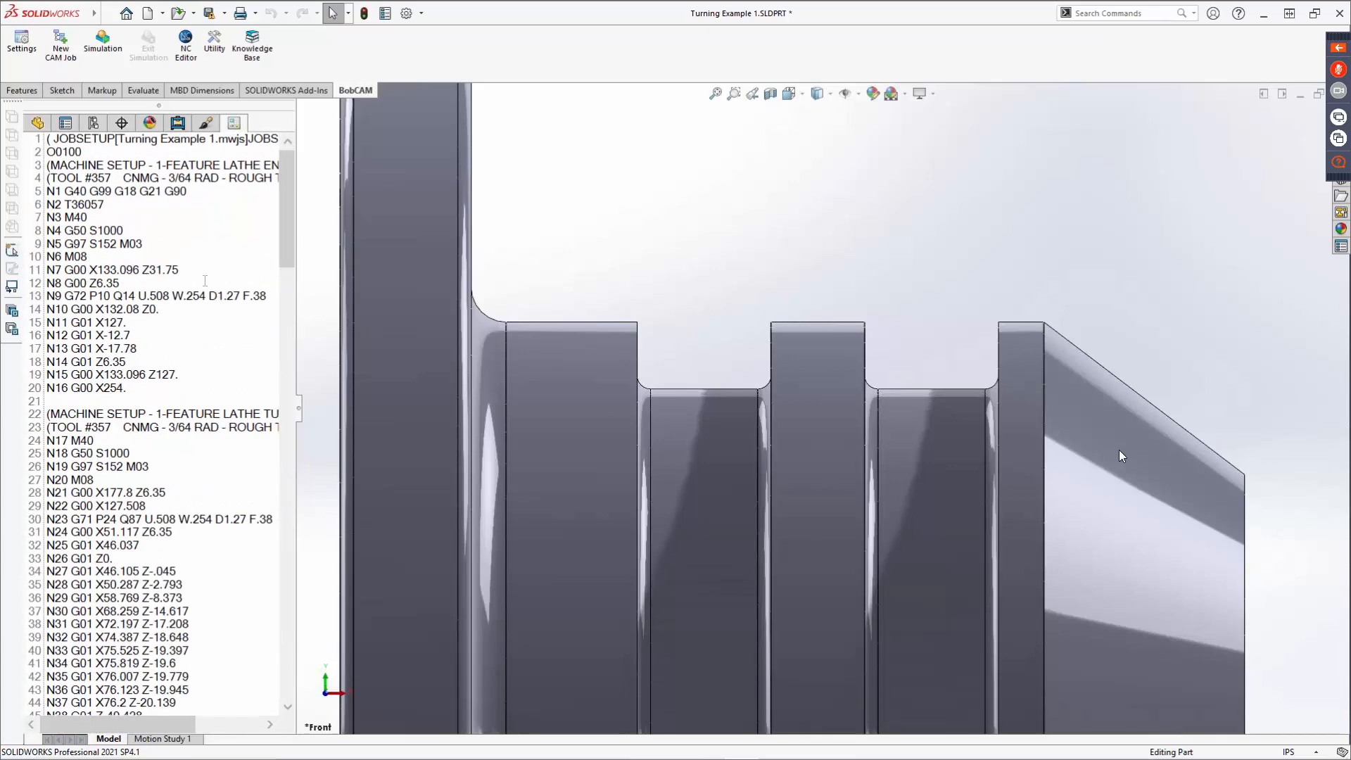
pyautogui.keyDown('ctrl'); pyautogui.scroll(-4, 205, 281); pyautogui.keyUp('ctrl')
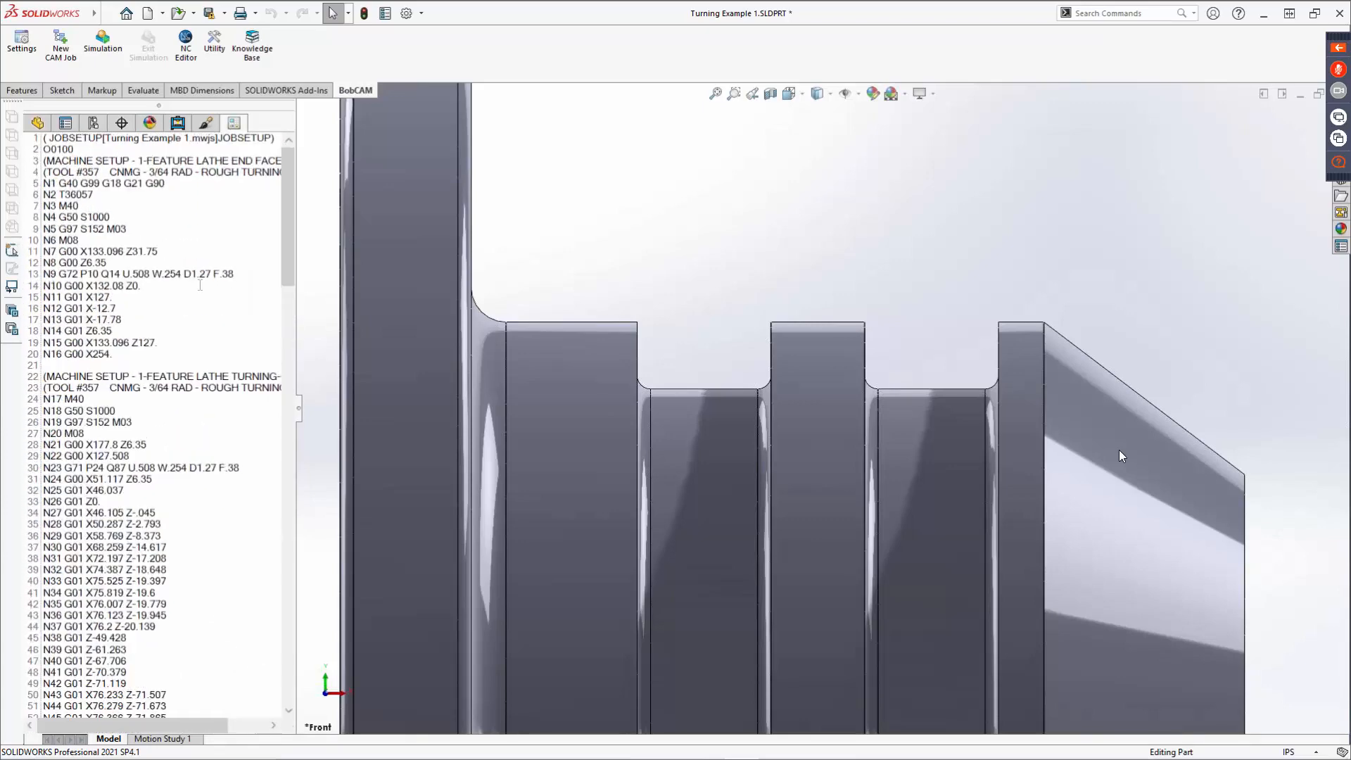
pyautogui.keyDown('ctrl'); pyautogui.scroll(2, 200, 285); pyautogui.keyUp('ctrl')
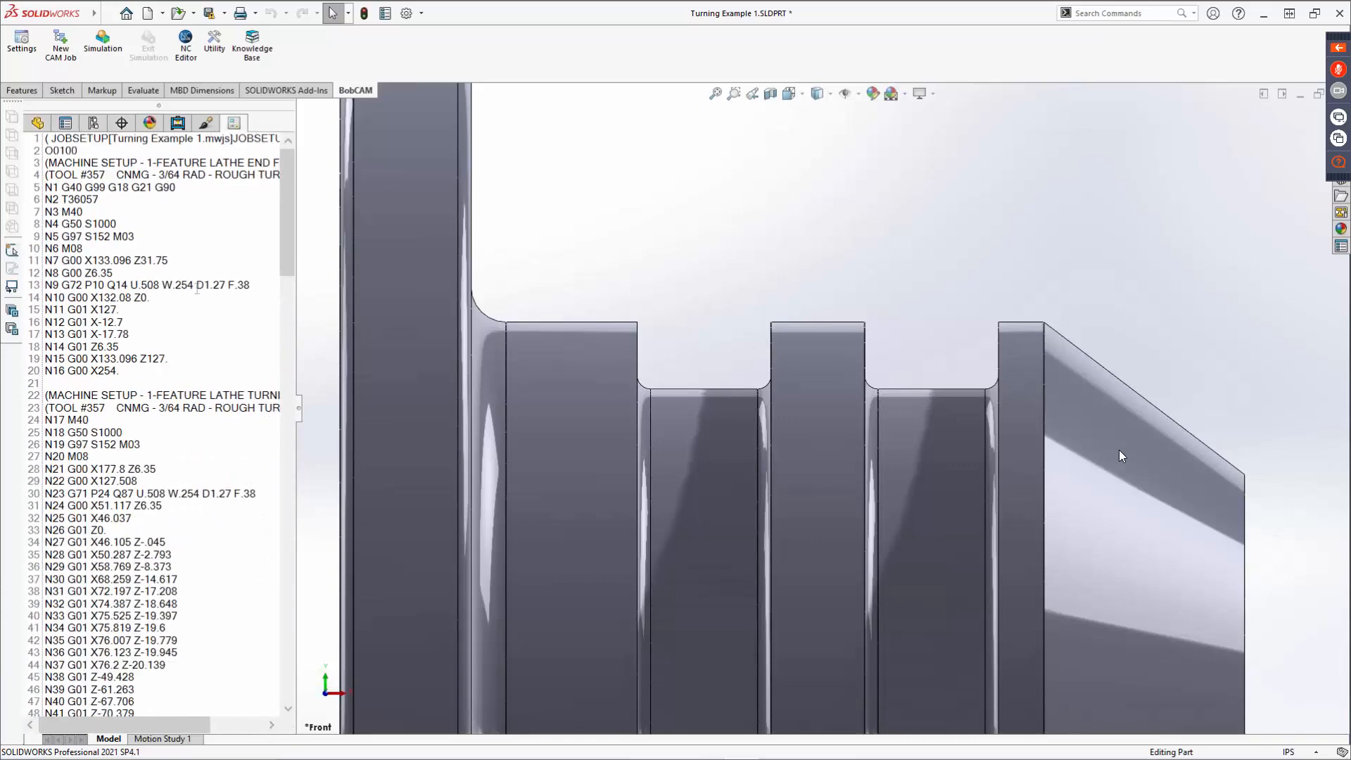
pyautogui.keyDown('ctrl'); pyautogui.scroll(-4, 197, 287); pyautogui.keyUp('ctrl')
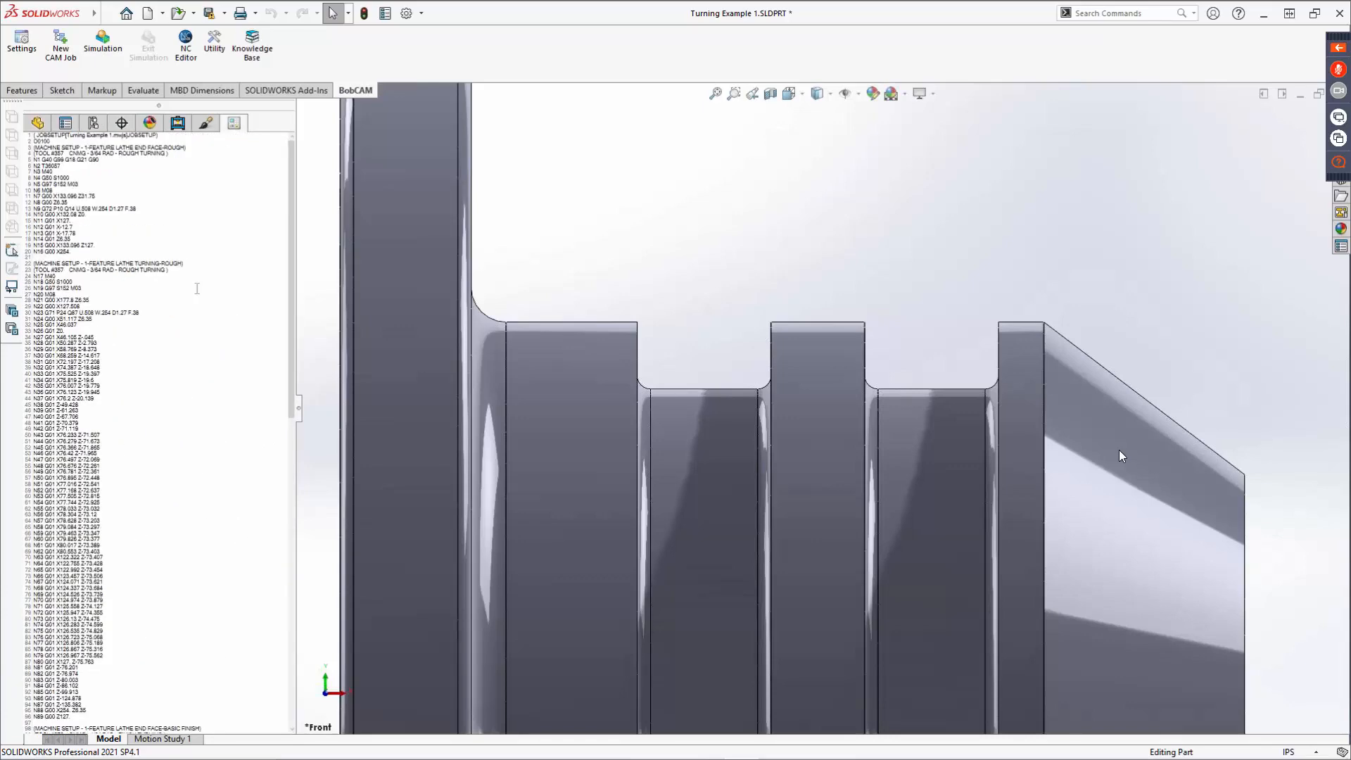
pyautogui.keyDown('ctrl'); pyautogui.scroll(3, 197, 287); pyautogui.keyUp('ctrl')
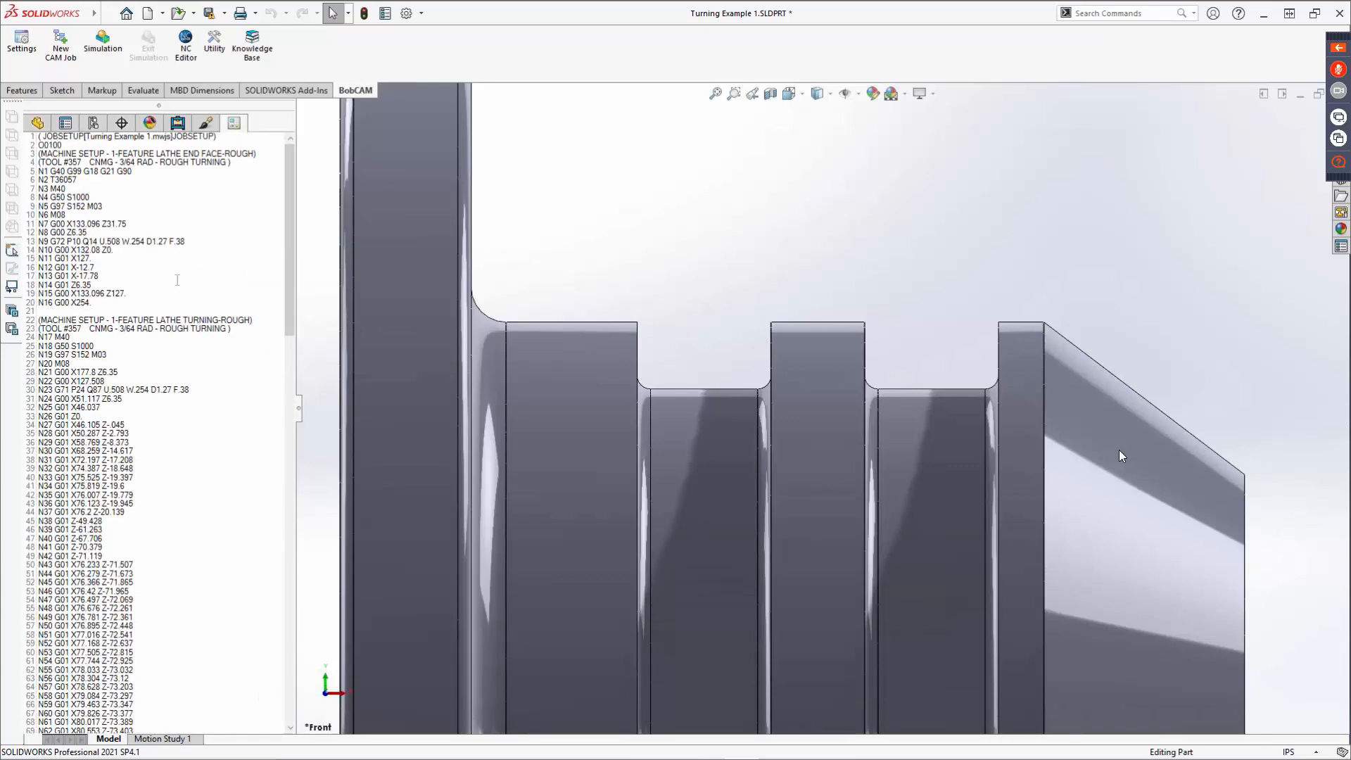
# Step: Open the posted code in the NC Editor and widen the code area to show full lines
pyautogui.rightClick(168, 278)
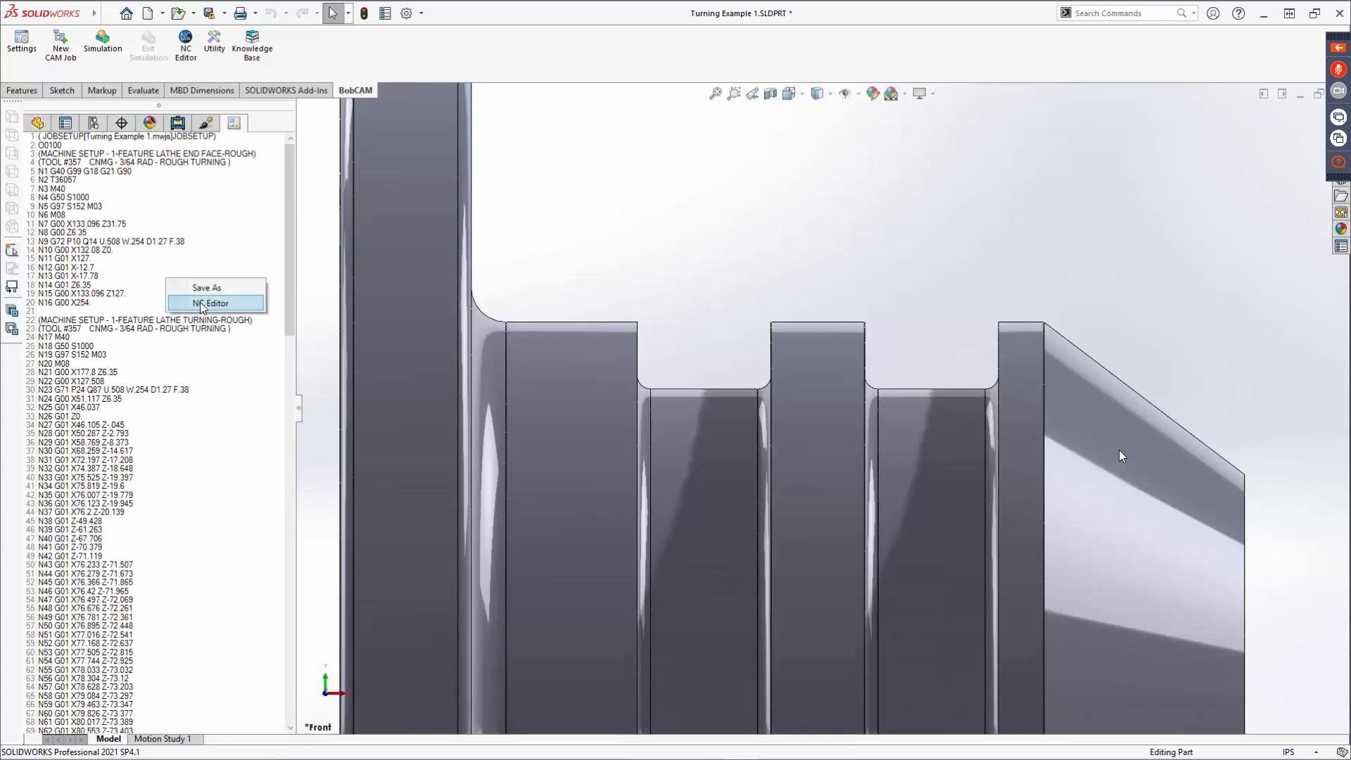
pyautogui.click(192, 394)
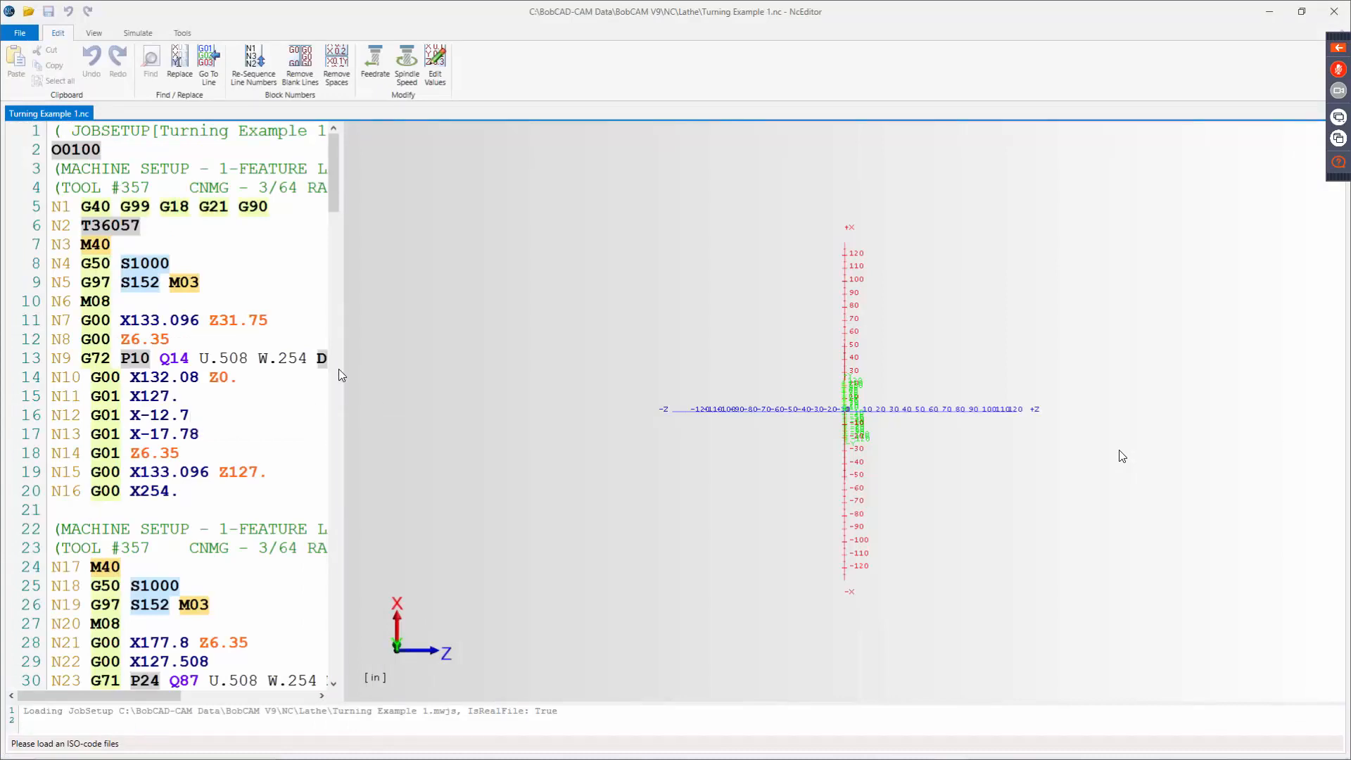
pyautogui.moveTo(339, 375); pyautogui.dragTo(965, 331)
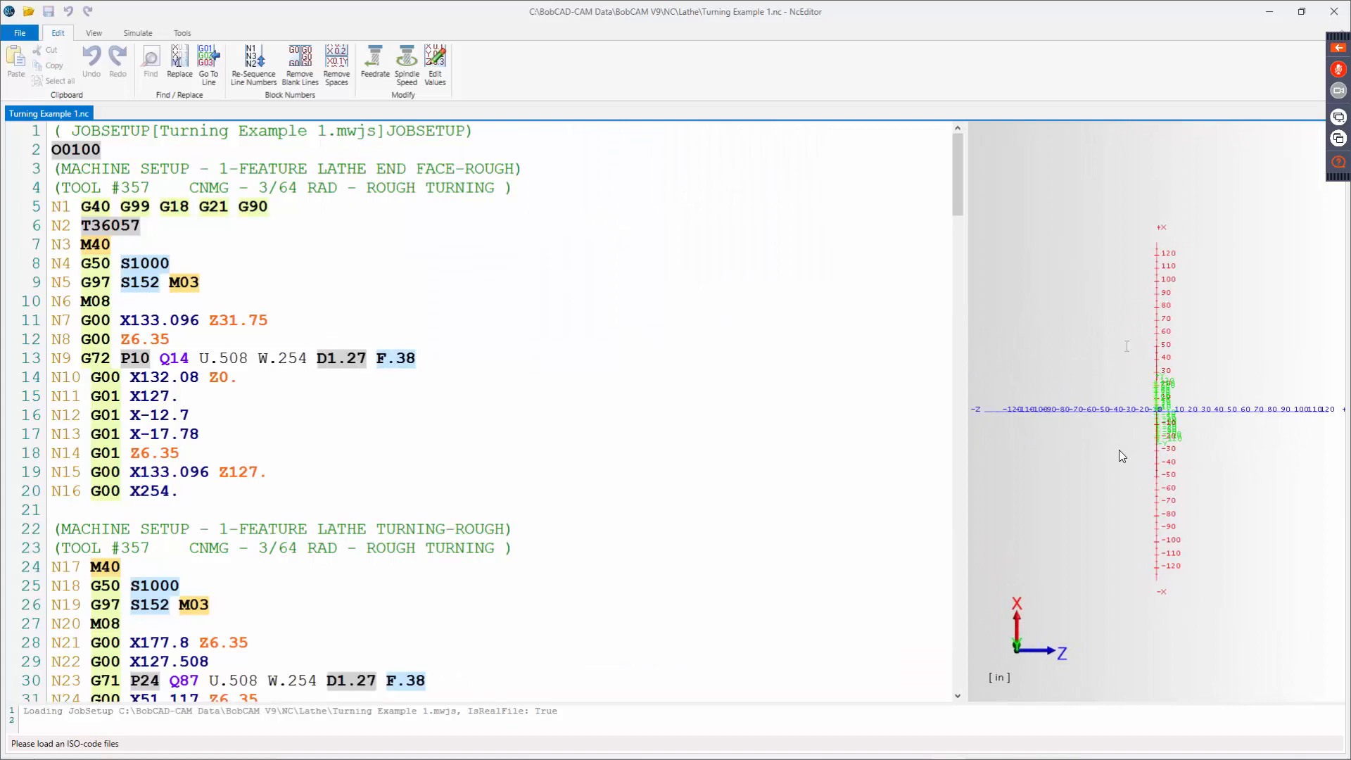
# Step: Change the program number on line 2 of the NC code to O0258
pyautogui.click(105, 151)
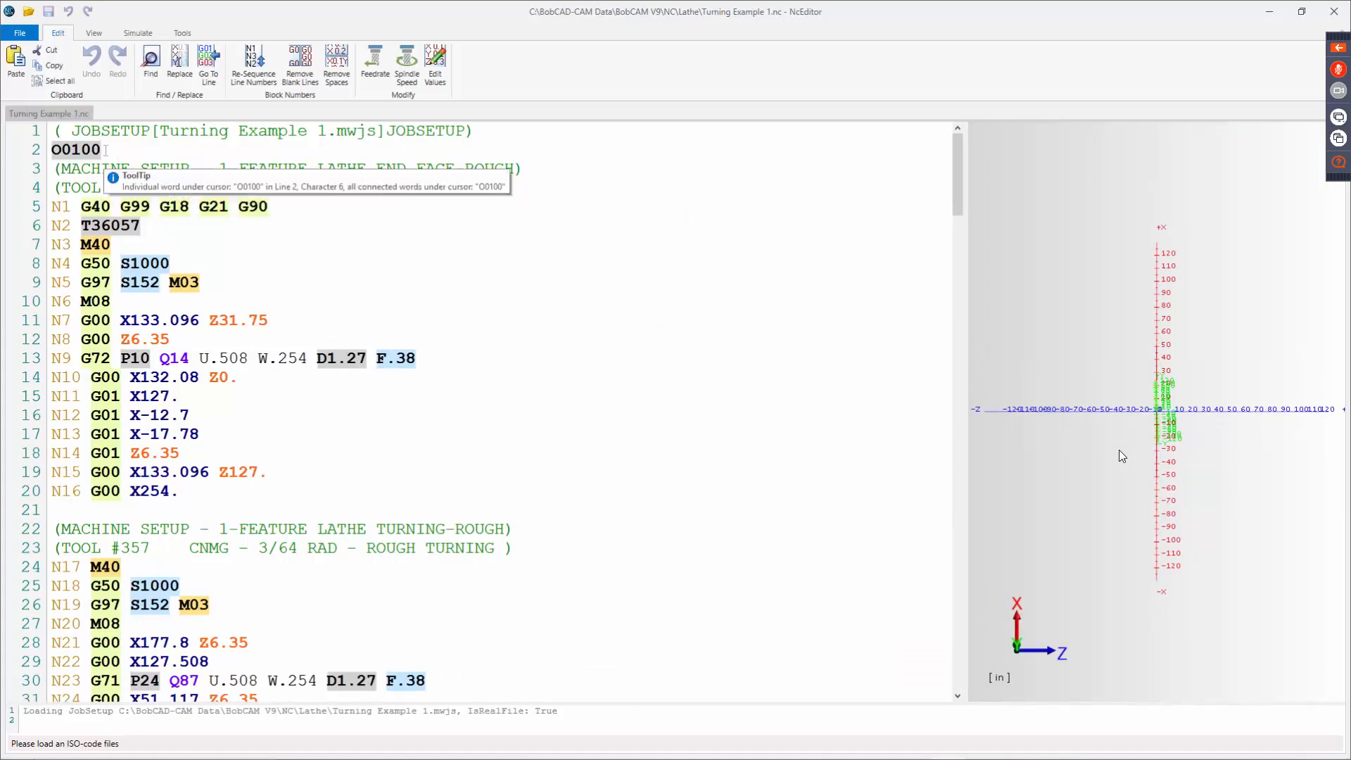
pyautogui.press('BackSpace')
pyautogui.press('BackSpace')
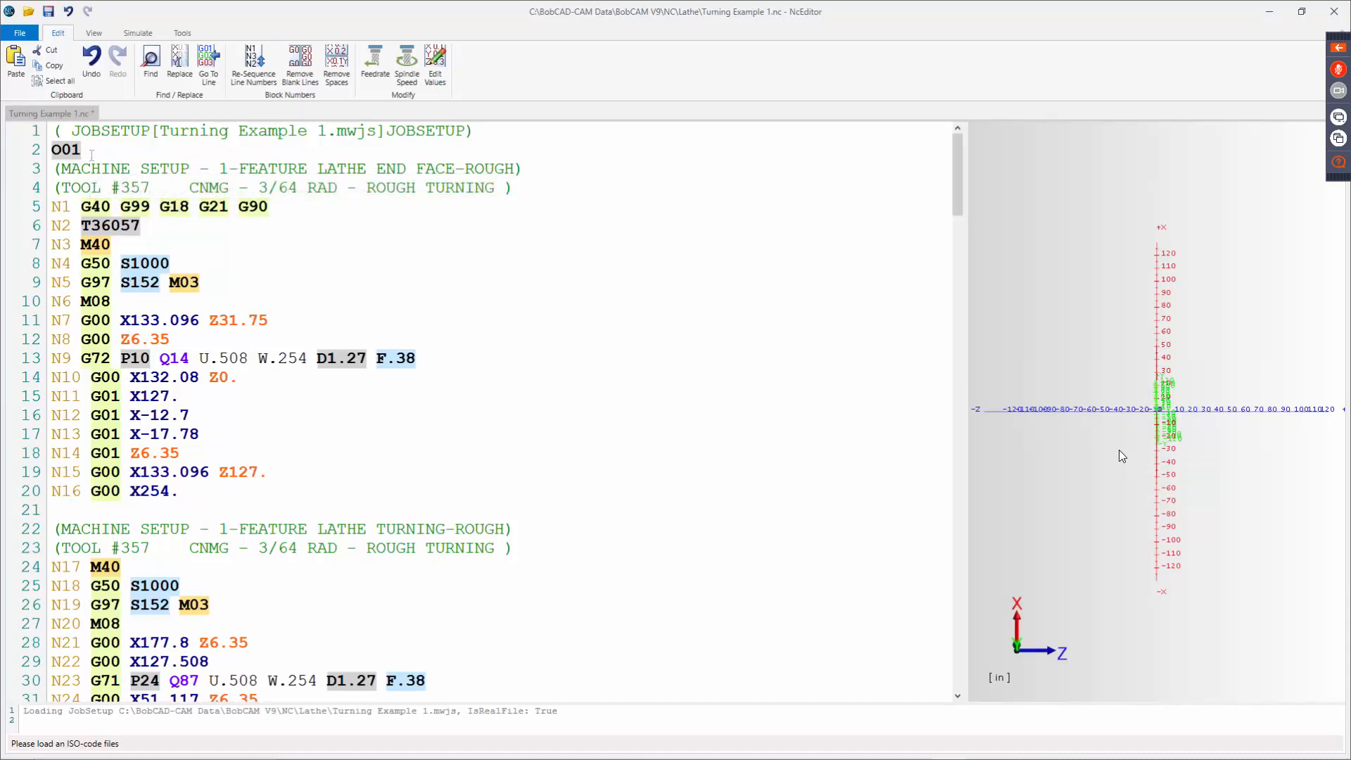
pyautogui.press('BackSpace')
pyautogui.write('258')
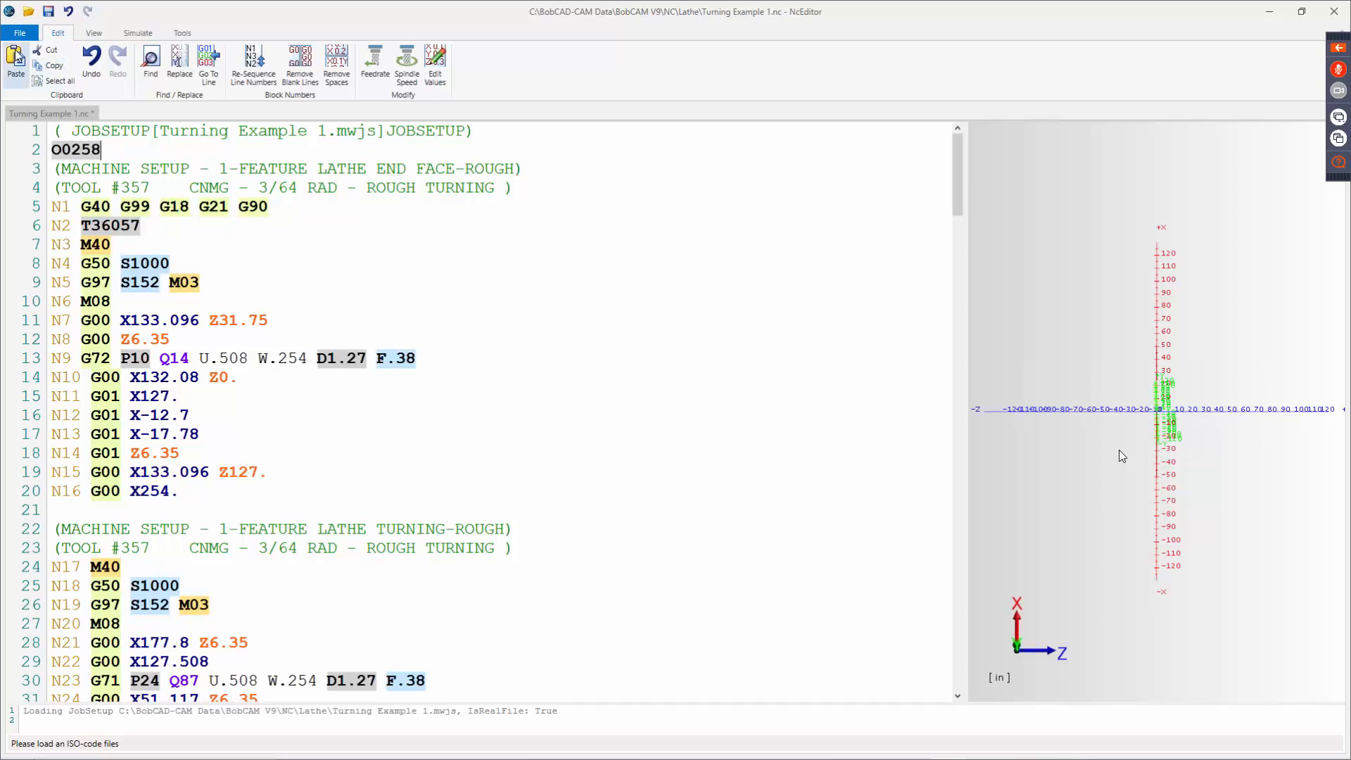
# Step: Check the file types offered for saving the NC program, and cancel the save
pyautogui.click(14, 34)
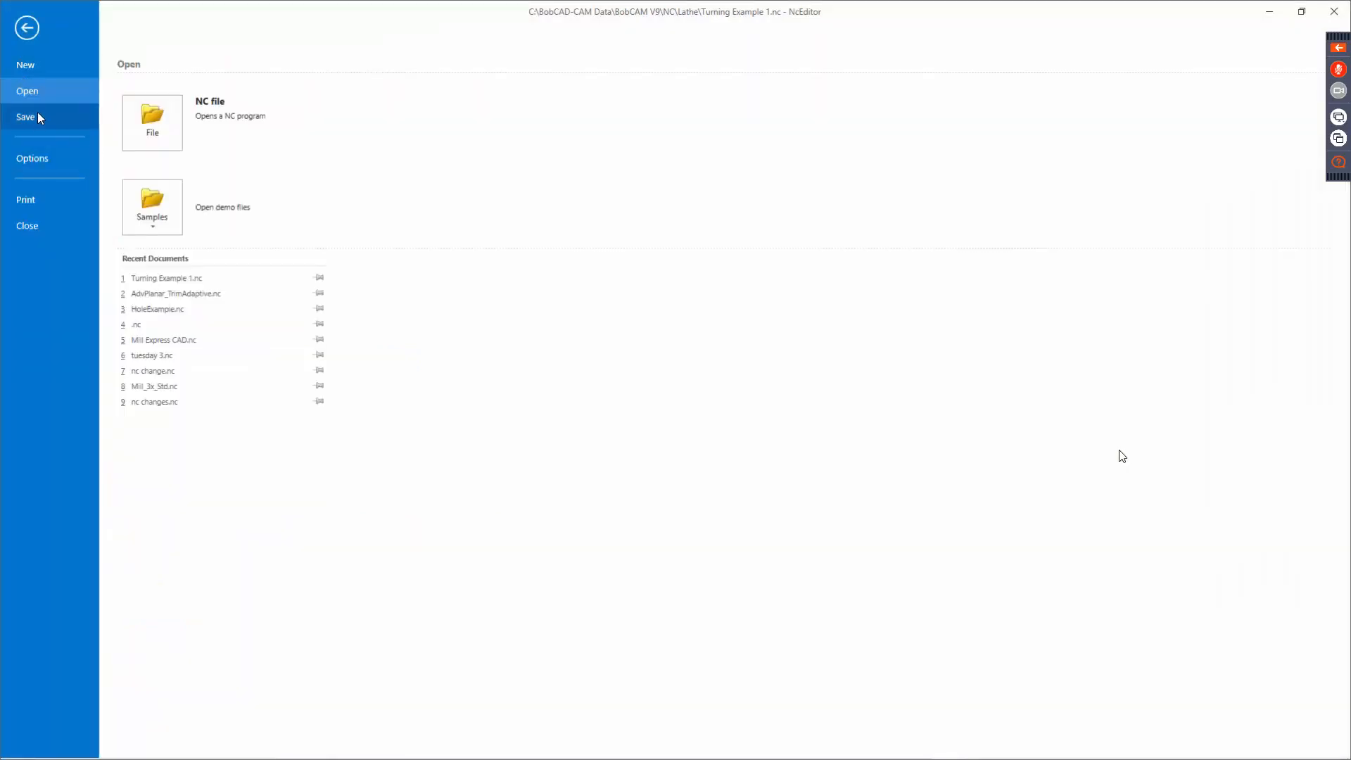
pyautogui.click(37, 114)
pyautogui.click(144, 205)
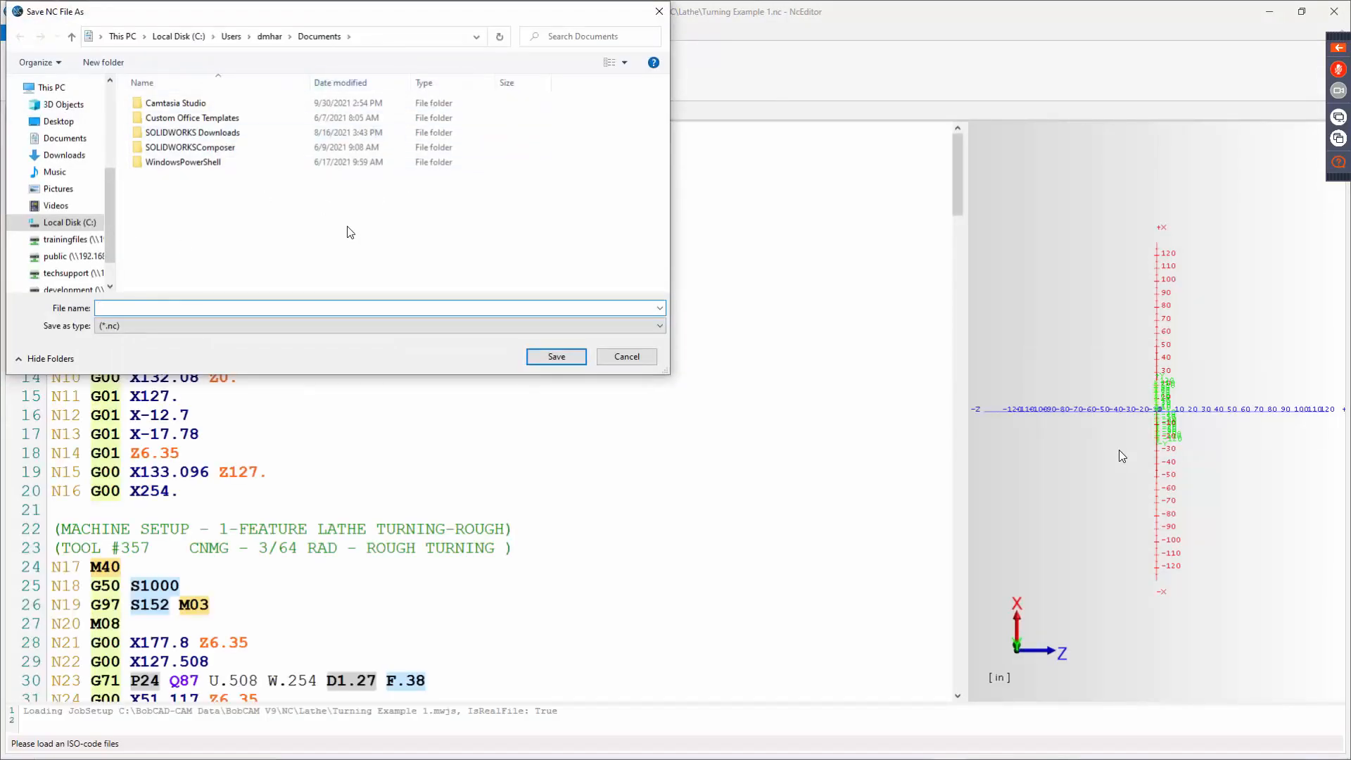
pyautogui.click(281, 322)
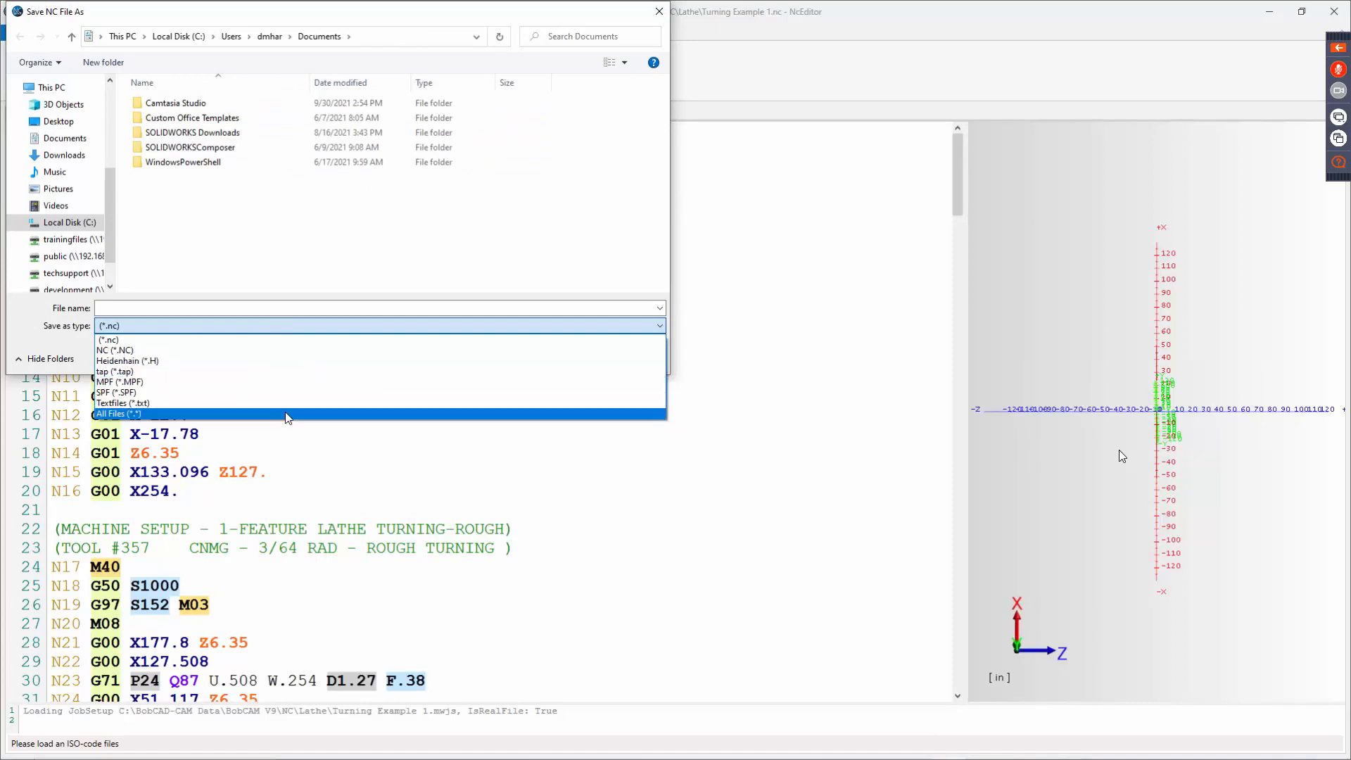
pyautogui.click(310, 257)
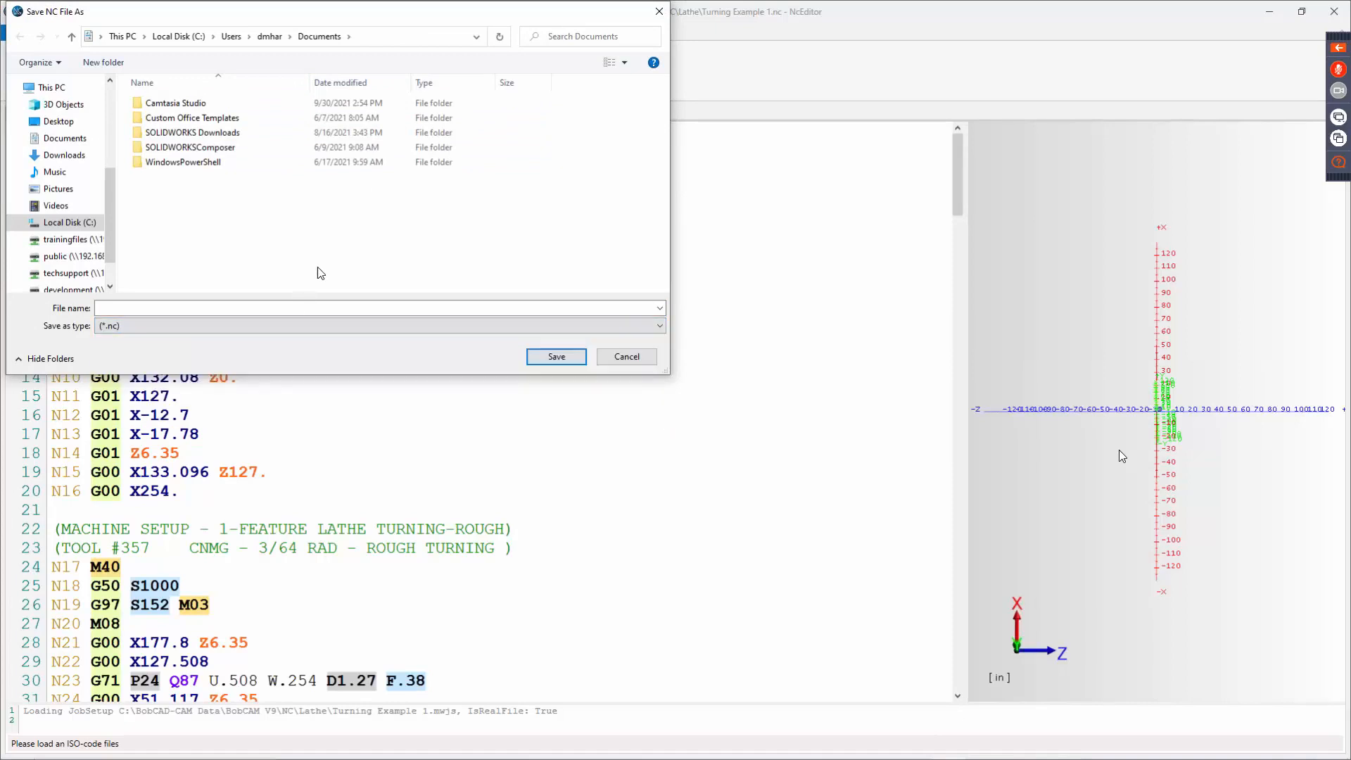
pyautogui.click(627, 360)
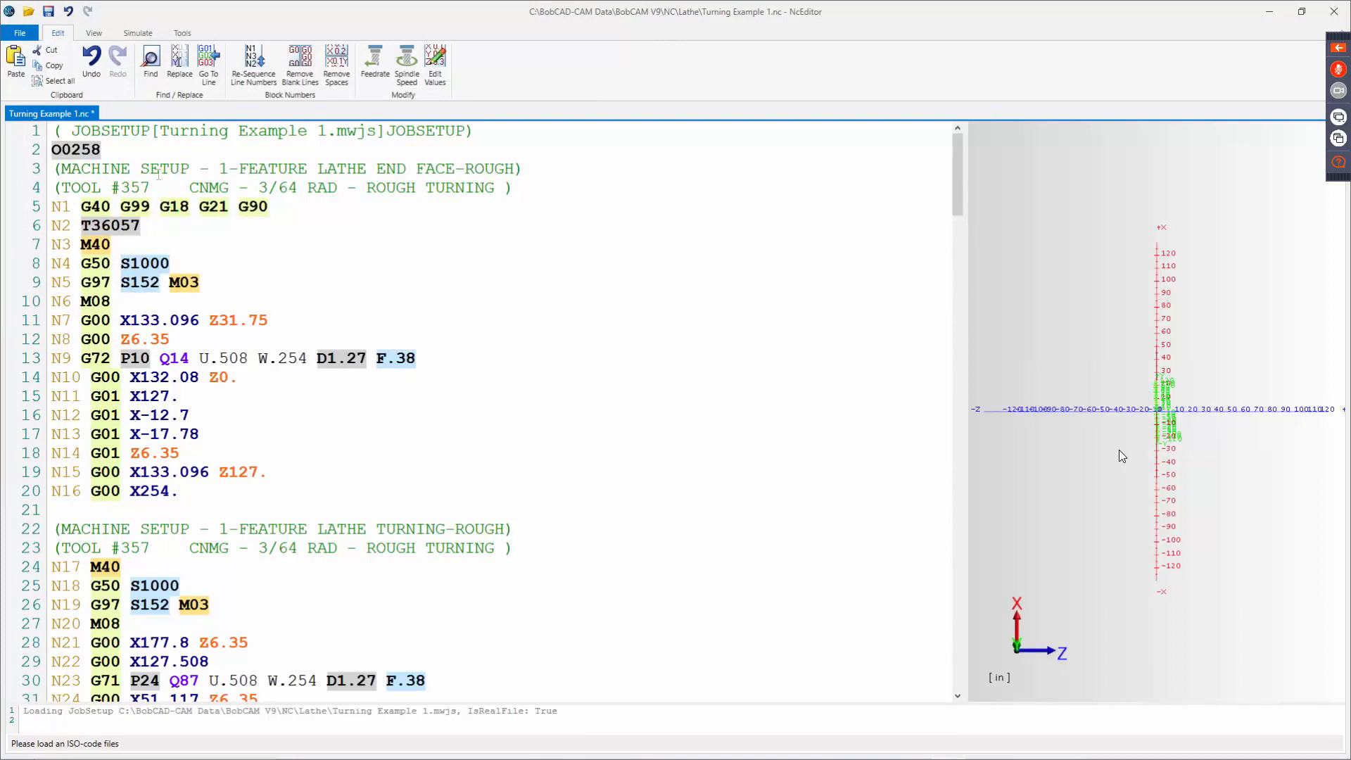
# Step: Switch back to SOLIDWORKS and set the Turning Job's program number to 359 in the CAM tree
pyautogui.scroll(-1, 325, 345)
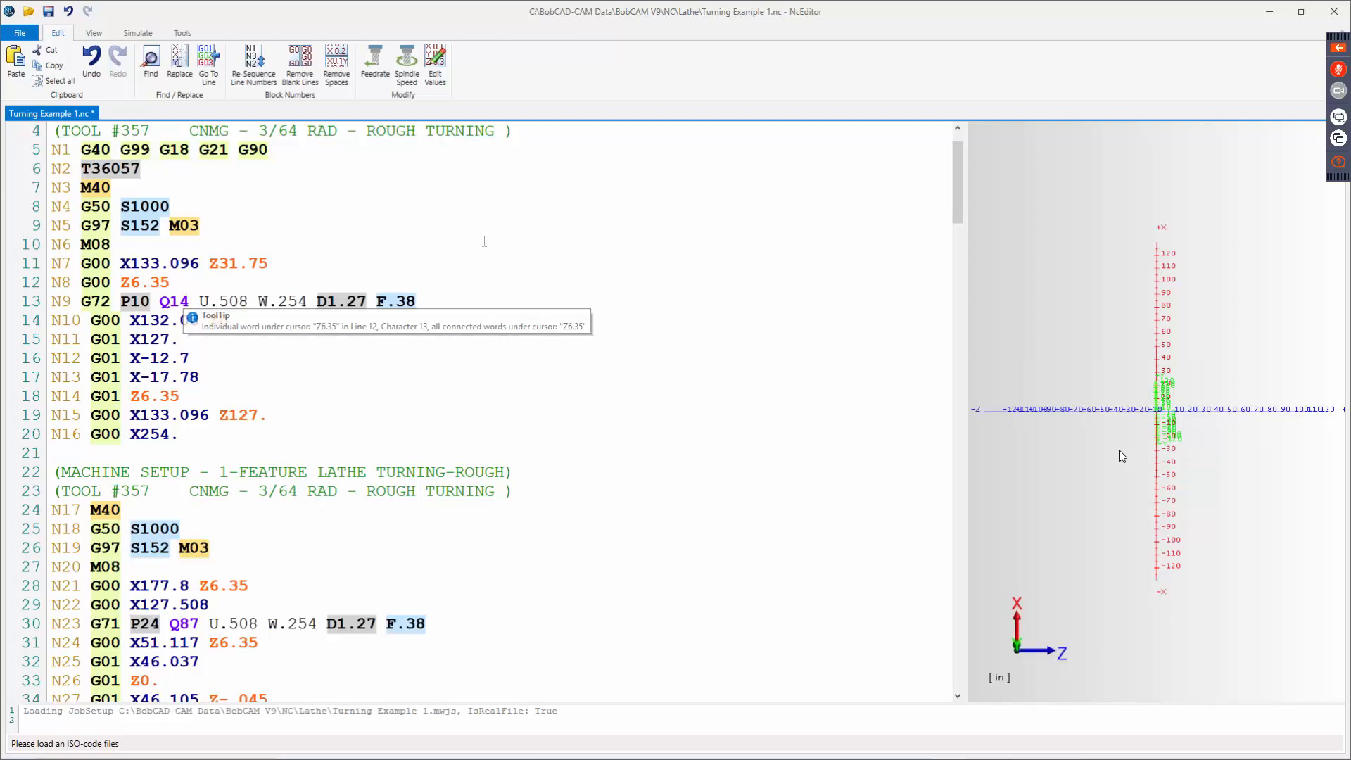
pyautogui.click(1275, 14)
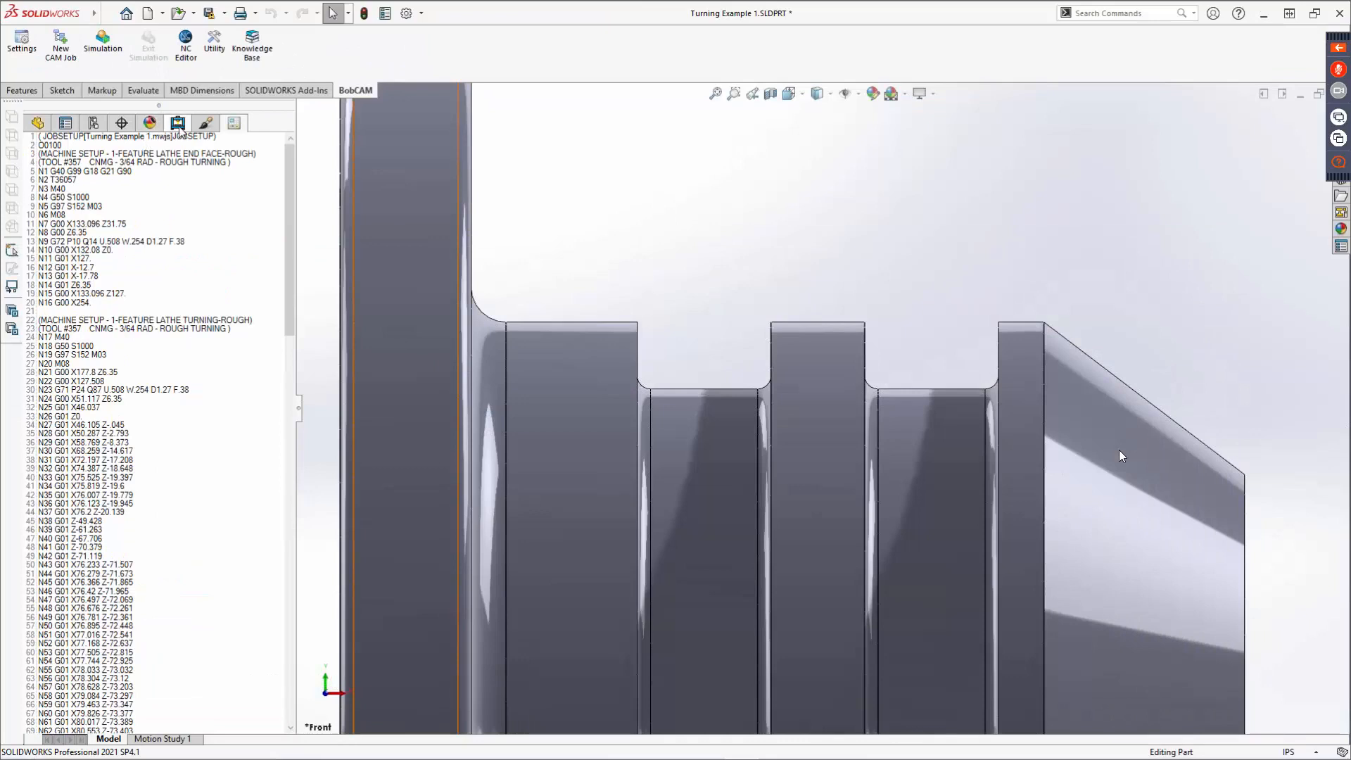
pyautogui.click(177, 125)
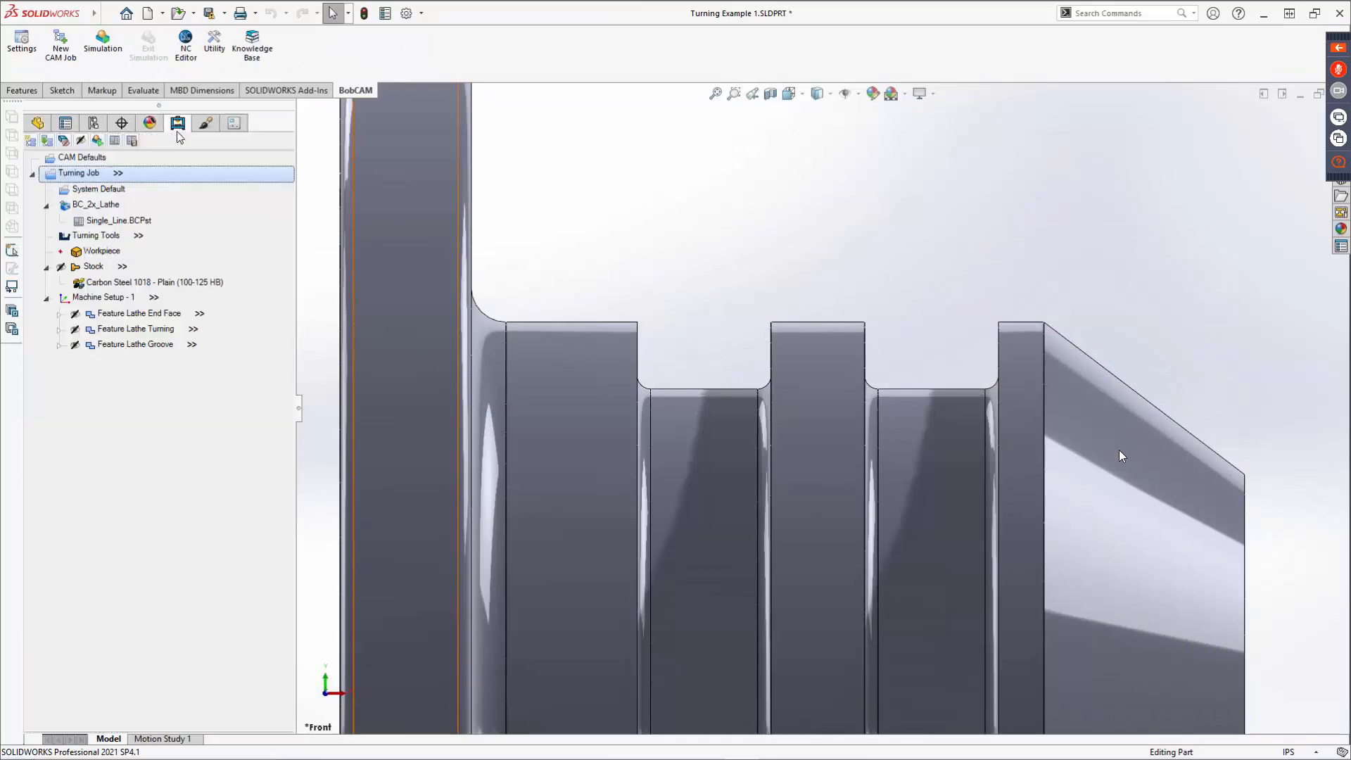
pyautogui.click(118, 175)
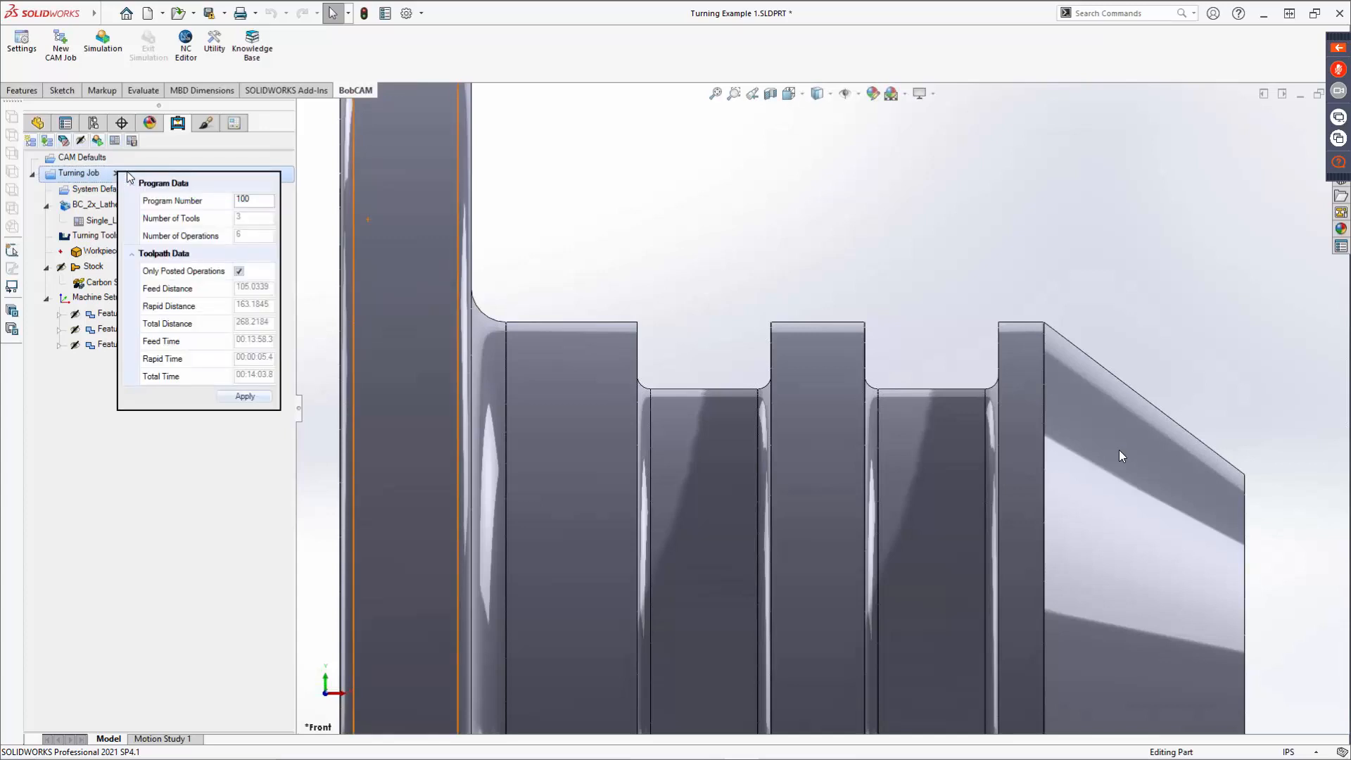
pyautogui.click(199, 200)
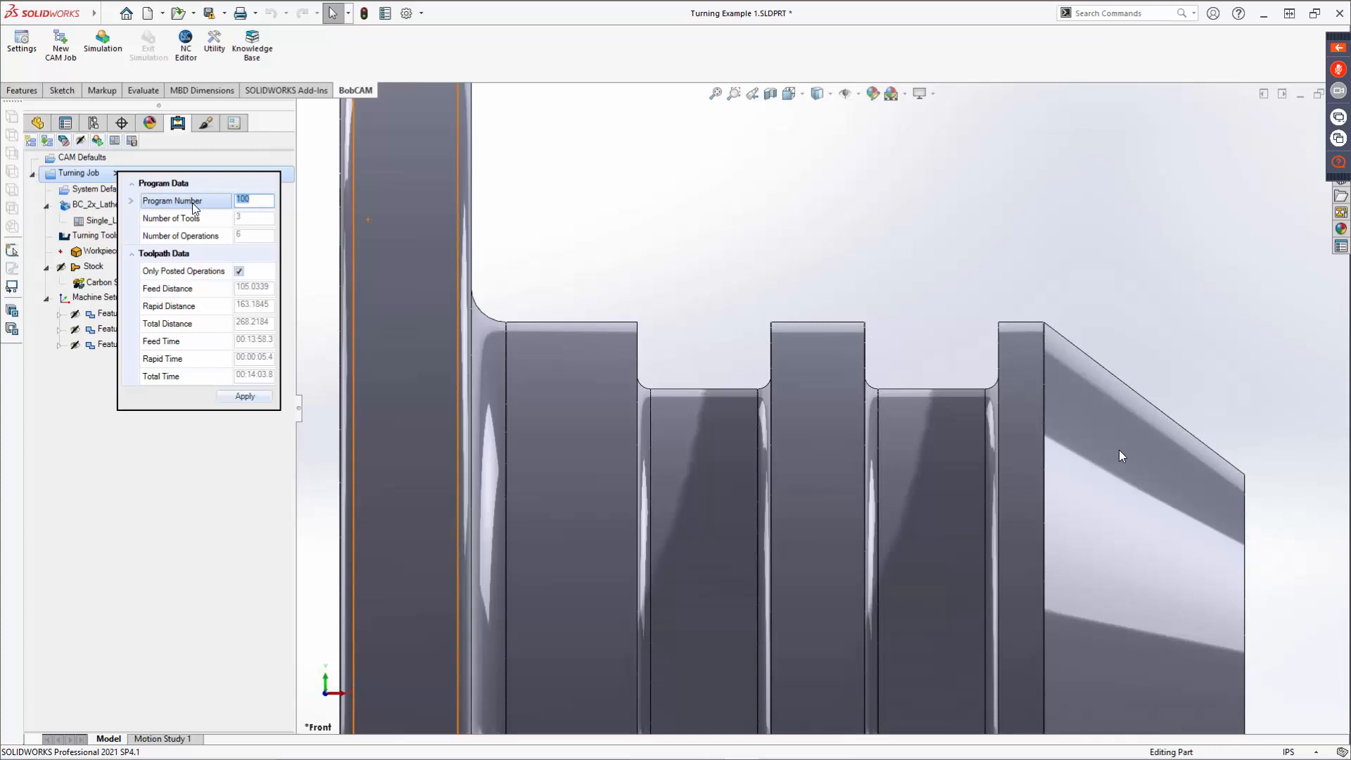
pyautogui.write('359')
pyautogui.click(252, 400)
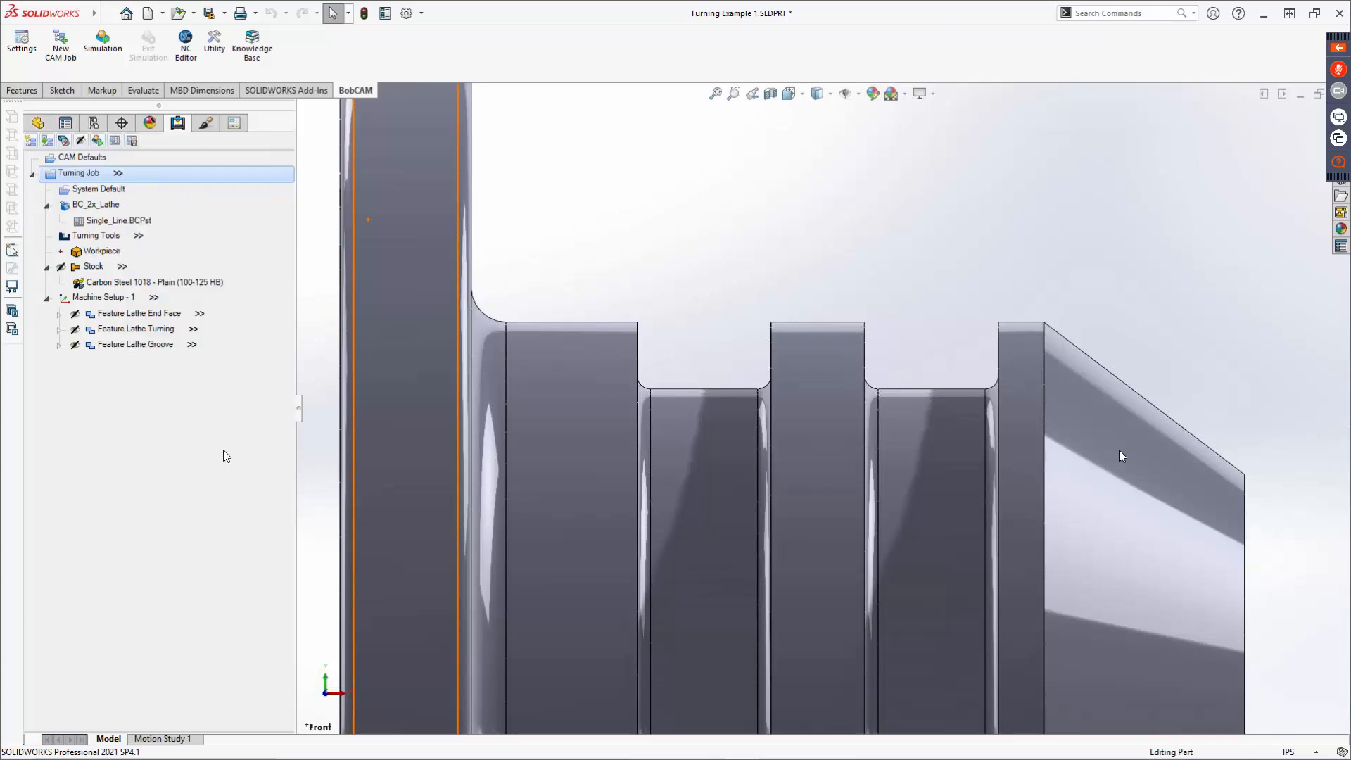
# Step: Post the Turning Job again and enlarge the posted code's text to check the program number on line 2
pyautogui.rightClick(83, 174)
pyautogui.click(190, 210)
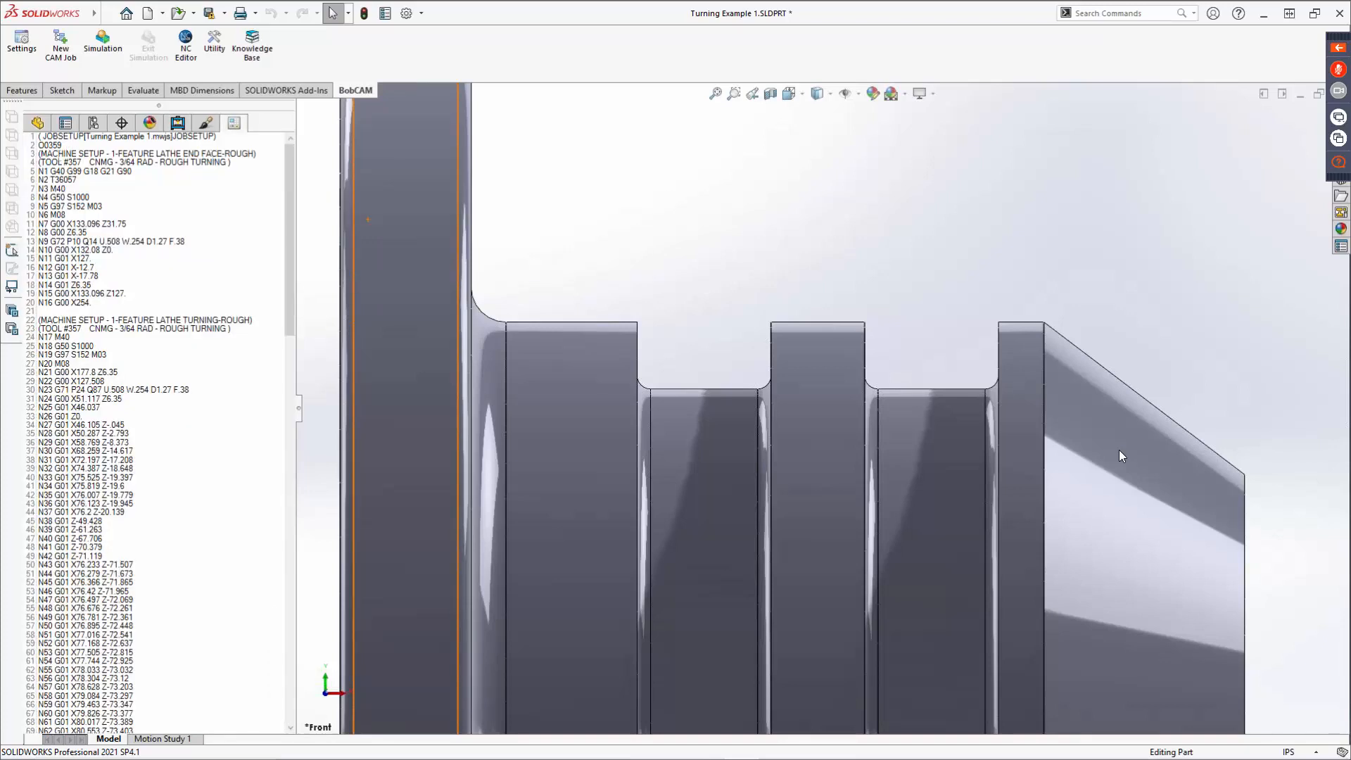
pyautogui.keyDown('ctrl'); pyautogui.scroll(8, 86, 155); pyautogui.keyUp('ctrl')
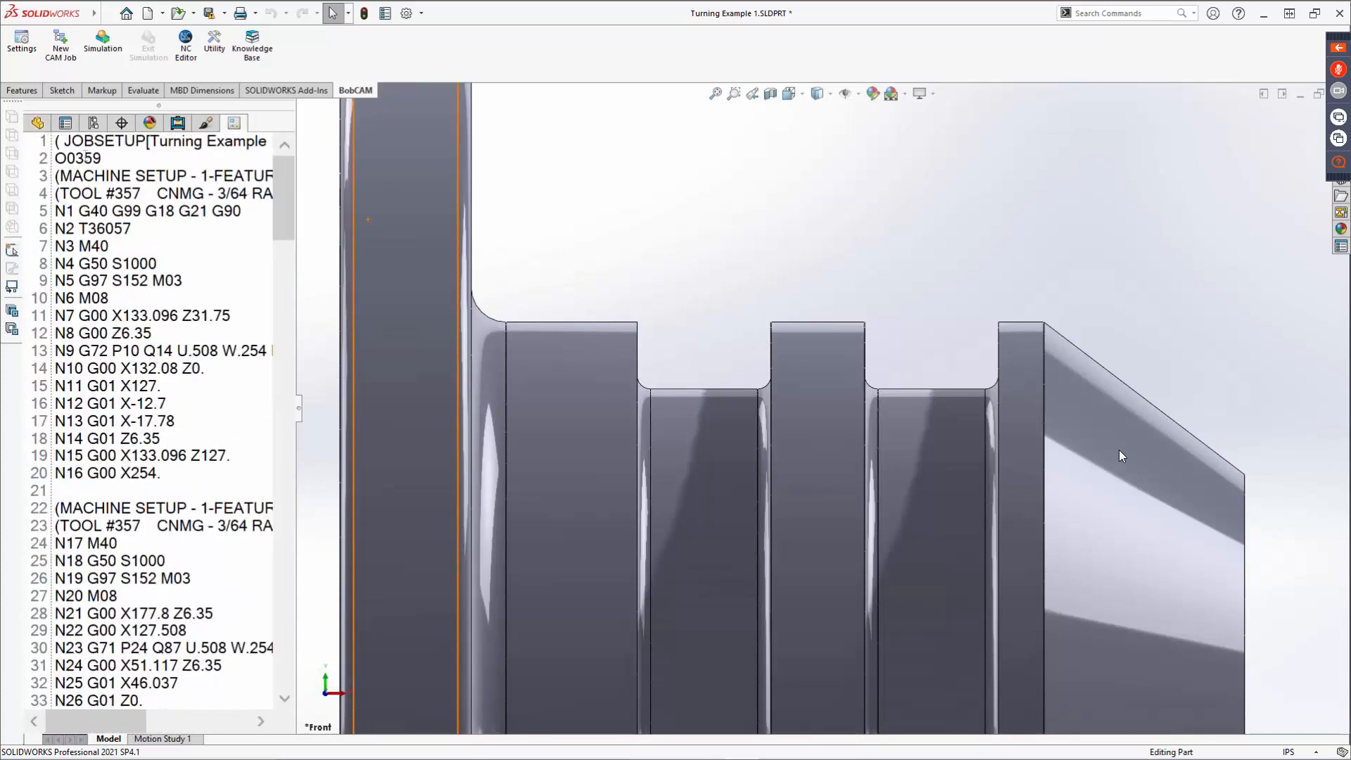
pyautogui.keyDown('ctrl'); pyautogui.scroll(2, 96, 157); pyautogui.keyUp('ctrl')
pyautogui.moveTo(59, 180); pyautogui.dragTo(104, 180)
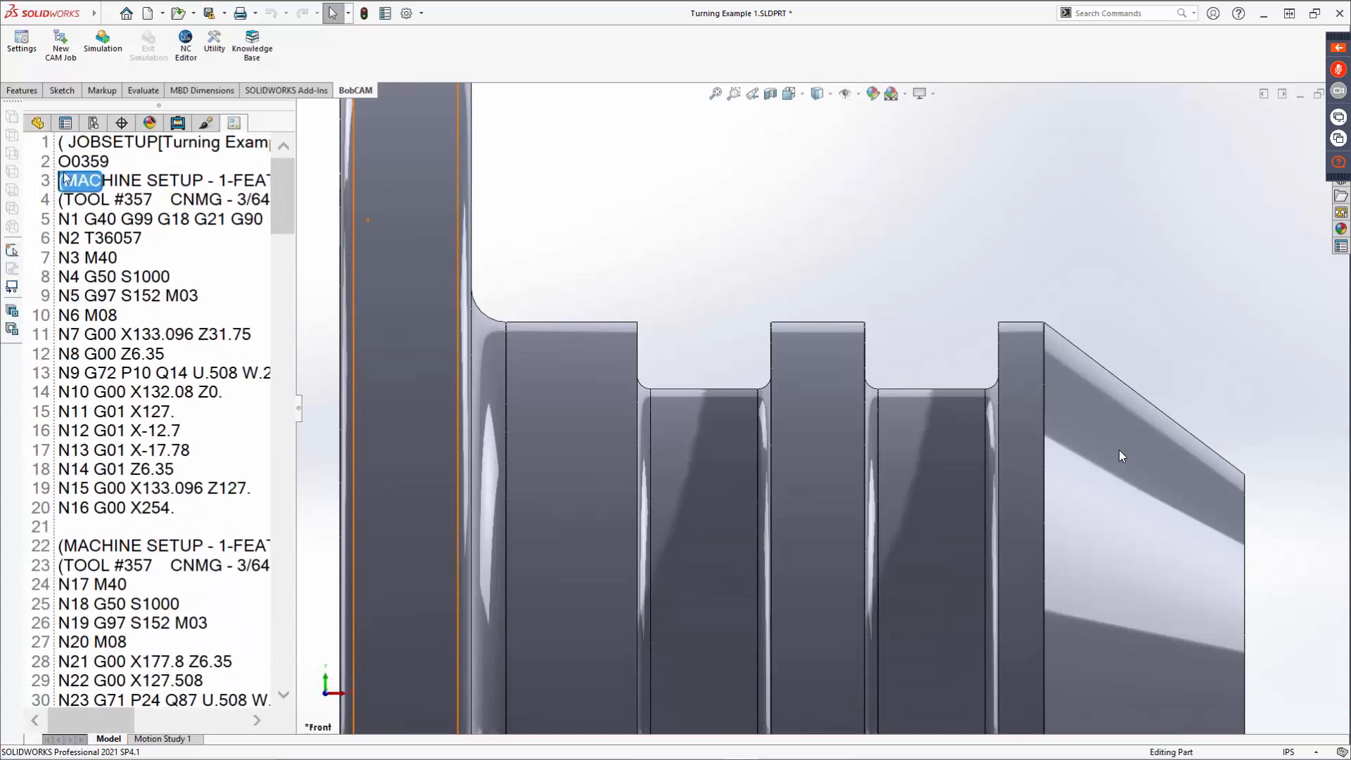
pyautogui.click(109, 161)
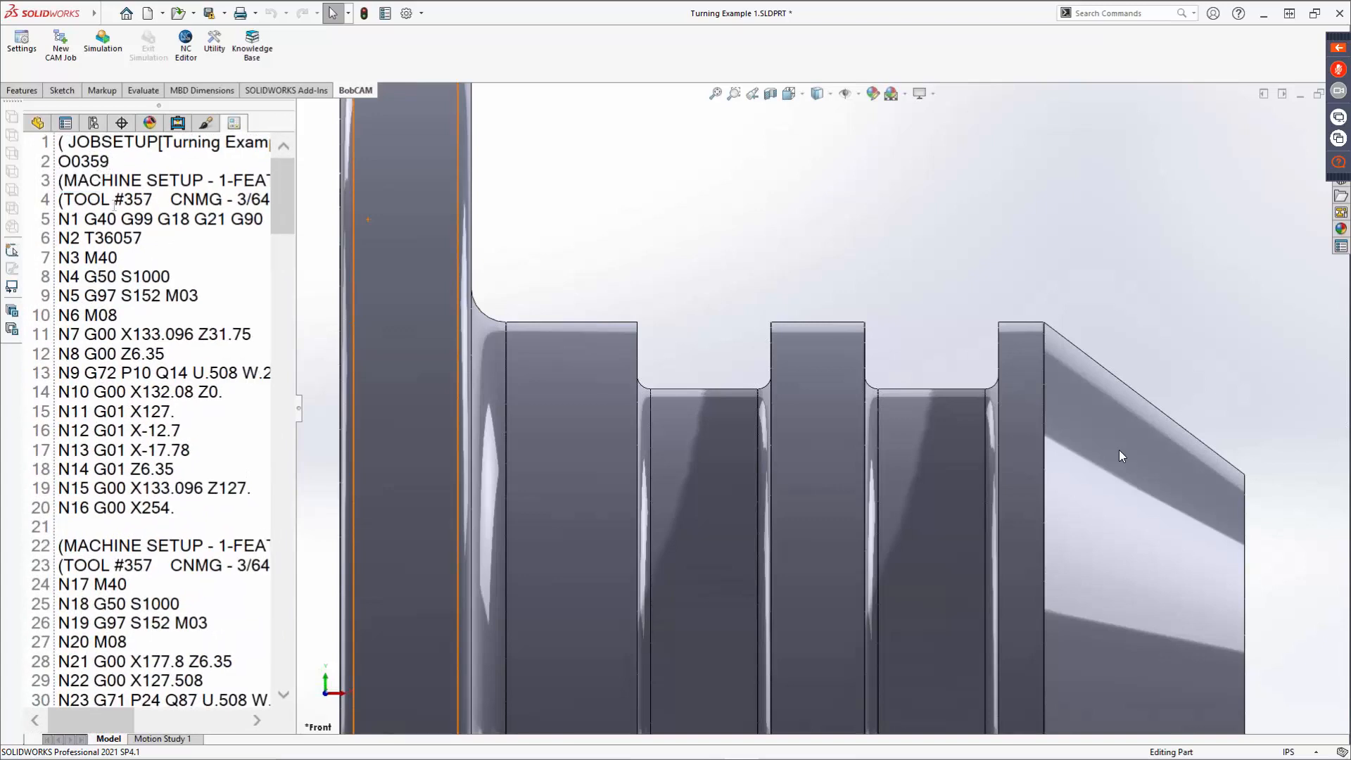
pyautogui.keyDown('ctrl'); pyautogui.scroll(-1, 161, 214); pyautogui.keyUp('ctrl')
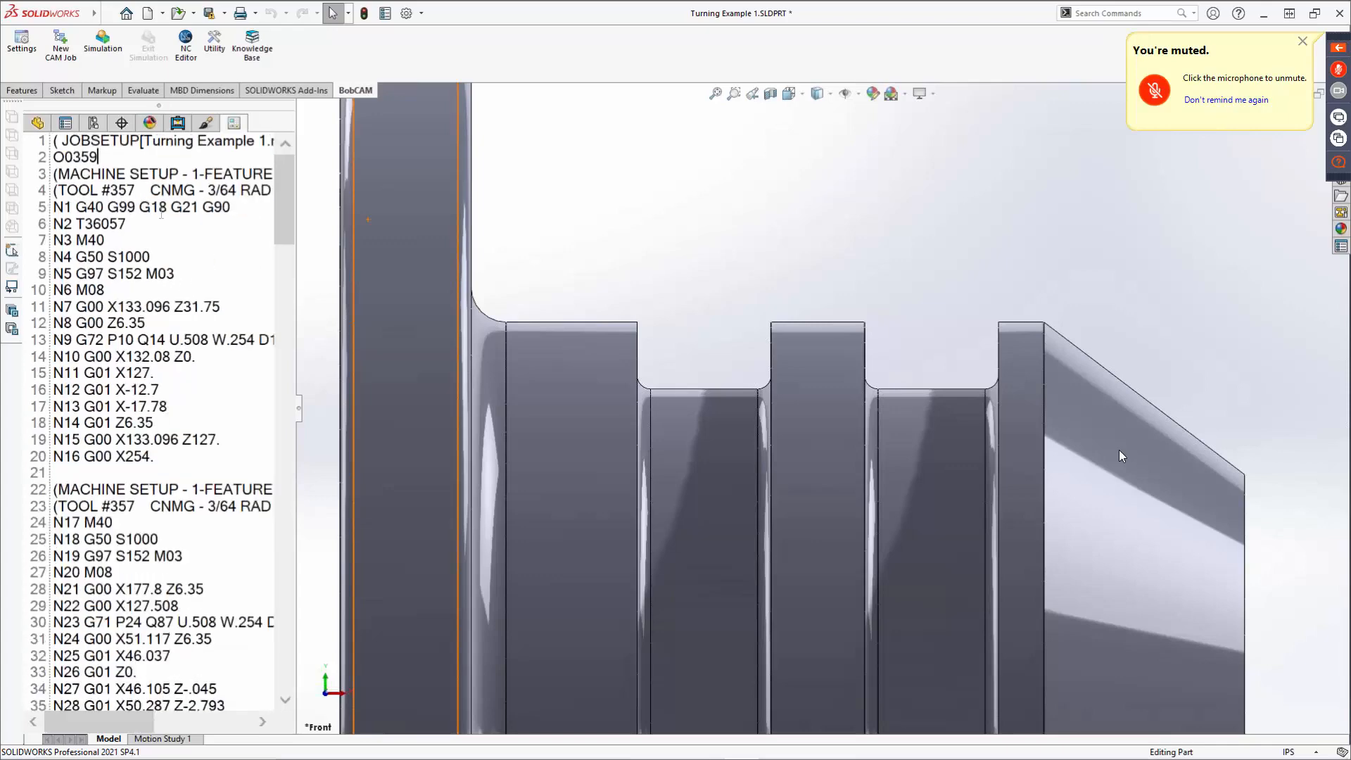
pyautogui.keyDown('ctrl'); pyautogui.scroll(-4, 161, 213); pyautogui.keyUp('ctrl')
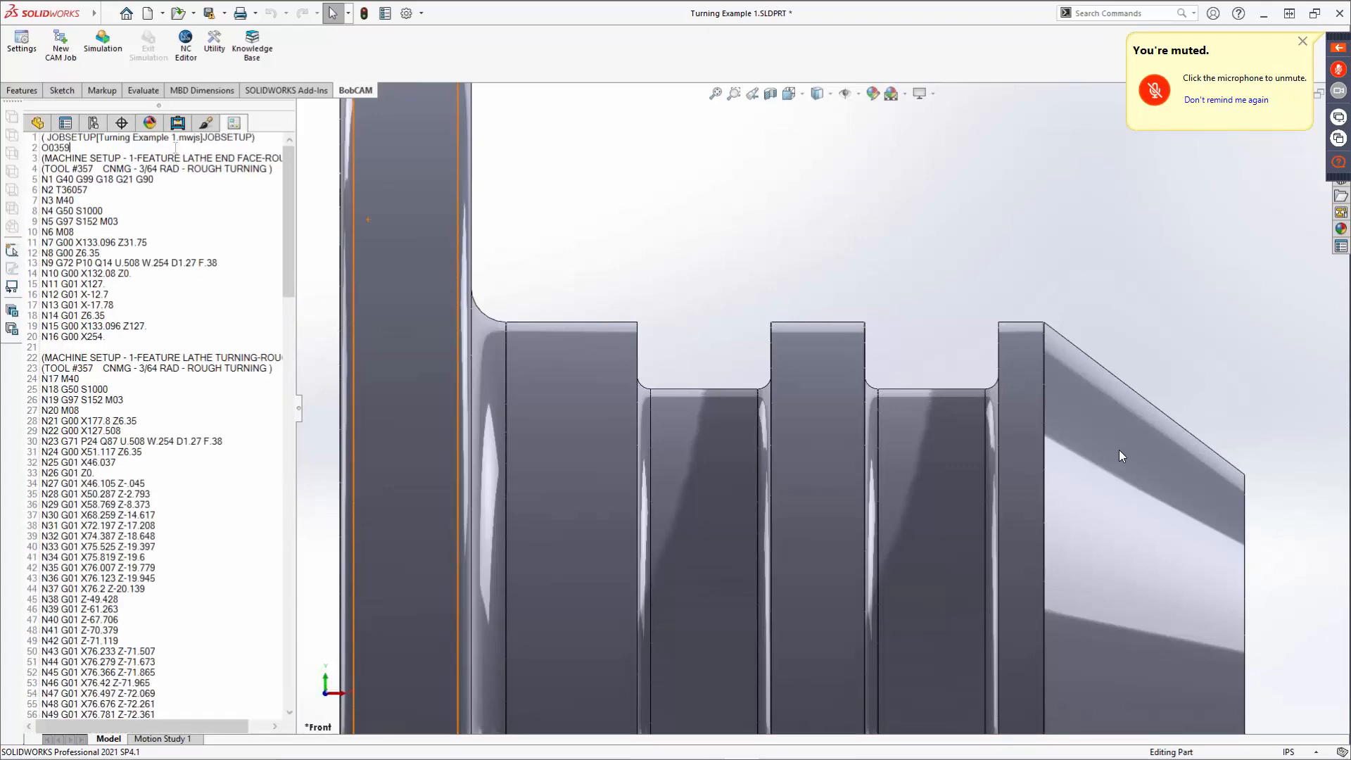
# Step: Inspect the feeds, speeds and spindle mode choices of the Rough operation under Feature Lathe End Face, leaving RPM selected
pyautogui.click(178, 123)
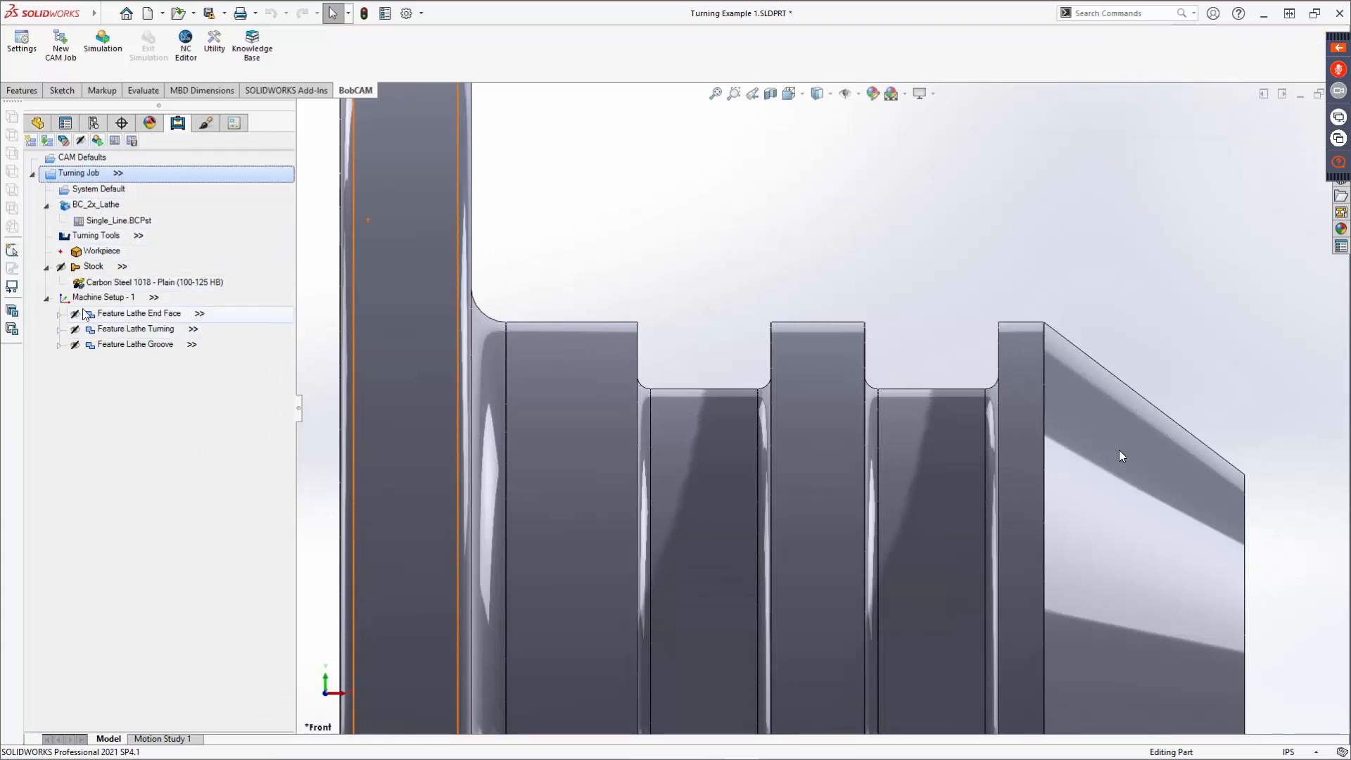
pyautogui.click(61, 315)
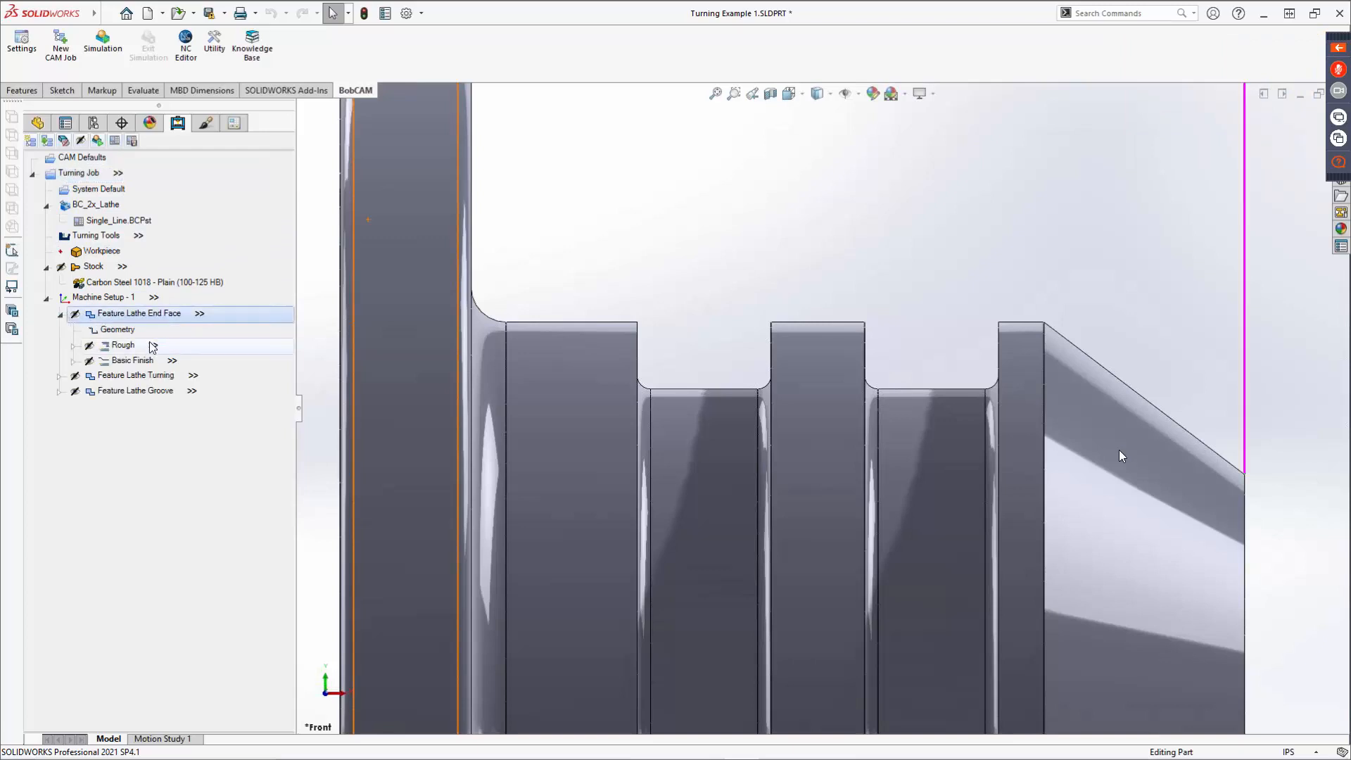
pyautogui.click(151, 346)
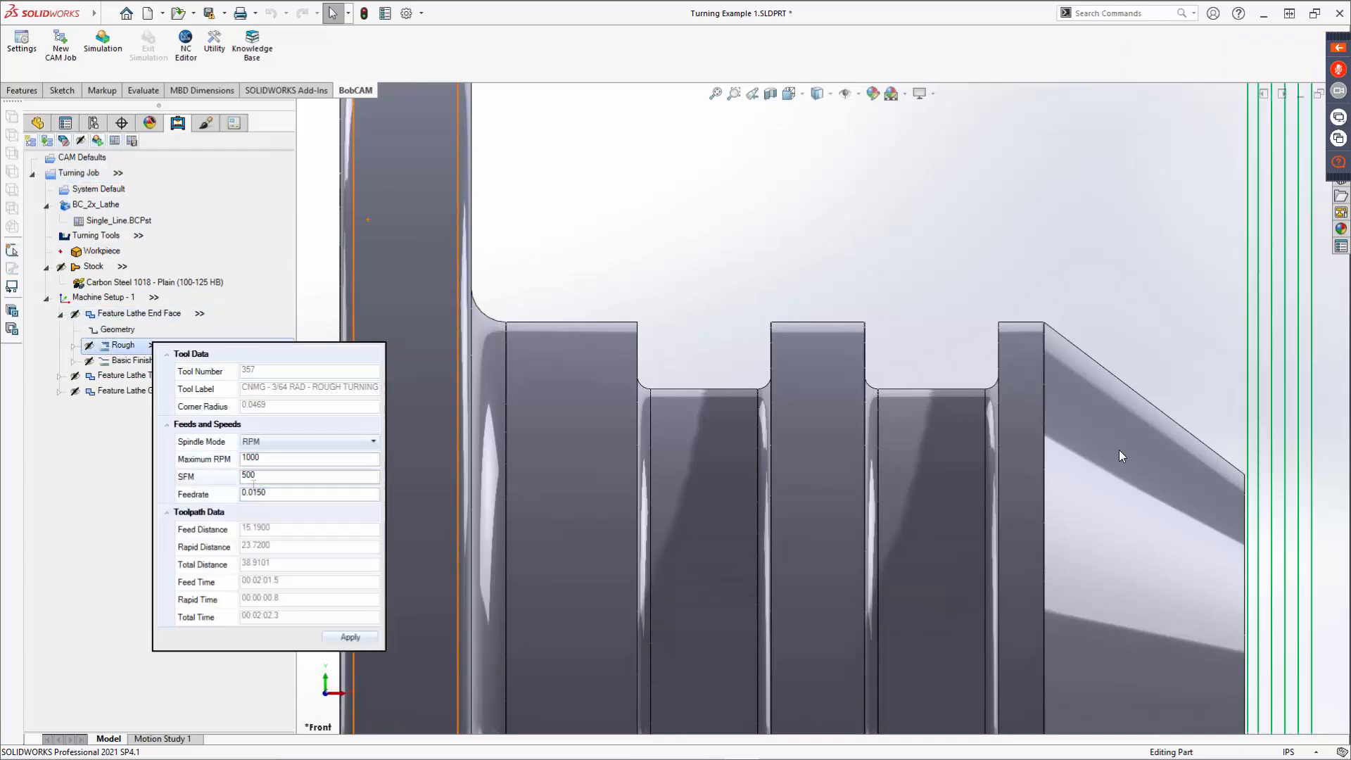
pyautogui.click(272, 445)
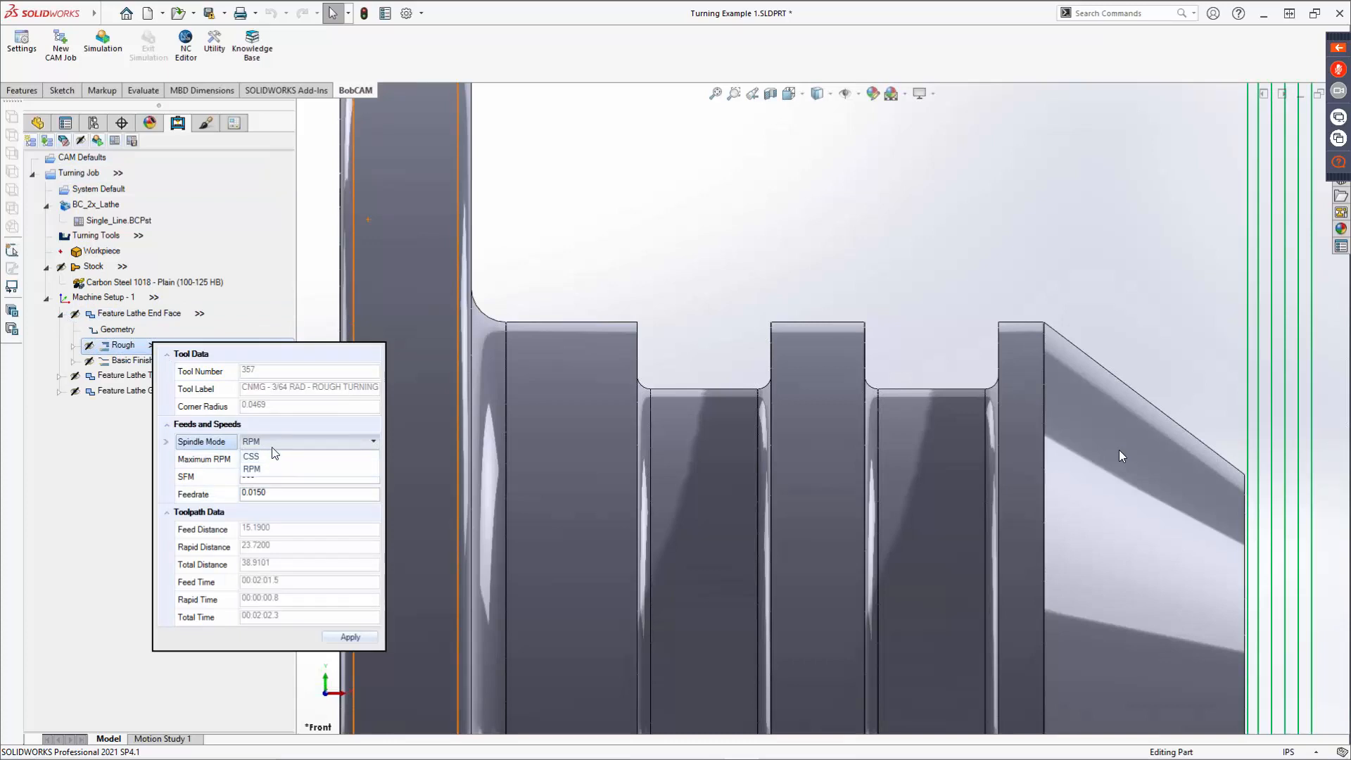
pyautogui.click(276, 449)
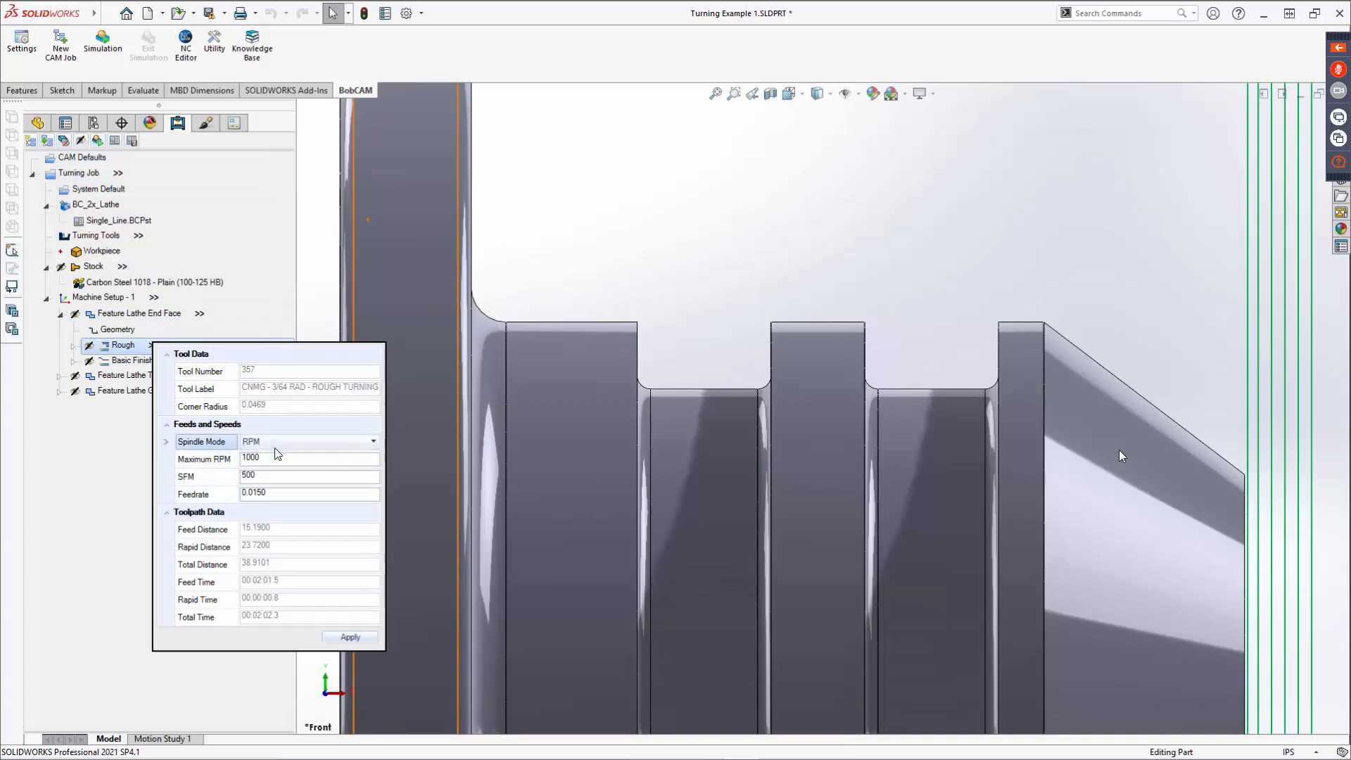
pyautogui.click(111, 480)
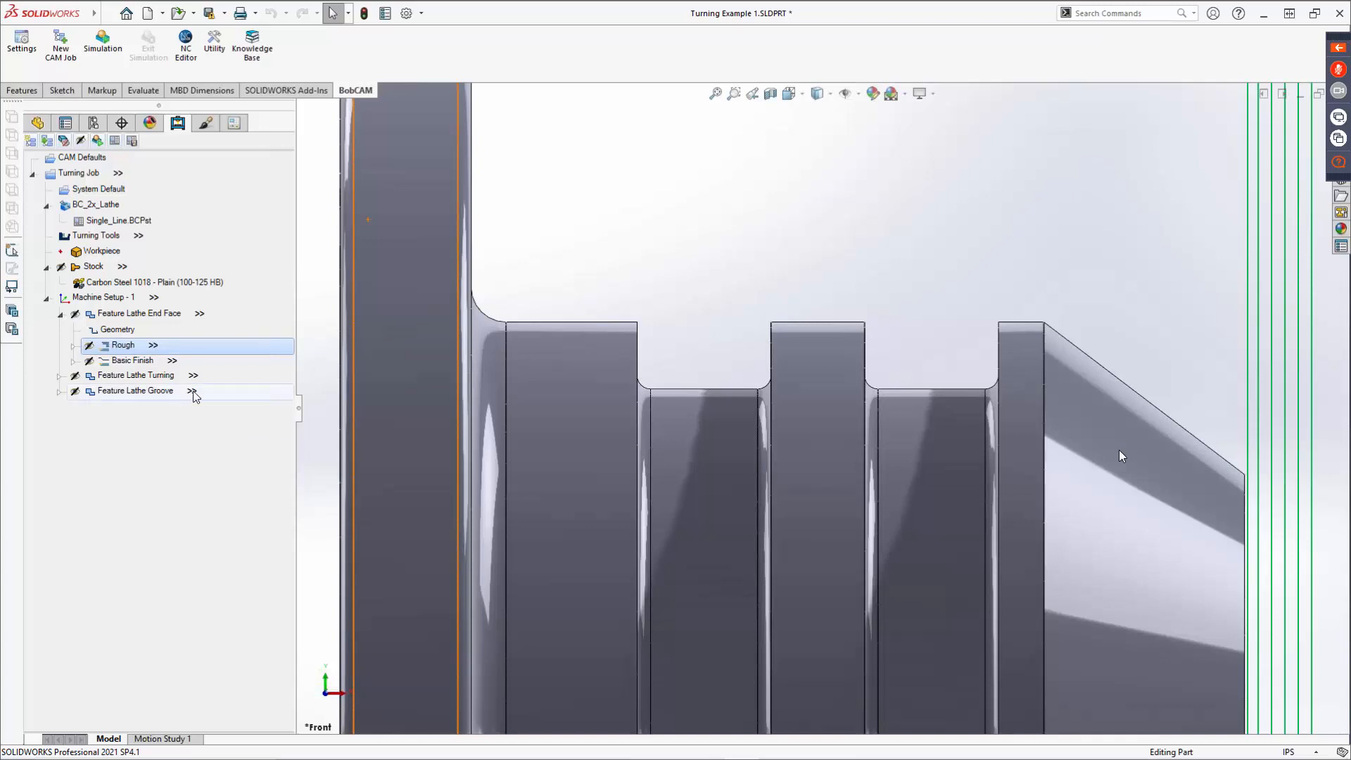
# Step: Return to the posted code, review the folder, file name and type offered for saving it, and cancel the save
pyautogui.click(230, 124)
pyautogui.rightClick(177, 238)
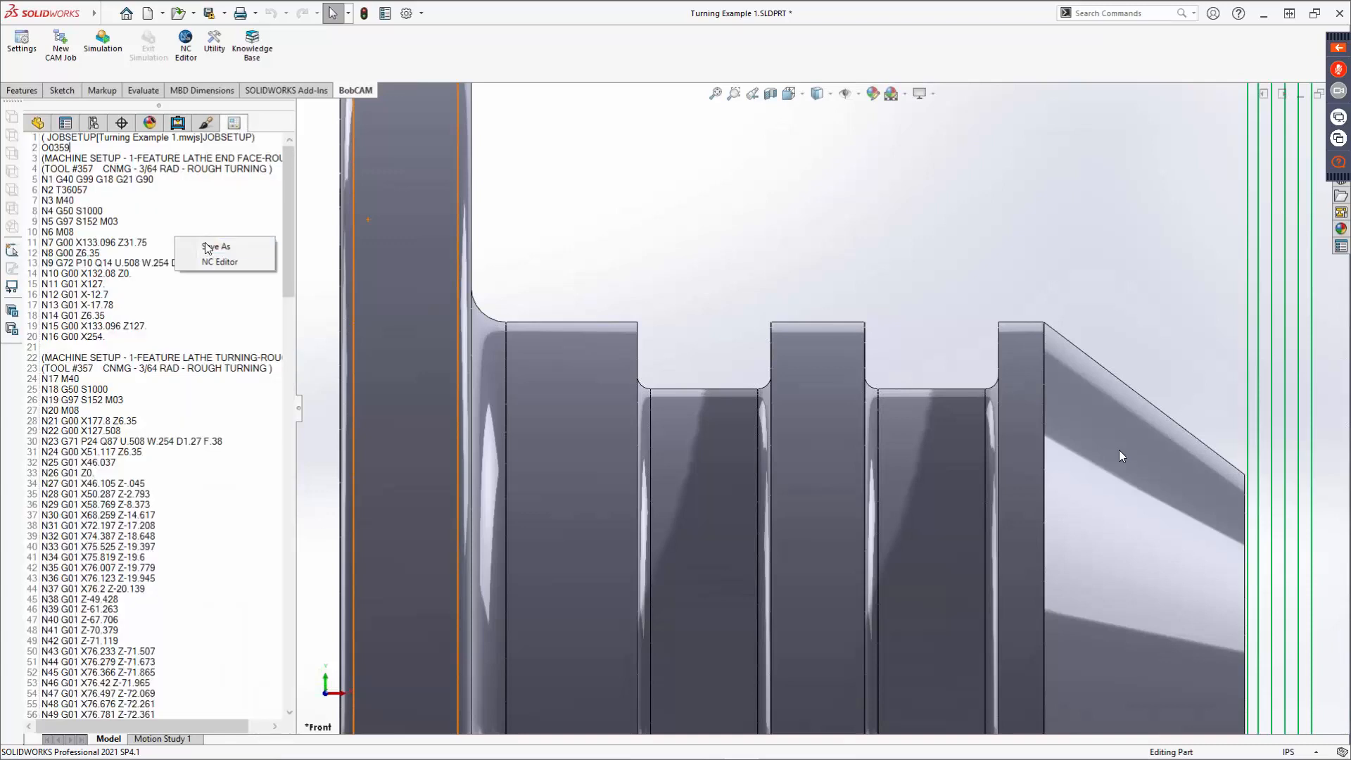
pyautogui.click(215, 247)
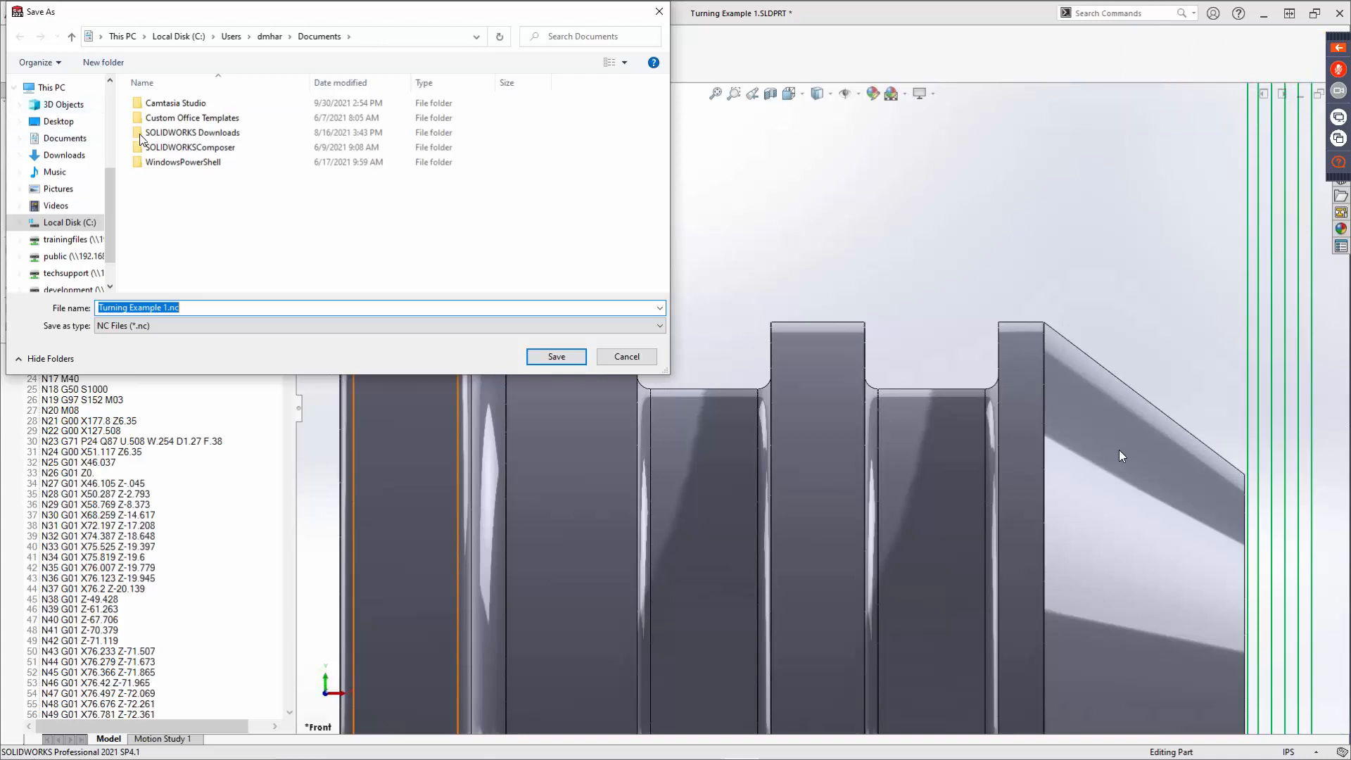
pyautogui.click(617, 355)
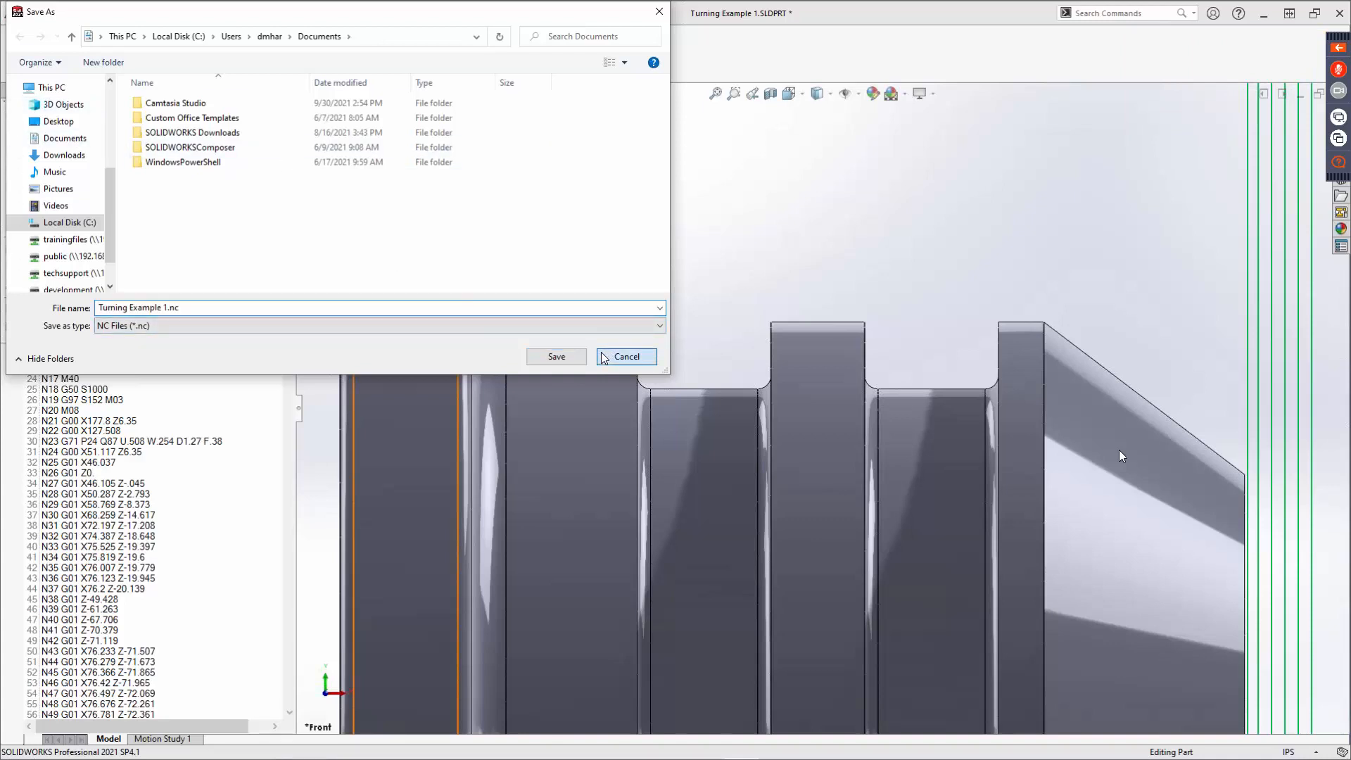